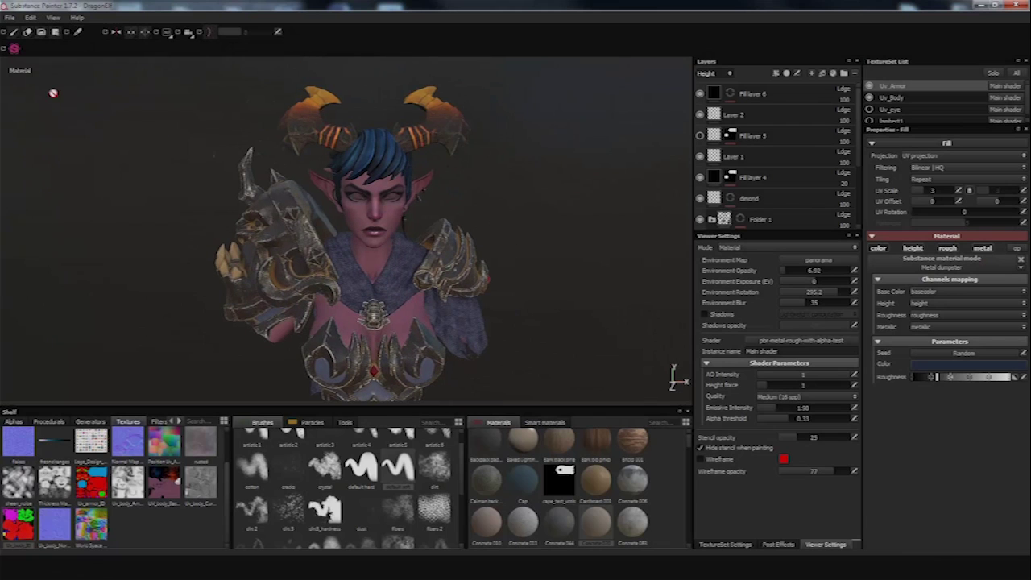
Start a texture export and exclude the Uv_eye and lambert1 texture sets from it
left_click(9, 18)
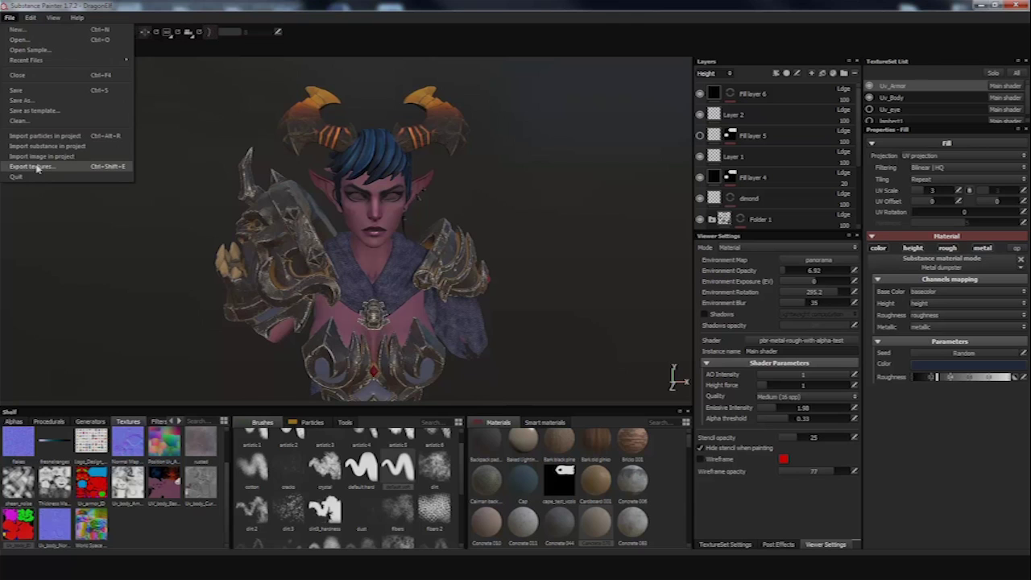
left_click(33, 167)
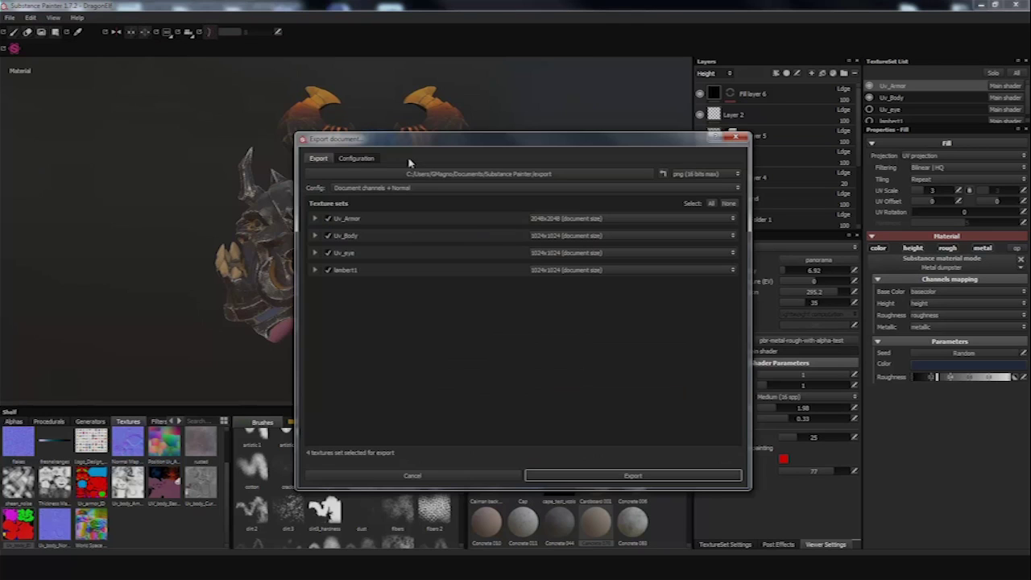
left_click_drag(395, 147, 332, 120)
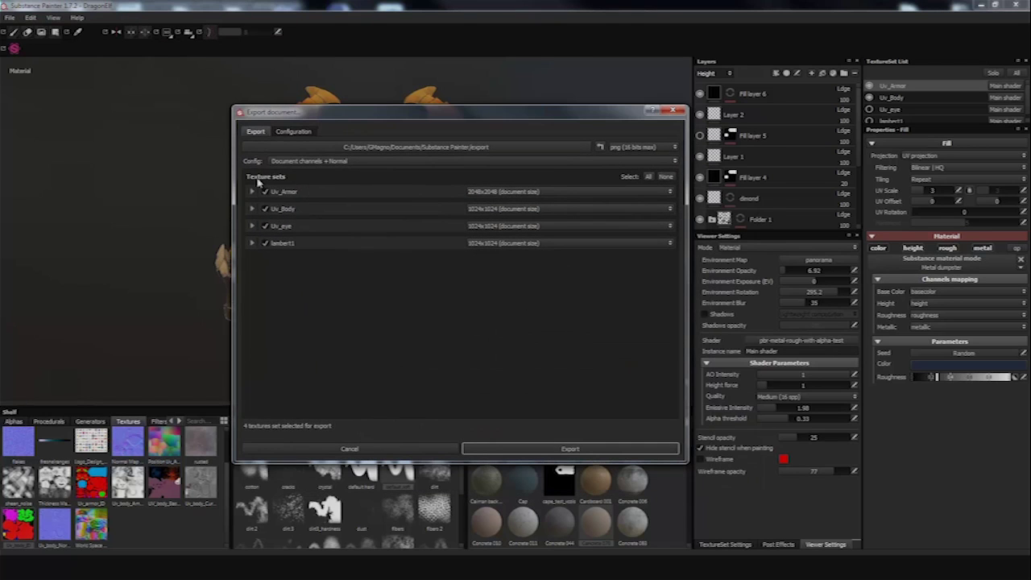
left_click(266, 243)
left_click(266, 243)
left_click(266, 226)
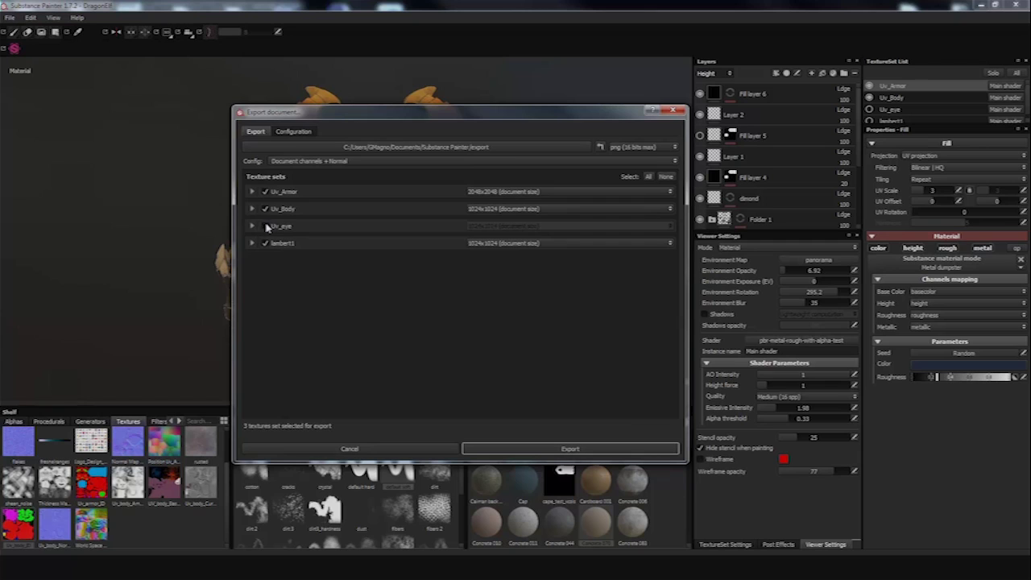
left_click(266, 243)
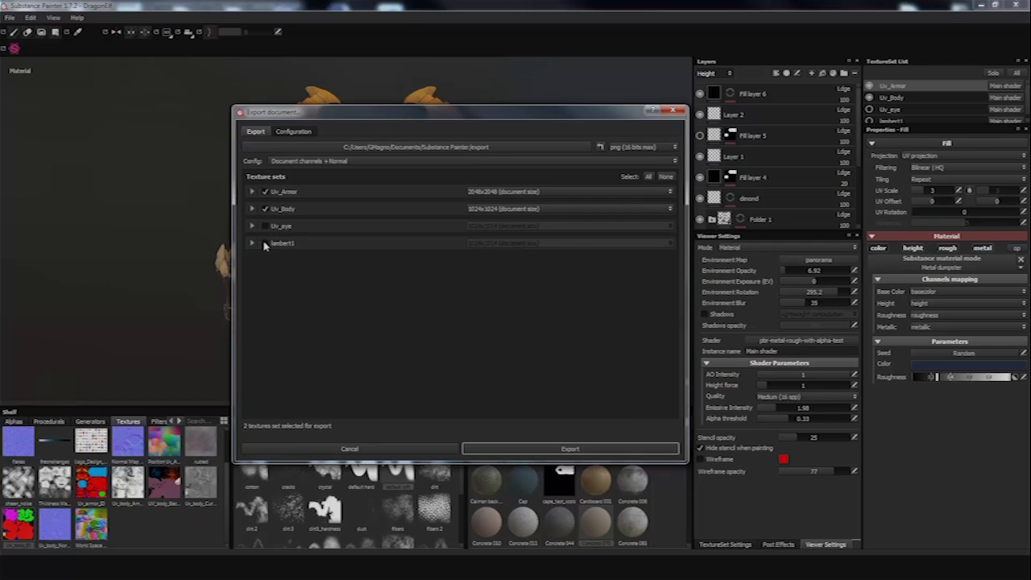
List the maps of the Uv_Body and Uv_Armor texture sets and set Uv_Body's export size to 2048x2048
left_click(251, 243)
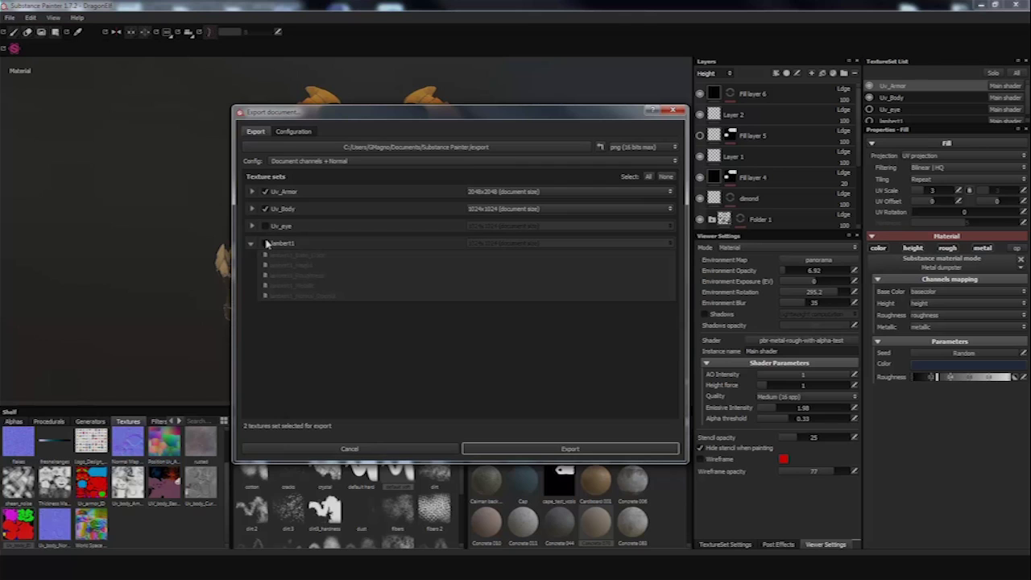
left_click(252, 244)
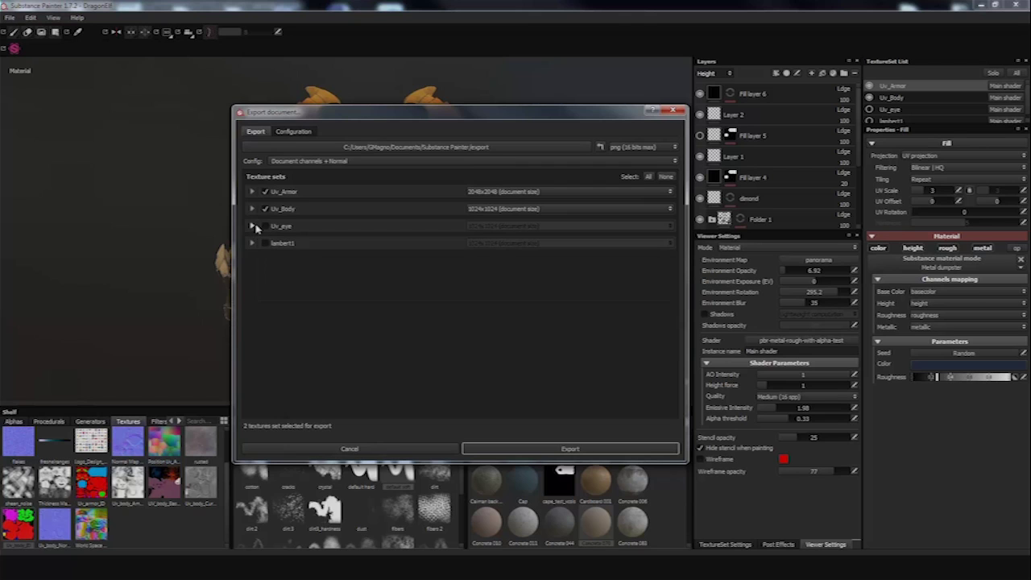
left_click(252, 210)
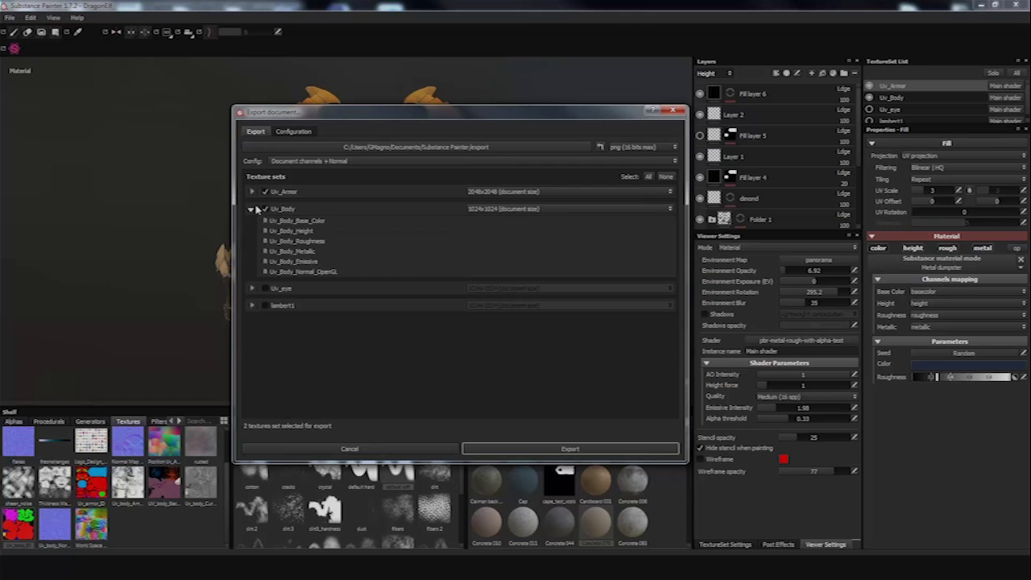
left_click(251, 192)
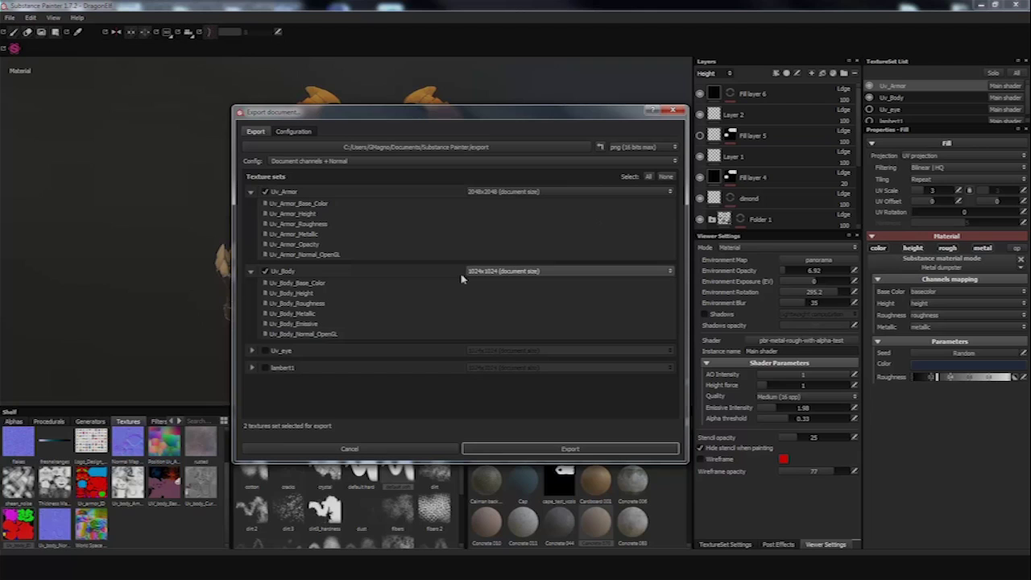
left_click(486, 273)
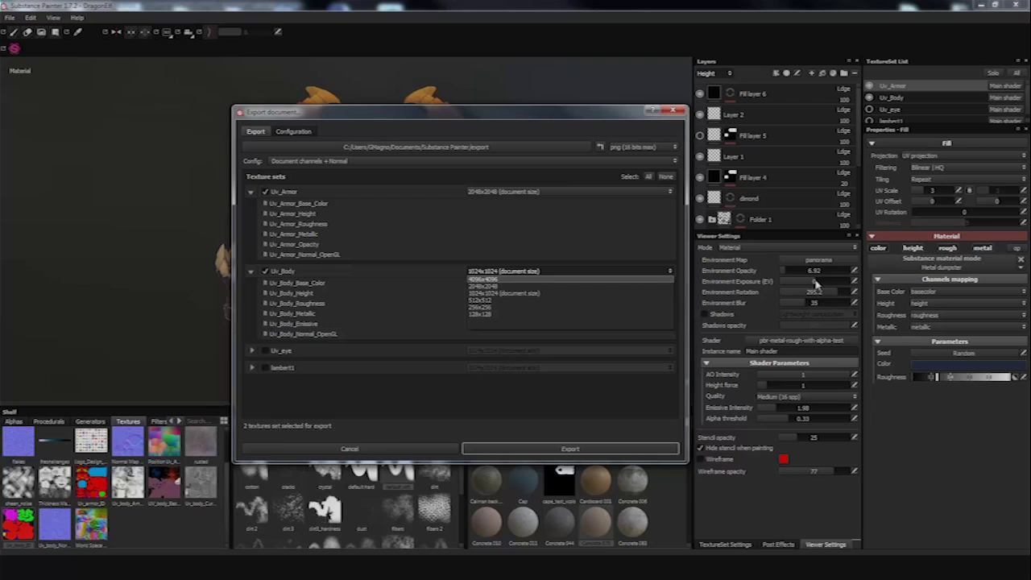
left_click(482, 288)
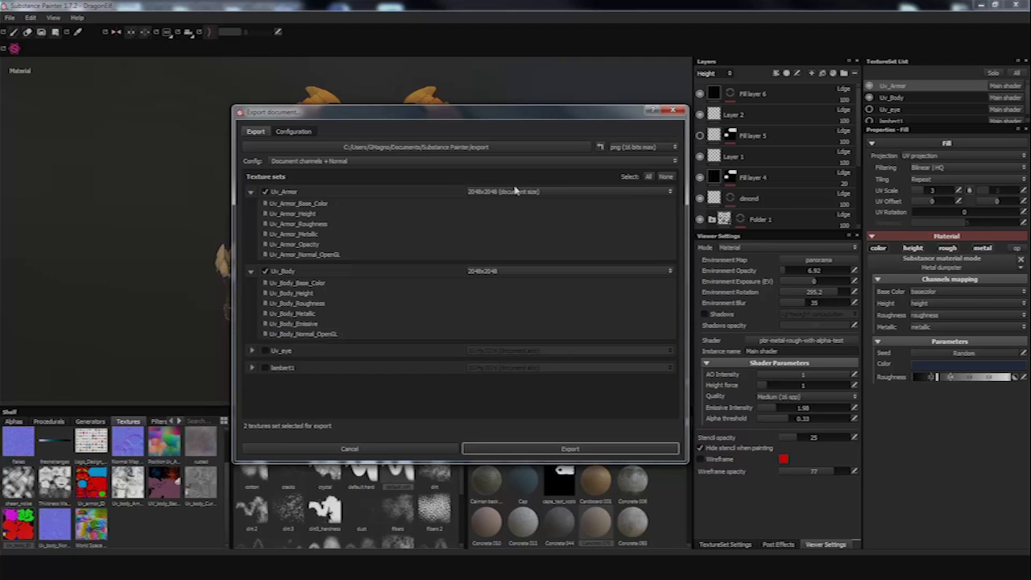
Export the chosen texture sets as png (16 bits max) with the Document channels + Normal configuration
left_click_drag(492, 117, 461, 111)
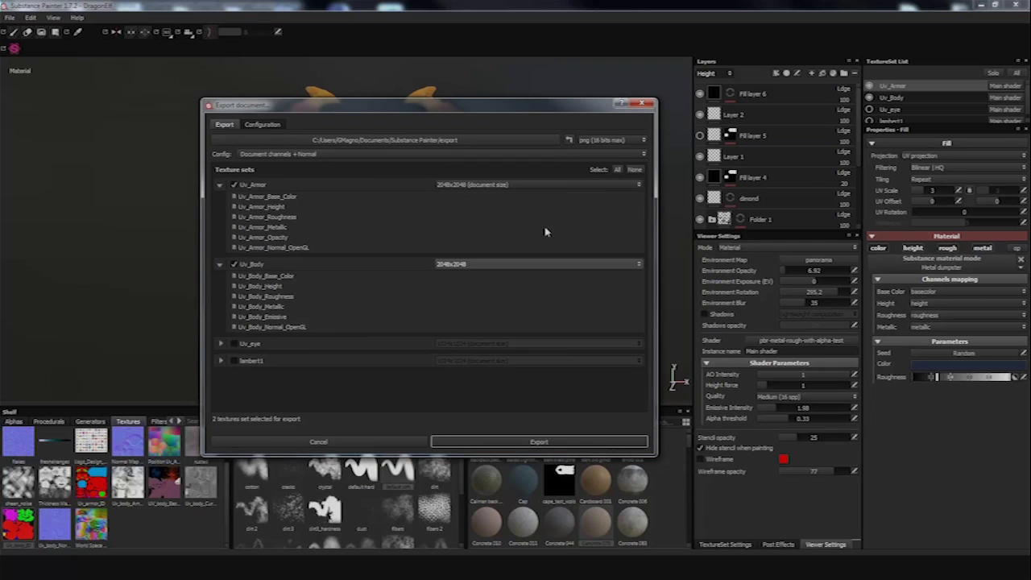
left_click(587, 141)
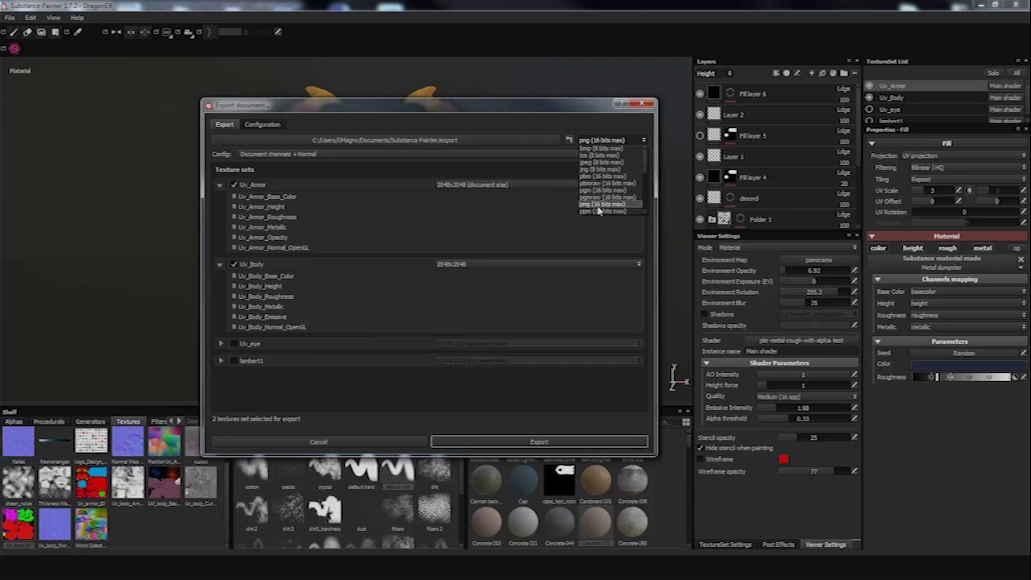
left_click(540, 112)
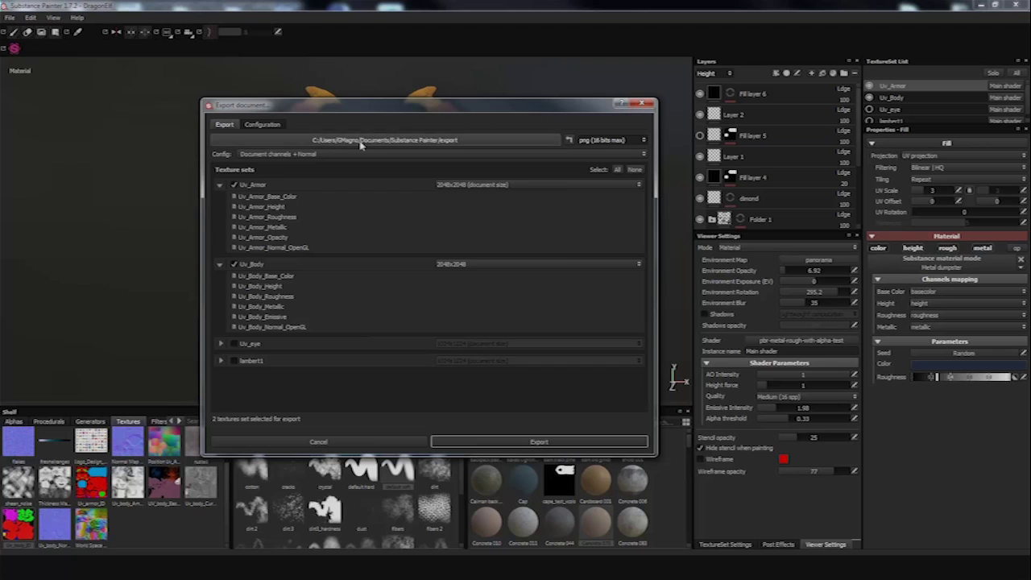
left_click(284, 154)
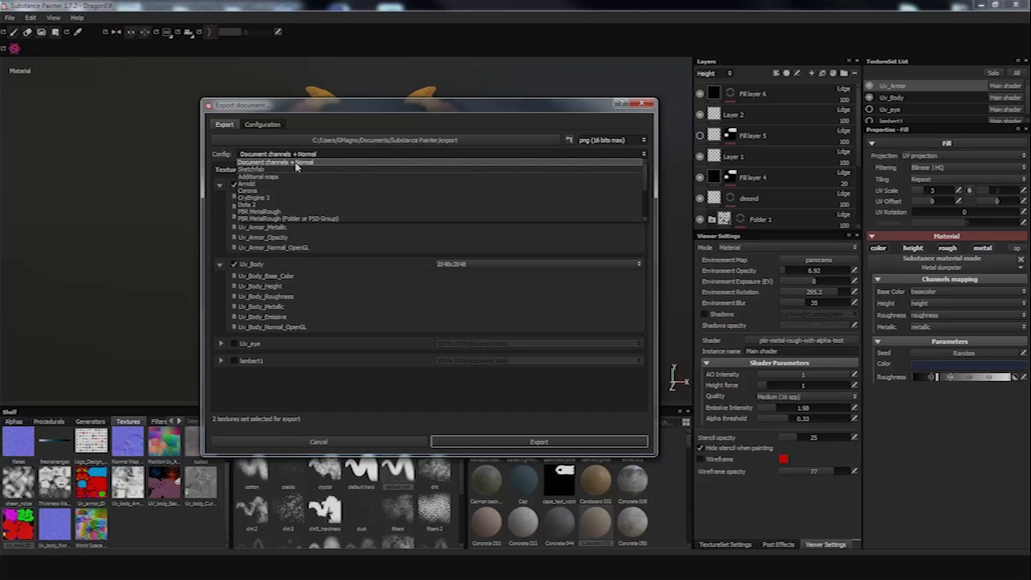
left_click(296, 164)
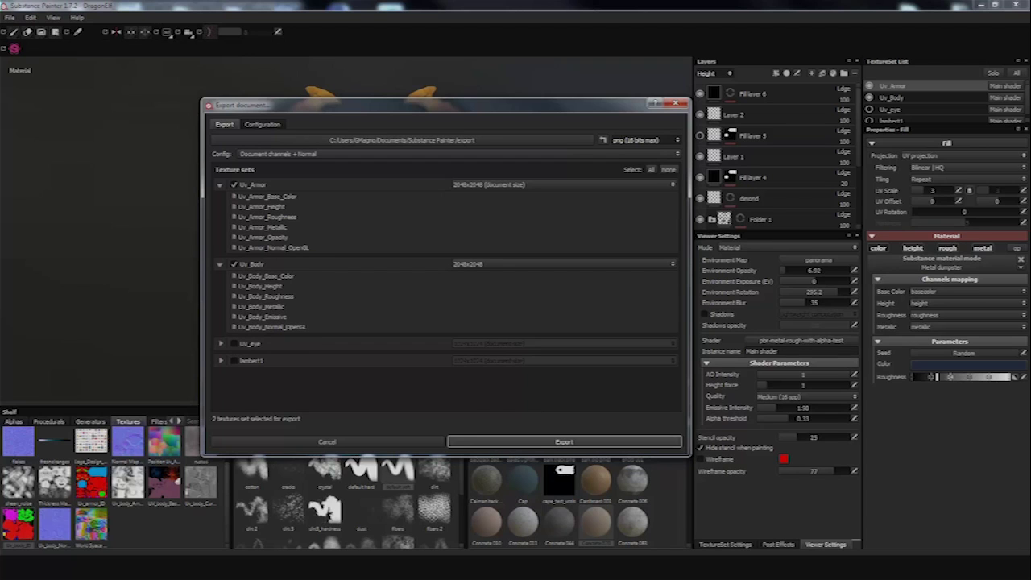
left_click(483, 441)
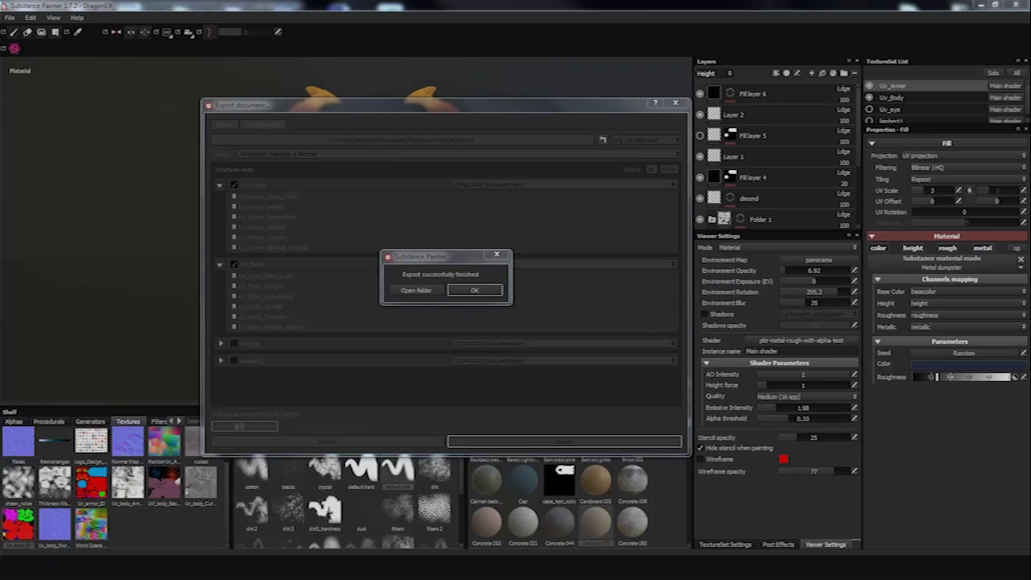
Open the export folder, view the Uv_Armor_Base_Color image and close it again
left_click(425, 294)
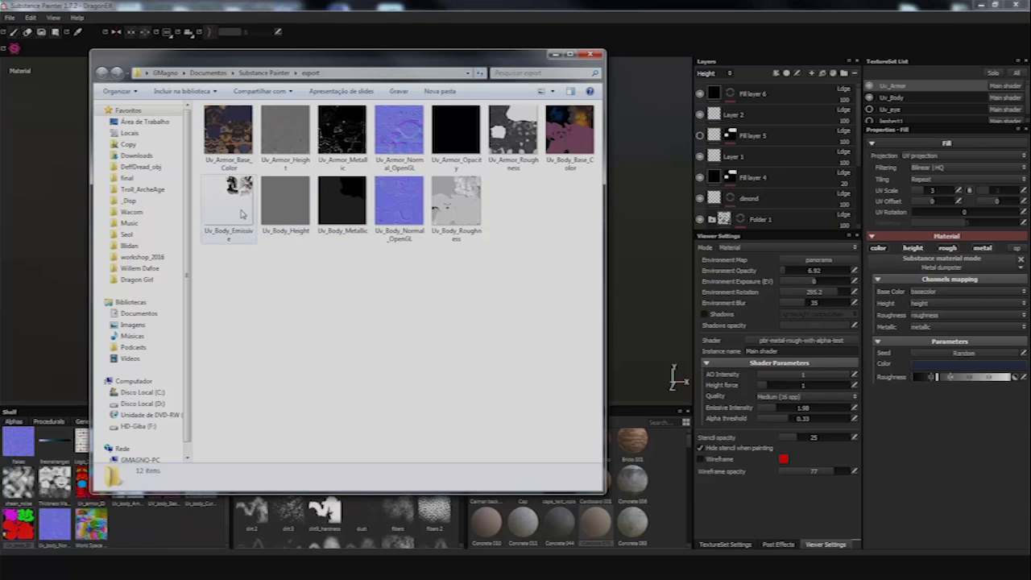
double_click(226, 124)
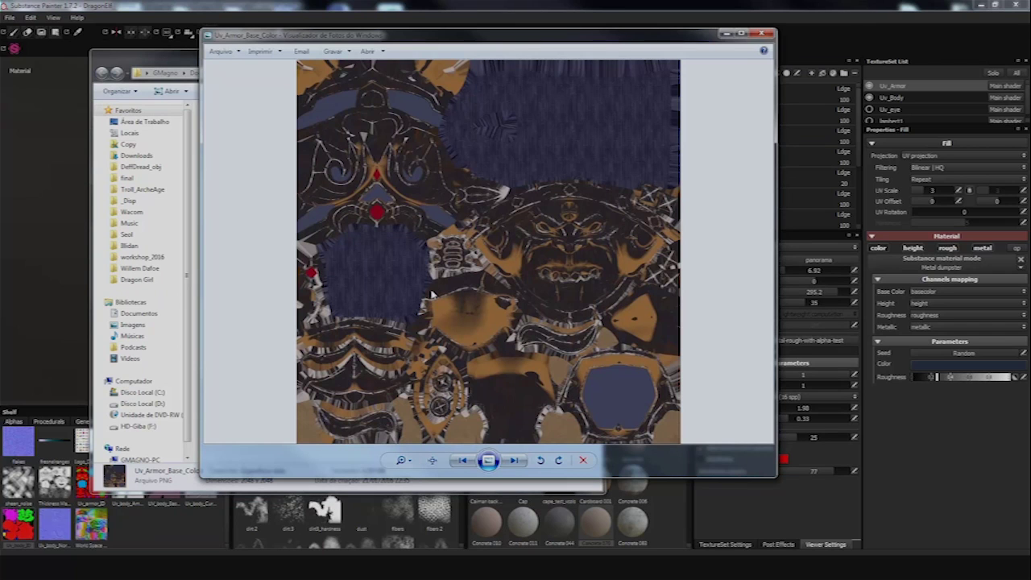
key("alt+F4")
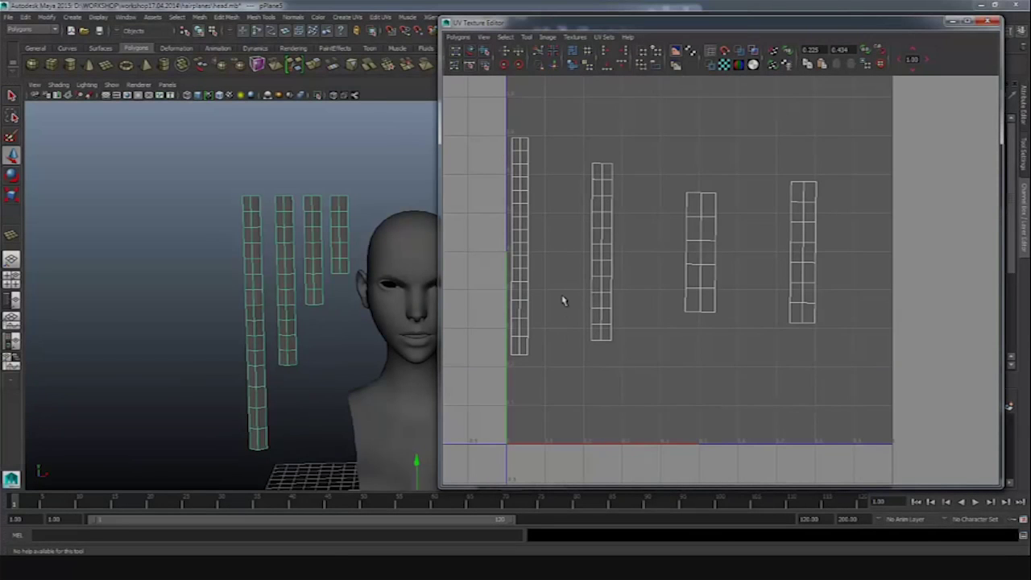
Switch to Maya and examine the four hair planes and their UV shells, picking cross edges on the second plane
middle_click_drag(564, 300, 562, 264, "alt")
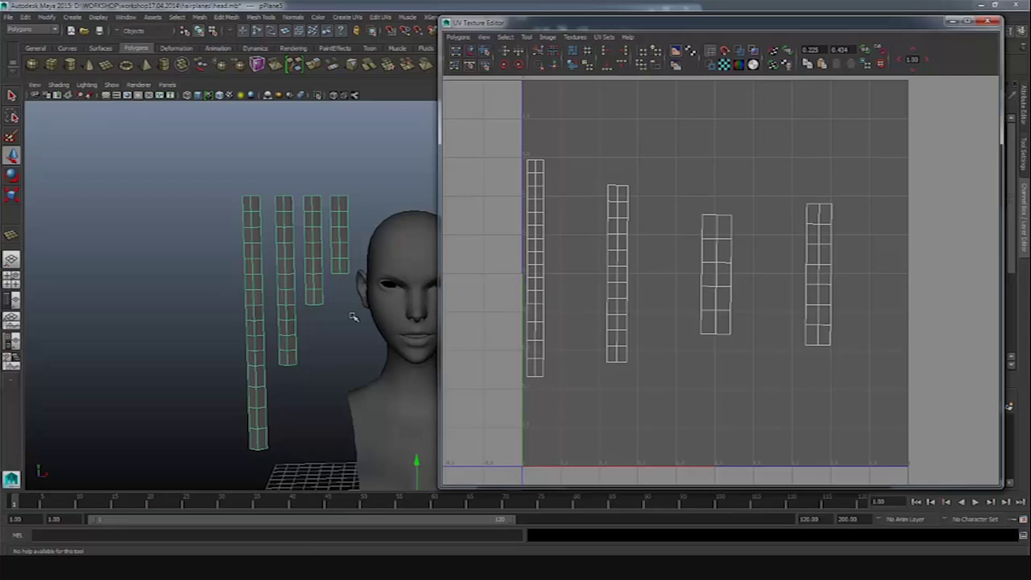
middle_click_drag(250, 266, 295, 278, "alt")
right_click_drag(295, 278, 296, 260)
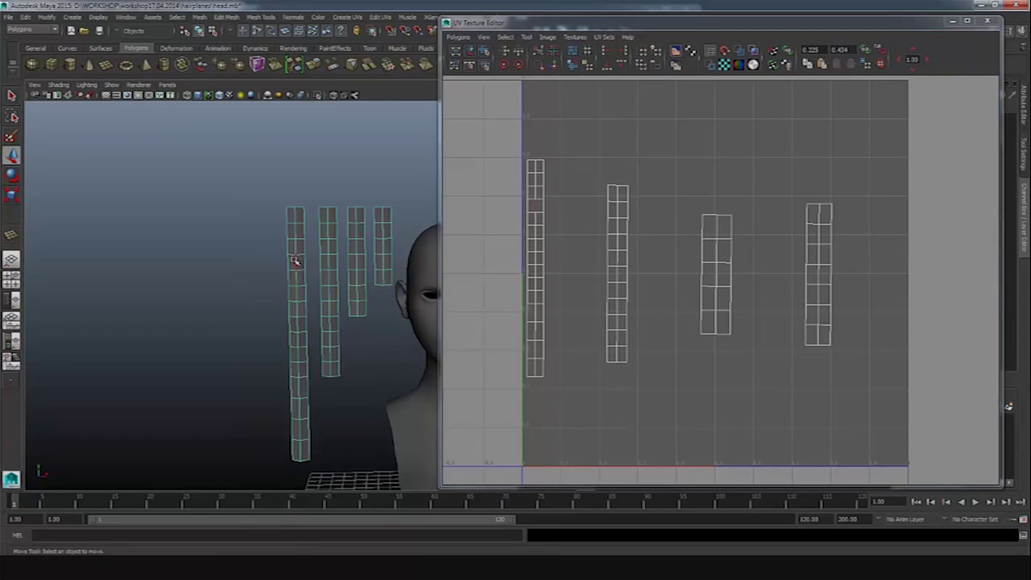
left_click(330, 233)
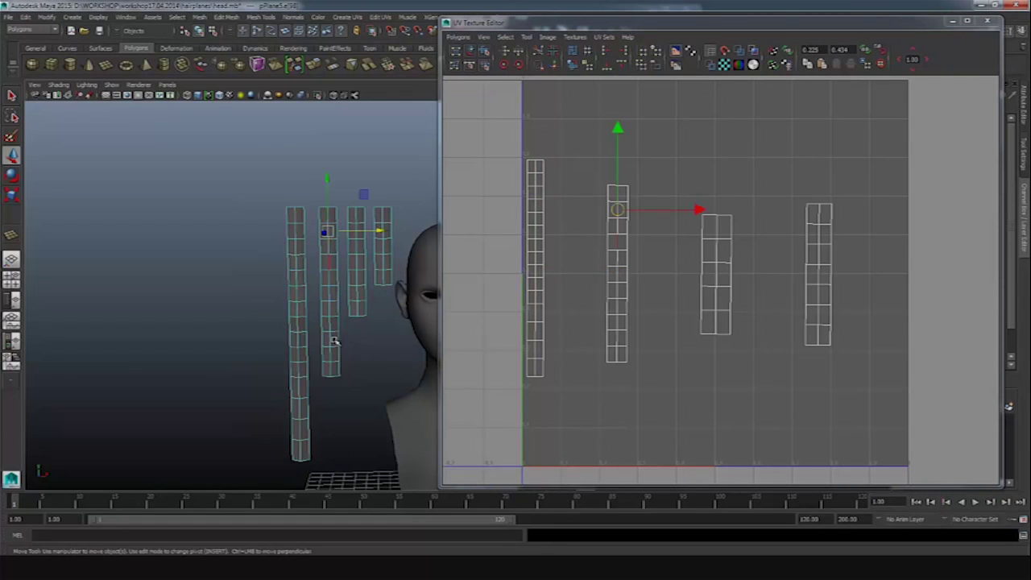
left_click_drag(318, 355, 286, 321, "alt")
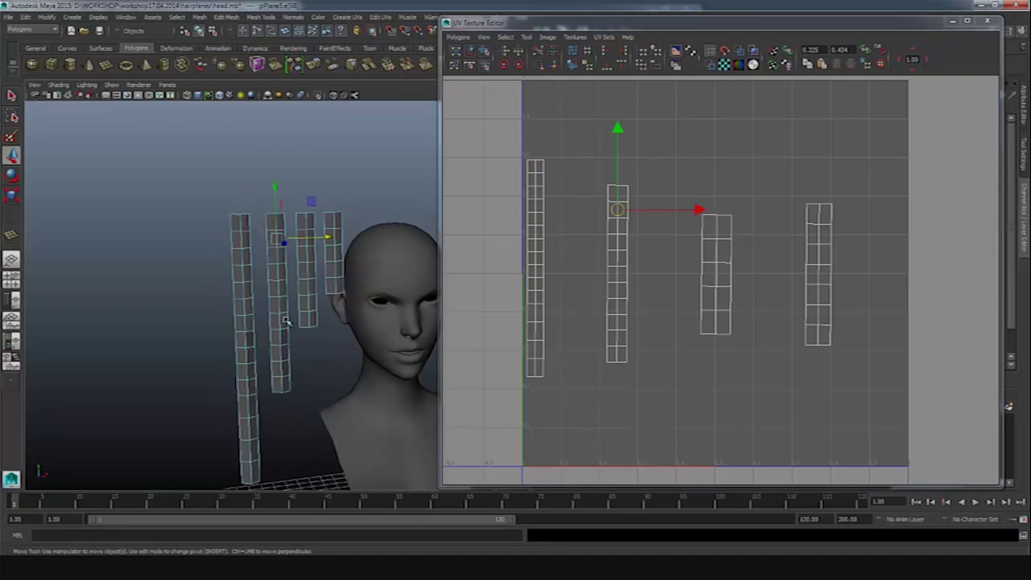
left_click(280, 302)
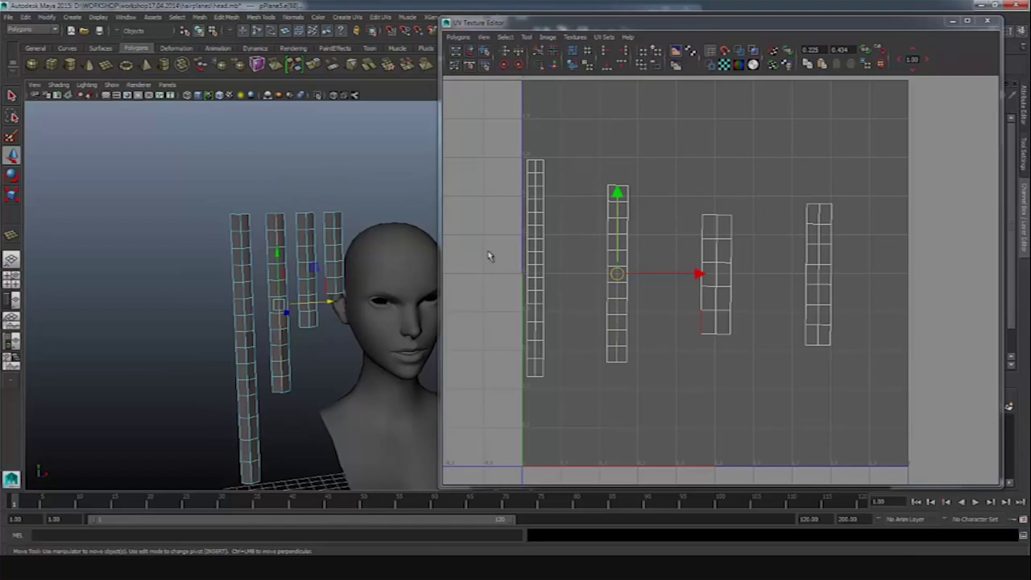
left_click_drag(330, 273, 315, 230, "alt")
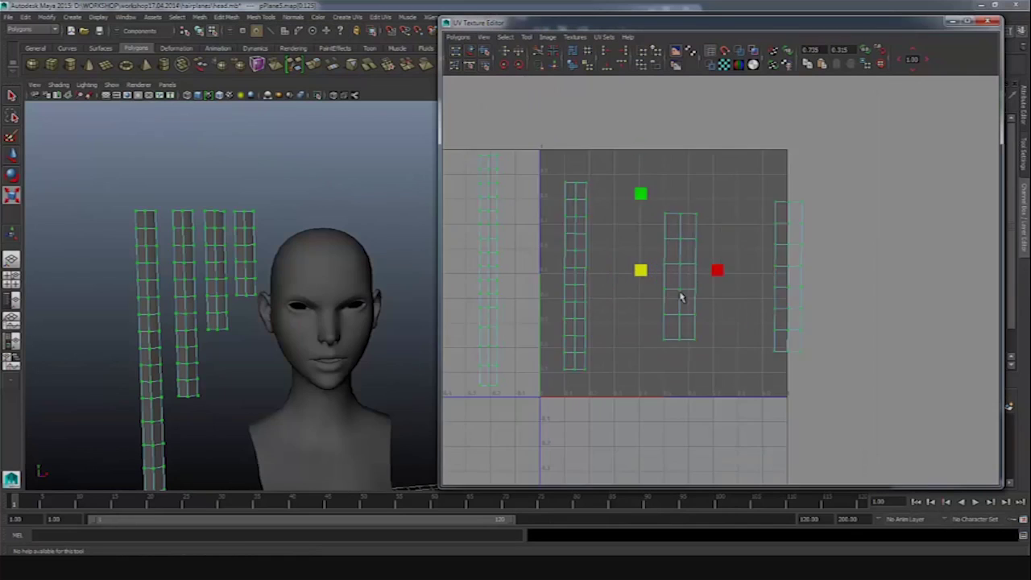
Move the hair planes' UV shells into the 0-1 UV square, then shift the tallest strip's shell sideways toward the second one
key("w")
left_click_drag(640, 270, 691, 277)
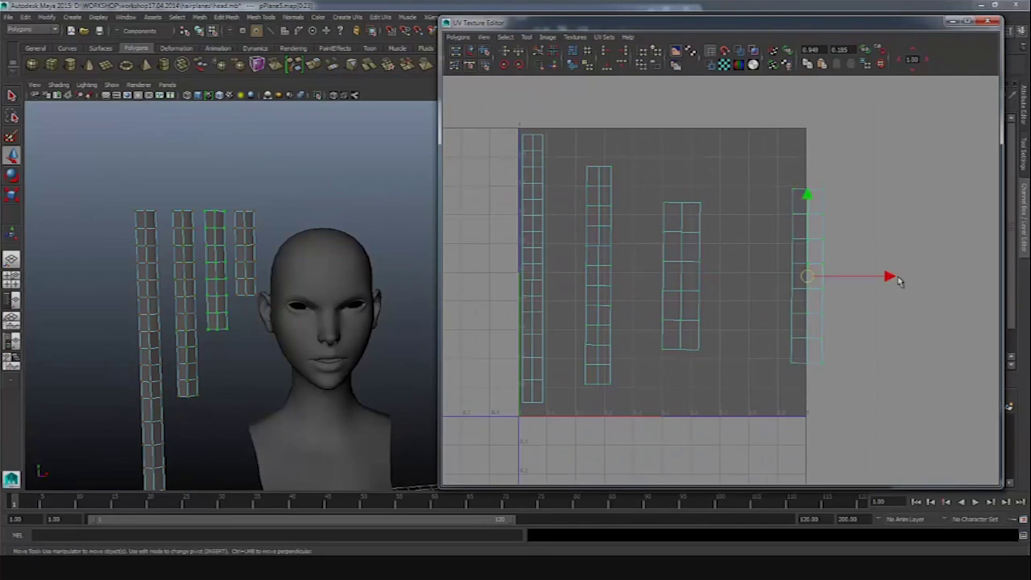
left_click_drag(898, 276, 760, 276)
middle_click_drag(760, 276, 712, 260, "alt")
scroll(711, 260, "down", 1)
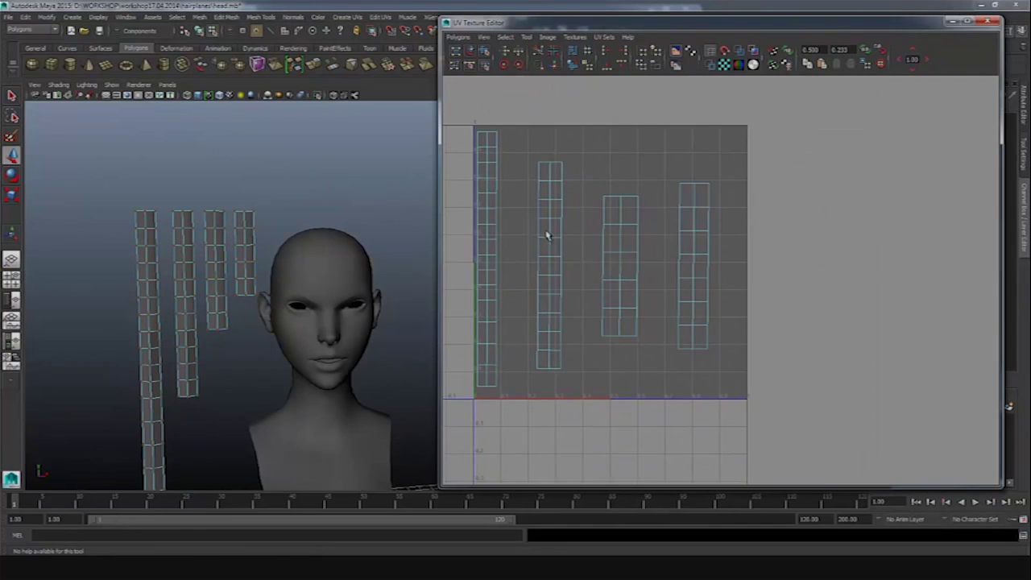
middle_click_drag(467, 197, 486, 194, "alt")
left_click_drag(486, 194, 538, 311)
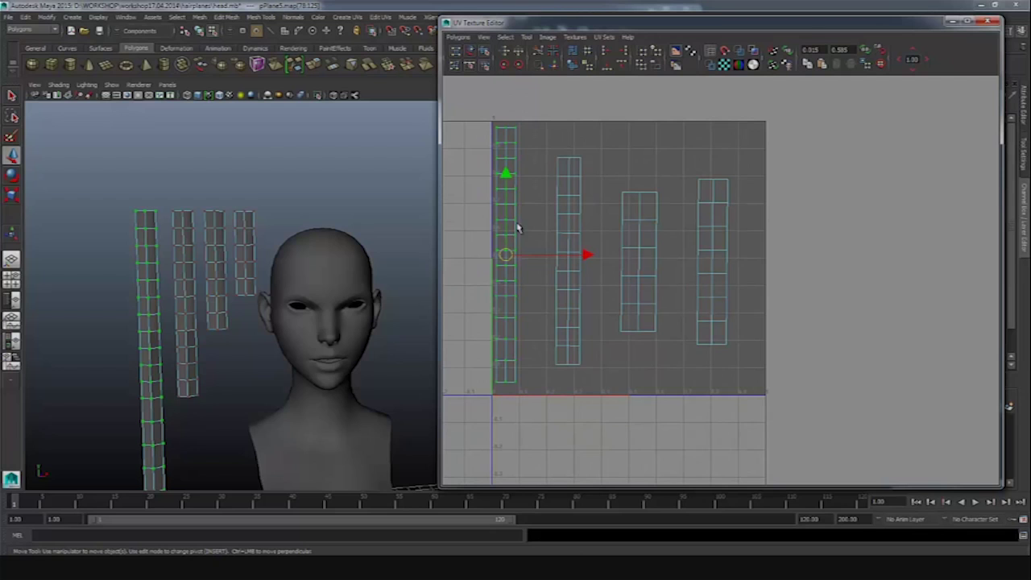
left_click_drag(589, 255, 625, 259)
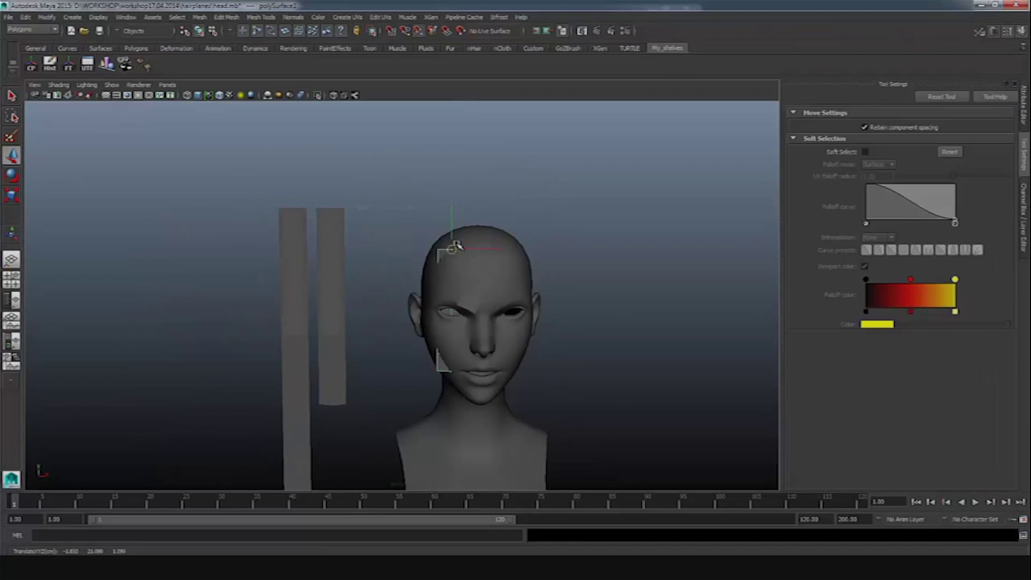
Rotate the hair plane placed at the head's forehead
left_click(472, 242)
key("e")
left_click_drag(472, 242, 493, 244)
left_click_drag(493, 245, 511, 352, "alt")
middle_click_drag(511, 352, 471, 304, "alt")
Assign a new Blinn material to the head mesh
left_click(434, 259)
right_click(433, 260)
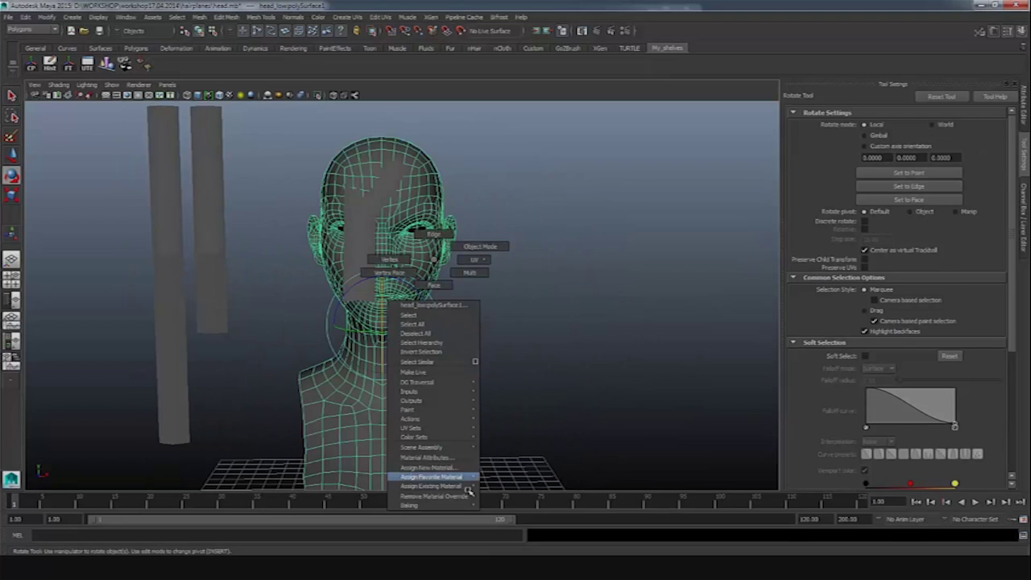
left_click(499, 477)
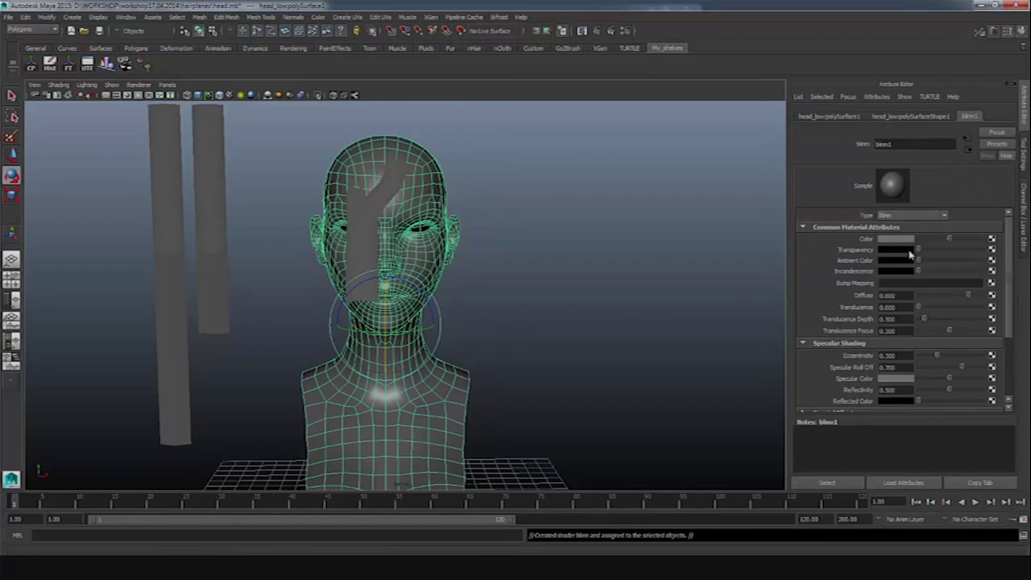
Set the head's Blinn color to a skin tone with hue about 20, saturation about 0.33 and value 1, then deselect the head
left_click(908, 239)
left_click(869, 221)
left_click(864, 277)
left_click(859, 263)
left_click(900, 278)
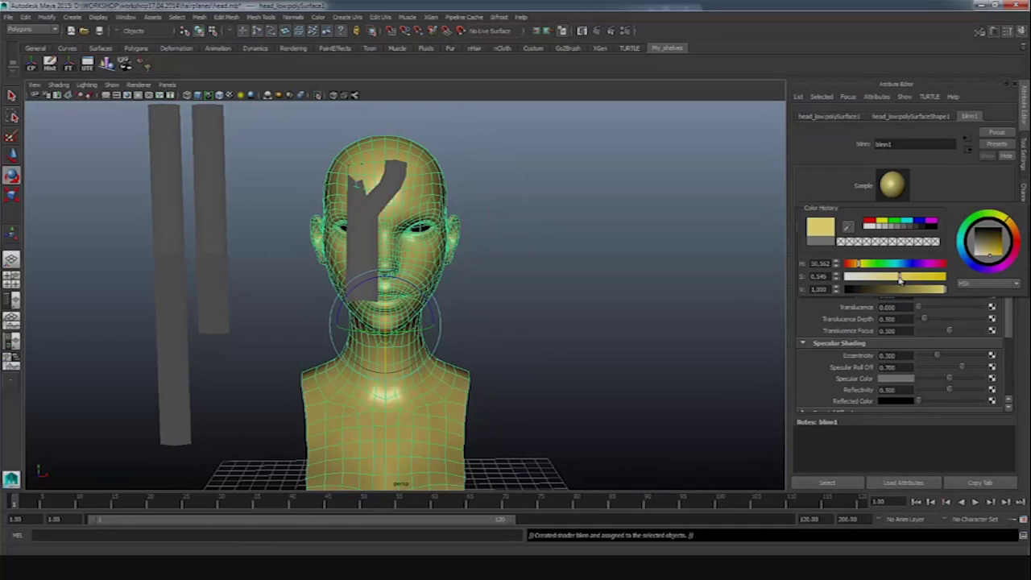
left_click(850, 264)
left_click(879, 278)
left_click(857, 263)
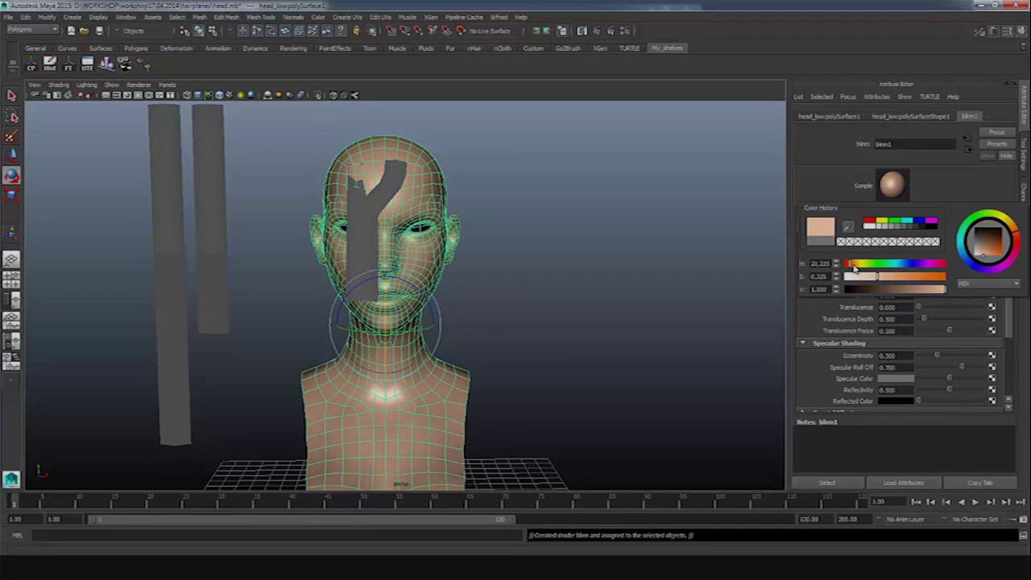
left_click(536, 288)
left_click_drag(536, 288, 518, 277, "alt")
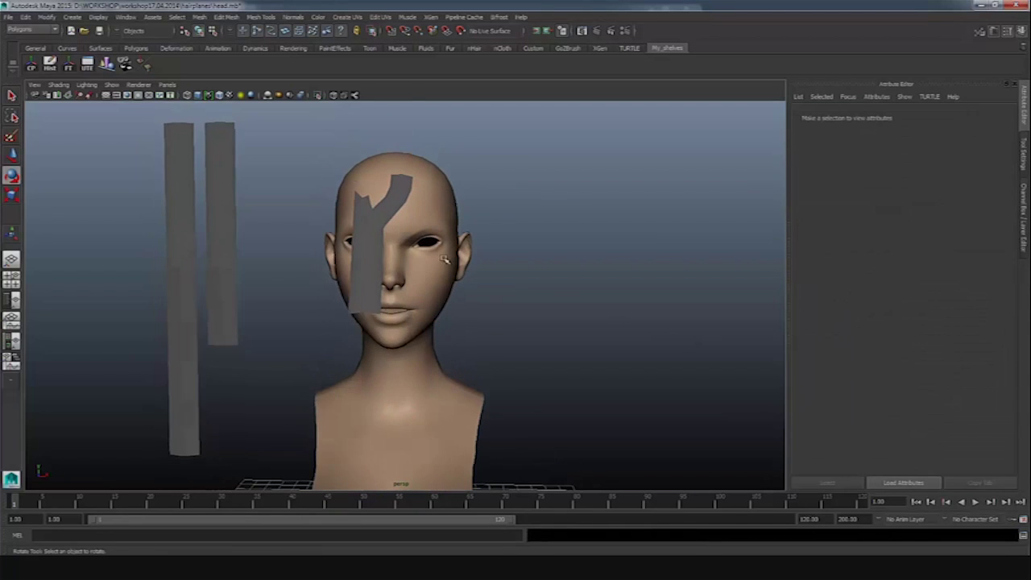
Add the head mesh to a new display layer and set that layer to reference so the head cannot be selected
left_click(232, 277)
left_click(523, 256)
left_click_drag(428, 263, 460, 339, "alt")
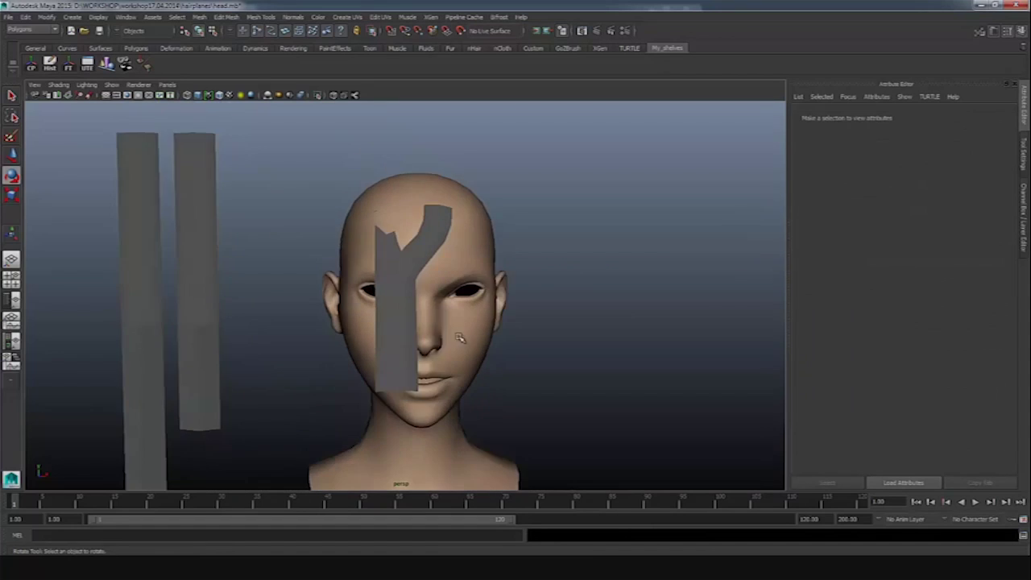
right_click_drag(460, 338, 476, 368, "alt")
middle_click_drag(476, 369, 481, 451, "alt")
left_click(392, 346)
left_click(482, 338)
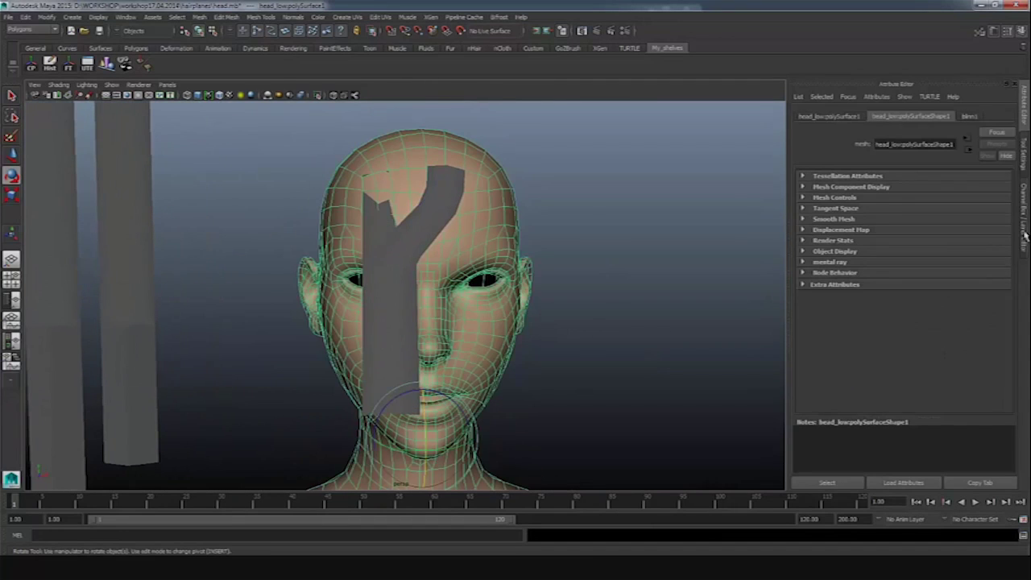
left_click(1024, 237)
left_click(1009, 407)
left_click(919, 421)
left_click(919, 421)
Move the longer hair plane in front of the face slightly sideways, beside the shorter forehead strip
left_click_drag(501, 311, 616, 320, "alt")
left_click(515, 324)
key("w")
left_click_drag(545, 191, 552, 193)
left_click_drag(552, 241, 477, 371, "alt")
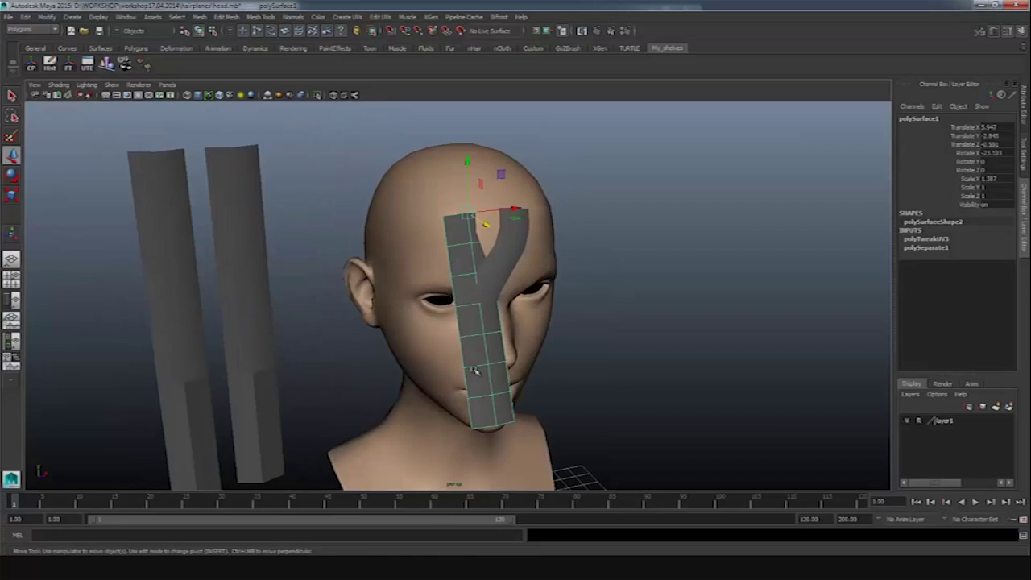
Rotate and move groups of the longer forehead strip's vertices so it bends diagonally and follows the face
right_click_drag(477, 369, 458, 362)
left_click_drag(459, 361, 423, 326, "alt")
left_click_drag(410, 315, 493, 427)
key("e")
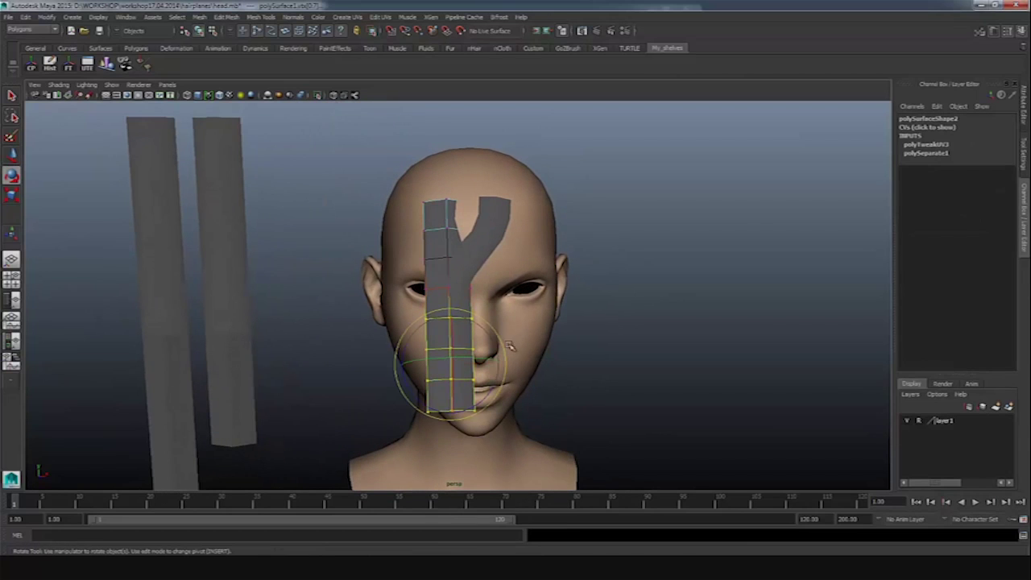
left_click_drag(501, 390, 572, 243)
key("w")
key("e")
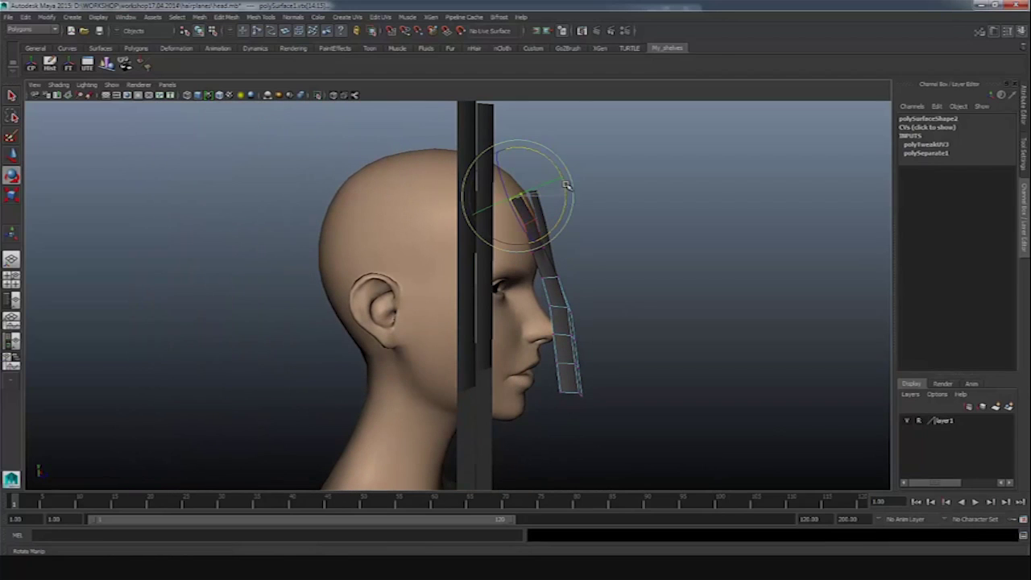
left_click_drag(622, 427, 596, 306)
Scale the bent forehead strip down to about 0.88 in X and 0.63 in Y and Z
right_click_drag(564, 266, 600, 242)
left_click_drag(600, 242, 439, 274, "alt")
key("r")
left_click_drag(433, 187, 358, 166)
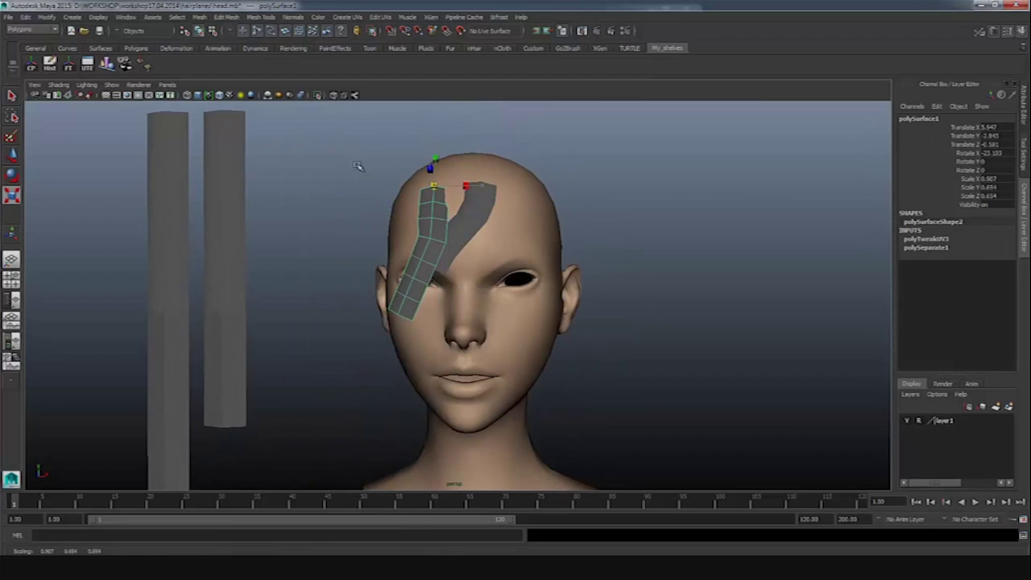
left_click_drag(425, 232, 442, 192, "alt")
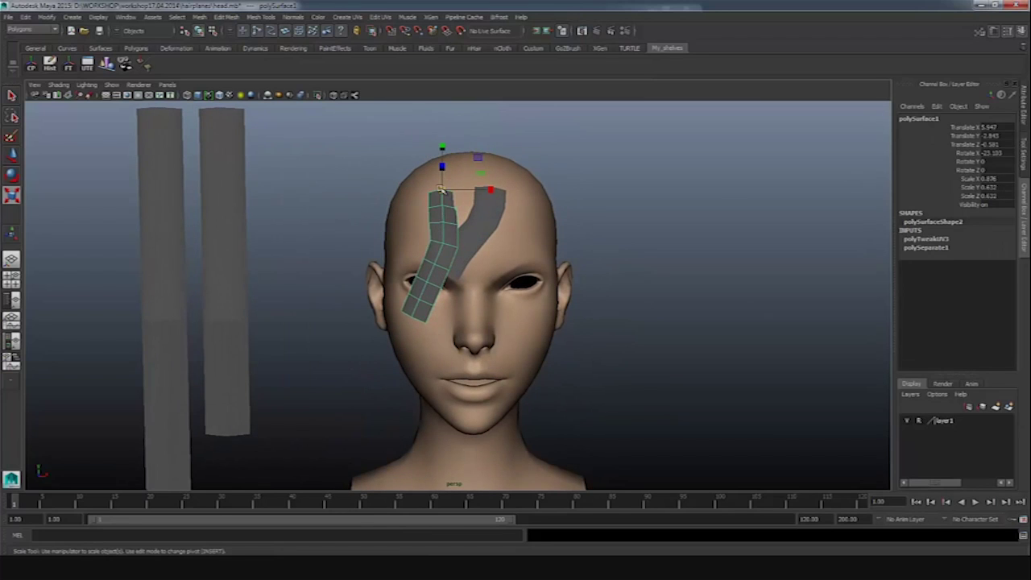
Move the cross edges at the forehead strip's bend down to smooth its curve
right_click_drag(446, 229, 446, 211)
left_click(452, 229)
key("w")
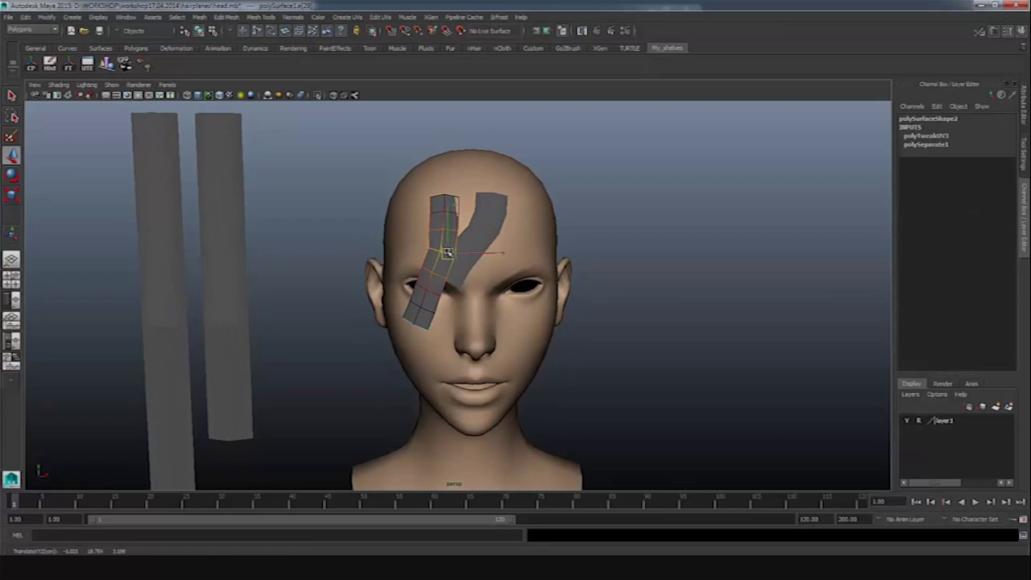
left_click_drag(453, 232, 444, 260)
left_click(613, 201)
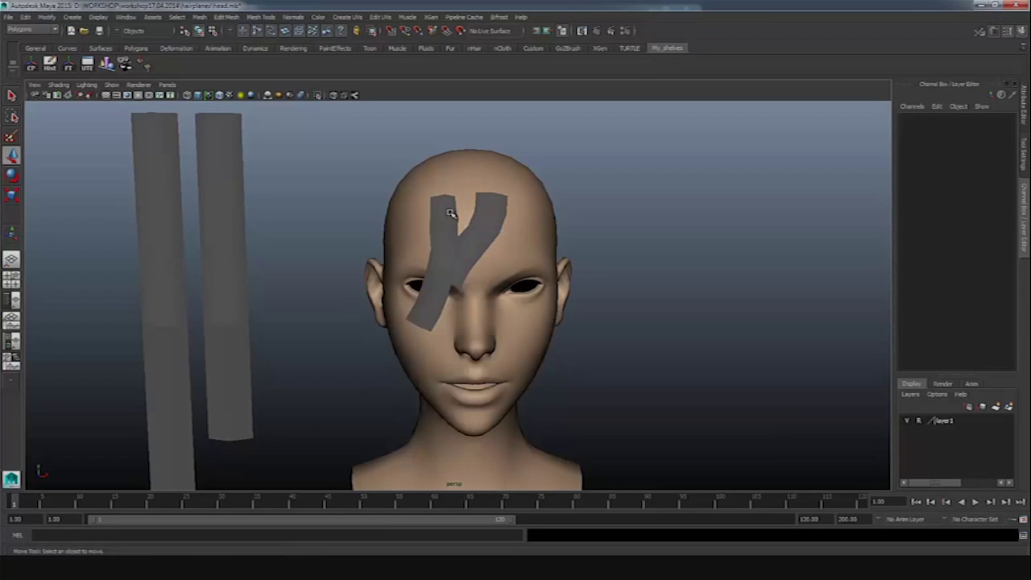
Rotate the bent strip to about -15.5, -20.5 and -17.6 degrees and move it alongside the other forehead strip
left_click(463, 211)
left_click_drag(463, 212, 532, 206, "alt")
key("e")
key("w")
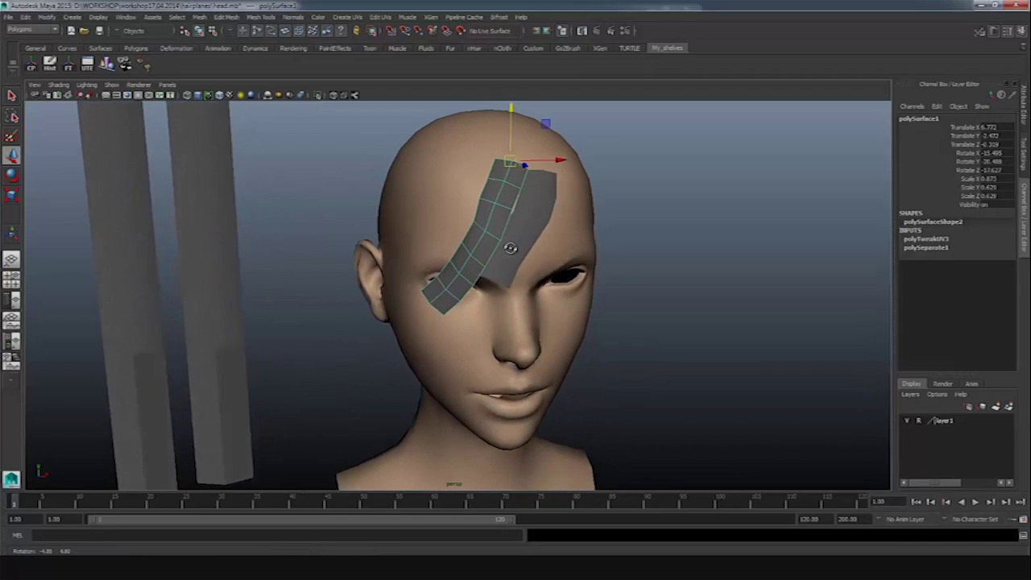
Apply Edit Edge Flow to the selected edges in the lower half of the slanted forehead strip
key("F8")
left_click_drag(435, 310, 499, 233)
right_click_drag(498, 233, 496, 302, "shift")
left_click_drag(495, 302, 442, 268, "alt")
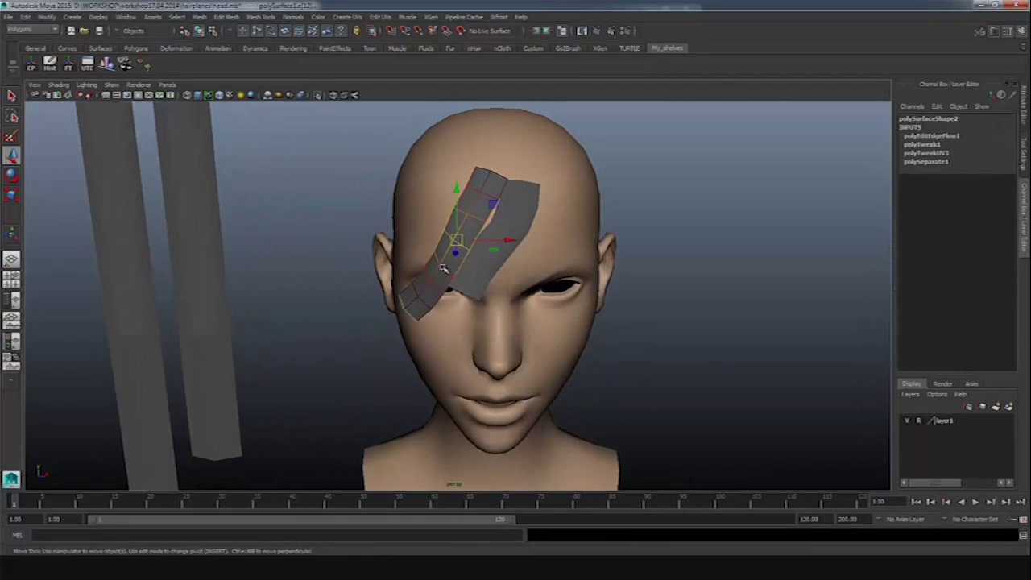
left_click(658, 295)
Move the slanted strip so its root sits higher on the forehead near the hairline
left_click_drag(659, 295, 452, 275, "alt")
middle_click_drag(453, 276, 454, 287, "alt")
left_click(461, 233)
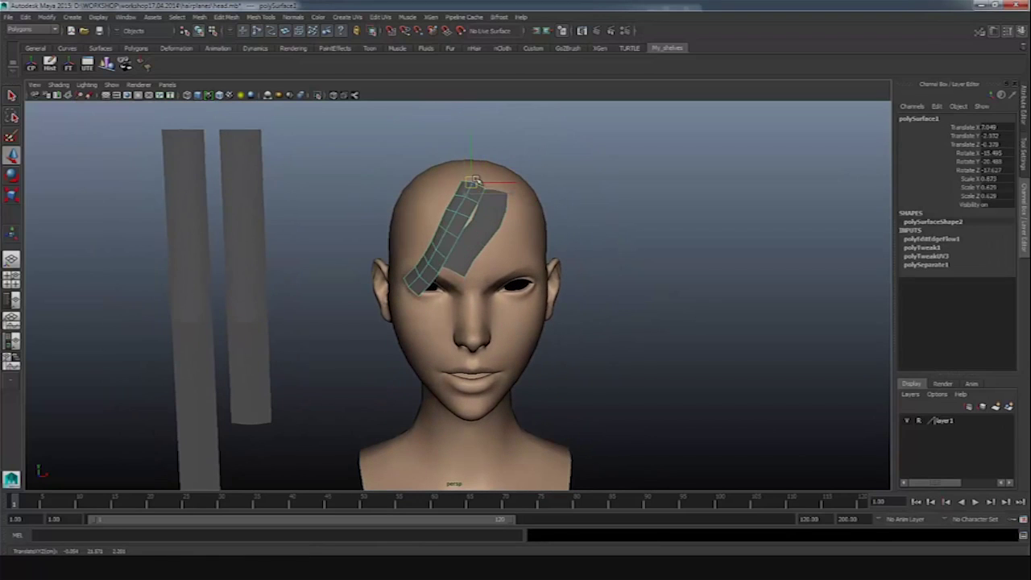
left_click(499, 248)
middle_click_drag(500, 248, 426, 244, "alt")
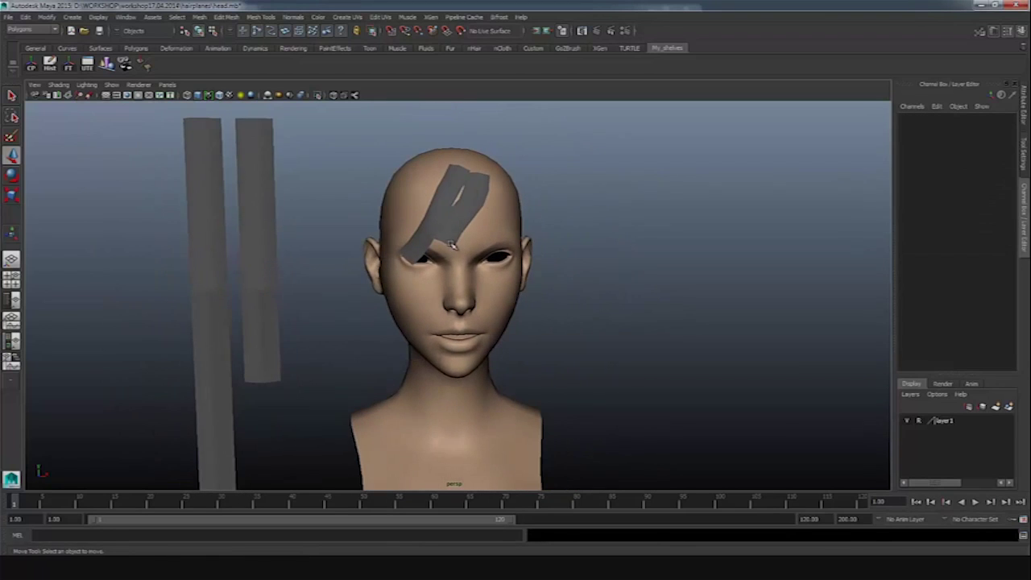
Adjust the lengthwise center edge loop of the slanted forehead strip
left_click_drag(452, 246, 479, 178, "alt")
double_click(435, 244)
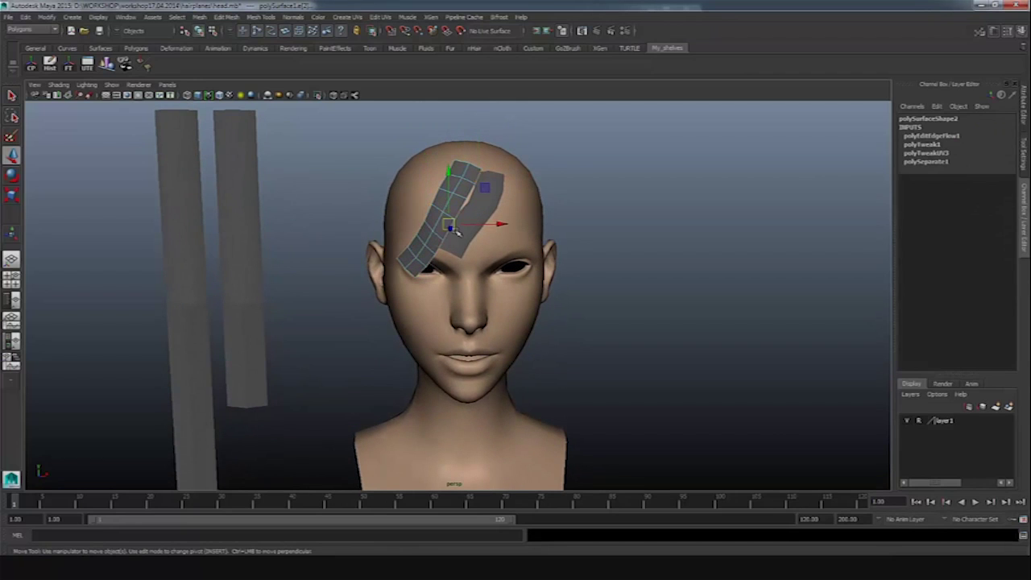
left_click(601, 140)
right_click_drag(601, 141, 451, 246, "alt")
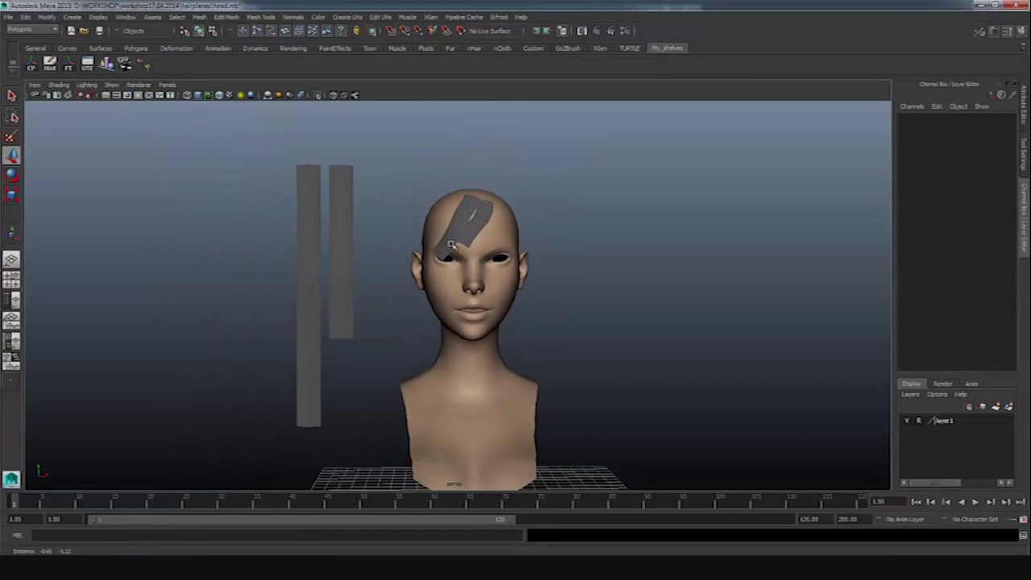
Move the shorter of the two standing hair planes onto the head's crown and rotate it toward the side
left_click(341, 250)
left_click_drag(340, 250, 483, 234, "alt")
key("e")
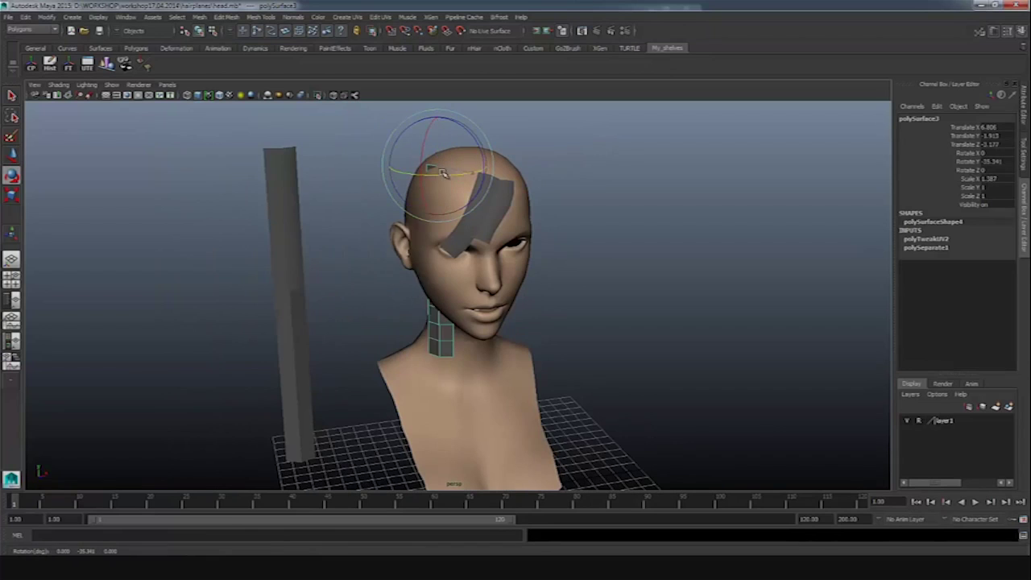
left_click_drag(442, 169, 475, 193)
key("w")
left_click_drag(471, 121, 484, 129)
left_click_drag(483, 129, 455, 173, "alt")
Rotate and move the crown strip's vertex rows so it arches over the skull and down past the ear
key("e")
right_click_drag(435, 238, 371, 242)
left_click_drag(345, 275, 499, 266)
key("w")
key("e")
key("w")
key("e")
key("w")
key("e")
key("w")
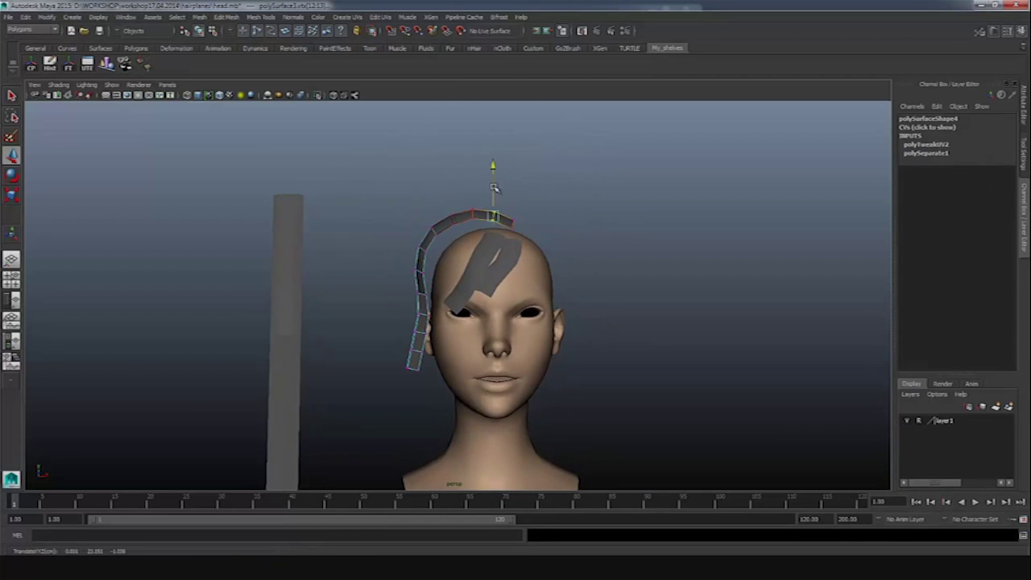
Refine the vertex rows on the crown strip's lower half so its end curves in around the ear
left_click(425, 251)
left_click(423, 300)
left_click_drag(423, 300, 424, 331, "alt")
key("e")
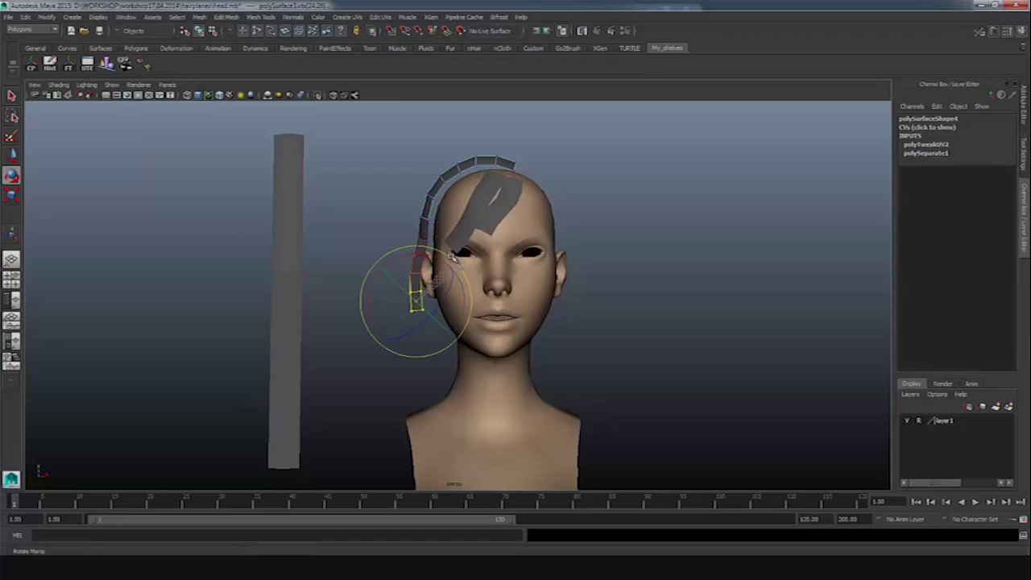
left_click_drag(454, 282, 424, 303)
key("w")
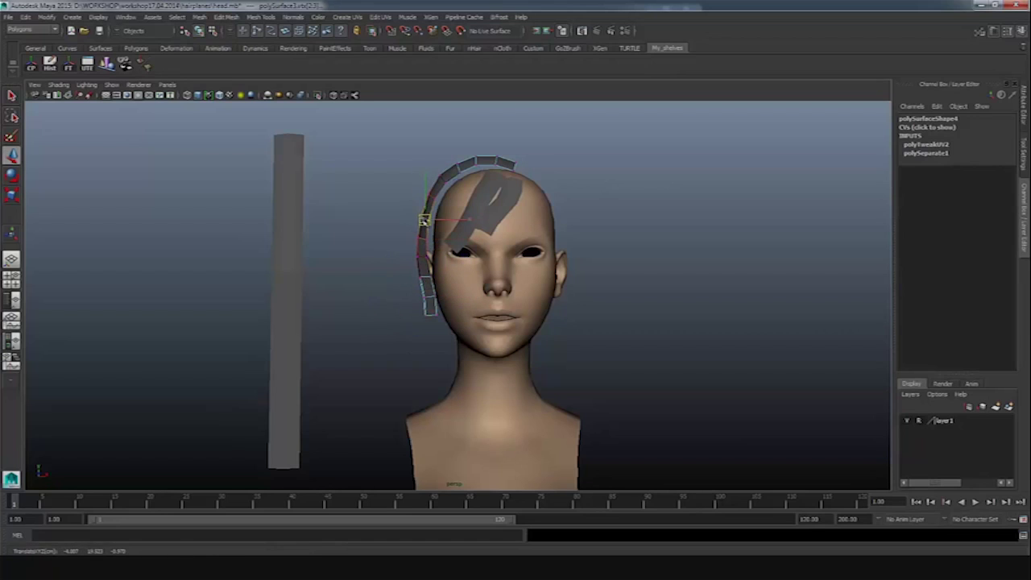
left_click_drag(425, 219, 401, 252, "alt")
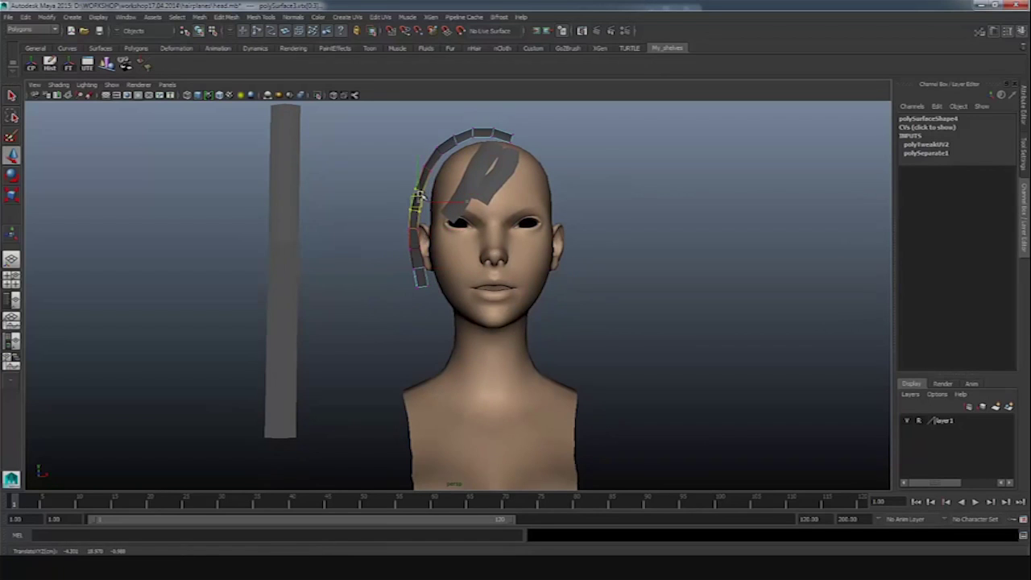
left_click_drag(420, 195, 451, 278, "alt")
Move and rotate the last standing hair plane against the side of the head, behind the crown strip
left_click(362, 286)
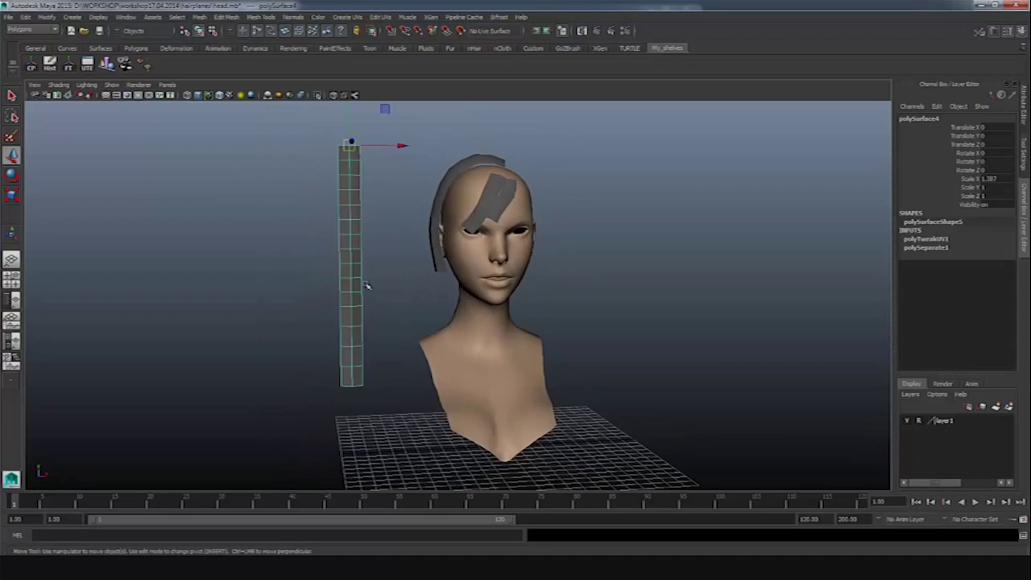
left_click_drag(367, 286, 446, 199, "alt")
key("e")
left_click_drag(463, 239, 441, 193, "alt")
left_click_drag(442, 193, 424, 234)
left_click(425, 234)
left_click(442, 256)
Bend the longest strip's vertices to follow the head, neck and shoulder, and turn off X-Ray display
key("w")
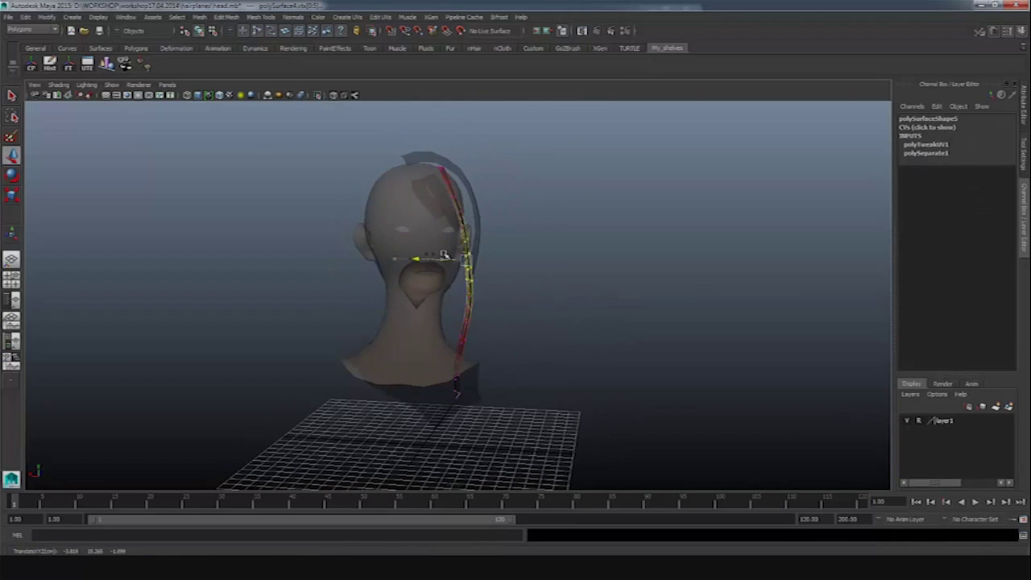
left_click_drag(435, 338, 484, 295, "alt")
key("e")
key("w")
key("e")
key("w")
left_click(336, 118)
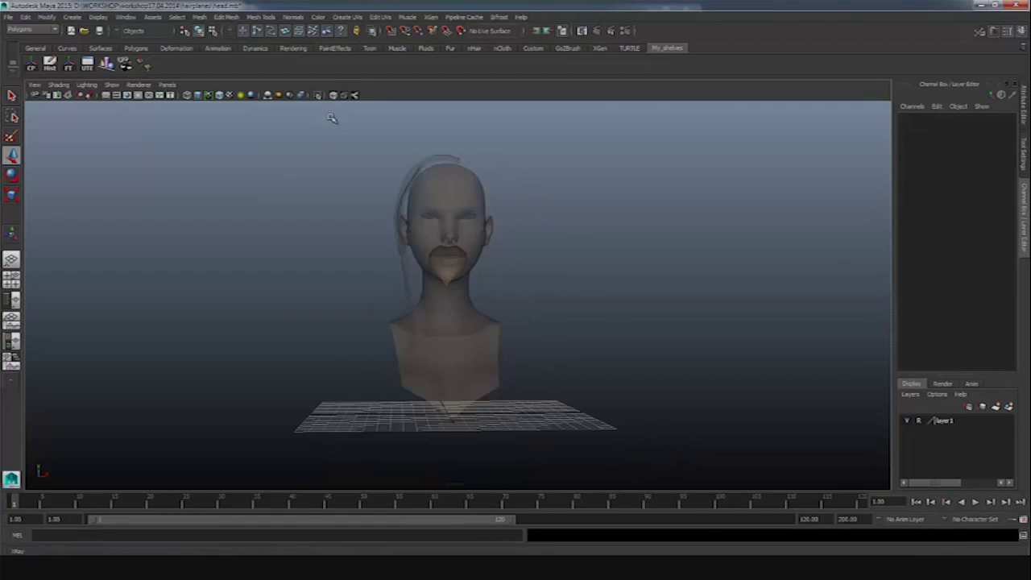
right_click_drag(336, 118, 411, 260, "alt")
left_click_drag(411, 260, 395, 284, "alt")
Select all four hair strips and apply Soften Edge to their normals
left_click(401, 282)
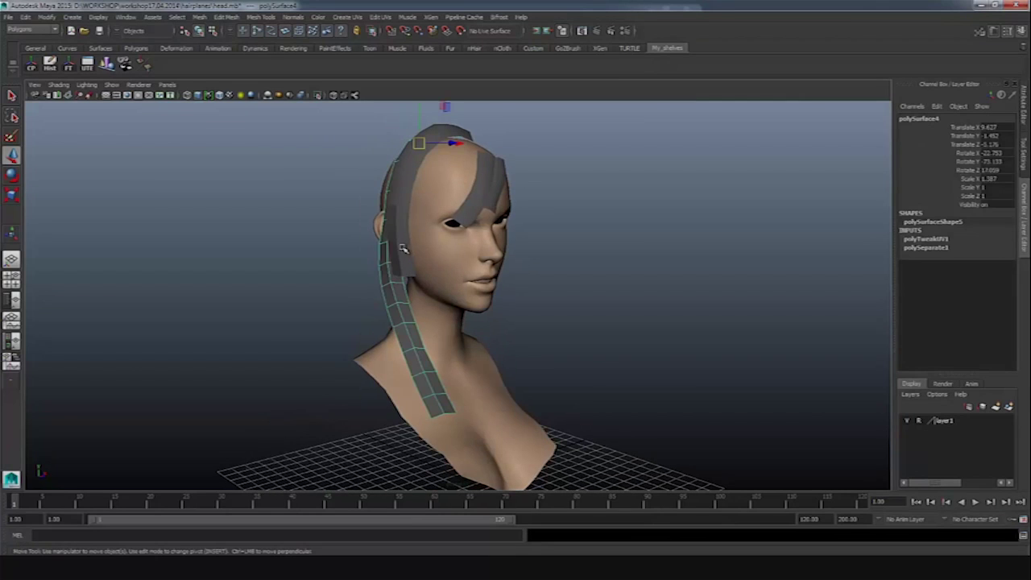
left_click(403, 250, "shift")
left_click(497, 201, "shift")
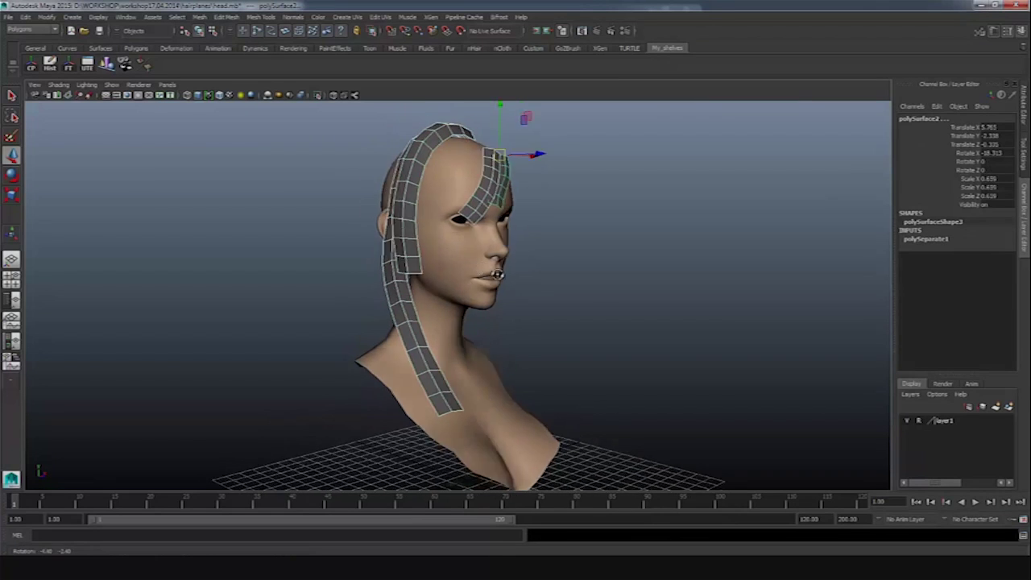
left_click_drag(497, 273, 346, 154, "alt")
left_click(292, 18)
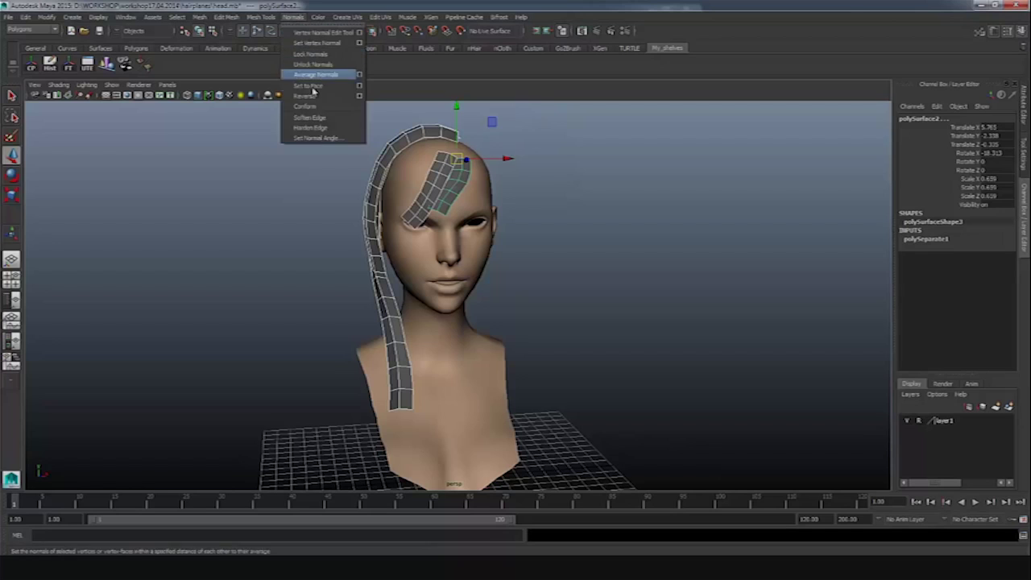
left_click(319, 123)
left_click(431, 339)
left_click_drag(431, 339, 435, 250, "alt")
Show all four hair strips in the UV Texture Editor and select all of their UVs
left_click(405, 219)
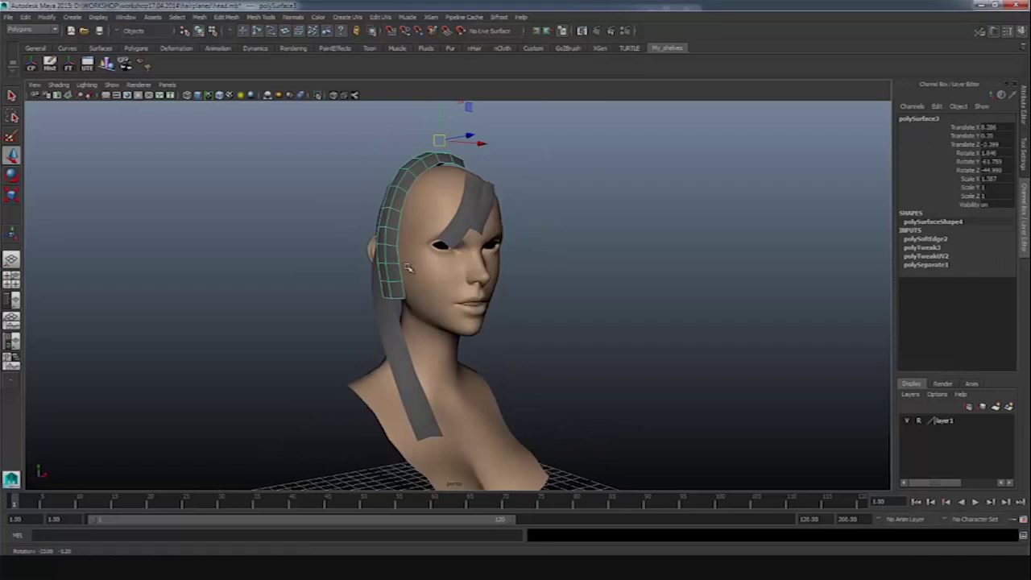
left_click(469, 217, "shift")
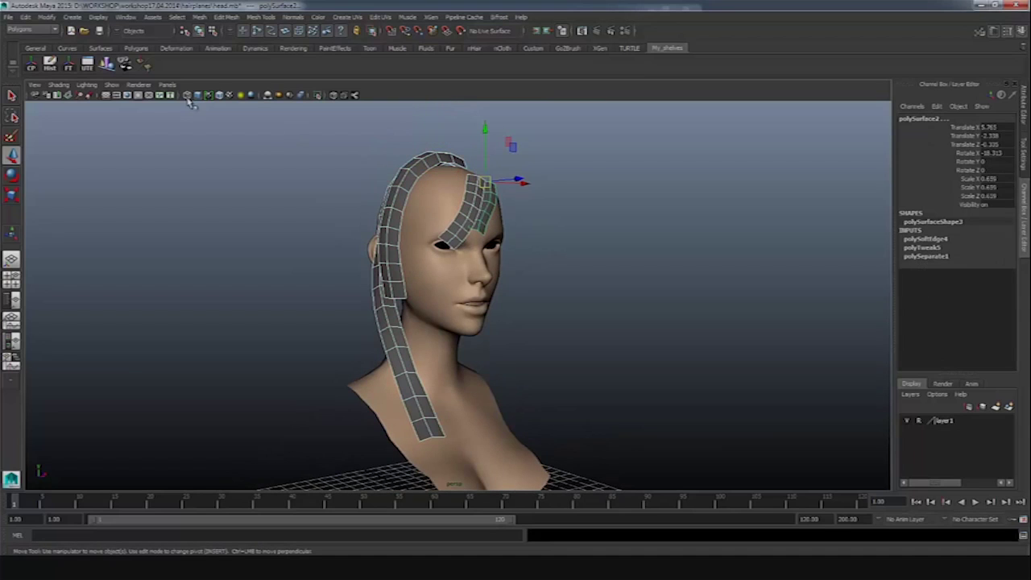
left_click(87, 63)
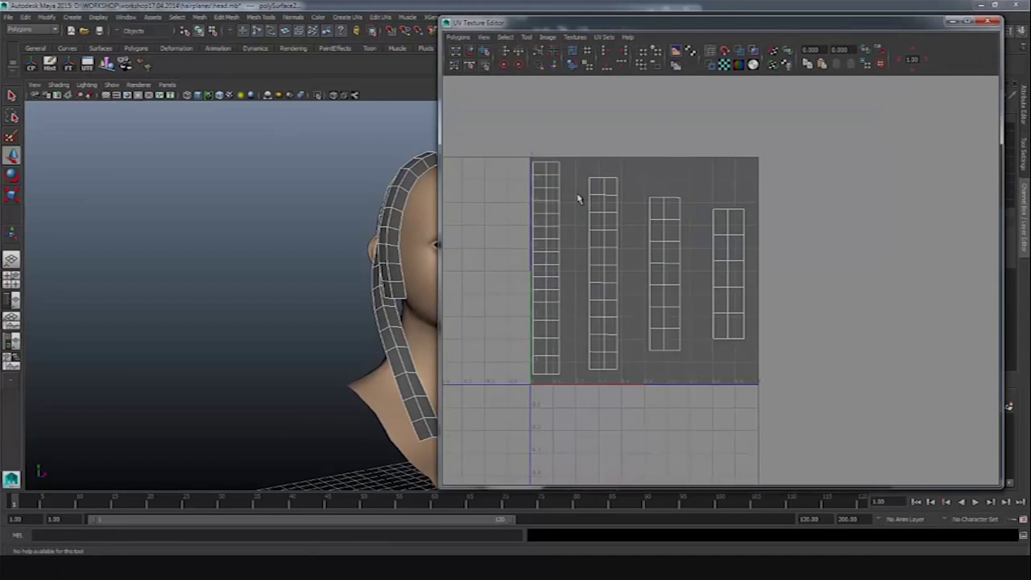
right_click_drag(551, 197, 529, 102)
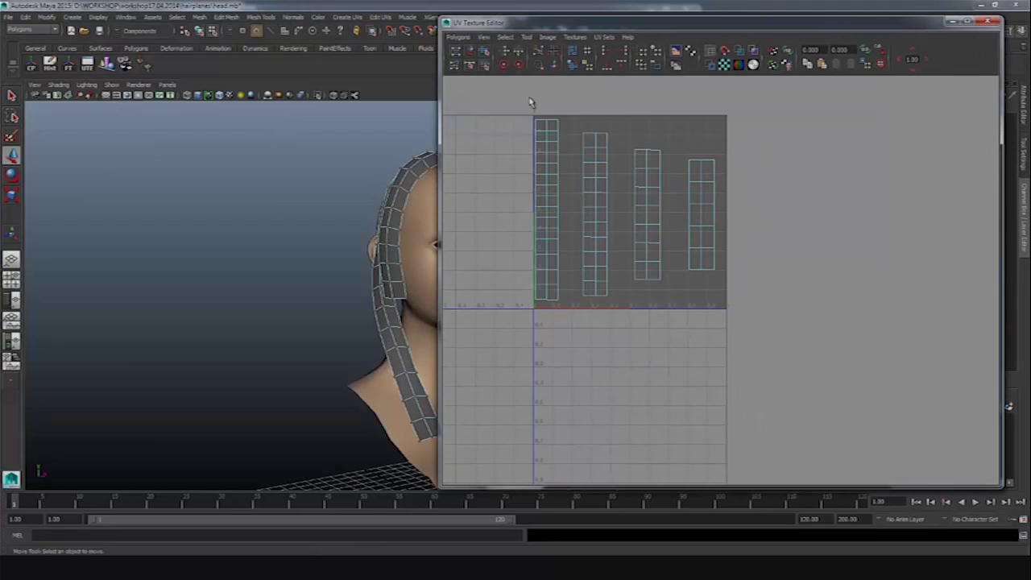
left_click_drag(703, 297, 734, 316)
middle_click_drag(575, 198, 599, 237, "alt")
Start a UV snapshot of the selected hair UVs and browse to the workshop17.04.2014\hairplanes\textures folder as its save location
left_click(460, 38)
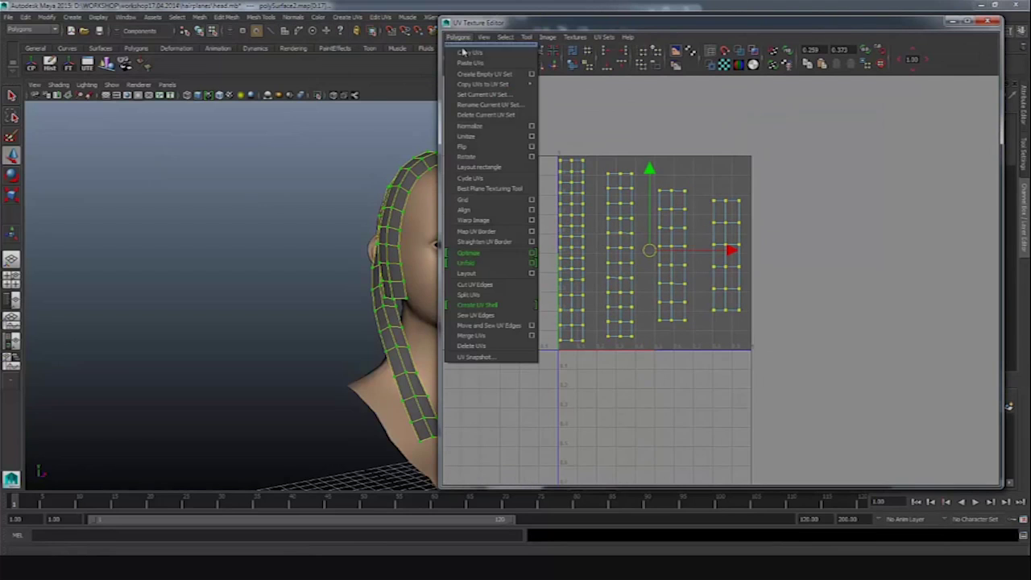
left_click(493, 357)
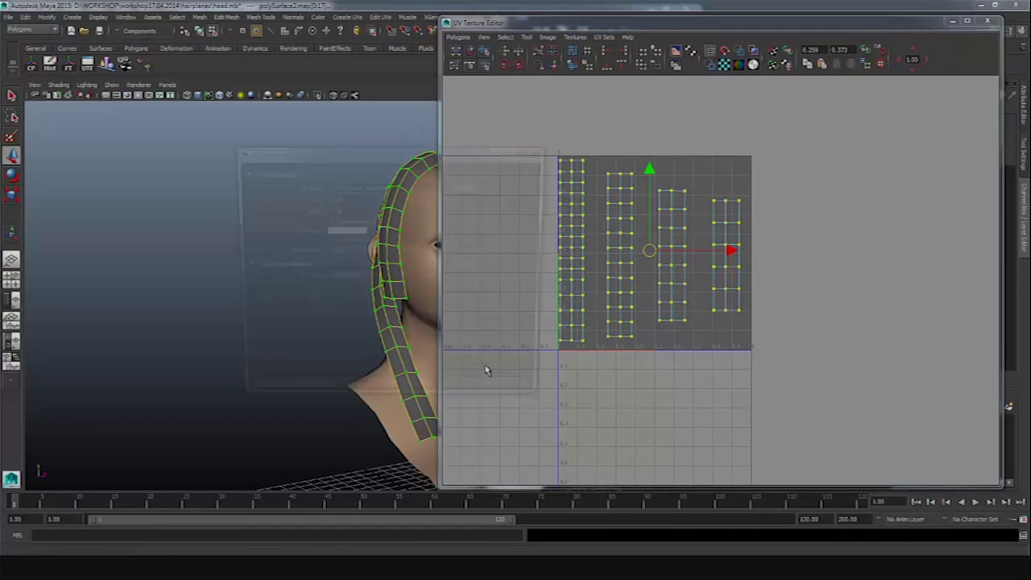
left_click(474, 188)
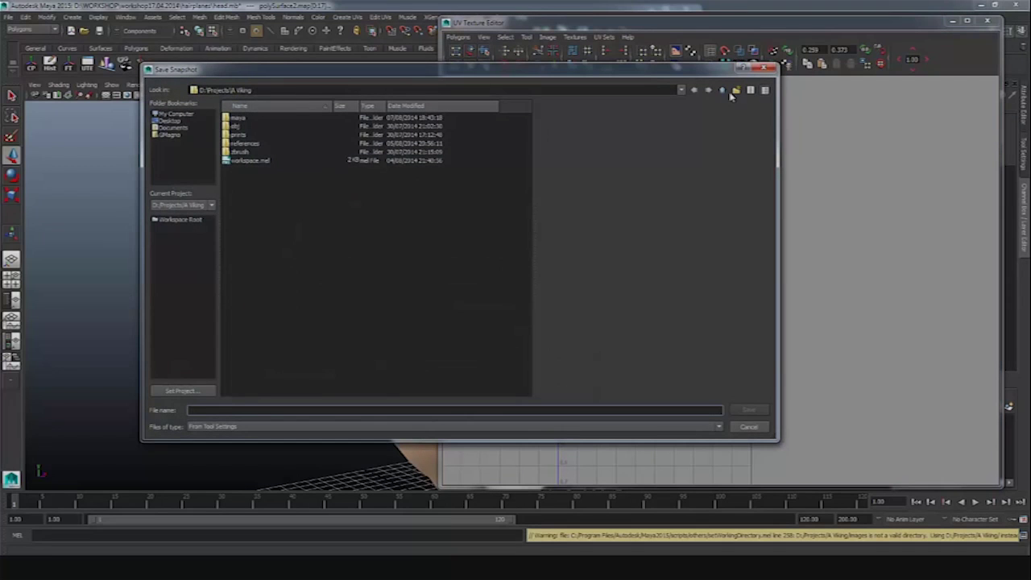
left_click(723, 94)
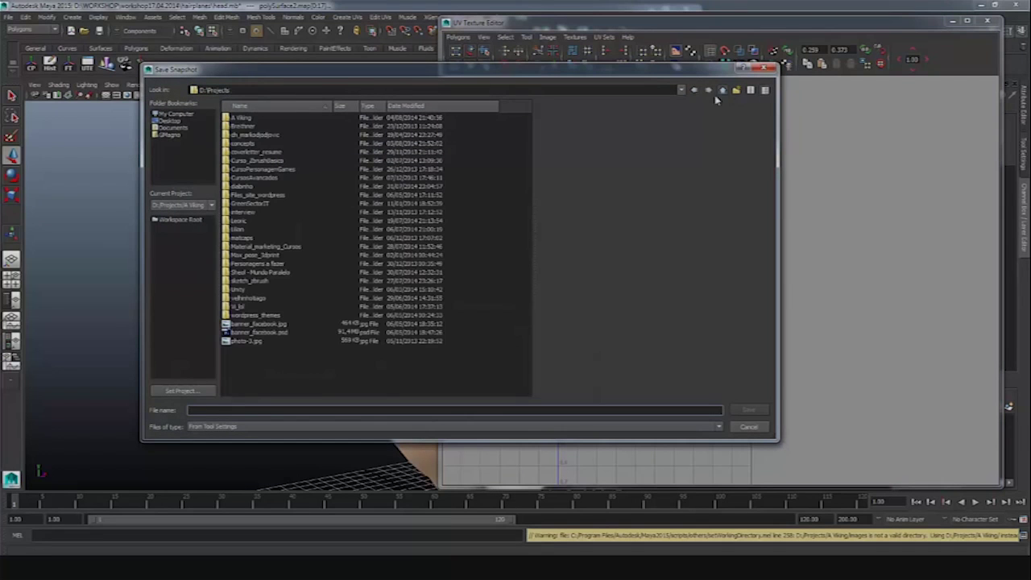
left_click(721, 91)
double_click(249, 196)
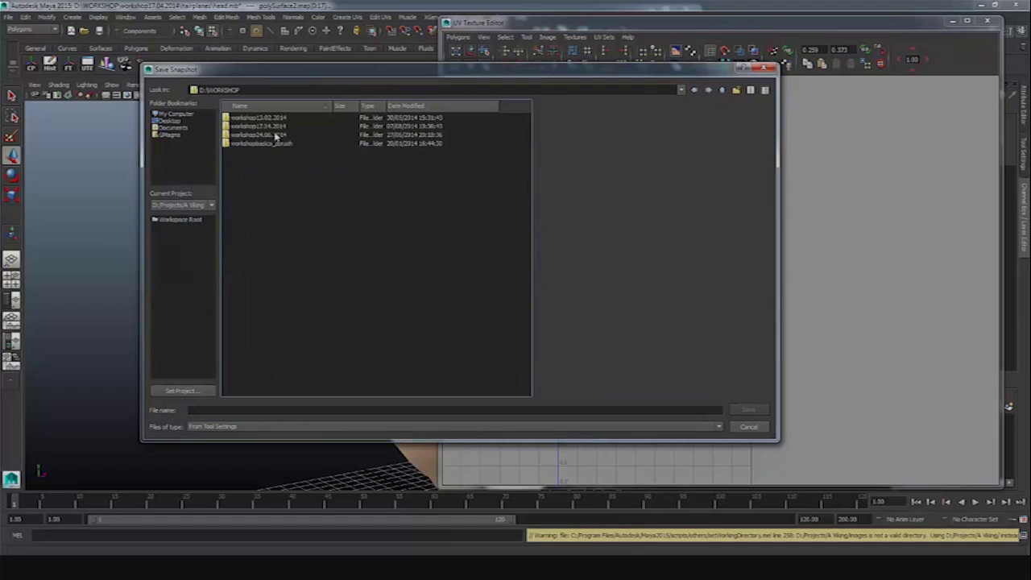
double_click(275, 128)
Name the snapshot uv_hair and export it as a 2048 × 2048 Targa image
type("u")
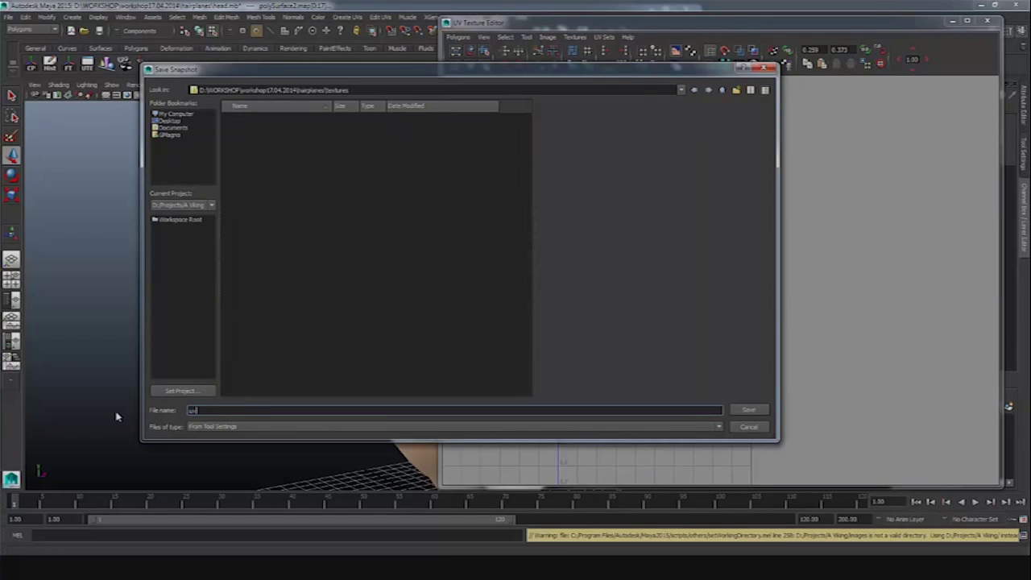
type("v_hair")
key("Return")
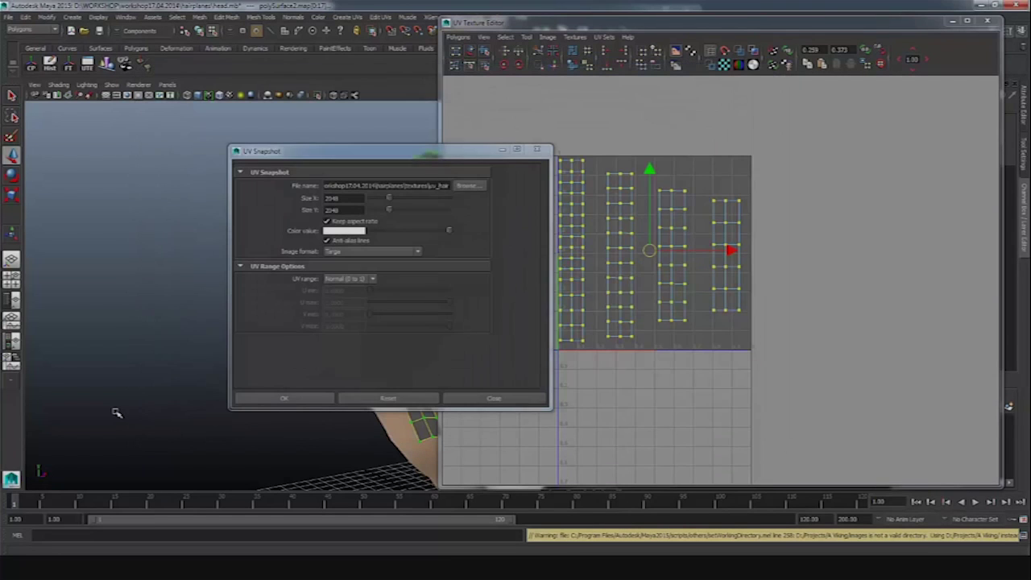
left_click(285, 397)
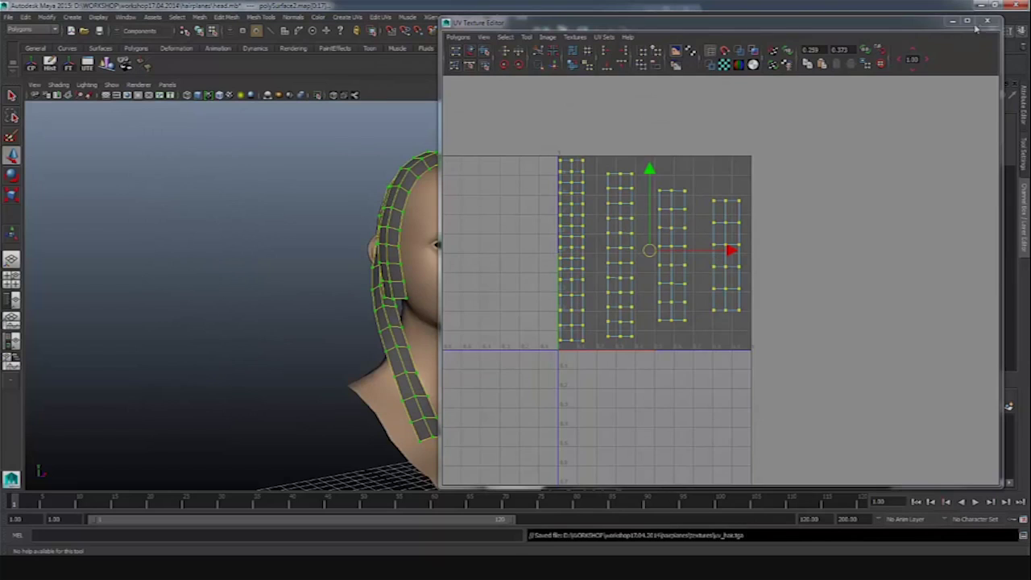
Close the UV Texture Editor and return the hair strips to object mode
left_click(987, 21)
right_click(465, 219)
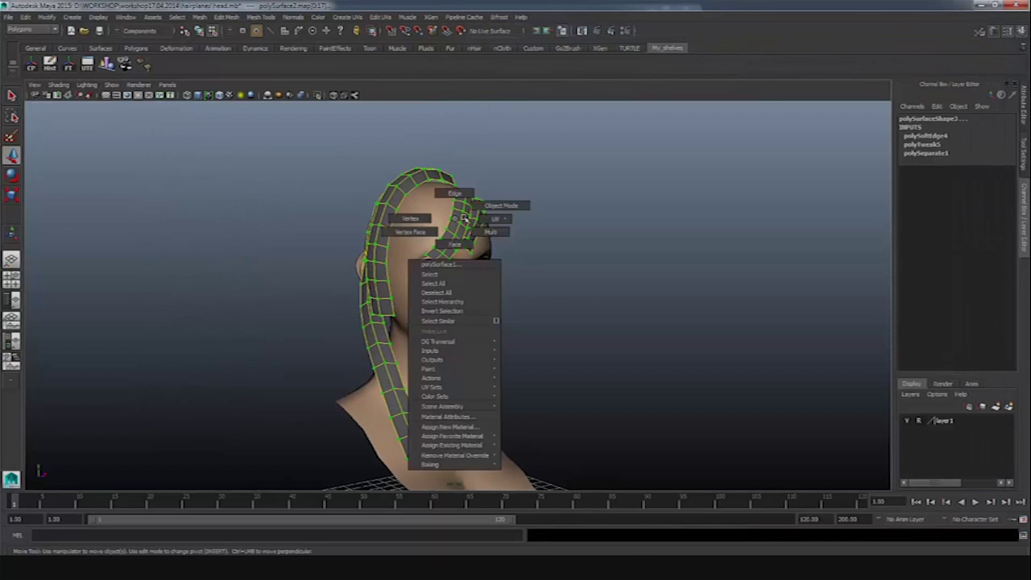
left_click(518, 228)
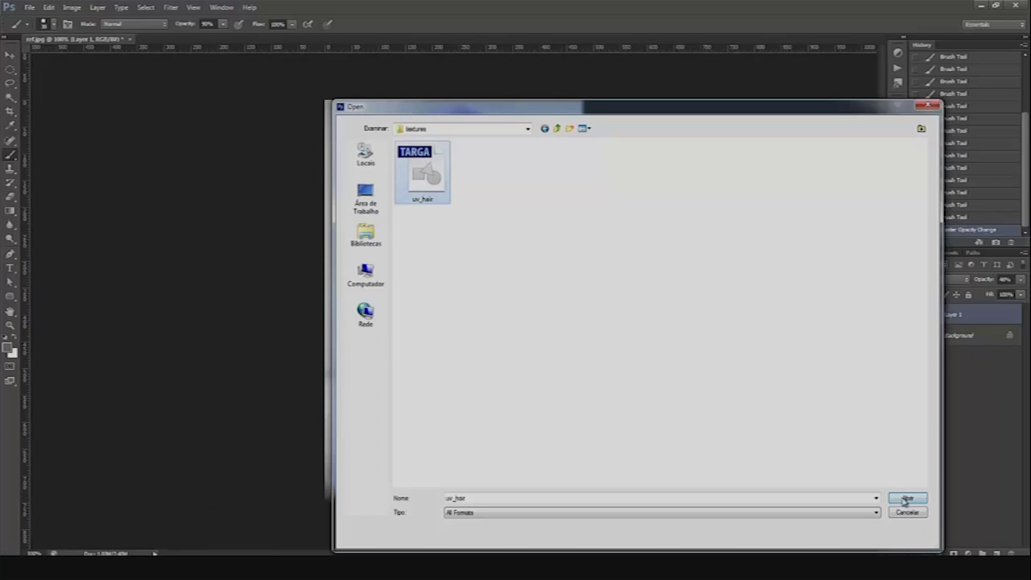
Switch to Photoshop, open the uv_hair snapshot from the textures folder and invert its colors
left_click(906, 499)
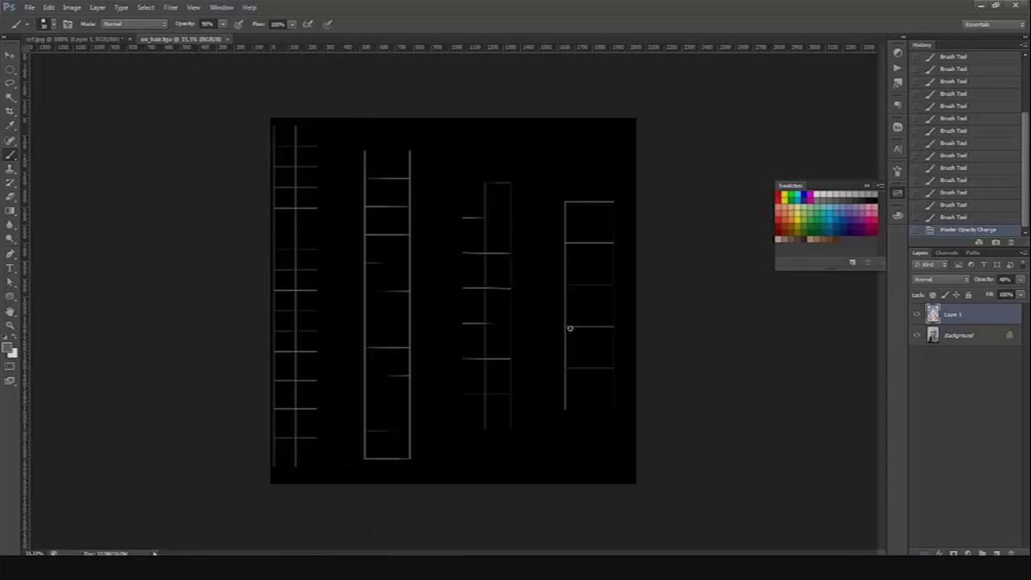
scroll(502, 256, "up", 1, "alt")
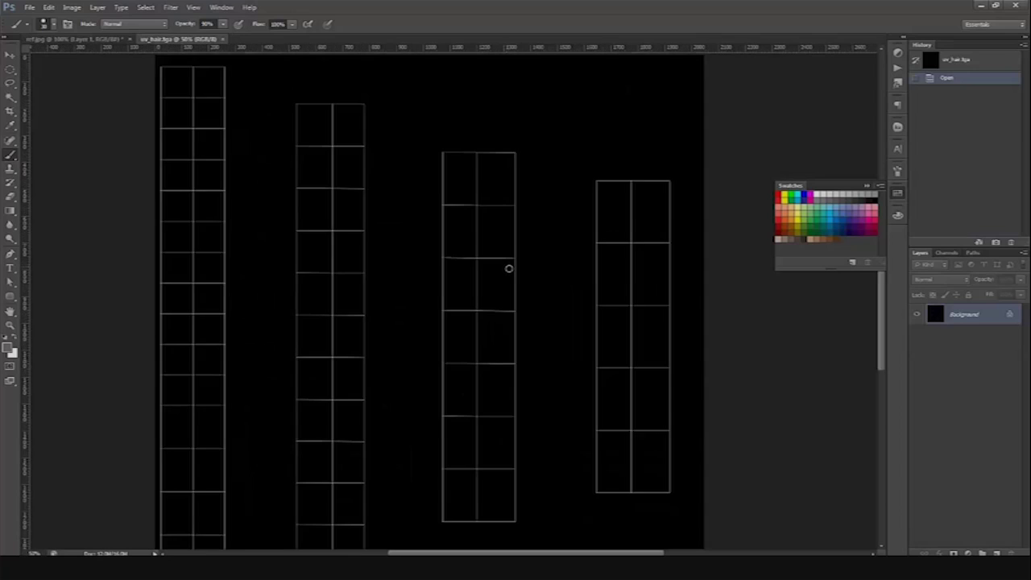
key("ctrl+i")
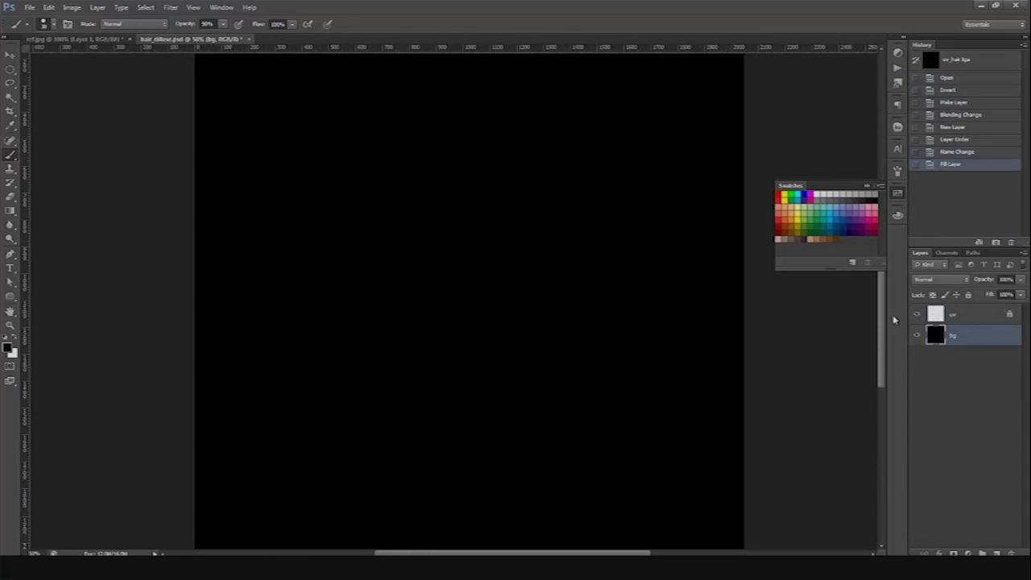
Invert the uv layer, set its blending mode to Lighten and lock it above the black bg layer
left_click(954, 319)
key("shift+alt+m")
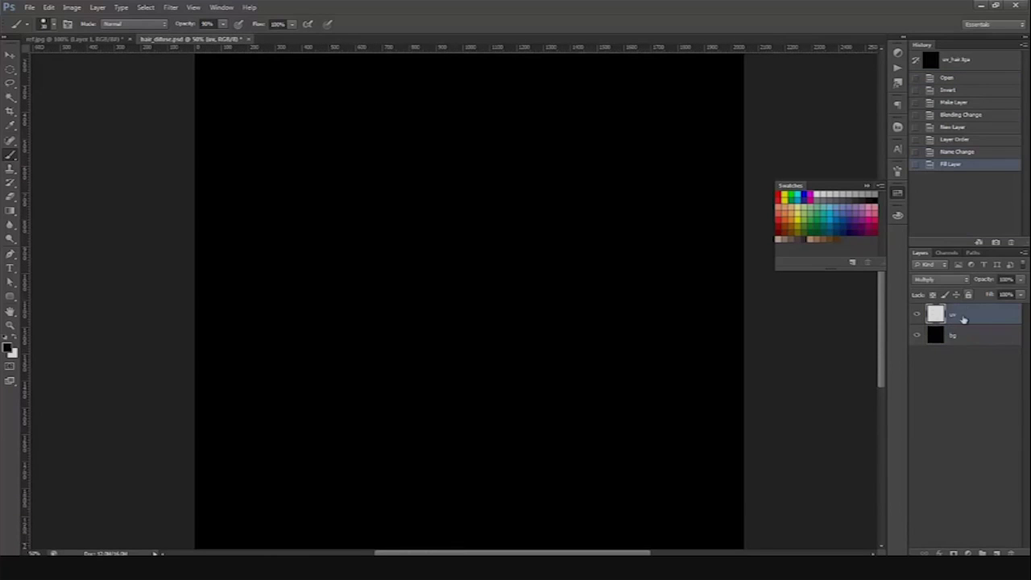
key("ctrl+i")
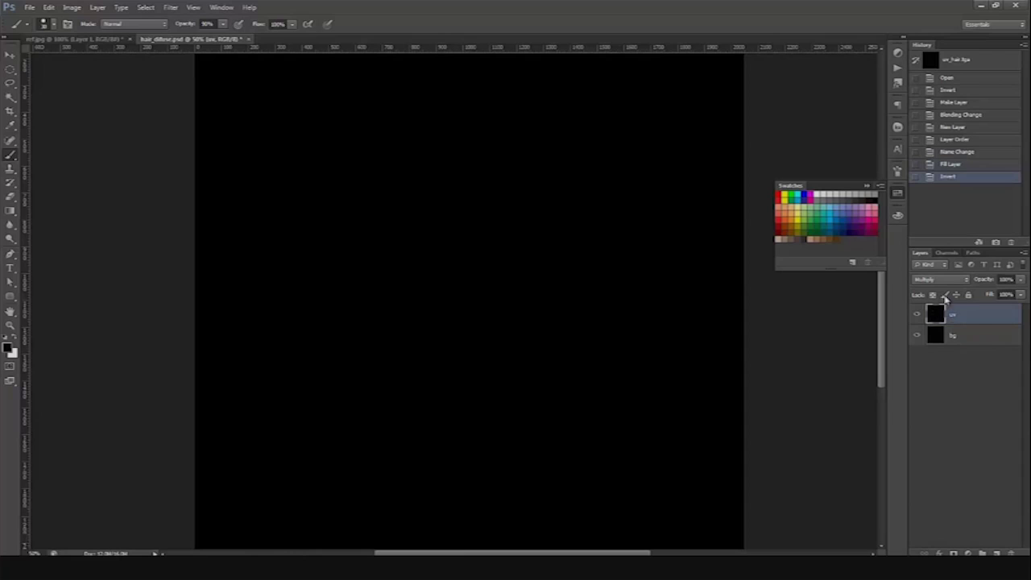
left_click(941, 280)
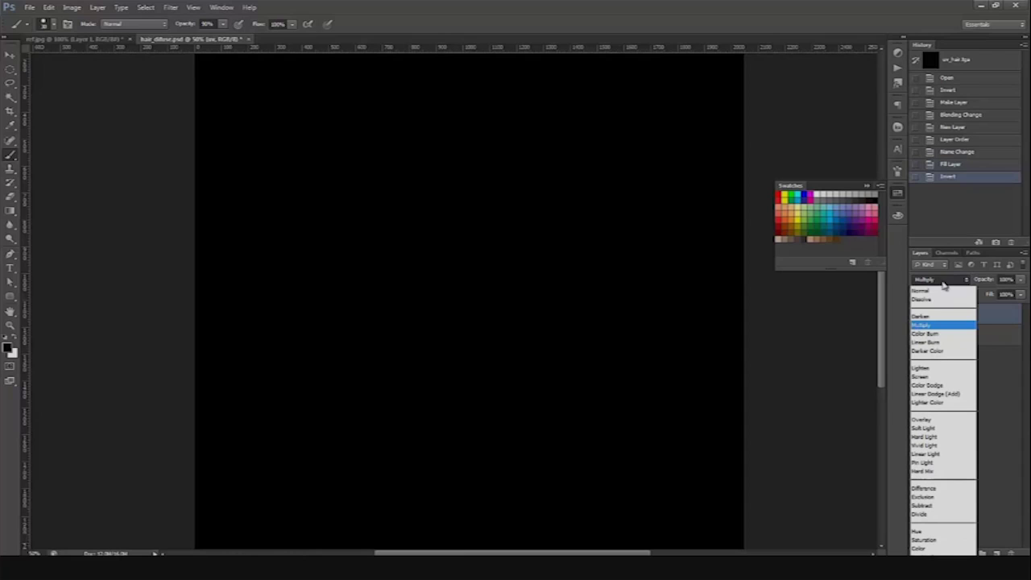
left_click(926, 368)
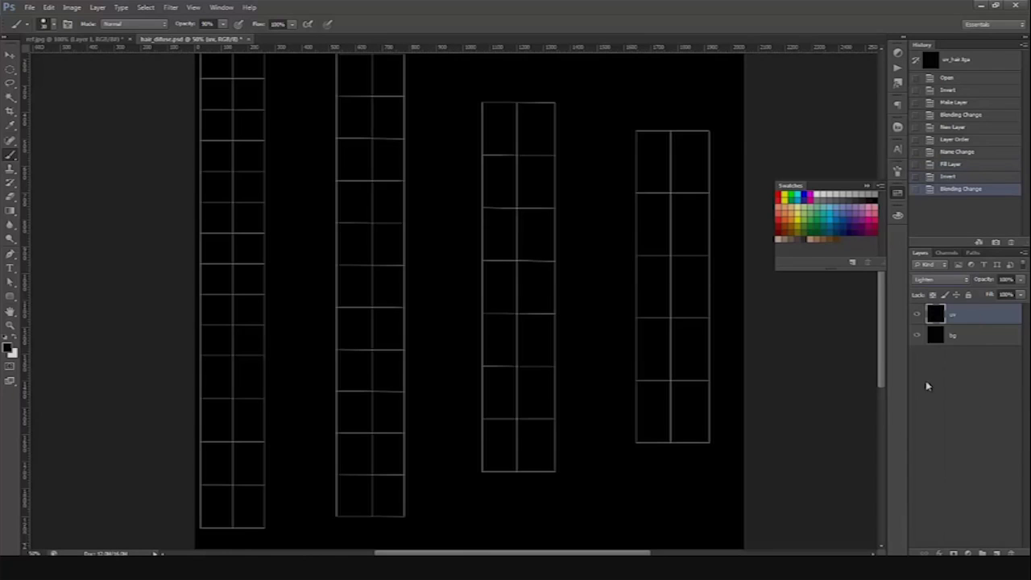
left_click(970, 296)
Add a new layer named alpha between the uv and bg layers
left_click(962, 339)
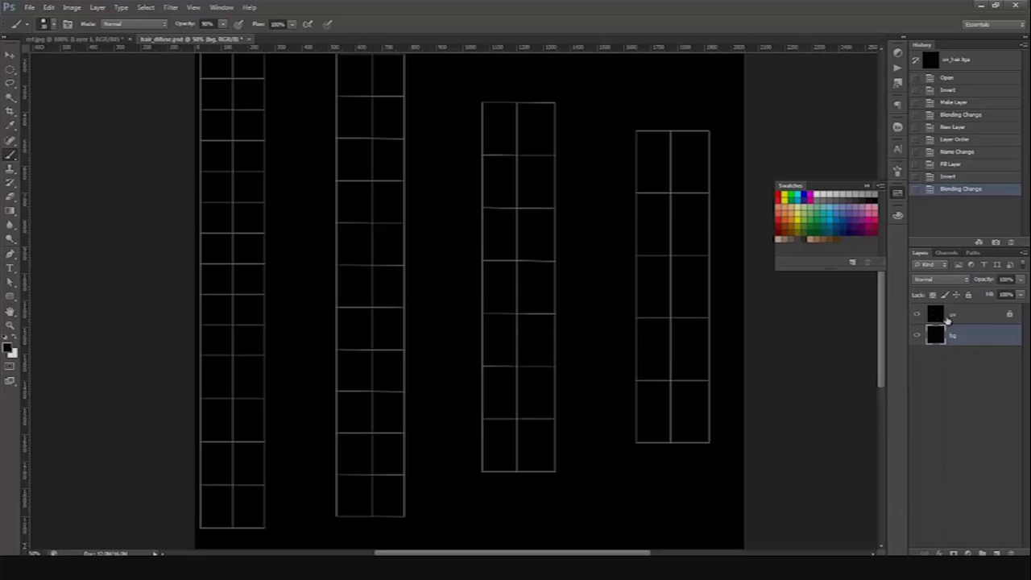
left_click(997, 553)
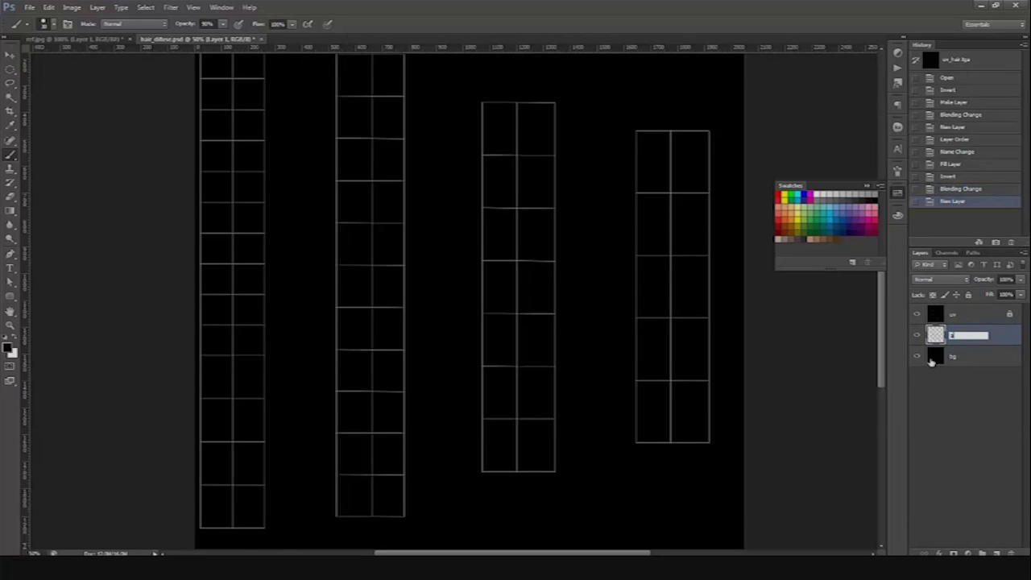
key("Return")
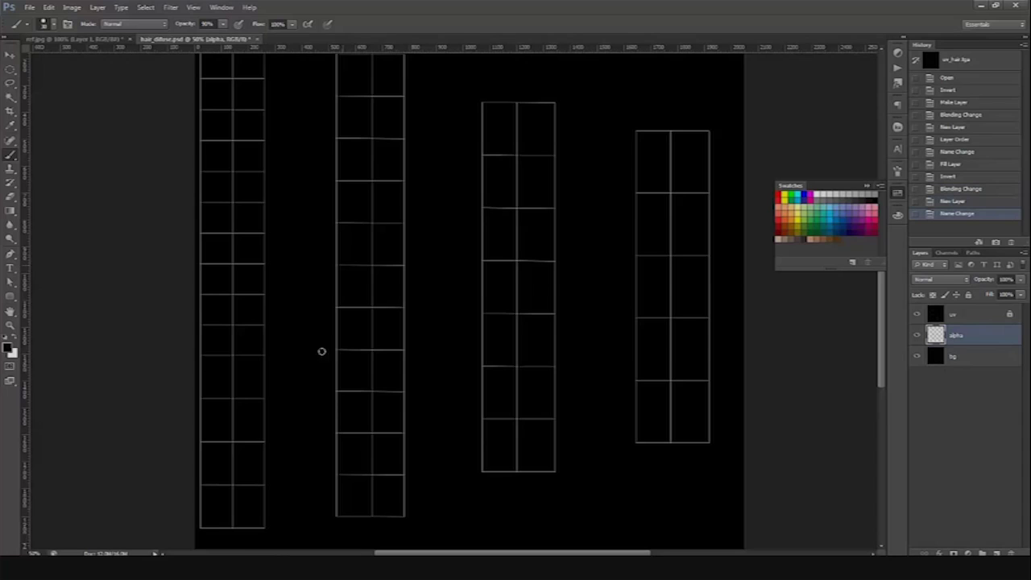
Paint long, wavy white hair strands down the second UV strip on the alpha layer
left_click_drag(368, 85, 382, 490)
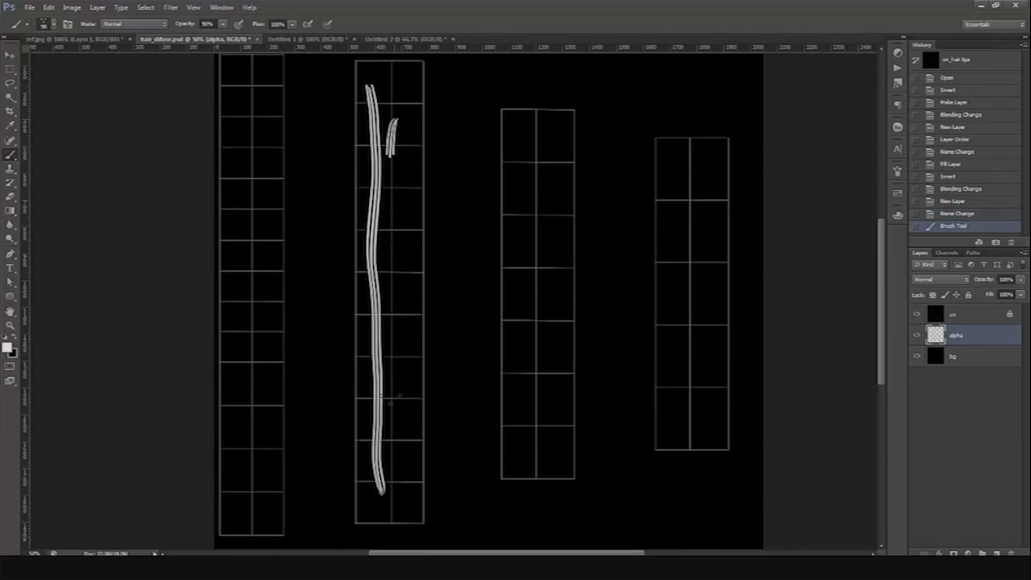
left_click_drag(400, 395, 393, 493)
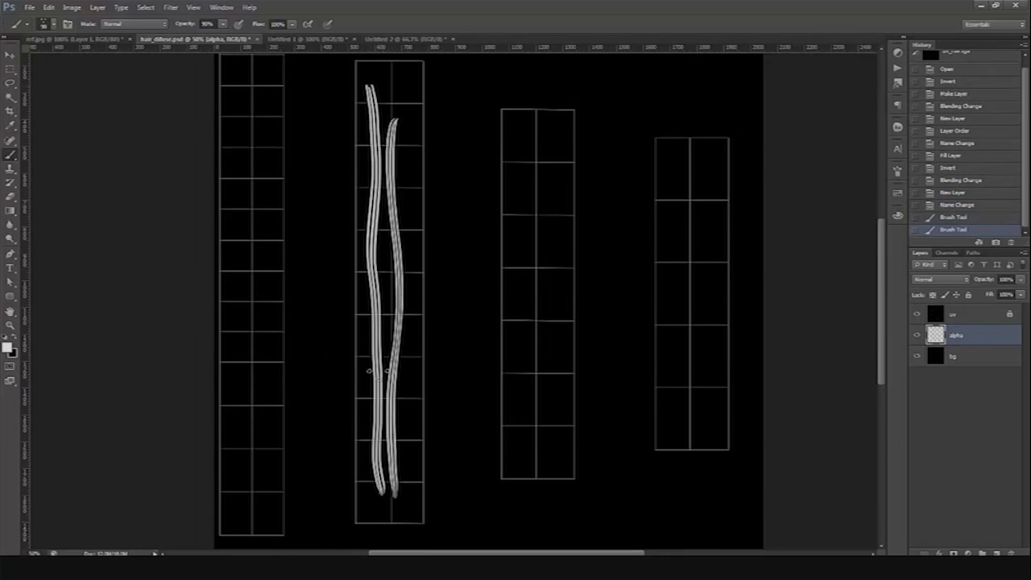
key("ctrl+minus")
left_click_drag(387, 158, 377, 412)
mouse_move(393, 180)
left_mouse_down()
mouse_move(396, 437)
mouse_move(401, 316)
left_mouse_up()
left_click_drag(388, 233, 390, 381)
left_click_drag(377, 170, 375, 369)
left_click_drag(397, 202, 394, 470)
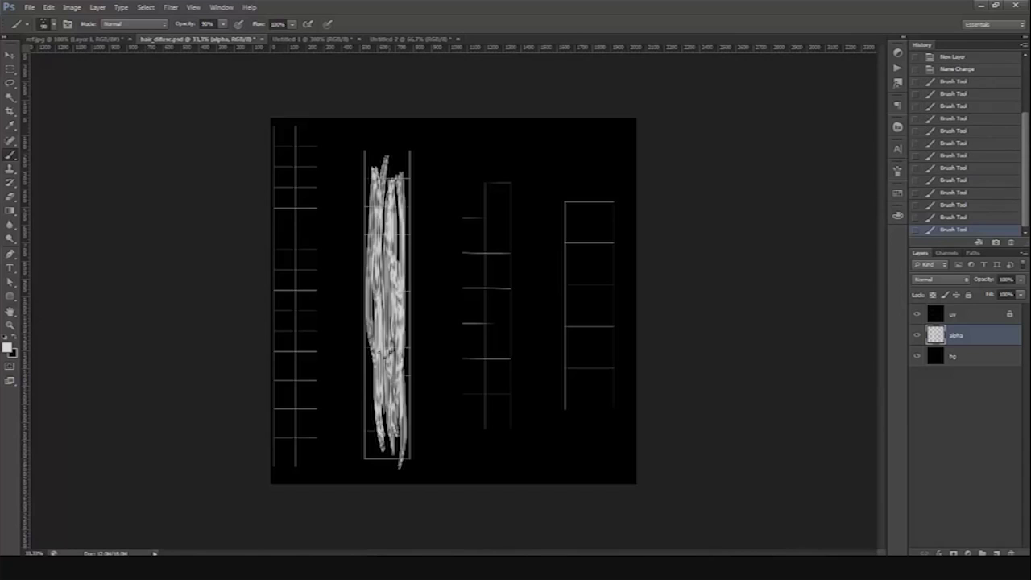
Fill the gaps in the second UV strip with more white strands, covering its full length up to the roots
left_click_drag(376, 313, 375, 465)
left_click_drag(385, 171, 400, 282)
key("ctrl+plus")
mouse_move(392, 120)
left_mouse_down()
mouse_move(383, 243)
mouse_move(390, 211)
left_mouse_up()
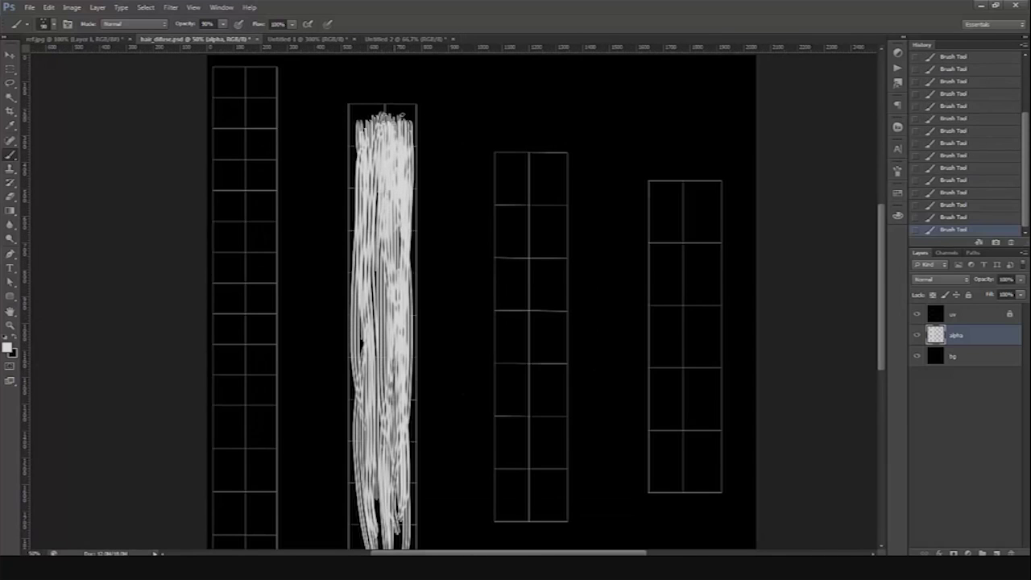
mouse_move(385, 339)
left_mouse_down()
mouse_move(381, 226)
mouse_move(358, 409)
left_mouse_up()
left_click_drag(366, 288, 377, 434)
left_click_drag(408, 300, 395, 459)
left_click_drag(381, 322, 371, 346)
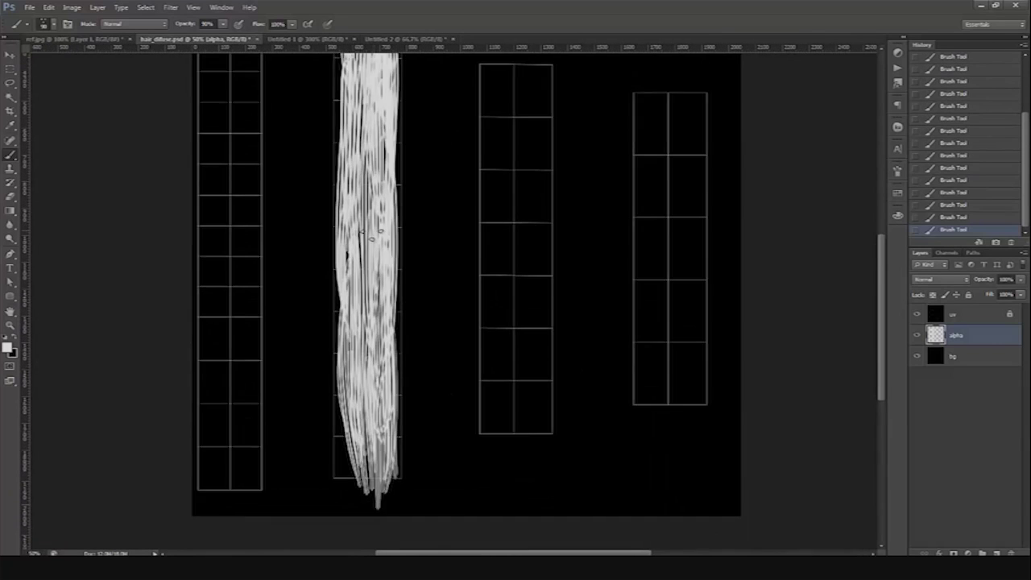
Shape the lower strand tips of the second strip with alternating white and black strokes
left_click_drag(381, 387, 376, 331)
key("x")
left_click_drag(367, 453, 351, 355)
left_click_drag(376, 488, 369, 354)
key("x")
left_click_drag(354, 242, 357, 358)
Paint white hair strands along the first, third and fourth UV strips
key("ctrl+minus")
key("ctrl+minus")
left_click_drag(336, 178, 327, 432)
left_click_drag(343, 175, 339, 433)
left_click_drag(476, 222, 479, 393)
mouse_move(465, 214)
left_mouse_down()
mouse_move(469, 306)
mouse_move(488, 367)
left_mouse_up()
left_click_drag(551, 229, 551, 382)
left_click_drag(563, 229, 564, 378)
left_click_drag(551, 263, 558, 372)
Carve ragged, tapered lower ends into the hair strands with black brush strokes
key("F5")
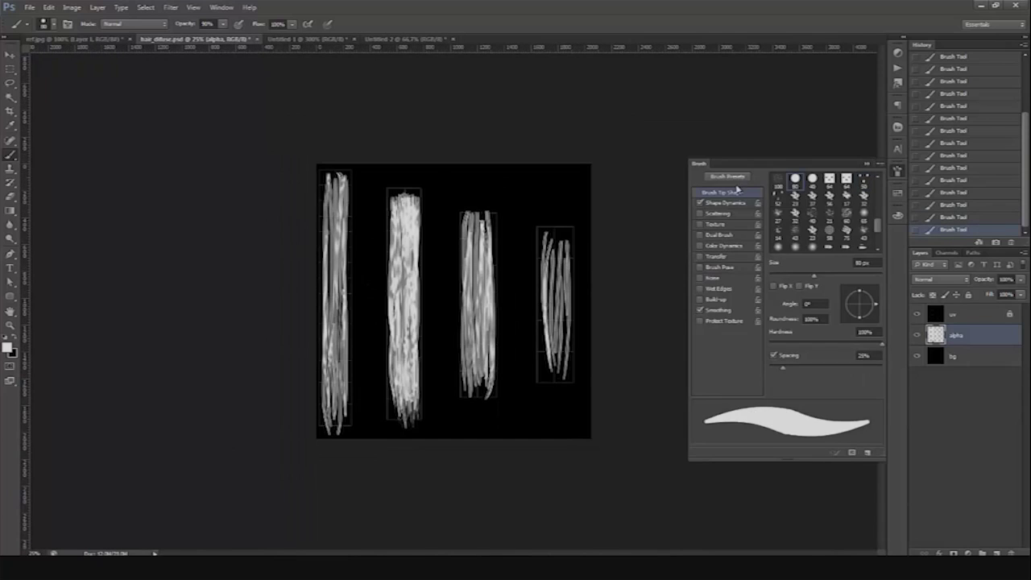
key("F5")
key("ctrl+plus")
mouse_move(234, 338)
left_mouse_down()
mouse_move(215, 335)
mouse_move(324, 411)
mouse_move(365, 322)
mouse_move(344, 301)
left_mouse_up()
key("x")
left_click_drag(451, 427, 452, 387)
left_click_drag(416, 432, 410, 385)
left_click_drag(495, 391, 419, 419)
key("x")
Paint white tapering strand tips past the lower end of the third UV strip
left_click_drag(475, 292, 500, 417)
left_click_drag(494, 311, 513, 412)
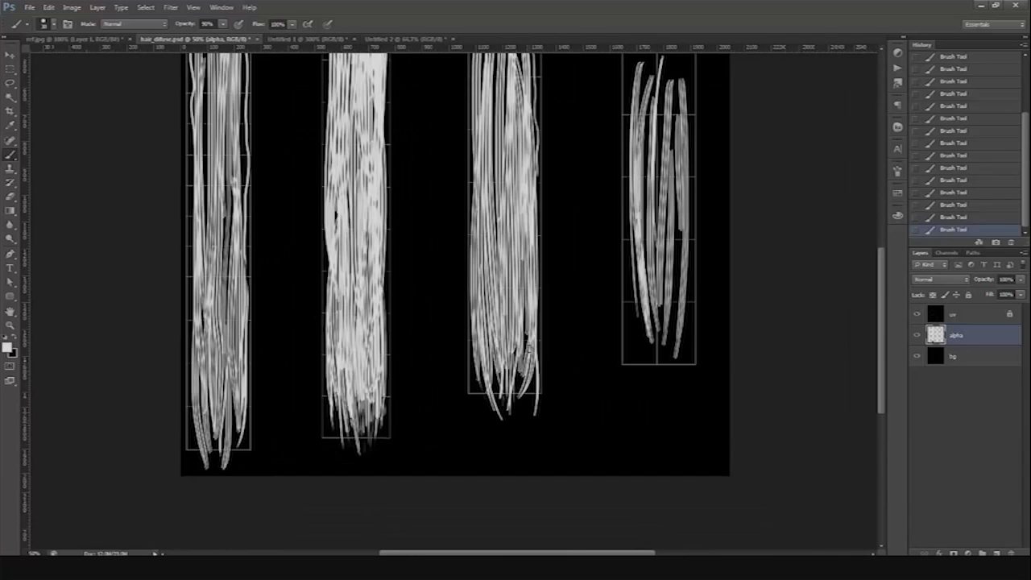
left_click_drag(531, 306, 517, 429)
left_click_drag(545, 364, 552, 470)
key("ctrl+z")
left_click_drag(537, 336, 528, 422)
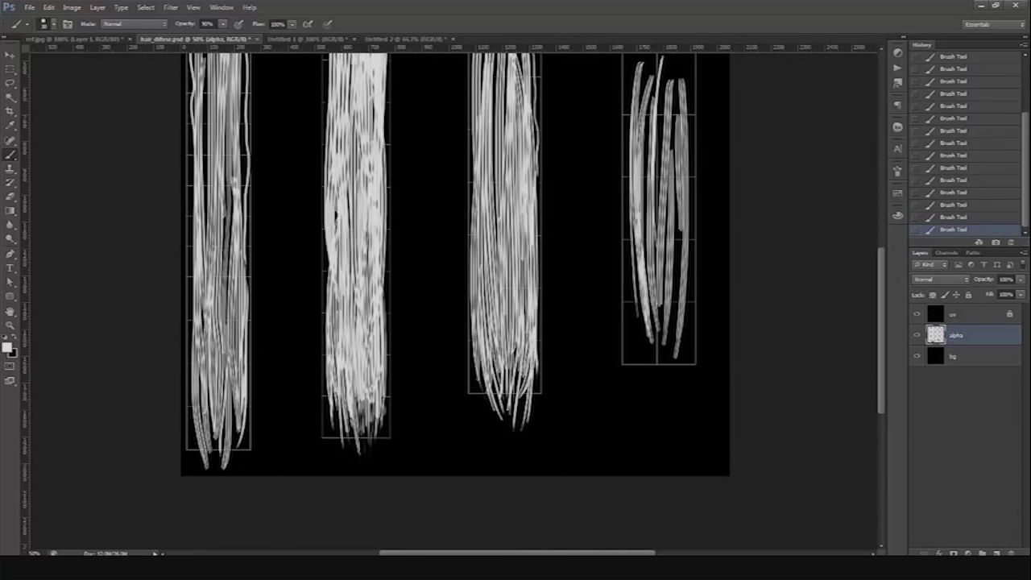
Fill the shortest UV strip with white strands, separating some of them with a black stroke
left_click_drag(679, 104, 672, 322)
left_click_drag(692, 176, 688, 362)
left_click_drag(631, 179, 664, 370)
key("x")
left_click_drag(664, 241, 644, 322)
key("x")
mouse_move(643, 138)
left_mouse_down()
mouse_move(626, 237)
mouse_move(669, 256)
left_mouse_up()
mouse_move(629, 141)
left_mouse_down()
mouse_move(626, 242)
mouse_move(608, 311)
left_mouse_up()
Touch up the upper strand ends of the third UV strip so they look uneven
key("x")
mouse_move(485, 105)
left_mouse_down()
mouse_move(494, 238)
mouse_move(484, 143)
left_mouse_up()
left_click_drag(493, 98, 503, 173)
key("ctrl+minus")
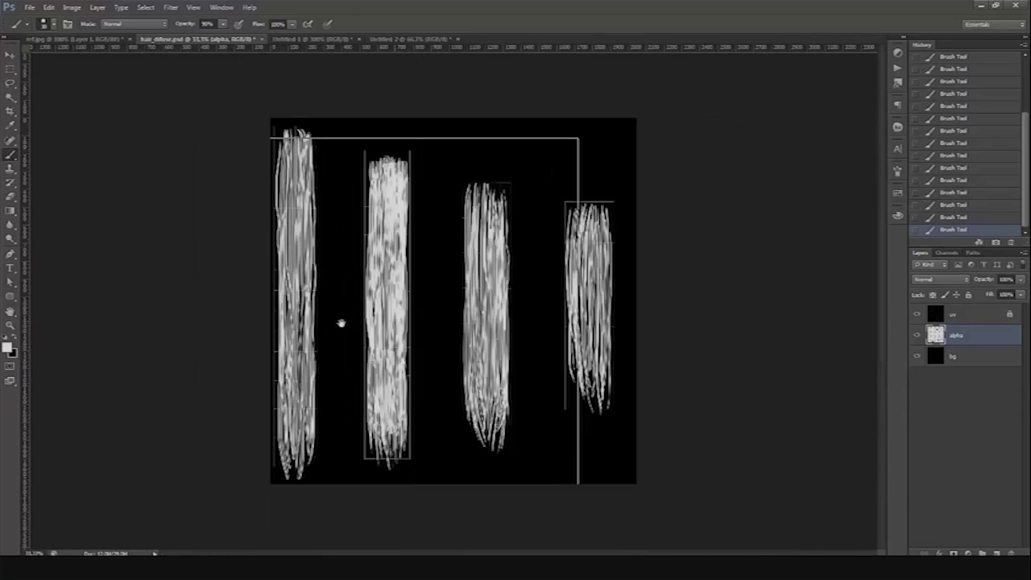
key("ctrl+minus")
Merge the painted alpha layer with the black bg layer
key("ctrl+e")
key("ctrl+z")
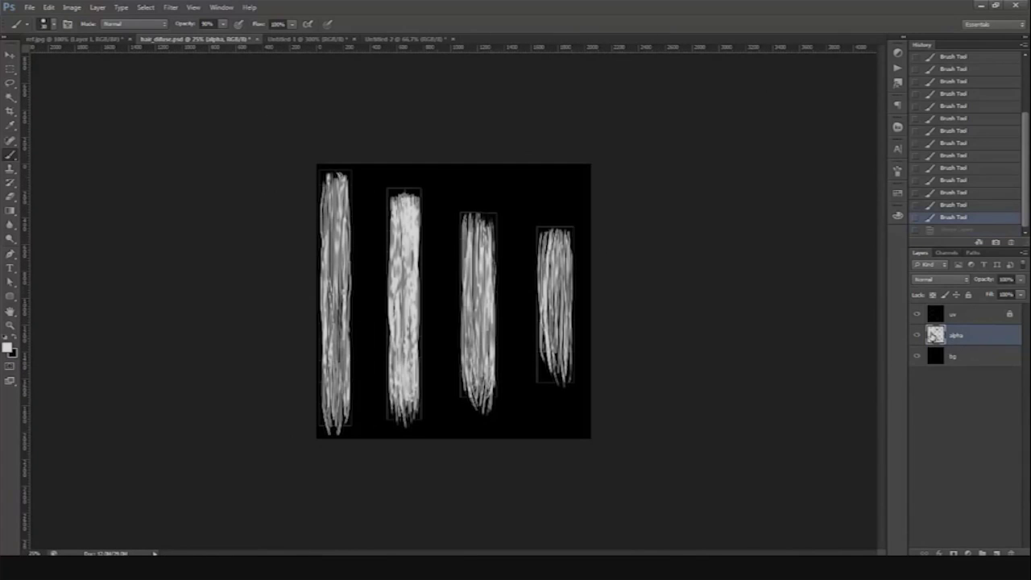
key("ctrl+e")
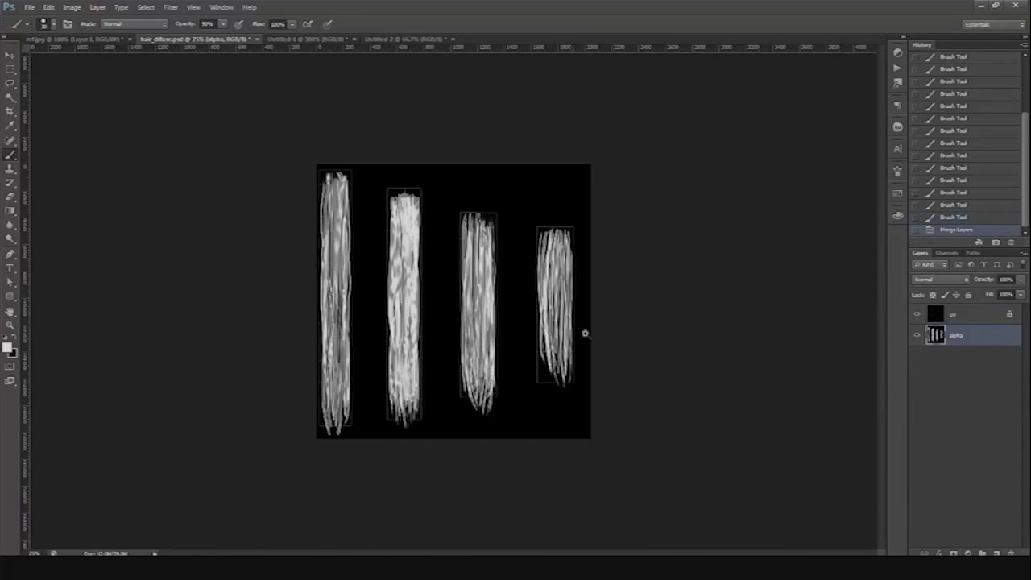
Select the whole canvas, copy the merged strand painting and paste it into the Alpha 1 channel
key("ctrl+plus")
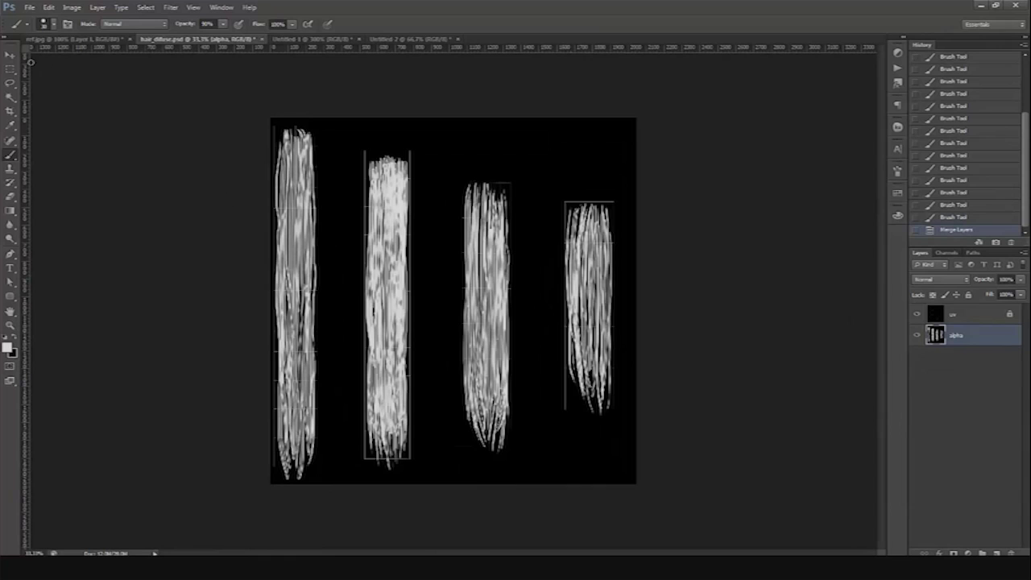
left_click(9, 69)
left_click_drag(651, 357, 652, 357)
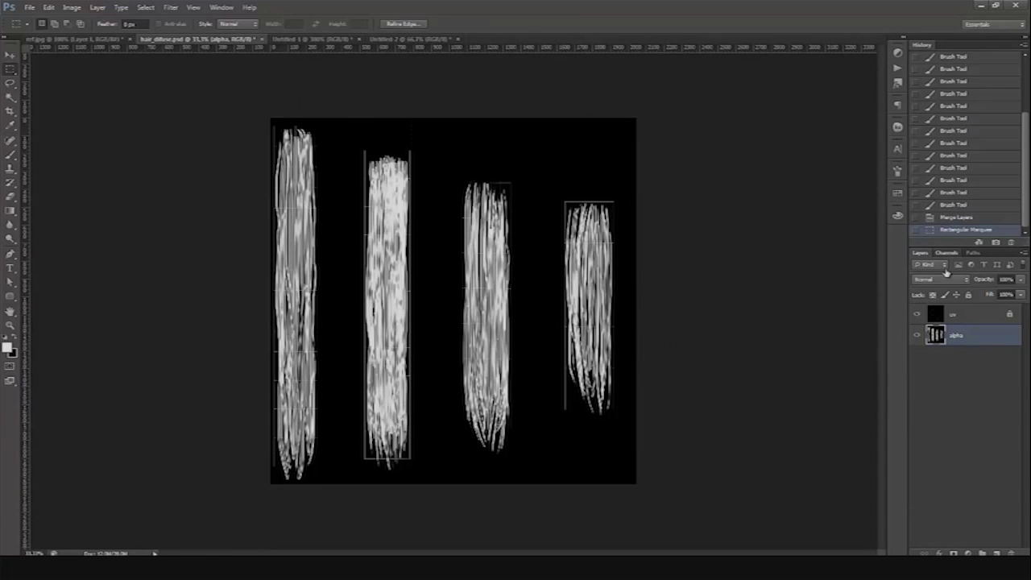
left_click(948, 252)
left_click(947, 347)
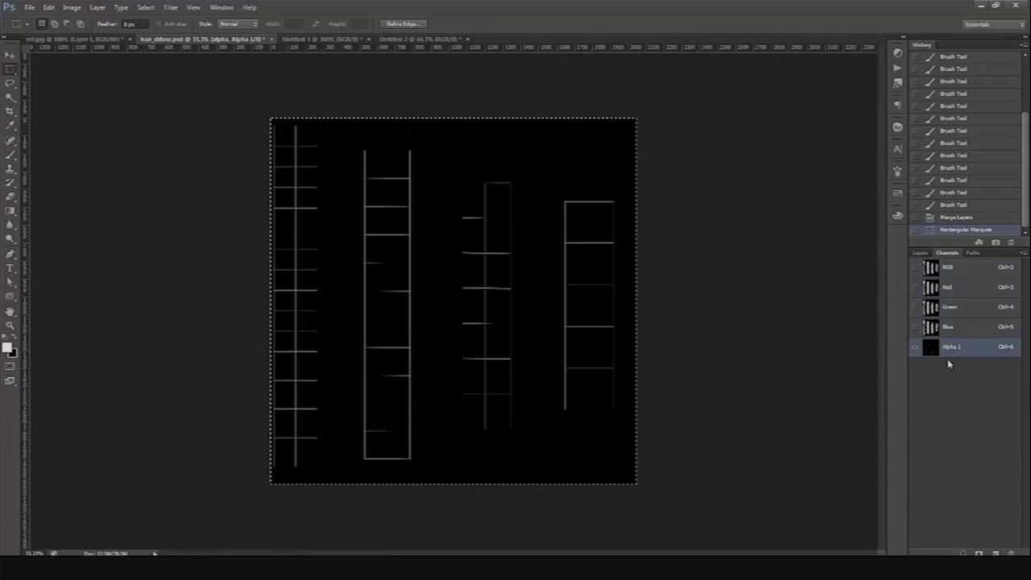
key("ctrl+v")
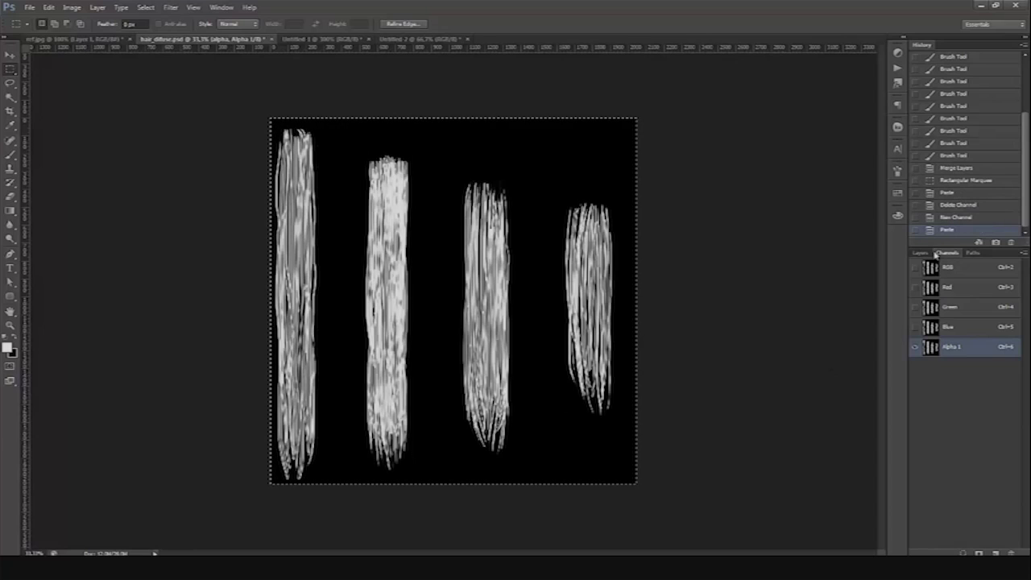
Add a new layer above the alpha layer and choose a pale yellow brush colour
left_click(919, 252)
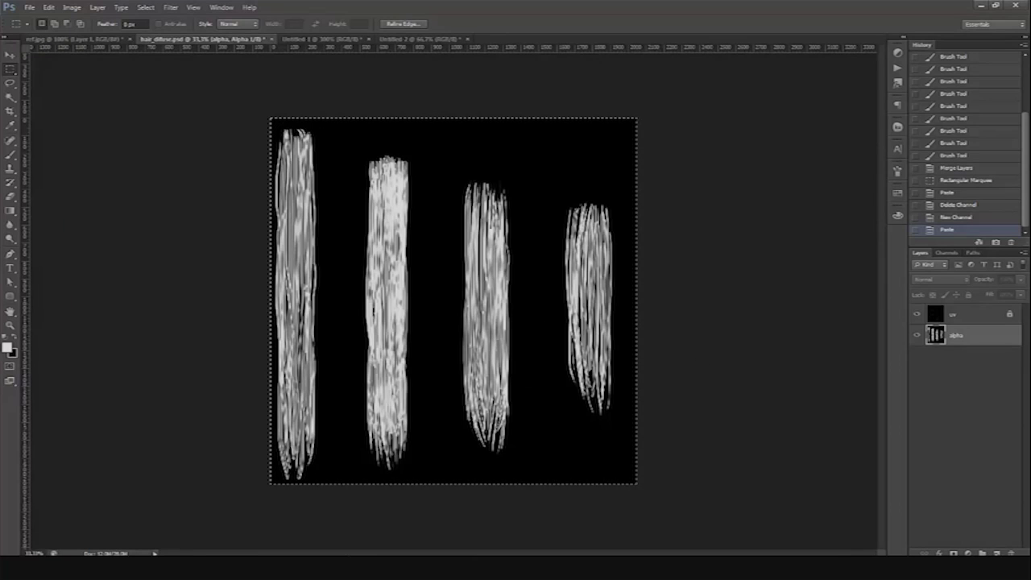
left_click(996, 553)
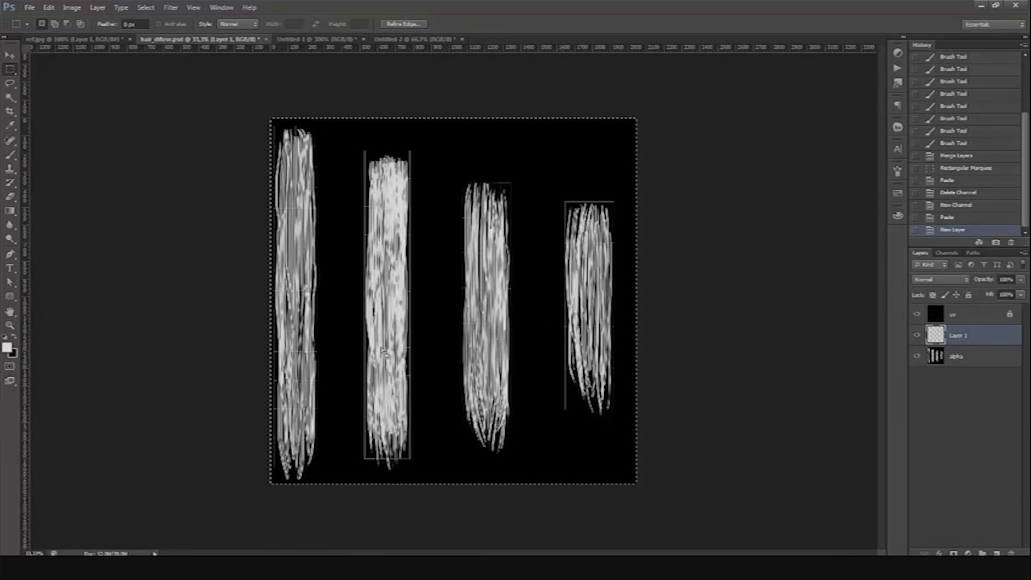
left_click(898, 194)
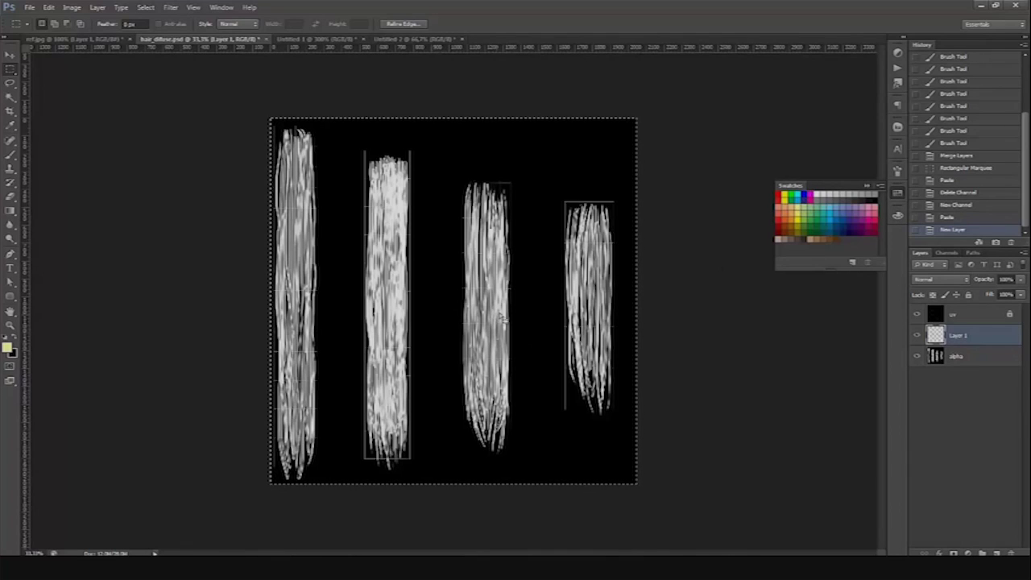
key("b")
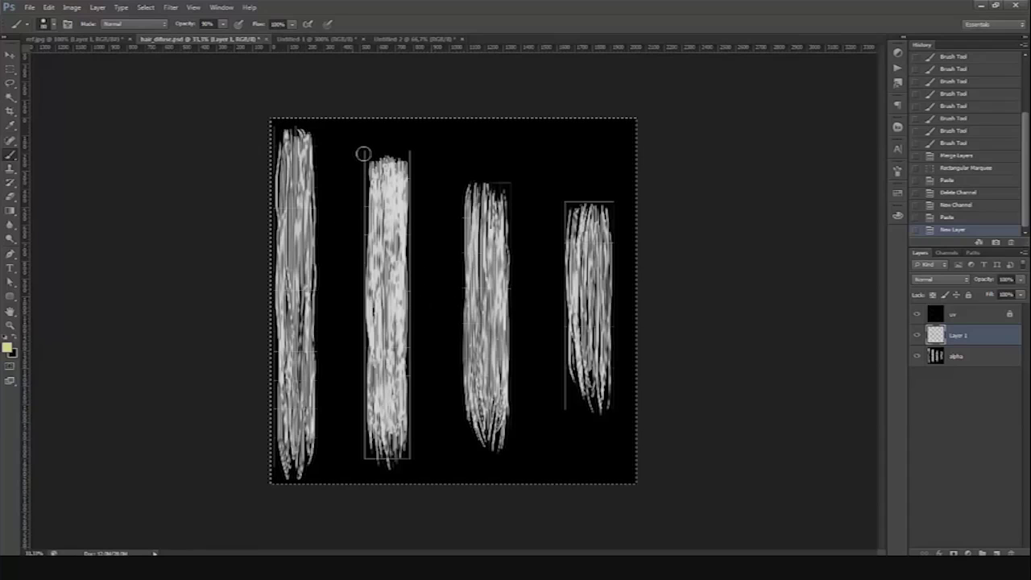
Set the new layer's blend mode to Multiply and paint pale yellow over all four hair strips
left_click(940, 279)
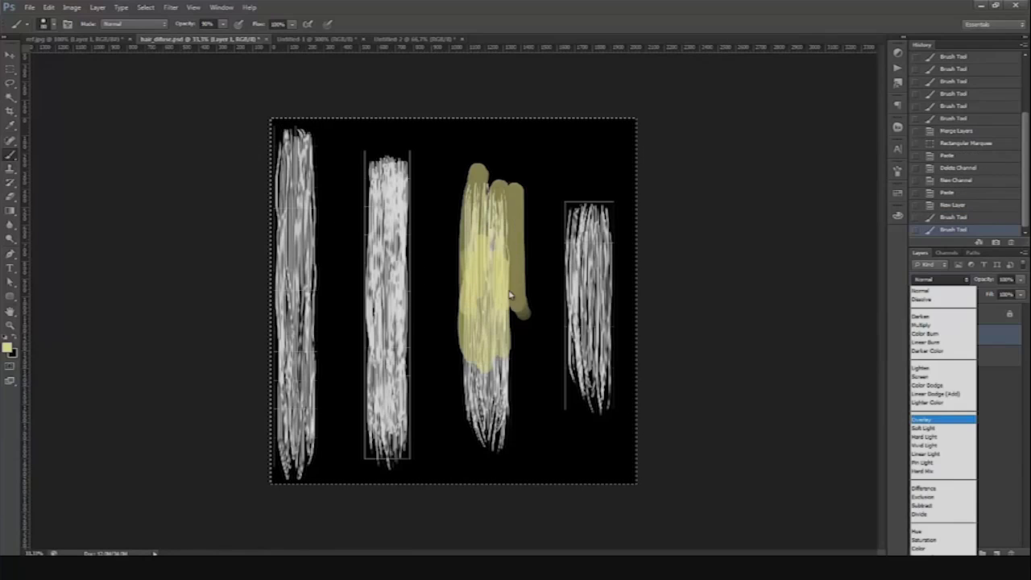
key("Down")
key("Down")
key("Down")
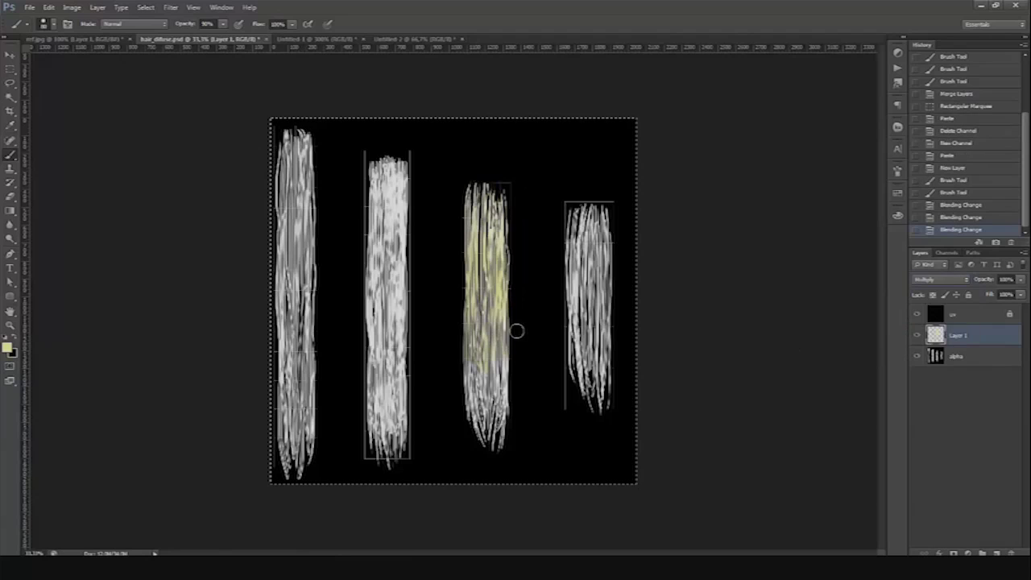
left_click_drag(588, 403, 587, 212)
left_click_drag(388, 161, 388, 451)
left_click_drag(296, 137, 296, 467)
left_click_drag(588, 210, 581, 386)
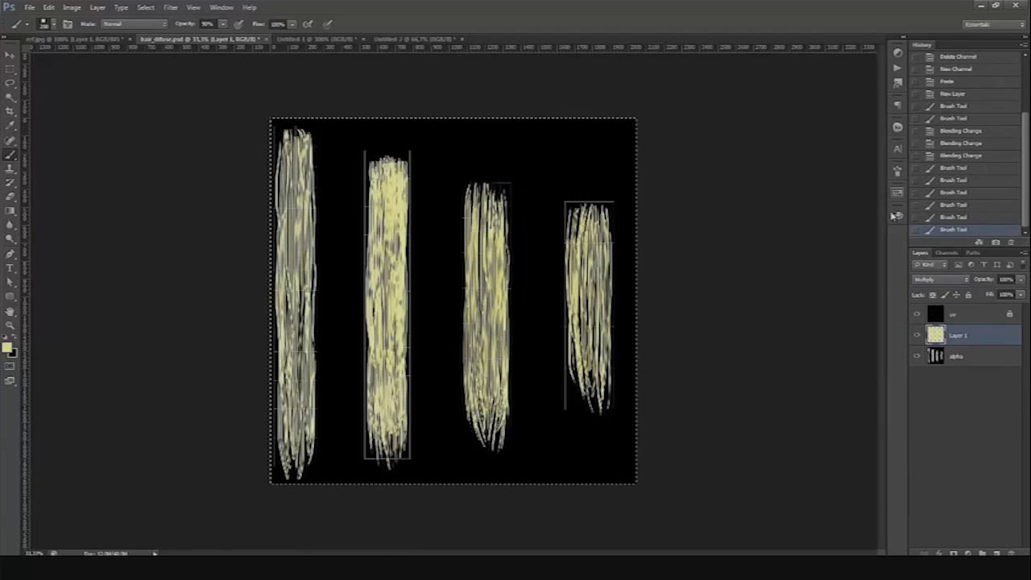
Shade the tinted hair strips with grey and dark tones on Layer 1 and hide the uv layer
left_click(897, 215)
left_click(835, 209)
left_click_drag(487, 193, 487, 443)
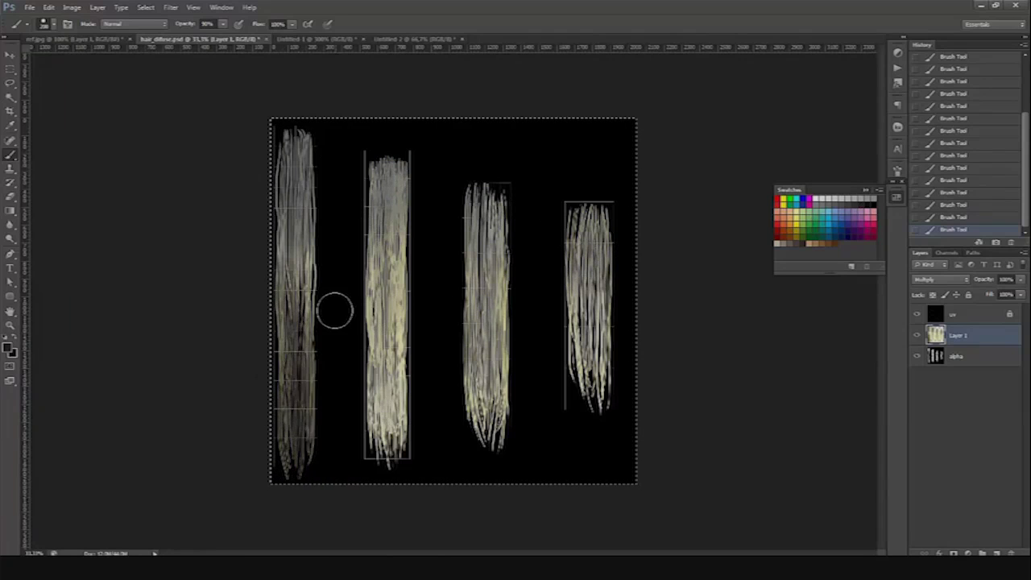
left_click(468, 257)
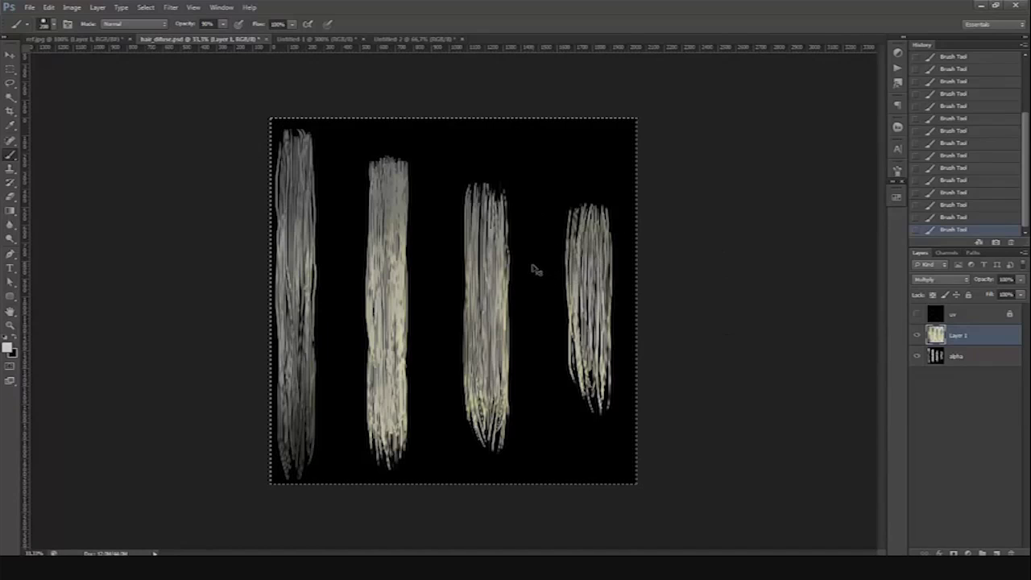
Save hair_difuse.psd with Maximize Compatibility enabled
key("ctrl+s")
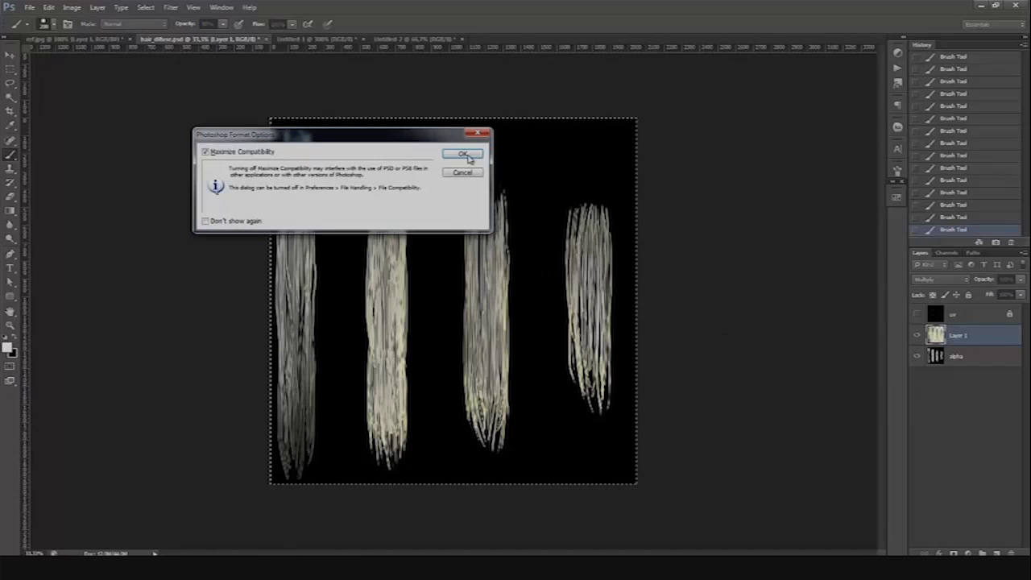
key("Return")
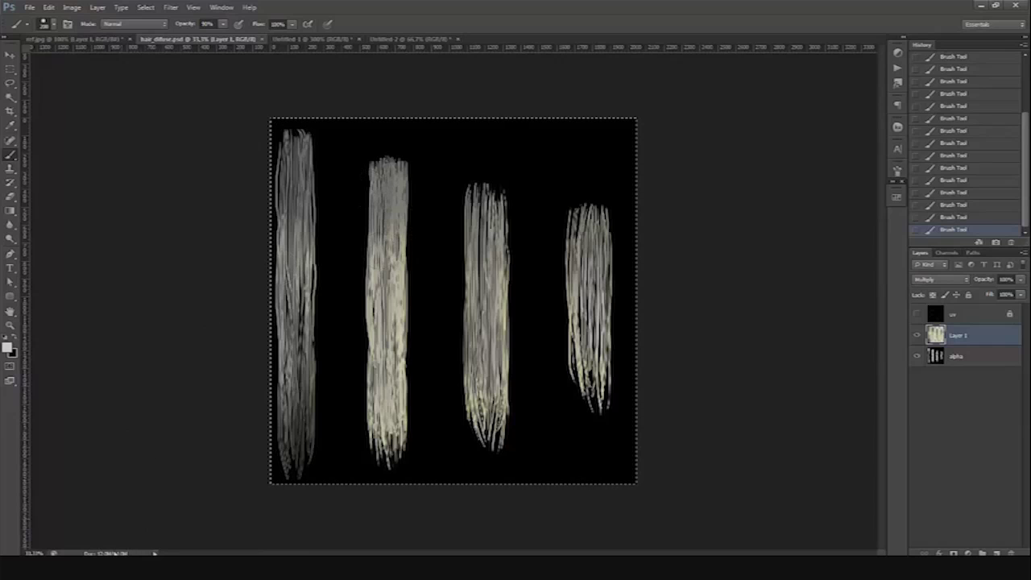
Switch to Maya, show the Hypershade beside the perspective view and create a Blinn material
key("alt+Tab")
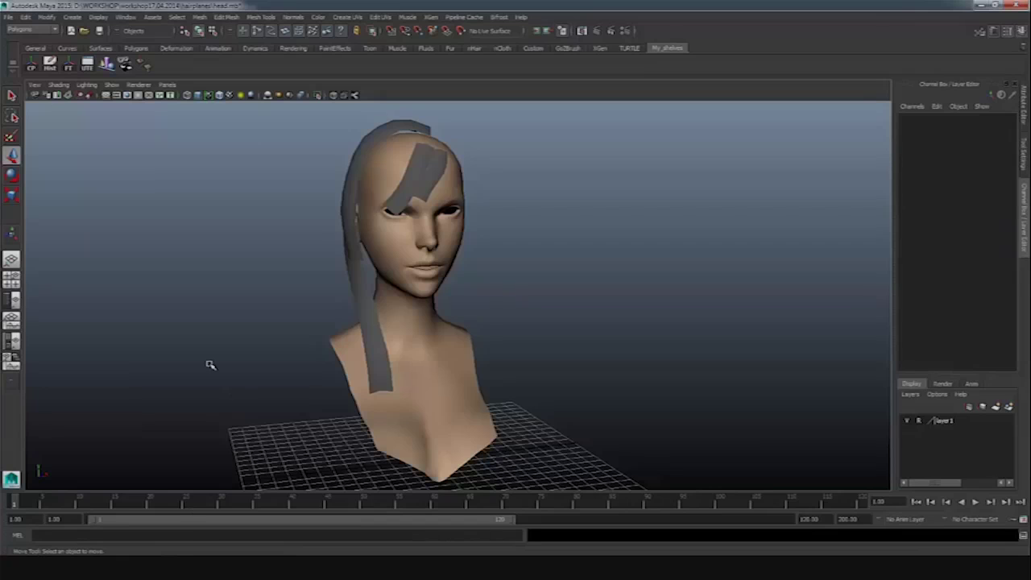
left_click(23, 363)
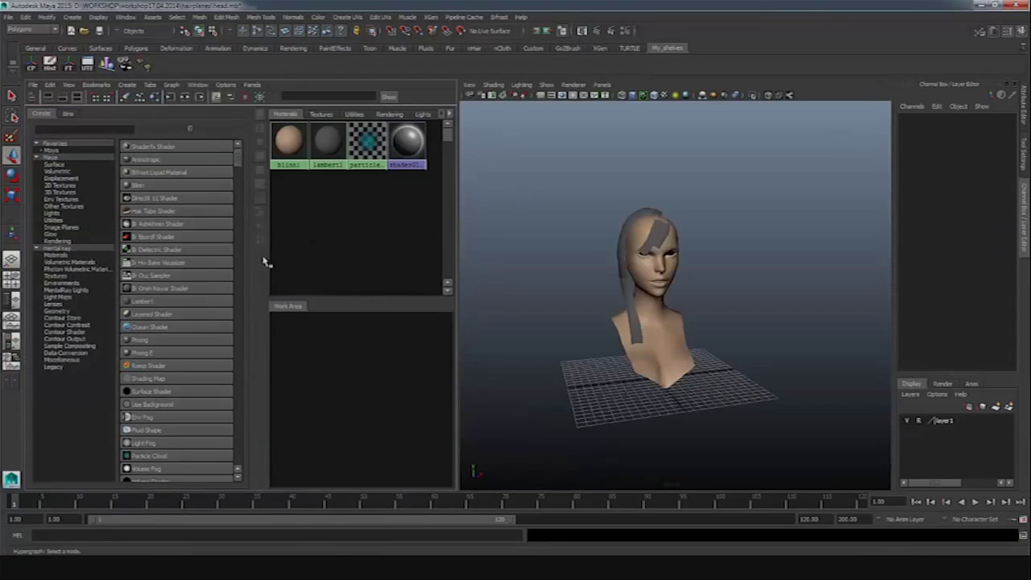
left_click(141, 186)
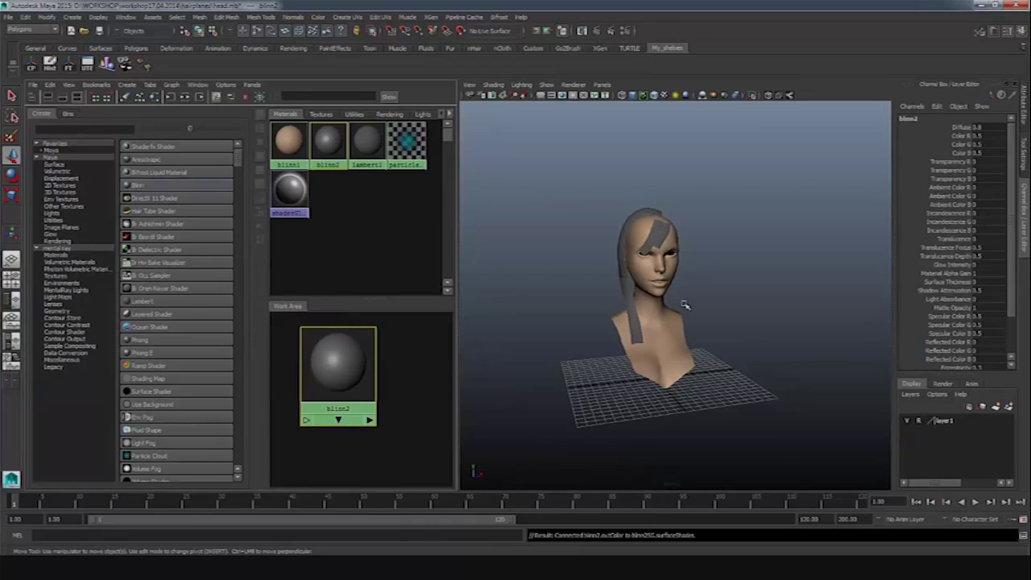
Select the hair planes on the head and assign the new Blinn material to them
scroll(684, 305, "up", 5)
left_click_drag(644, 306, 577, 226, "alt")
left_click(573, 240)
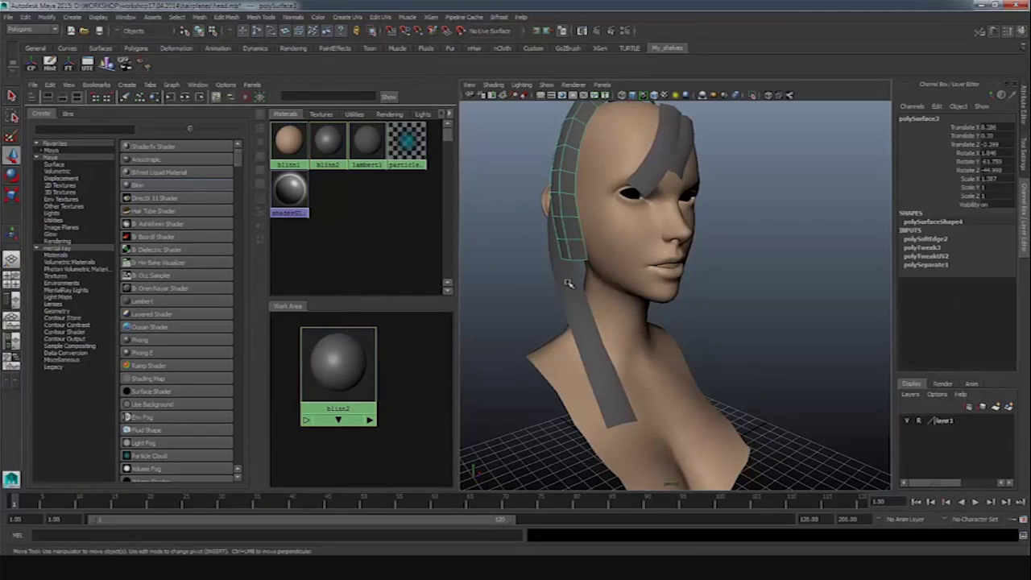
left_click(569, 283, "shift")
left_click(666, 165, "shift")
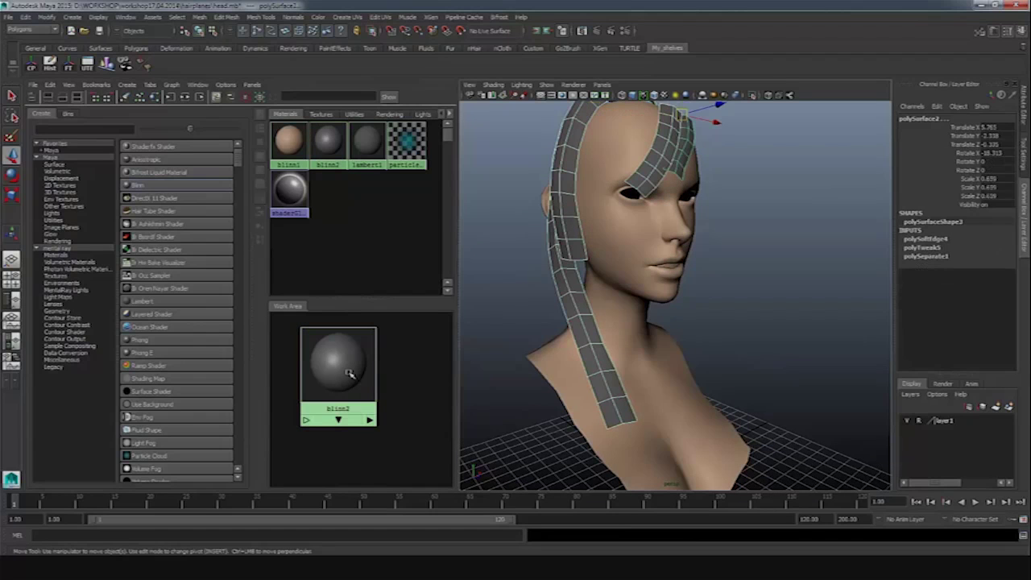
right_click_drag(349, 373, 328, 480)
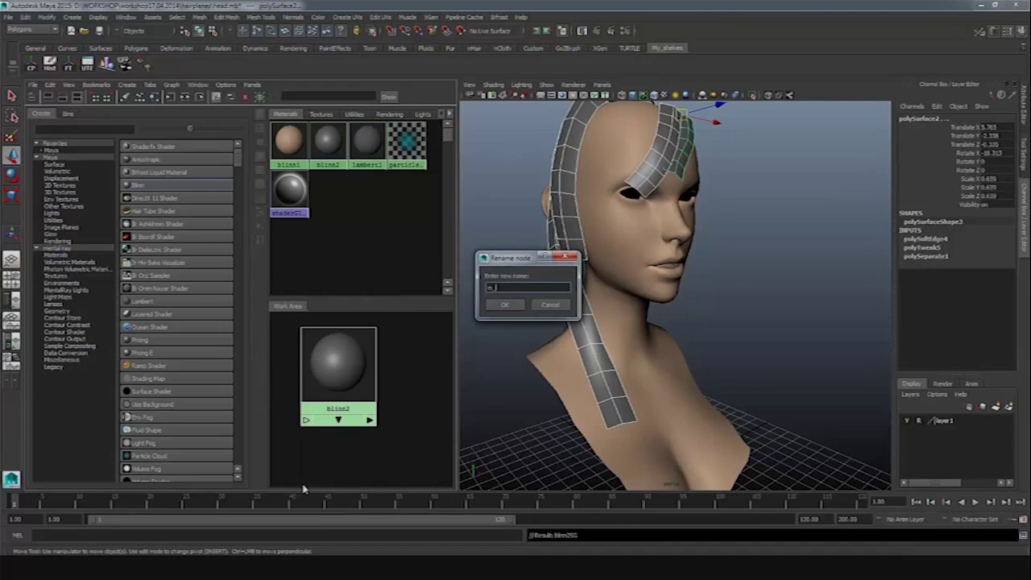
Rename the Blinn material m_hair and enlarge the Hypershade work area around its node
type("m_hair")
key("Return")
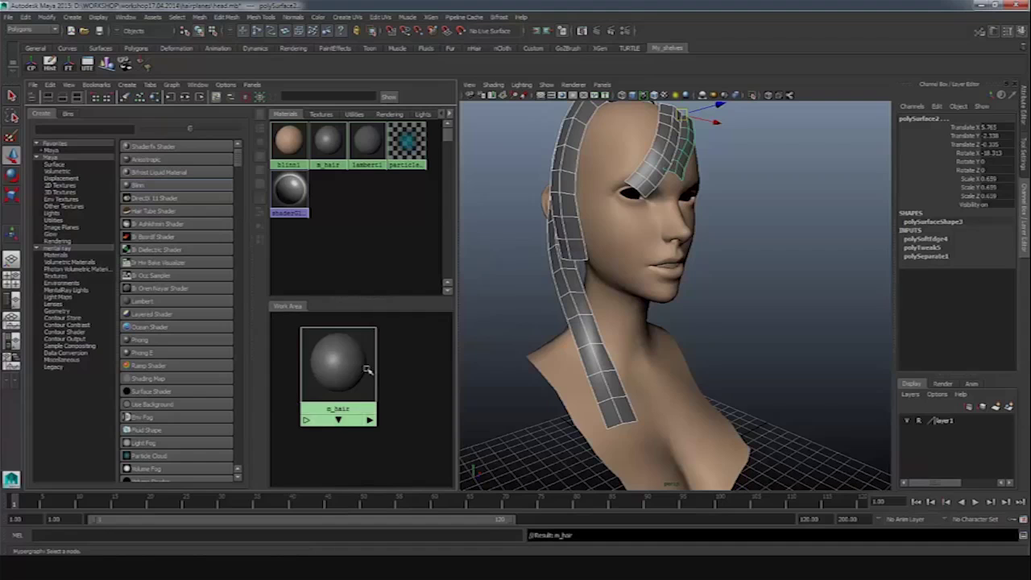
scroll(364, 366, "down", 2)
left_click_drag(364, 367, 323, 343)
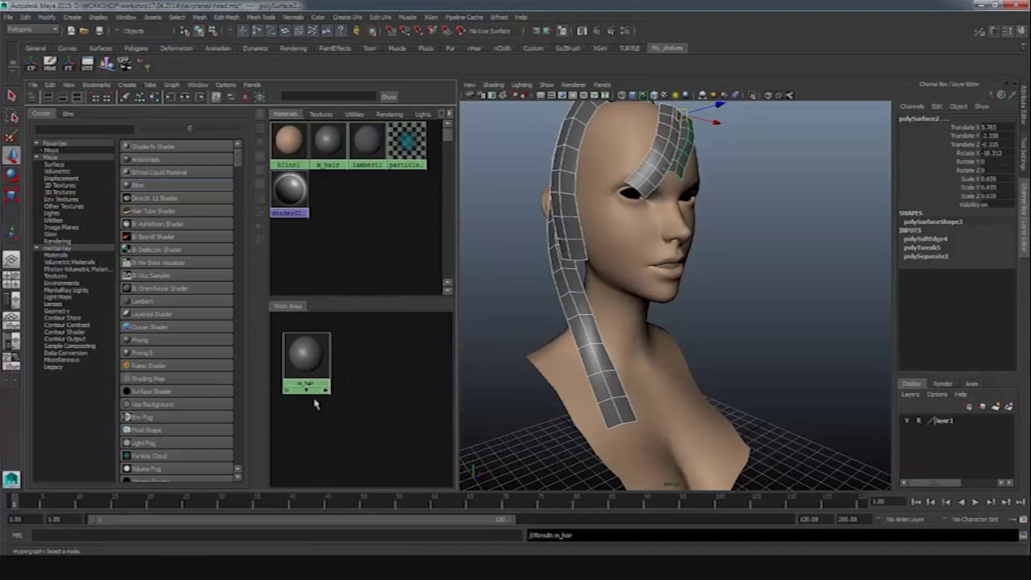
left_click_drag(252, 350, 205, 351)
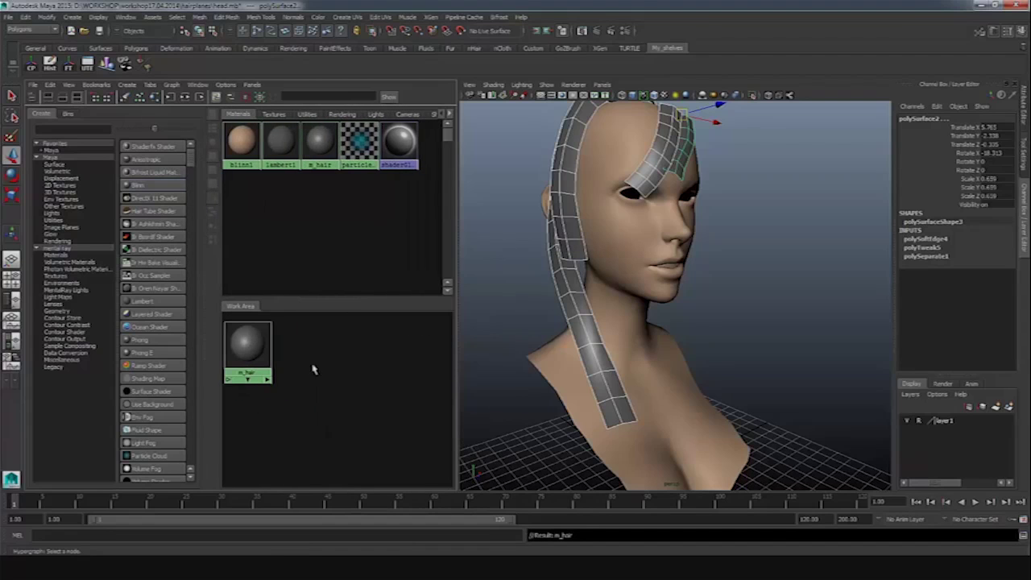
Import the hair_difuse PSD from the project's textures folder into the Hypershade work area as a file texture
key("alt+Tab")
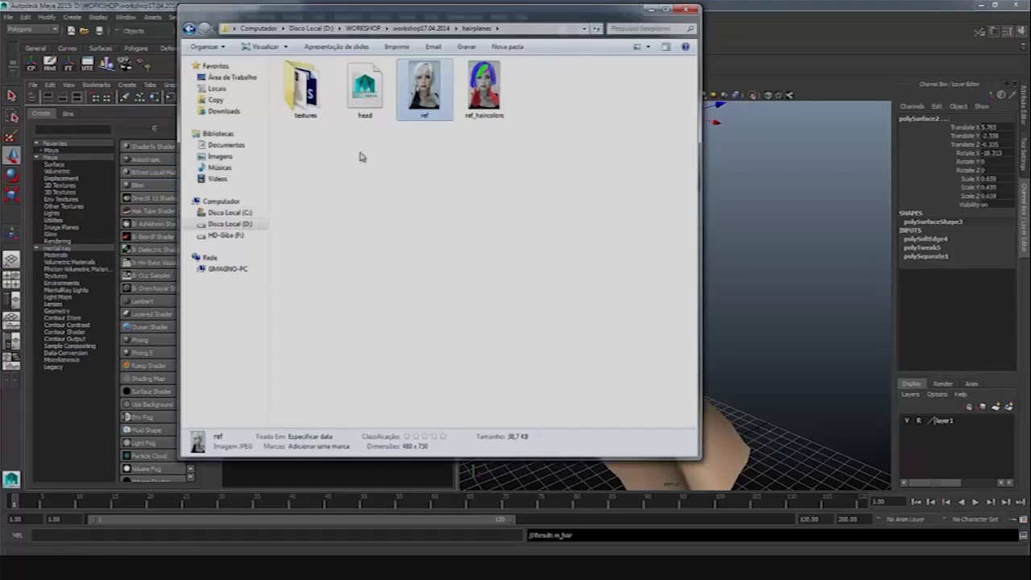
left_click(306, 88)
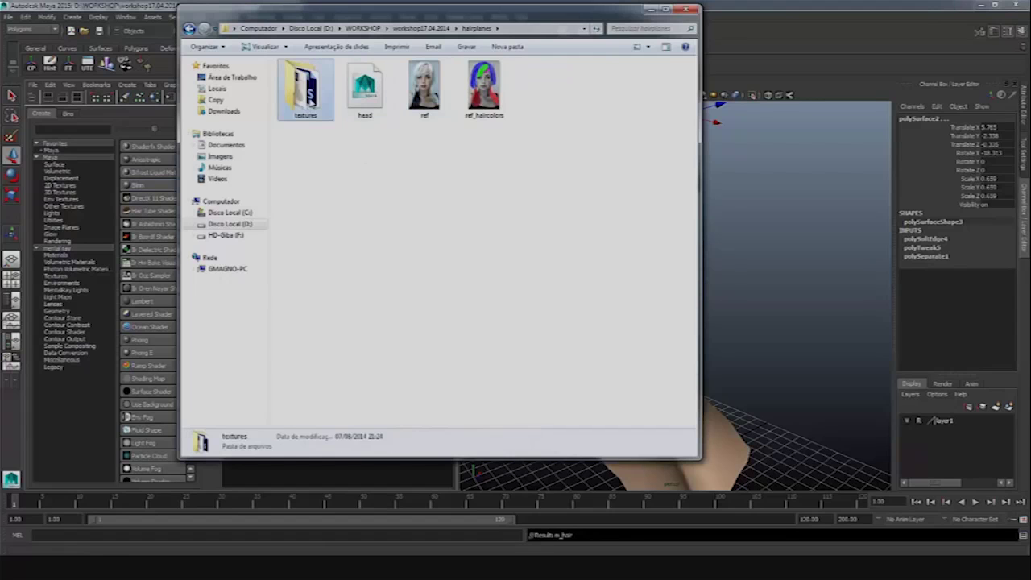
double_click(322, 86)
left_click_drag(419, 10, 640, 56)
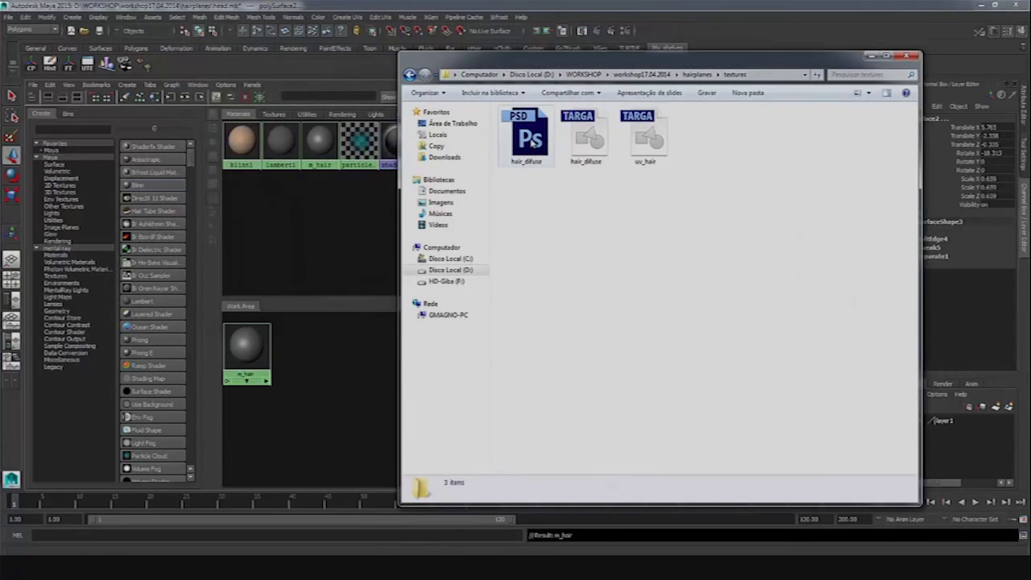
left_click_drag(535, 142, 332, 385)
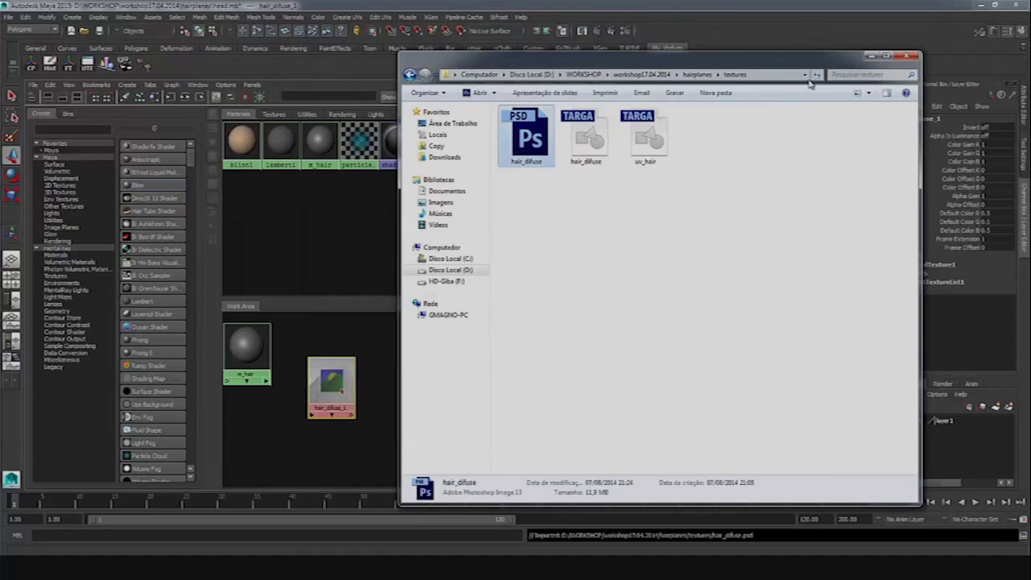
left_click(870, 58)
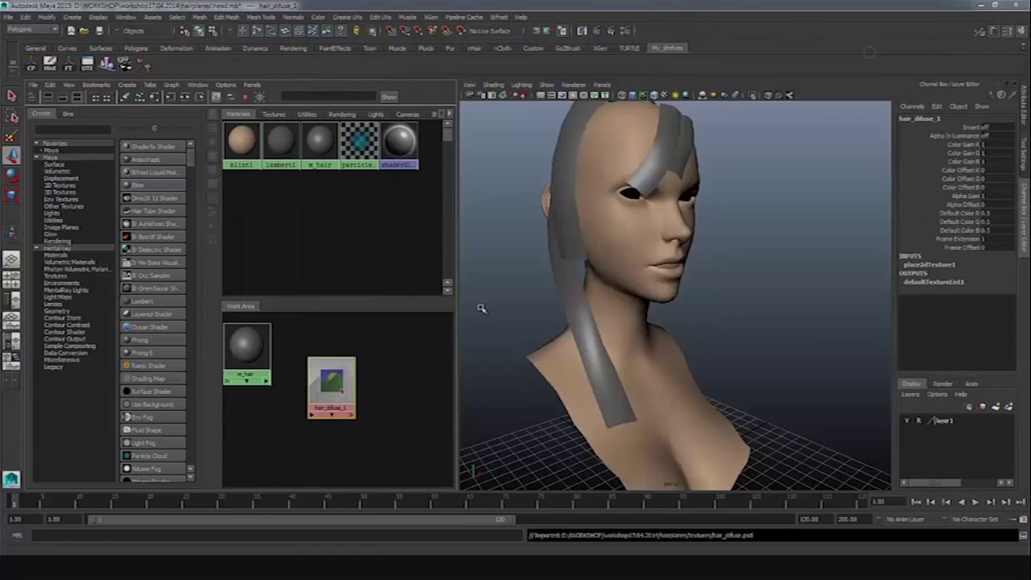
Show the attributes of the hair_difuse_1 texture and arrange its node directly below the m_hair node
double_click(331, 380)
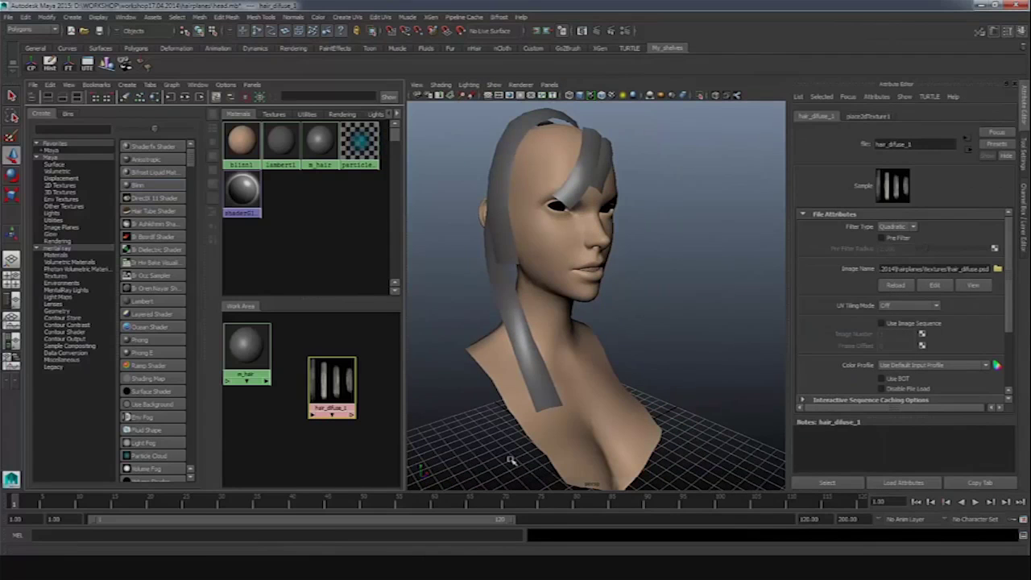
mouse_move(496, 322)
left_mouse_down("alt")
mouse_move(483, 311)
mouse_move(499, 323)
left_mouse_up("alt")
scroll(499, 323, "up", 4)
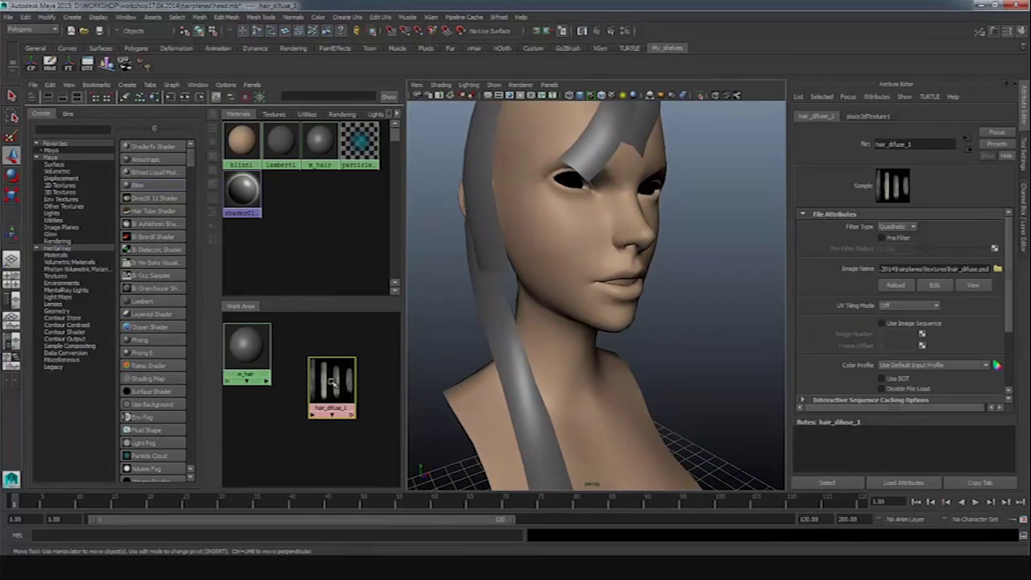
left_click_drag(247, 348, 269, 344)
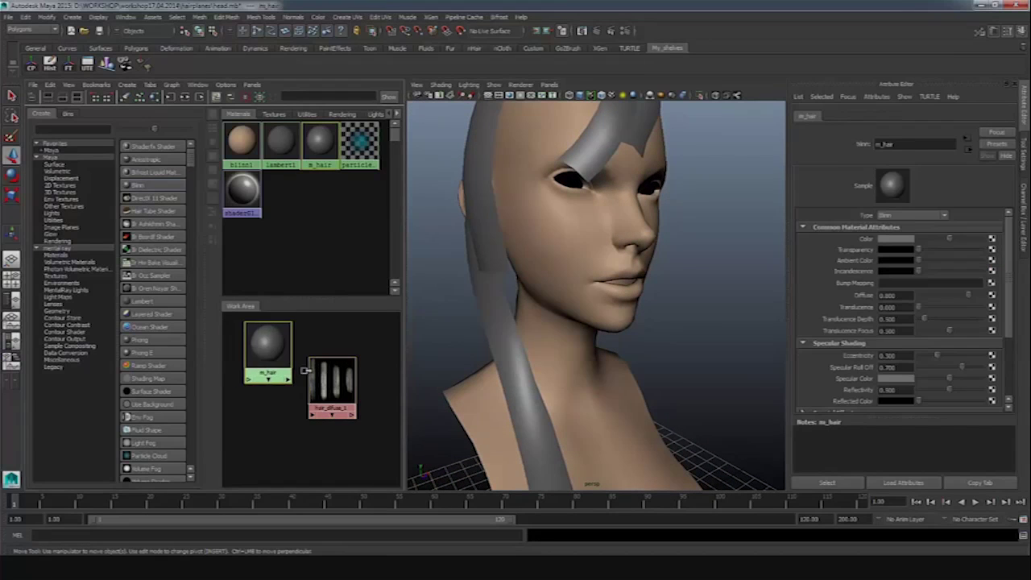
left_click_drag(331, 391, 282, 425)
left_click_drag(268, 345, 298, 350)
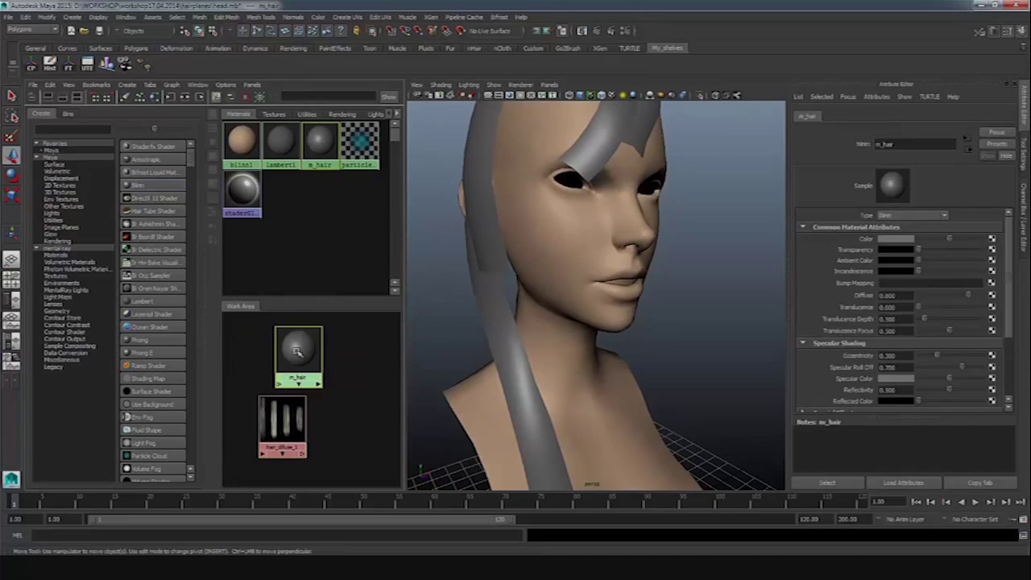
left_click_drag(284, 420, 288, 422)
left_click_drag(303, 349, 304, 350)
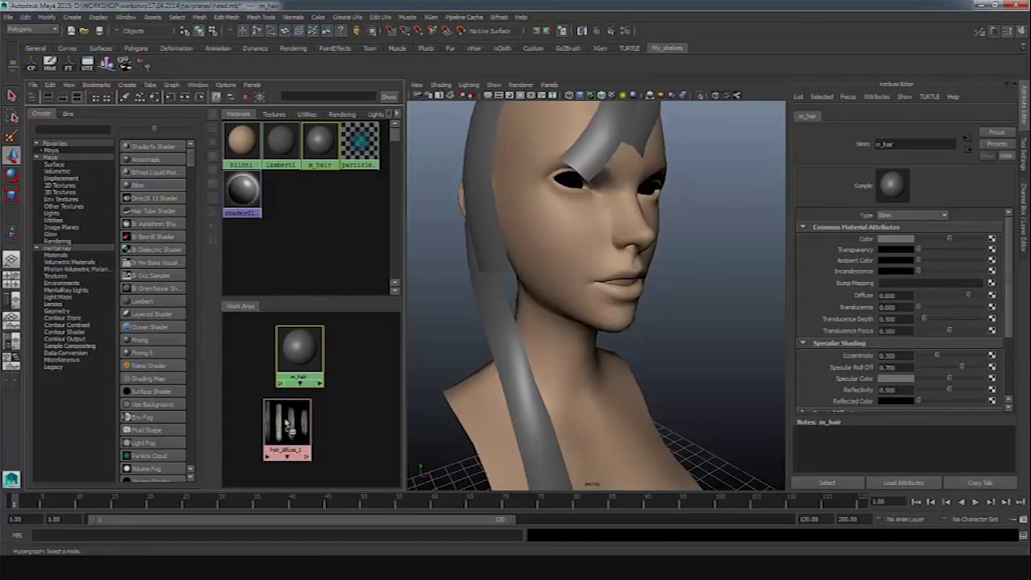
Connect the hair_difuse_1 texture to the transparency of the m_hair material
middle_click_drag(286, 424, 295, 355)
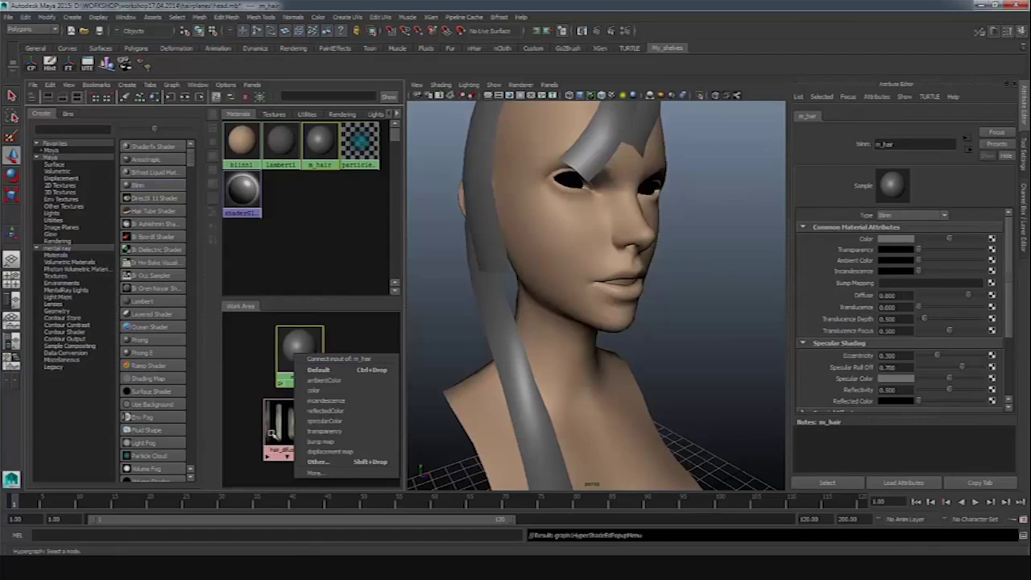
left_click(274, 431)
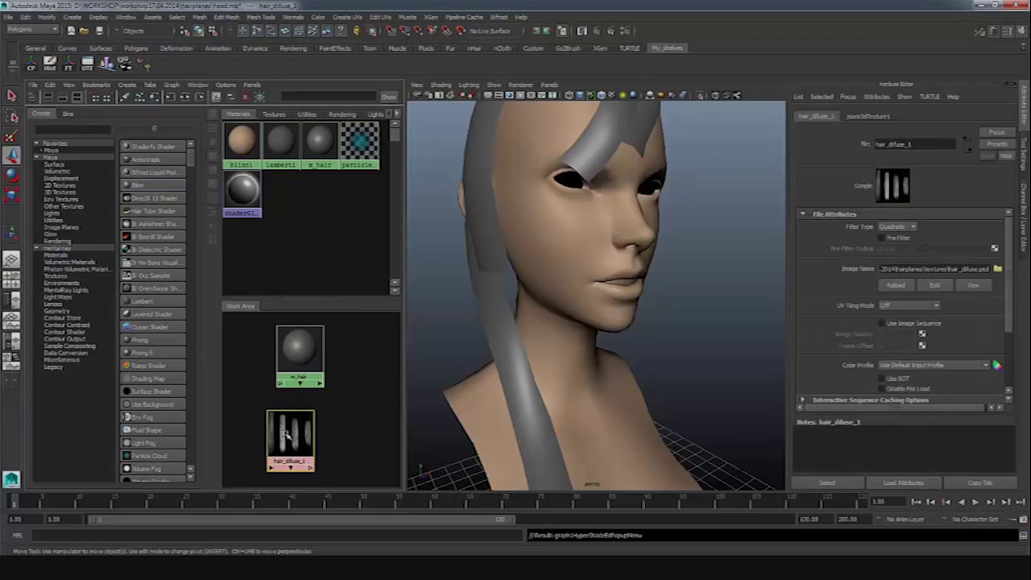
middle_click_drag(292, 439, 300, 356)
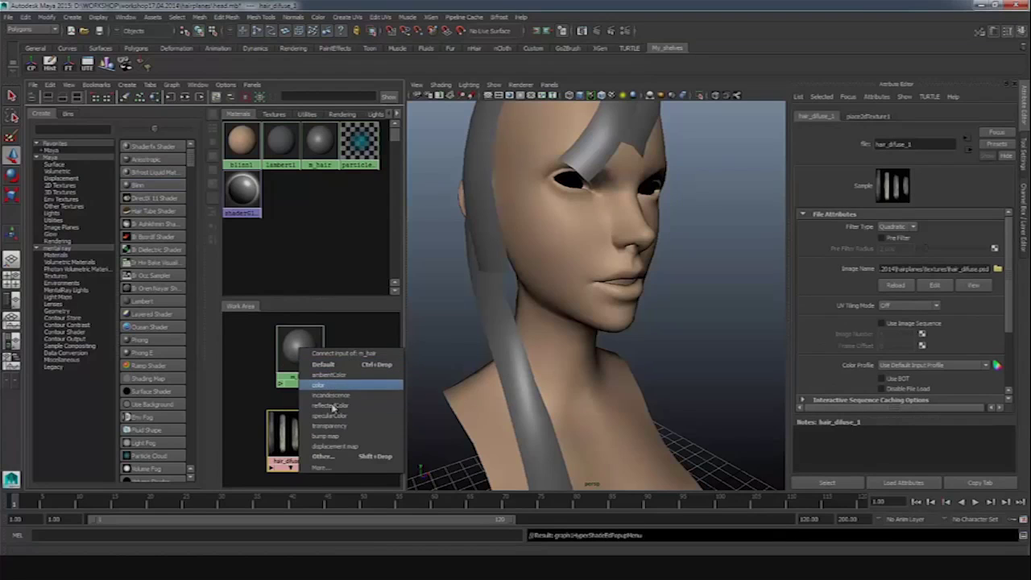
left_click(348, 427)
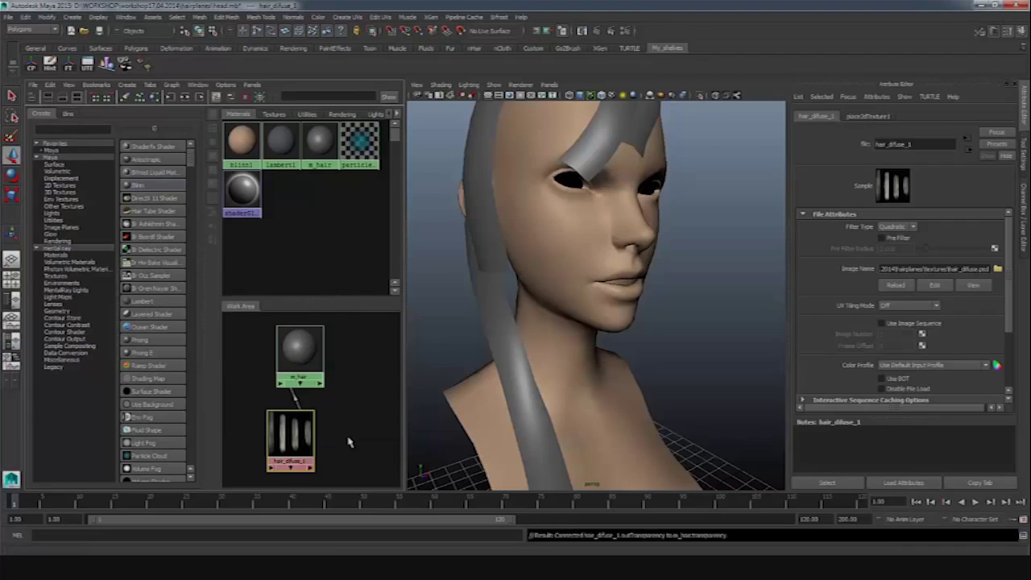
right_click_drag(480, 338, 459, 330, "alt")
left_click_drag(476, 265, 512, 127, "alt")
left_click(520, 85)
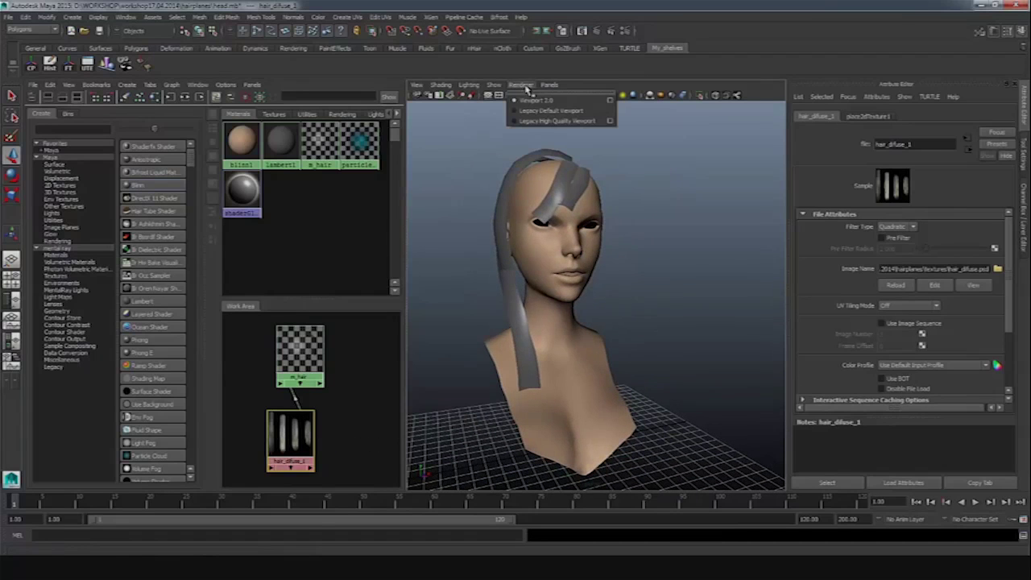
left_click(610, 121)
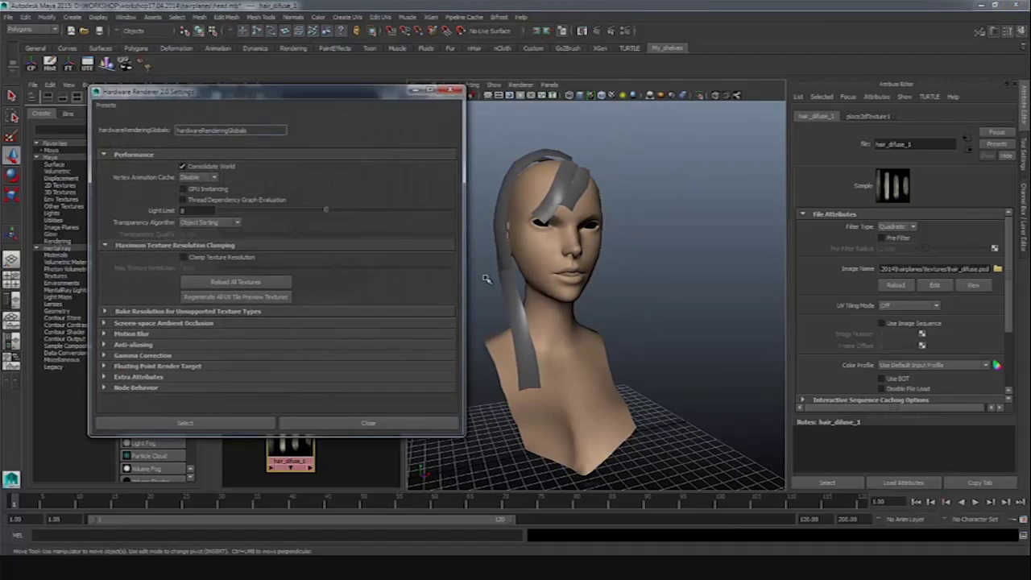
left_click(443, 428)
Turn on textured display in the perspective view and inspect the transparent hair planes on the head
left_click(611, 95)
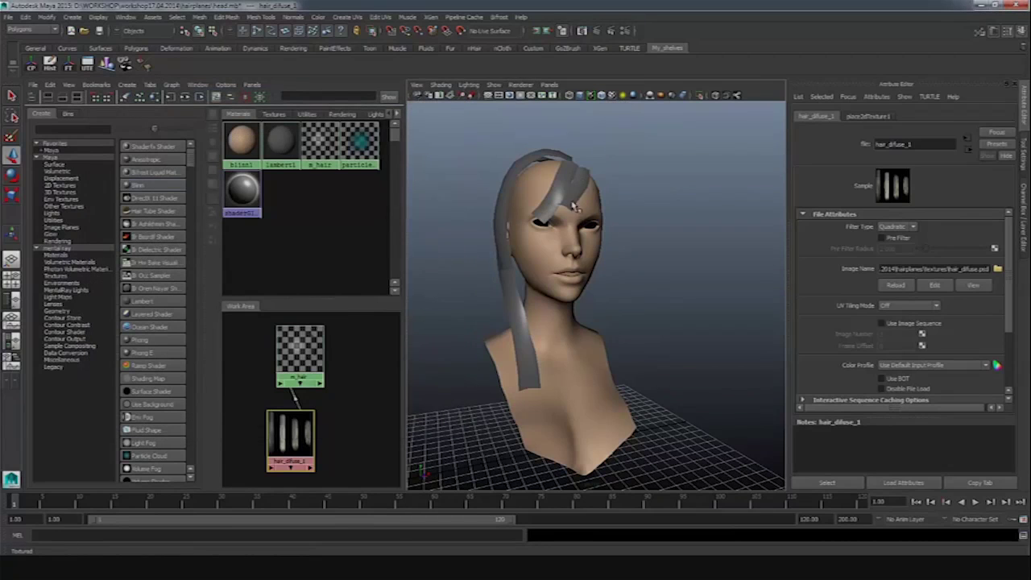
mouse_move(580, 221)
left_mouse_down("alt")
mouse_move(562, 232)
mouse_move(560, 204)
mouse_move(567, 210)
left_mouse_up("alt")
right_click_drag(567, 210, 542, 171, "alt")
mouse_move(541, 171)
left_mouse_down("alt")
mouse_move(535, 165)
mouse_move(560, 164)
mouse_move(533, 162)
left_mouse_up("alt")
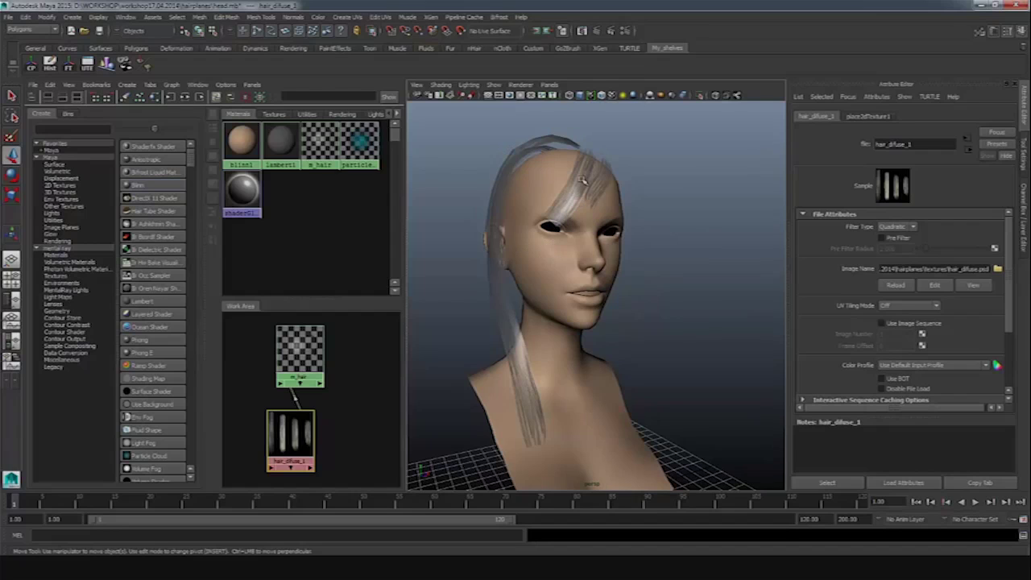
left_click_drag(548, 245, 542, 277, "alt")
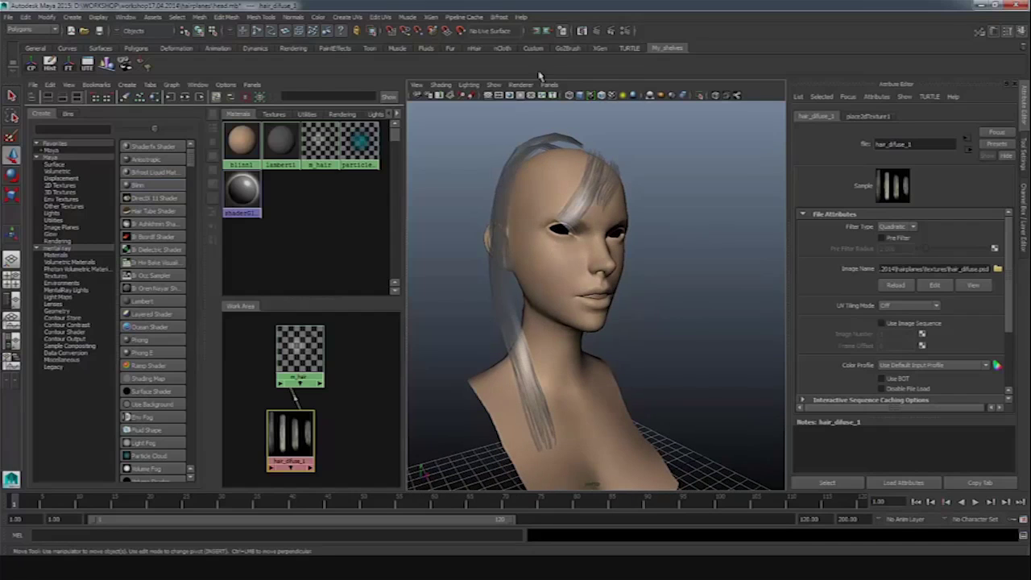
Set the Viewport 2.0 transparency algorithm to Depth Peeling and close the renderer settings
left_click(520, 85)
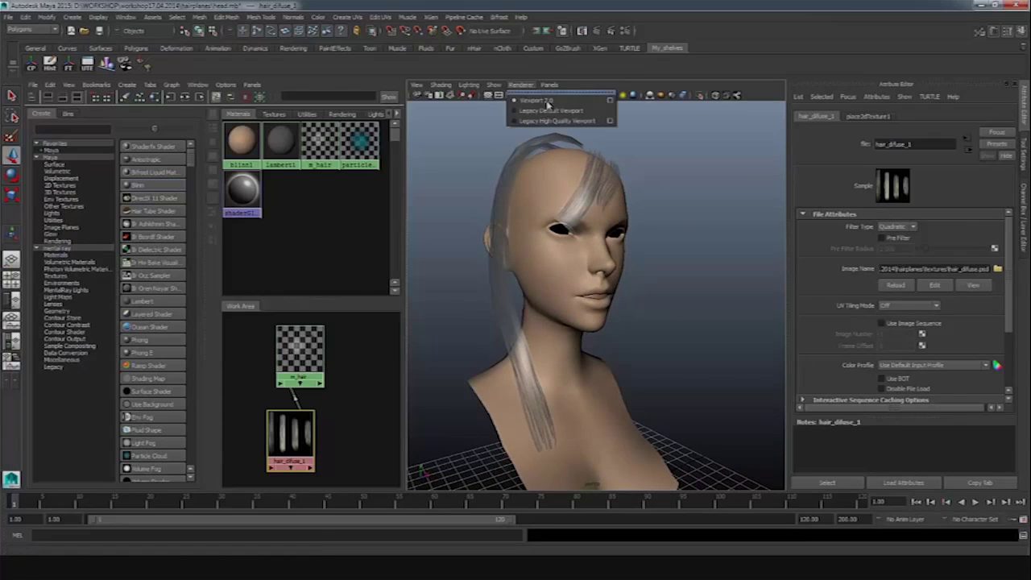
left_click(610, 102)
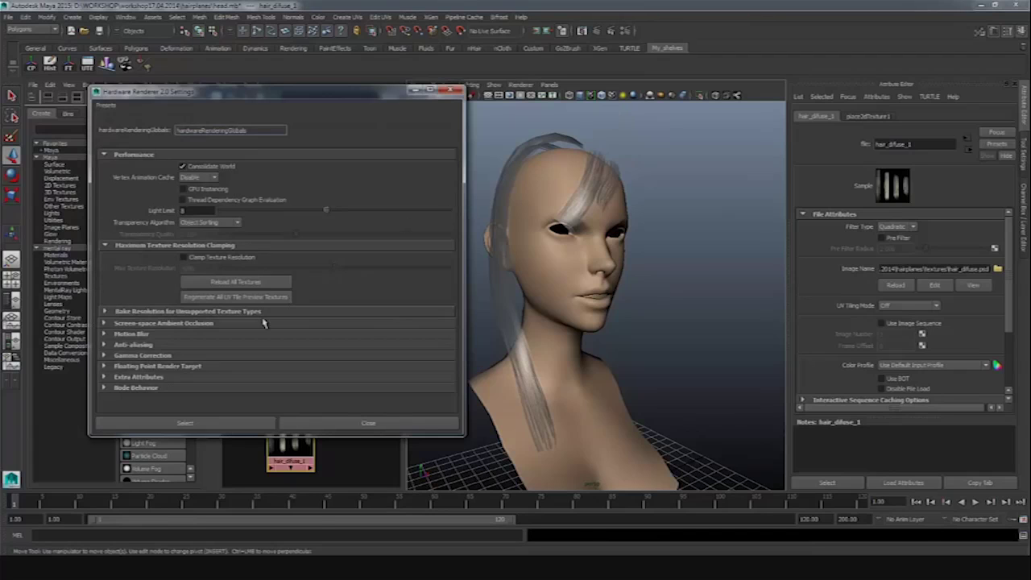
left_click(218, 225)
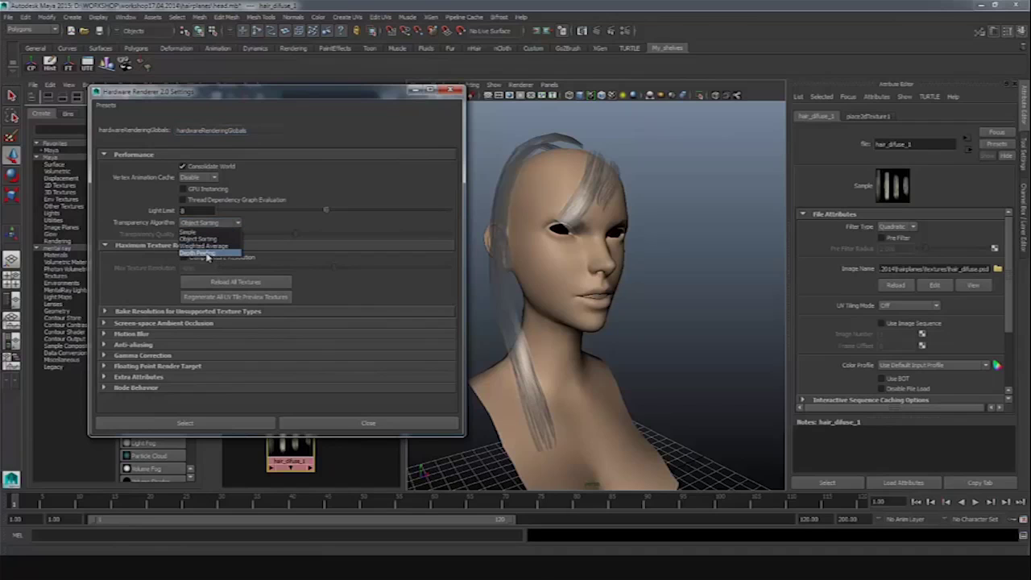
left_click(216, 255)
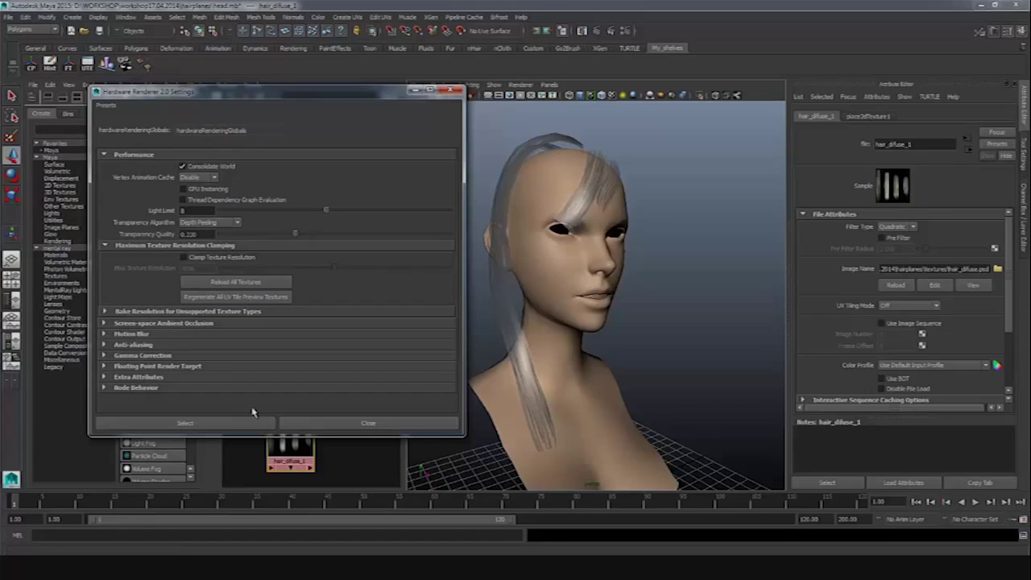
left_click(256, 425)
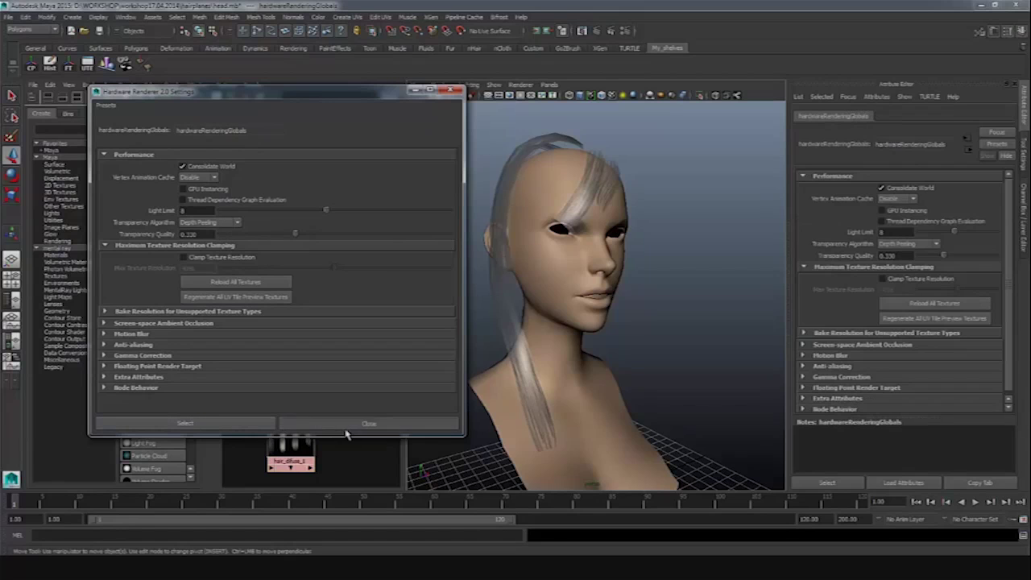
left_click(345, 425)
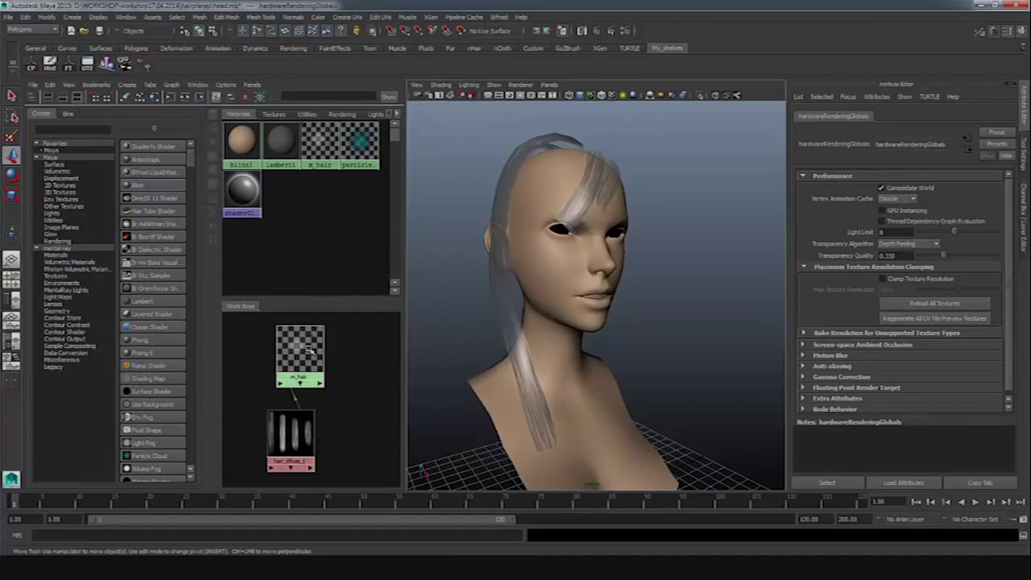
Connect the hair_difuse_1 texture to the m_hair material's color and to its specular shading attributes
left_click(308, 348)
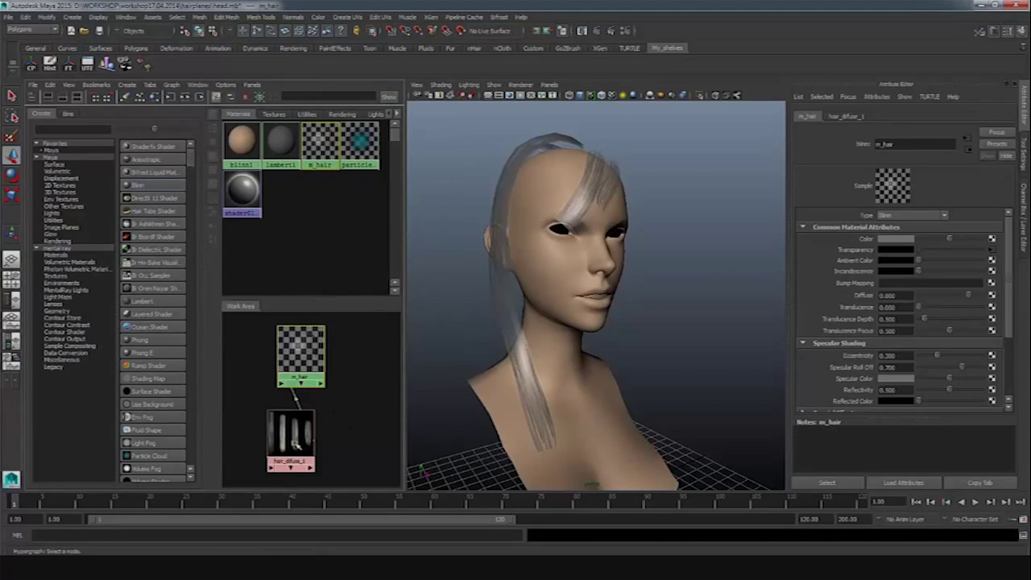
middle_click_drag(292, 435, 863, 240)
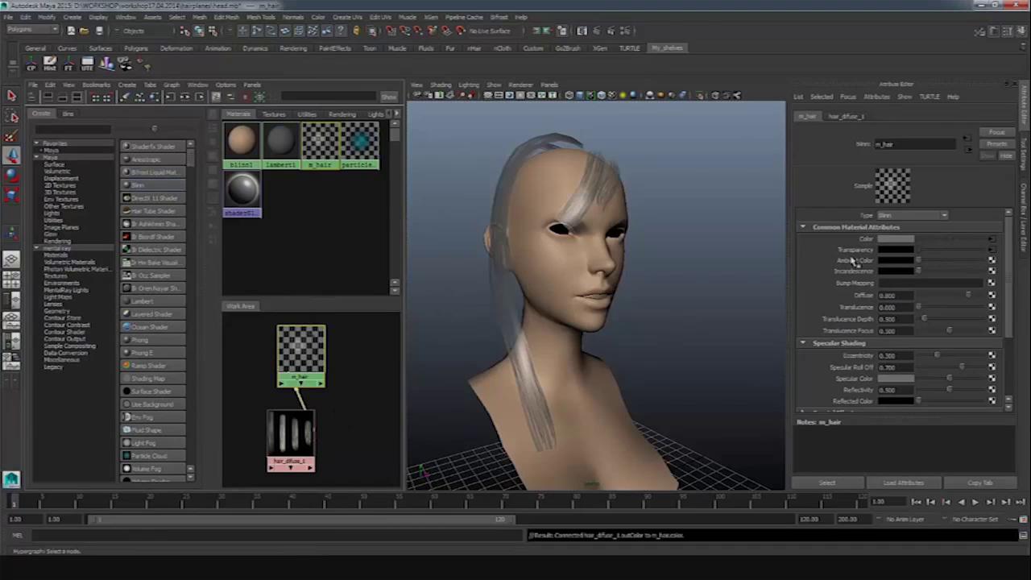
mouse_move(607, 227)
left_mouse_down("alt")
mouse_move(574, 231)
mouse_move(595, 231)
left_mouse_up("alt")
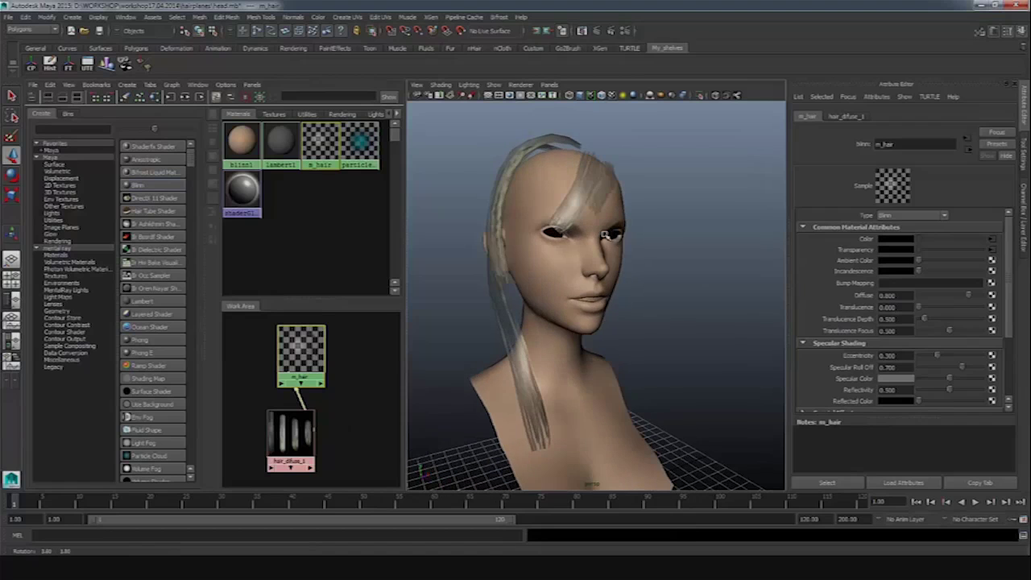
middle_click_drag(297, 437, 851, 389)
left_click_drag(602, 284, 556, 332, "alt")
scroll(614, 286, "up", 3)
Duplicate the fringe hair plane on the forehead and move and rotate the copies beside the original
left_click(583, 255)
key("r")
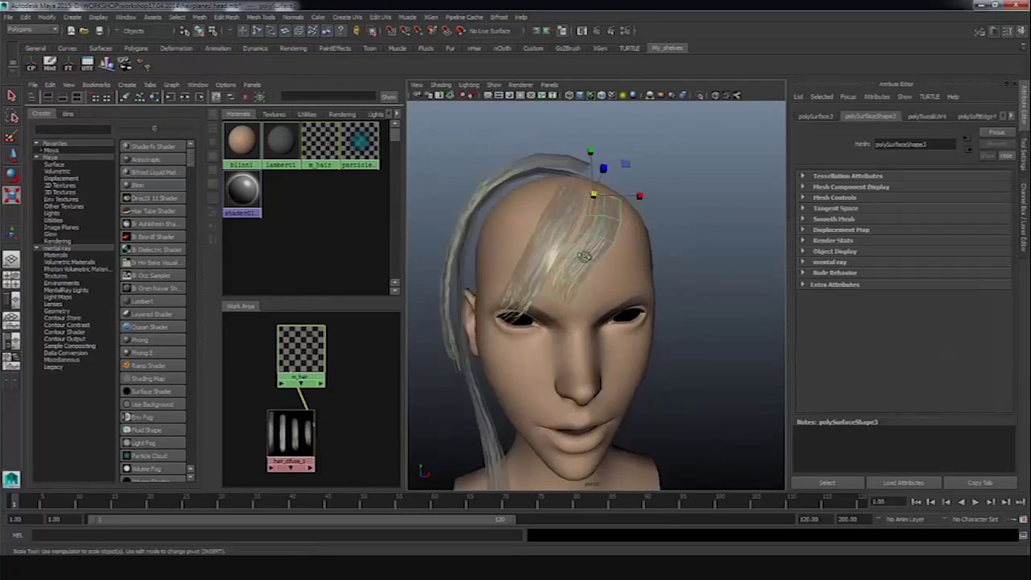
key("w")
key("e")
left_click_drag(586, 251, 709, 221, "alt")
key("w")
key("e")
key("ctrl+d")
key("ctrl+d")
key("w")
key("e")
Add more copies of the forehead hair plane, repositioning them to thicken the fringe, and undo the last change
key("ctrl+d")
key("w")
key("e")
key("ctrl+d")
key("w")
key("e")
key("ctrl+d")
left_click(693, 193)
left_click(636, 272)
key("w")
key("ctrl+z")
Adjust the long hair plane running from the crown past the character's right temple and duplicate it
left_click_drag(552, 254, 516, 261, "alt")
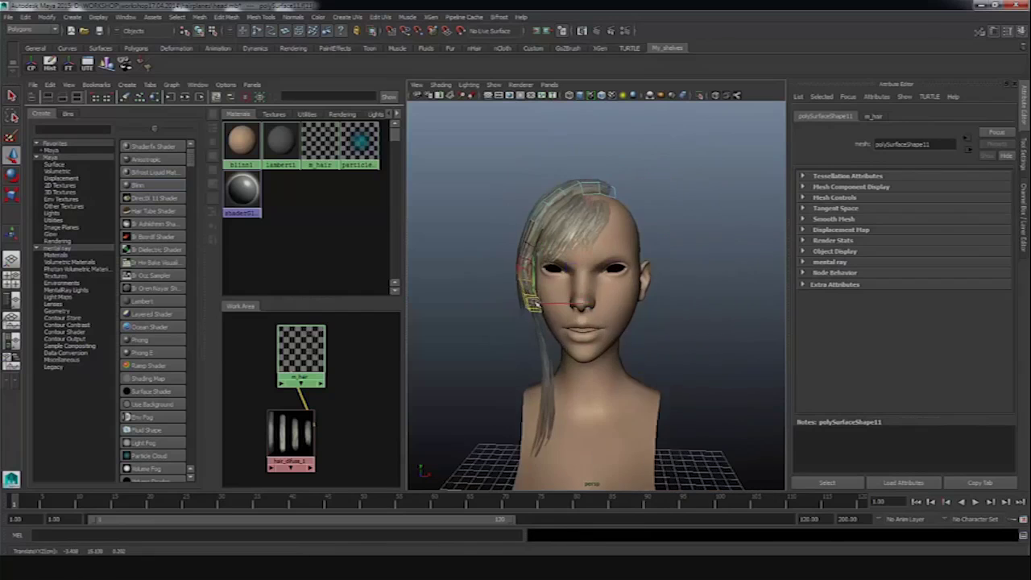
scroll(493, 262, "up", 5)
scroll(516, 242, "down", 6)
left_click(644, 226)
left_click(541, 222)
key("ctrl+d")
key("e")
Fit a hair plane from the parting down the character's left temple by adjusting its vertices
left_click_drag(612, 194, 656, 218, "alt")
left_click(661, 218)
left_click(601, 218)
key("q")
left_click_drag(564, 189, 592, 201)
key("w")
left_click(709, 193)
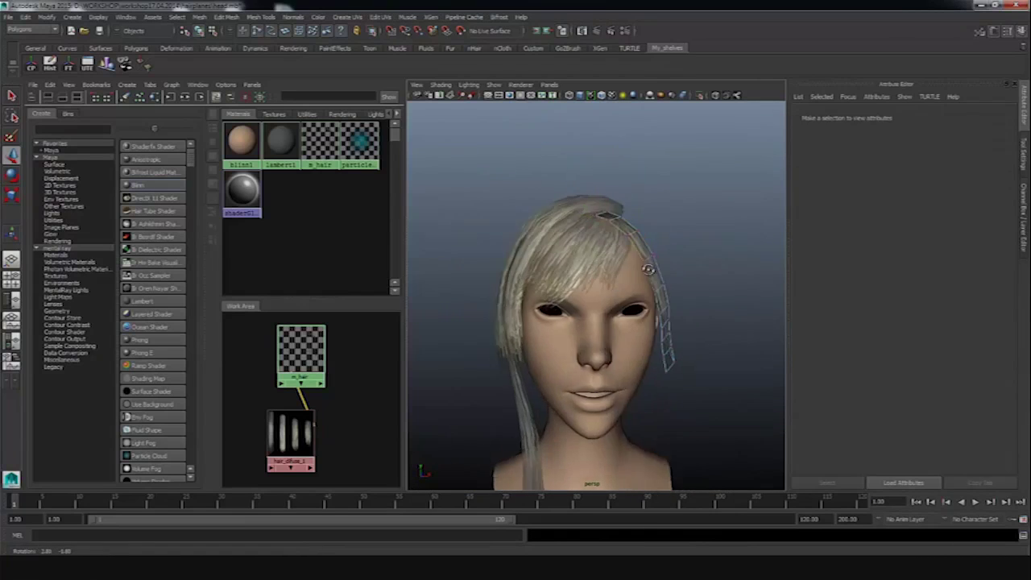
Maximise the perspective view and duplicate the left-side hair plane, rotating the copy back toward the ear
left_click(657, 282)
key("ctrl+d")
key("e")
left_click_drag(556, 234, 656, 230, "alt")
key("ctrl+z")
key("space")
key("ctrl+d")
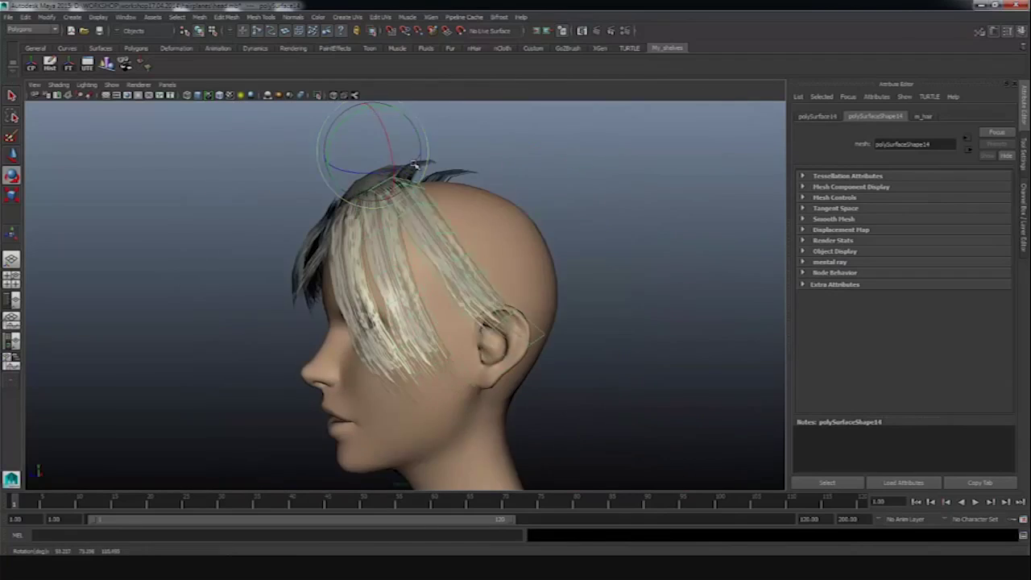
Move and rotate the lower vertices of the duplicated hair plane so it hangs over the character's left ear
key("w")
left_click_drag(419, 322, 524, 310)
key("e")
key("w")
left_click_drag(524, 403, 555, 410, "alt")
key("e")
key("w")
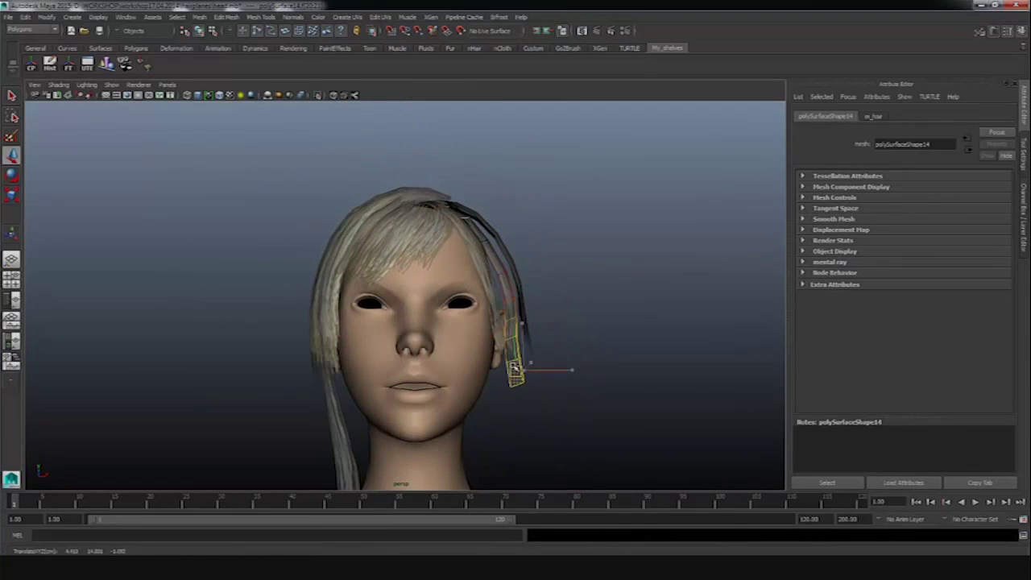
key("e")
key("w")
Adjust the soft-selected vertices of the hair plane crossing the crown to raise and shape the top of the hair
left_click(511, 287)
left_click_drag(510, 287, 564, 302, "alt")
left_click(414, 237)
left_click_drag(415, 238, 392, 207, "alt")
key("b")
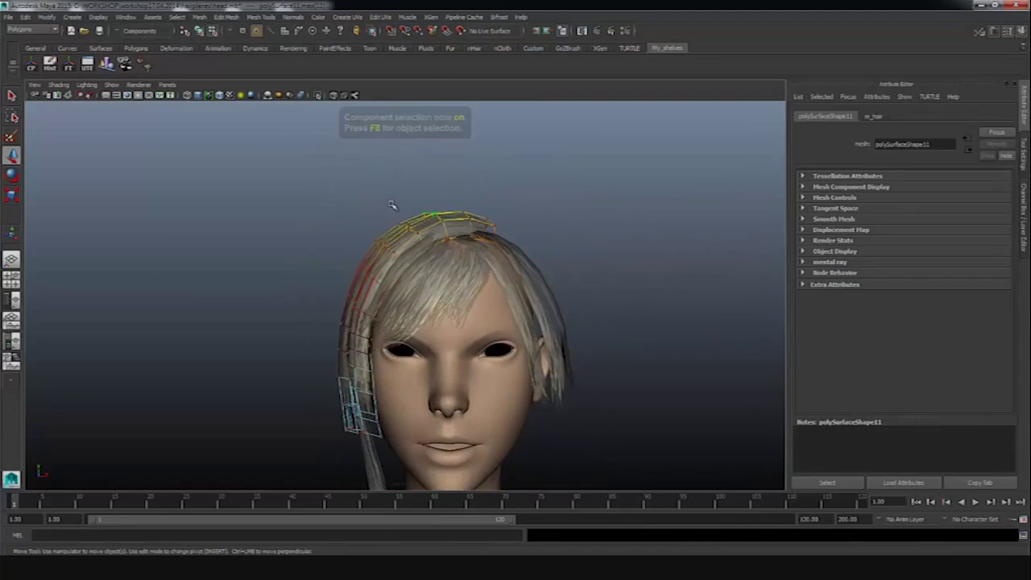
left_click(433, 230)
left_click(475, 218)
left_click_drag(475, 219, 402, 242, "alt")
Duplicate the crown hair plane and move and rotate the copy's vertices to follow the head
key("ctrl+d")
left_click_drag(403, 241, 392, 245)
key("e")
right_click_drag(333, 324, 292, 326)
key("w")
left_click_drag(327, 306, 435, 364)
key("e")
left_click(429, 355)
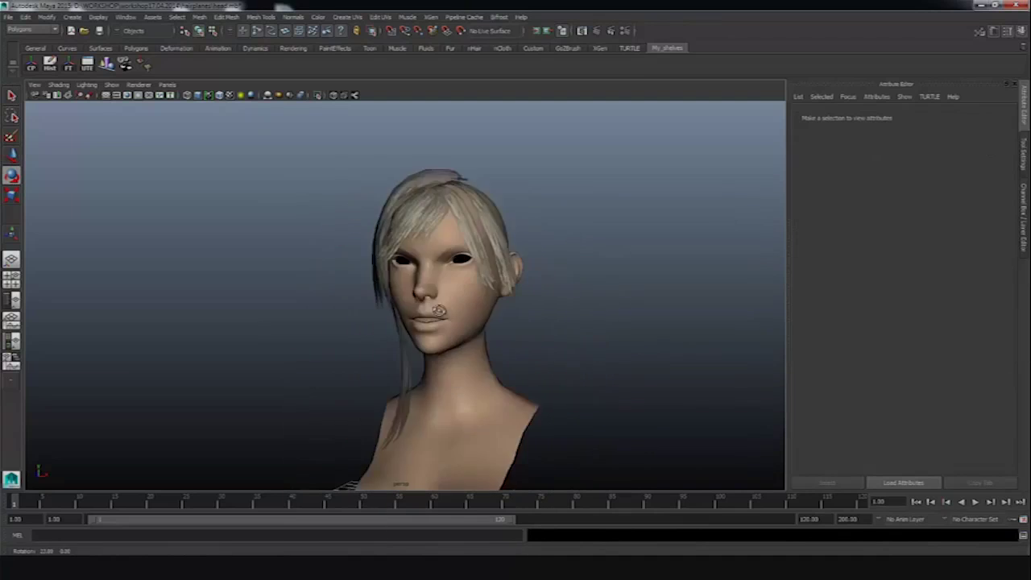
Select the hair plane beside the parting on the left temple and reposition its vertices
left_click_drag(439, 310, 489, 291, "alt")
left_click(483, 233)
right_click_drag(484, 234, 452, 234)
left_click_drag(473, 256, 503, 287)
key("w")
right_click_drag(488, 271, 449, 281, "alt")
left_click(449, 282)
Rotate and move the root vertices of a fringe hair plane to close the gap at the parting
left_click_drag(448, 282, 436, 241, "alt")
left_click(302, 224)
left_click(449, 222)
right_click_drag(435, 233, 399, 233)
key("e")
left_click_drag(363, 165, 492, 361)
key("w")
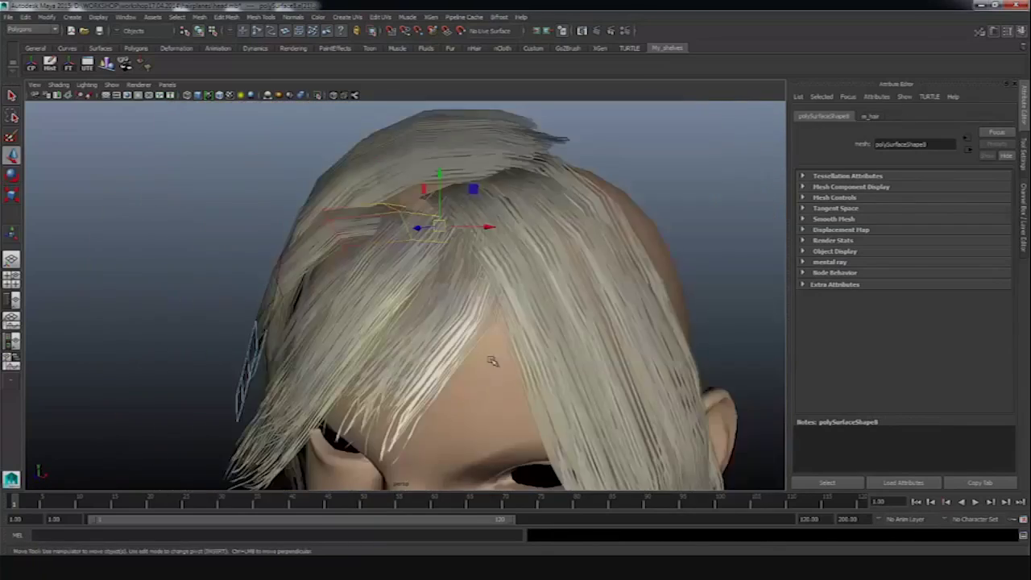
Display the Channel Box and adjust the vertices of another hair plane near the crown
key("ctrl+a")
left_click(559, 400, "shift")
key("shift+i")
left_click_drag(559, 401, 427, 258, "alt")
left_click(426, 258)
right_click_drag(403, 205, 362, 205)
left_click_drag(405, 166, 289, 360)
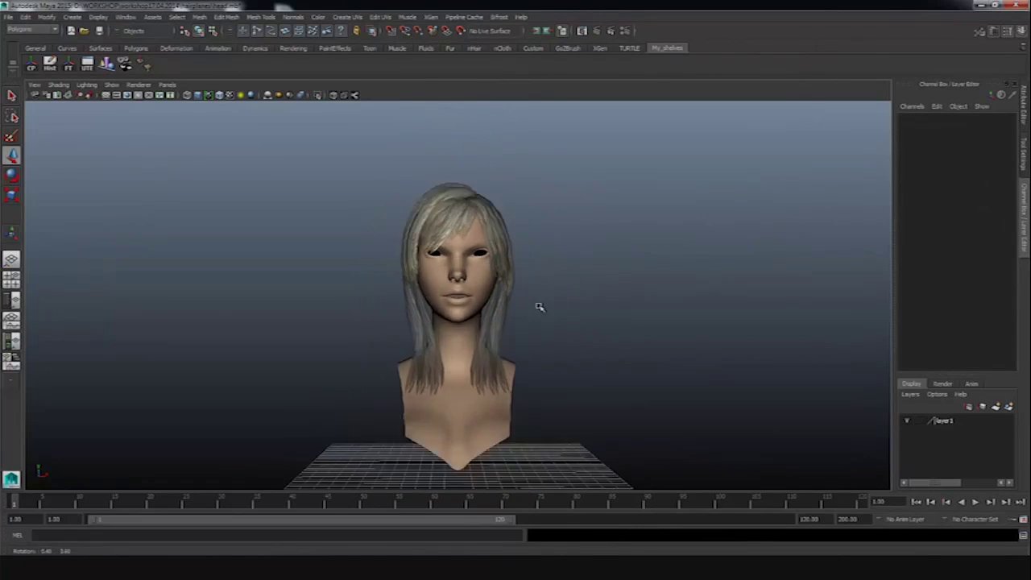
Save the head.mb scene and examine the completed hairstyle around the head
left_click_drag(459, 196, 458, 239, "alt")
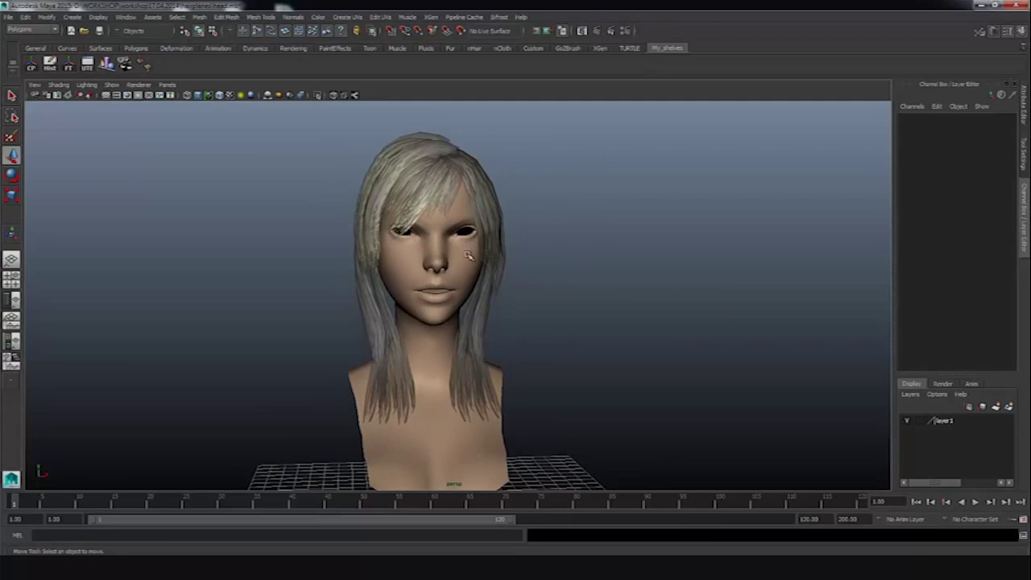
key("ctrl+s")
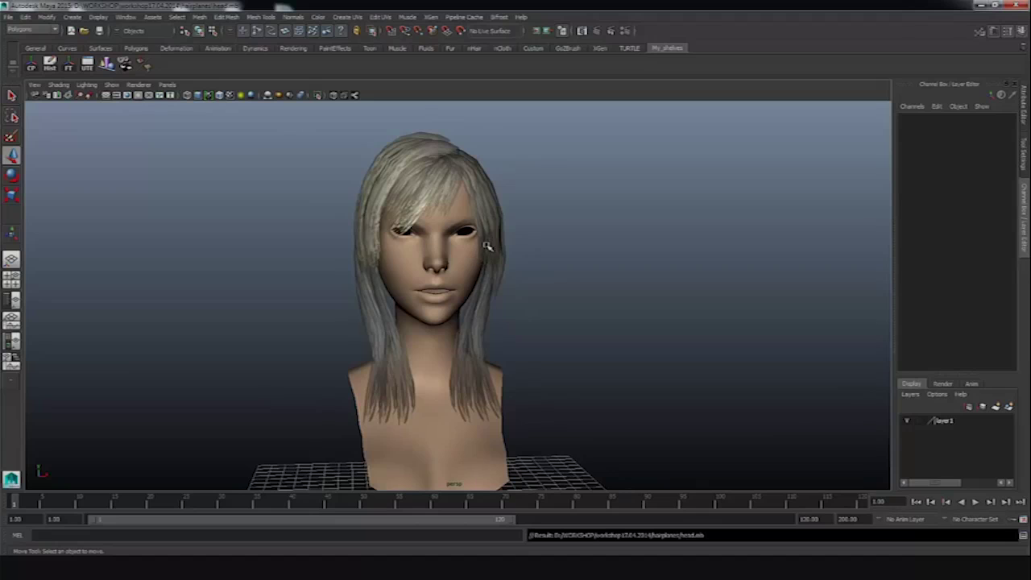
left_click_drag(487, 245, 476, 269, "alt")
mouse_move(478, 270)
right_mouse_down("alt")
mouse_move(472, 278)
mouse_move(461, 263)
right_mouse_up("alt")
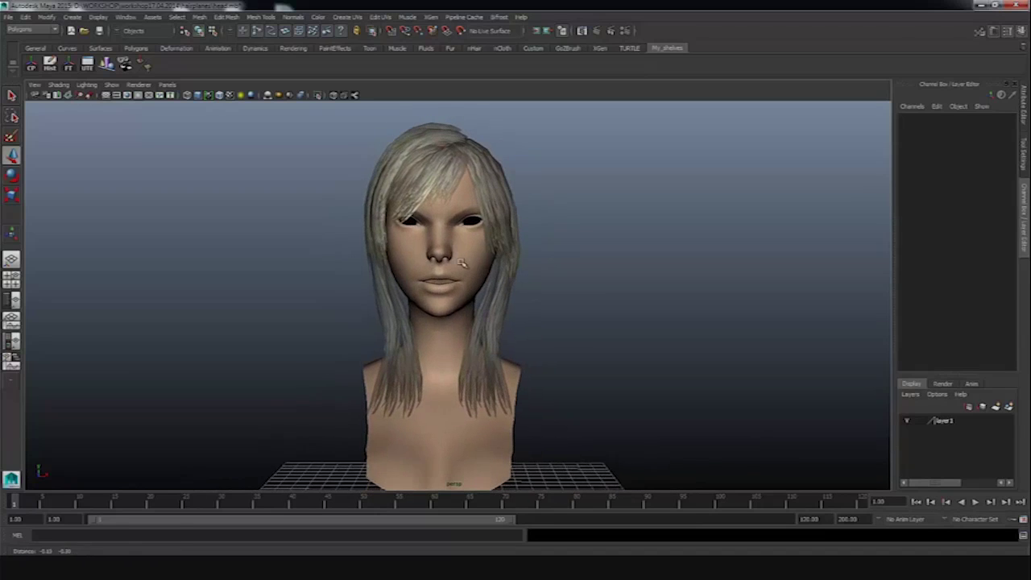
mouse_move(462, 263)
left_mouse_down("alt")
mouse_move(483, 237)
mouse_move(516, 246)
mouse_move(474, 259)
left_mouse_up("alt")
right_click_drag(473, 259, 472, 262, "alt")
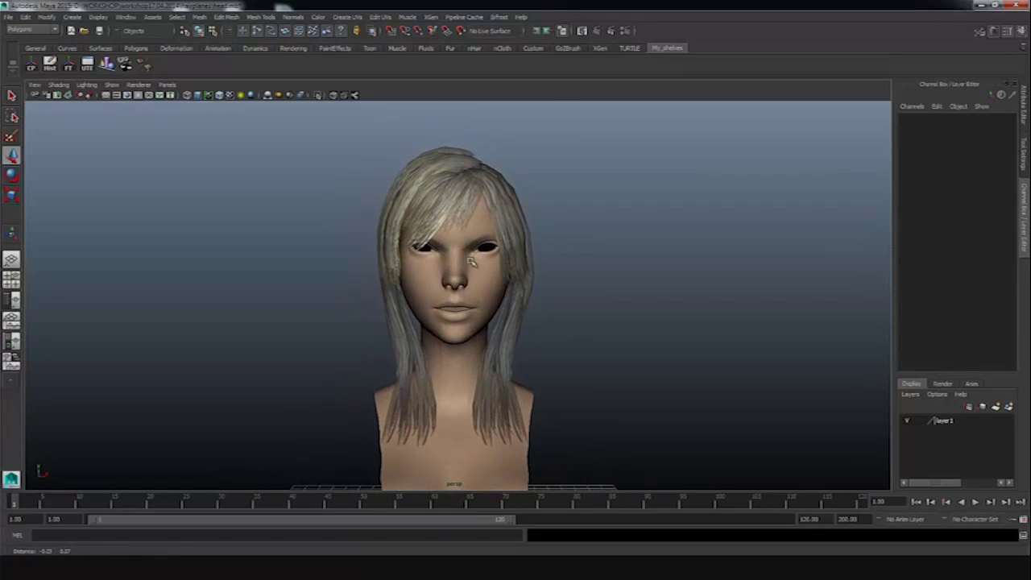
left_click_drag(472, 263, 385, 266, "alt")
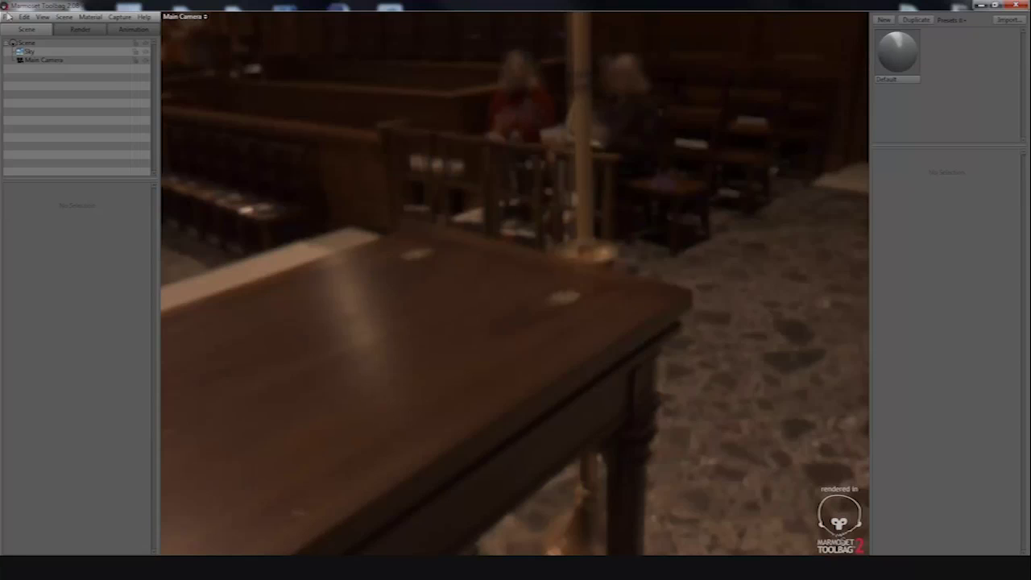
Import the DragonElf OBJ model from the Dragon Girl project's Marmoset folder and view it from the front
left_click(6, 16)
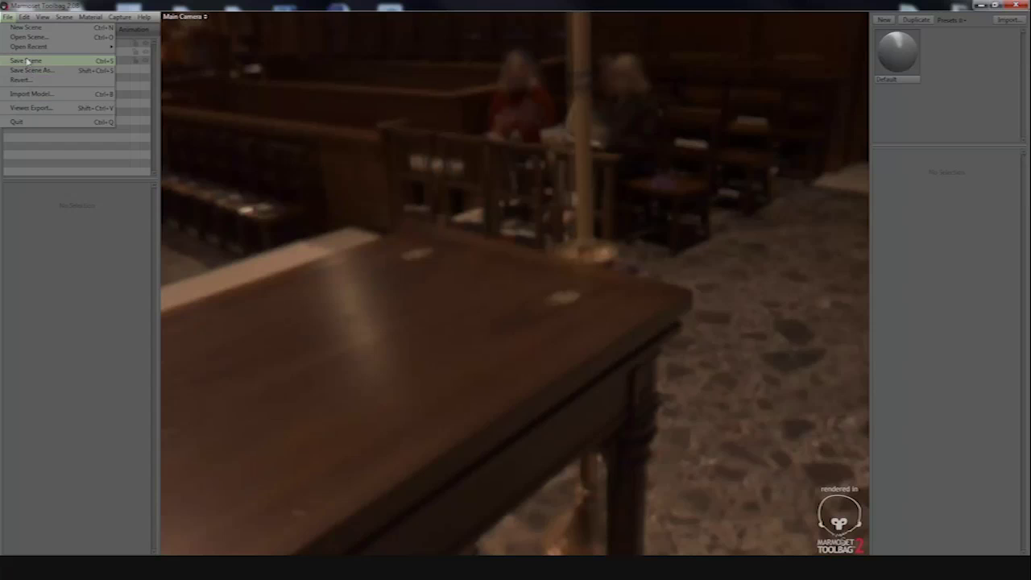
mouse_move(37, 50)
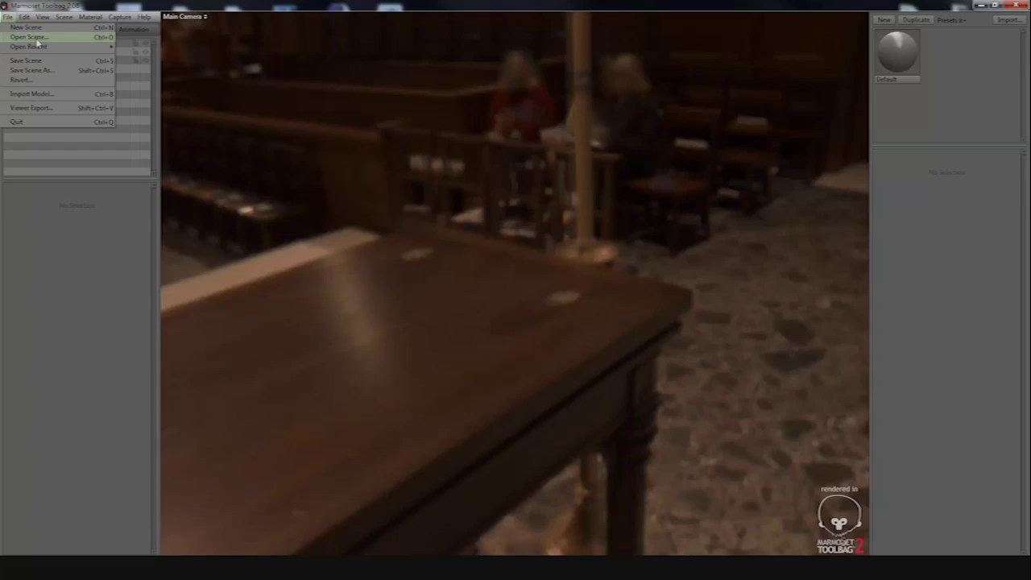
left_click(45, 97)
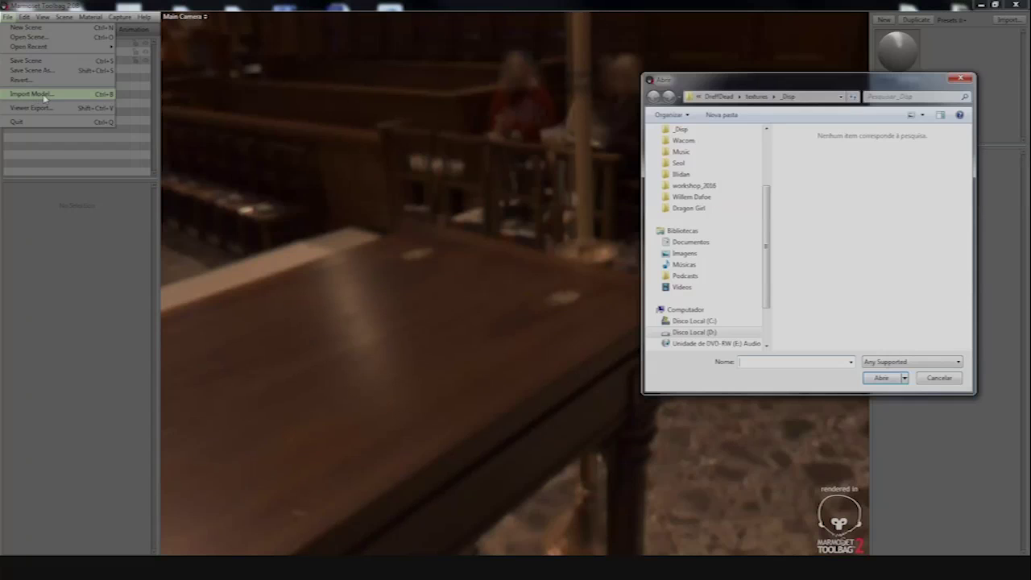
left_click_drag(740, 81, 469, 87)
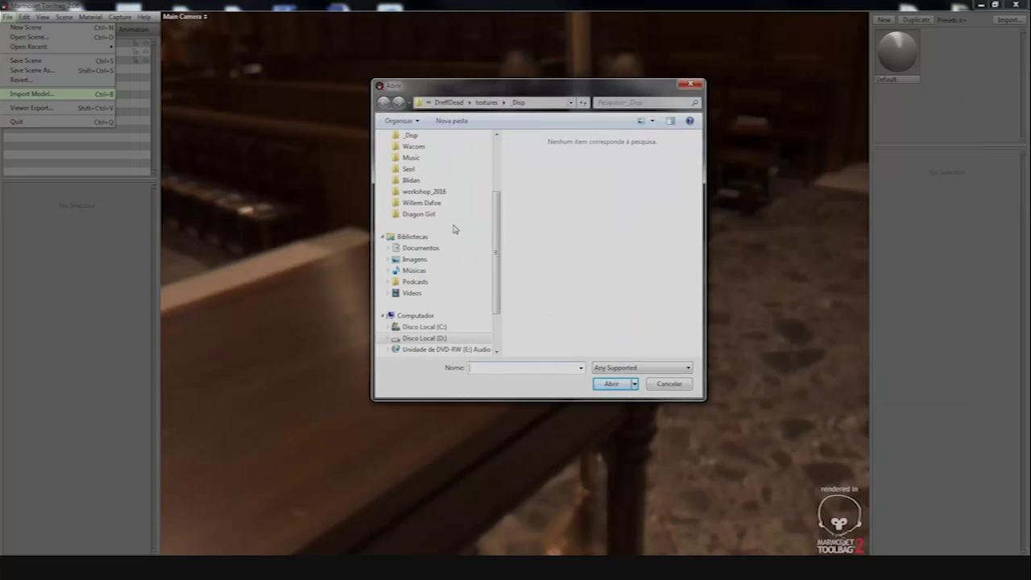
left_click(429, 216)
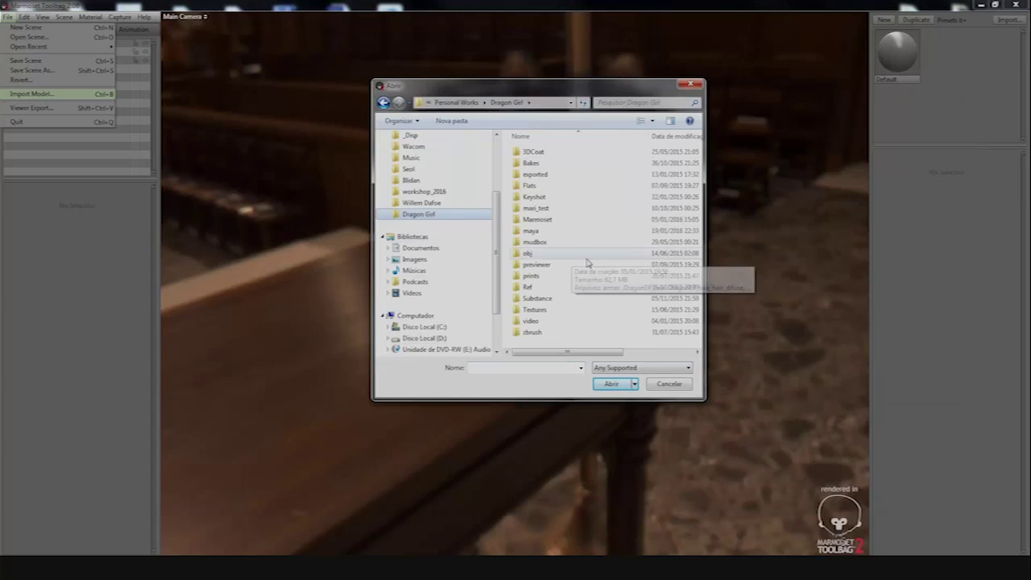
double_click(540, 219)
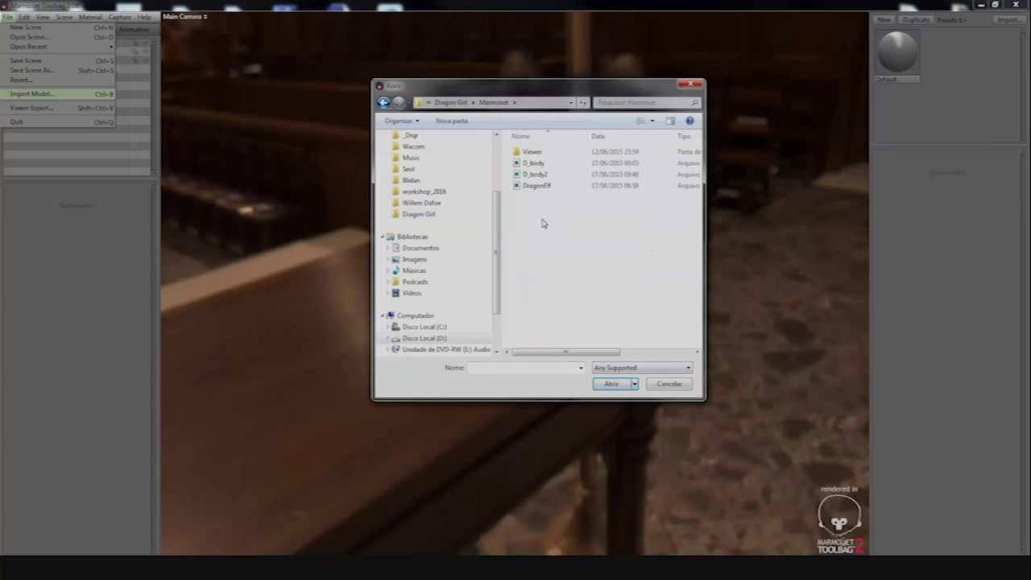
left_click_drag(705, 219, 809, 216)
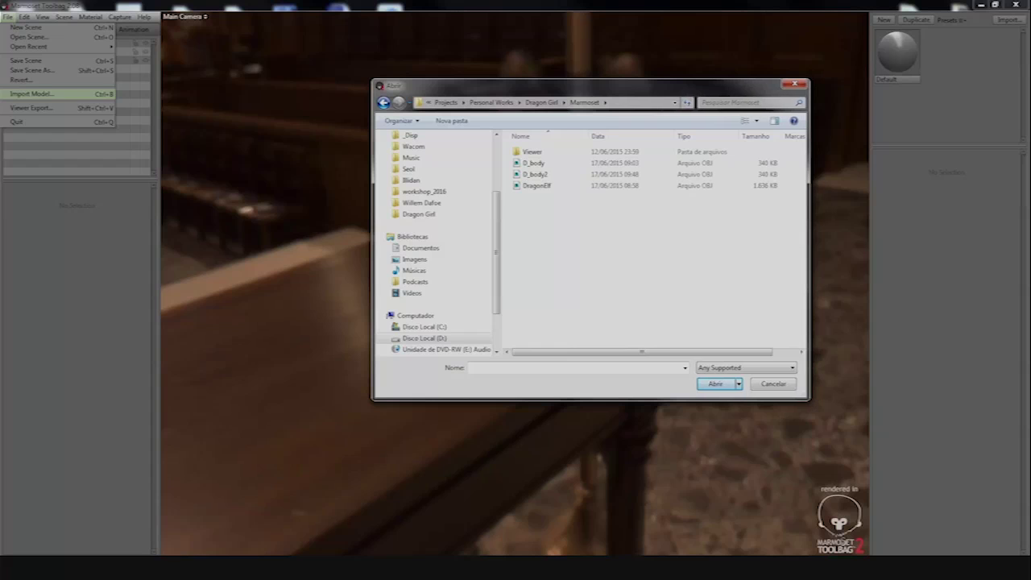
double_click(548, 190)
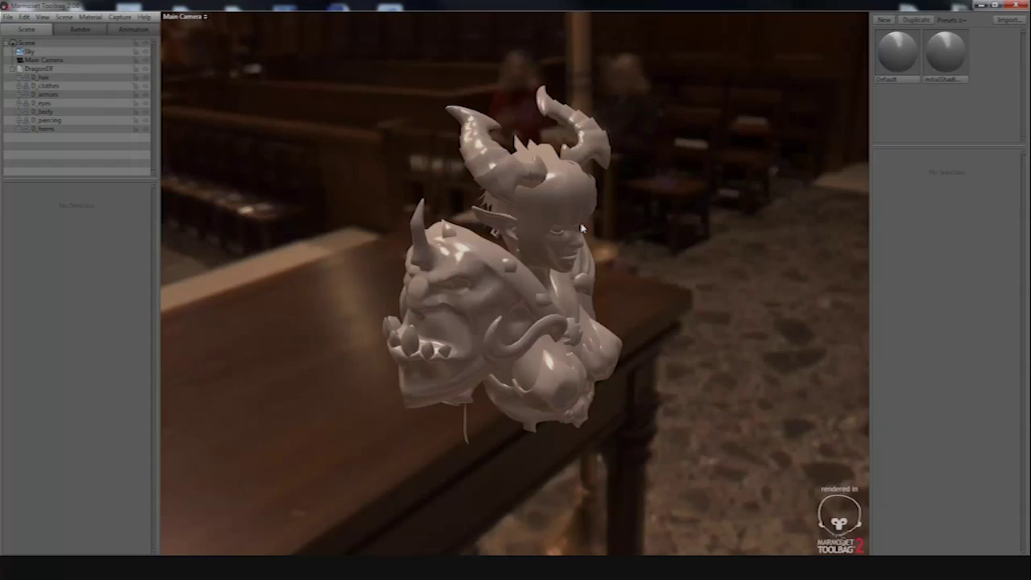
left_click_drag(582, 230, 539, 292)
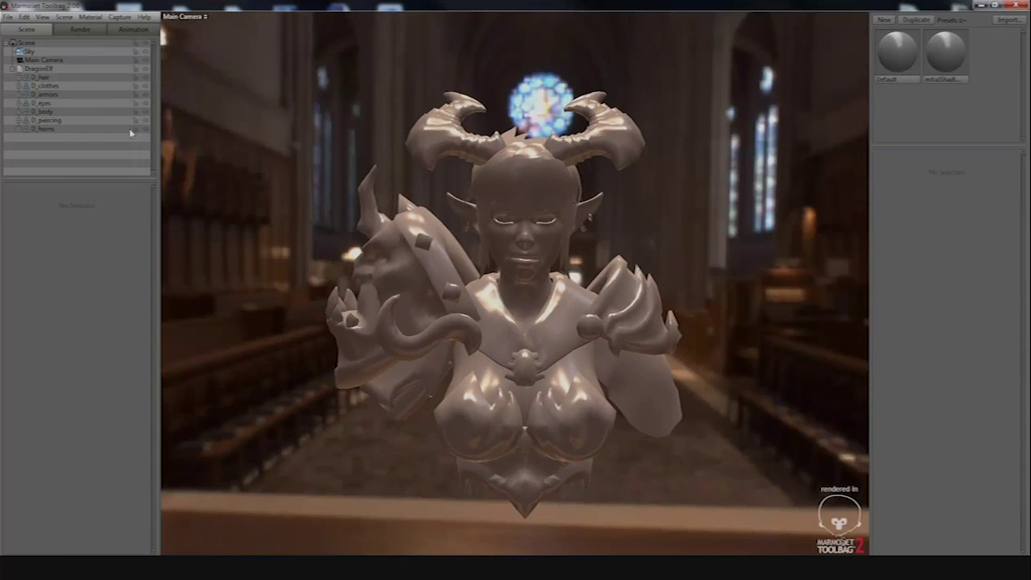
Change the sky light's environment to the Desert Road preset
left_click(42, 77)
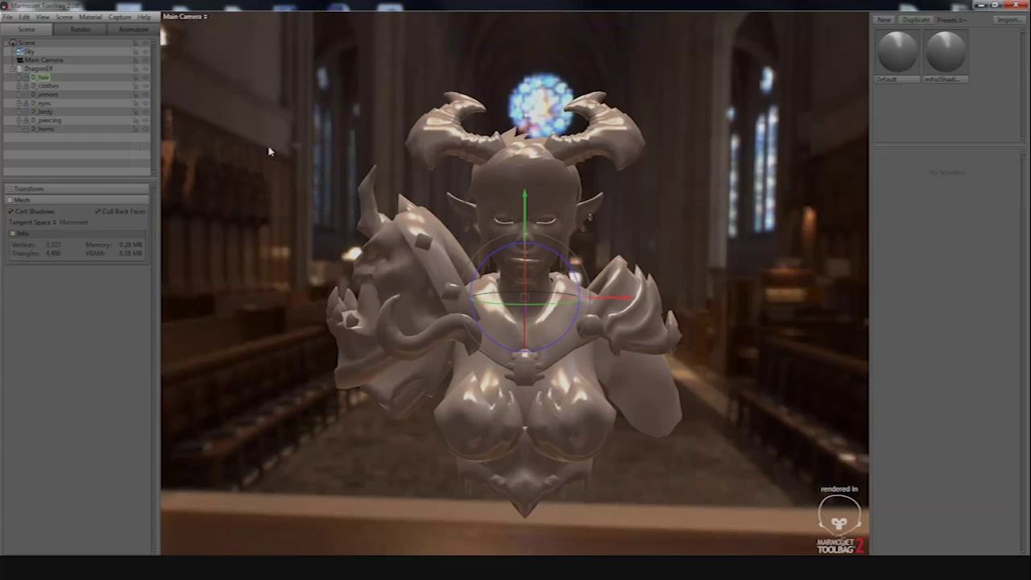
mouse_move(274, 151)
left_mouse_down("alt")
mouse_move(289, 155)
mouse_move(271, 149)
left_mouse_up("alt")
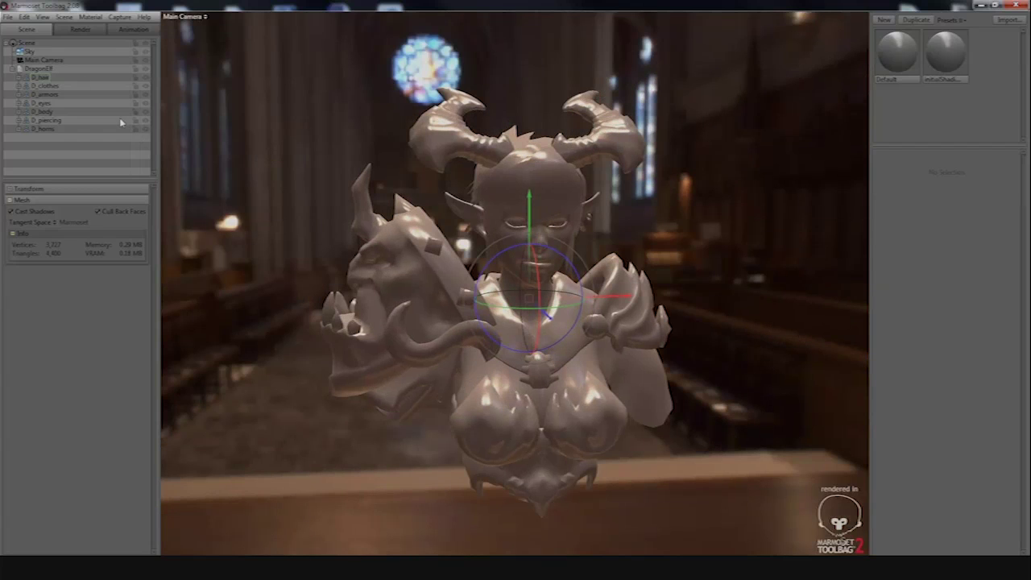
left_click(29, 52)
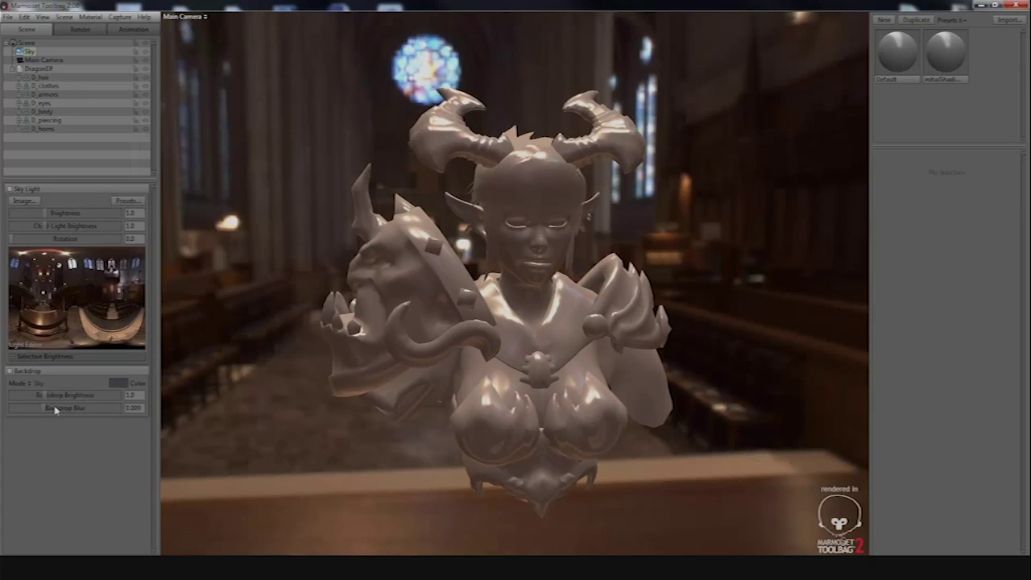
left_click(126, 203)
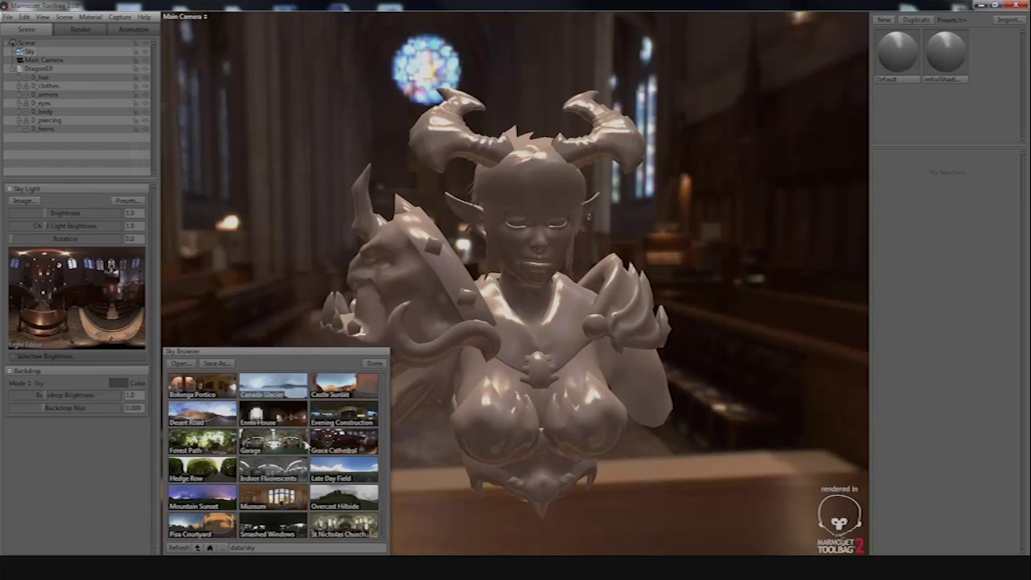
left_click(333, 469)
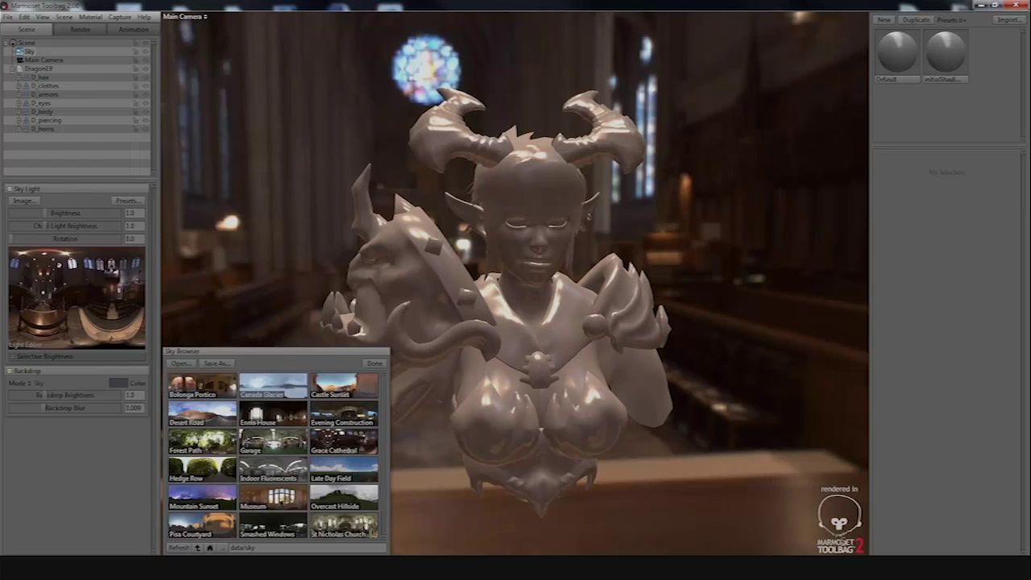
left_click(222, 418)
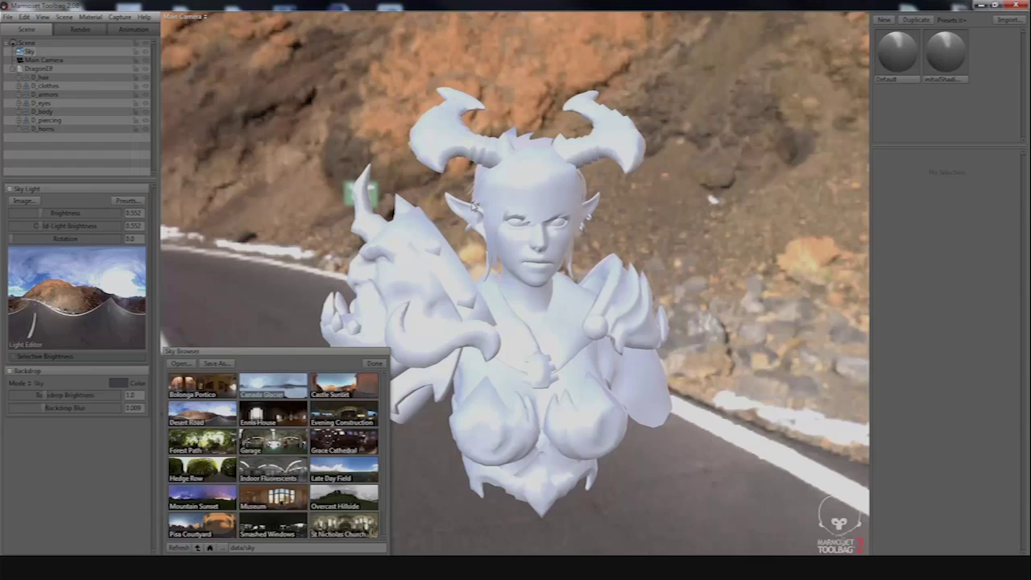
left_click(375, 365)
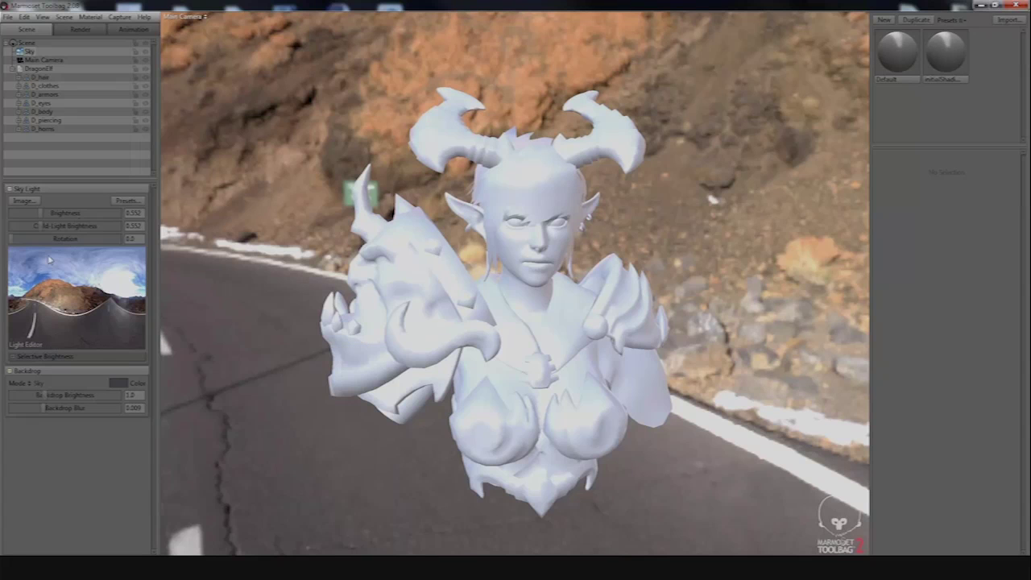
Delete the imported initial shading material, keeping only the Default material, and inspect the bust from the side and front
left_click(951, 68)
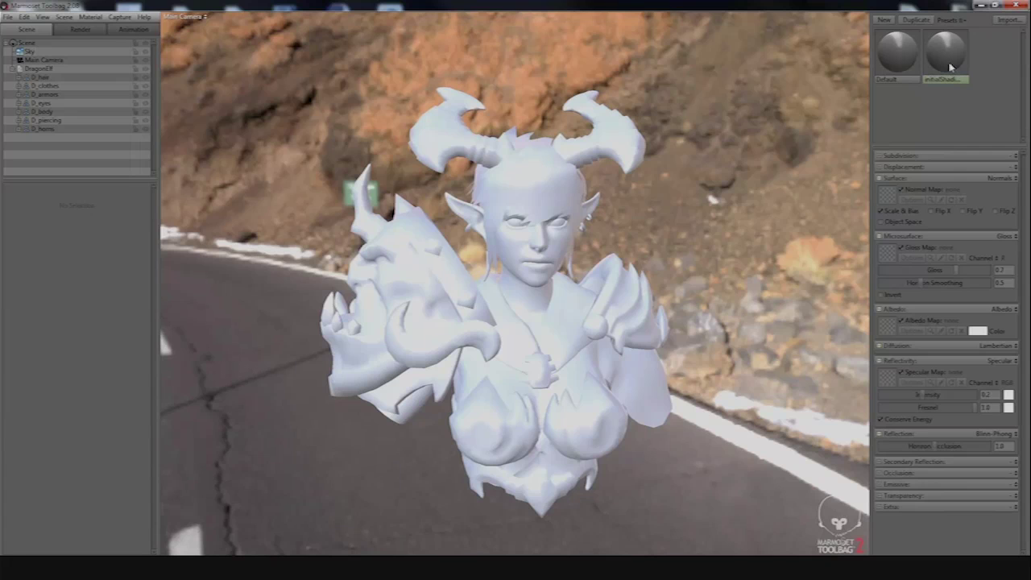
key("Delete")
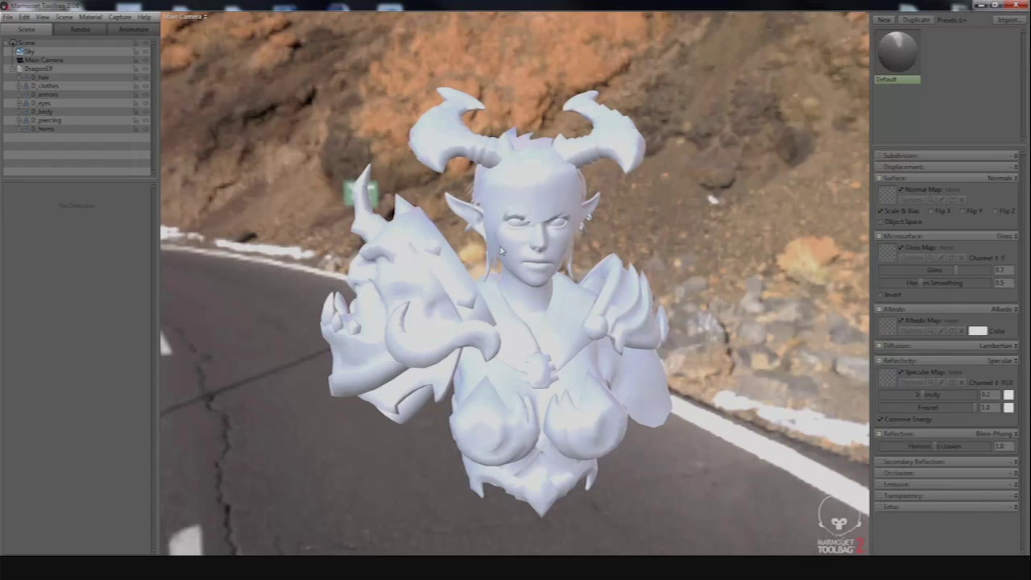
left_click_drag(500, 245, 623, 252)
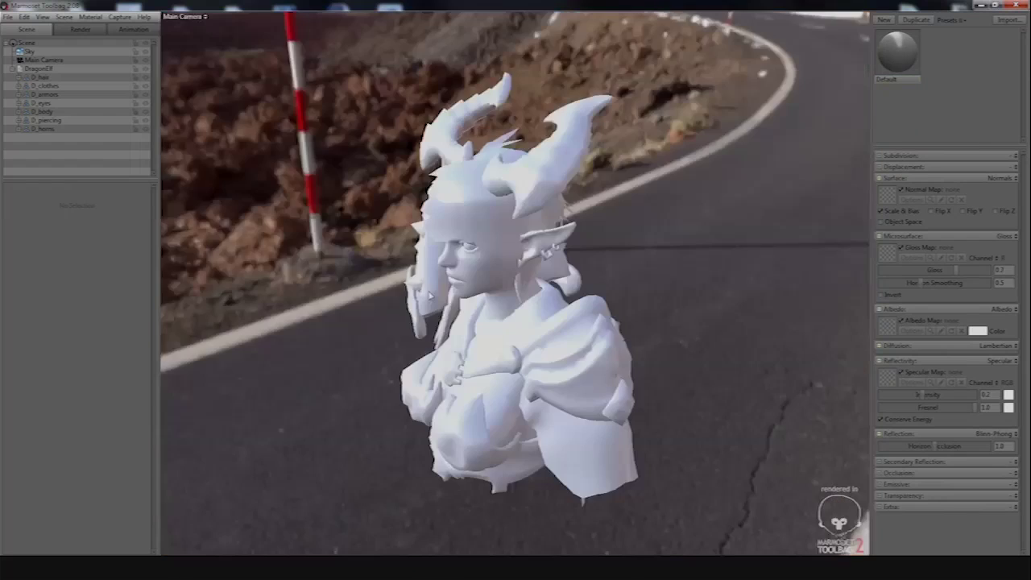
left_click_drag(430, 296, 540, 240)
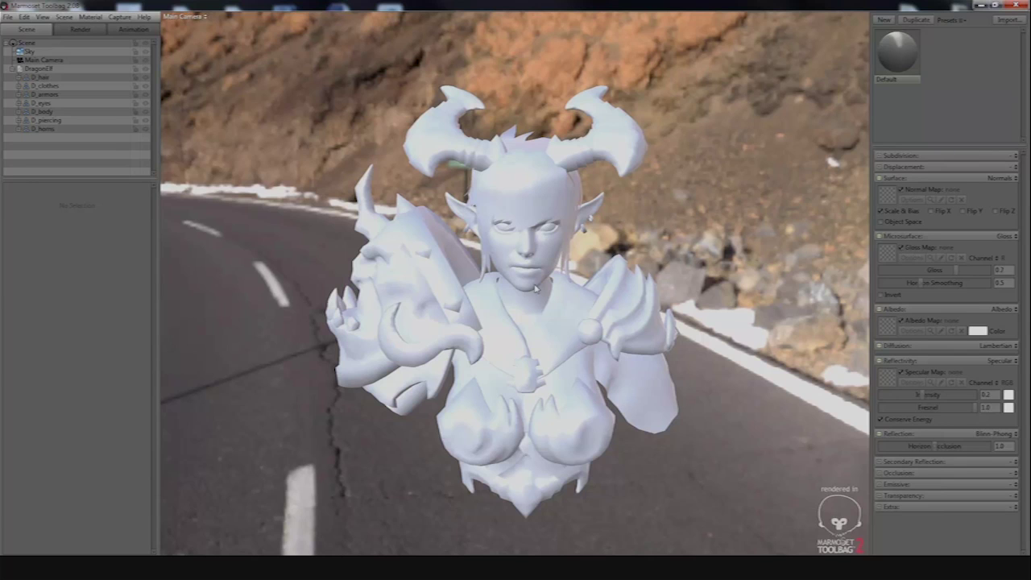
left_click_drag(567, 289, 625, 120, "alt")
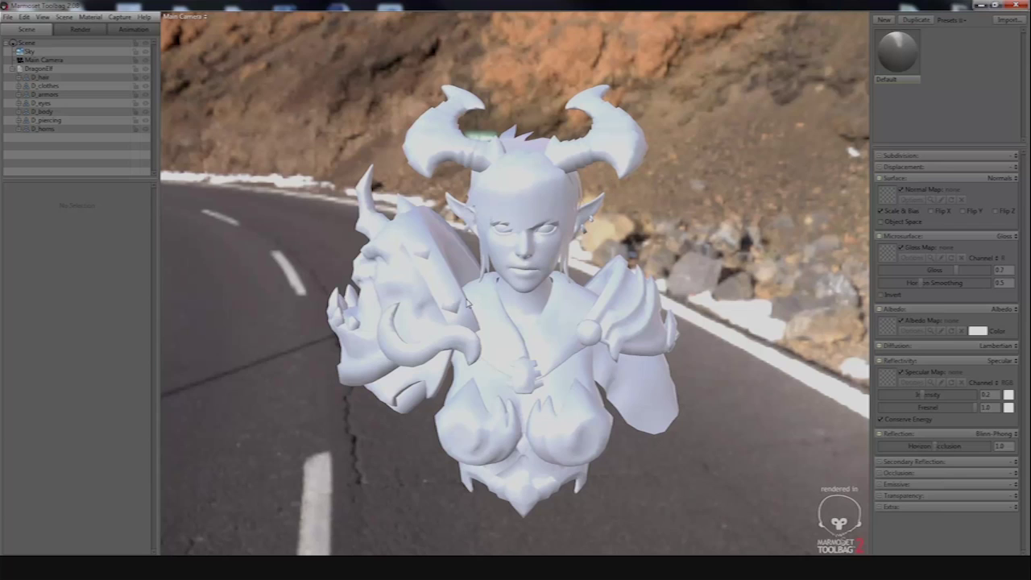
left_click_drag(524, 281, 514, 300, "alt")
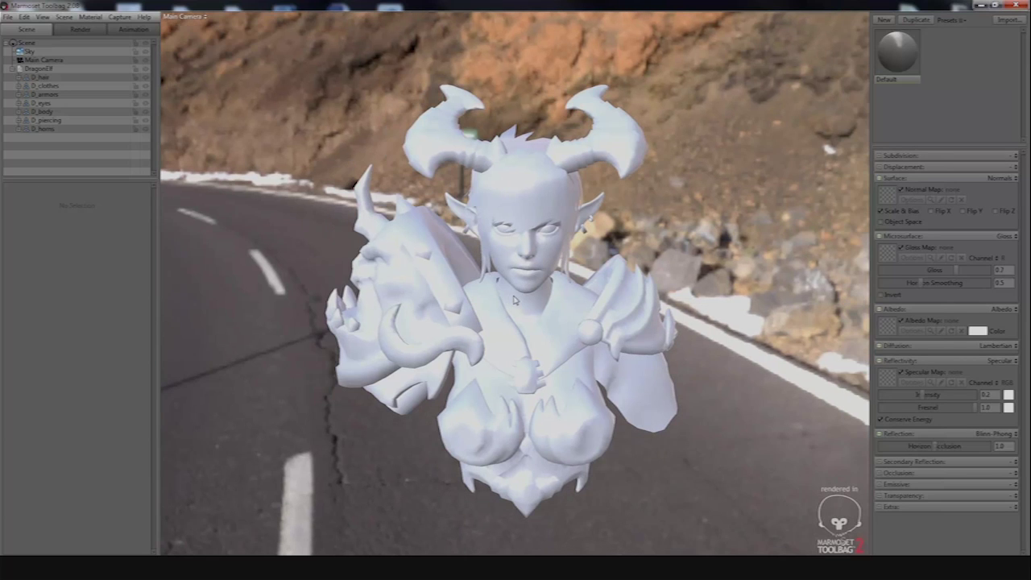
Set the sky backdrop to Blurred Sky with a backdrop brightness of 0.1 and a blur of 0.059
left_click(30, 51)
left_click_drag(452, 233, 436, 300, "alt")
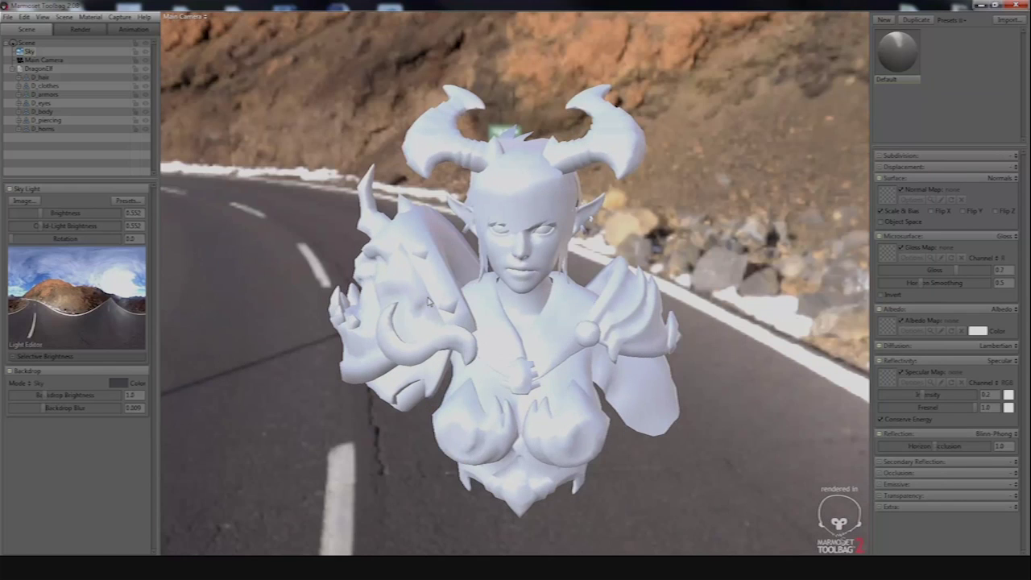
left_click(29, 53)
left_click(31, 385)
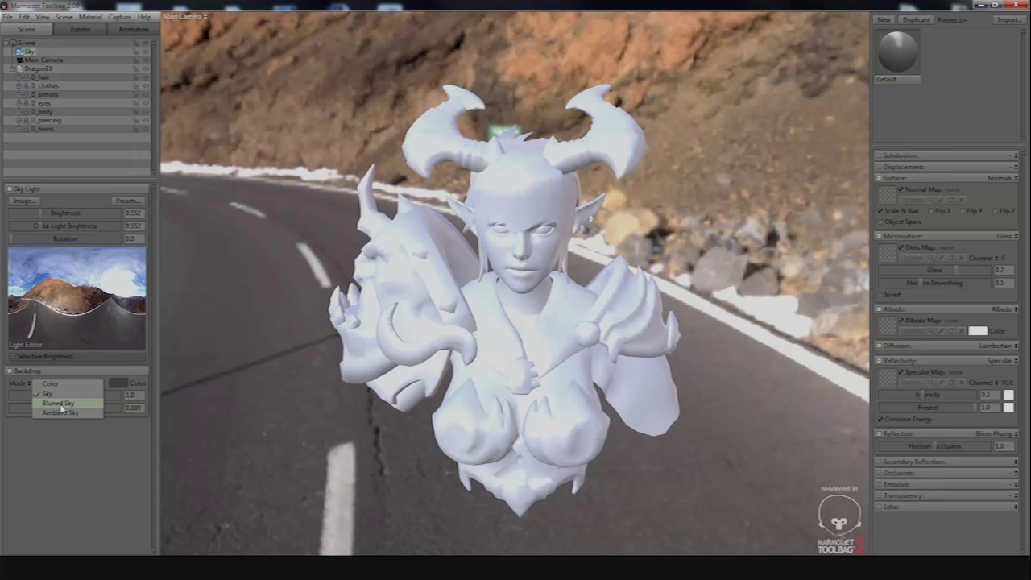
left_click(59, 402)
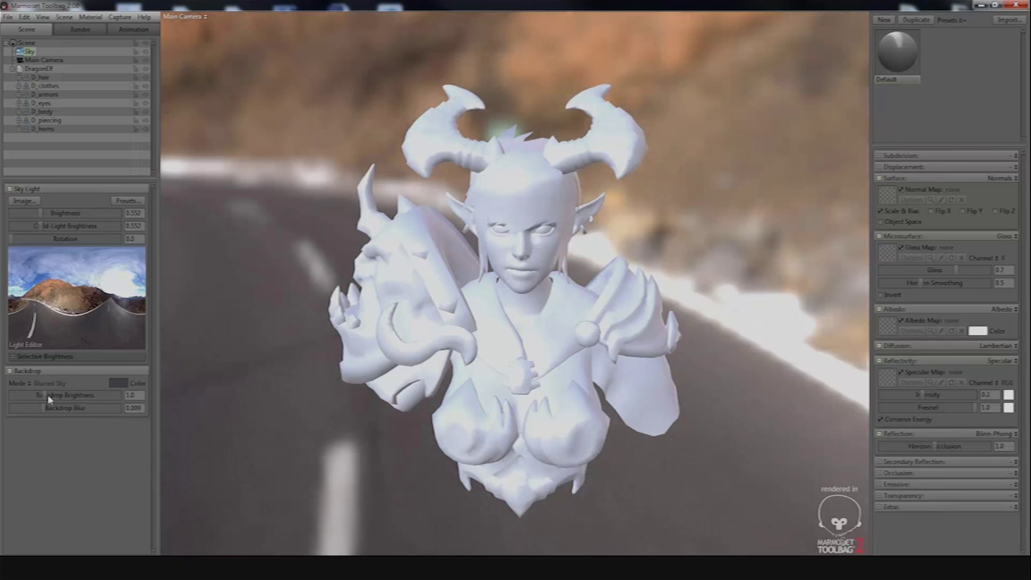
left_click_drag(48, 398, 95, 409)
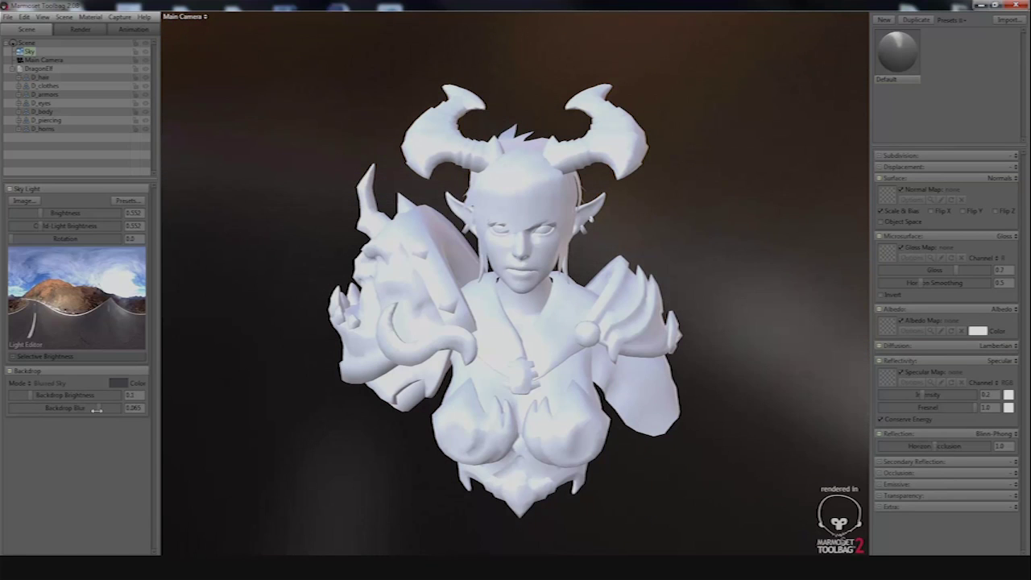
left_click_drag(367, 230, 284, 252)
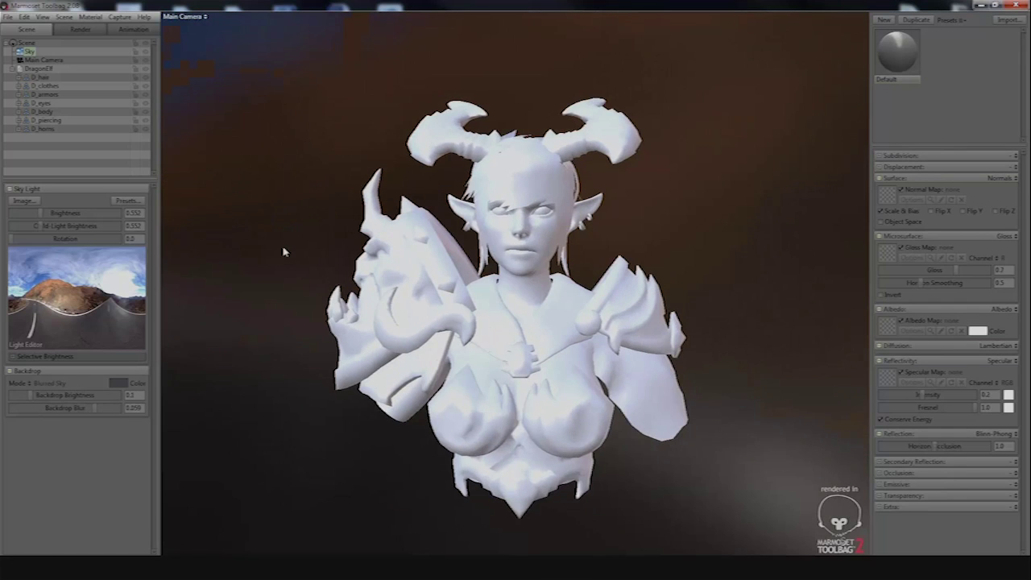
Switch the backdrop to a solid color and make it dark gray, hex 343535
left_click(29, 389)
left_click(52, 382)
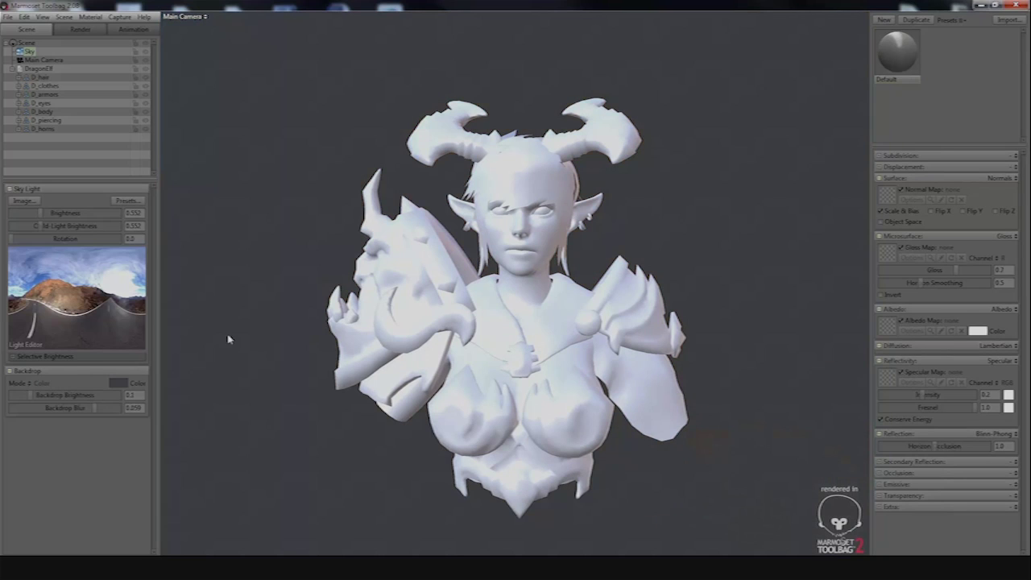
left_click(123, 385)
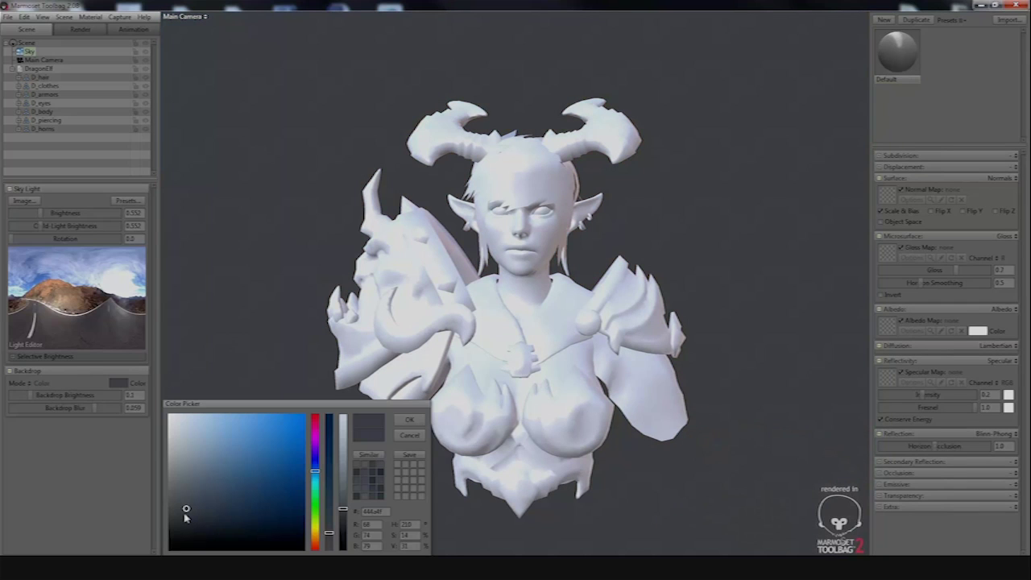
left_click_drag(185, 517, 170, 526)
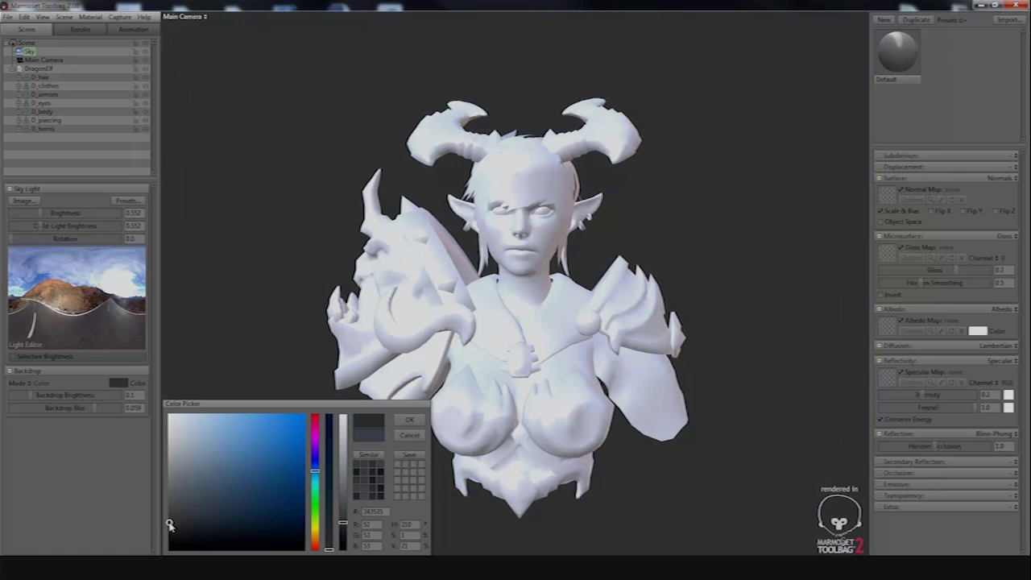
left_click(409, 420)
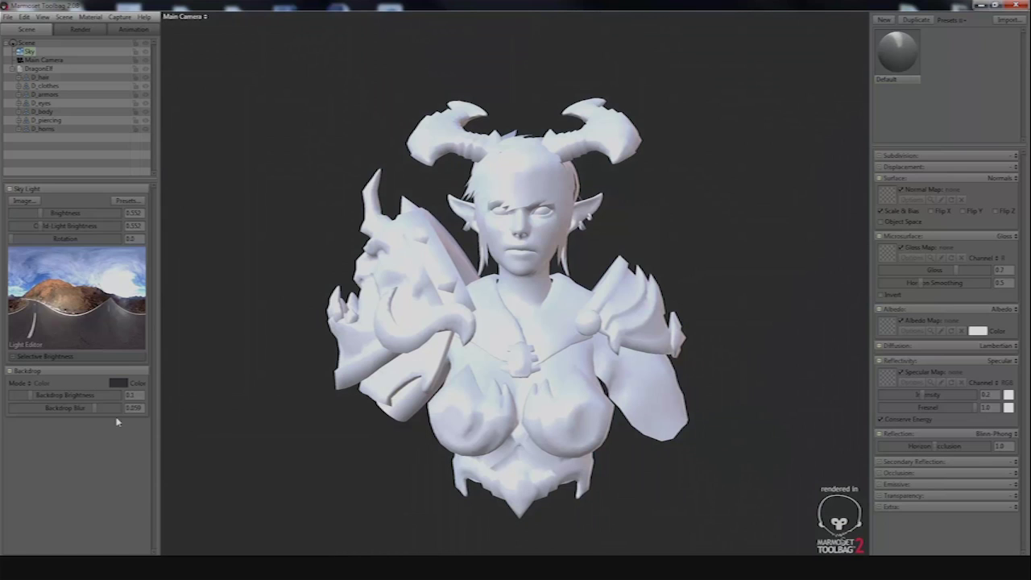
left_click_drag(428, 187, 552, 231)
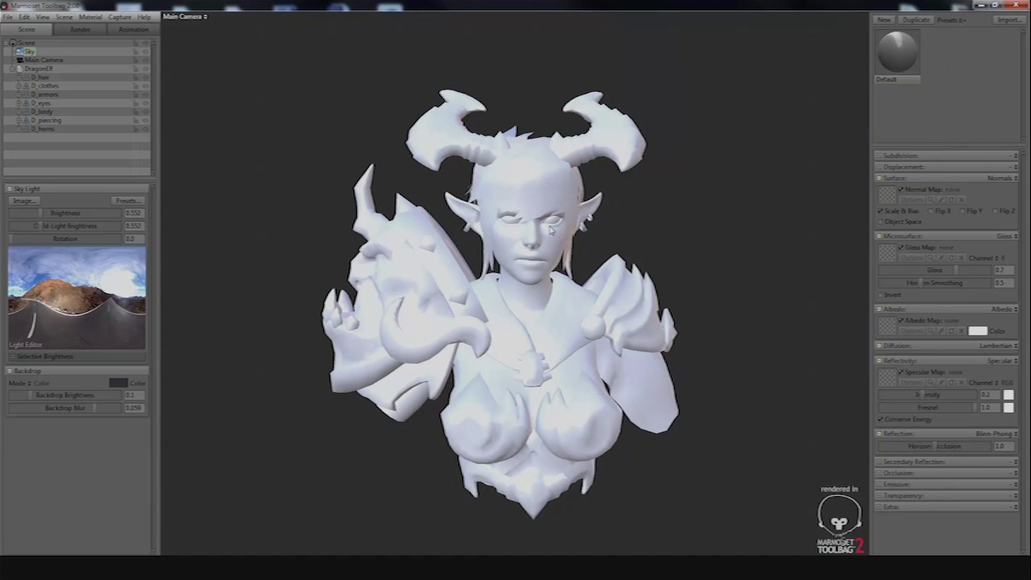
Set the Default material's albedo color to medium gray, hex 6b6b6b
left_click(894, 57)
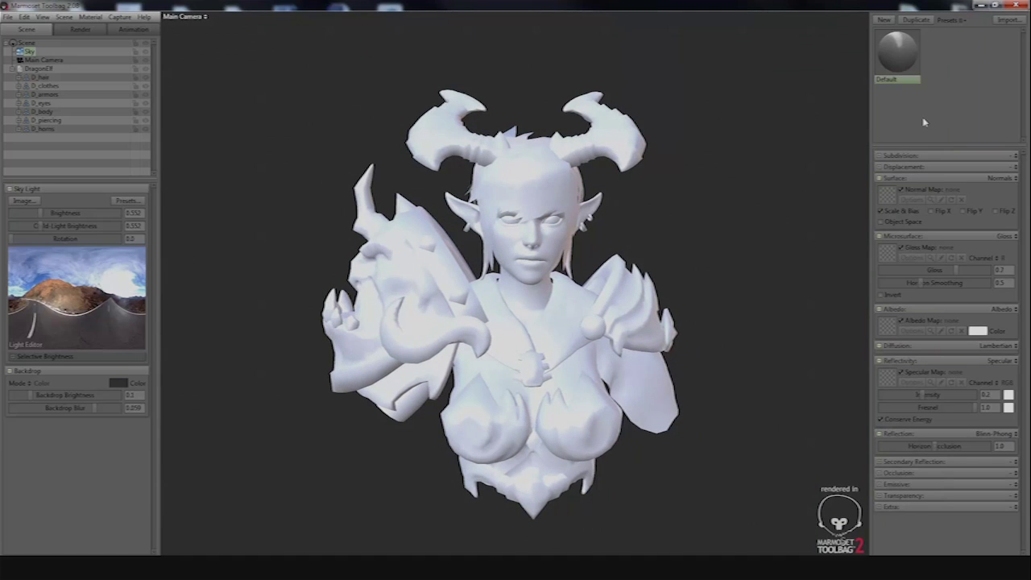
left_click(976, 330)
mouse_move(192, 460)
left_mouse_down()
mouse_move(163, 456)
mouse_move(152, 498)
left_mouse_up()
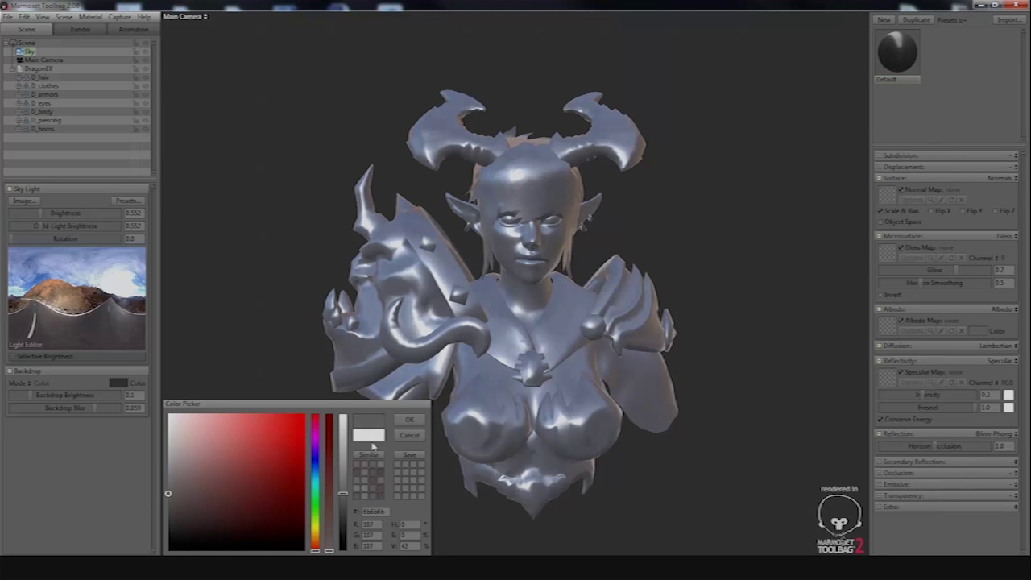
left_click(409, 423)
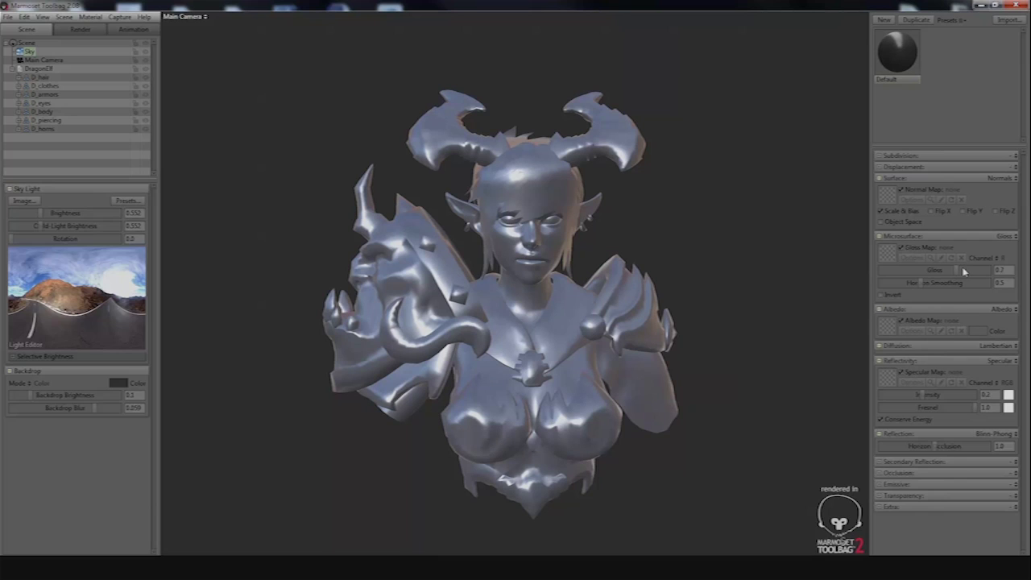
Reduce the Default material's gloss and set its albedo color to pure white
left_click_drag(957, 275, 896, 274)
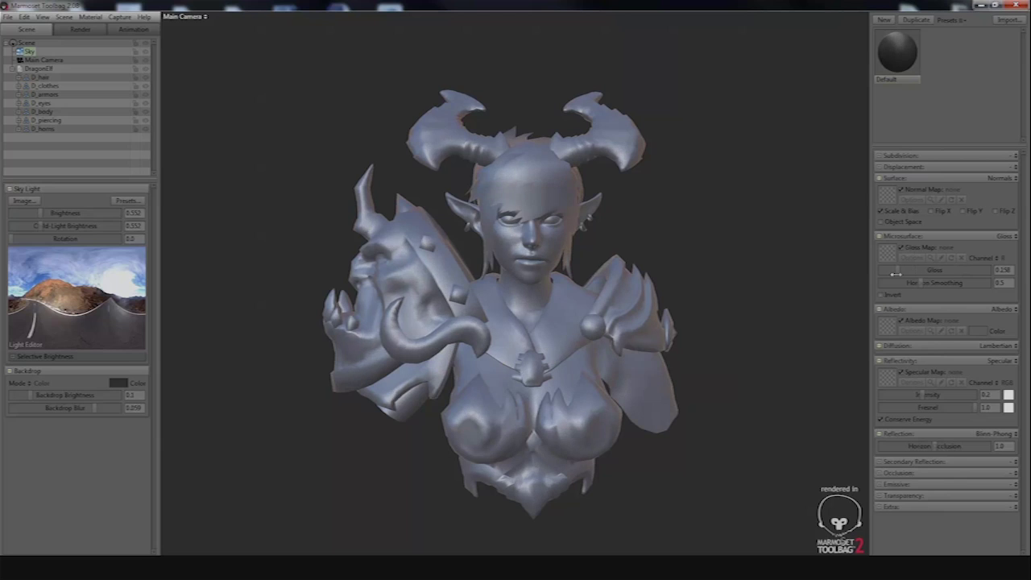
left_click_drag(554, 296, 509, 344)
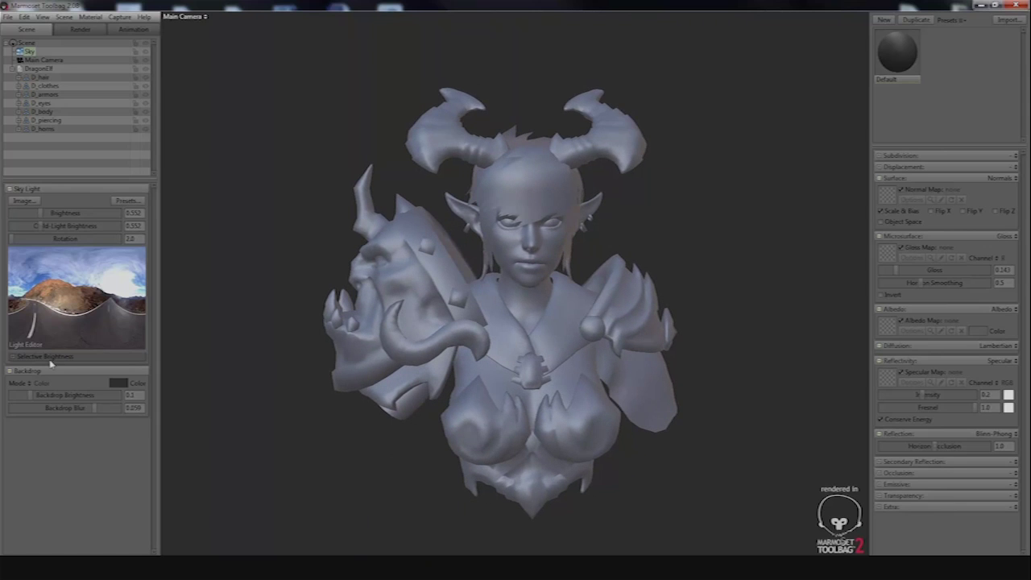
right_click_drag(494, 284, 489, 277, "shift")
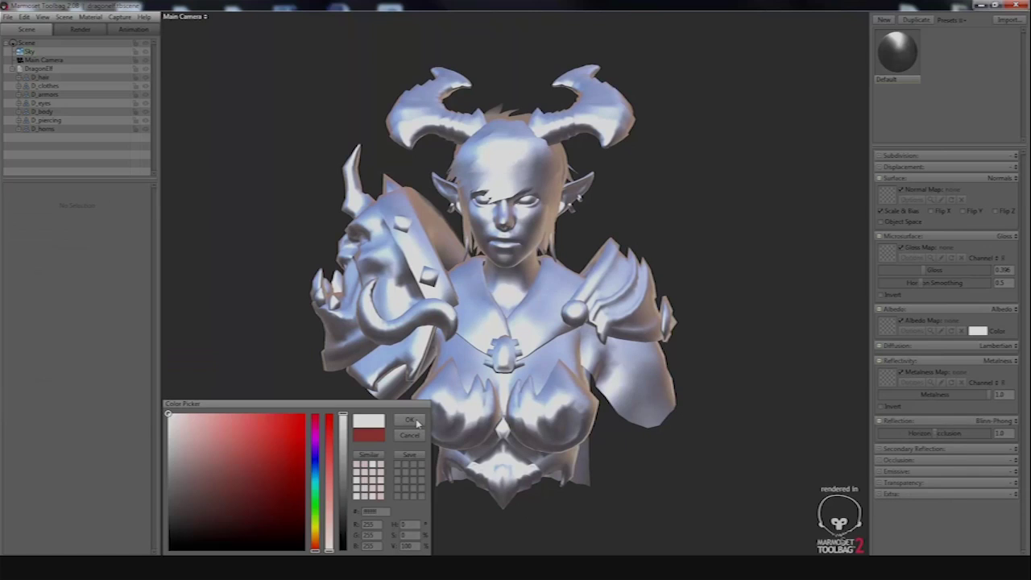
left_click(416, 422)
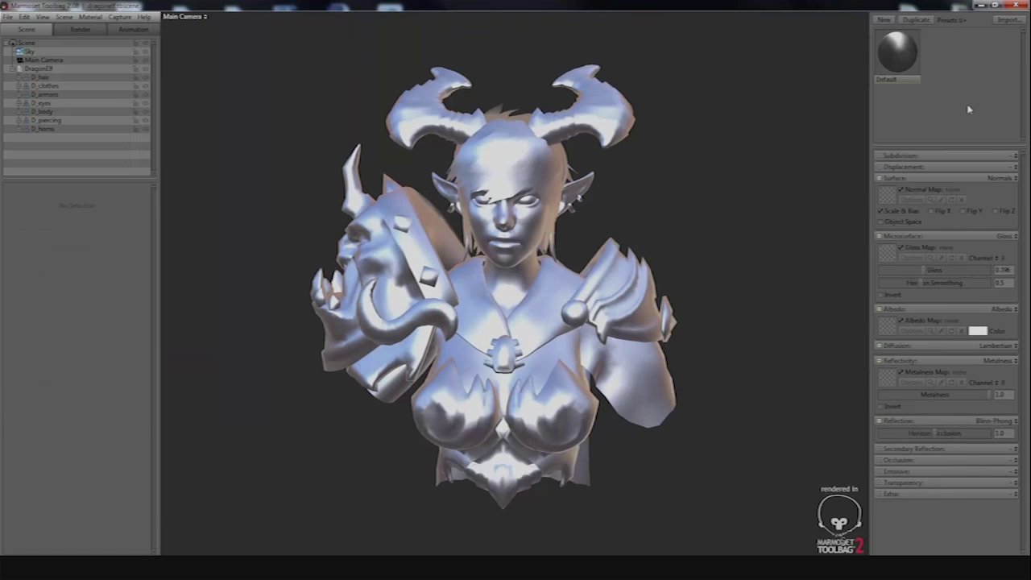
Create a new material named armor and assign it to the character's armor pieces
left_click(884, 20)
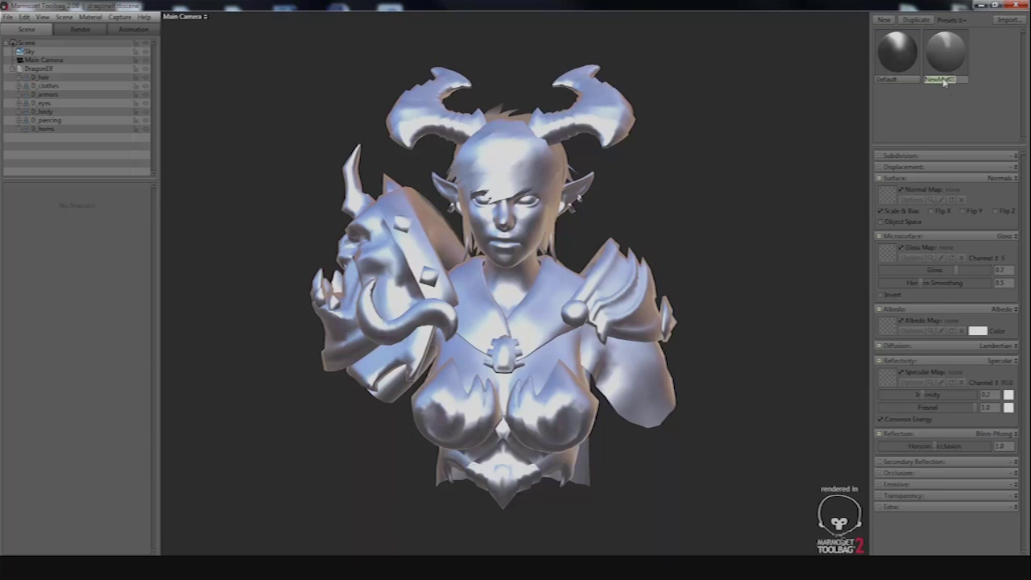
key("Return")
double_click(939, 79)
type("skin")
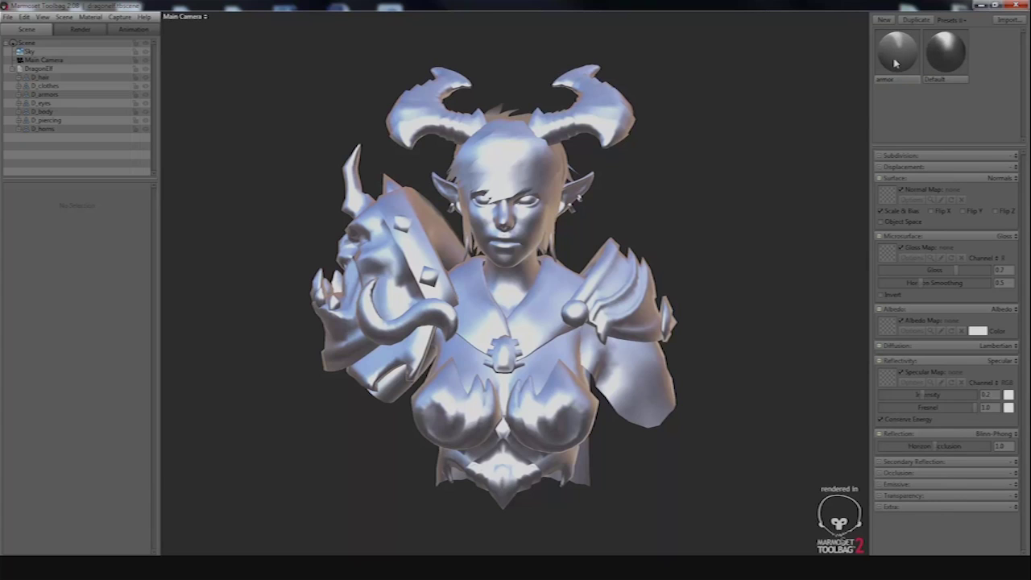
left_click_drag(900, 62, 645, 287)
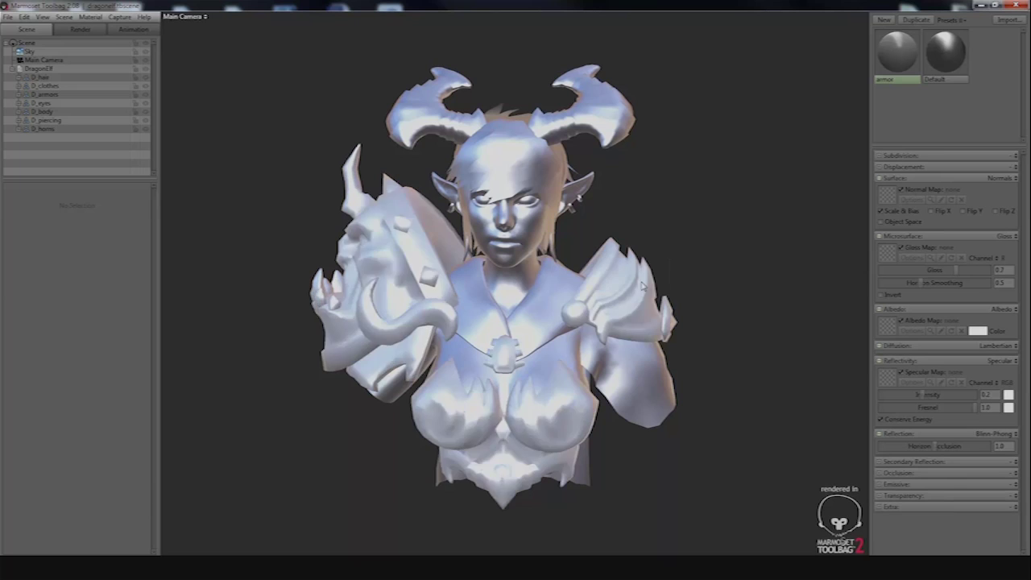
Try a dark red, hex 902121, and other albedo colors on the armor material, ending on pure white
left_click(976, 333)
left_click(275, 481)
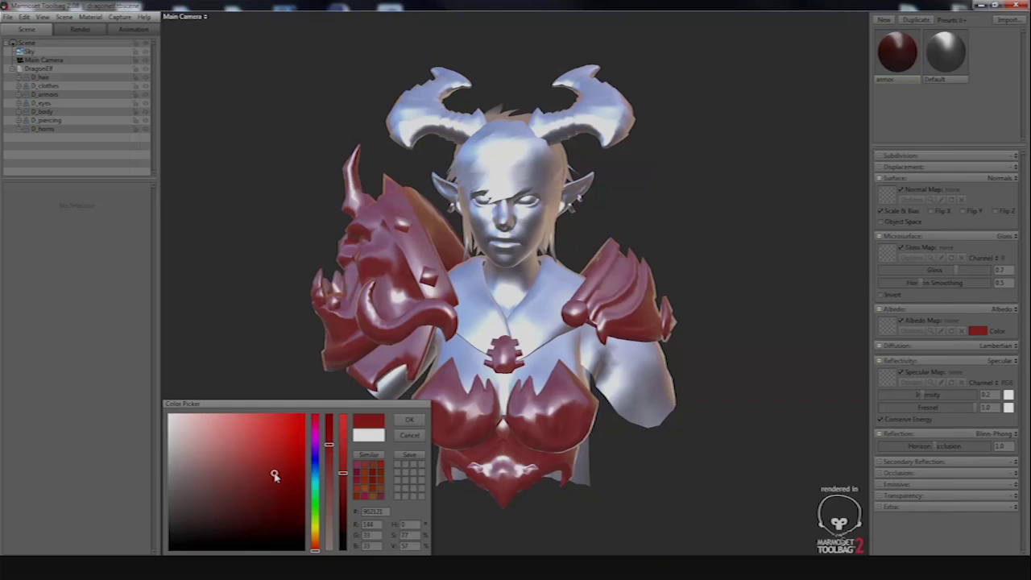
mouse_move(278, 461)
left_mouse_down()
mouse_move(279, 449)
mouse_move(287, 491)
mouse_move(237, 482)
left_mouse_up()
mouse_move(272, 538)
left_mouse_down()
mouse_move(293, 511)
mouse_move(280, 525)
mouse_move(167, 411)
left_mouse_up()
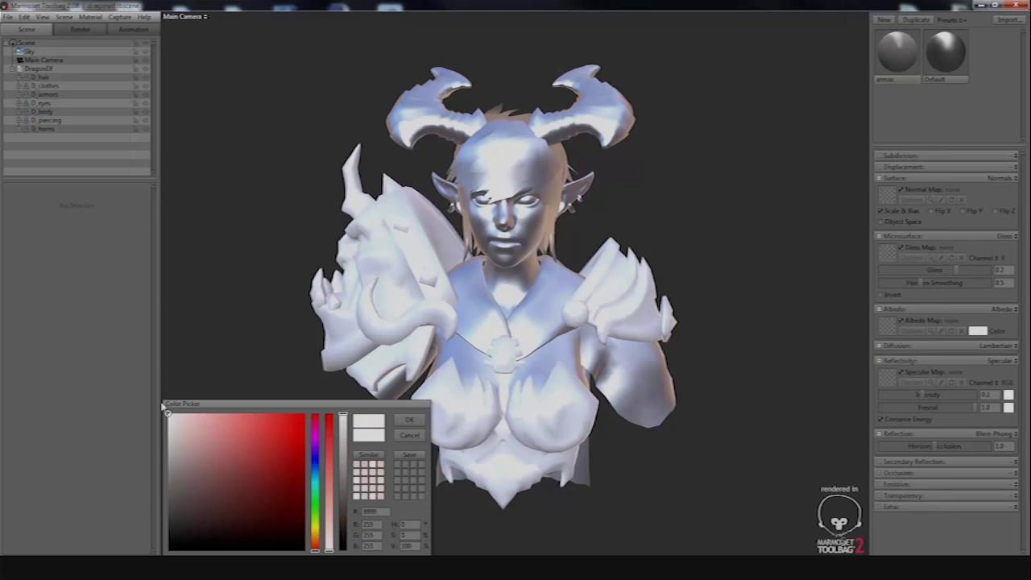
left_click(409, 420)
Load Uv_armor_Normal_OpenGL from Dragon Girl's Substance textures folder as the armor material's normal map
middle_click_drag(686, 269, 790, 283)
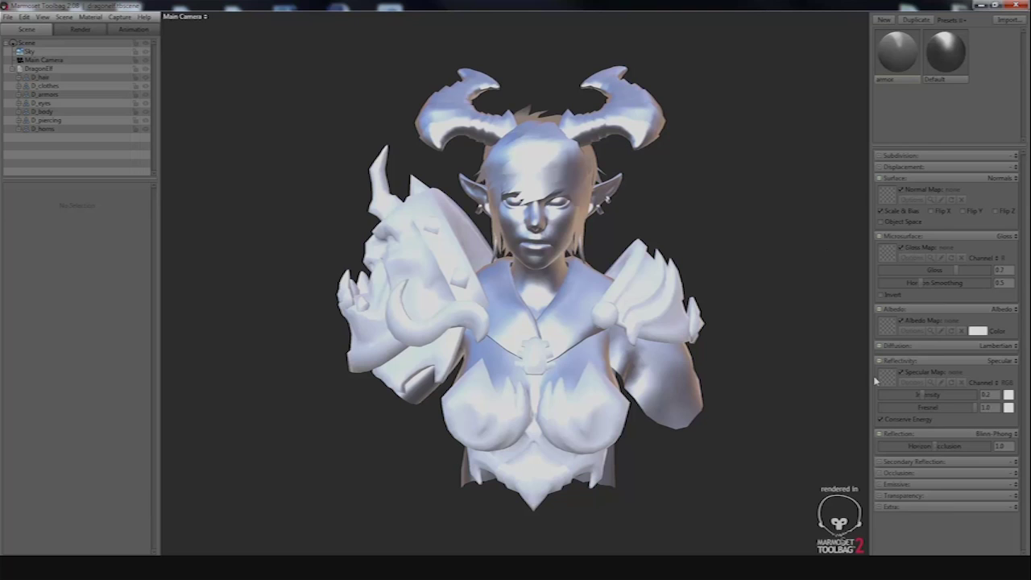
middle_click_drag(746, 265, 712, 286)
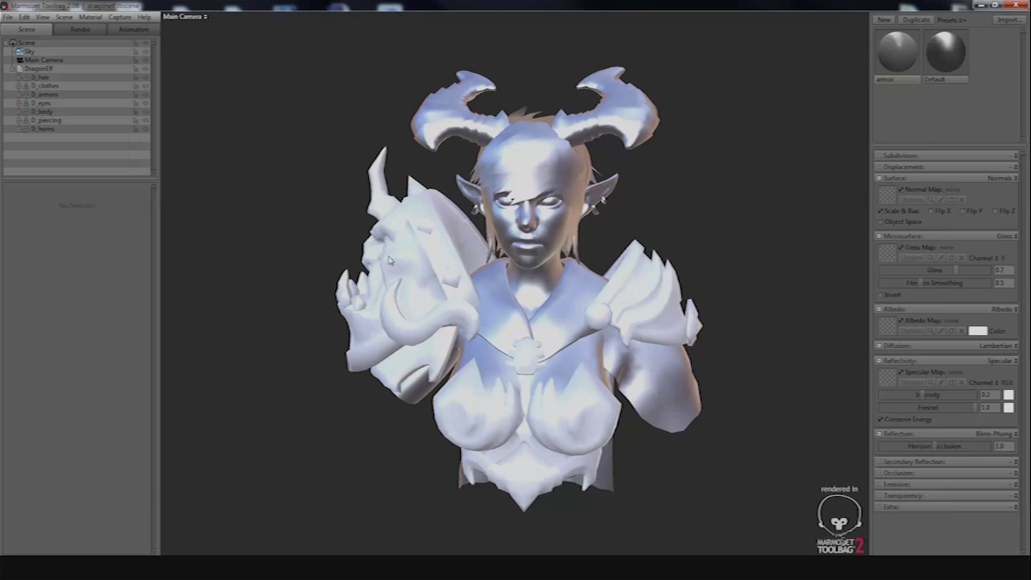
left_click_drag(392, 260, 776, 258)
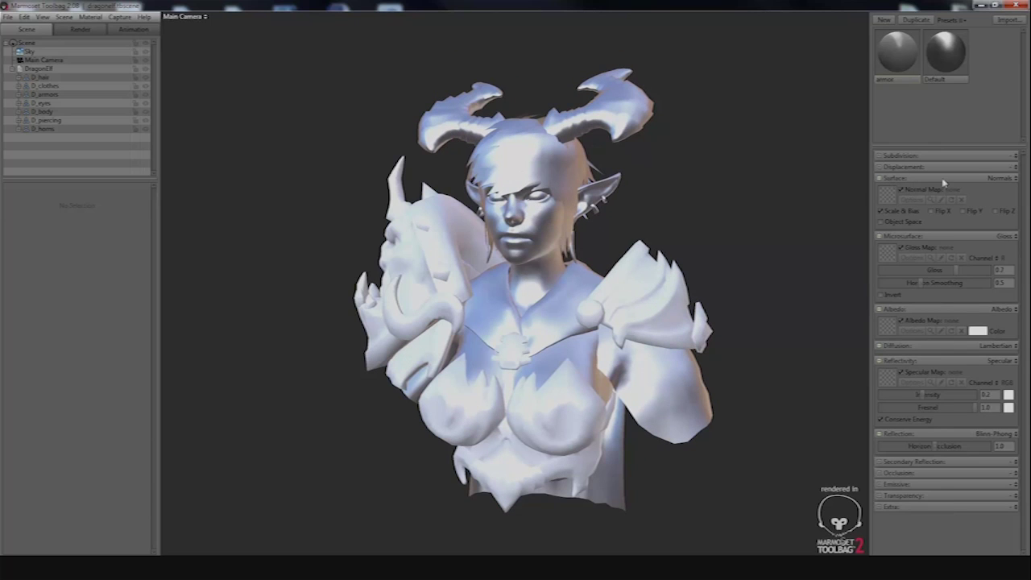
left_click(886, 199)
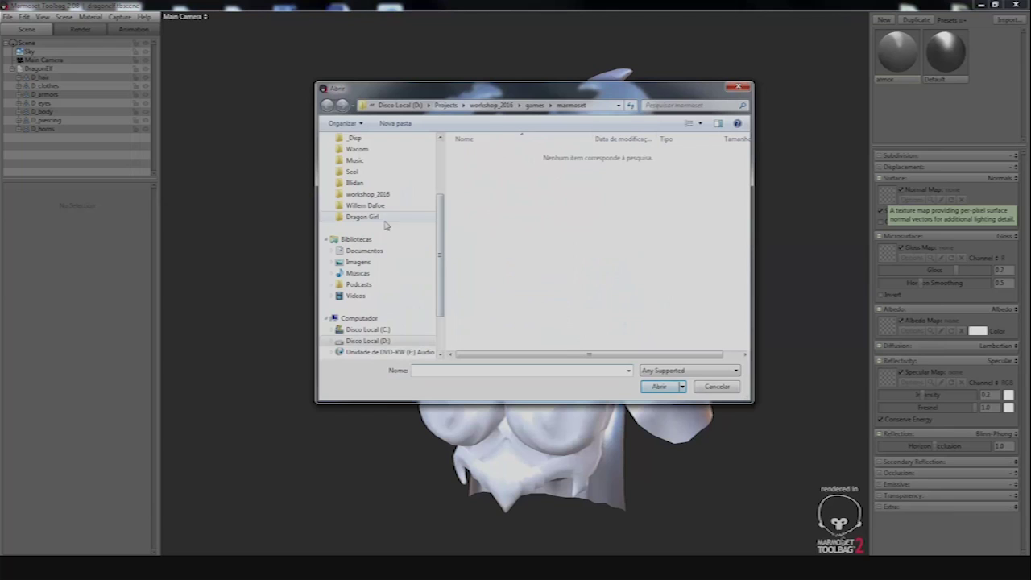
left_click(376, 221)
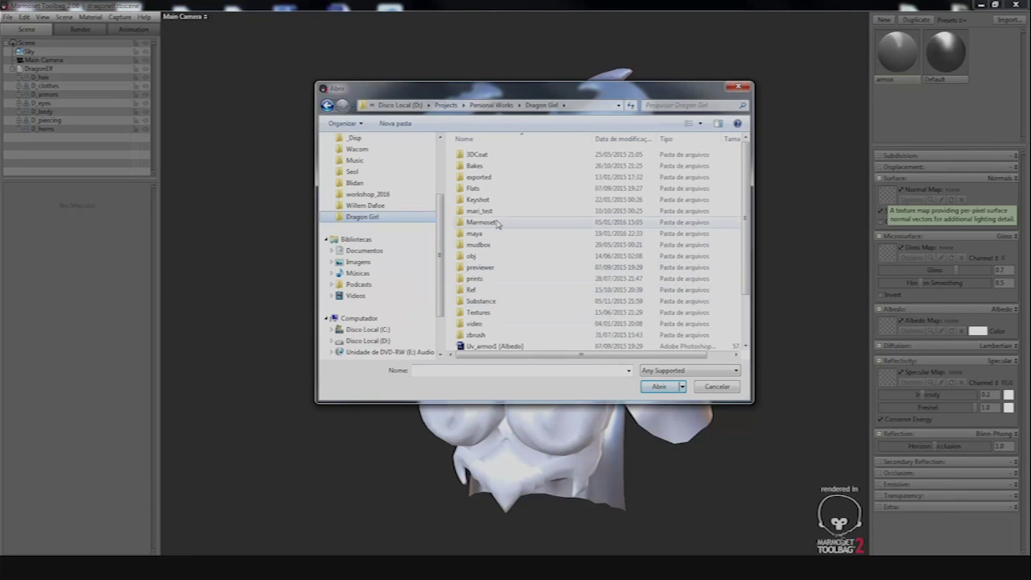
double_click(497, 223)
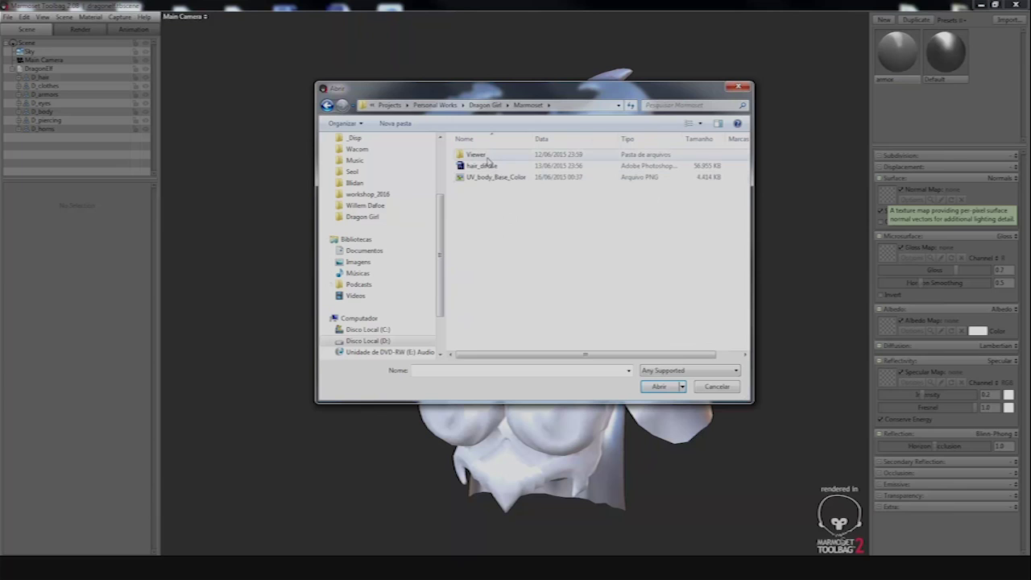
left_click(488, 108)
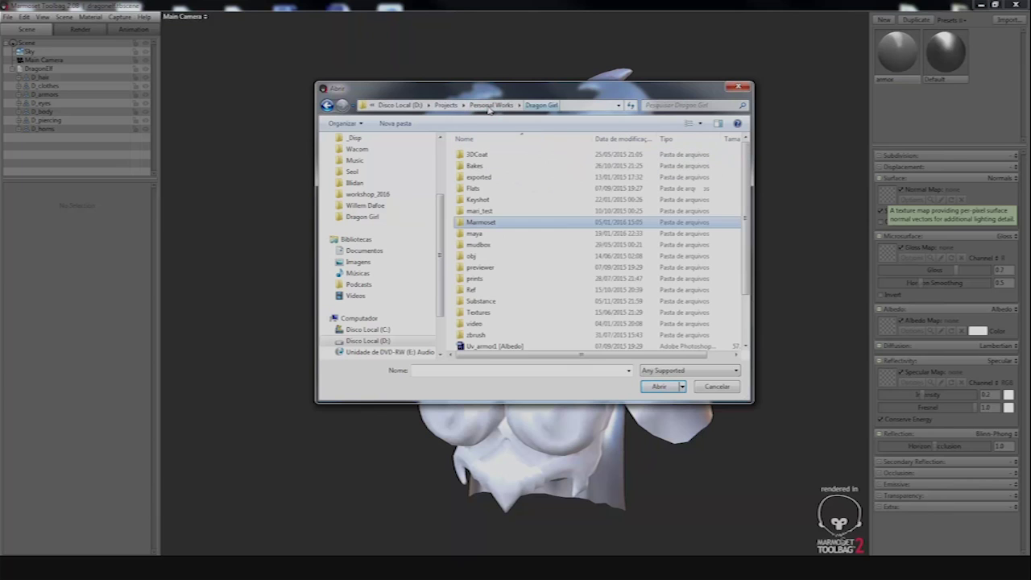
double_click(487, 302)
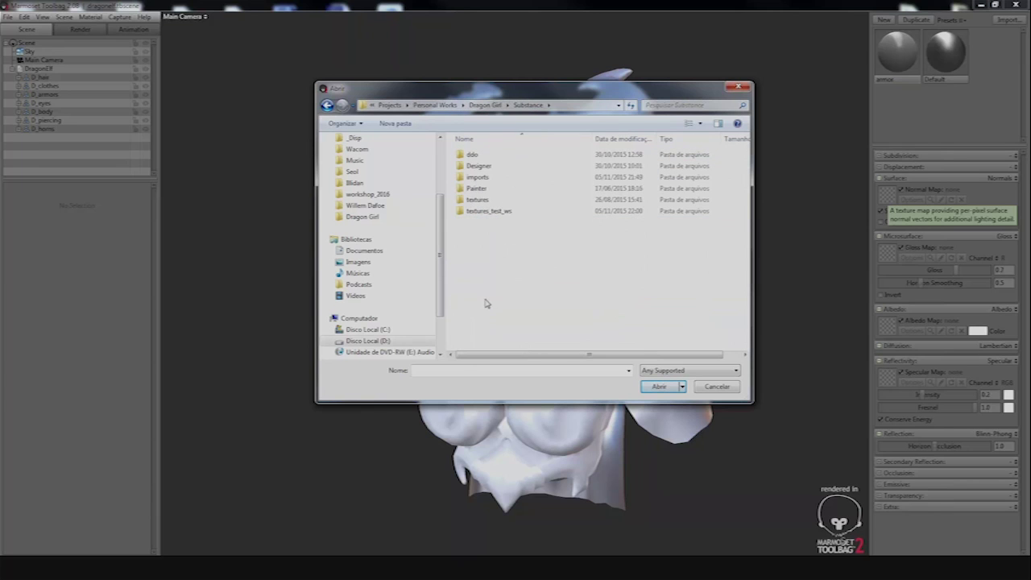
double_click(477, 200)
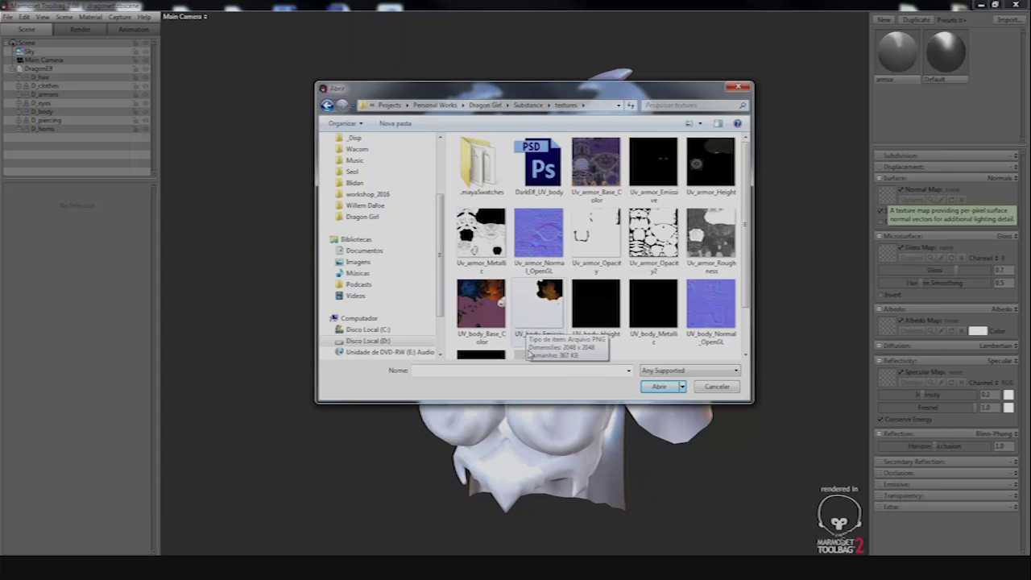
left_click(544, 248)
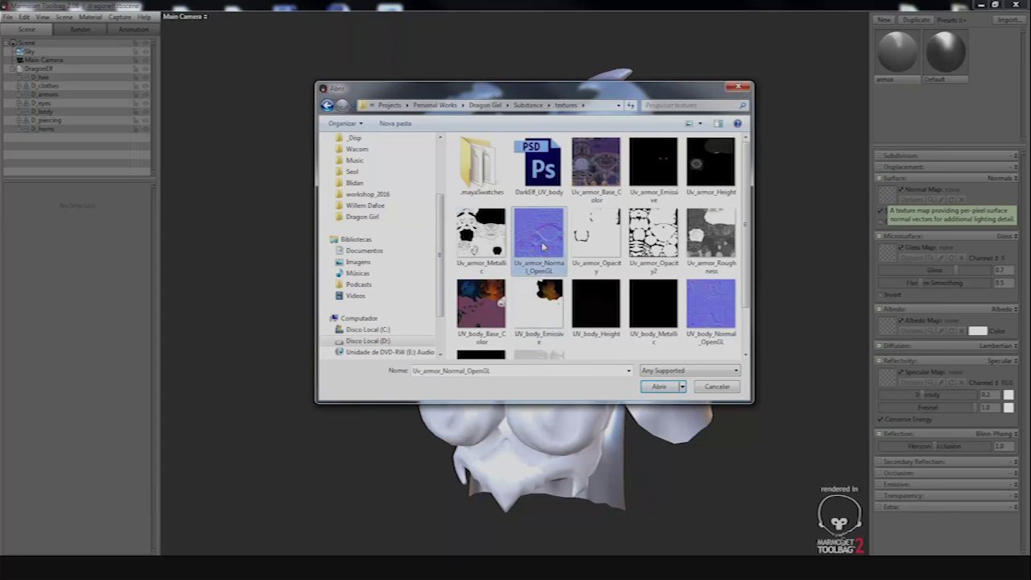
scroll(544, 247, "down", 1)
key("Return")
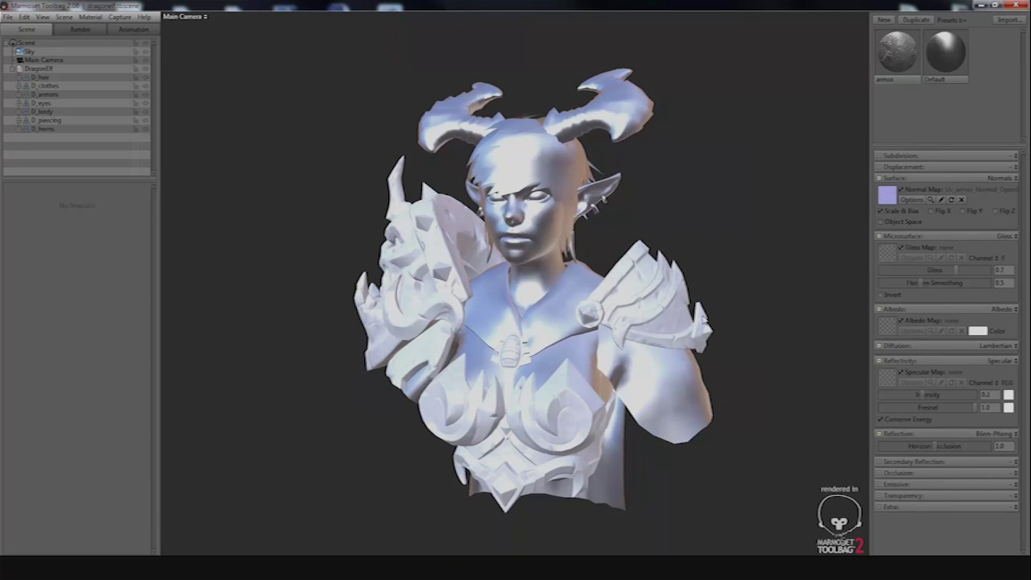
Load Uv_armor_Base_Color as the armor material's albedo map and check the armor from the front
left_click(889, 331)
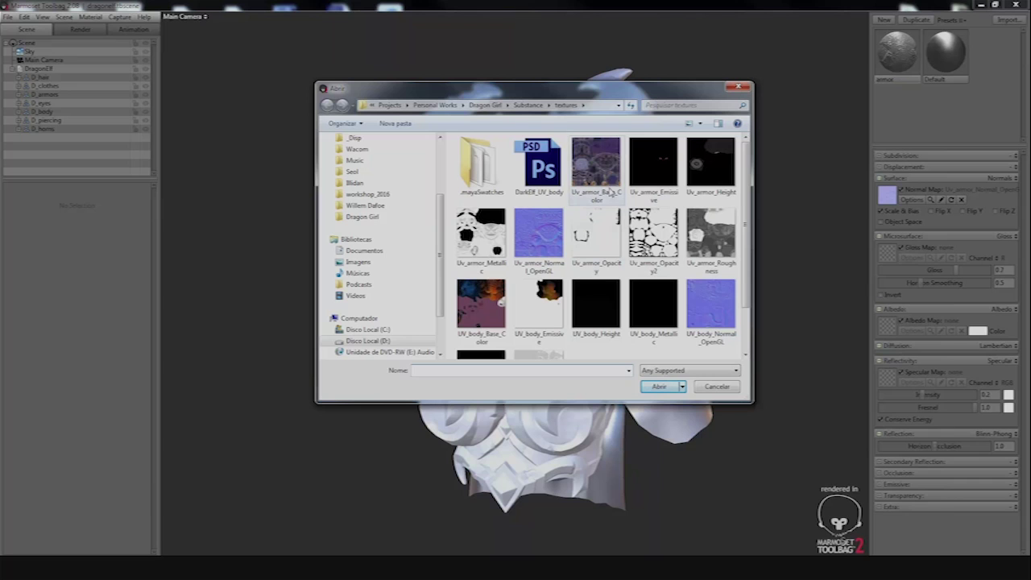
double_click(602, 171)
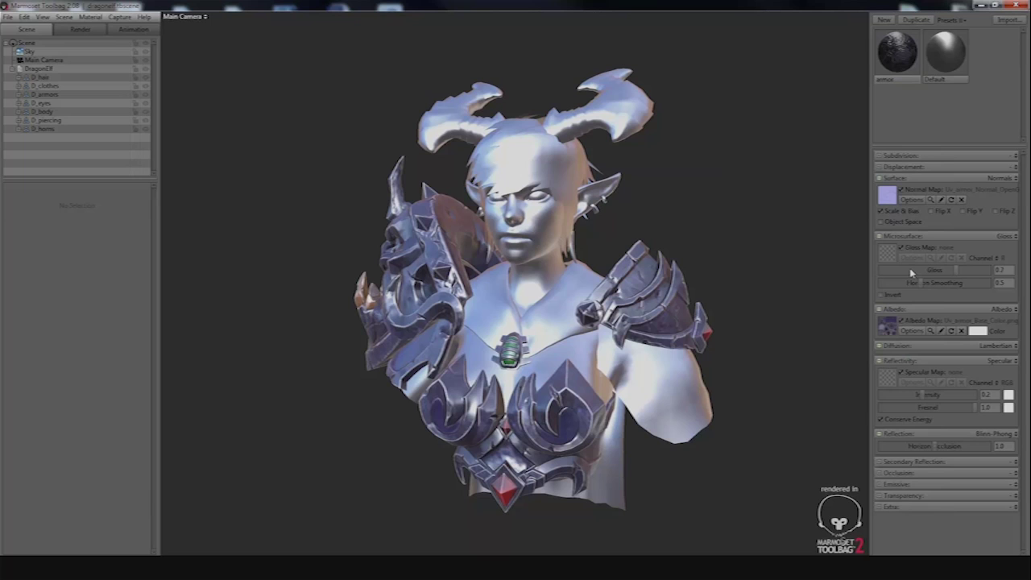
left_click_drag(627, 314, 651, 314)
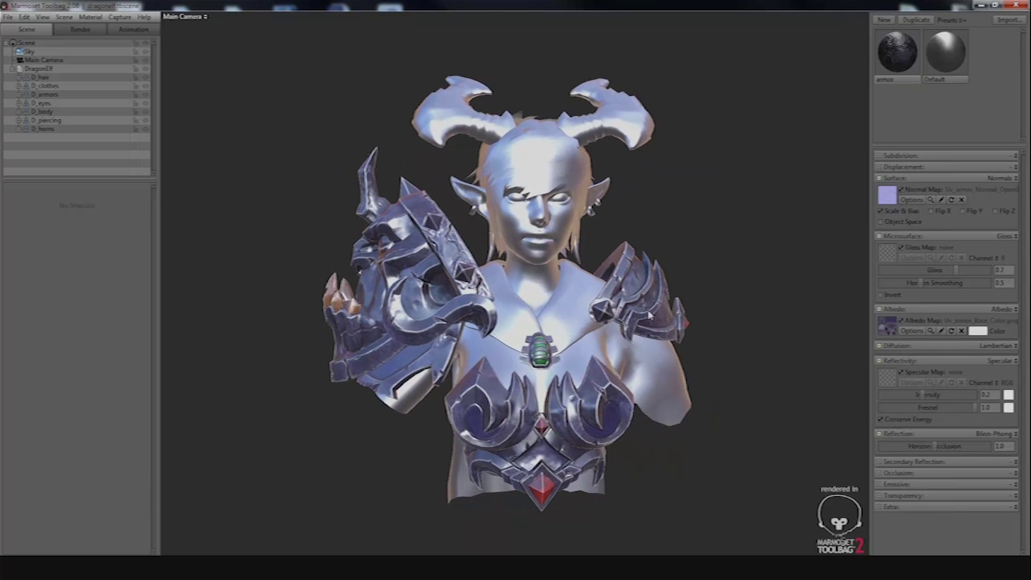
left_click_drag(718, 302, 727, 303)
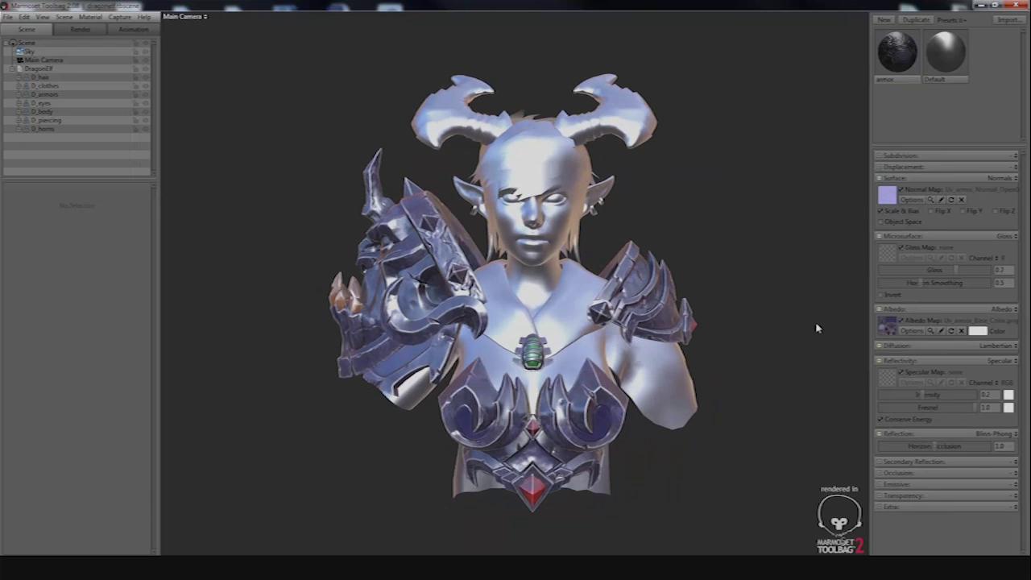
Switch the armor material's reflectivity to Metalness and load Uv_armor_Metallic as its metalness map
left_click(1003, 363)
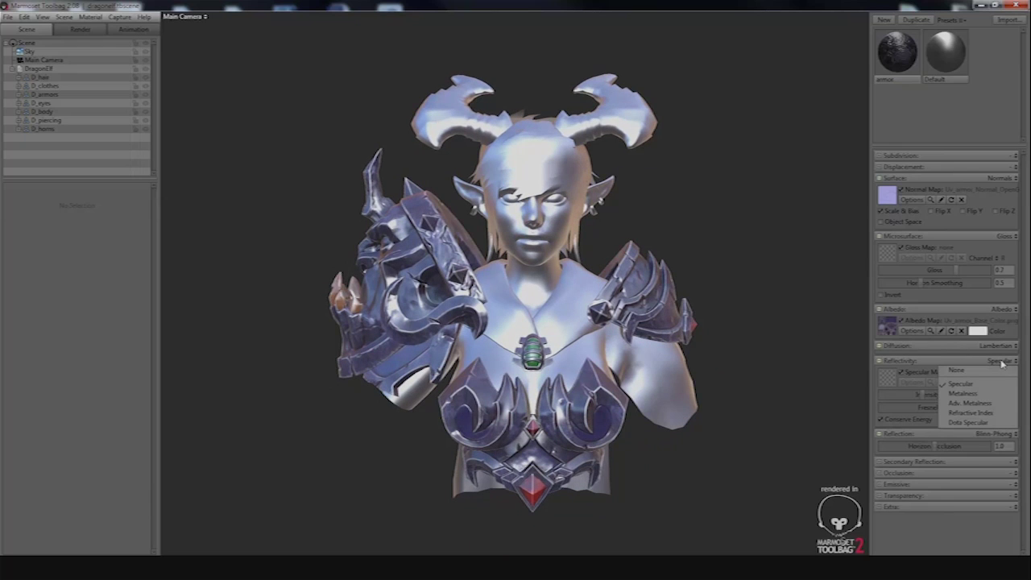
left_click(965, 394)
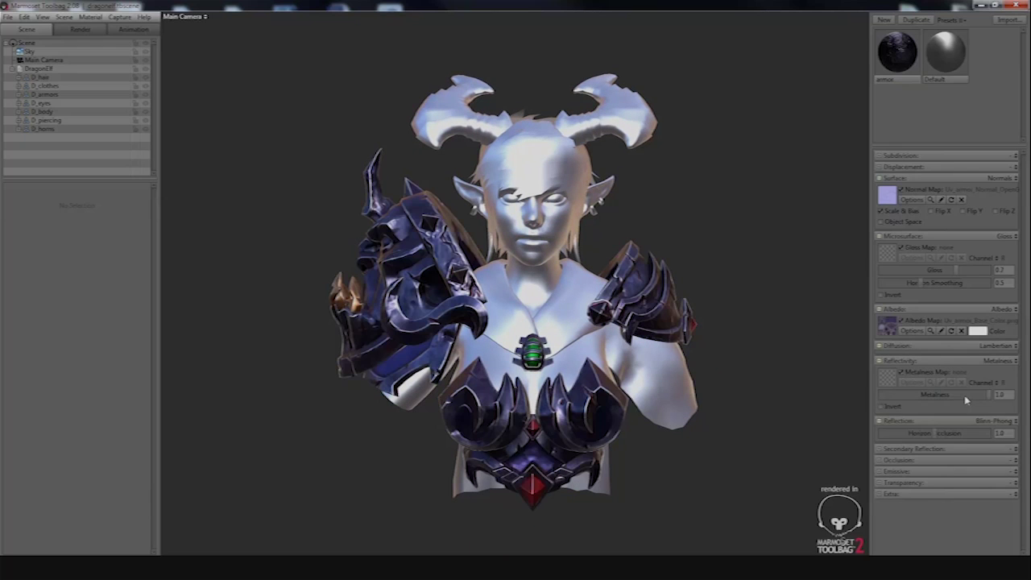
left_click(890, 387)
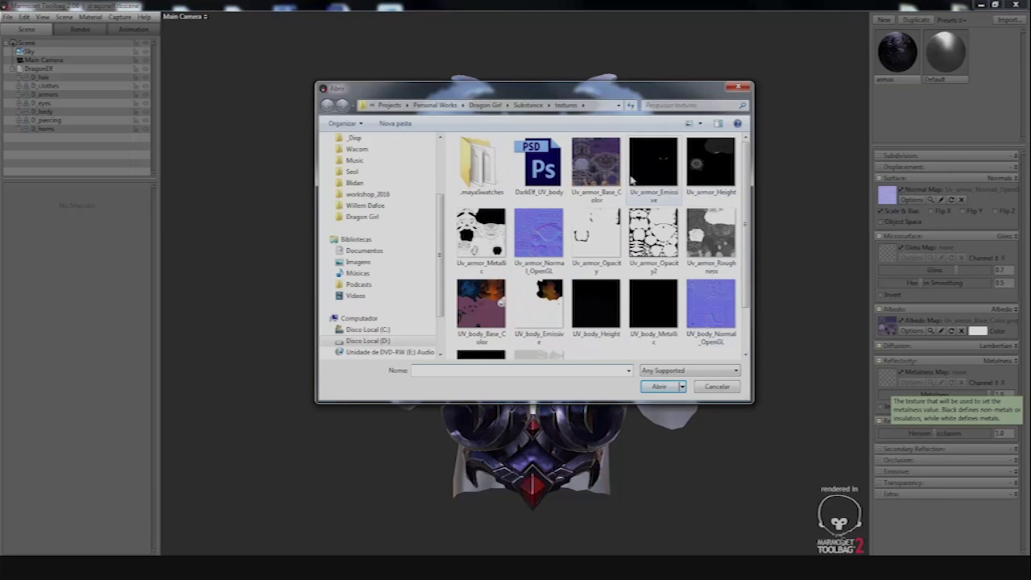
double_click(489, 235)
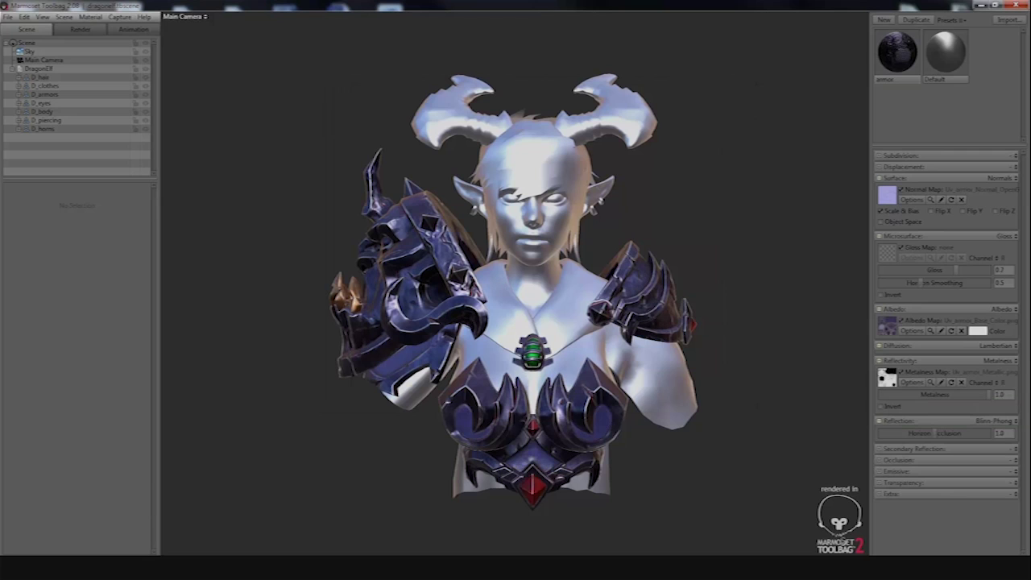
left_click_drag(637, 379, 645, 384)
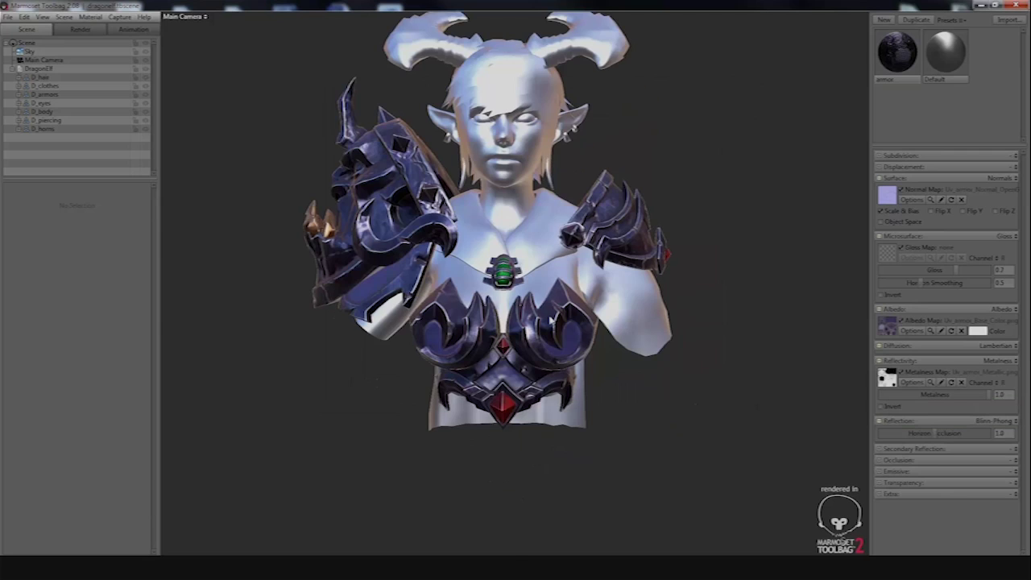
scroll(644, 383, "up", 5)
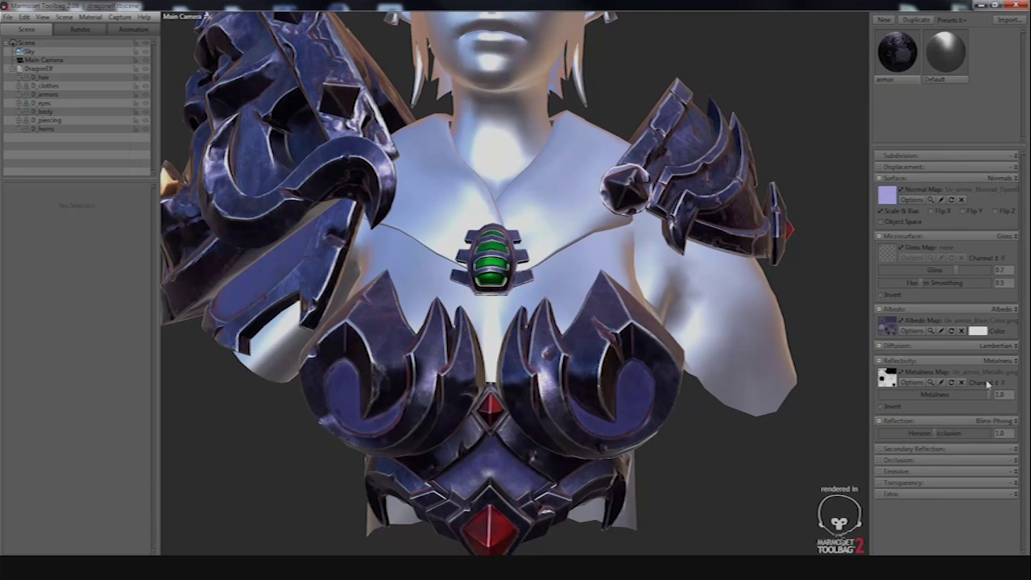
Remove the metalness map from the armor material and inspect the armor's reflections from the front and side
left_click(962, 382)
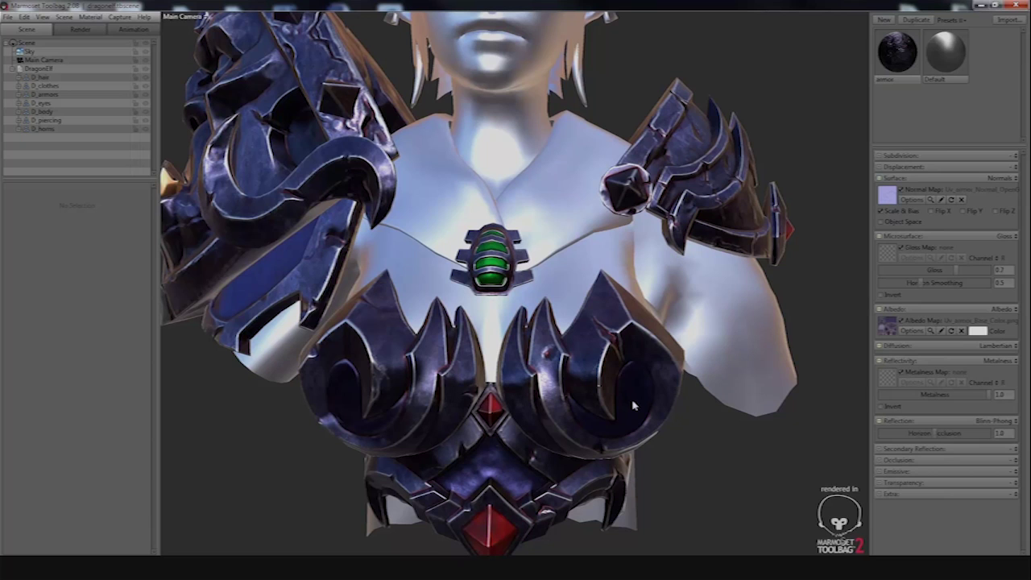
left_click_drag(642, 407, 652, 369)
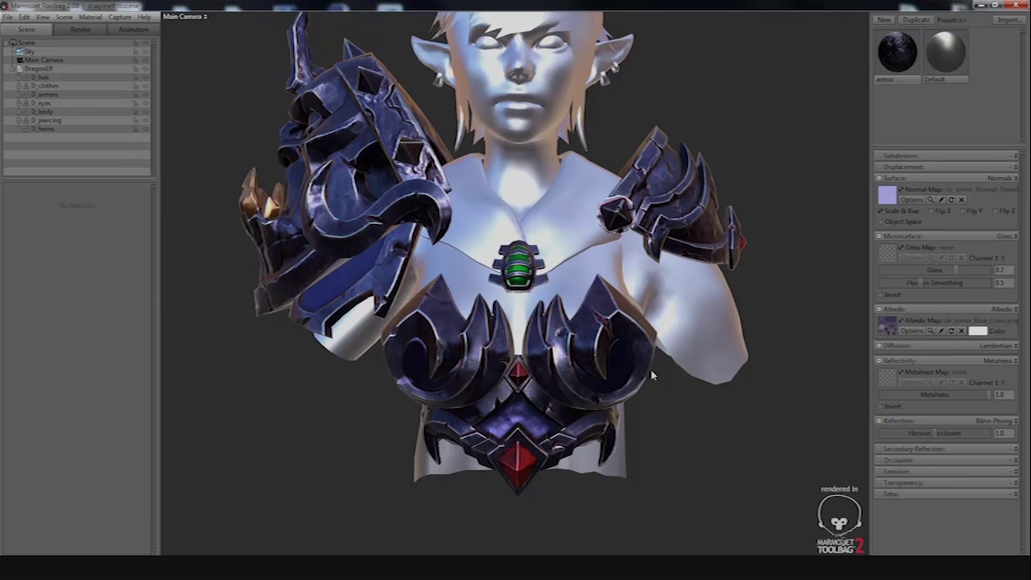
left_click_drag(605, 373, 620, 376, "shift")
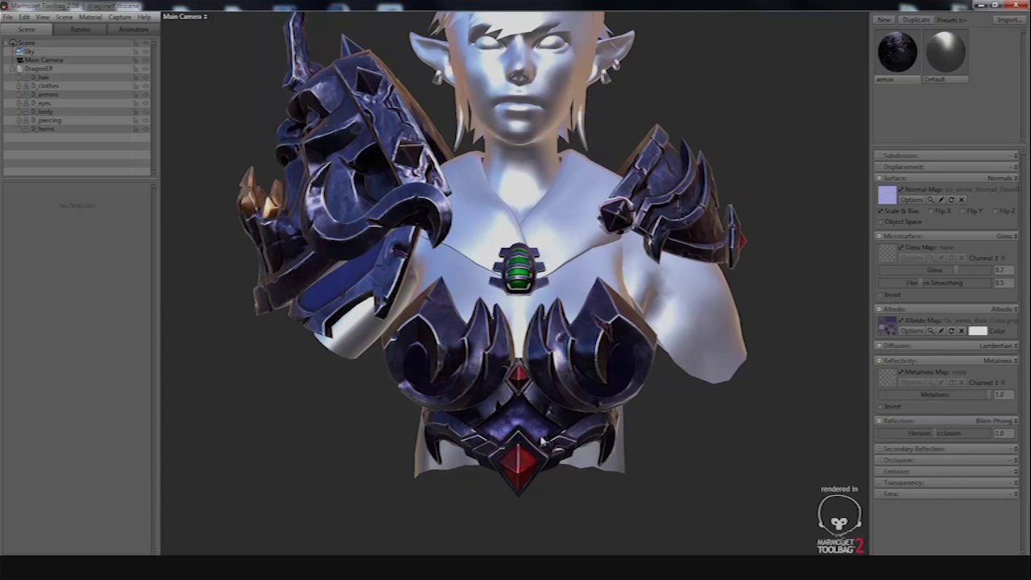
left_click_drag(541, 442, 732, 327)
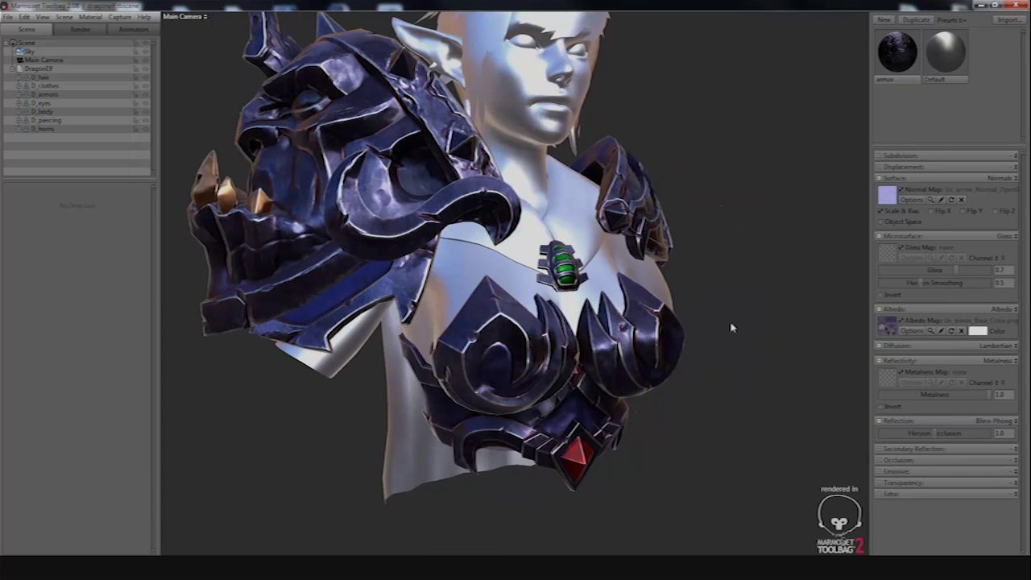
left_click_drag(339, 279, 390, 292)
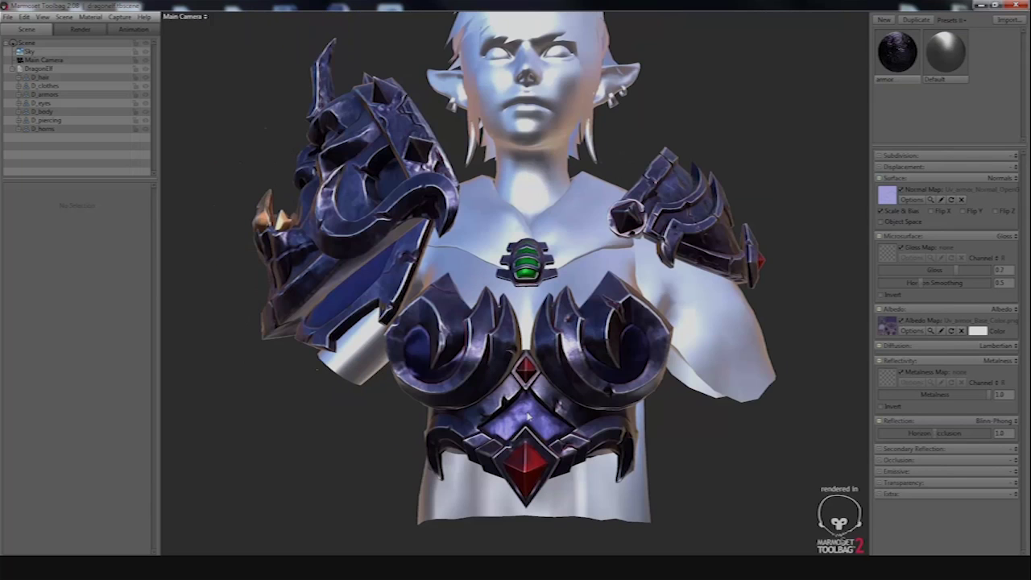
Preview the Uv_armor_Metallic texture in the image viewer and load it as the armor material's metalness map
left_click_drag(625, 312, 525, 412)
left_click_drag(494, 445, 551, 434)
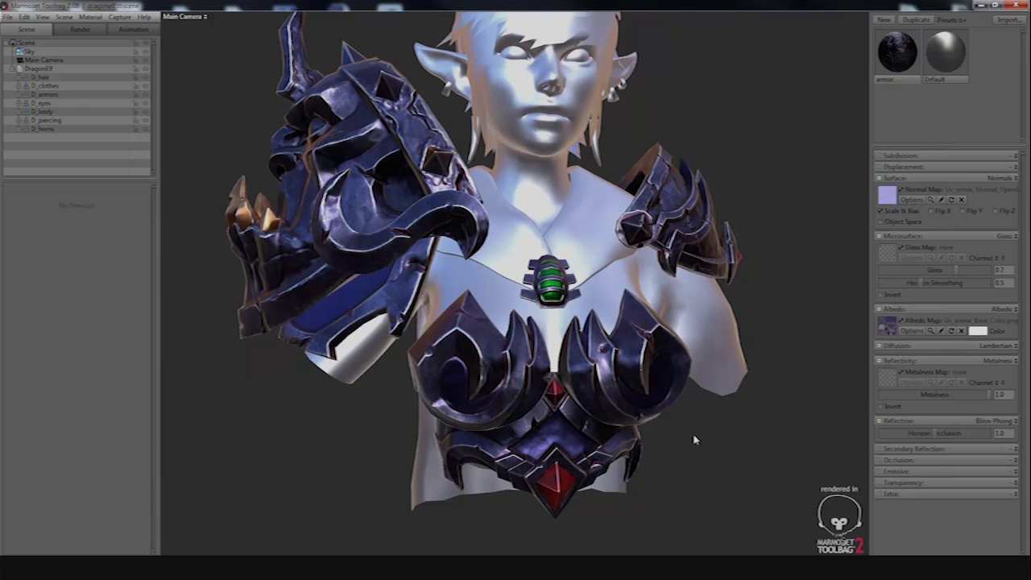
left_click_drag(693, 437, 658, 377)
left_click_drag(516, 390, 510, 362)
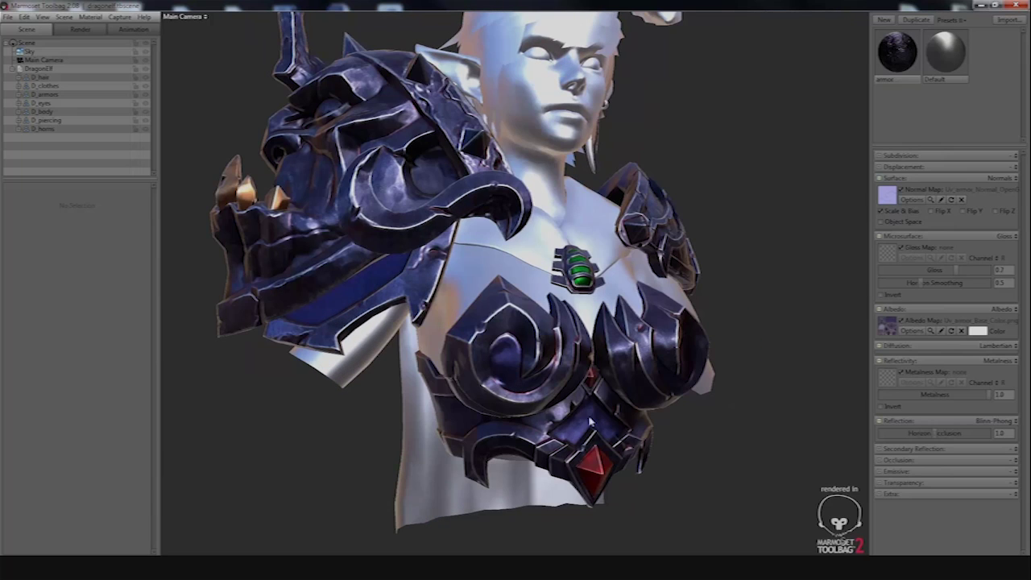
left_click_drag(512, 456, 548, 447)
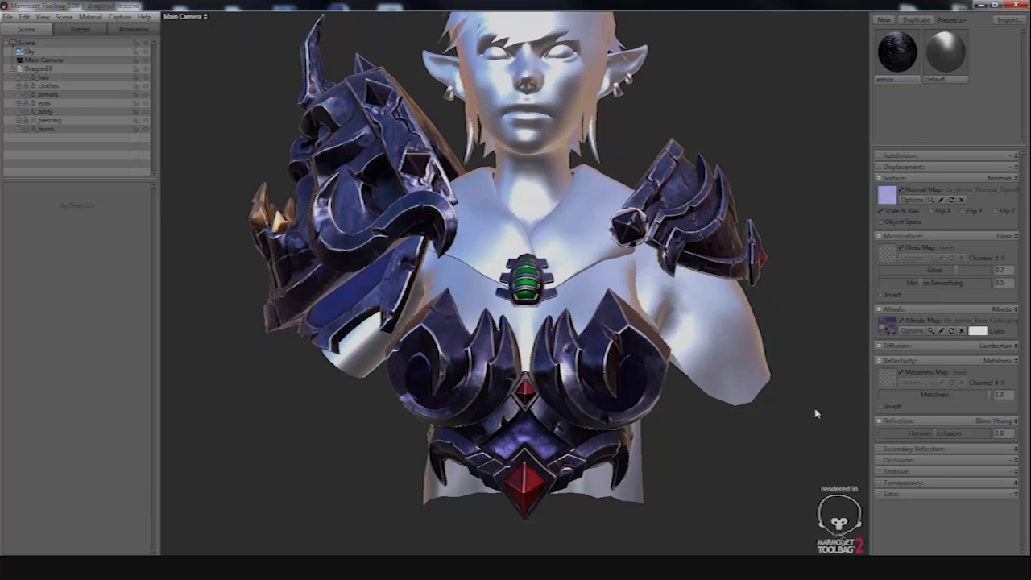
left_click(889, 379)
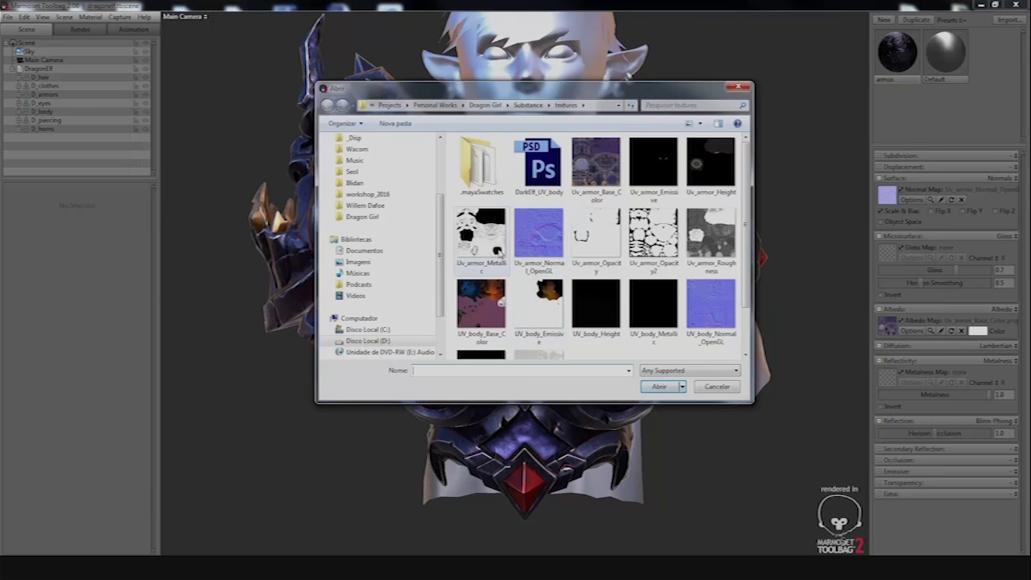
right_click(489, 234)
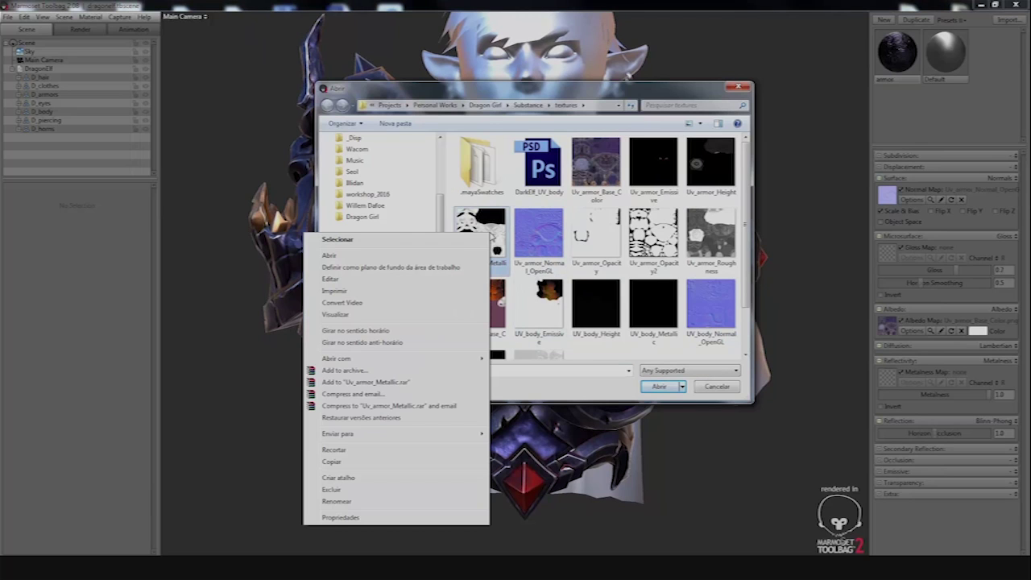
left_click(337, 315)
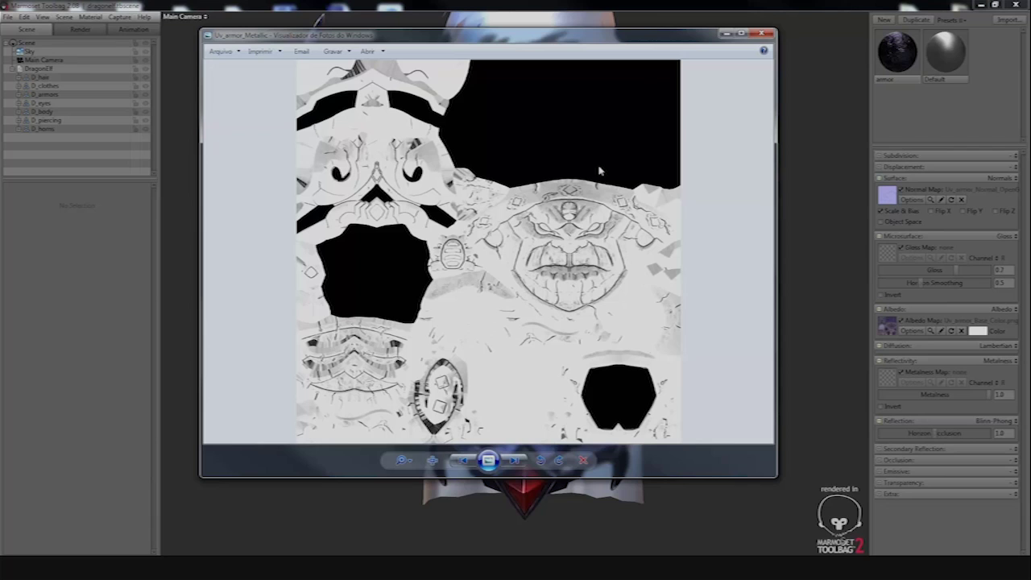
left_click(766, 34)
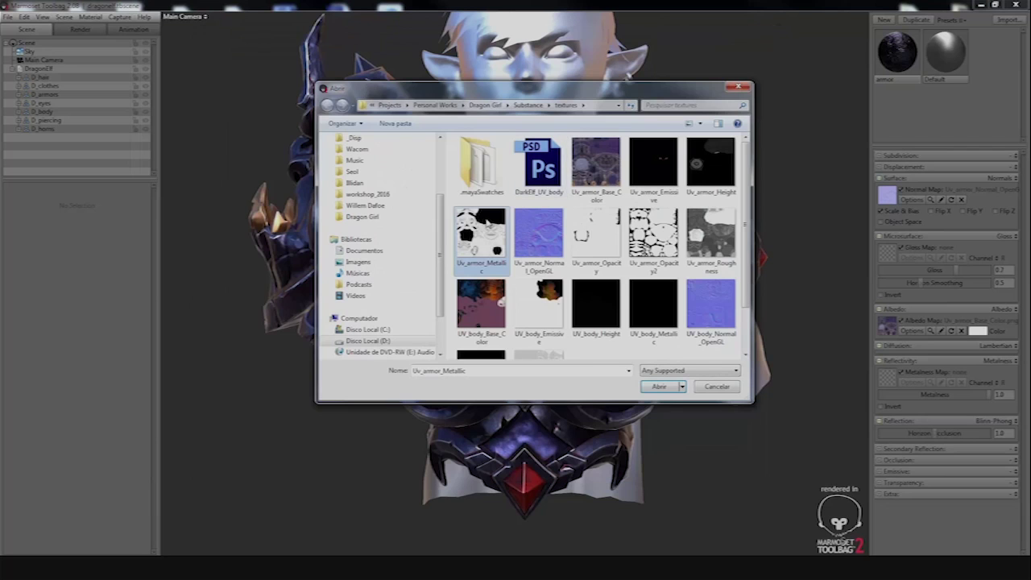
double_click(488, 223)
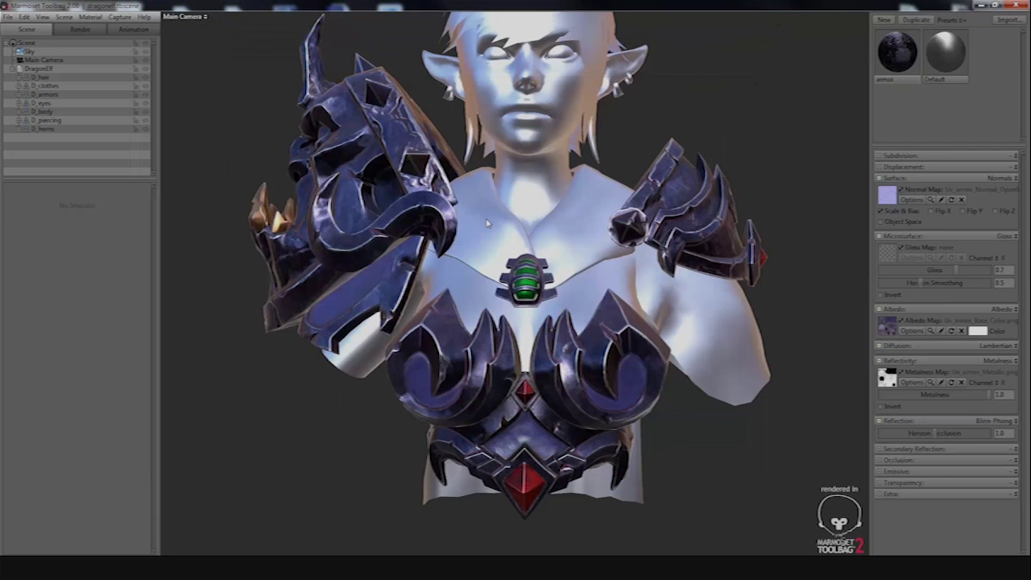
Examine how the metalness map affects the armor's reflections from the front, above and side
left_click_drag(568, 395, 383, 292)
left_click(584, 401)
left_click_drag(508, 377, 560, 385)
left_click(715, 436)
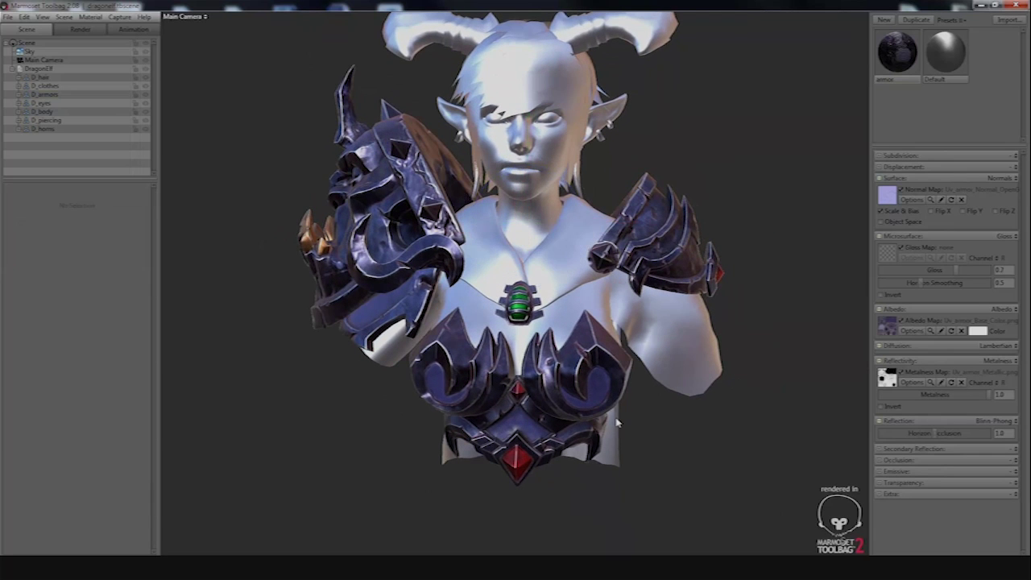
middle_click_drag(544, 406, 574, 439)
left_click_drag(574, 439, 570, 411)
left_click_drag(617, 364, 640, 366)
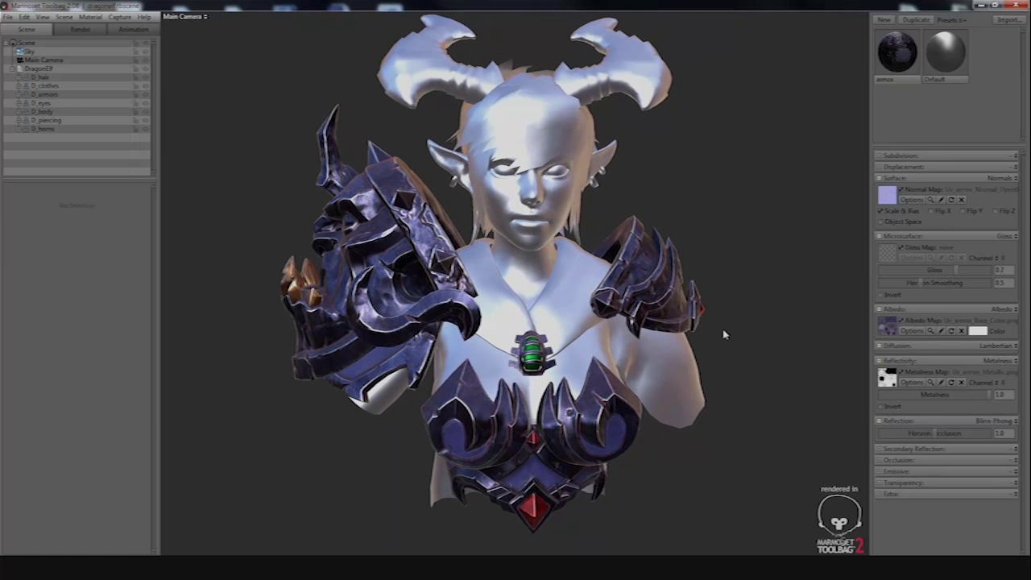
left_click_drag(639, 283, 532, 347)
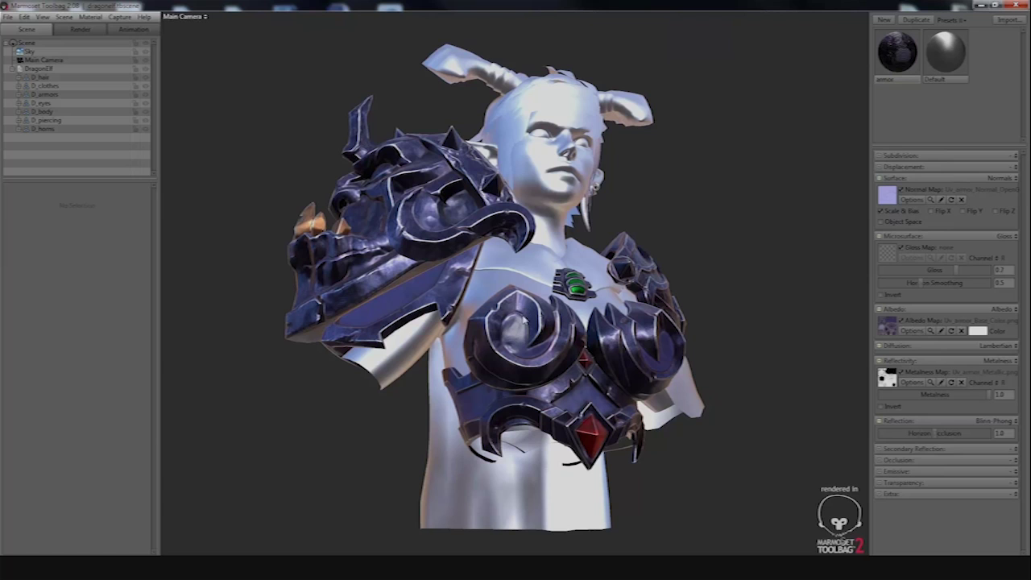
Set the armor material's gloss to 1.0 and load Uv_armor_Roughness as its gloss map
left_click_drag(516, 313, 506, 333)
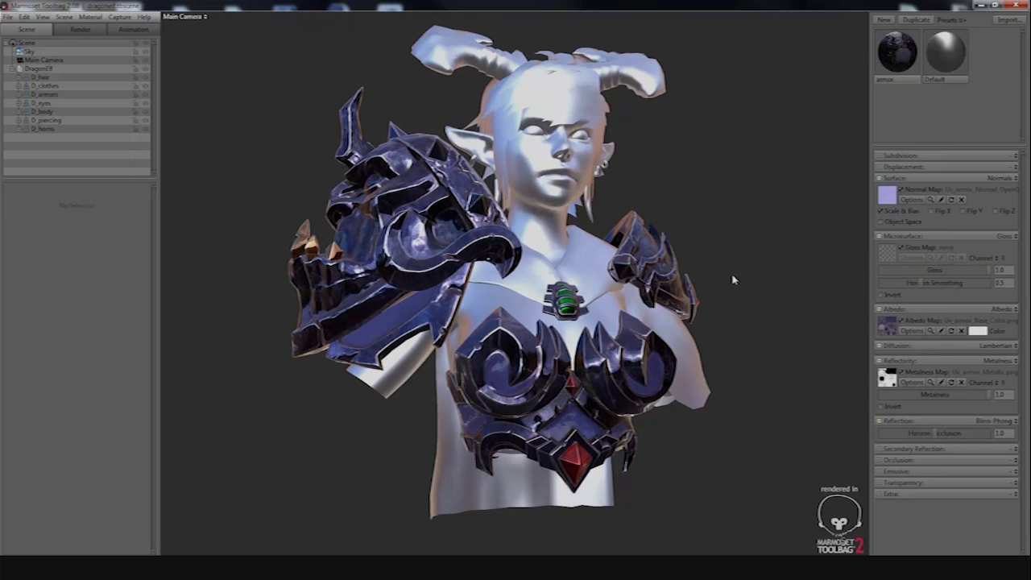
mouse_move(732, 281)
left_mouse_down()
mouse_move(714, 295)
mouse_move(730, 290)
left_mouse_up()
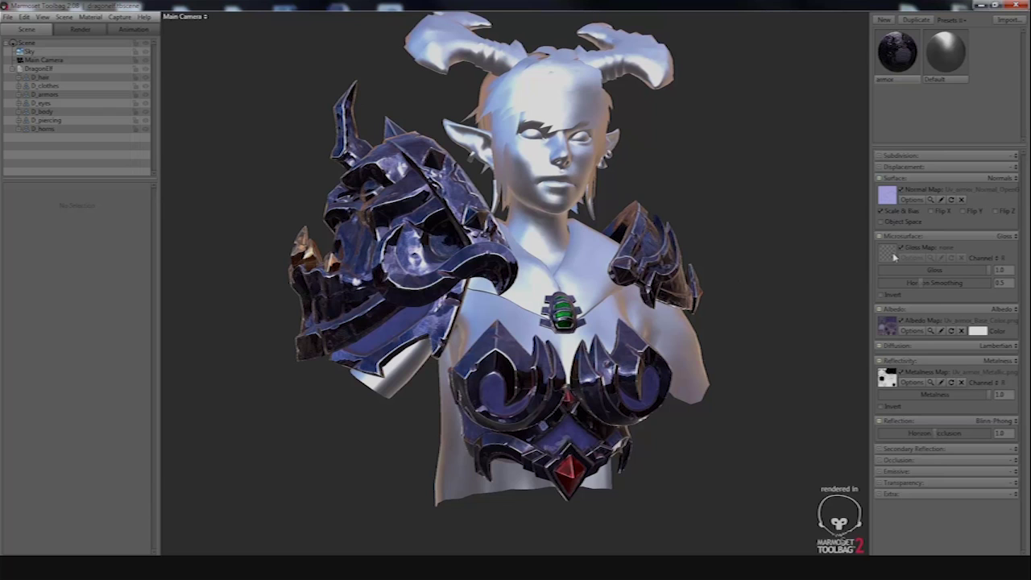
left_click(888, 255)
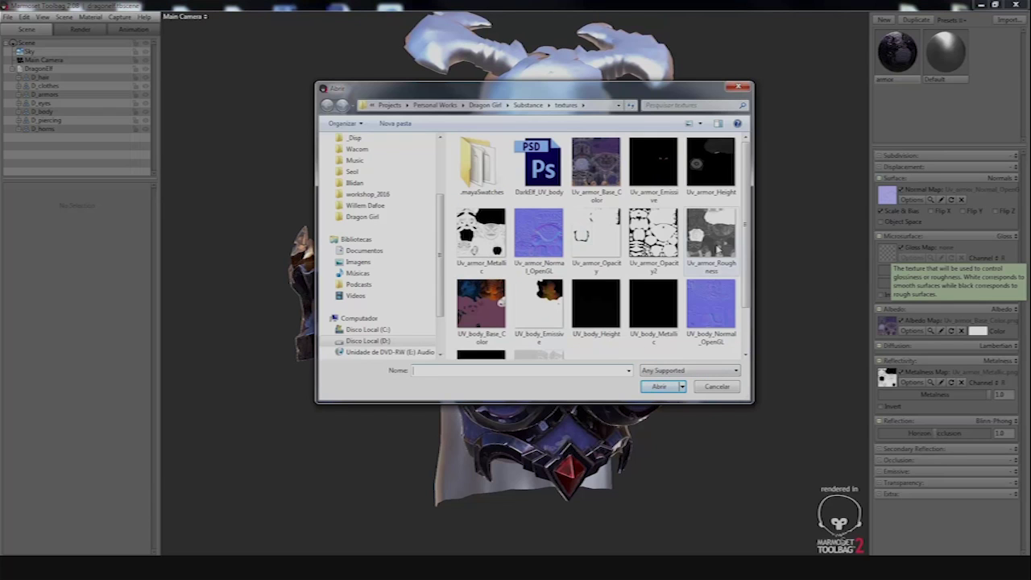
double_click(712, 235)
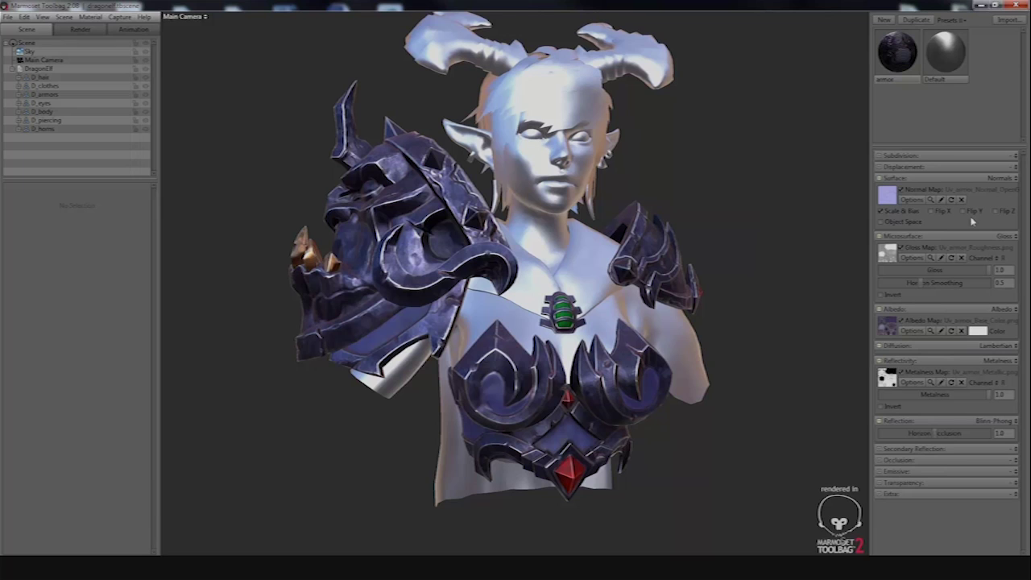
Invert the armor material's gloss map and check the armor's highlights from several angles
left_click(881, 295)
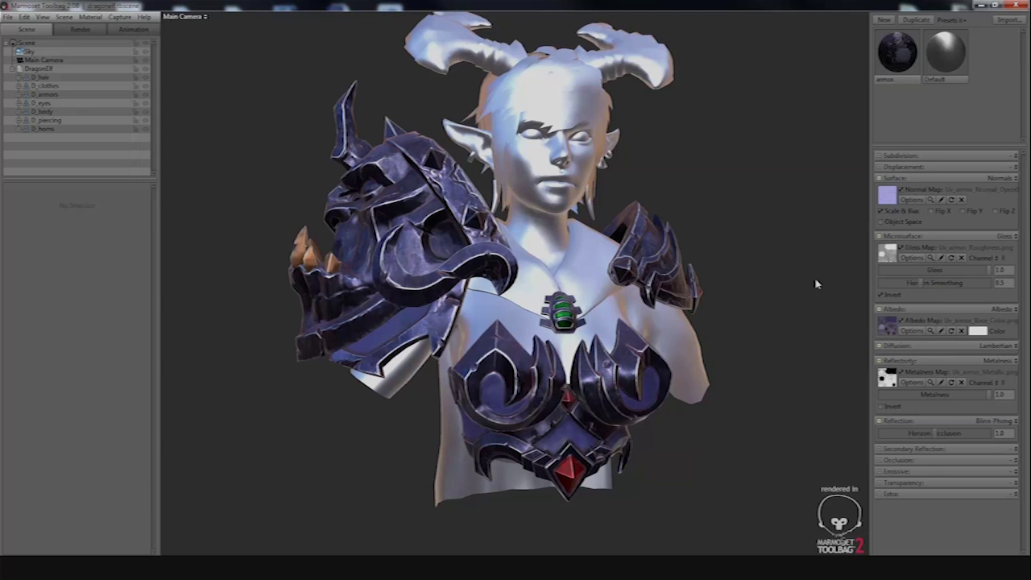
left_click_drag(670, 277, 564, 326)
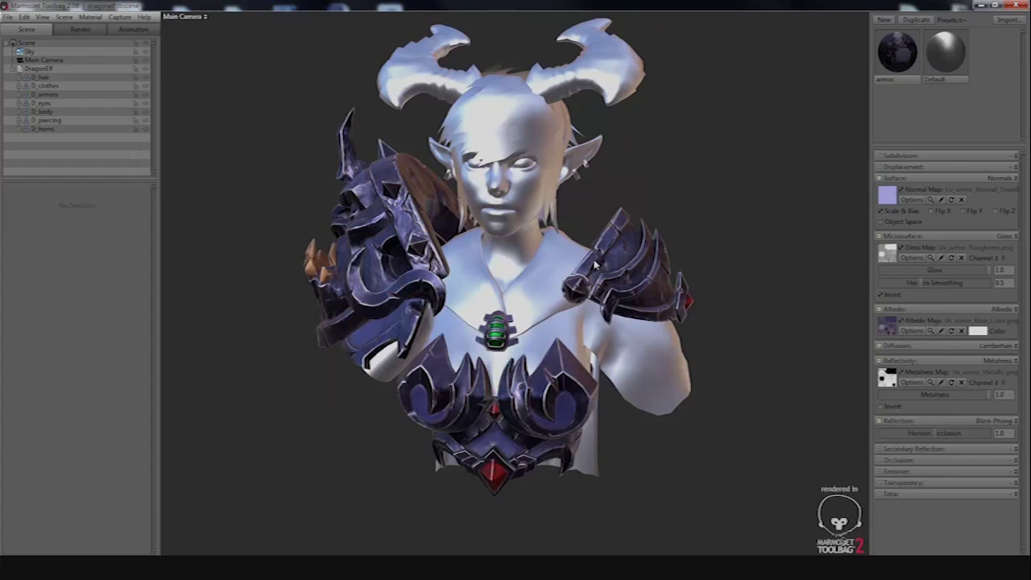
left_click_drag(625, 264, 613, 251)
left_click_drag(549, 262, 634, 253)
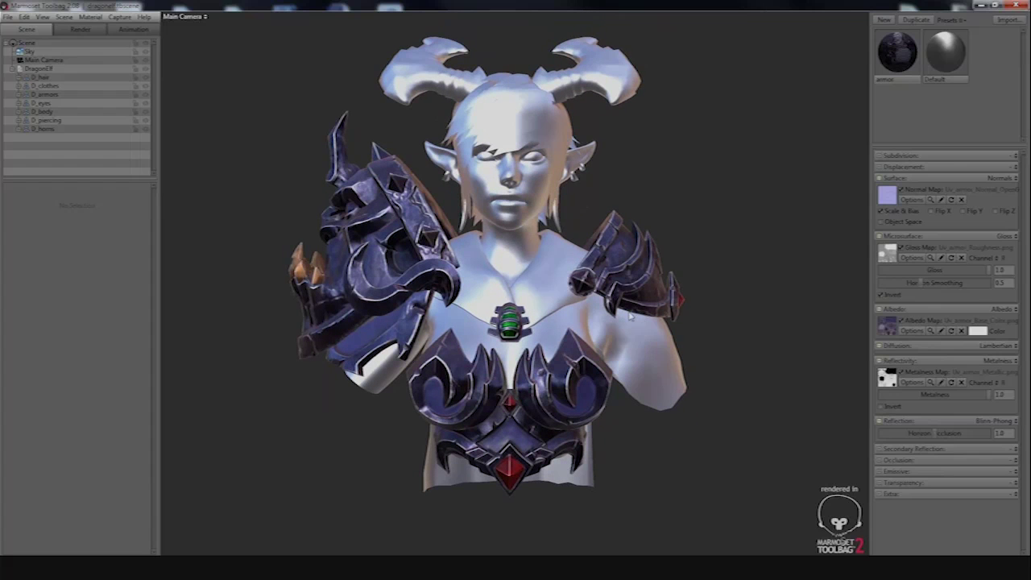
left_click_drag(636, 318, 593, 334)
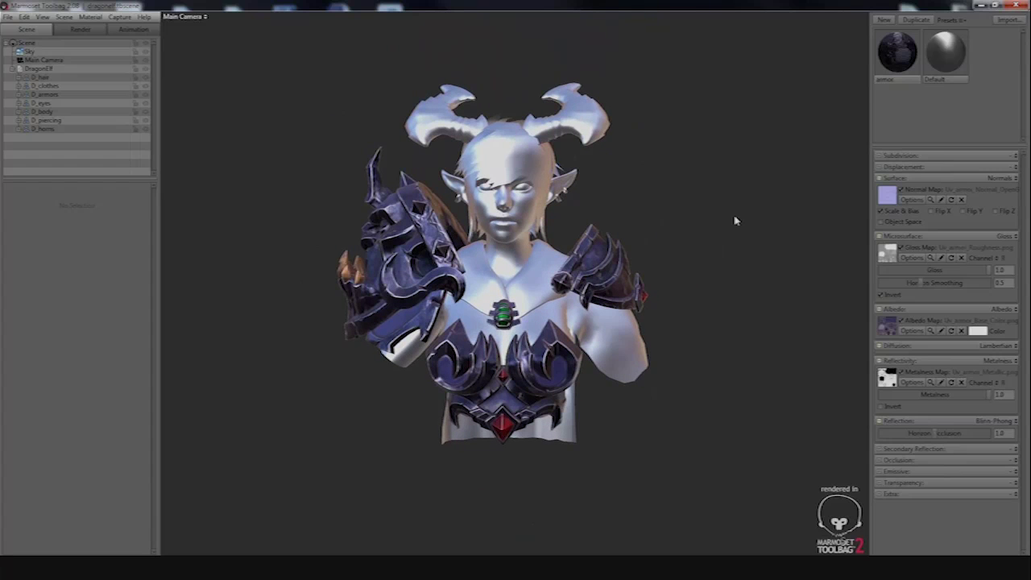
Duplicate the armor material and rename the copy as fabric
left_click(900, 62)
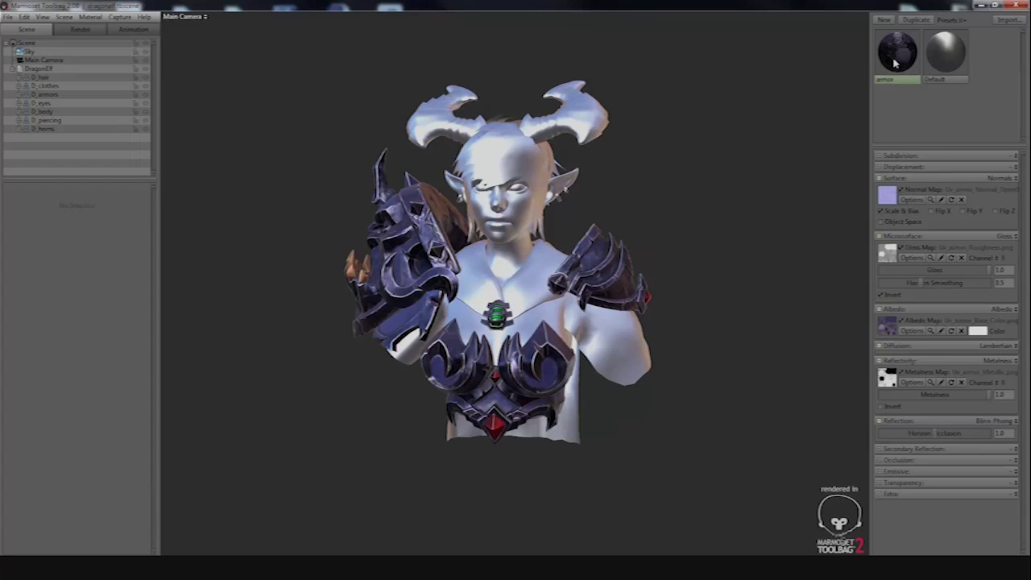
left_click(916, 19)
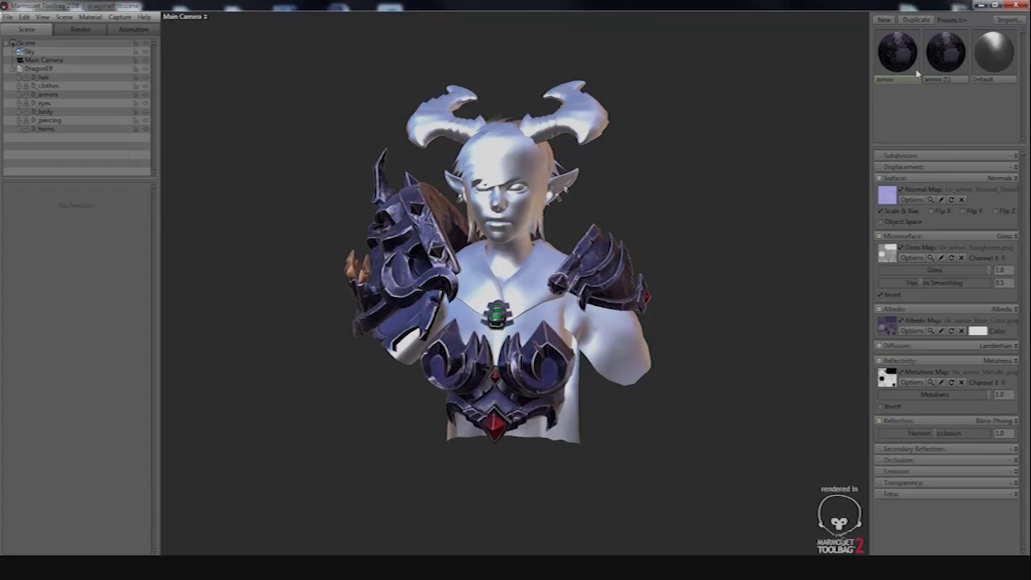
left_click(947, 81)
type("haic")
key("Return")
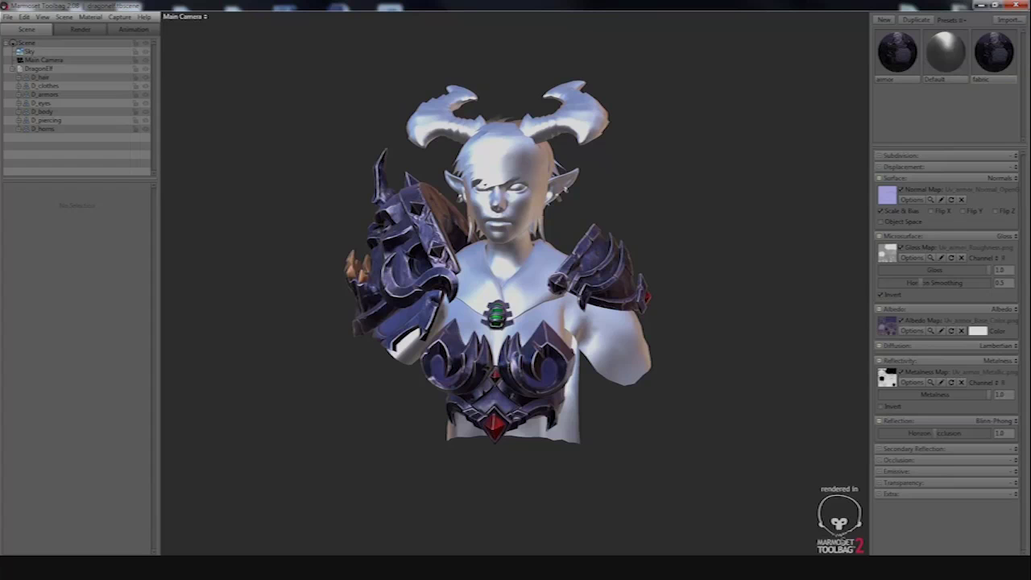
Assign the fabric material to the bust's cape and shoulder cloth and inspect the cloth from the front and side
left_click_drag(992, 72, 628, 360)
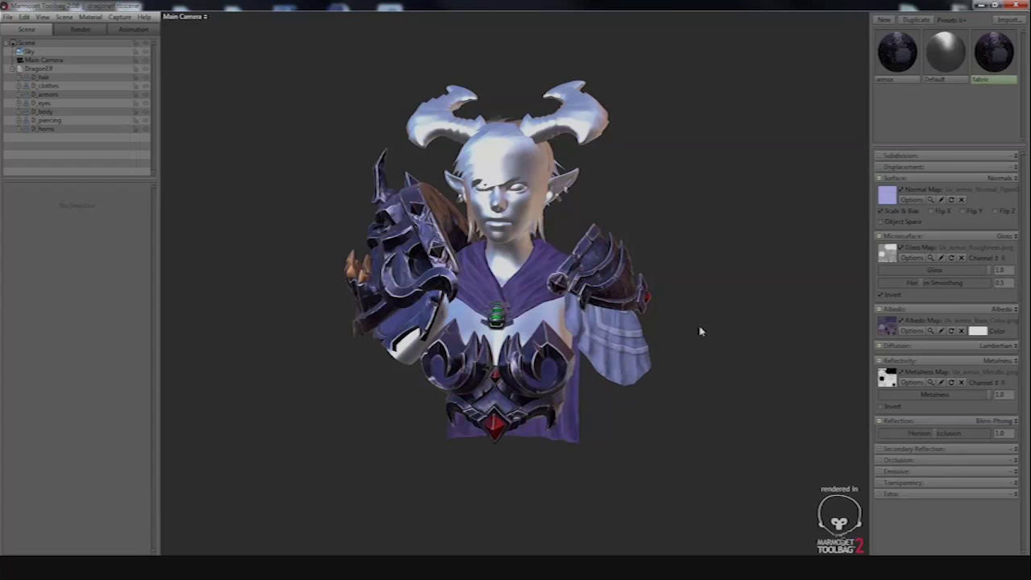
left_click_drag(700, 329, 686, 364)
scroll(691, 392, "up", 5)
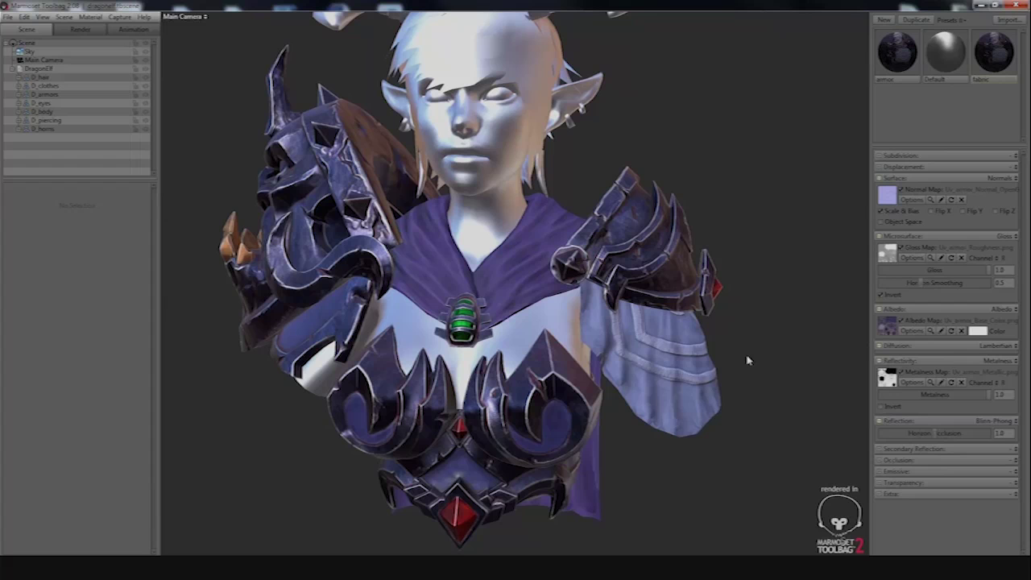
left_click_drag(693, 368, 713, 370)
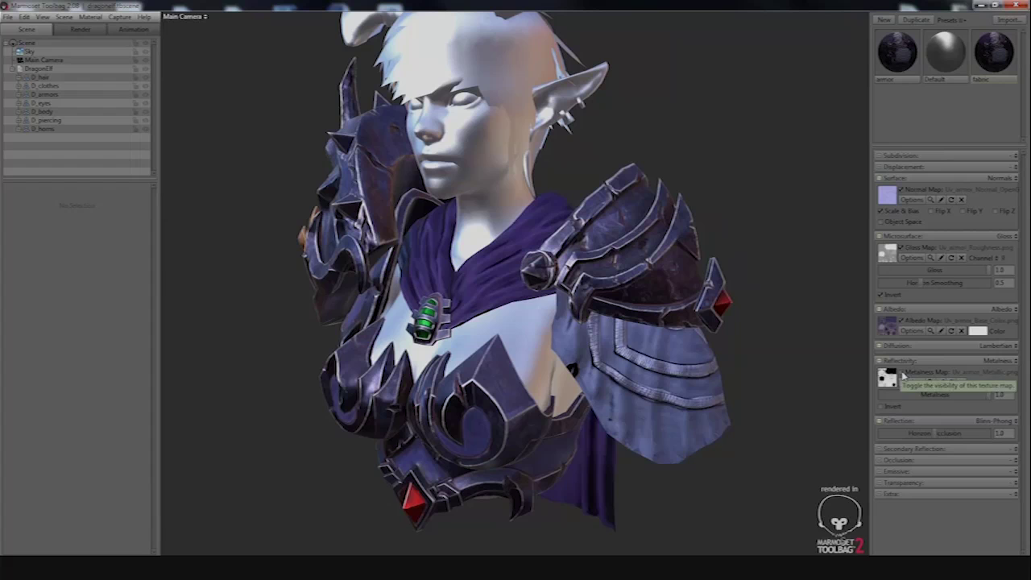
left_click_drag(620, 346, 514, 237)
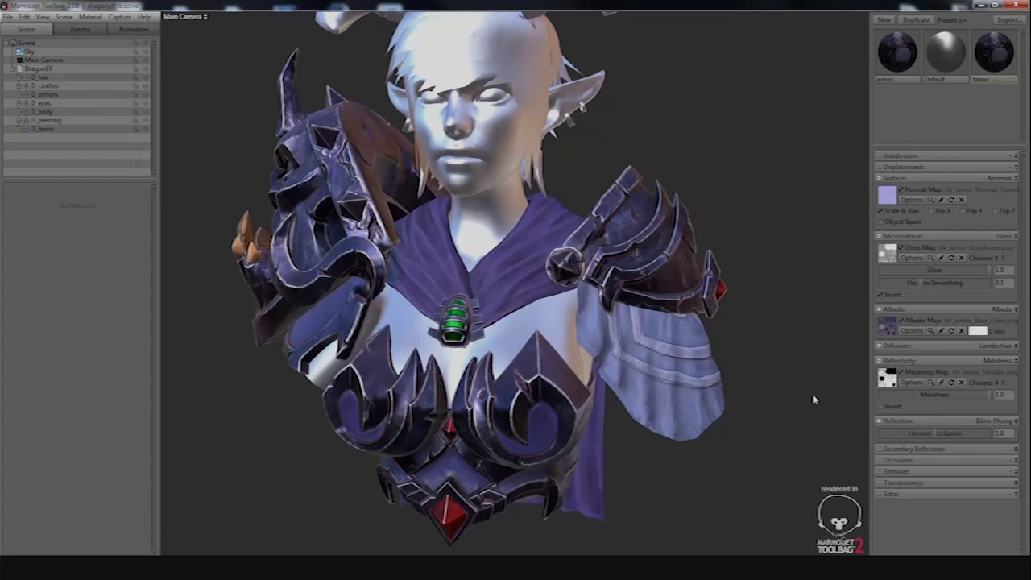
left_click_drag(813, 401, 740, 401)
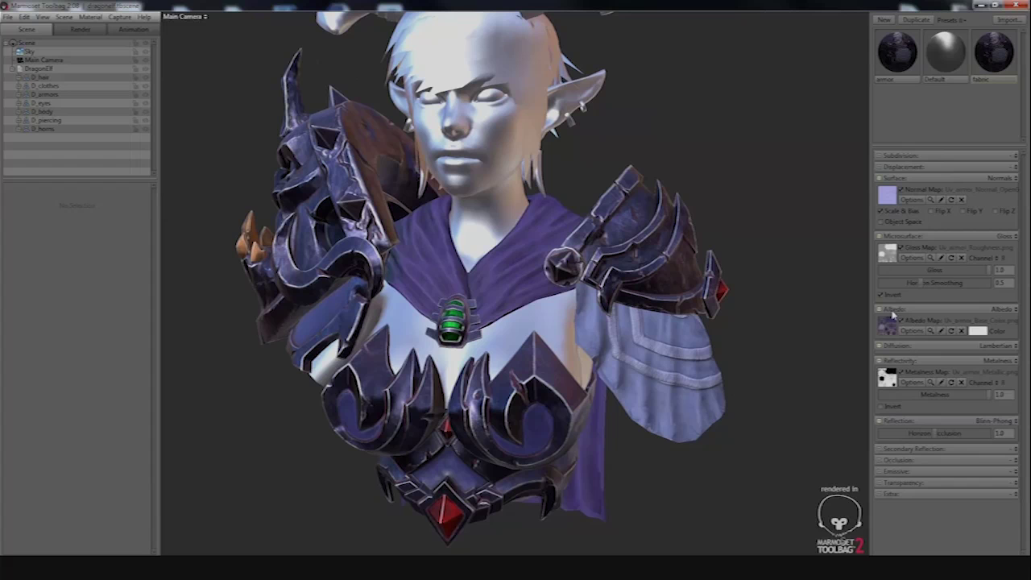
left_click_drag(726, 282, 805, 287)
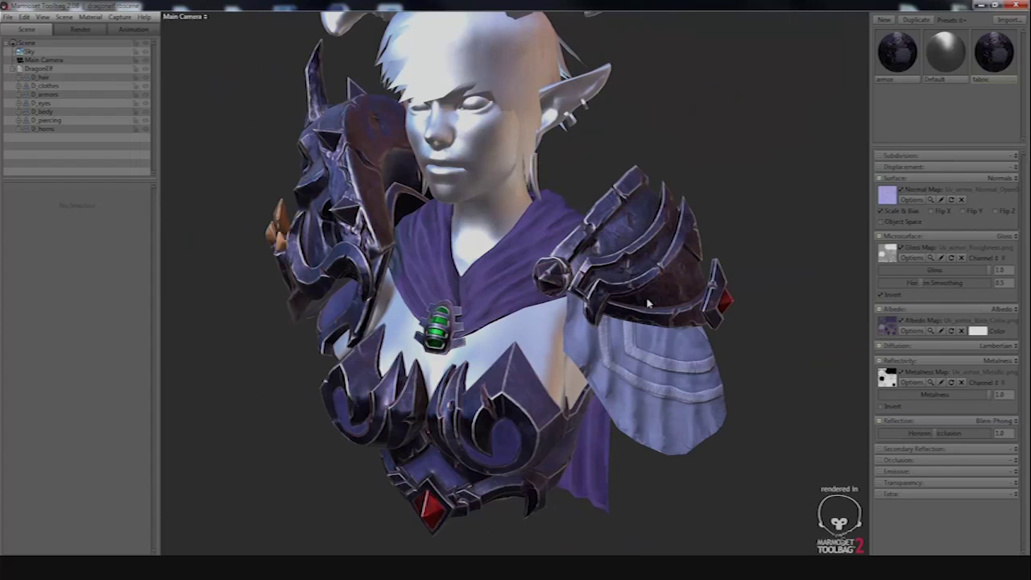
left_click_drag(649, 306, 667, 343)
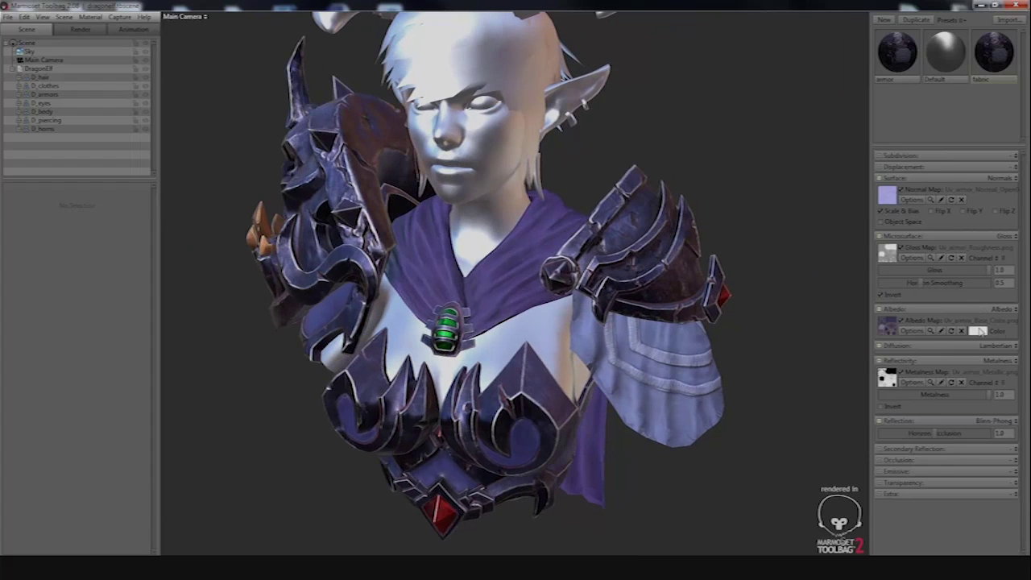
Darken the fabric material's albedo color to a grey of about b5b5b5 and check the cape on the whole bust
left_click(980, 331)
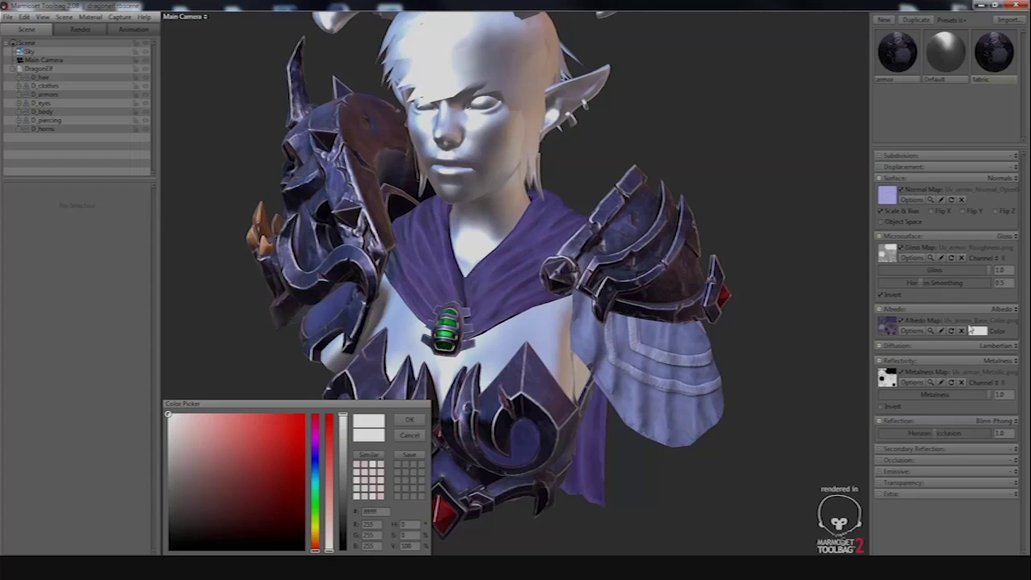
mouse_move(170, 417)
left_mouse_down()
mouse_move(140, 492)
mouse_move(137, 457)
left_mouse_up()
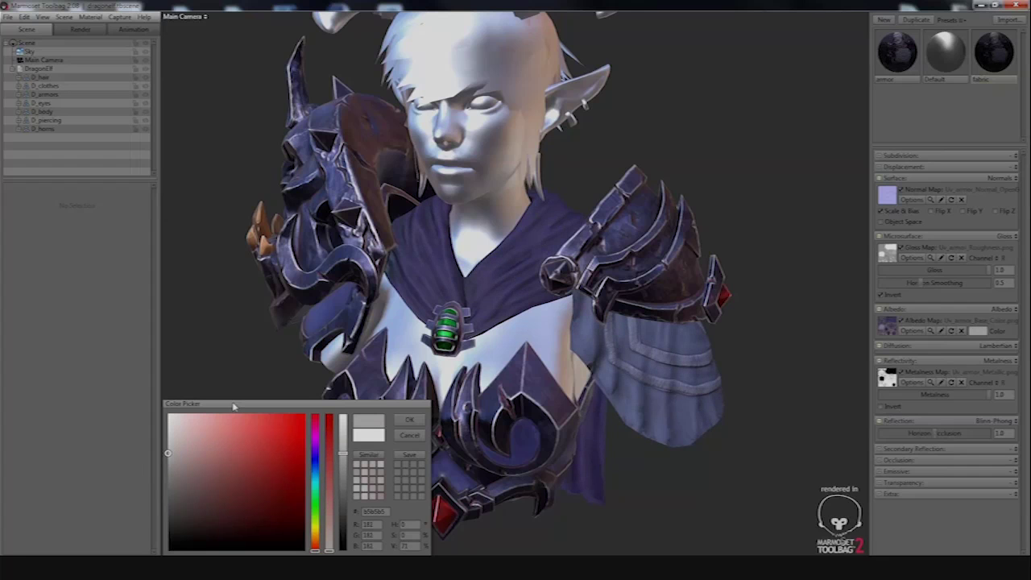
left_click_drag(234, 407, 230, 286)
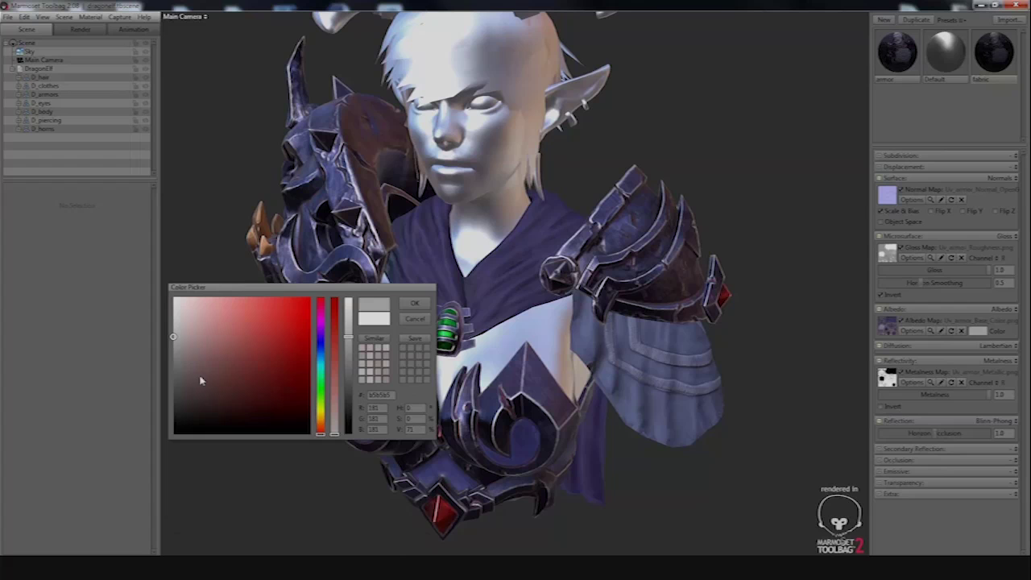
left_click(174, 340)
mouse_move(172, 341)
left_mouse_down()
mouse_move(170, 332)
mouse_move(171, 342)
left_mouse_up()
left_click(414, 303)
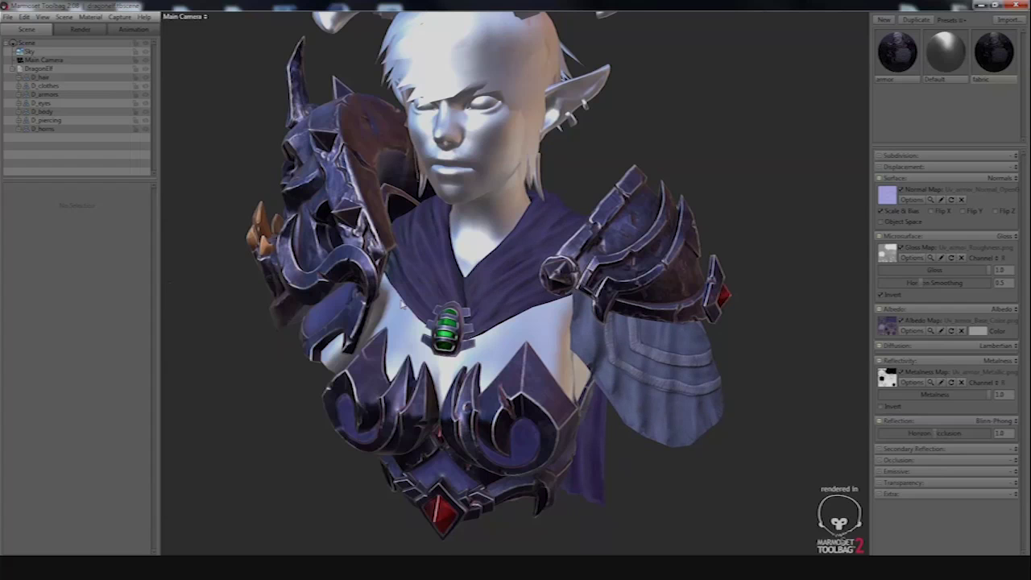
scroll(274, 372, "down", 5)
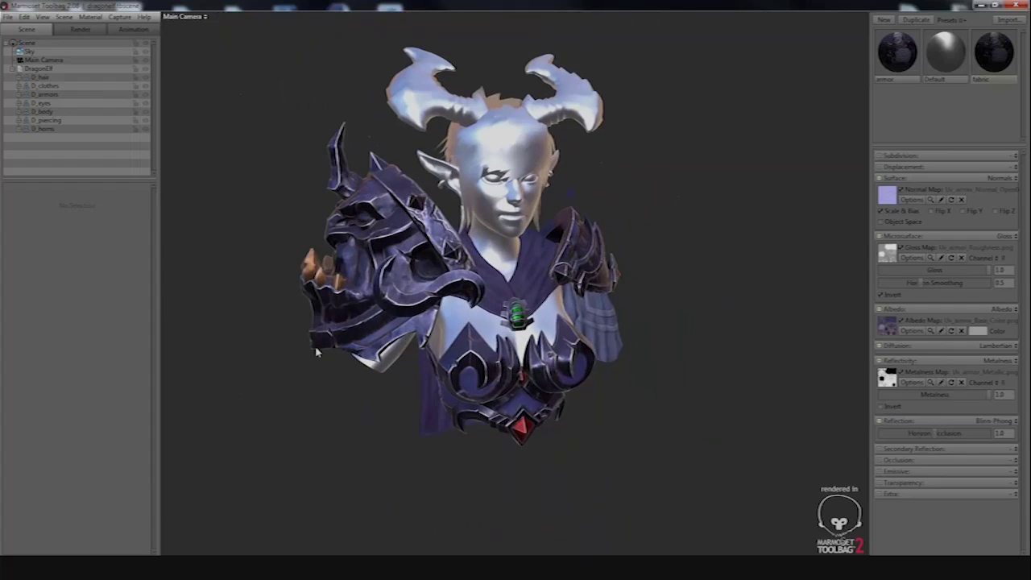
left_click_drag(337, 332, 684, 343)
scroll(684, 344, "up", 3)
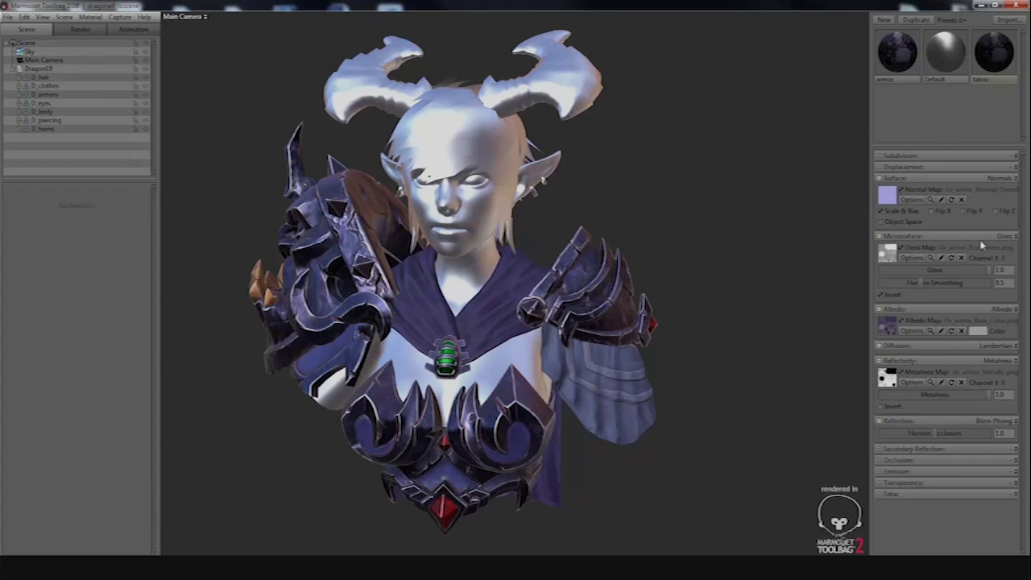
Switch the fabric material's diffusion to Microfiber and check the cape and shoulder cloth up close
left_click(1010, 347)
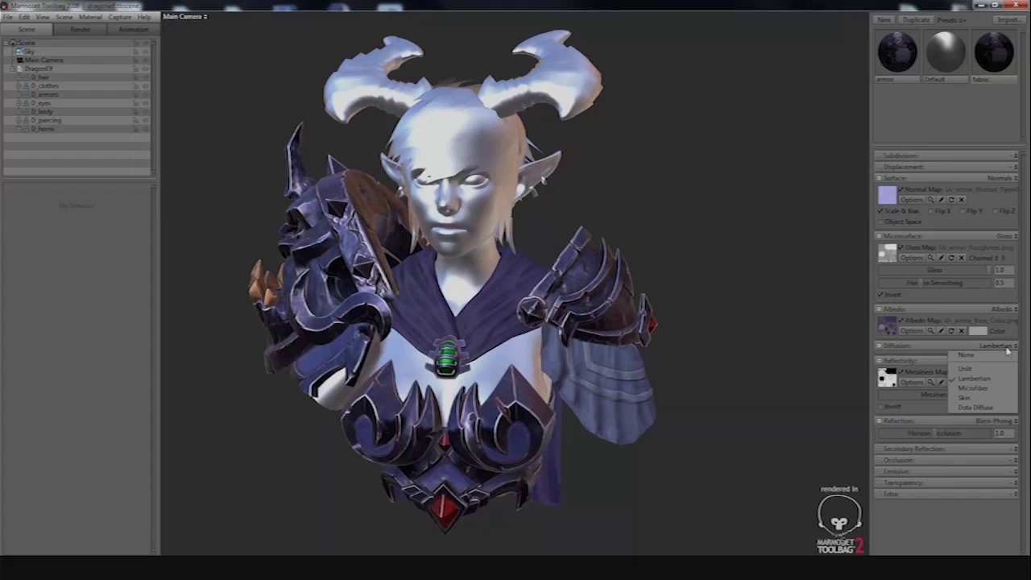
left_click(988, 392)
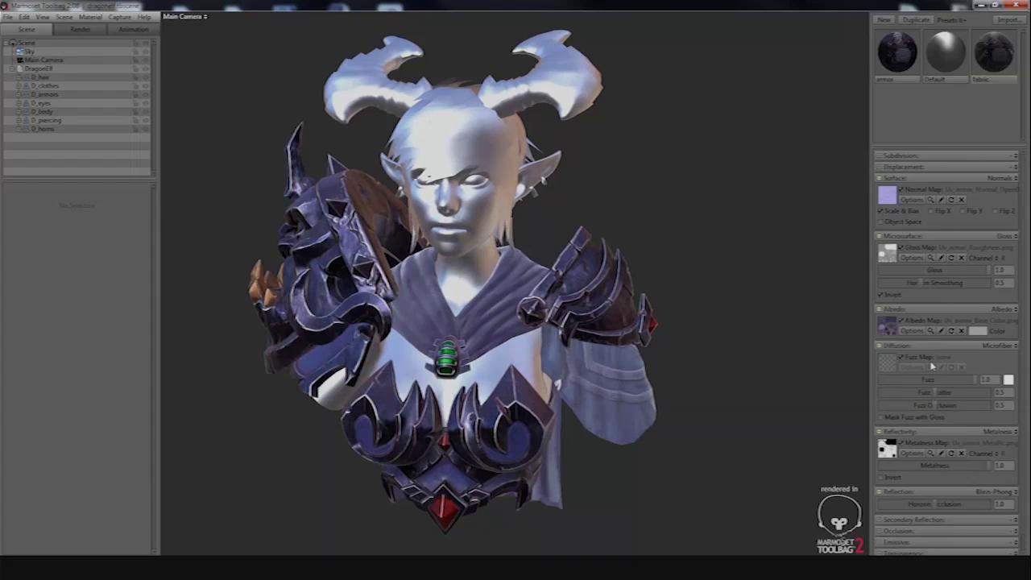
left_click_drag(617, 350, 609, 349)
scroll(666, 372, "up", 2)
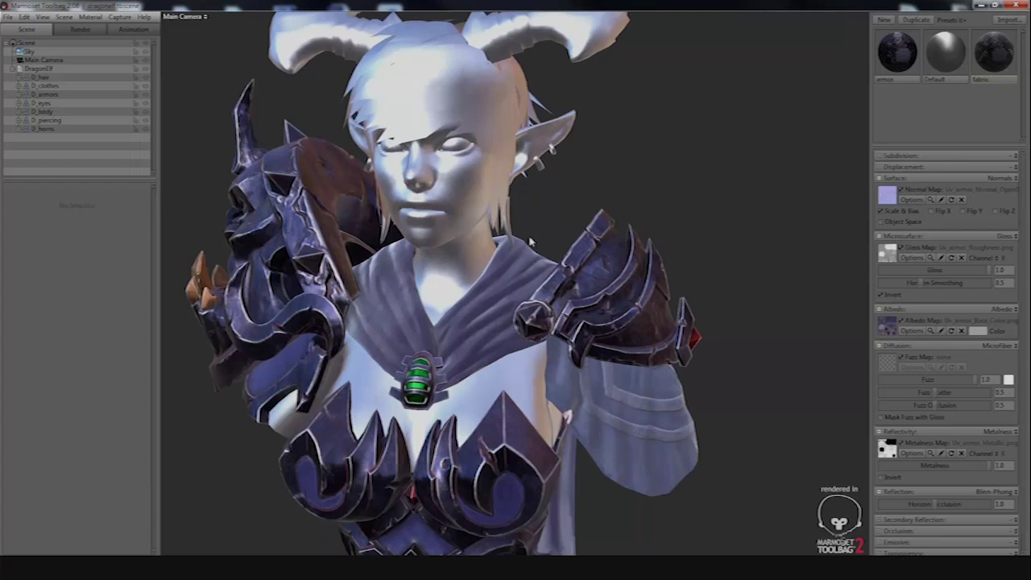
scroll(556, 315, "up", 2)
scroll(625, 330, "up", 1)
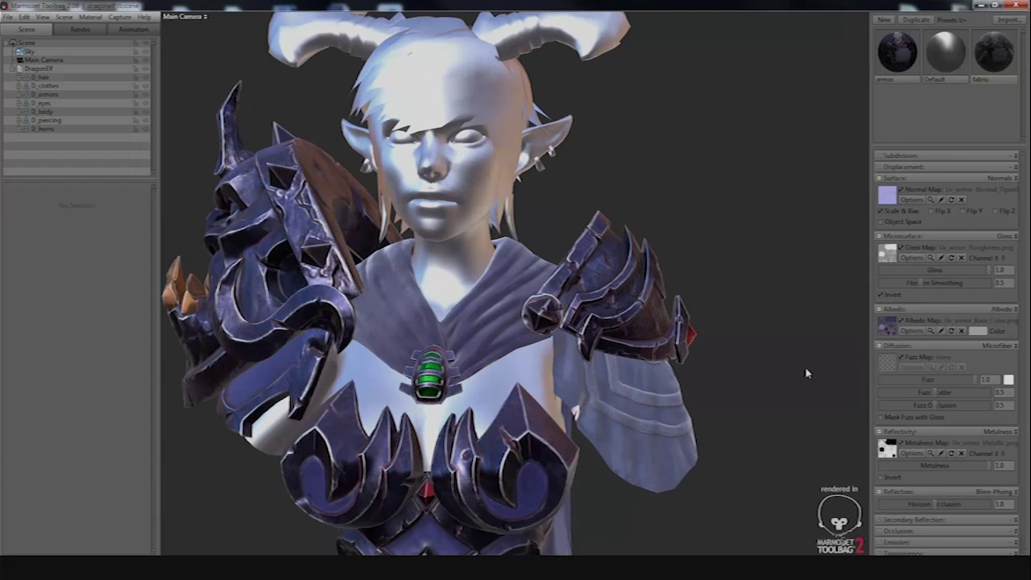
left_click_drag(832, 376, 805, 356)
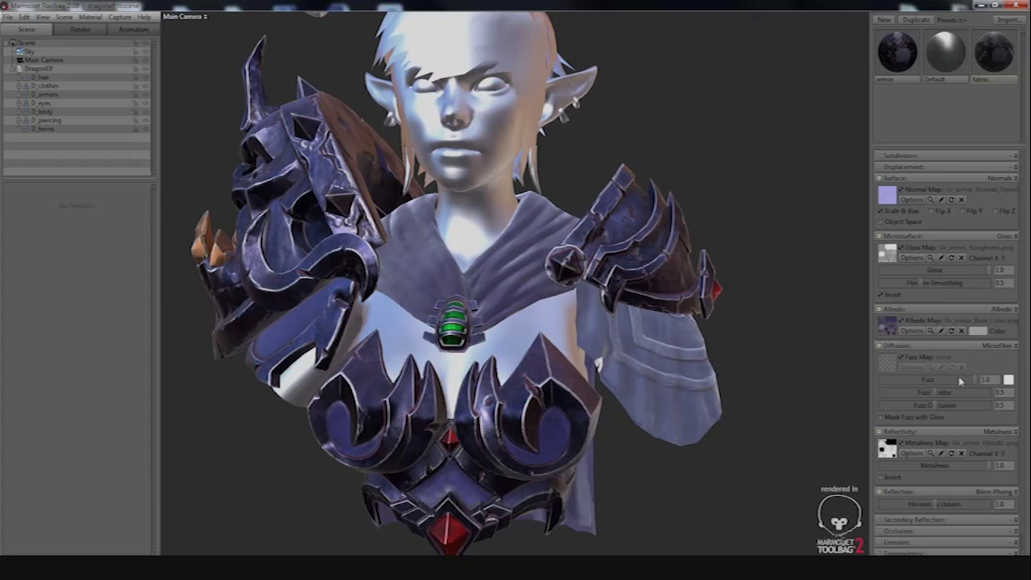
Lower the fabric material's fuzz intensity and tint the fuzz color a light lavender of about a6a3f0
left_click_drag(960, 381, 932, 379)
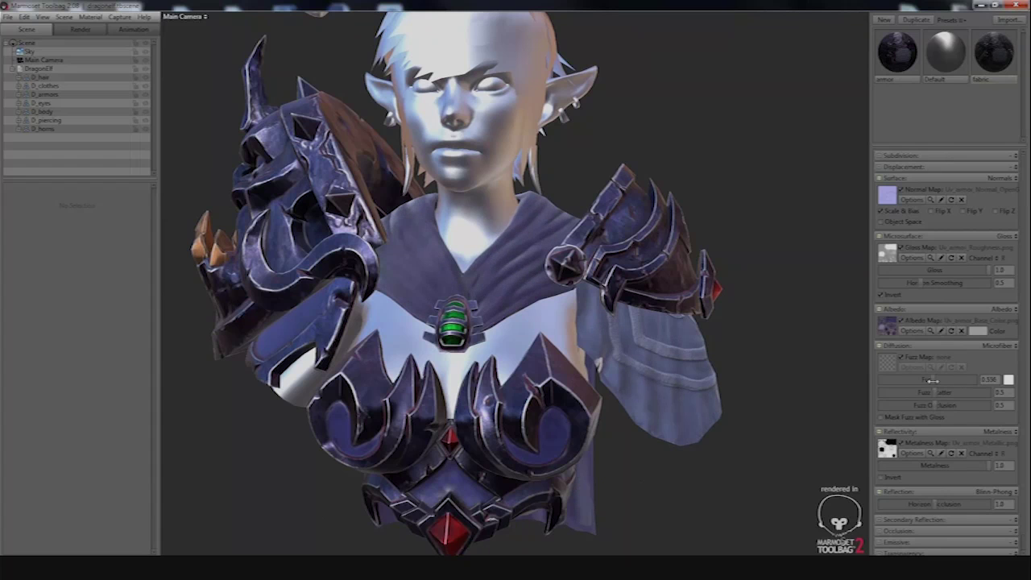
left_click_drag(685, 368, 835, 400)
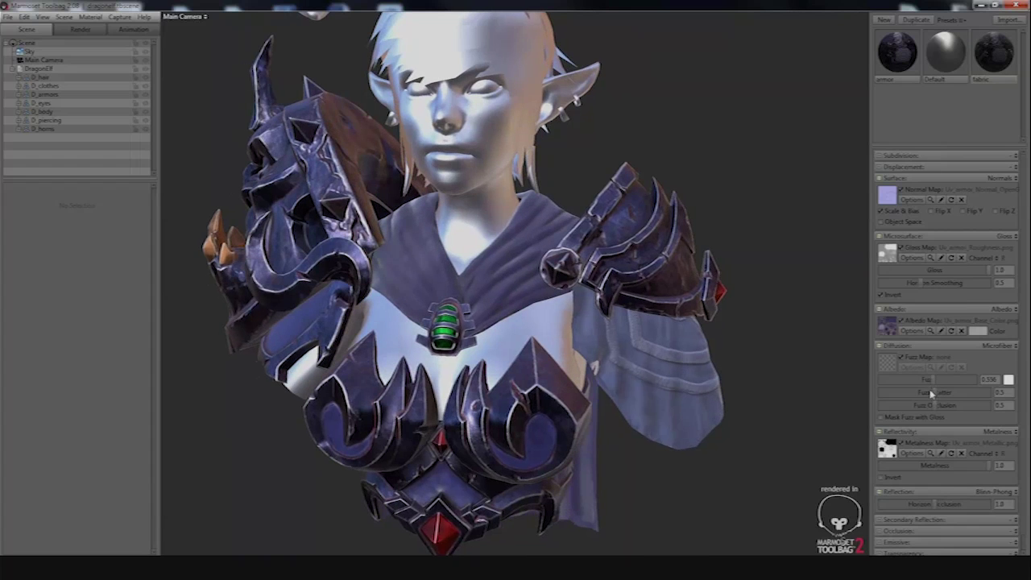
left_click(1008, 380)
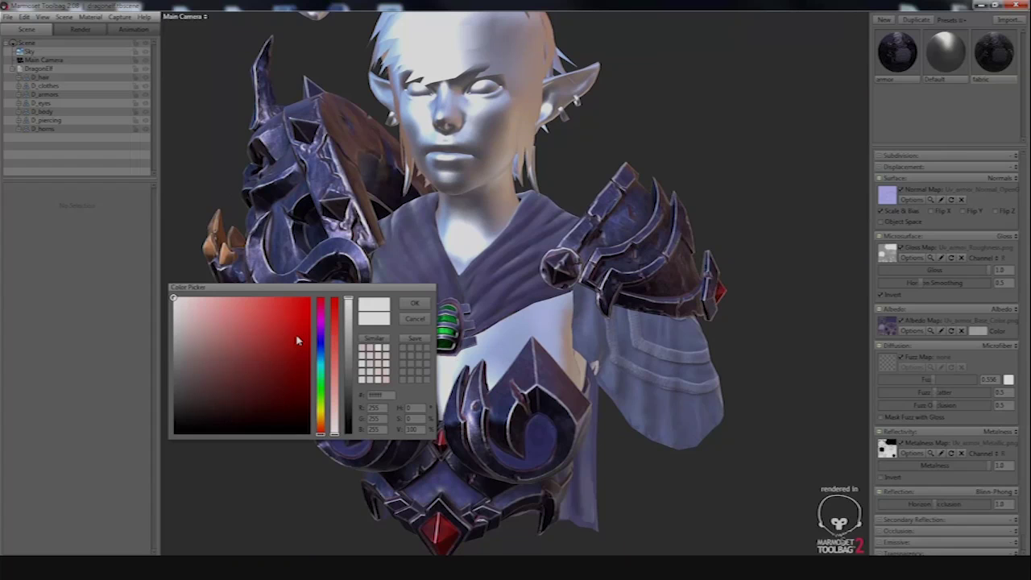
left_click(321, 349)
left_click(240, 308)
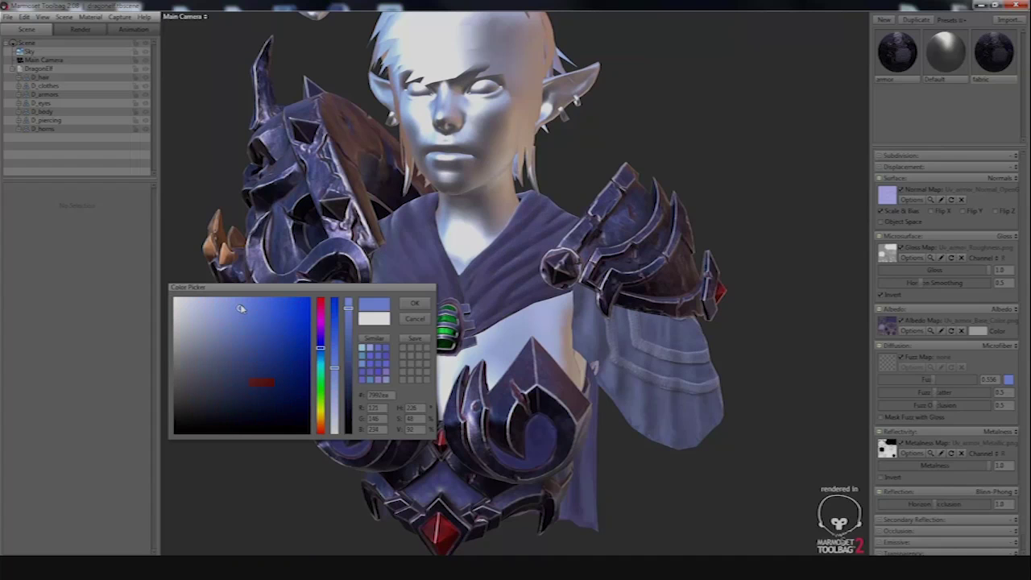
left_click(234, 304)
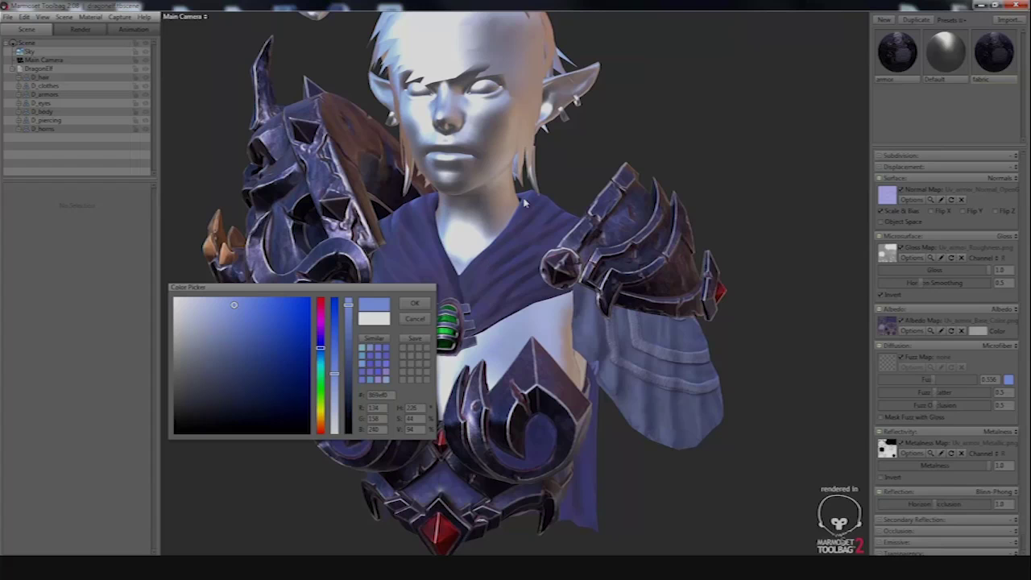
left_click(321, 341)
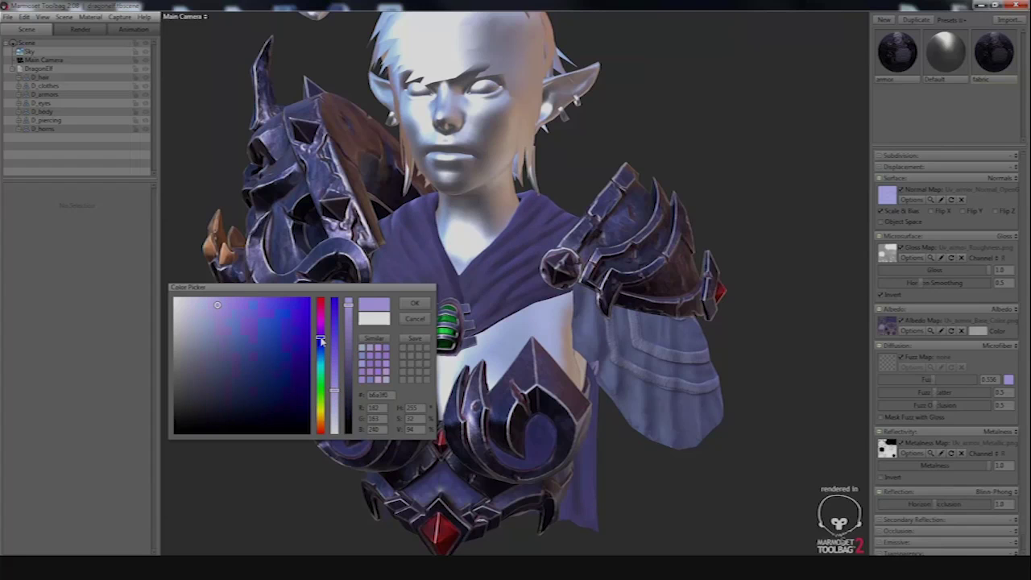
left_click_drag(320, 342, 321, 345)
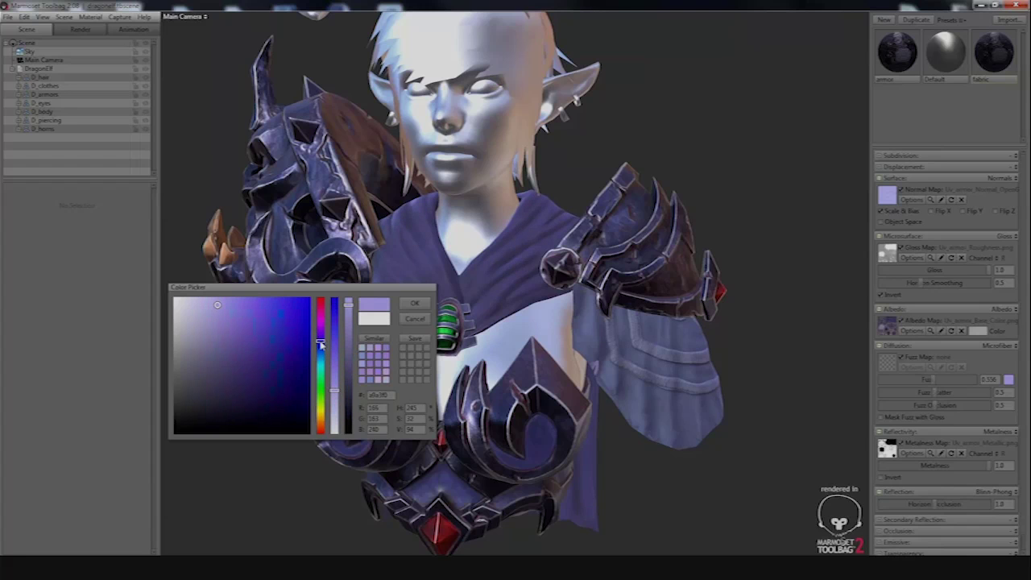
left_click(411, 307)
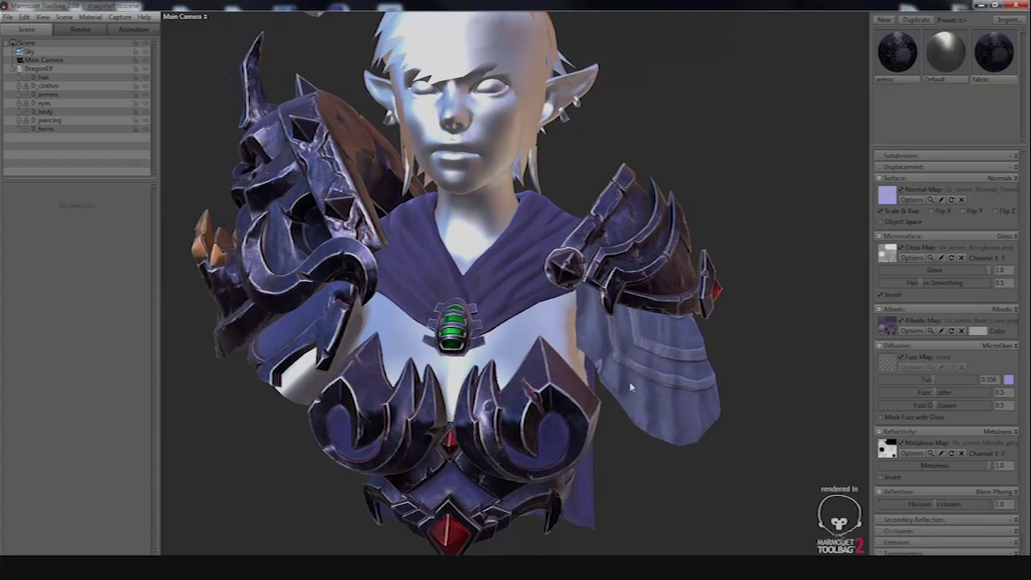
Set the fabric's fuzz to 1.0, fuzz scatter to 0.237 and fuzz occlusion to 0.301, and mask the fuzz with gloss
left_click_drag(940, 383, 1017, 380)
mouse_move(941, 393)
left_mouse_down()
mouse_move(978, 392)
mouse_move(899, 393)
mouse_move(955, 400)
mouse_move(894, 405)
mouse_move(930, 417)
mouse_move(914, 417)
mouse_move(922, 413)
left_mouse_up()
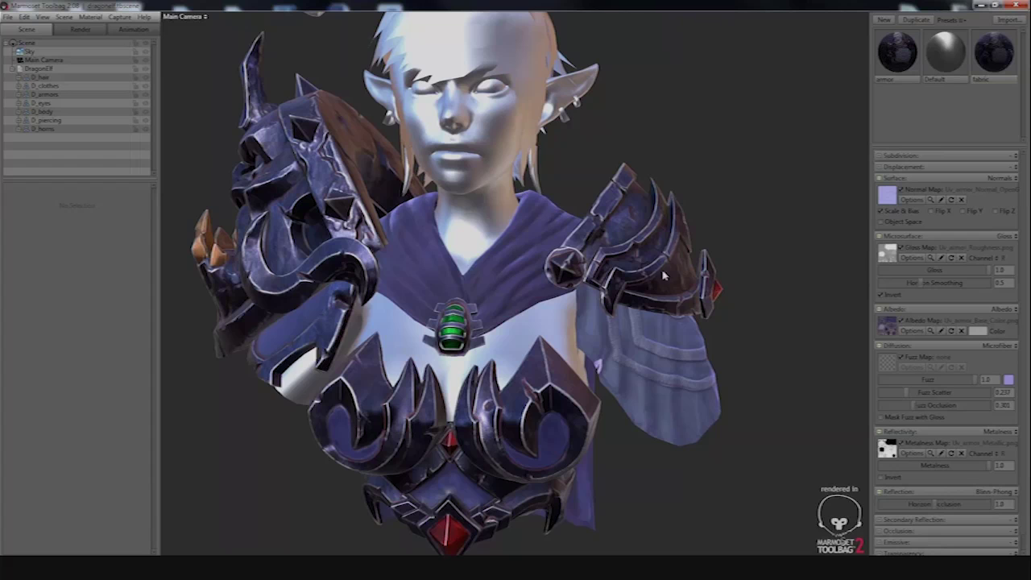
left_click(902, 420)
left_click(901, 420)
left_click(902, 422)
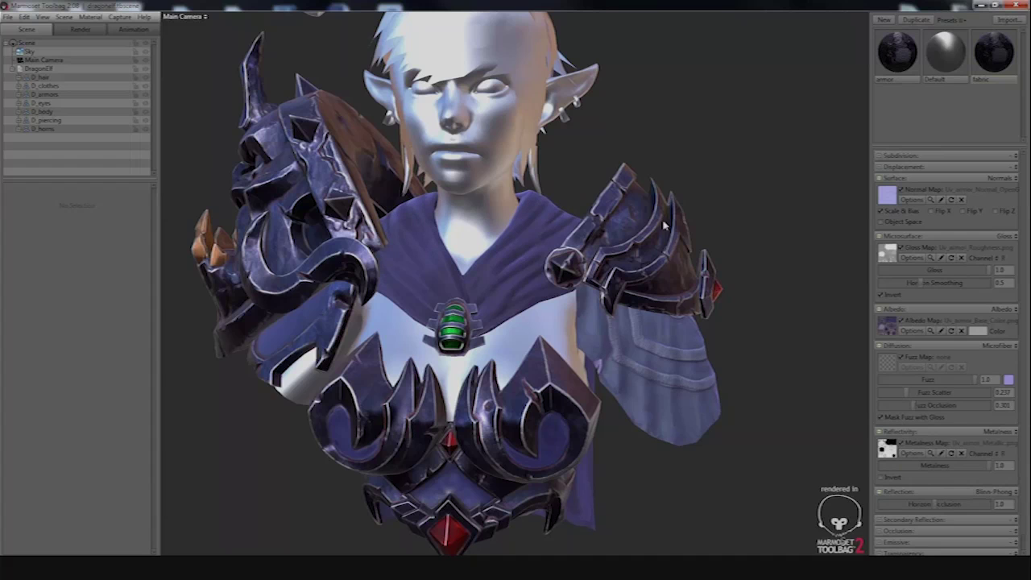
Compare the cape with the fuzz at 0.0 and at 1.0, and inspect the cloth on the whole bust
left_click_drag(590, 232, 637, 241)
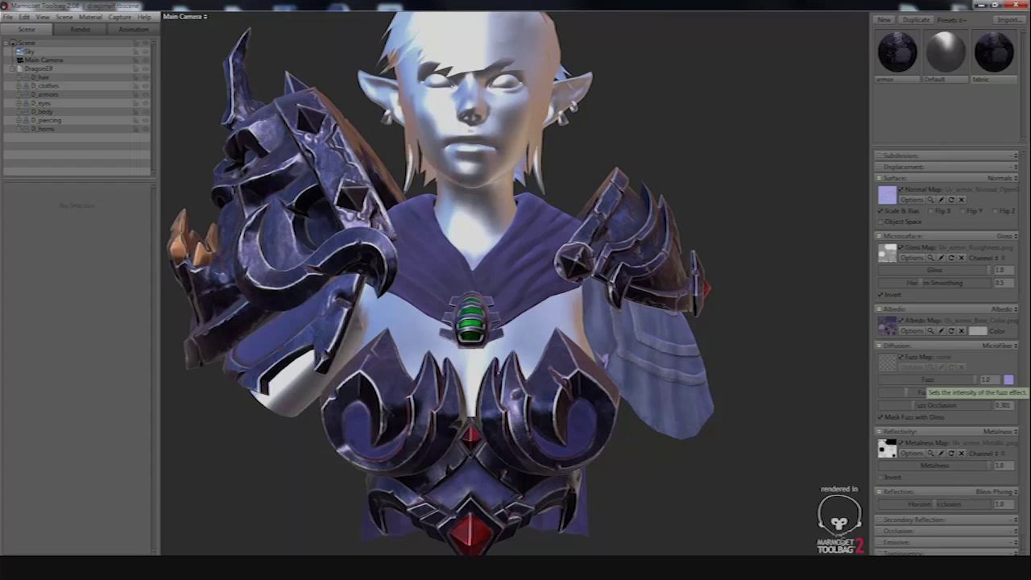
left_click_drag(926, 379, 860, 370)
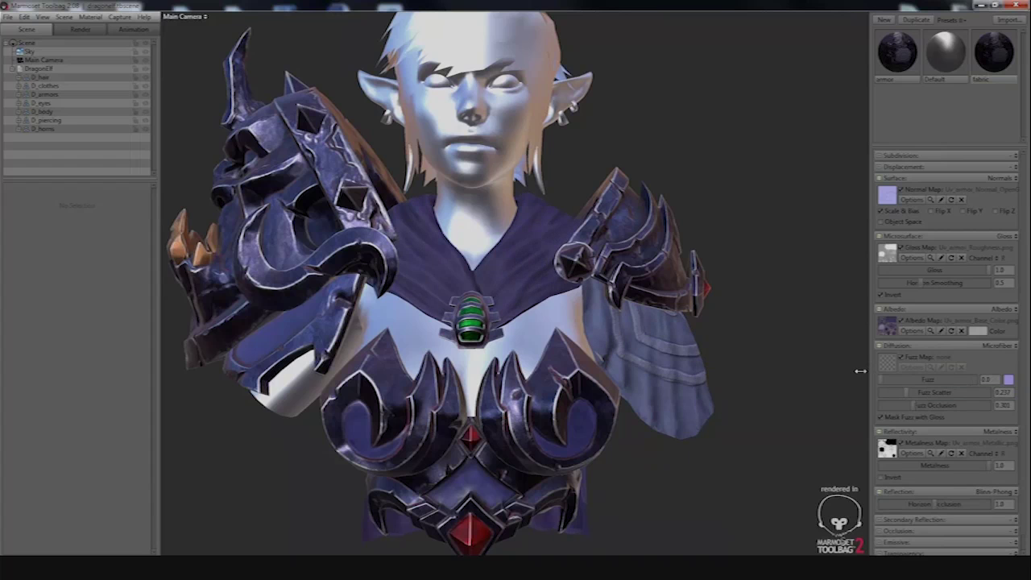
left_click_drag(861, 370, 975, 387)
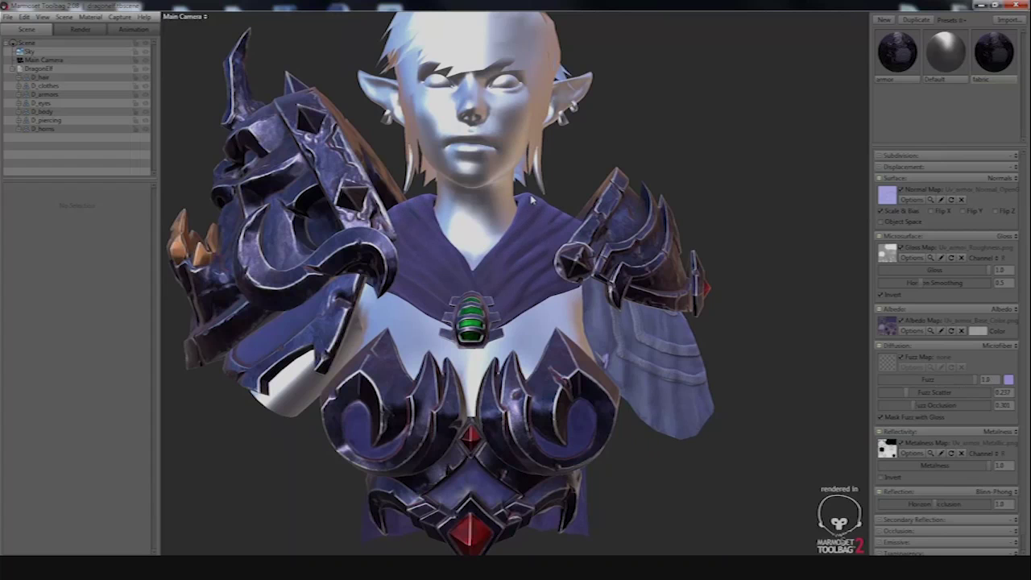
left_click_drag(585, 271, 569, 285)
scroll(580, 282, "down", 3)
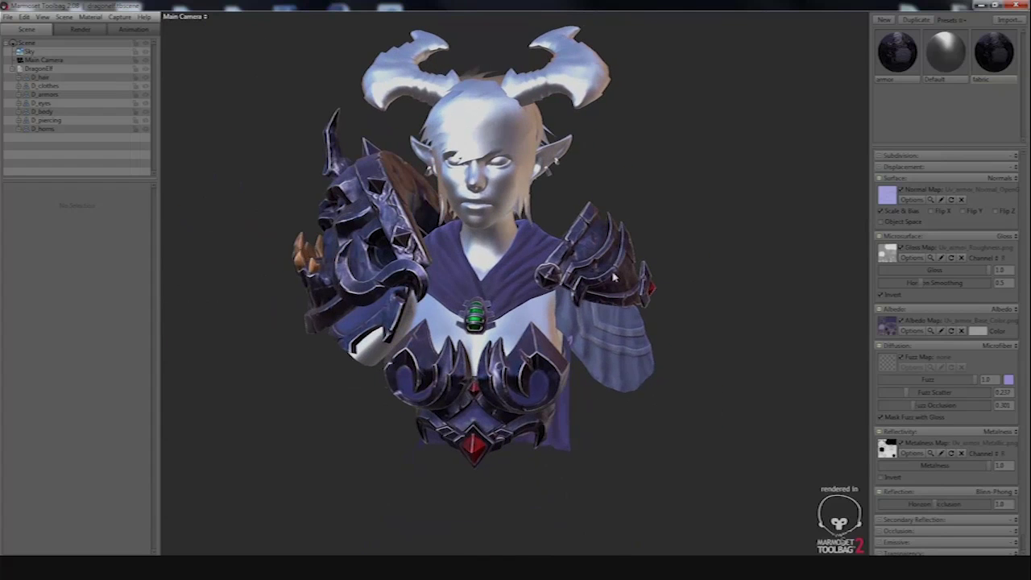
Set the fabric's fuzz scatter to about 0.336 and check the cloth on the bust from a distance
mouse_move(918, 393)
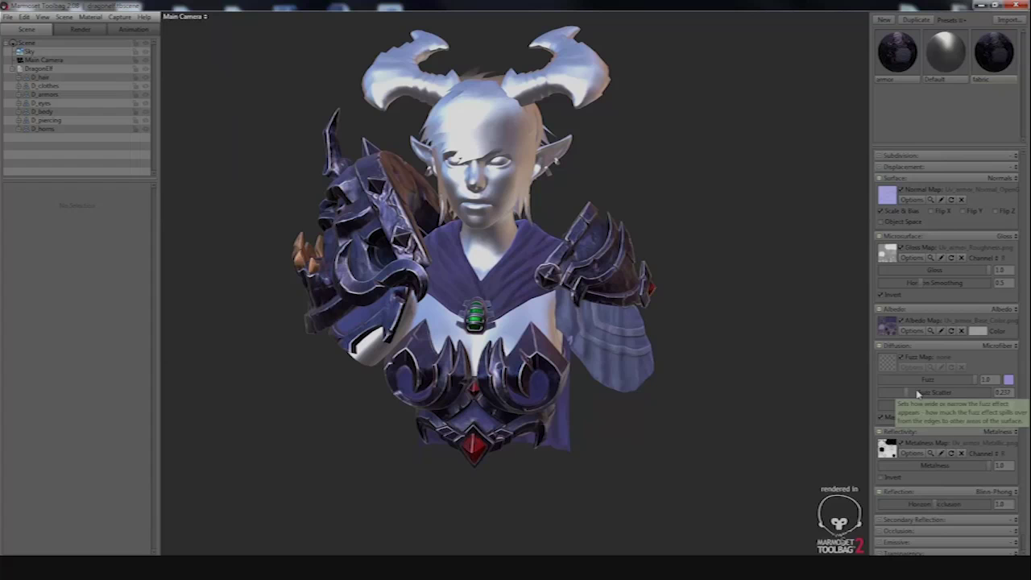
left_click_drag(918, 393, 924, 392)
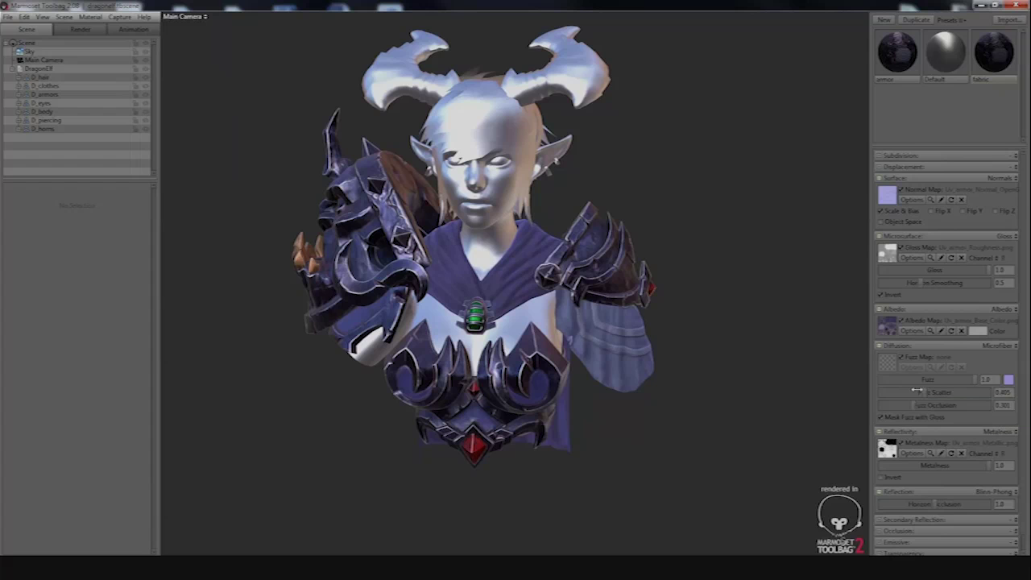
scroll(698, 339, "down", 3)
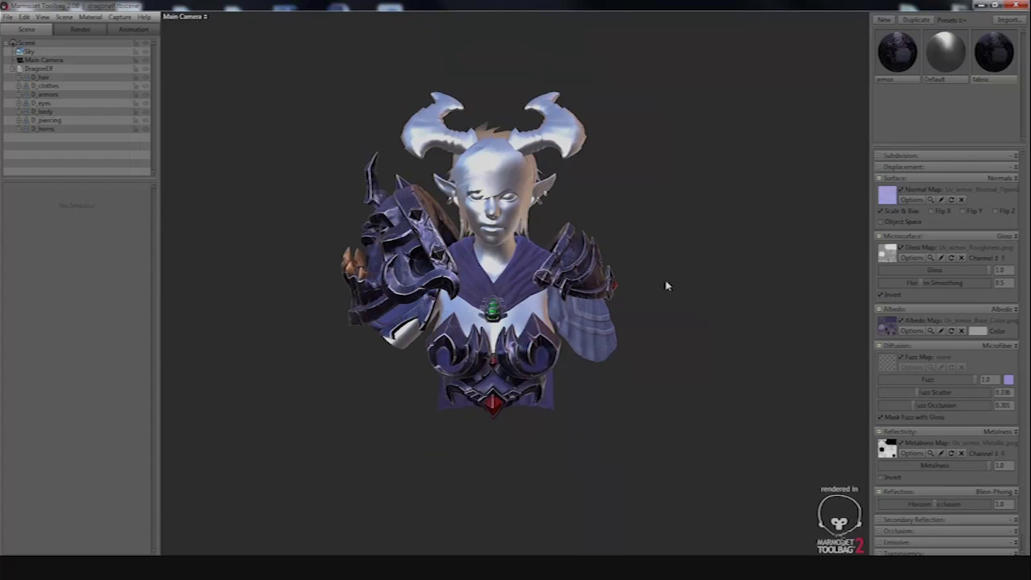
left_click_drag(675, 299, 682, 315)
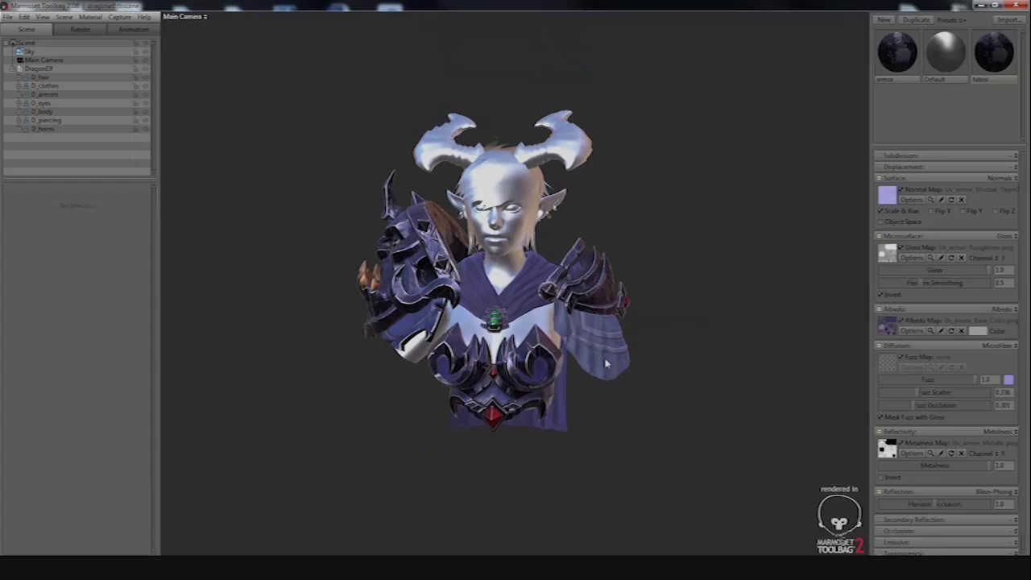
Set the fabric's transparency to Dither, turn off the use of albedo alpha, and load Uv_armor_Opacity2 as the alpha map
scroll(959, 363, "down", 1)
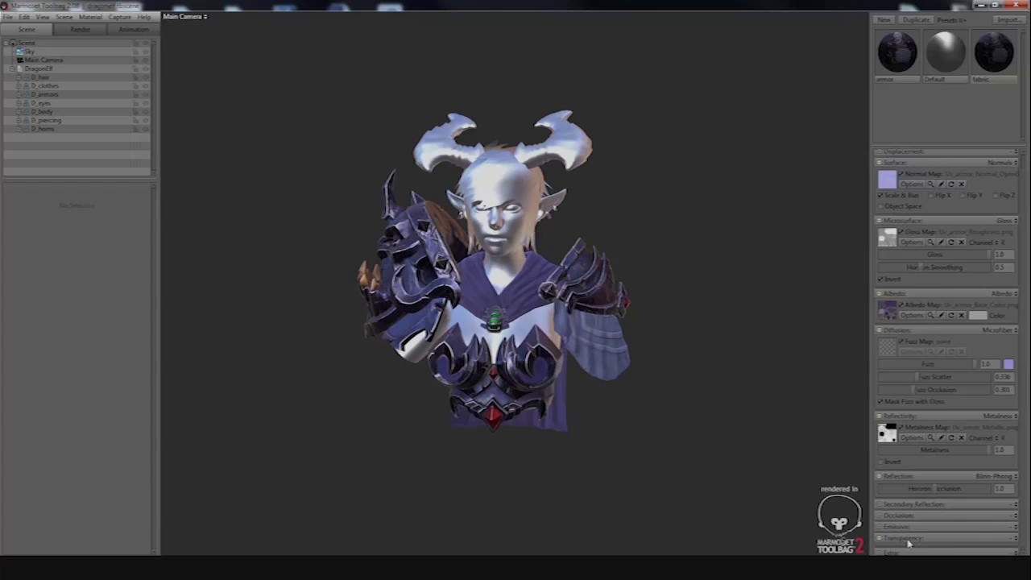
left_click(1012, 540)
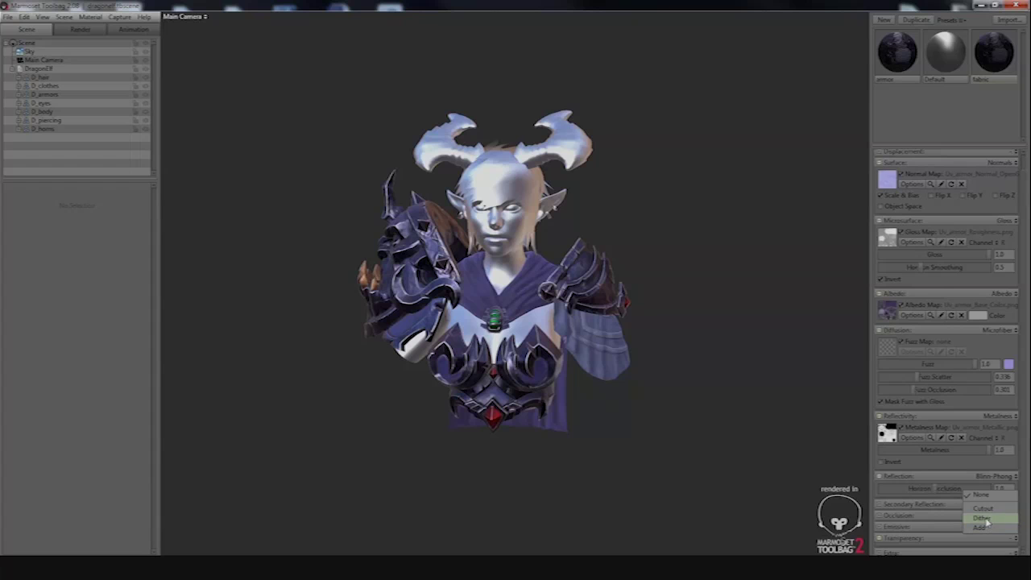
left_click(986, 521)
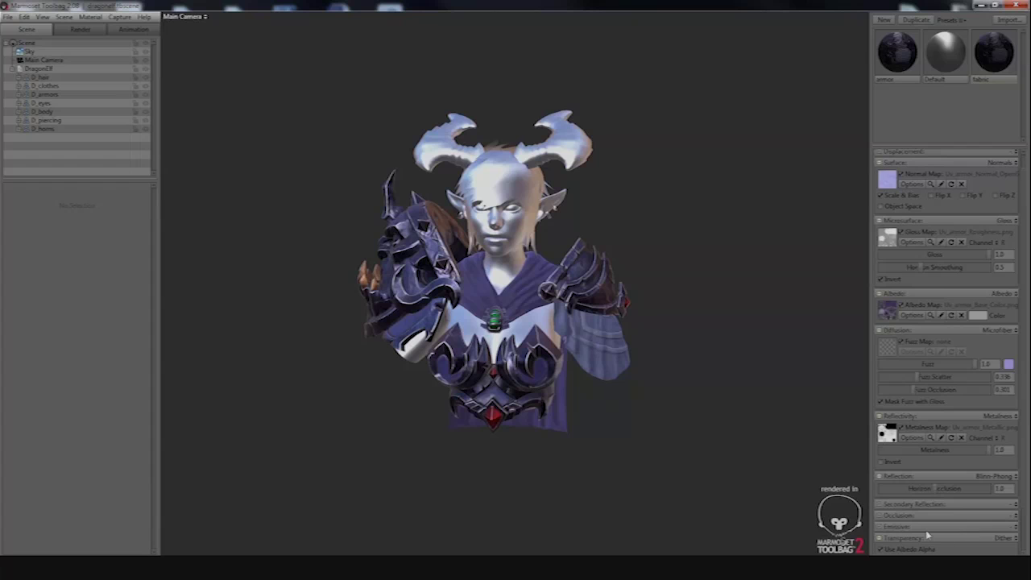
scroll(926, 536, "down", 2)
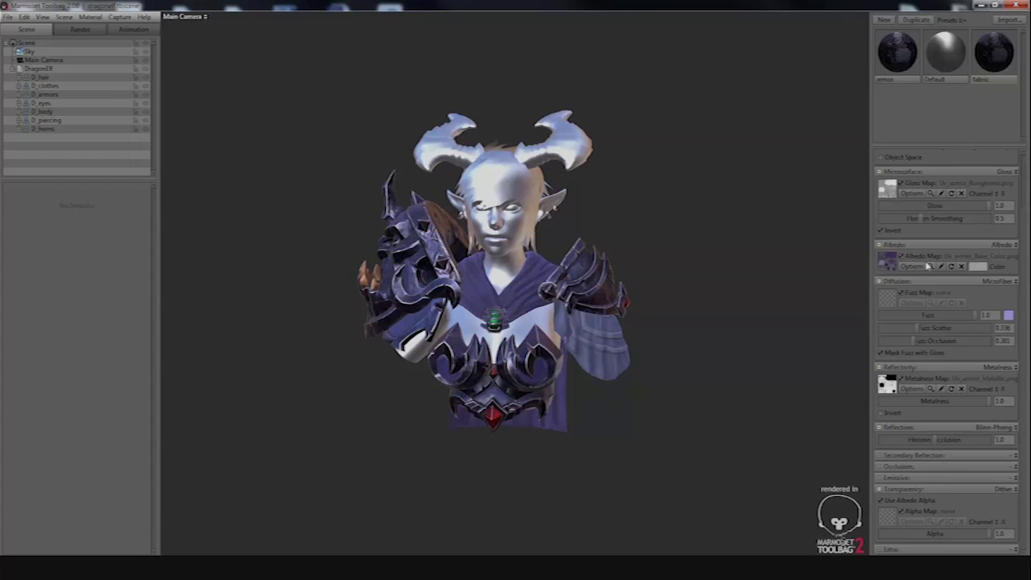
left_click(888, 521)
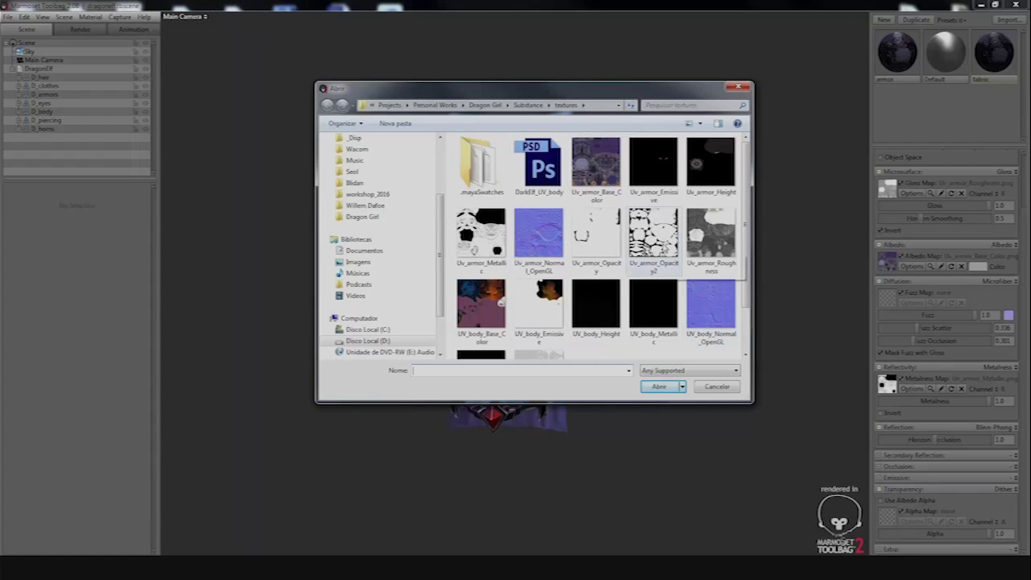
double_click(652, 237)
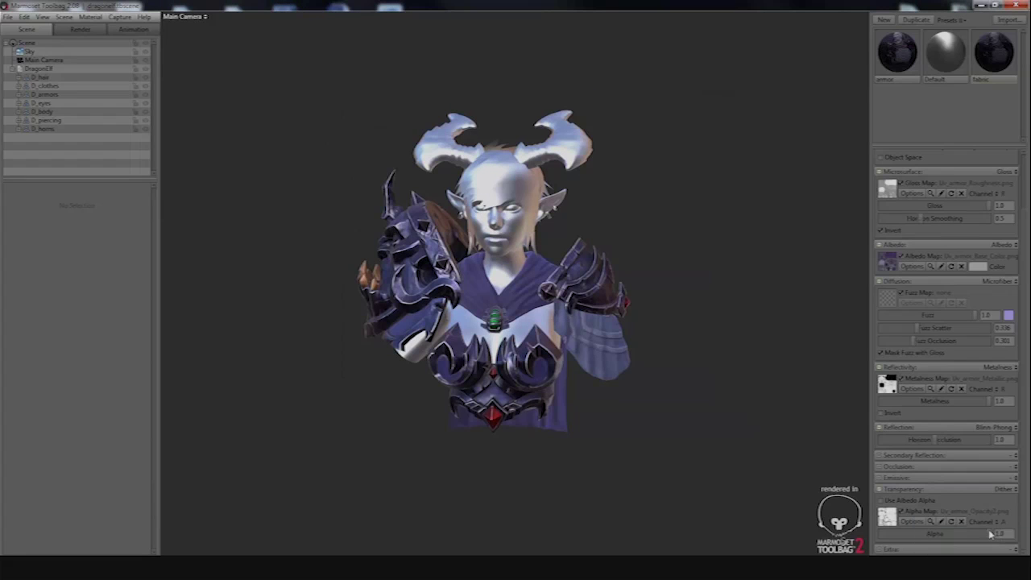
Set the alpha map's channel to R, lower the alpha to 0.965, and inspect the transparency on the cape and shoulder cloth
left_click(999, 523)
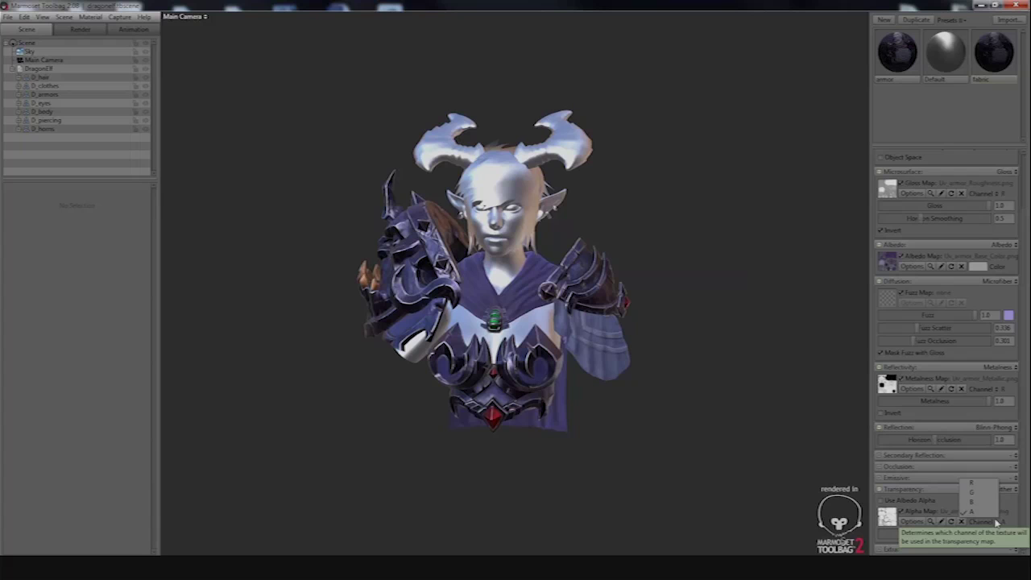
left_click(973, 482)
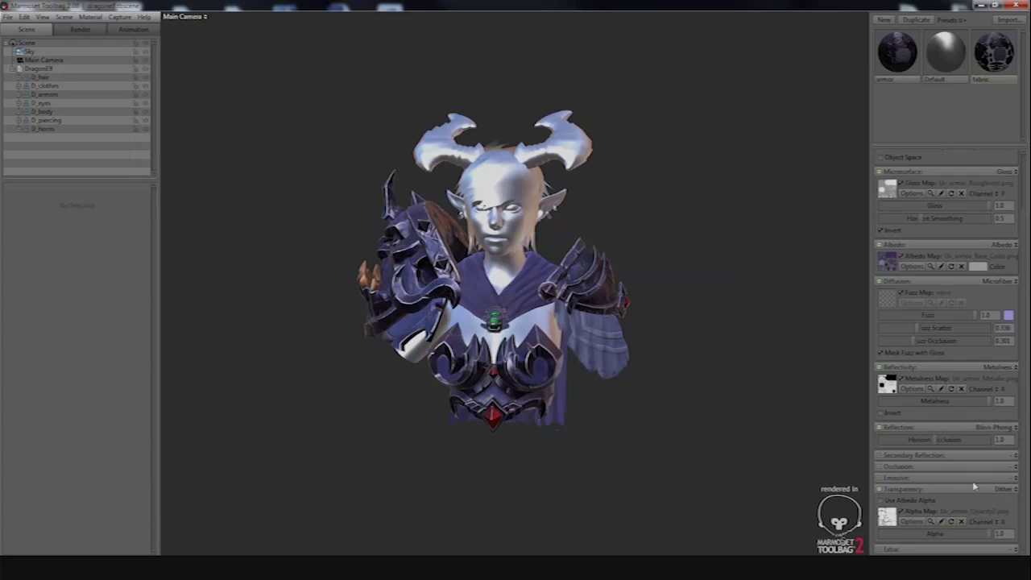
left_click(998, 523)
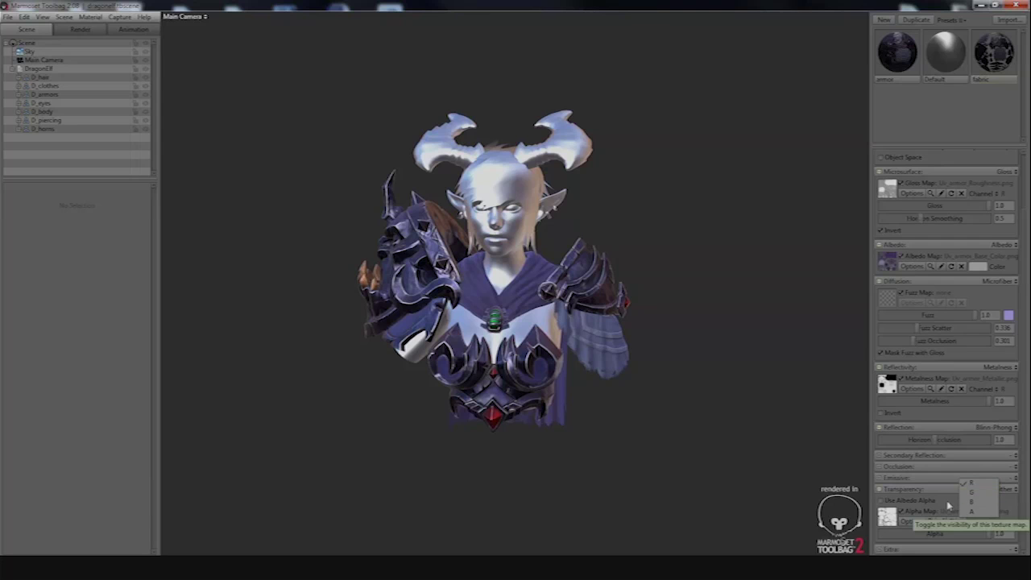
left_click(949, 508)
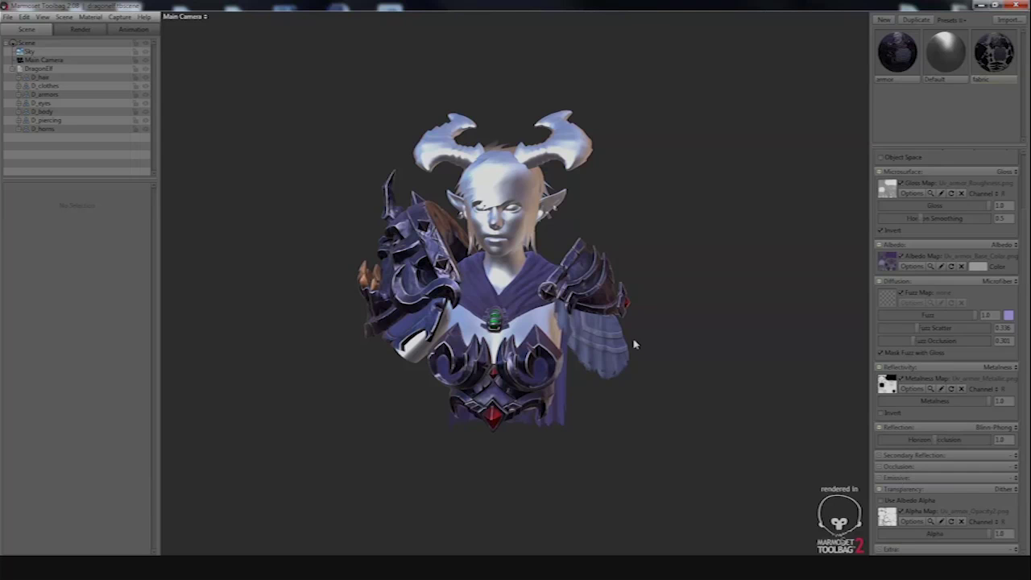
right_click_drag(648, 359, 689, 429)
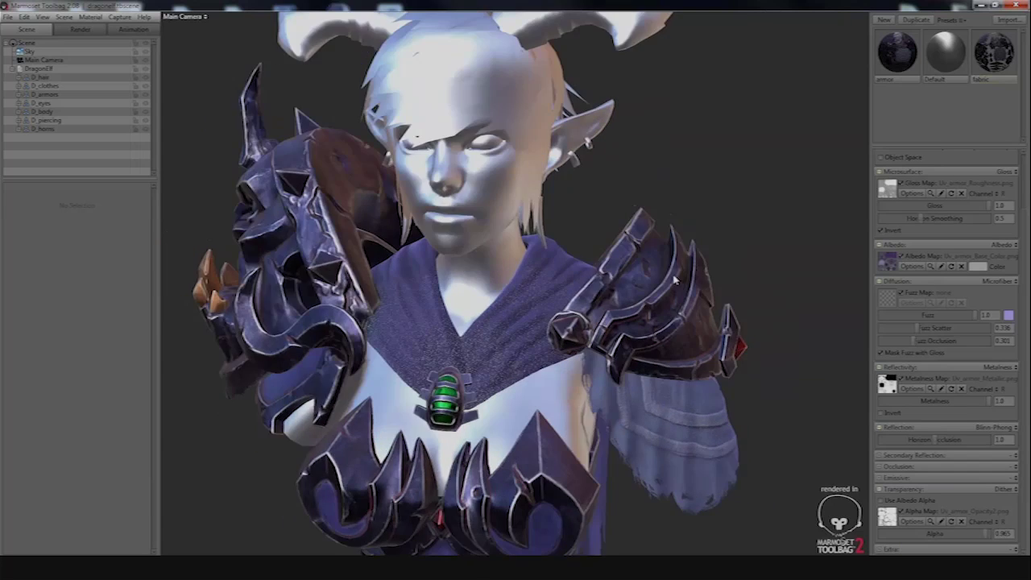
right_click_drag(675, 280, 606, 264)
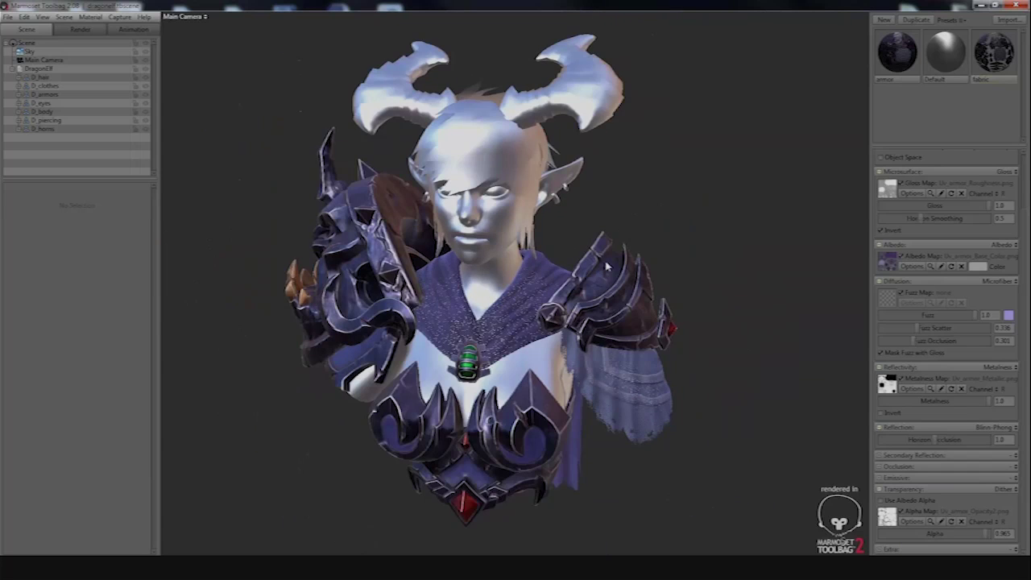
Create a new material, name it skin, and apply it to the body mesh
left_click_drag(606, 264, 628, 297)
middle_click_drag(664, 315, 695, 328)
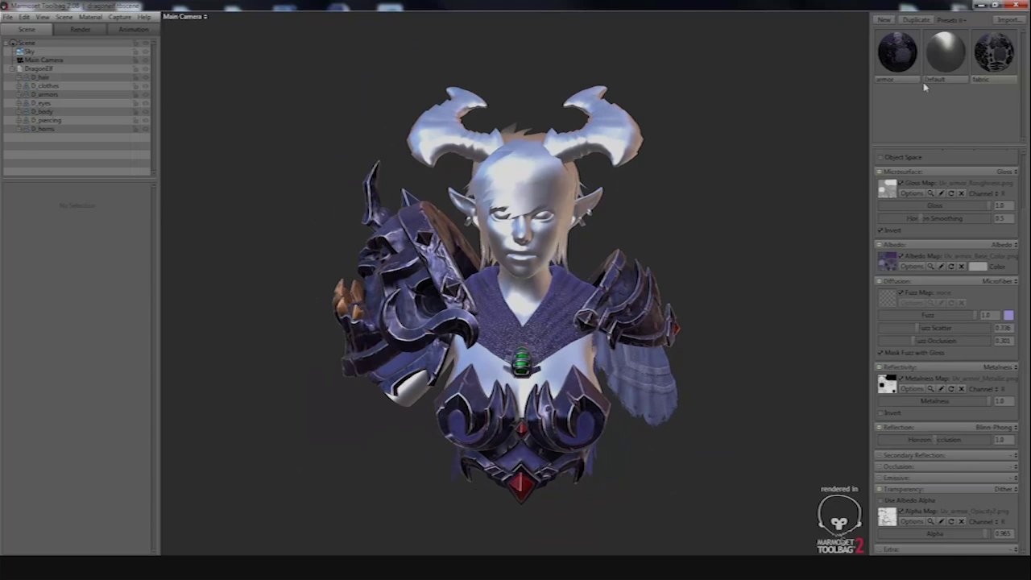
left_click(884, 20)
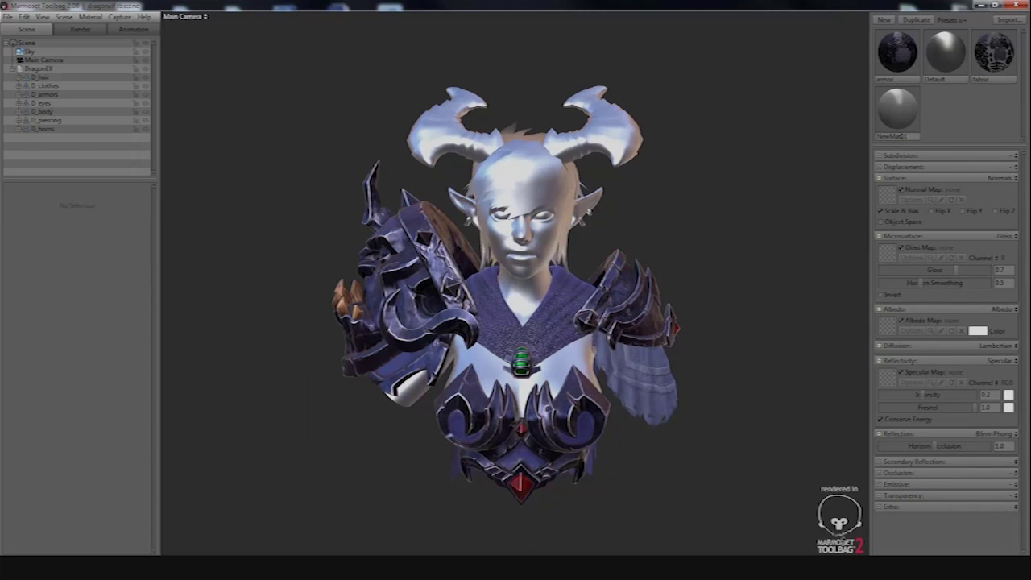
key("BackSpace")
key("BackSpace")
key("BackSpace")
key("BackSpace")
key("BackSpace")
key("BackSpace")
key("BackSpace")
key("BackSpace")
key("Return")
left_click_drag(907, 113, 542, 227)
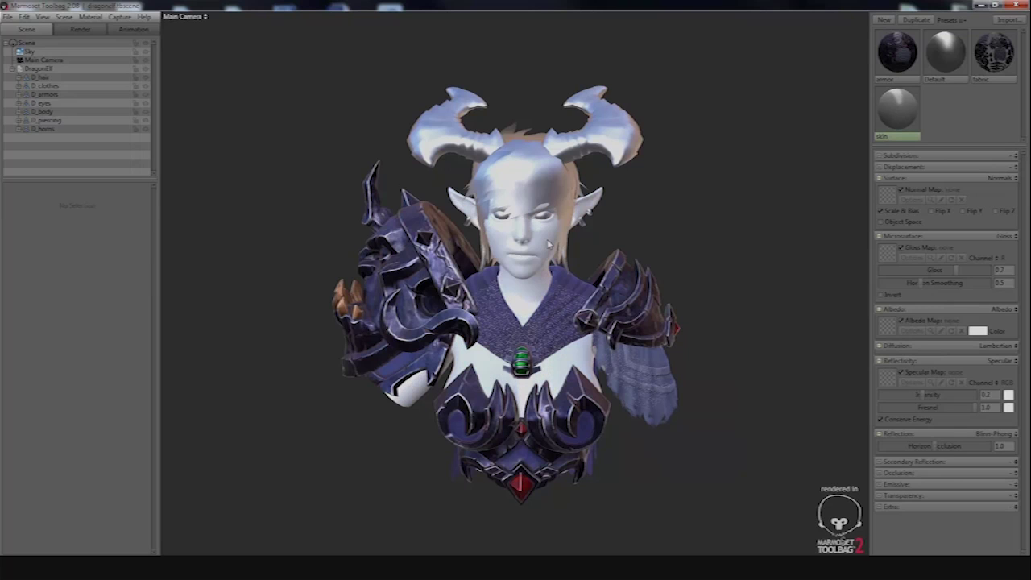
Apply the skin material to the horns
left_click_drag(709, 207, 698, 226)
left_click_drag(643, 229, 673, 229)
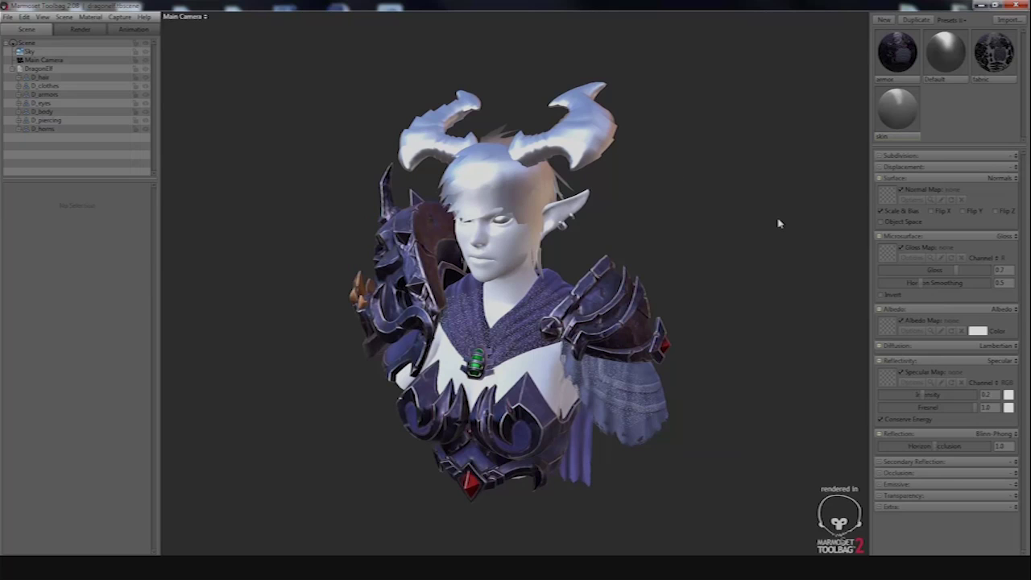
left_click_drag(771, 223, 747, 220)
scroll(747, 220, "up", 5)
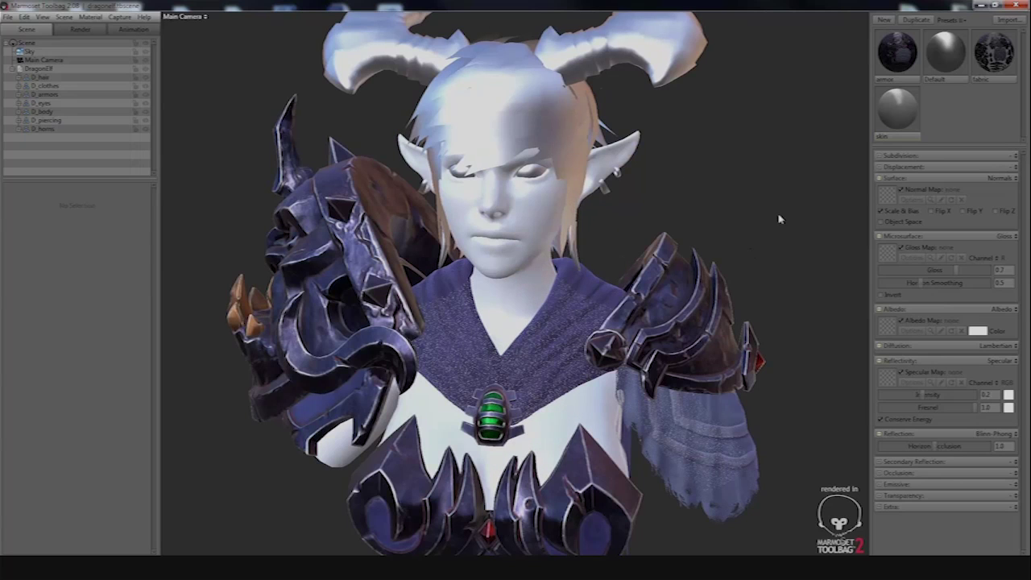
left_click_drag(899, 121, 610, 207)
Inspect the untextured skin material on the face, horns and chest from near and far
scroll(772, 115, "down", 5)
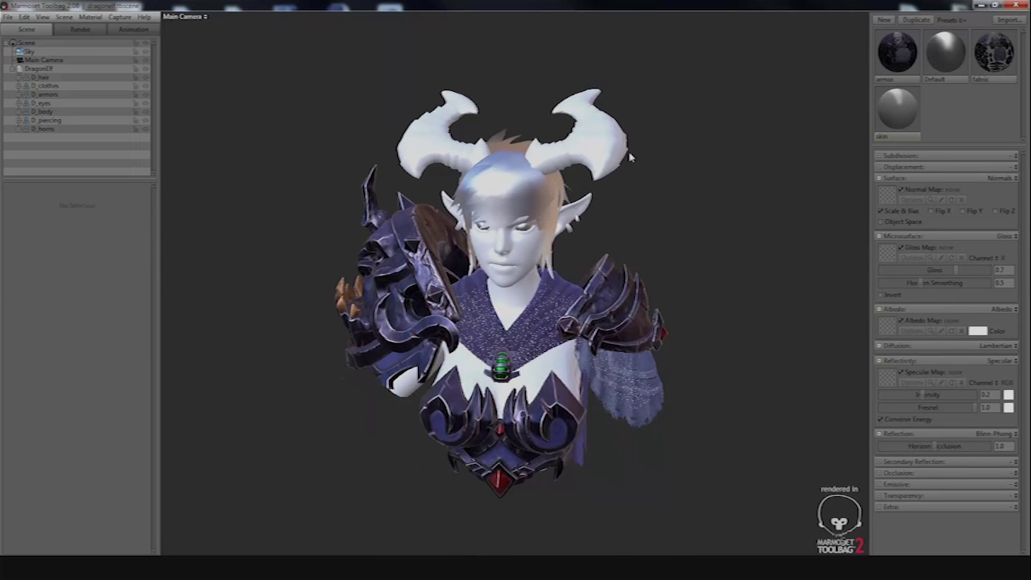
scroll(657, 169, "up", 3)
scroll(669, 177, "down", 2)
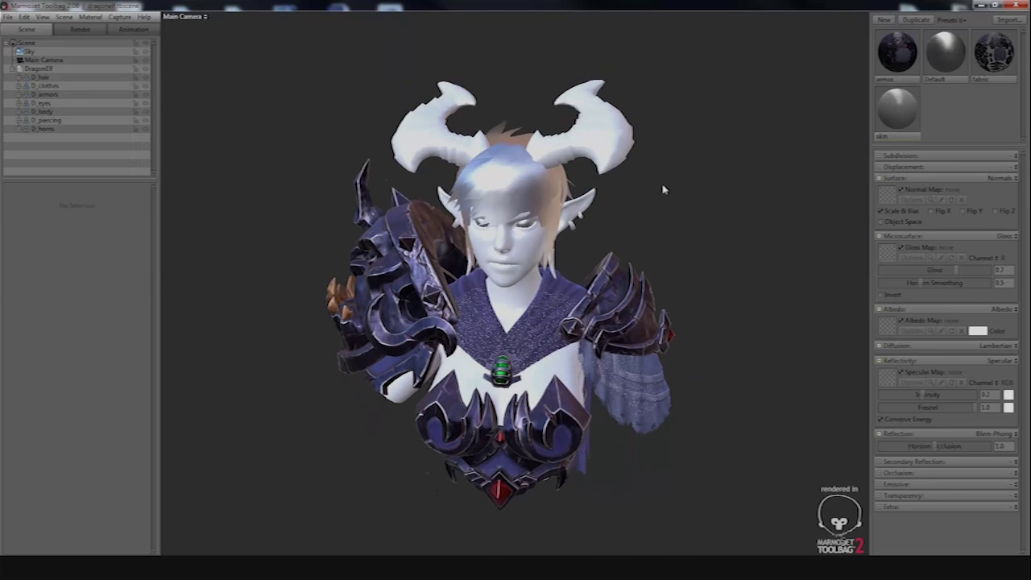
left_click_drag(741, 207, 679, 213)
scroll(762, 237, "up", 2)
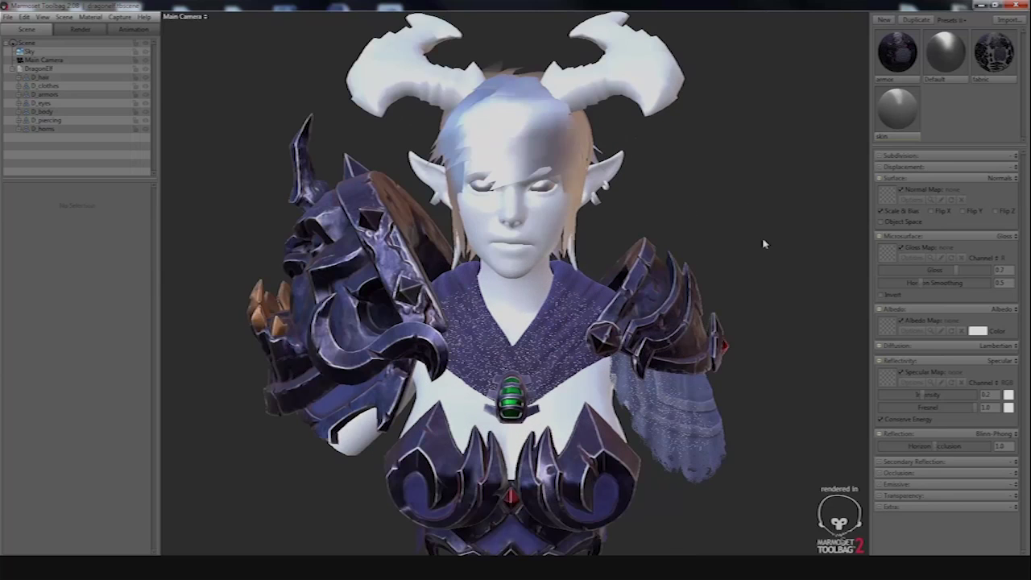
left_click_drag(755, 236, 723, 227)
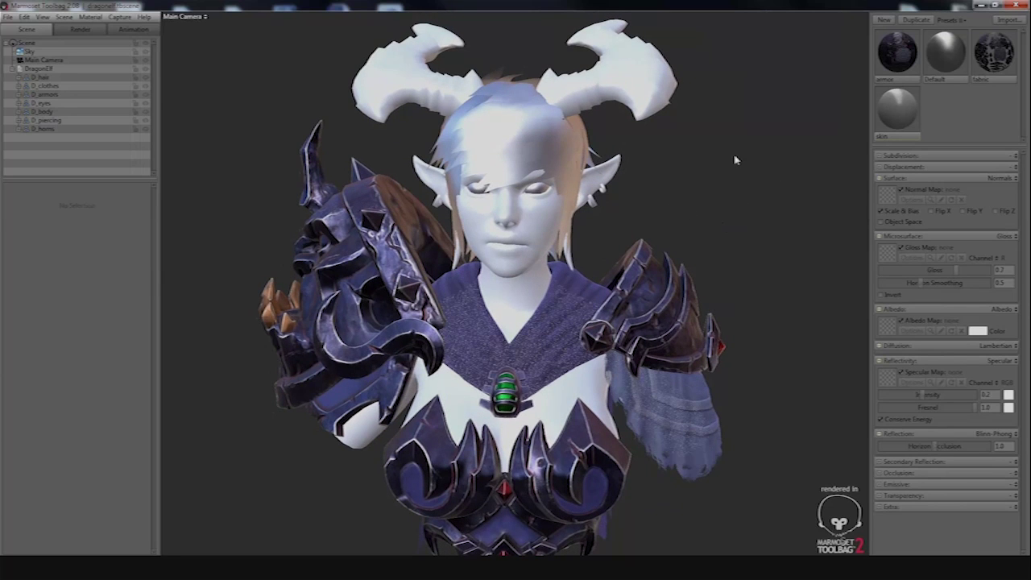
scroll(730, 171, "down", 2)
left_click_drag(691, 191, 782, 173)
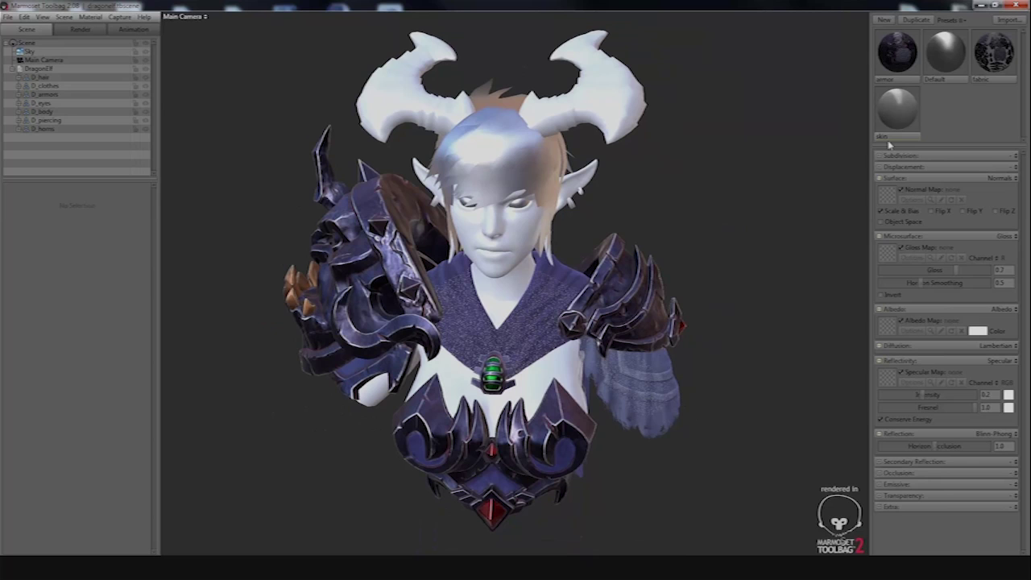
Load UV_body_Normal_OpenGL as the skin material's normal map
left_click(897, 117)
left_click(887, 197)
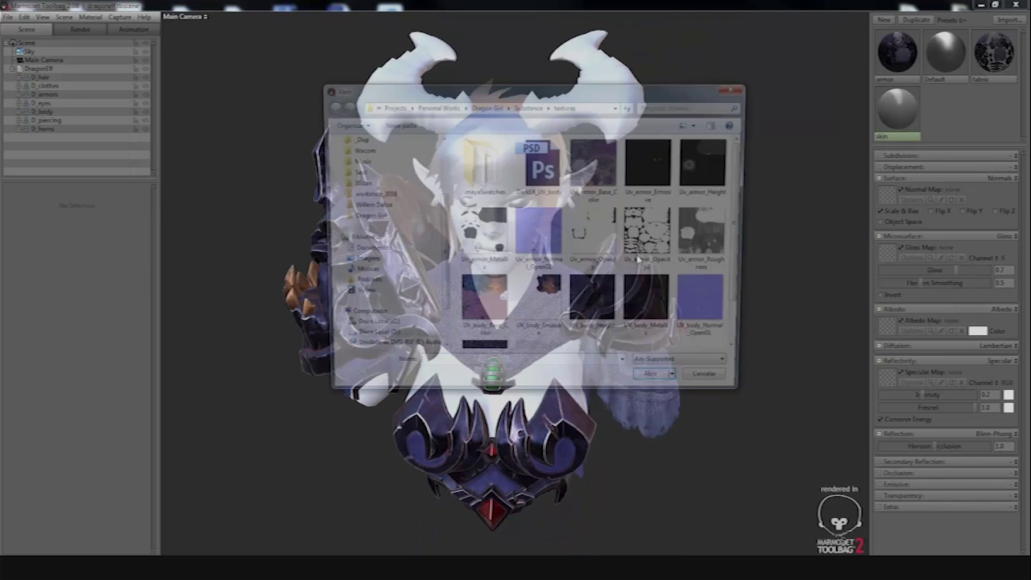
double_click(711, 306)
Load UV_body_Roughness as the skin's gloss map with Invert enabled, and UV_body_Base_Color as its albedo map
left_click(887, 198)
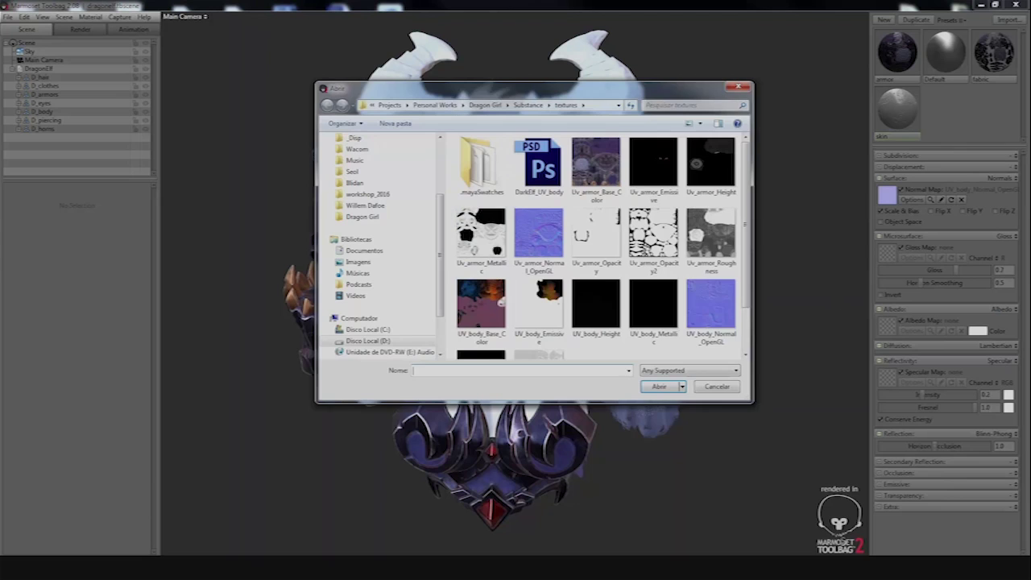
scroll(748, 289, "down", 1)
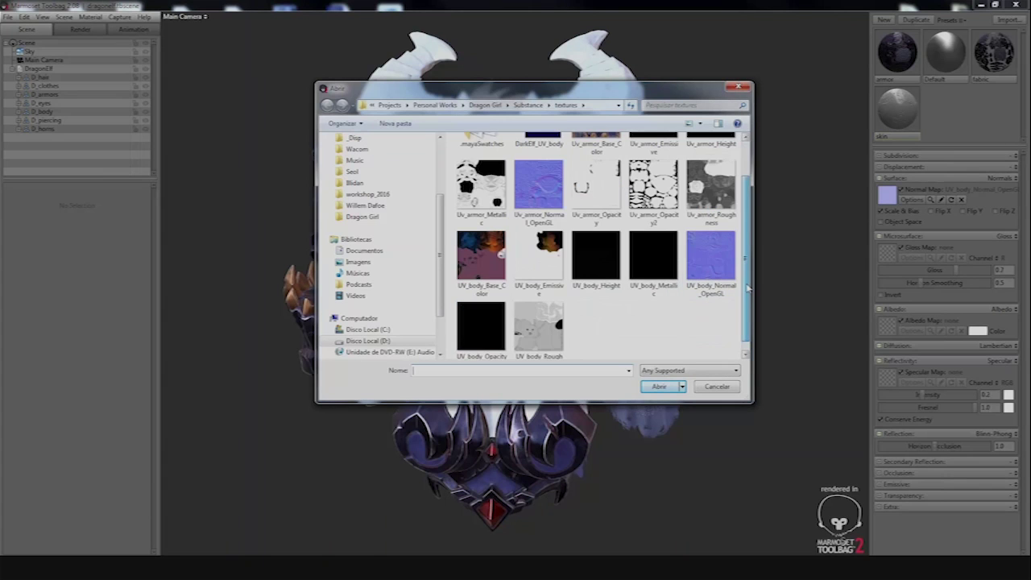
double_click(538, 326)
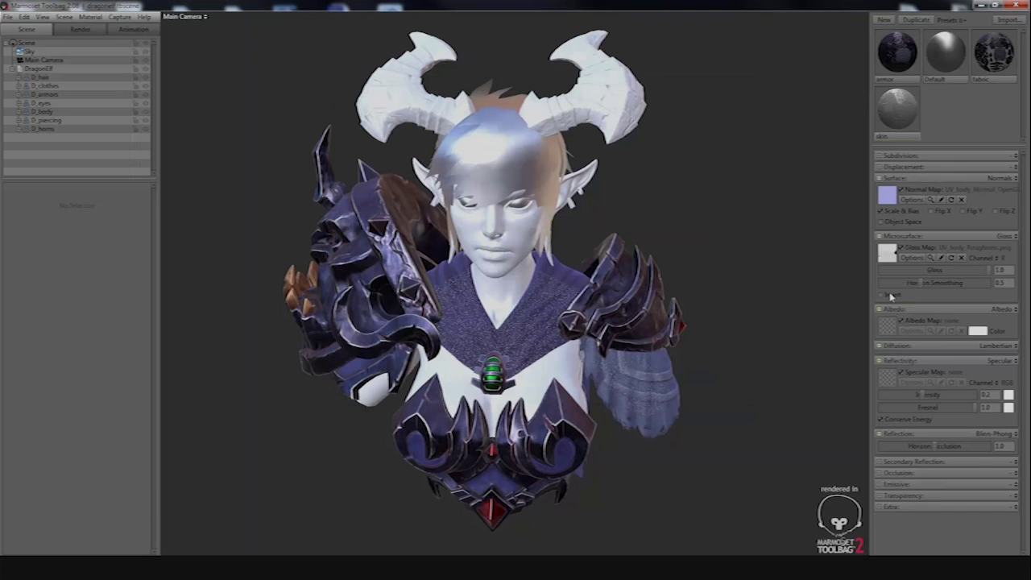
left_click(882, 295)
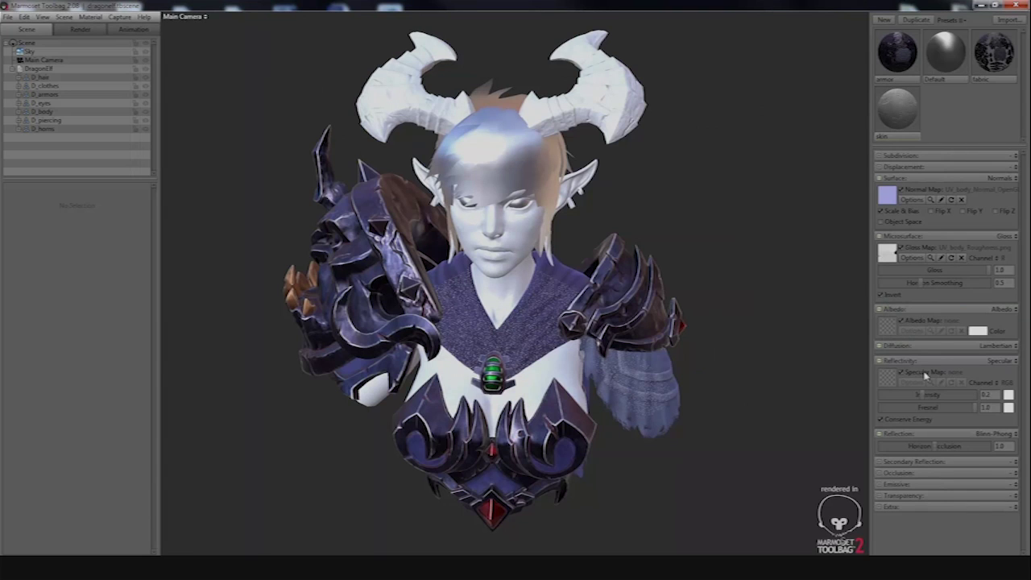
left_click(887, 328)
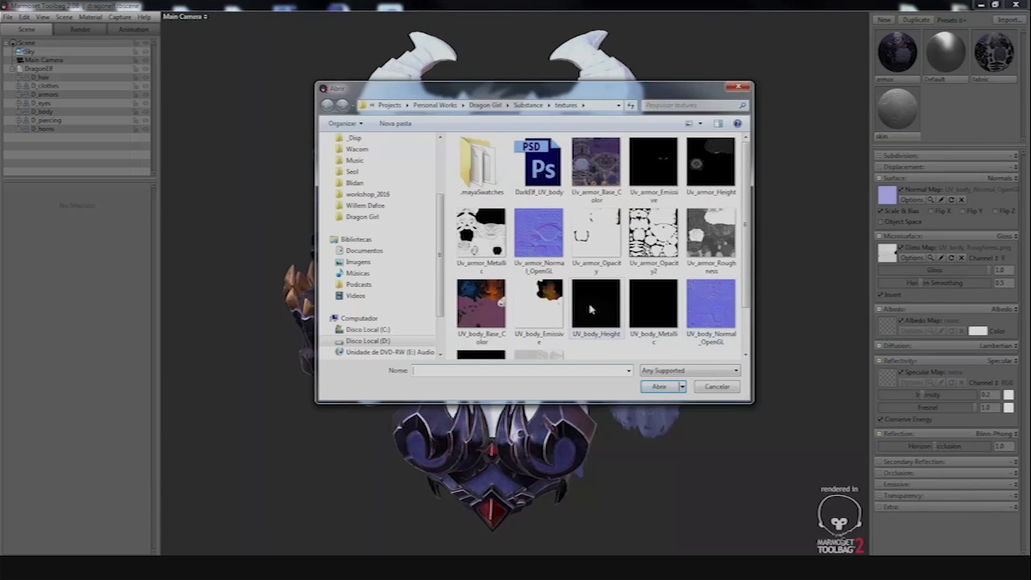
double_click(481, 306)
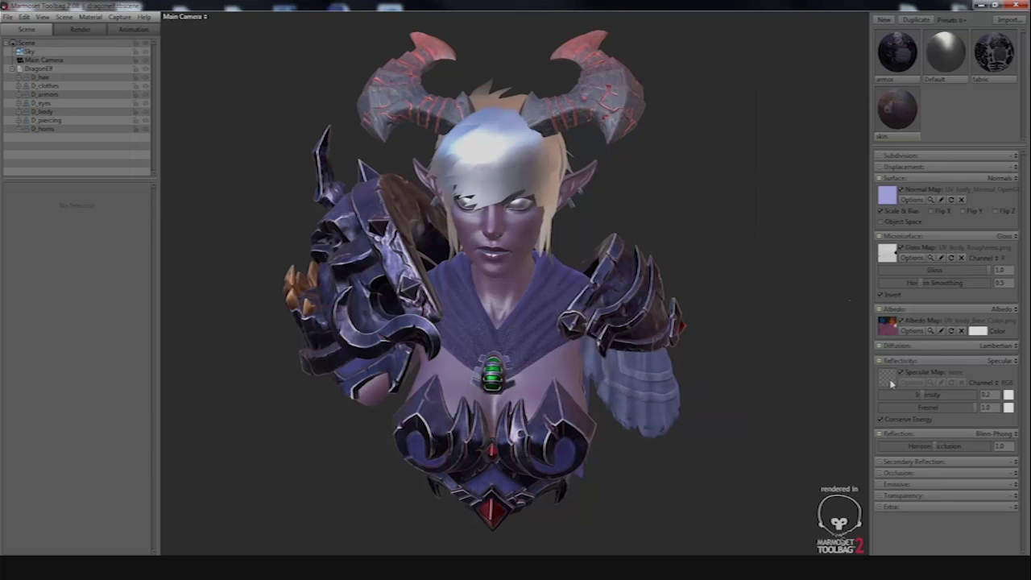
Switch the skin's reflectivity to Metalness, load UV_body_Metallic as its metalness map, and check the bust
left_click(1003, 367)
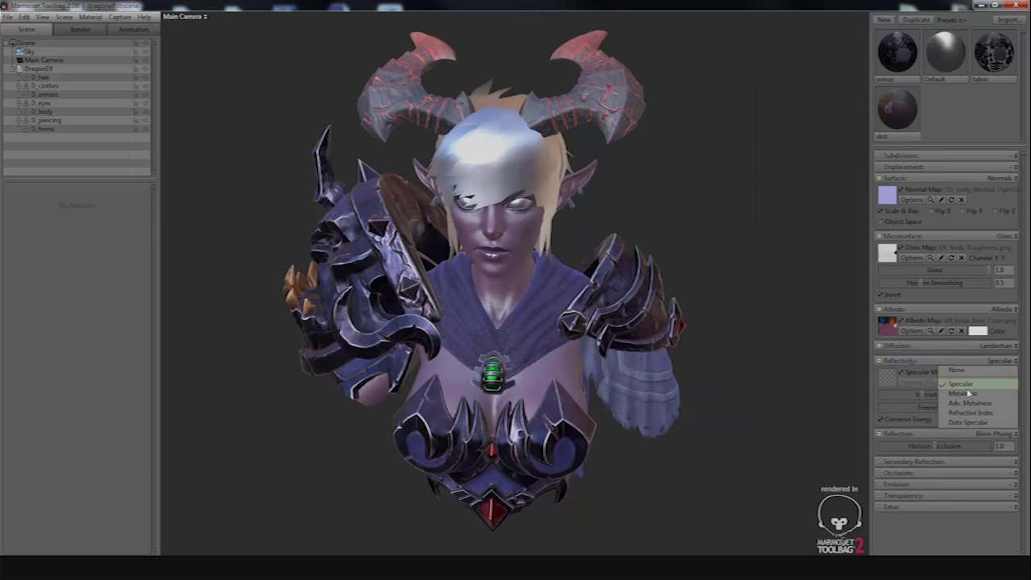
left_click(979, 387)
left_click(887, 381)
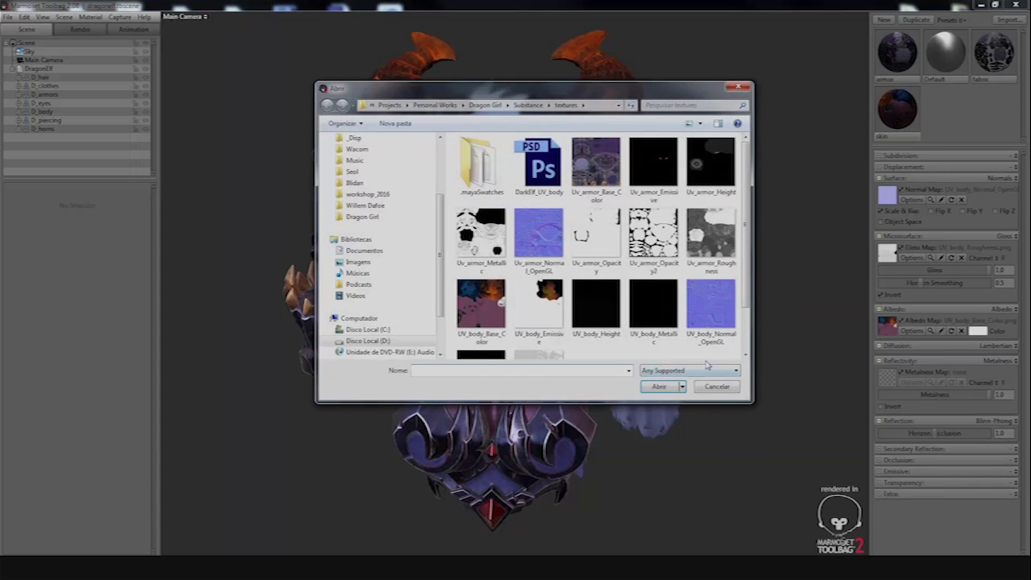
left_click(546, 321)
scroll(545, 321, "down", 1)
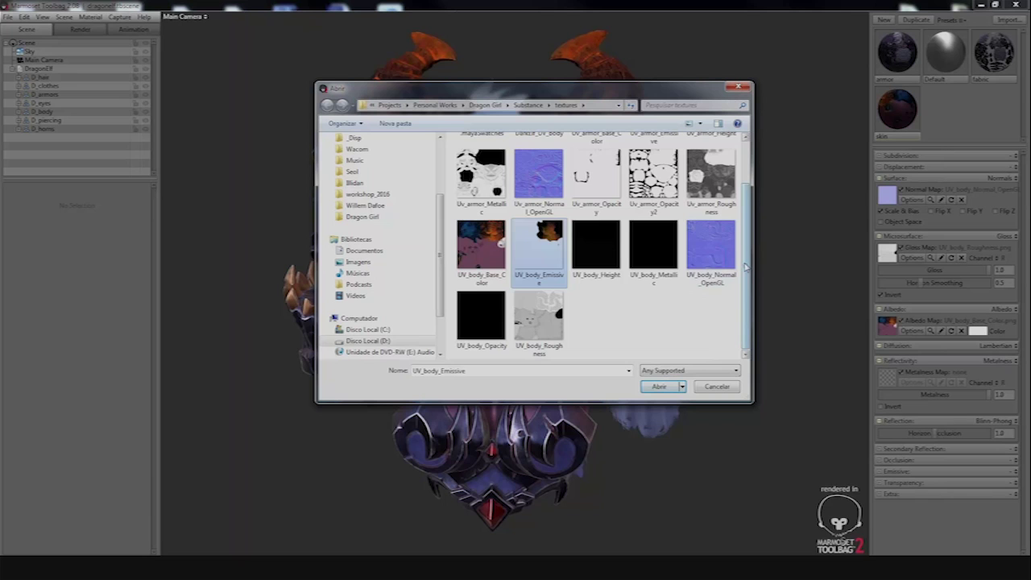
double_click(664, 254)
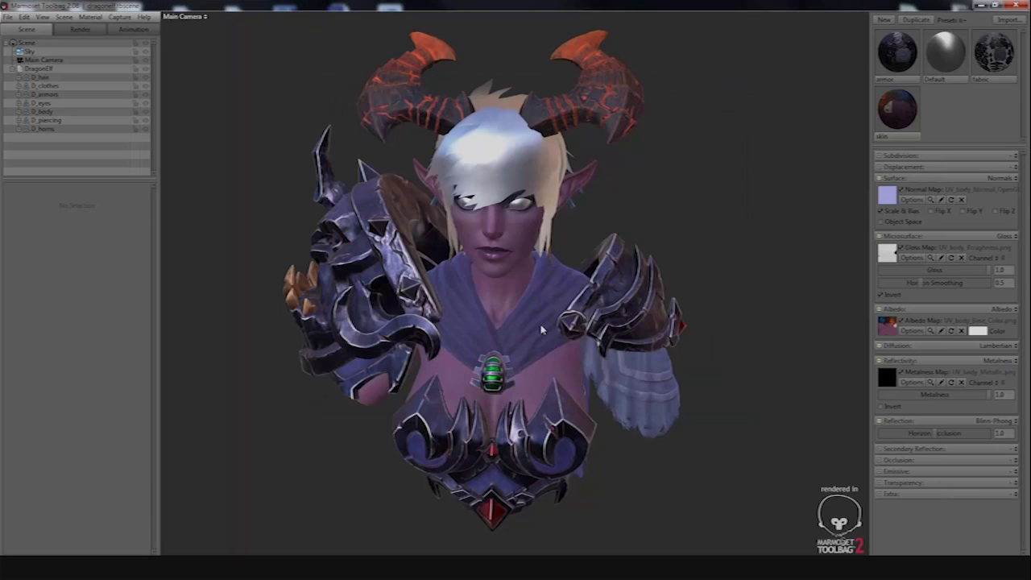
left_click_drag(548, 337, 568, 324)
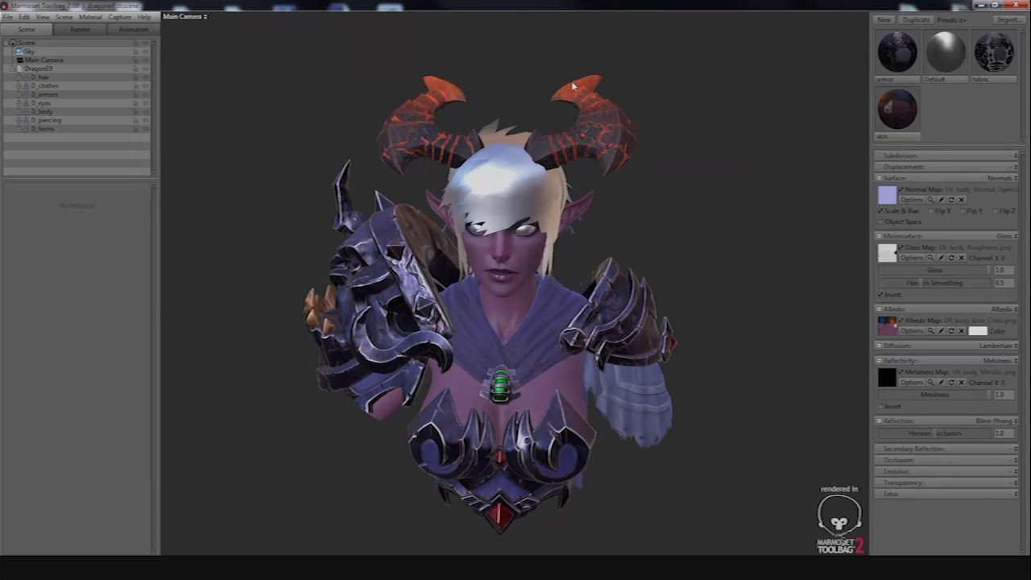
left_click_drag(567, 190, 568, 187)
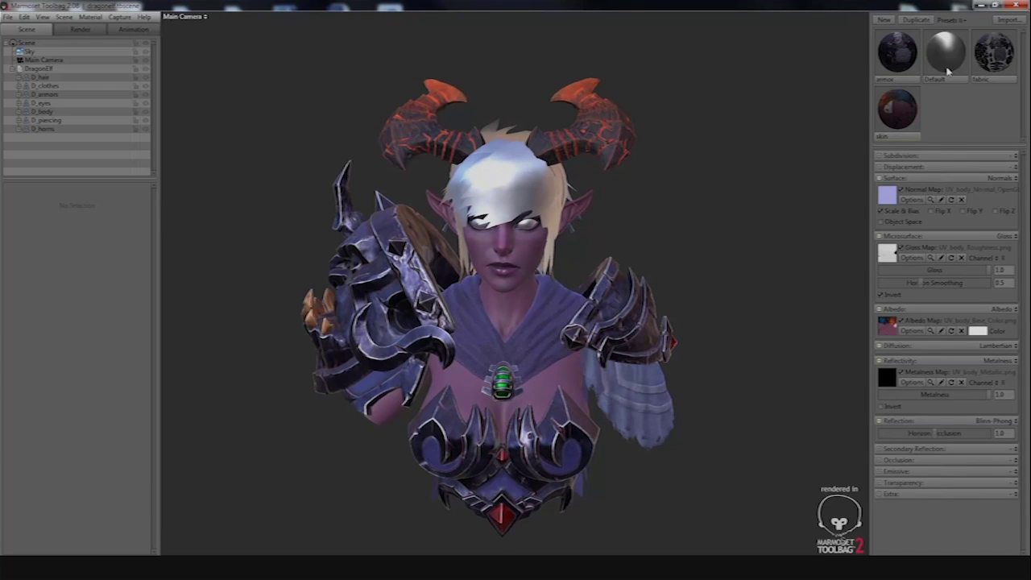
Rename the Default material as hair and apply the skin material to the eyes
left_click(939, 83)
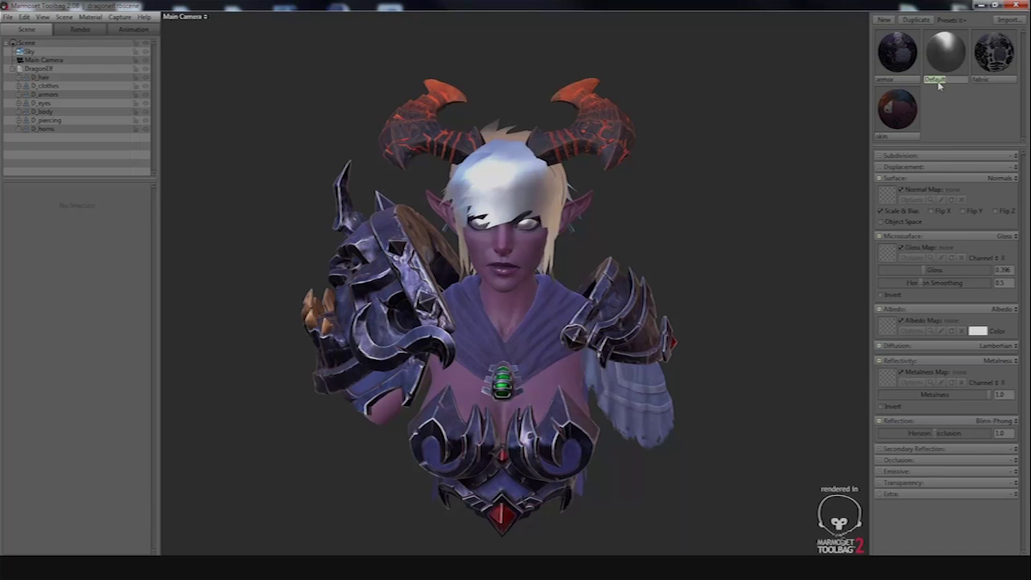
type("hair")
key("Return")
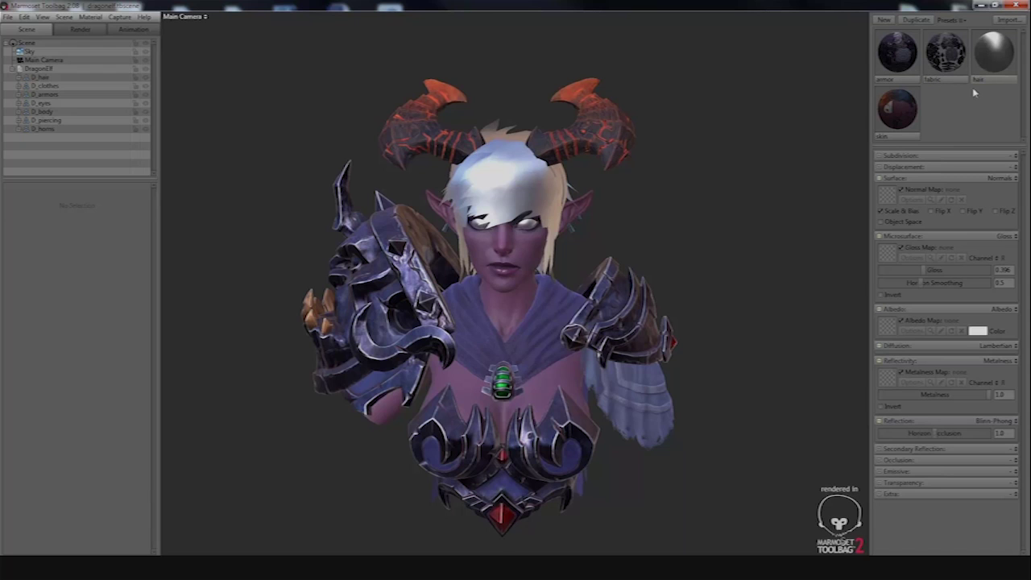
left_click_drag(890, 120, 532, 210)
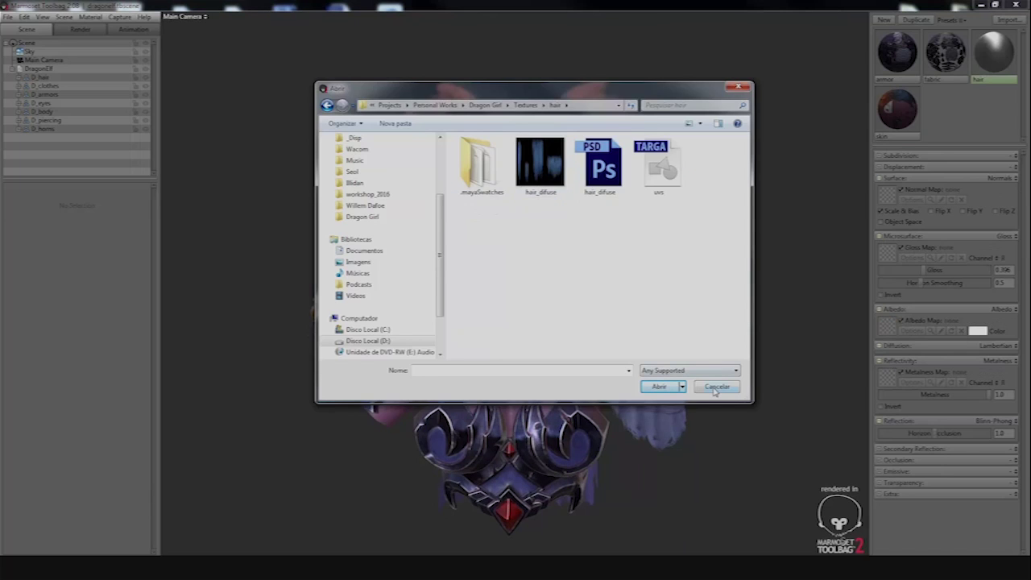
left_click(716, 387)
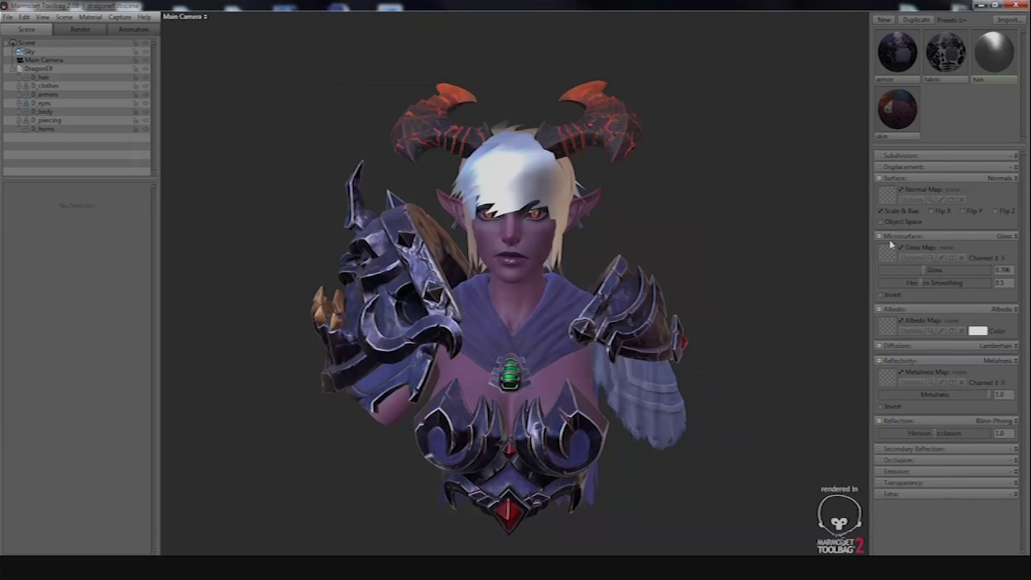
Load hair_difuse.png from the Dragon Girl project's Textures/hair folder as the hair material's albedo map
left_click(889, 330)
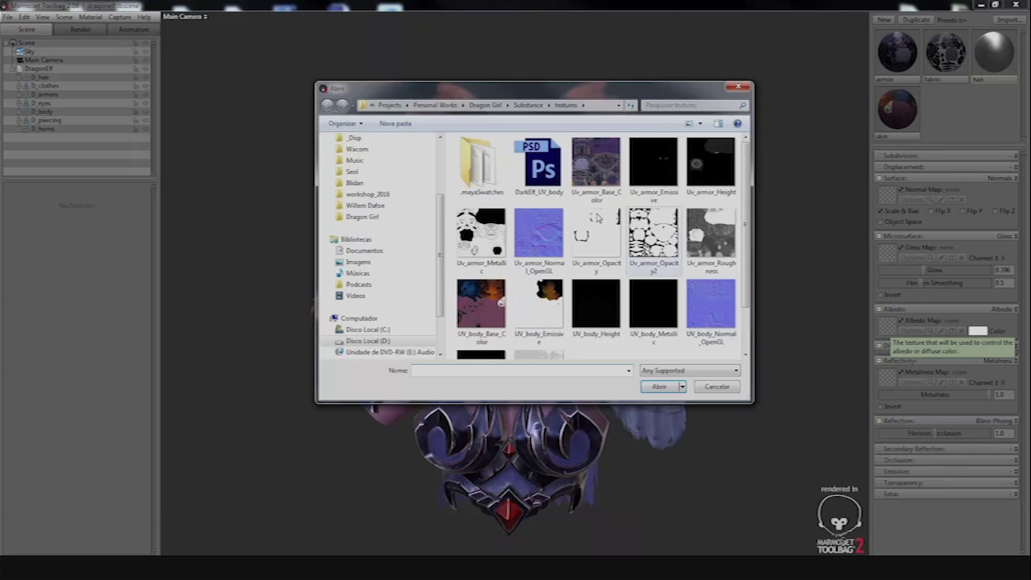
left_click(488, 105)
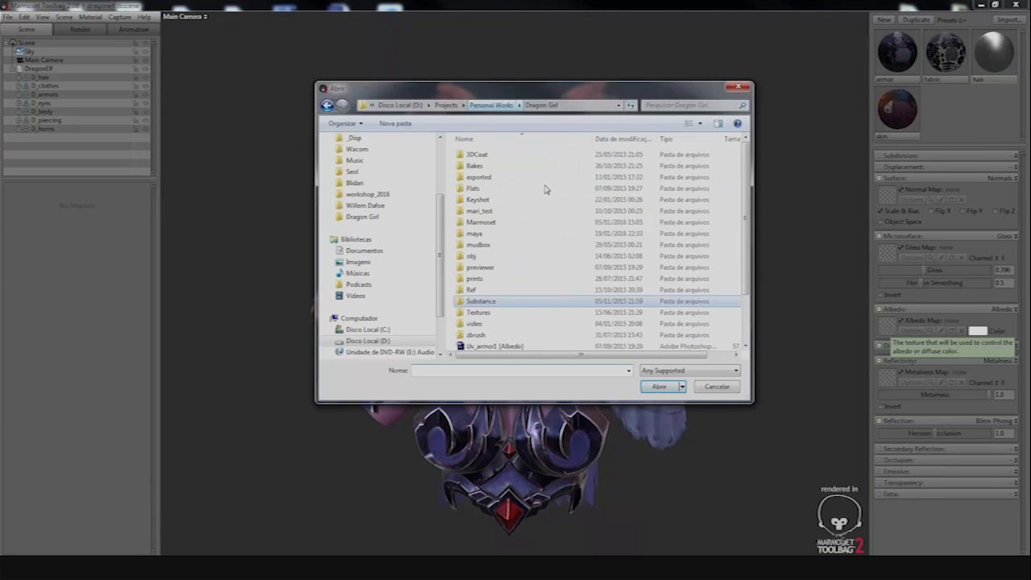
double_click(480, 312)
double_click(480, 165)
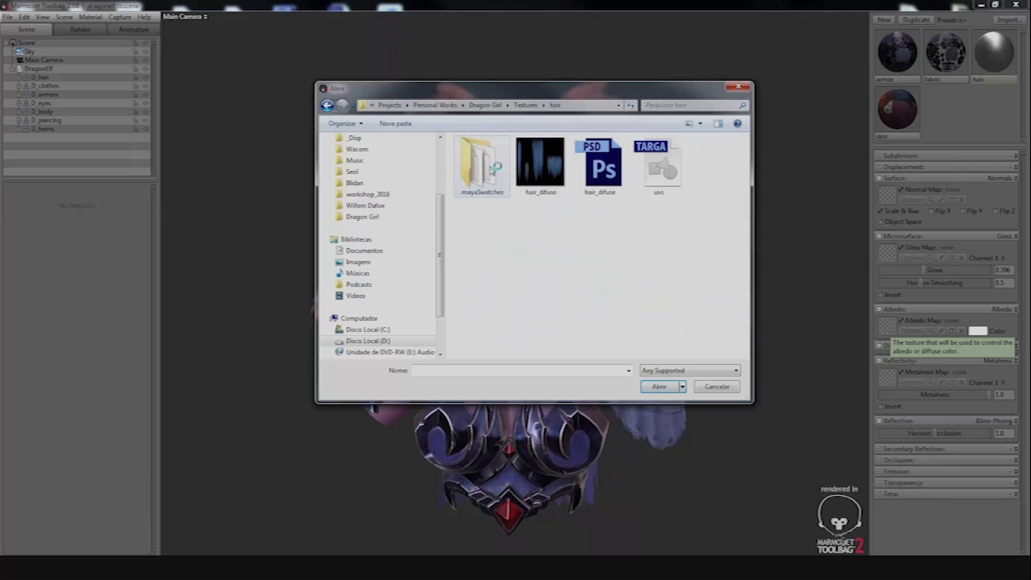
left_click(541, 173)
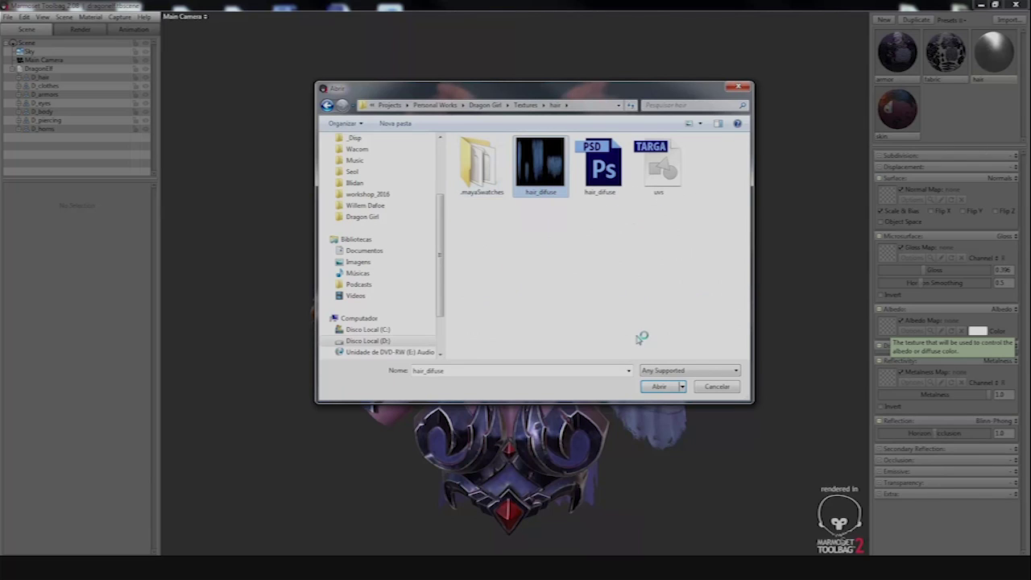
left_click(662, 387)
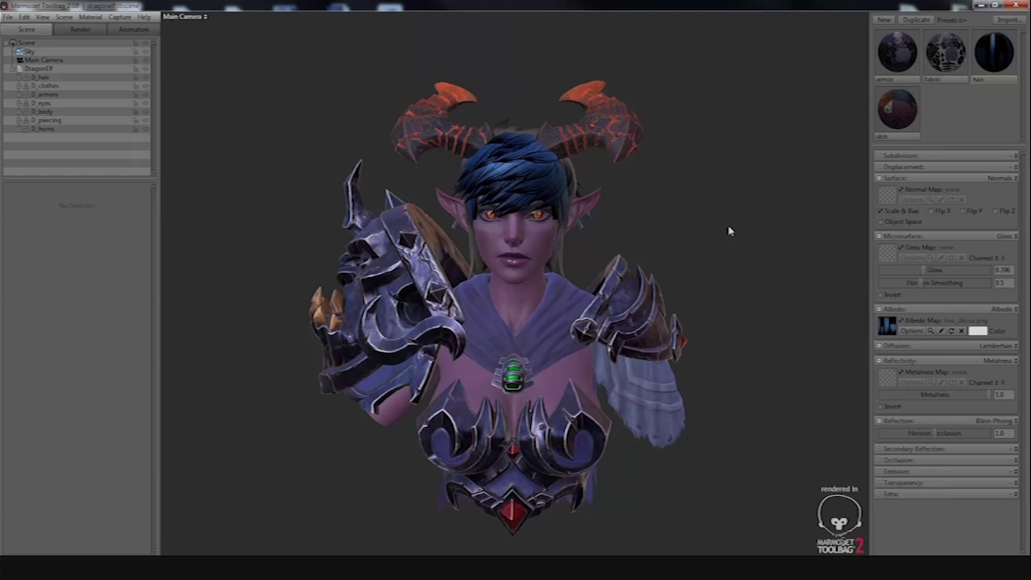
left_click_drag(728, 232, 720, 228)
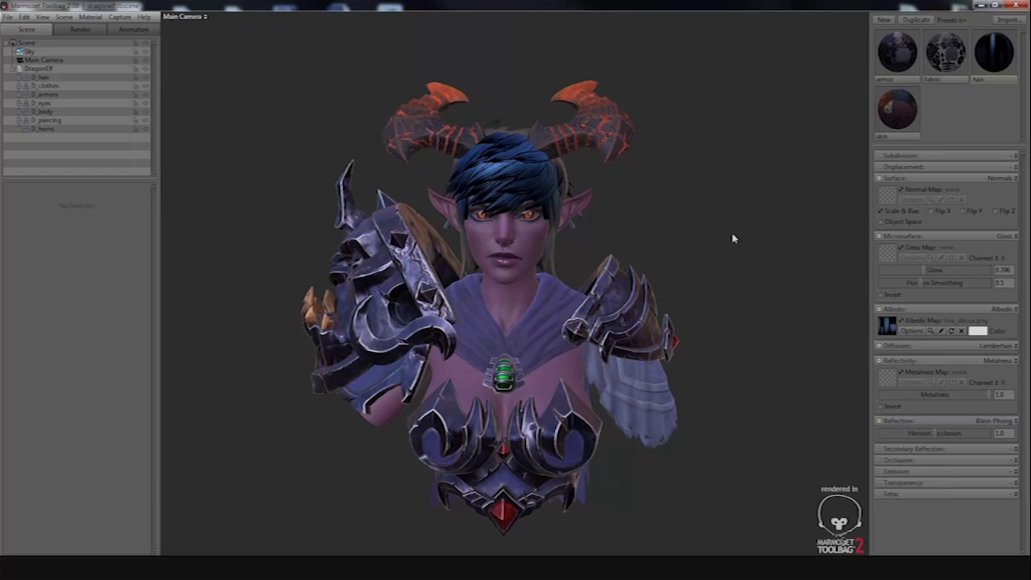
Replace the hair material's albedo map with the PSD version of hair_difuse
left_click(887, 324)
left_click(600, 165)
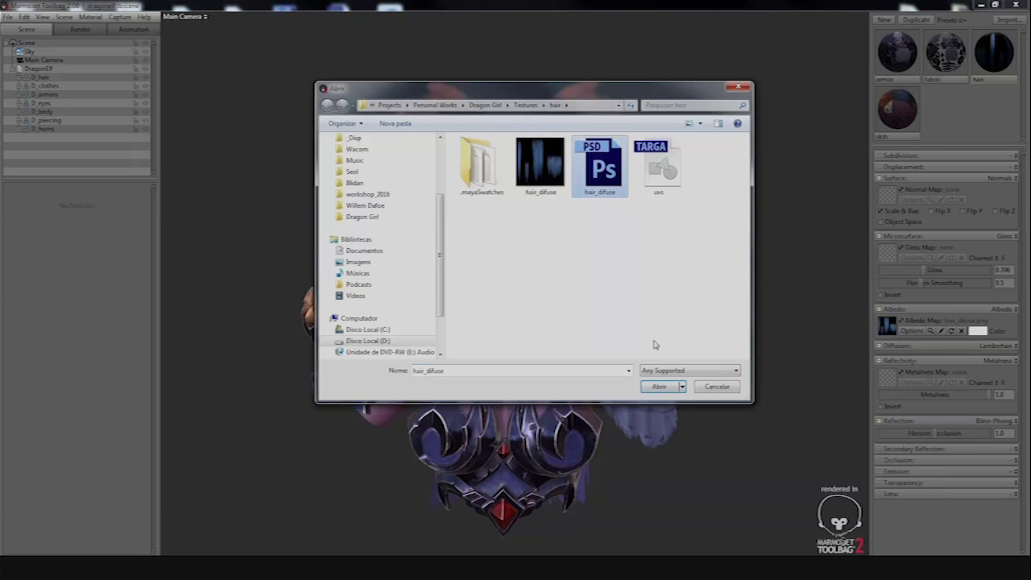
left_click(659, 386)
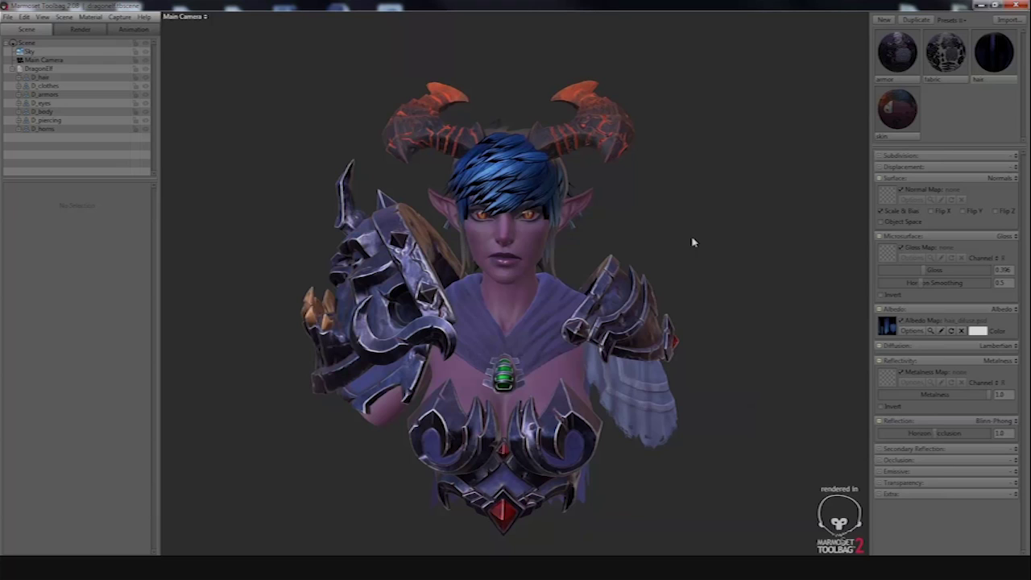
Select the D_hair object, expand its contents, and collapse its Transform settings to examine the mesh options
left_click(18, 78)
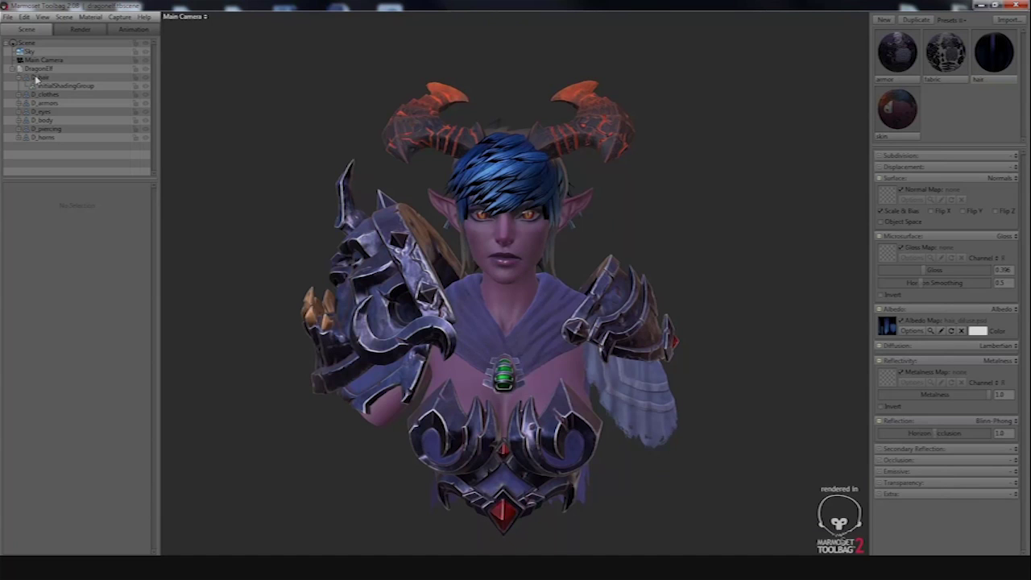
left_click(36, 78)
left_click(9, 190)
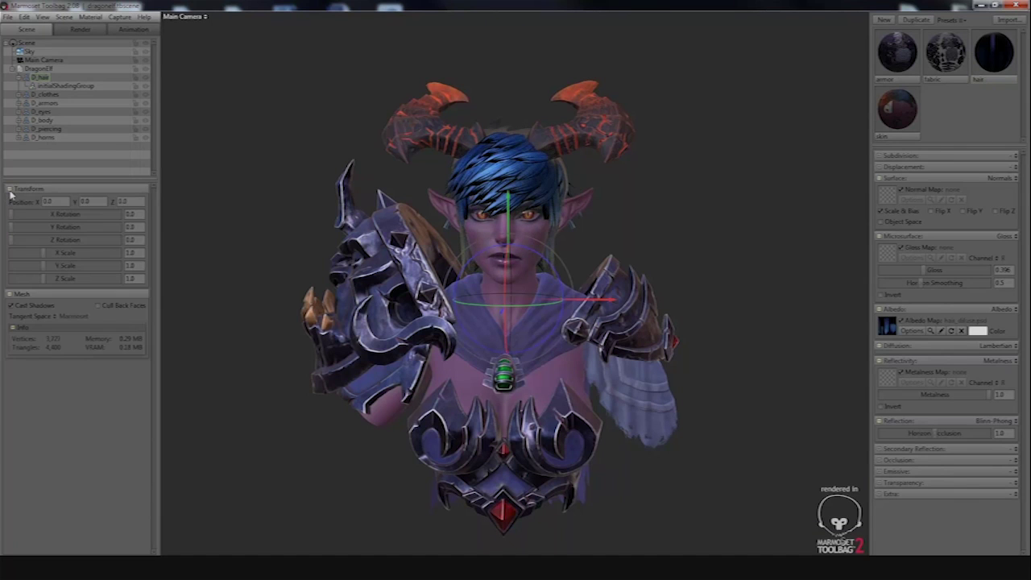
left_click(10, 192)
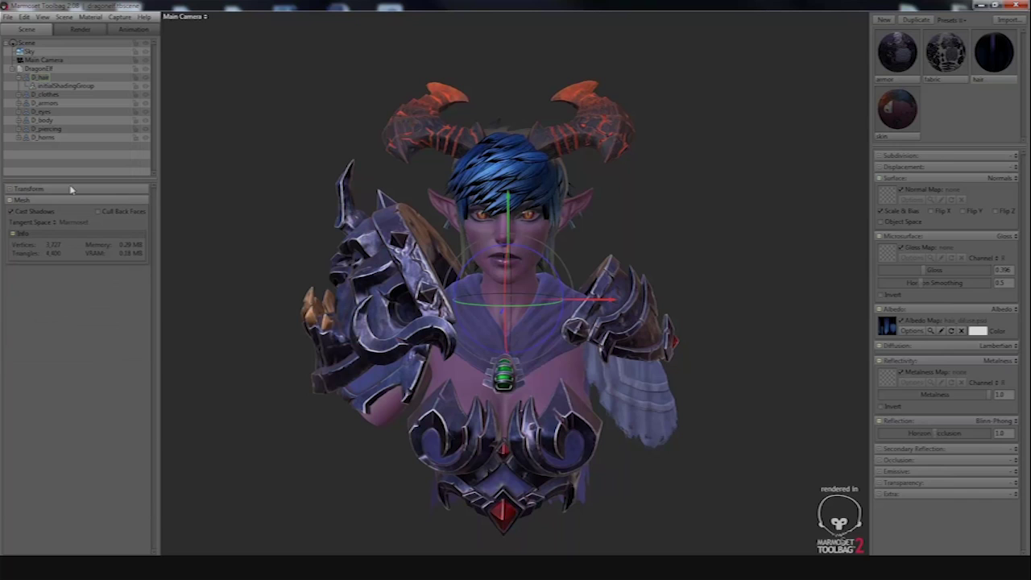
Clear the selection and set the hair material's gloss to about 0.415 and horizon smoothing to 0.0
left_click(640, 191)
middle_click_drag(559, 168, 576, 188)
mouse_move(584, 197)
left_mouse_down()
mouse_move(532, 196)
mouse_move(584, 197)
left_mouse_up()
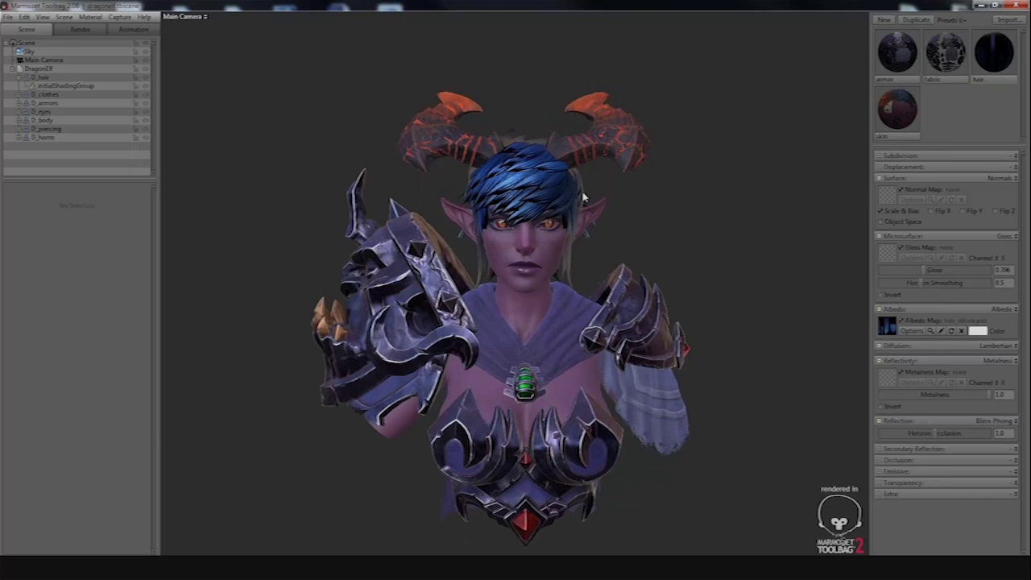
middle_click_drag(584, 197, 575, 197)
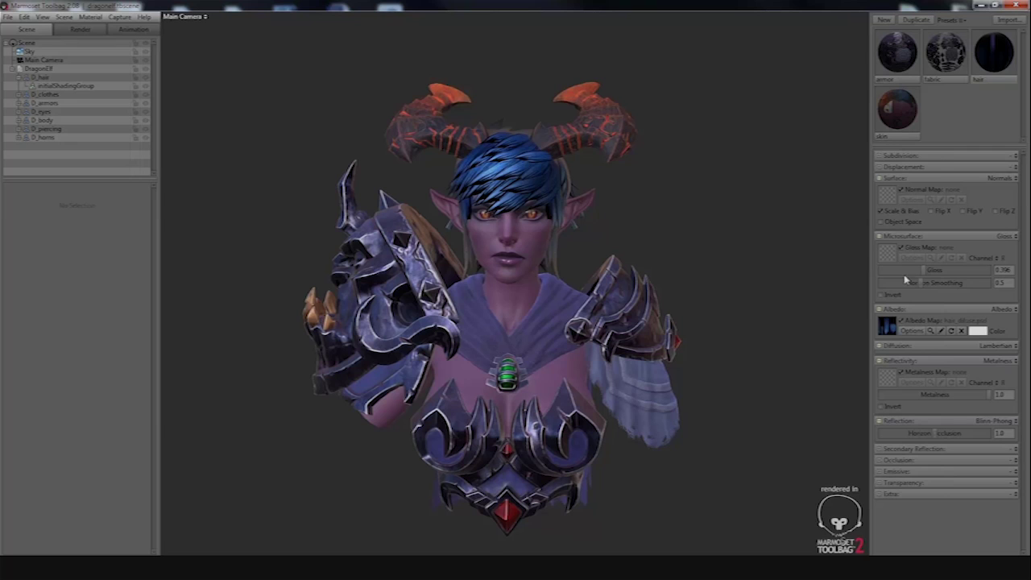
mouse_move(926, 274)
left_mouse_down()
mouse_move(874, 282)
mouse_move(912, 284)
left_mouse_up()
left_click_drag(885, 284, 876, 282)
Darken the fabric material's albedo color to grey 7c7c7c
left_click(940, 65)
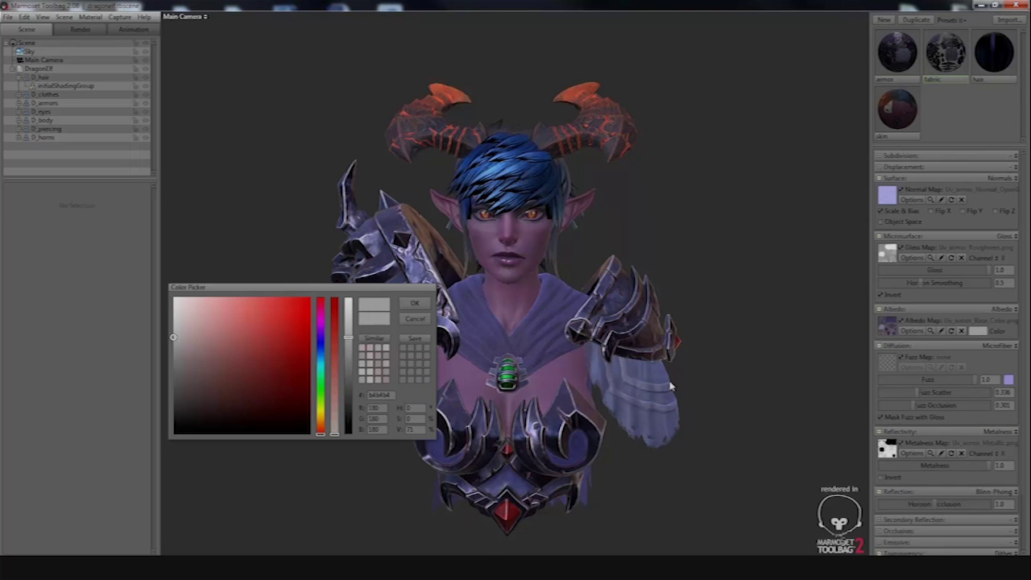
left_click(976, 331)
left_click_drag(184, 363, 159, 370)
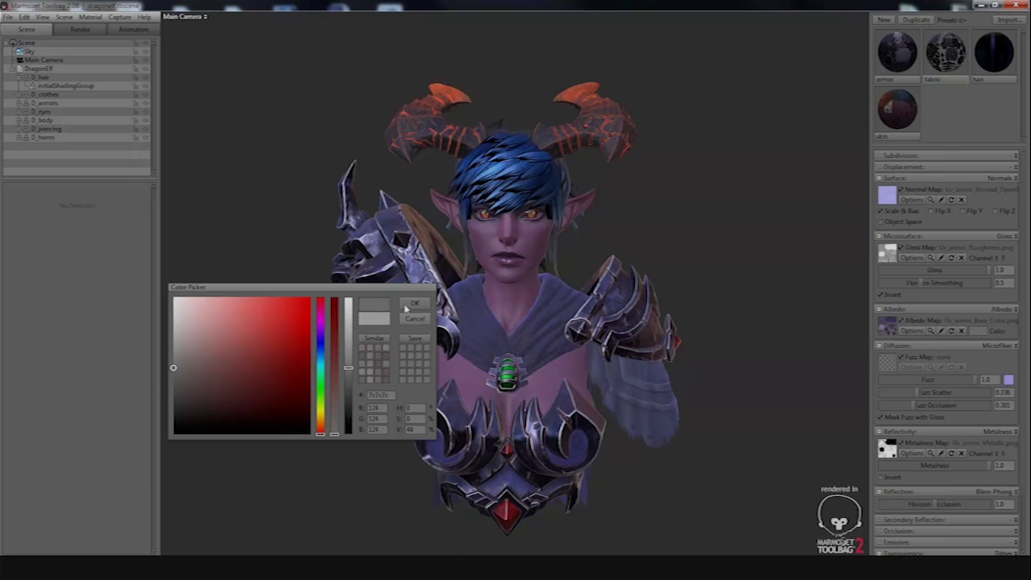
left_click(415, 303)
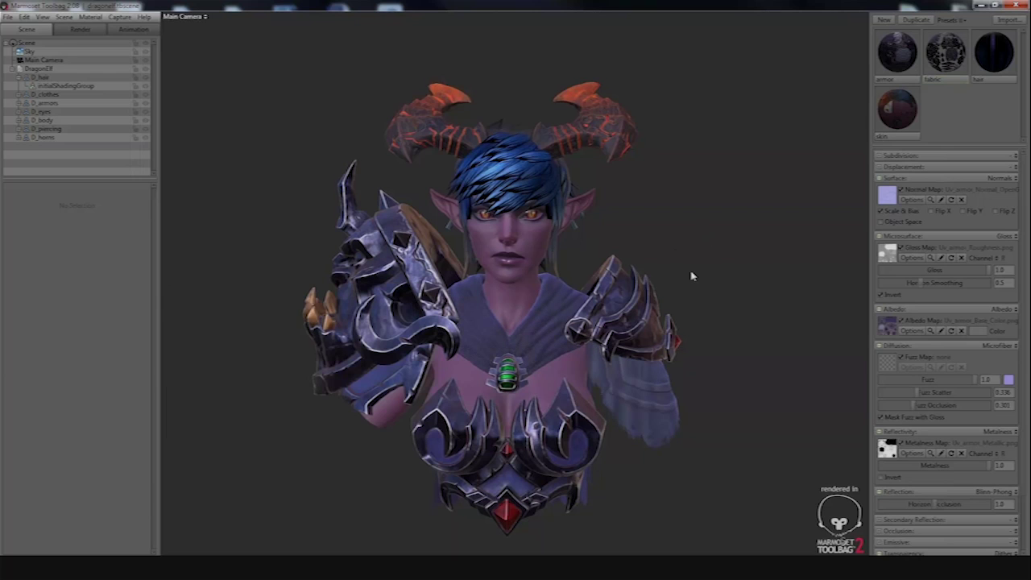
middle_click_drag(692, 276, 690, 263)
left_click_drag(681, 290, 686, 278)
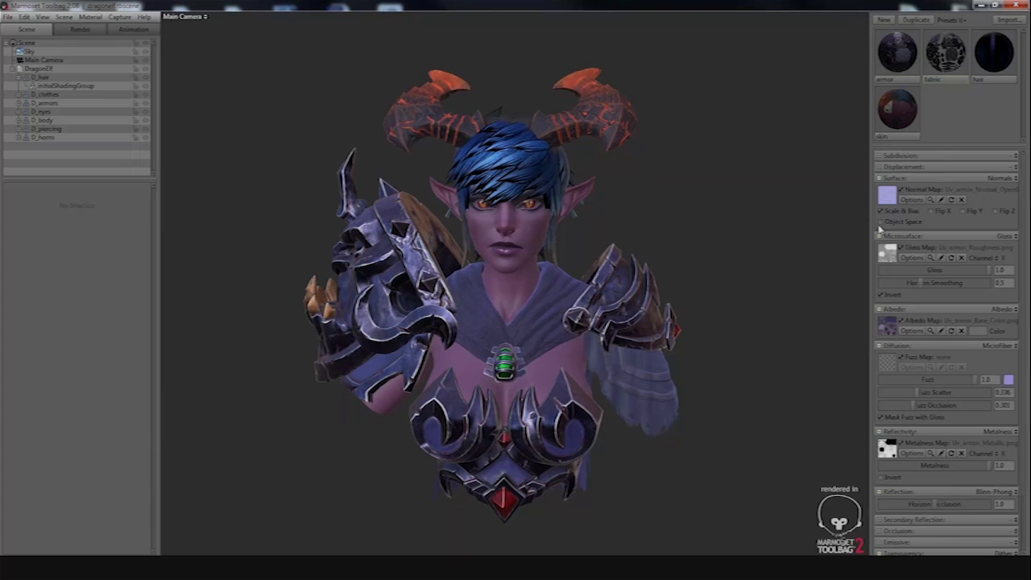
Set the hair material's transparency to Dither, using the albedo map's alpha
left_click(985, 63)
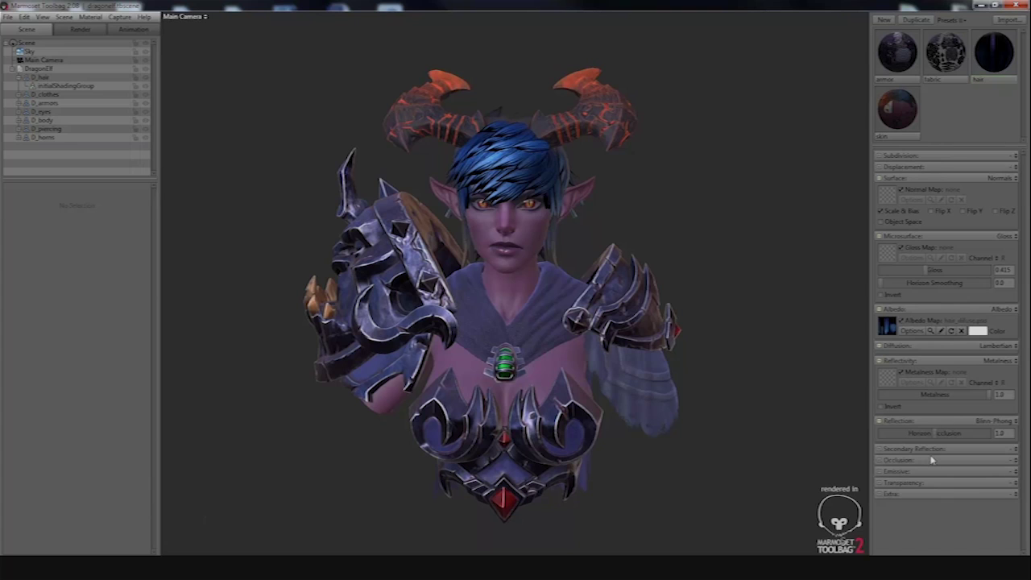
left_click(884, 485)
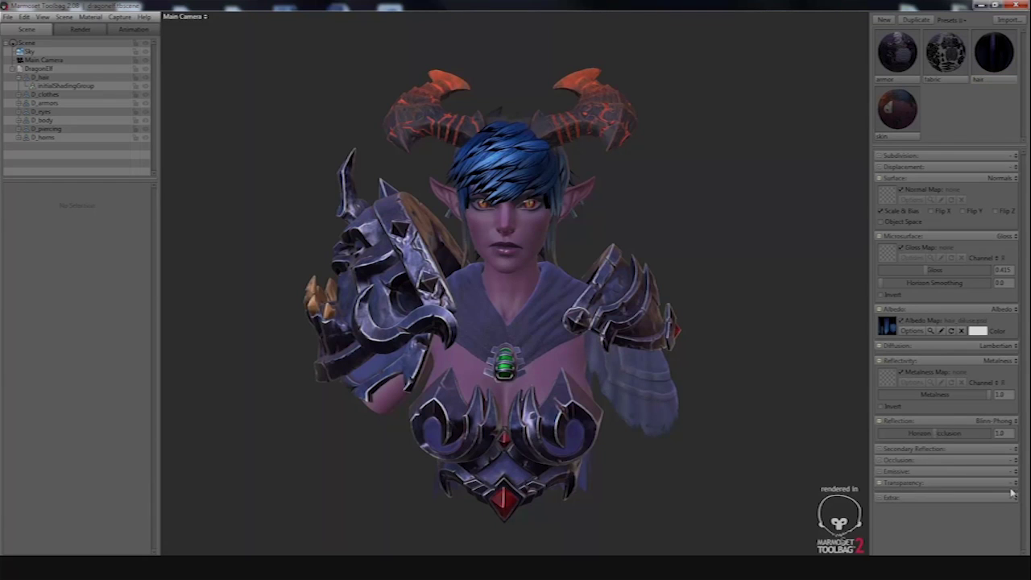
left_click(1008, 492)
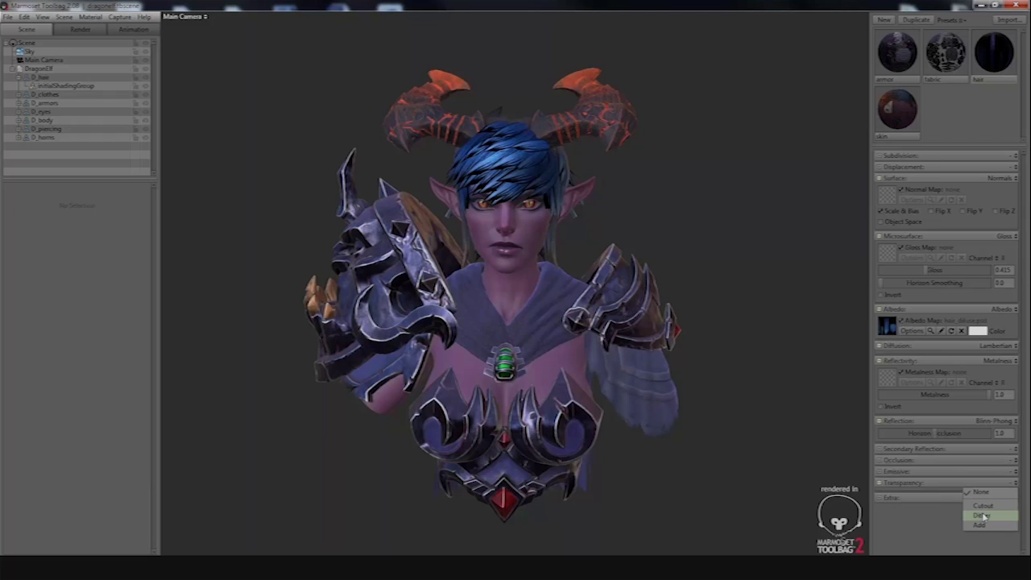
left_click(981, 515)
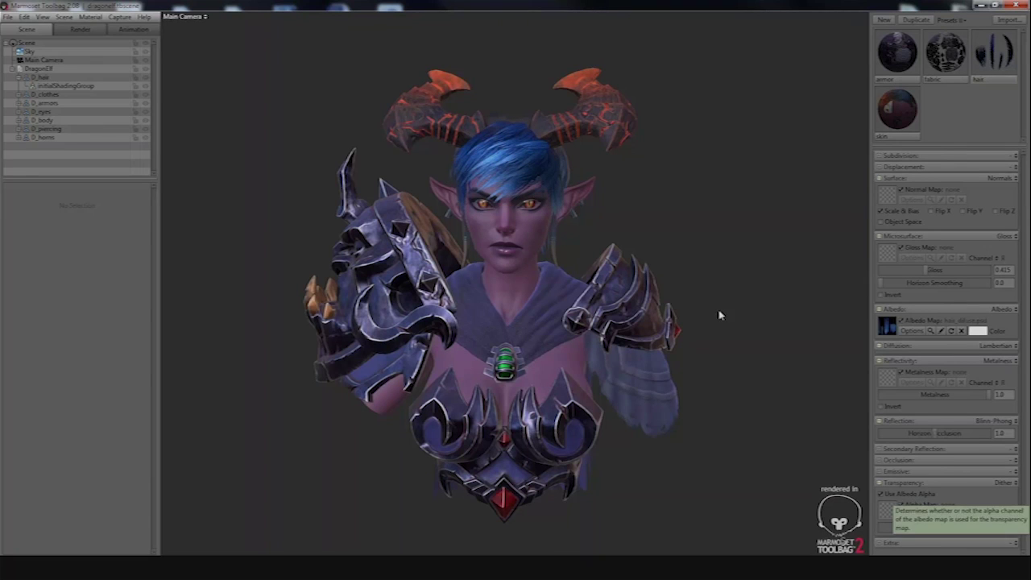
left_click(884, 494)
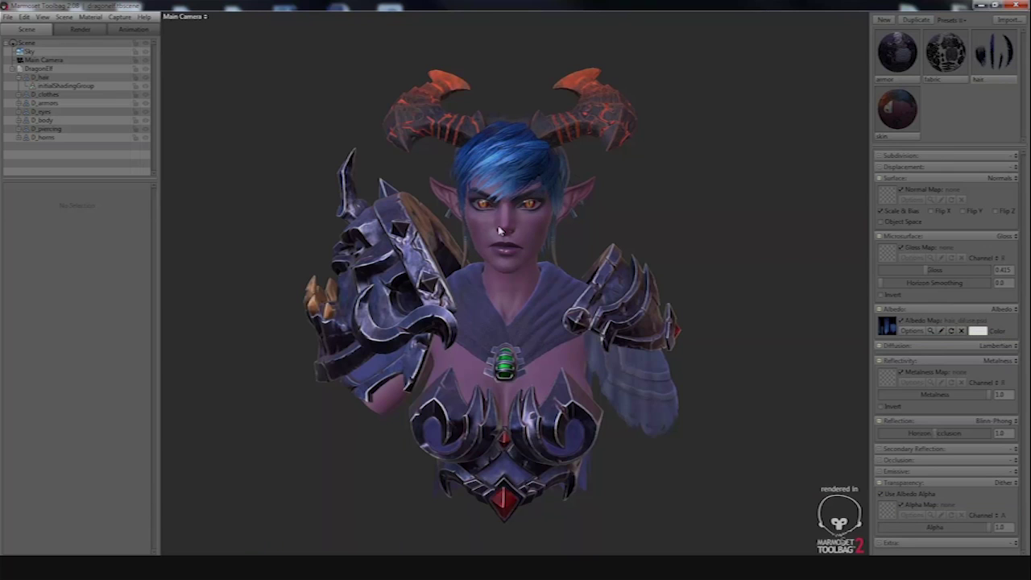
Examine the dithered hair up close and test its transparency alpha
scroll(533, 211, "up", 3)
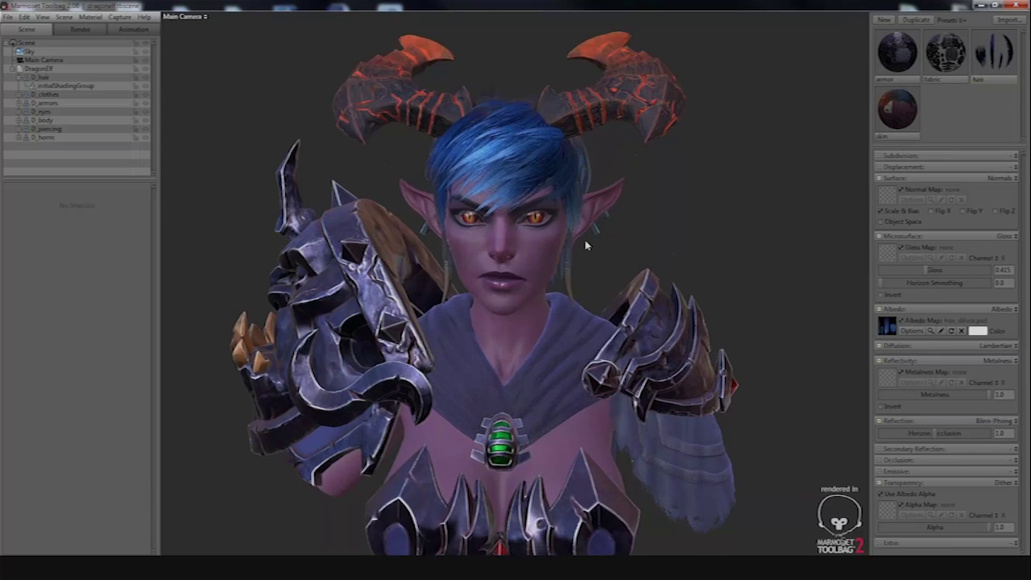
middle_click_drag(585, 240, 578, 273)
left_click_drag(578, 273, 588, 269)
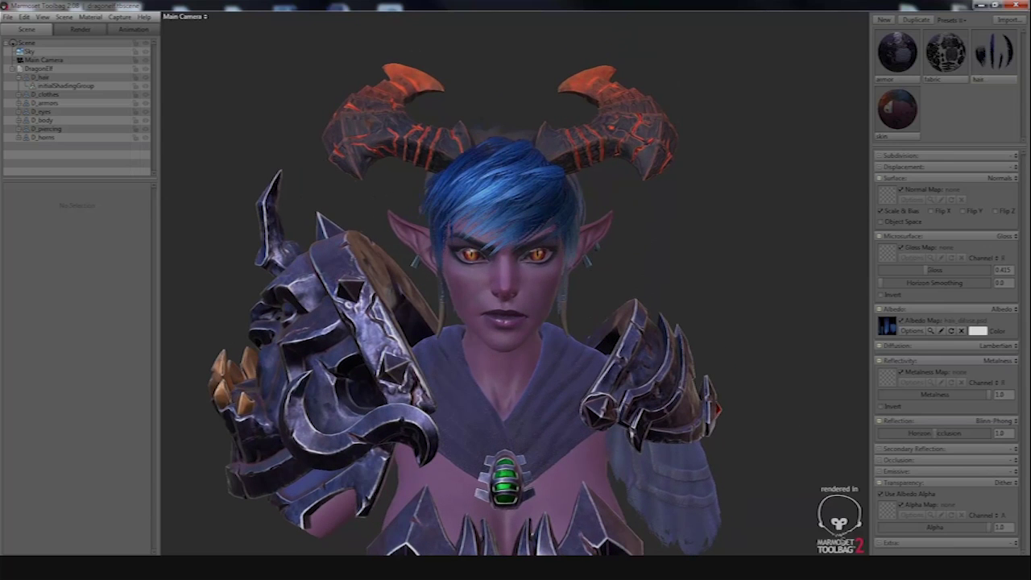
left_click_drag(983, 532, 1026, 532)
left_click_drag(603, 258, 574, 278)
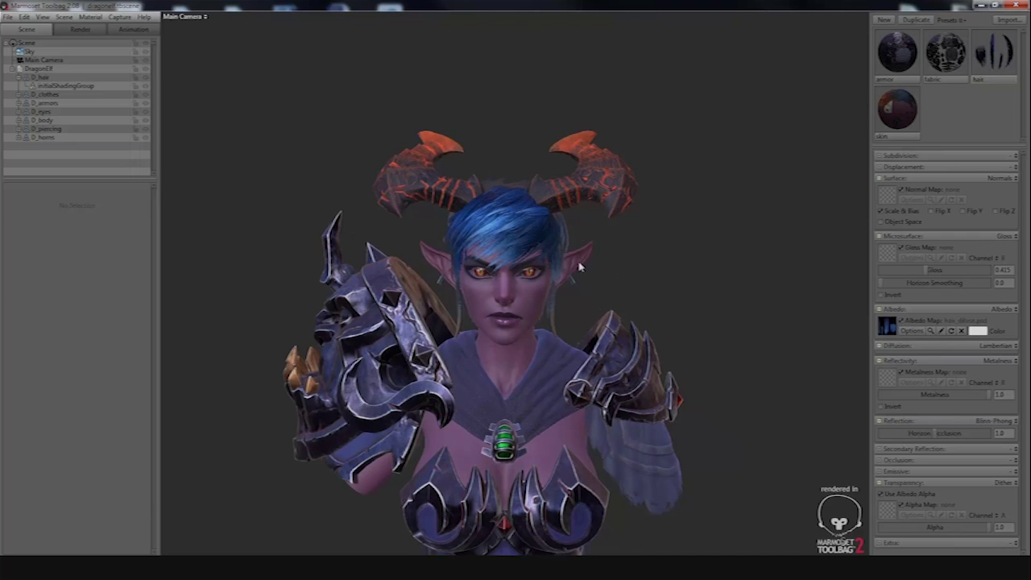
left_click_drag(578, 255, 592, 254)
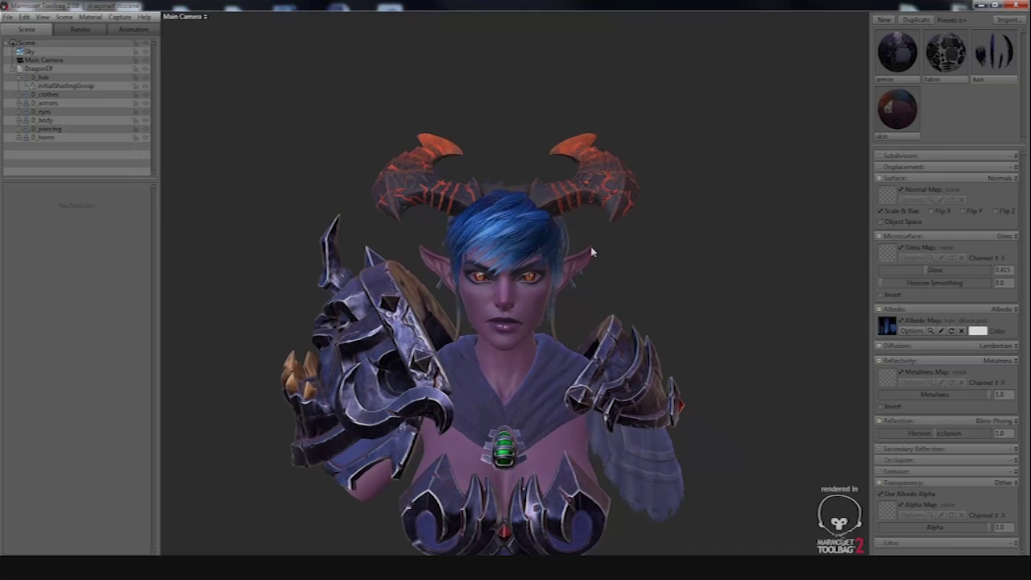
Try different gloss values on the hair from another angle, settling on about 0.43
mouse_move(936, 270)
left_mouse_down()
mouse_move(951, 269)
mouse_move(917, 270)
left_mouse_up()
middle_click_drag(633, 285, 617, 265)
left_click_drag(609, 269, 639, 269)
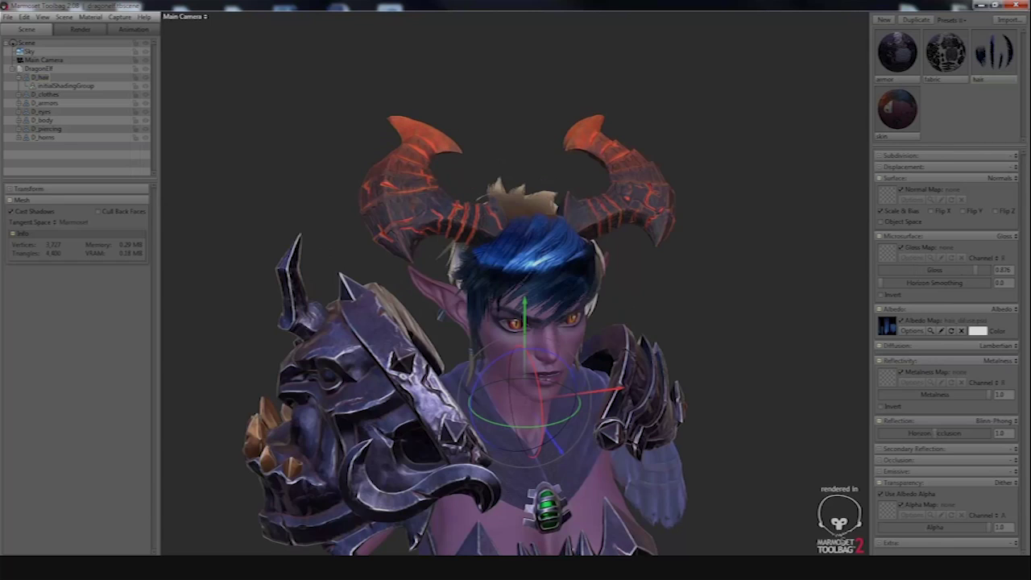
left_click_drag(961, 278, 927, 271)
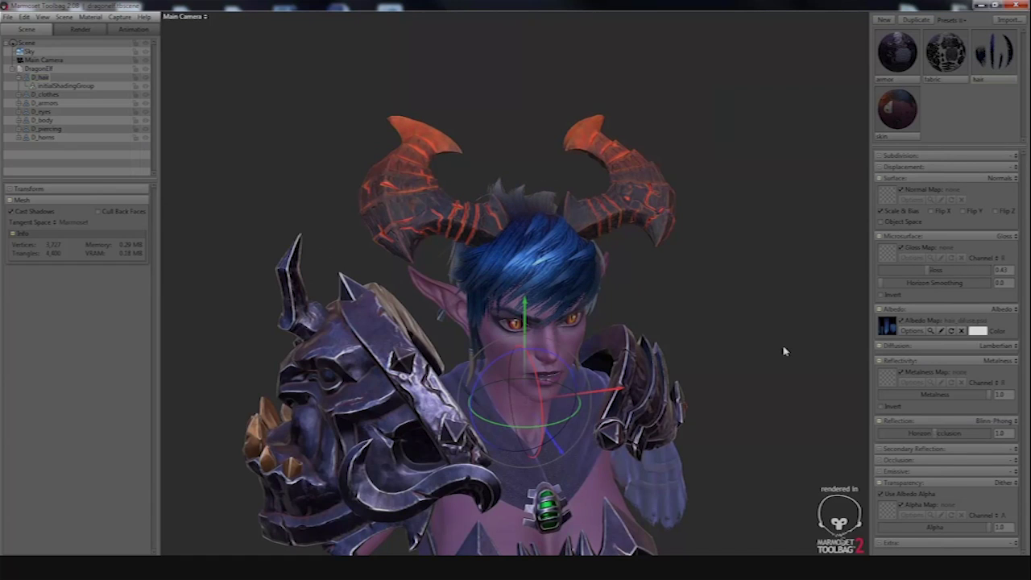
left_click_drag(785, 351, 766, 350)
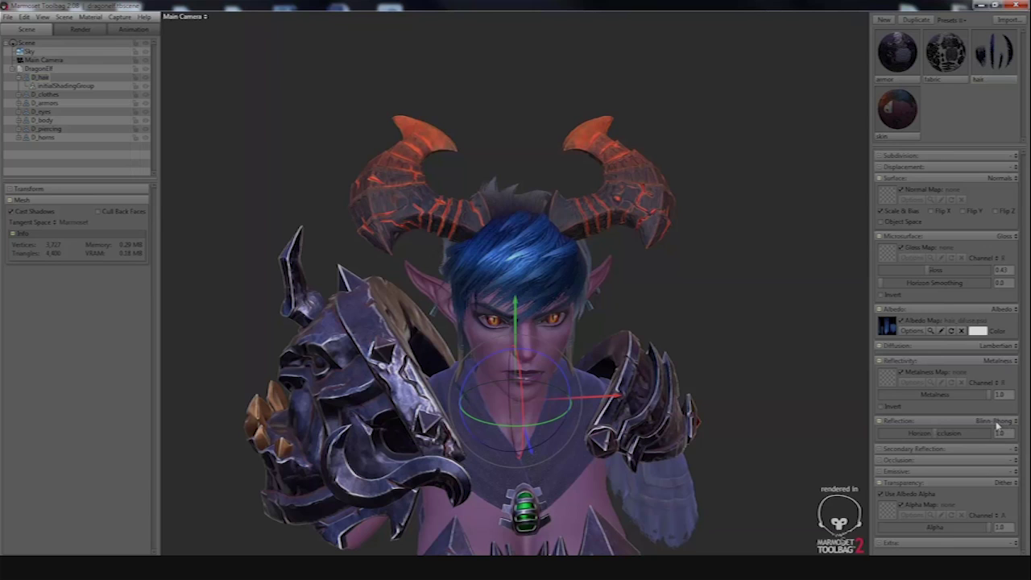
Try the Anisotropic reflection type on the hair material and test its metalness up to 1.0
left_click(1006, 427)
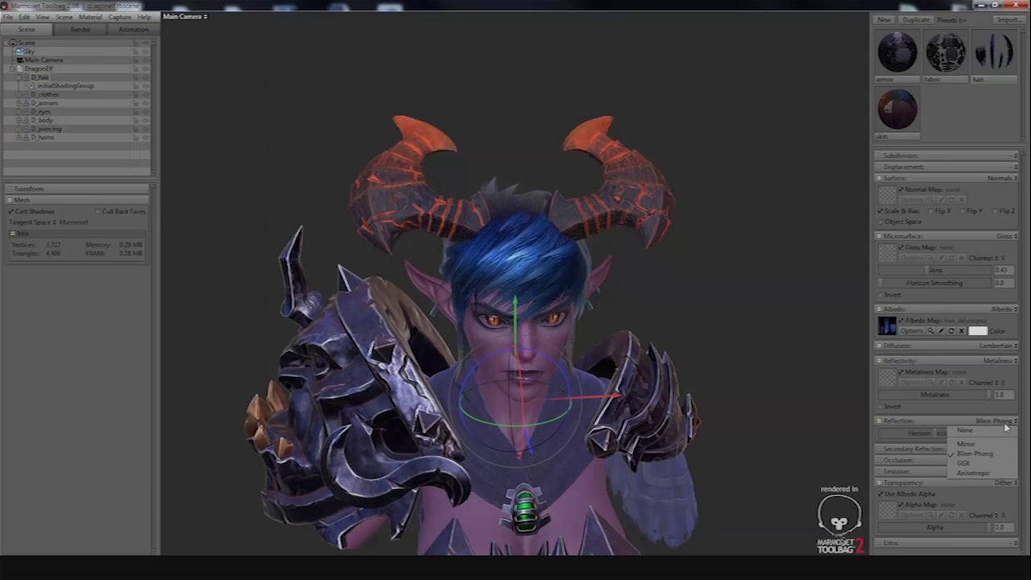
left_click(971, 476)
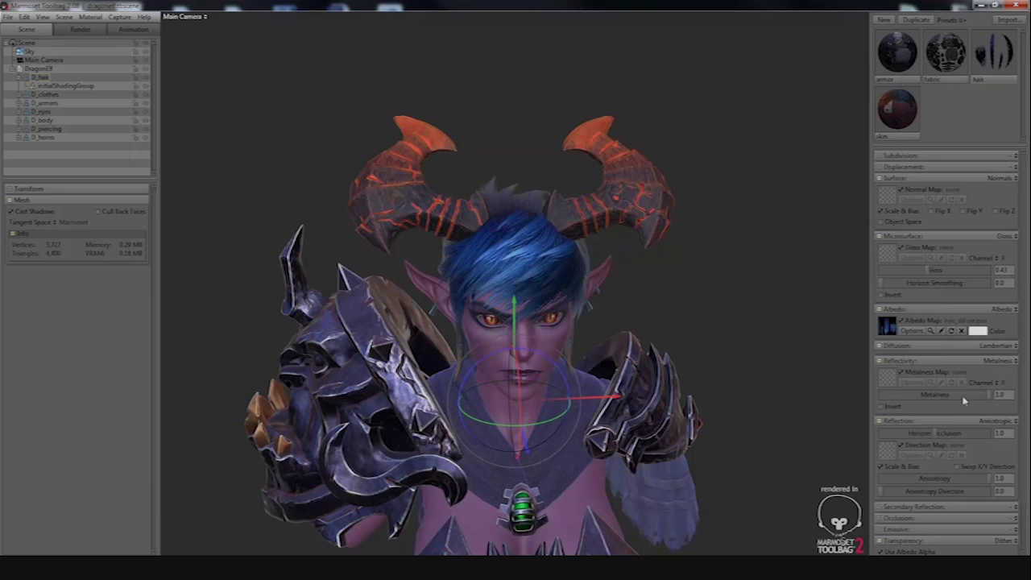
left_click(935, 395)
left_click_drag(934, 395, 1007, 398)
Switch the hair's reflectivity to Adv. Metalness with specular 0.16 and metalness 1.0, and set its gloss to about 0.599
left_click(1003, 364)
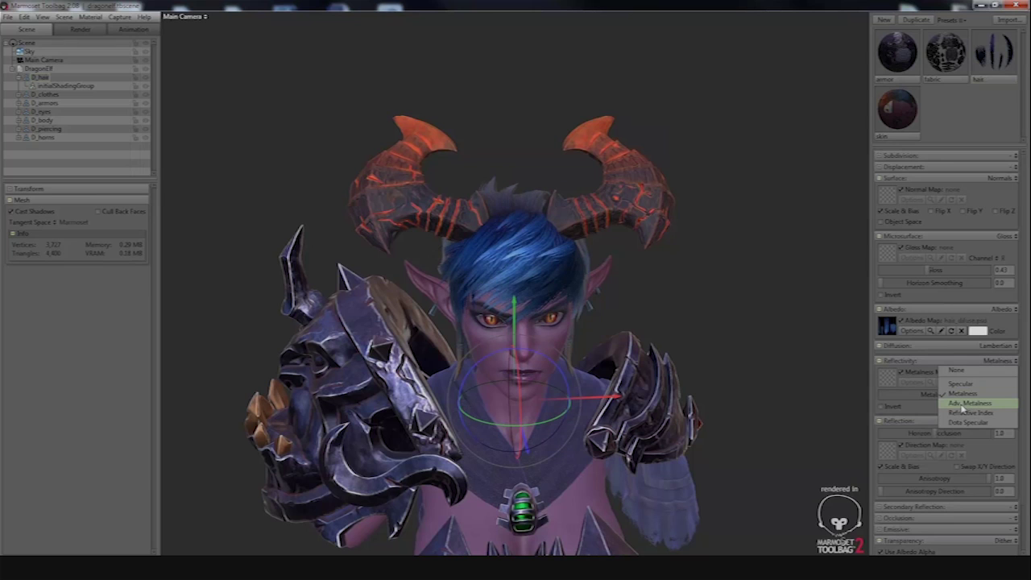
left_click(962, 402)
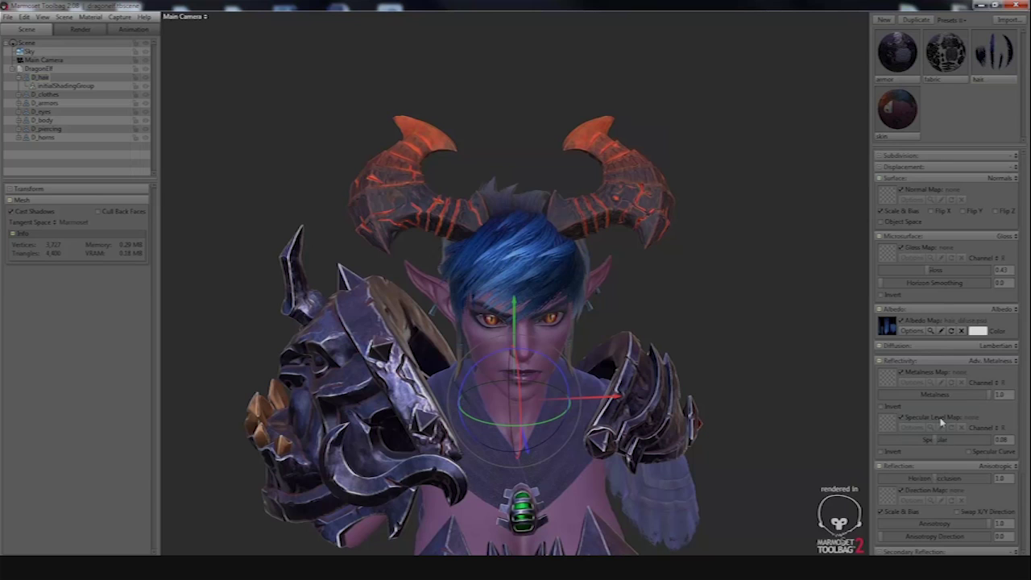
left_click_drag(935, 441, 993, 429)
mouse_move(983, 394)
left_mouse_down()
mouse_move(952, 385)
mouse_move(1010, 384)
left_mouse_up()
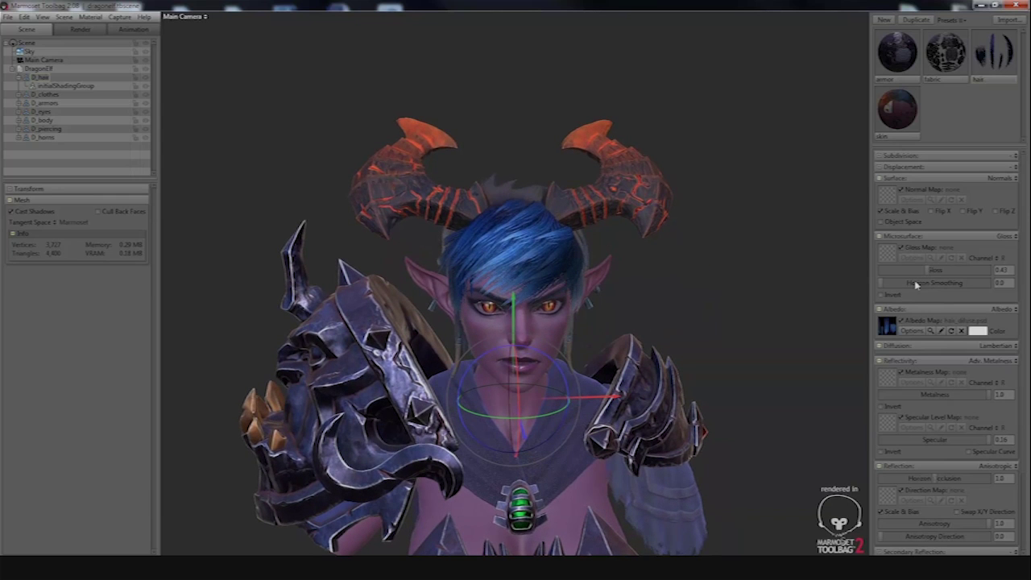
left_click_drag(952, 270, 953, 271)
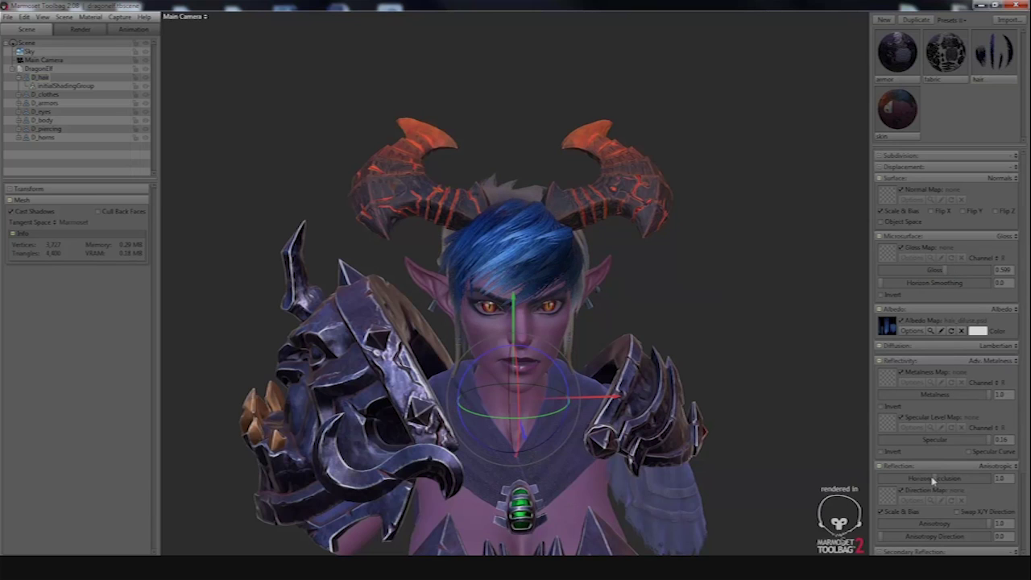
Set the hair reflection's horizon occlusion to about 2.205 and its anisotropy direction to about 121.1
left_click_drag(932, 482, 961, 457)
scroll(928, 425, "down", 1)
left_click_drag(904, 516, 937, 510)
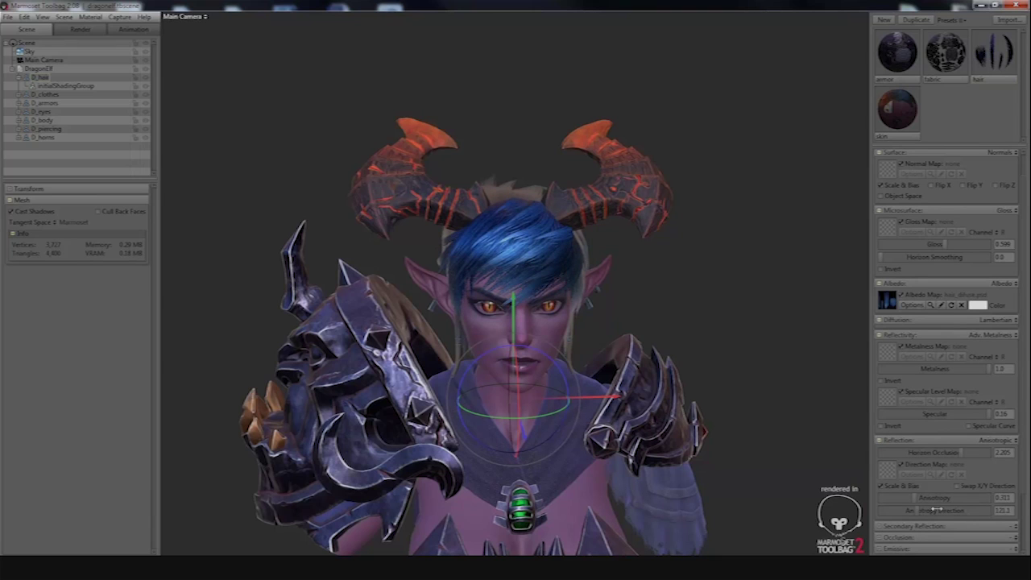
Return the hair's main reflection to Blinn-Phong and set its secondary reflection to Anisotropic
left_click(1011, 443)
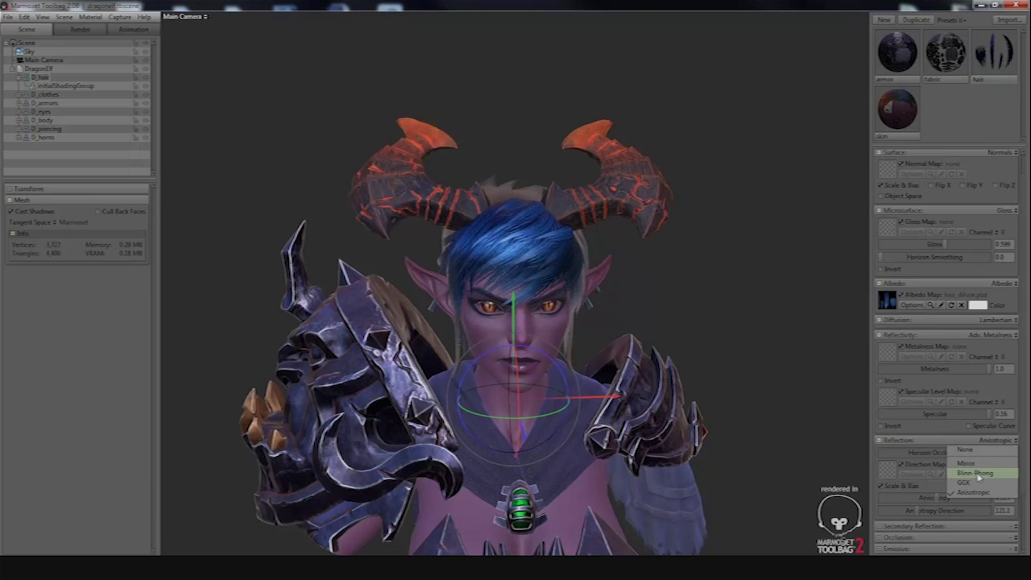
left_click(977, 474)
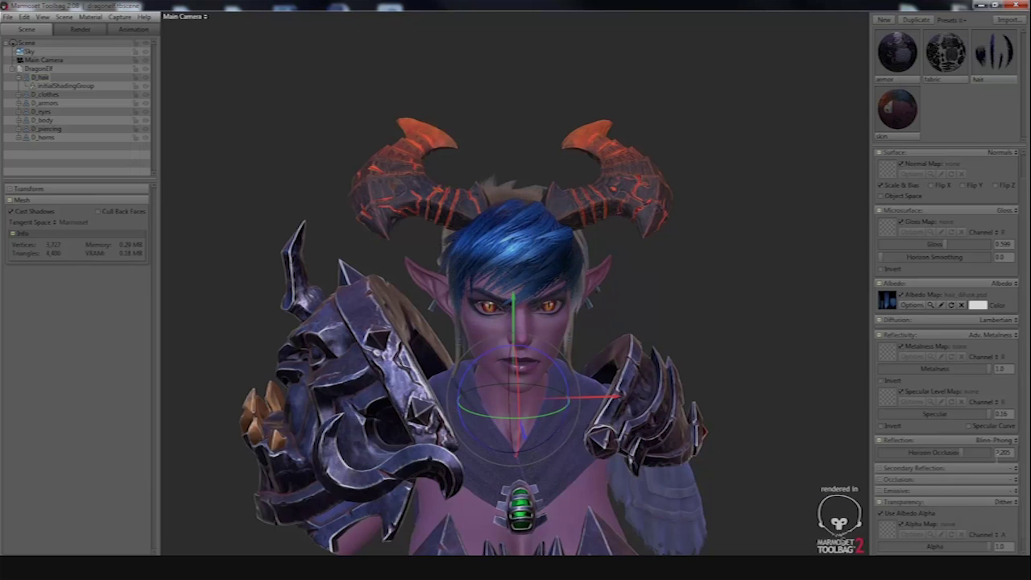
left_click(906, 476)
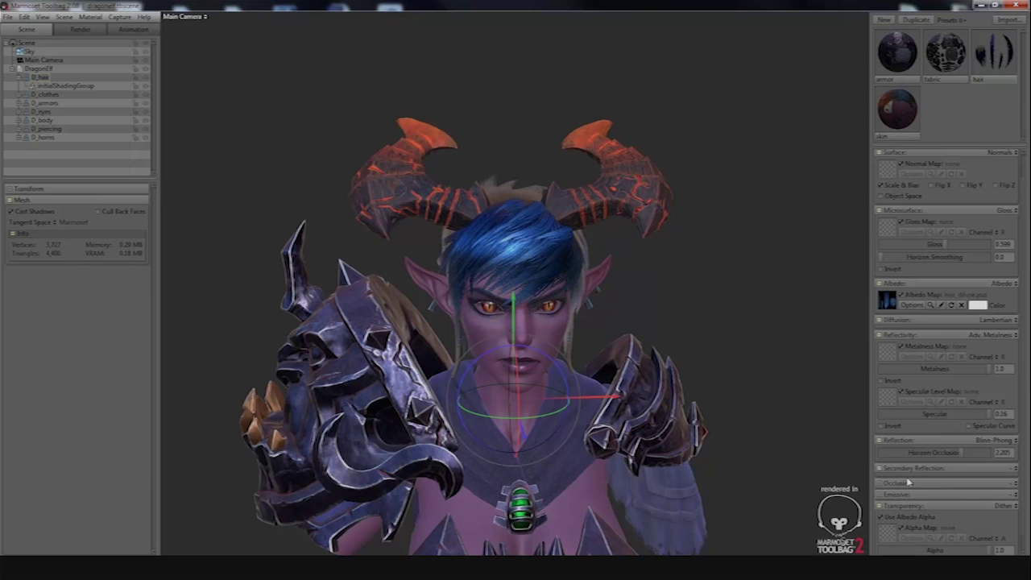
left_click(1013, 469)
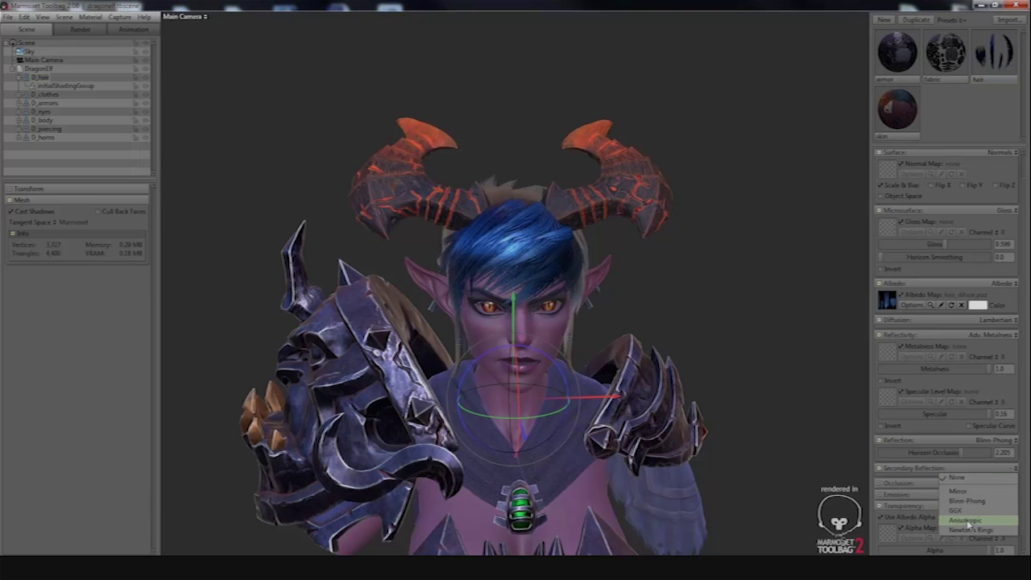
left_click(968, 522)
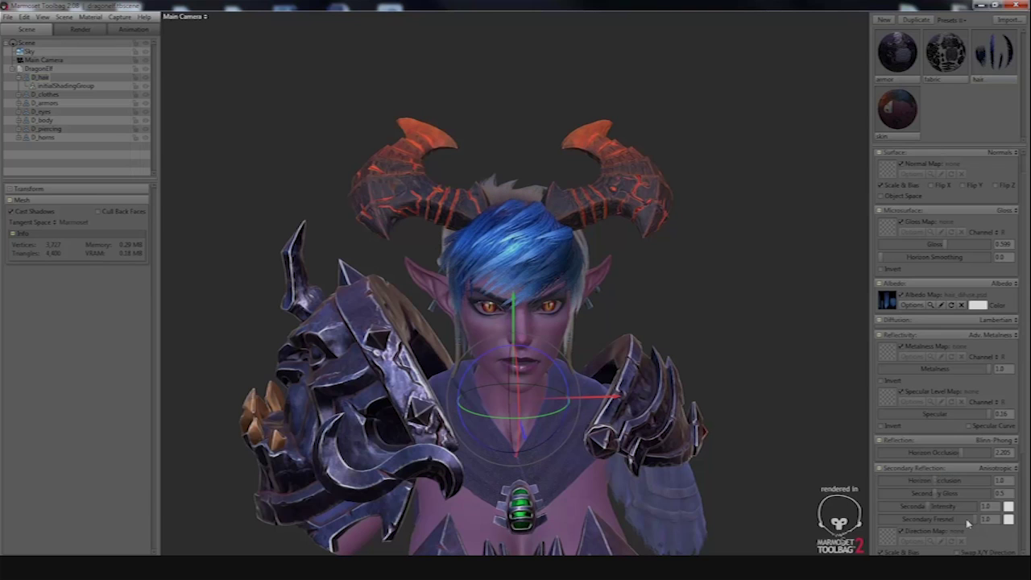
Tune the hair's secondary reflection to gloss 0.797, fresnel 0.0, intensity about 0.562 and anisotropy direction about 144.3
scroll(965, 456, "down", 2)
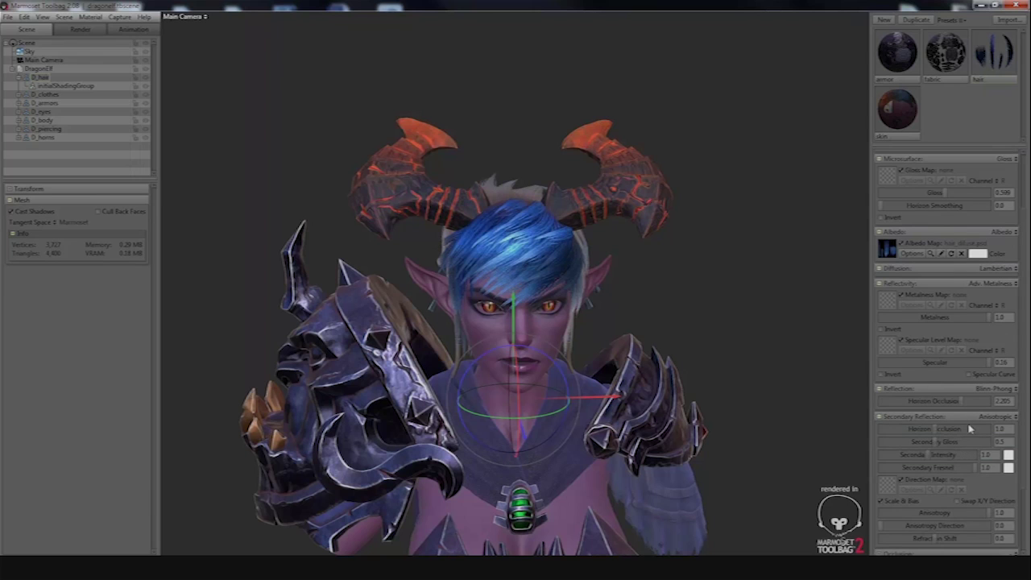
mouse_move(937, 430)
left_mouse_down()
mouse_move(919, 424)
mouse_move(947, 440)
mouse_move(900, 468)
mouse_move(963, 467)
mouse_move(897, 468)
left_mouse_up()
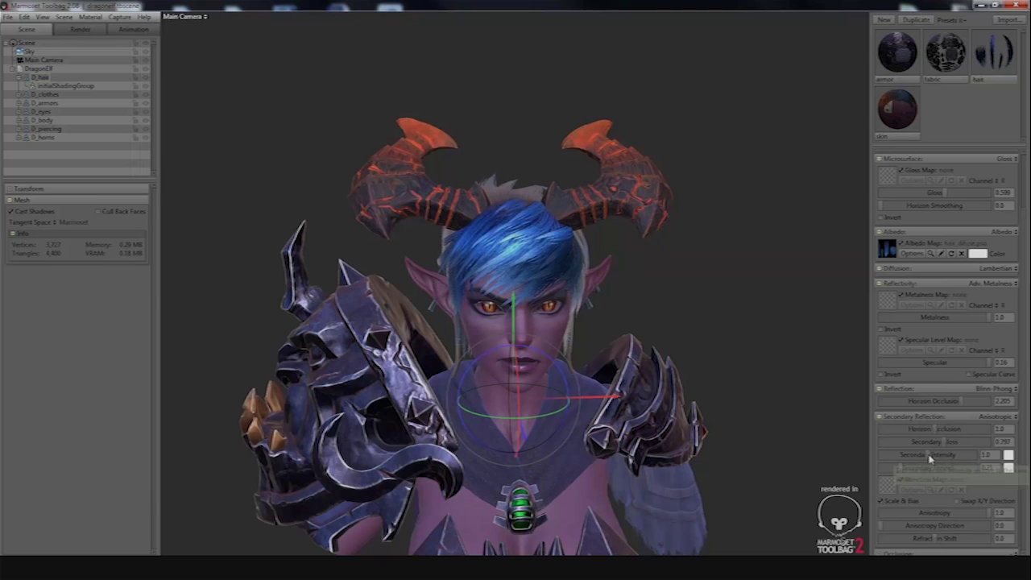
left_click_drag(903, 475, 866, 472)
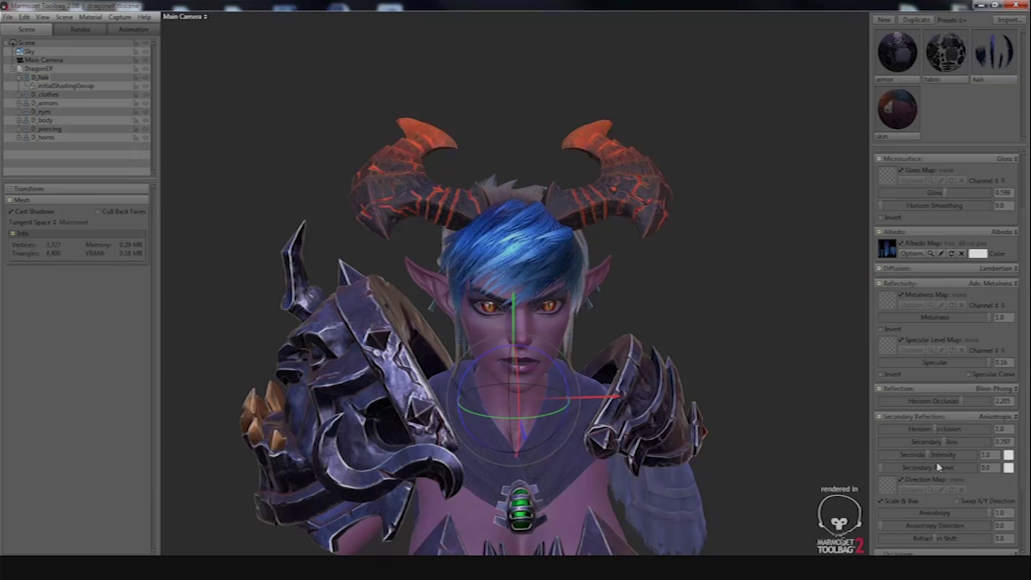
left_click_drag(928, 461, 918, 454)
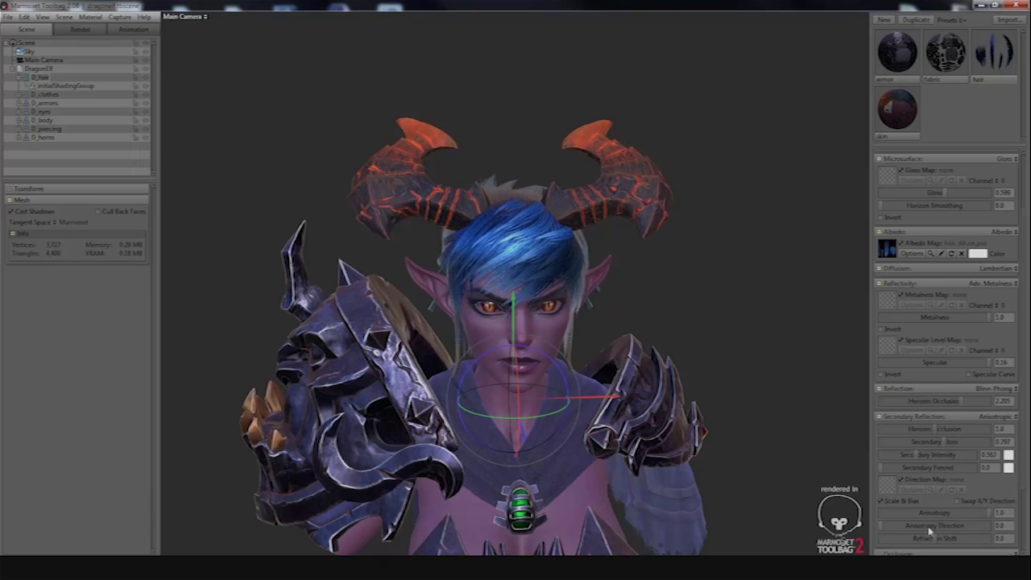
mouse_move(930, 526)
left_mouse_down()
mouse_move(884, 528)
mouse_move(951, 520)
mouse_move(925, 525)
left_mouse_up()
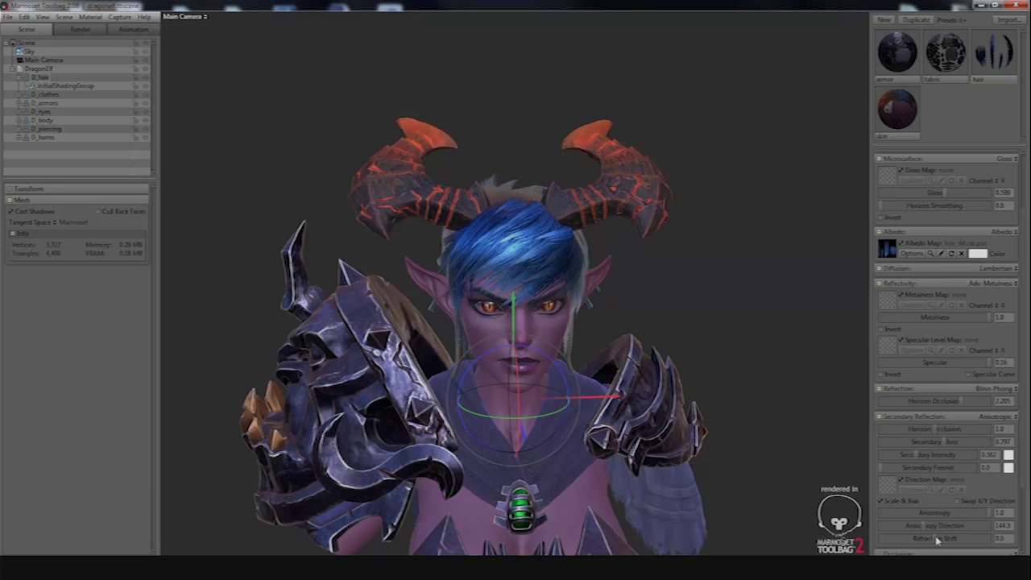
Set the hair's secondary reflection refraction shift to about -0.277 and its main reflection's horizon occlusion to about 2.636
mouse_move(937, 540)
left_mouse_down()
mouse_move(957, 537)
mouse_move(895, 536)
mouse_move(933, 528)
mouse_move(918, 532)
left_mouse_up()
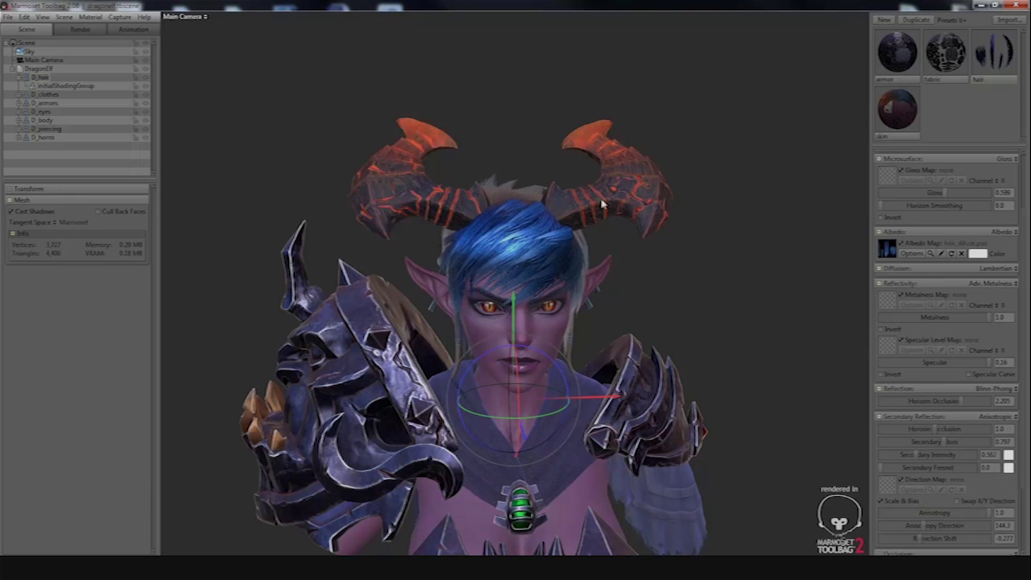
right_click_drag(596, 260, 738, 317, "alt")
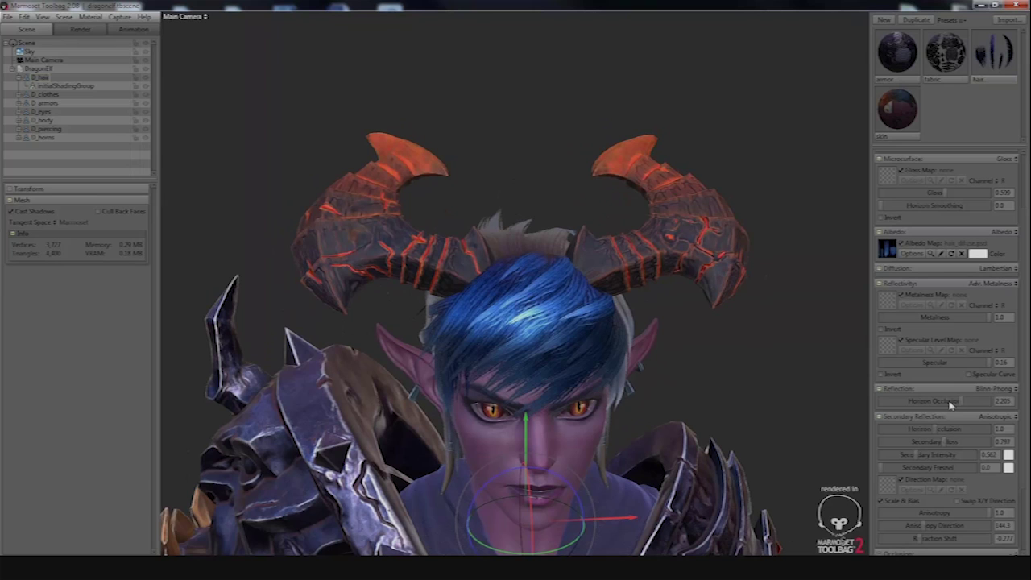
mouse_move(954, 406)
left_mouse_down()
mouse_move(982, 411)
mouse_move(954, 401)
left_mouse_up()
mouse_move(714, 392)
left_mouse_down()
mouse_move(693, 396)
mouse_move(729, 399)
left_mouse_up()
Adjust the horizon occlusion of the hair's secondary reflection to about 1.143, checking the highlight from several angles
mouse_move(940, 428)
left_mouse_down()
mouse_move(905, 430)
mouse_move(974, 430)
mouse_move(911, 431)
mouse_move(963, 428)
mouse_move(906, 422)
mouse_move(931, 420)
left_mouse_up()
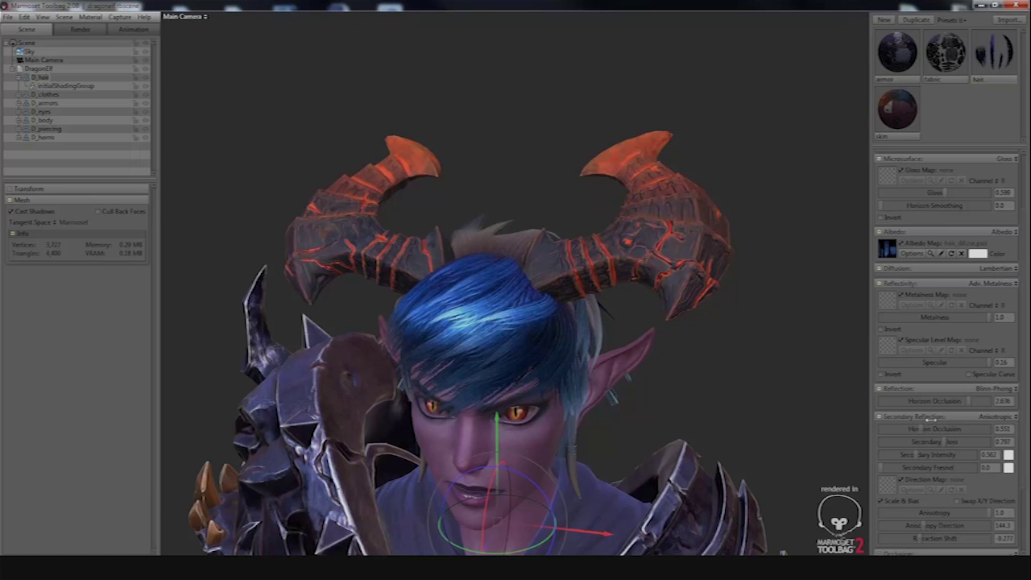
left_click_drag(533, 286, 585, 282)
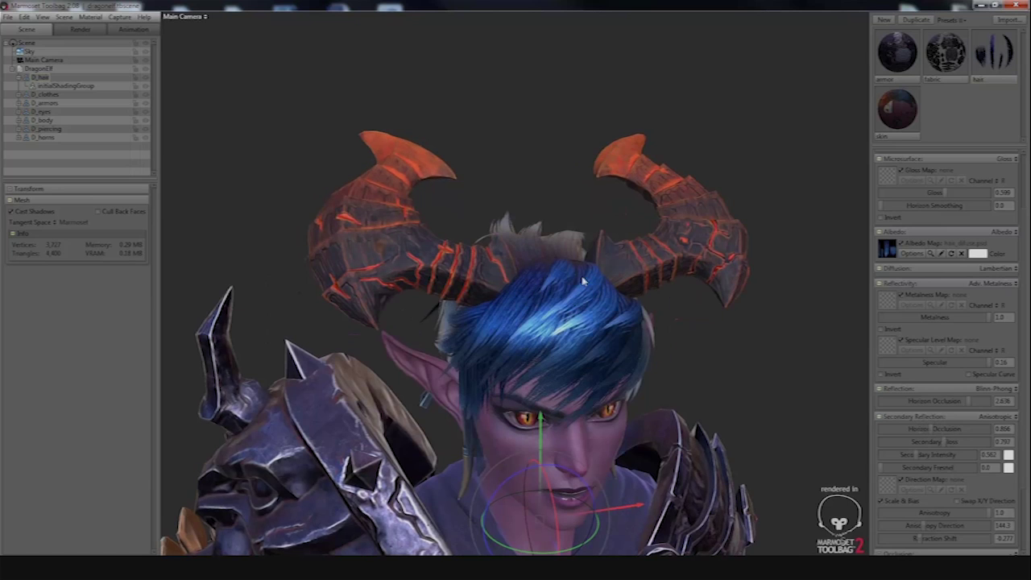
mouse_move(513, 240)
left_mouse_down()
mouse_move(485, 239)
mouse_move(525, 257)
mouse_move(525, 249)
left_mouse_up()
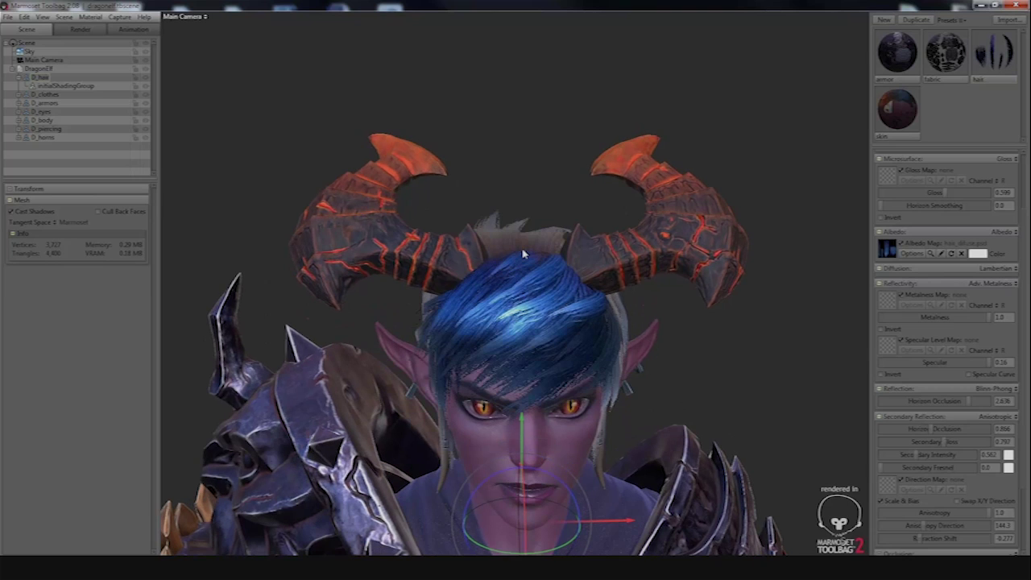
left_click_drag(935, 430, 893, 424)
left_click_drag(963, 424, 940, 436)
Invert the hair's gloss channel and set its gloss to about 0.643
left_click(884, 218)
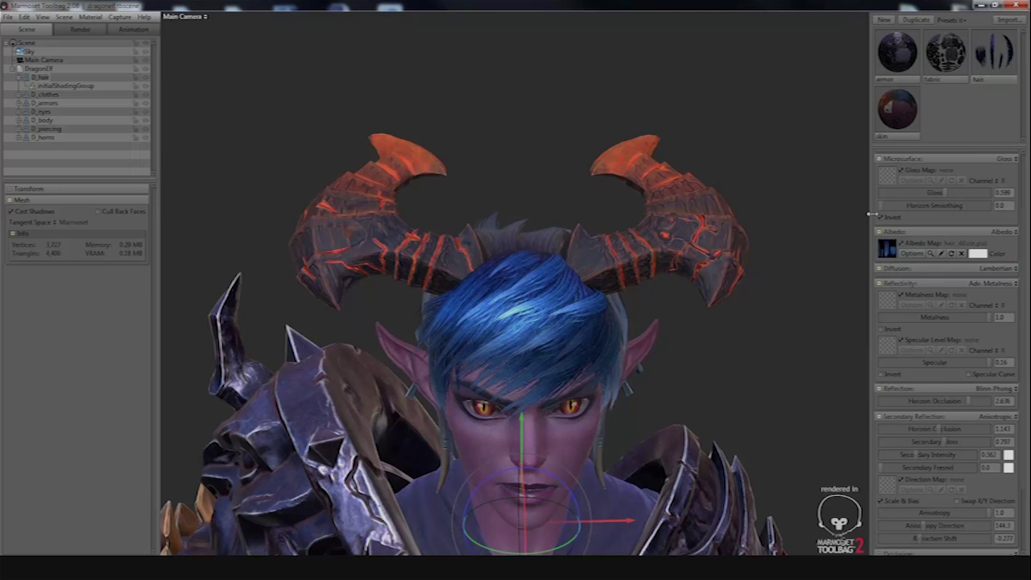
scroll(709, 253, "down", 3)
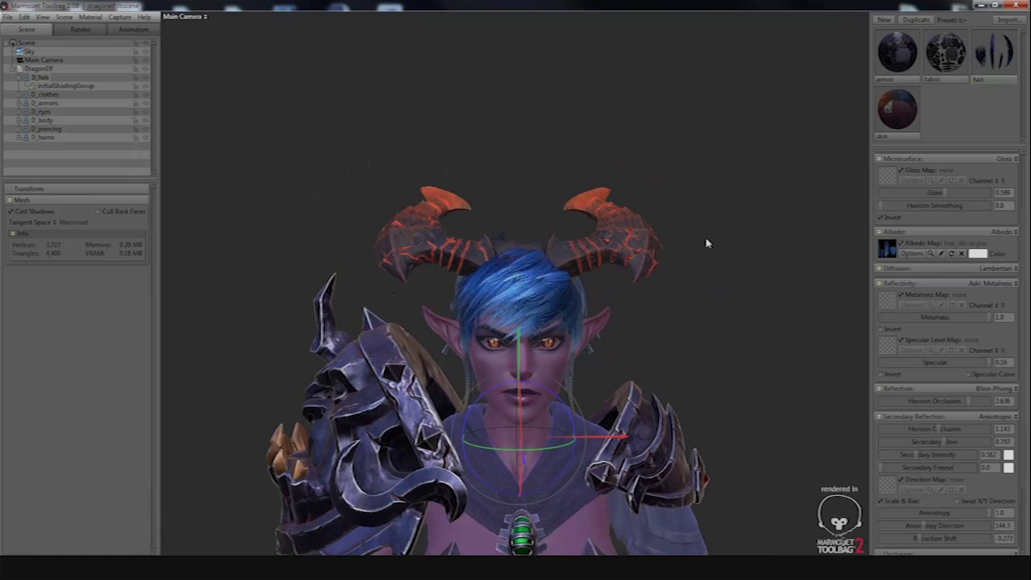
left_click_drag(934, 194, 948, 193)
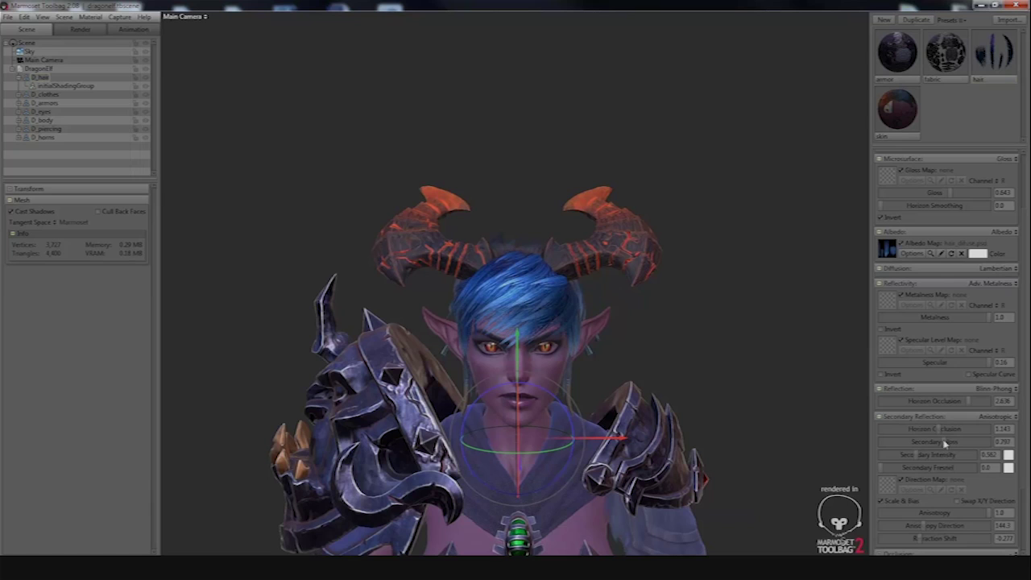
Set the hair's secondary reflection gloss to about 3.488, anisotropy to about 0.301 and anisotropy direction to about 94.45
left_click_drag(946, 443, 971, 439)
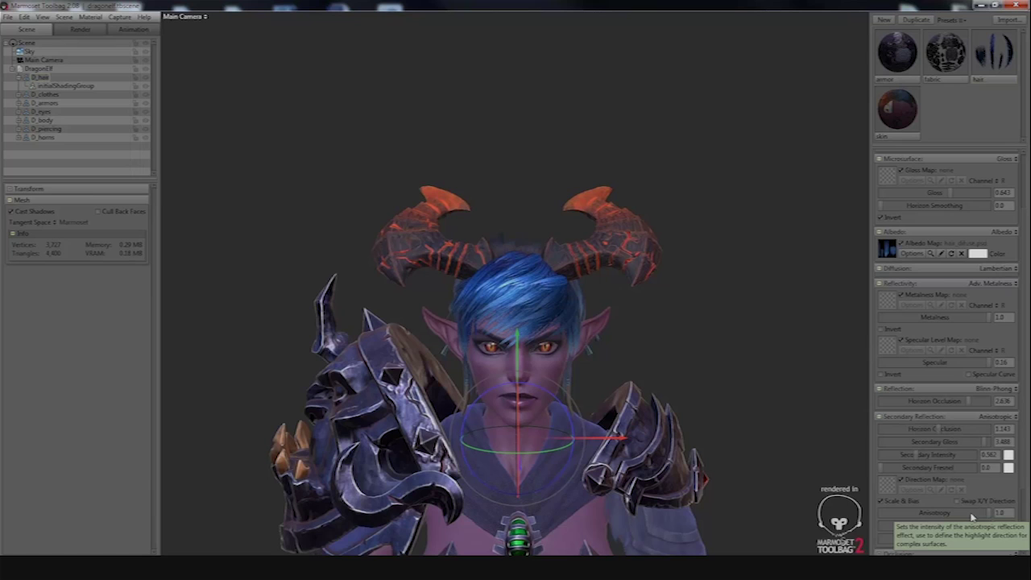
left_click_drag(949, 501, 908, 526)
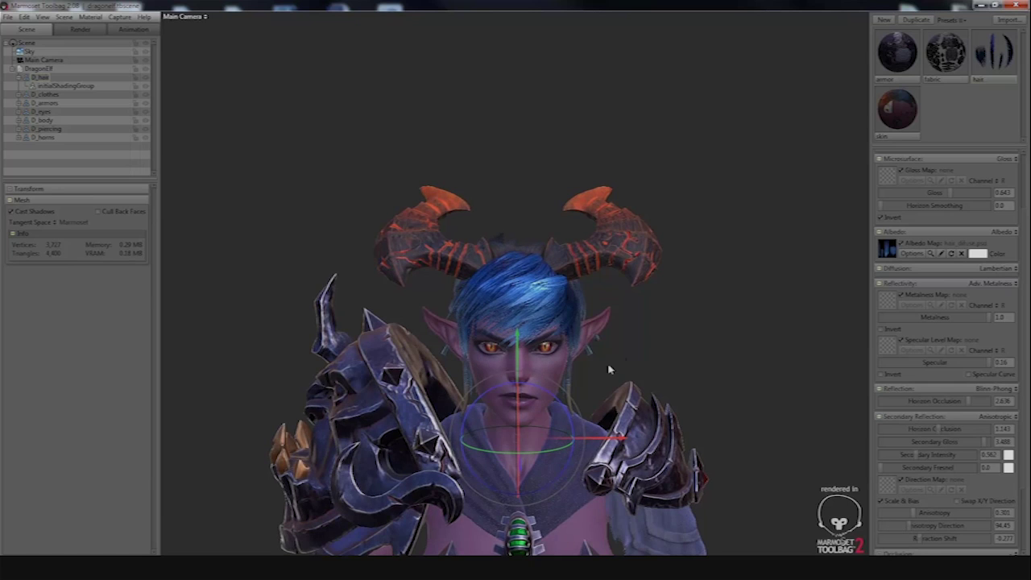
left_click_drag(588, 375, 647, 331)
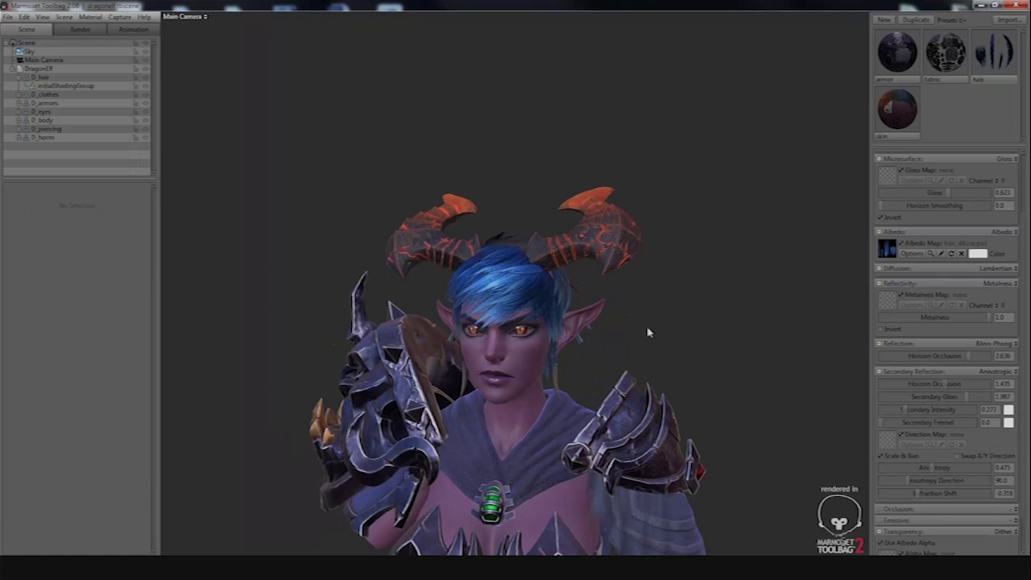
Switch the hair's diffusion to Skin and set the subdermis scatter colour to light blue 6e7dff
left_click(996, 271)
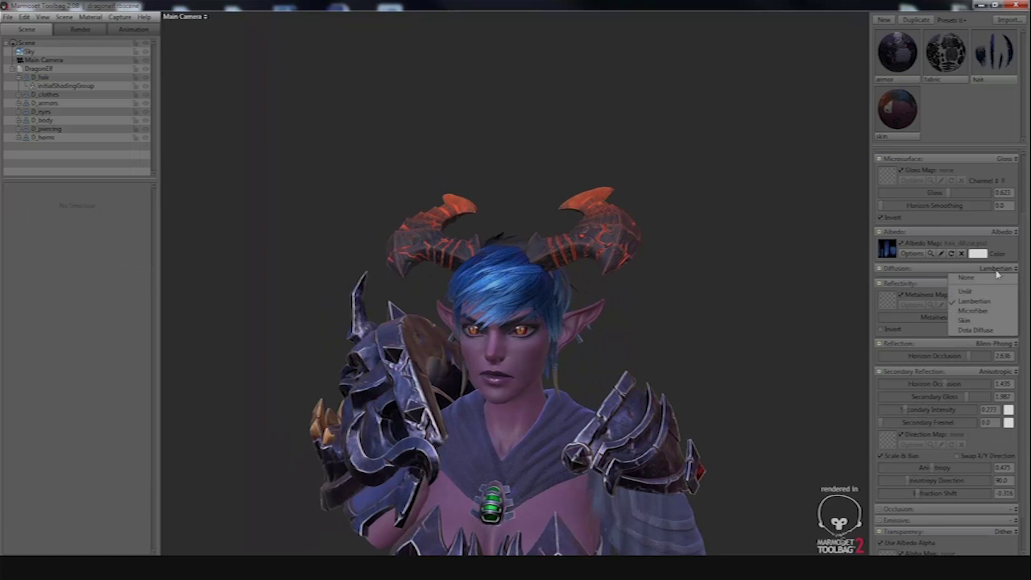
left_click(965, 321)
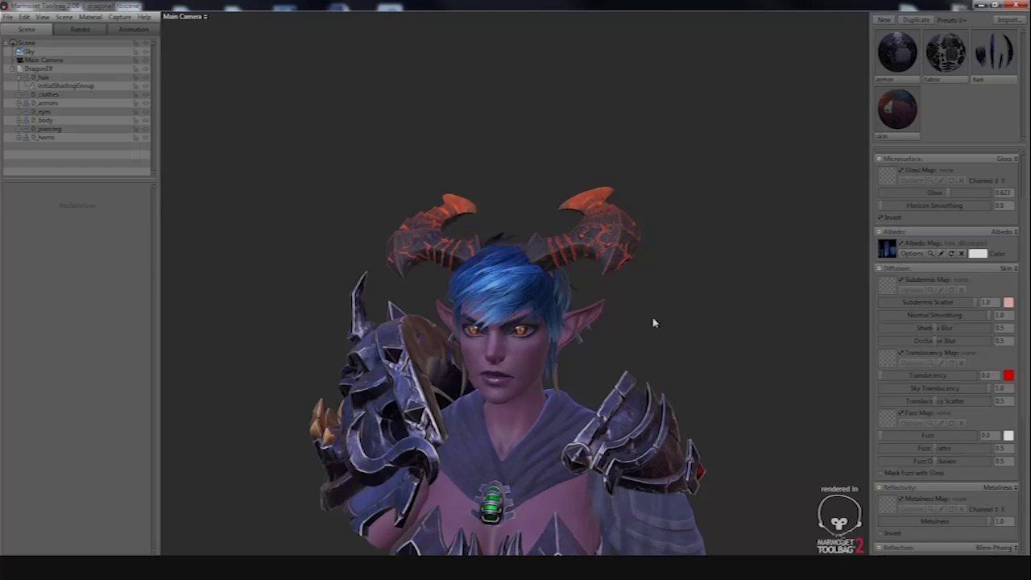
scroll(714, 324, "up", 3)
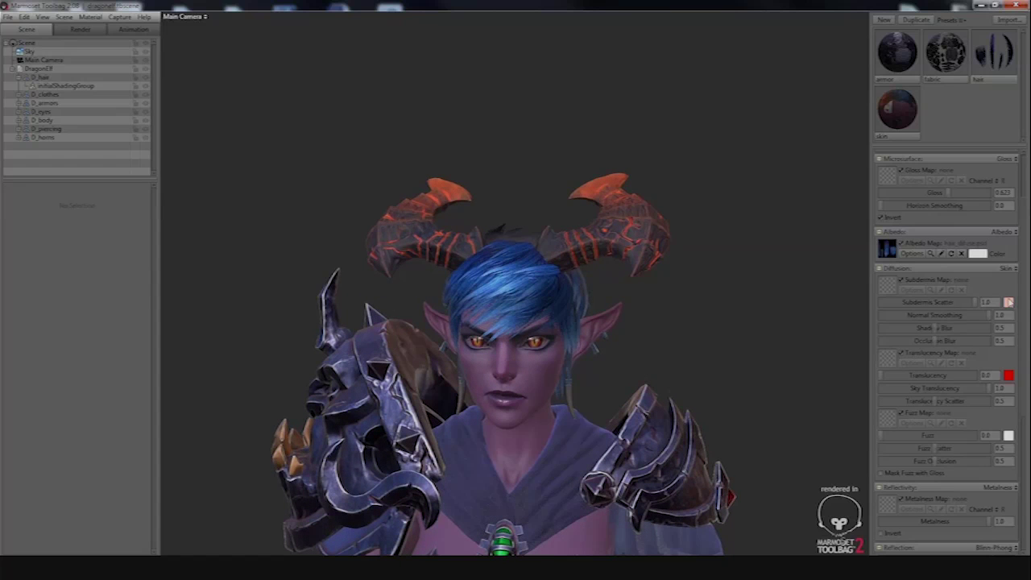
left_click(1008, 302)
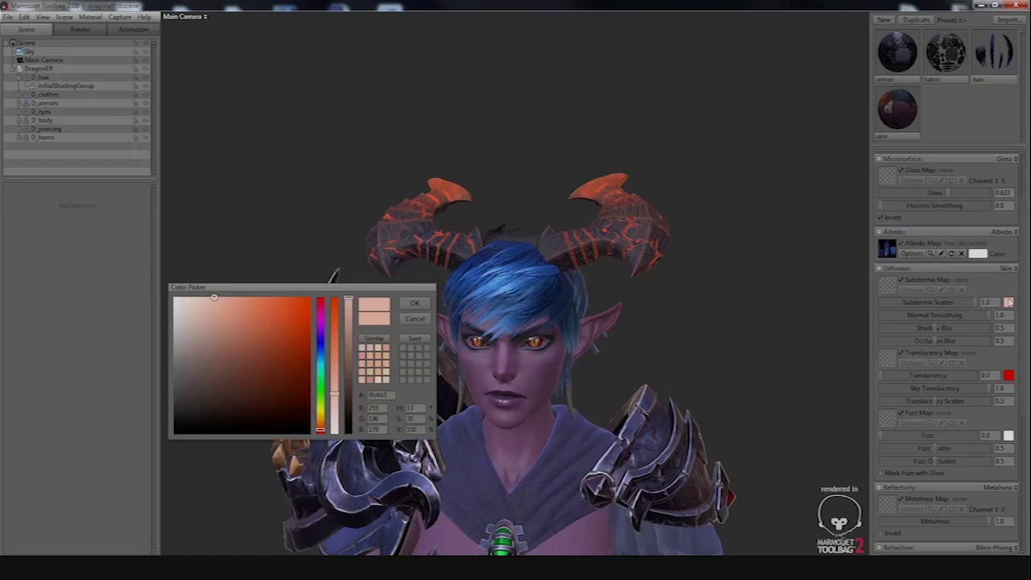
left_click(320, 345)
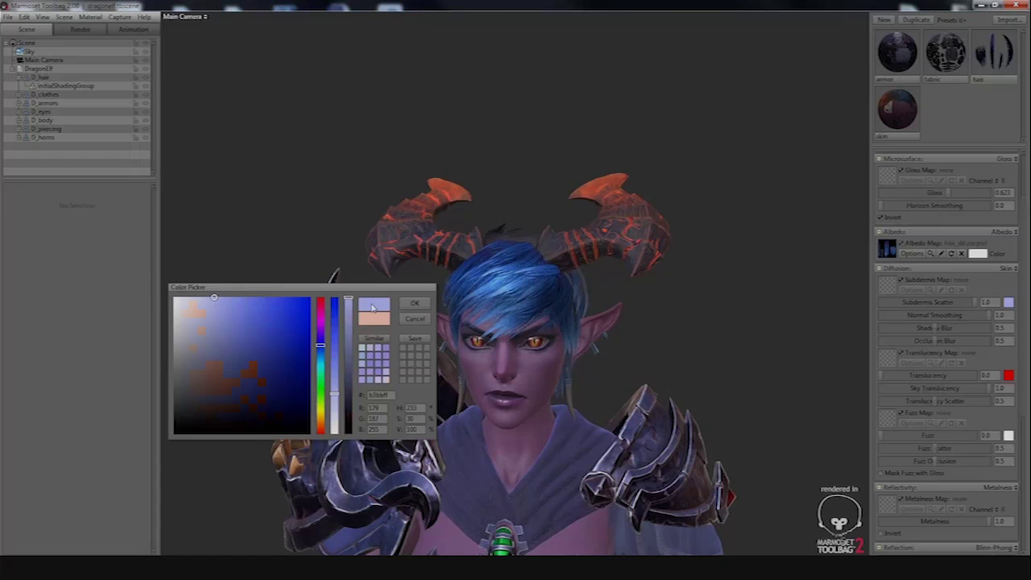
left_click(283, 296)
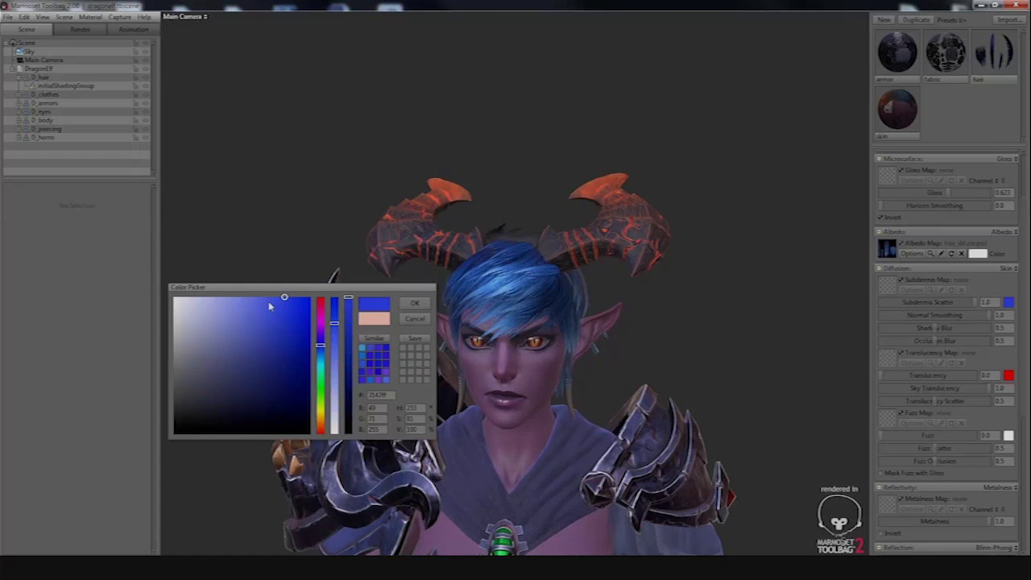
left_click_drag(271, 304, 251, 298)
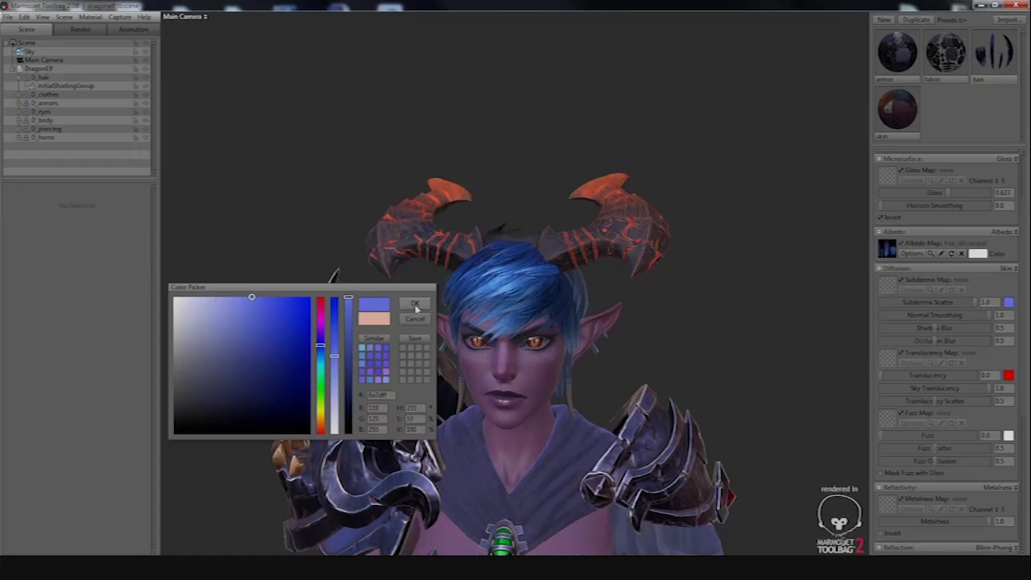
left_click(414, 305)
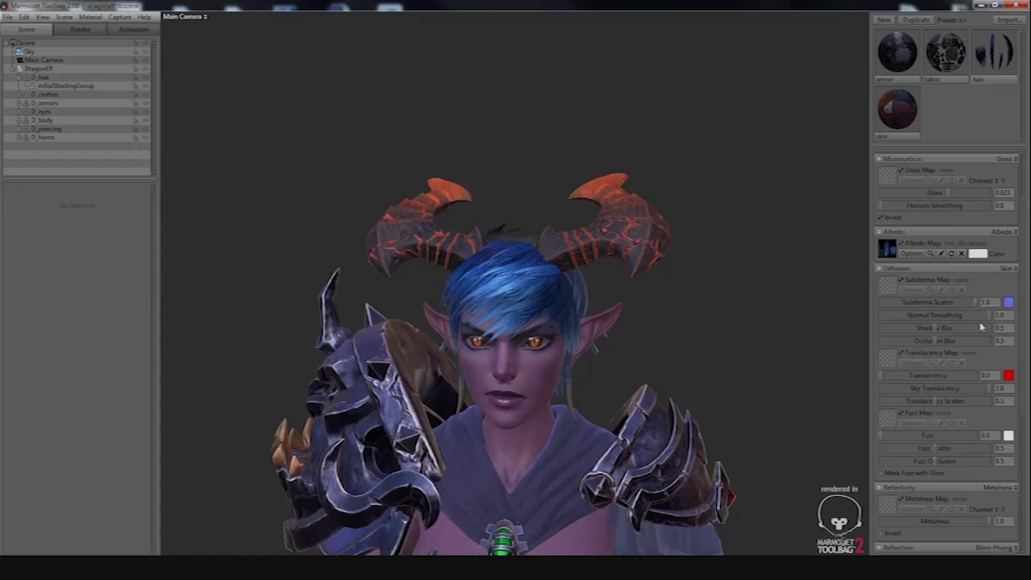
Set the hair's subdermis scatter to about 0.812, normal smoothing to about 0.648 and translucency to about 0.079
left_click_drag(990, 316, 957, 307)
left_click_drag(892, 379, 897, 374)
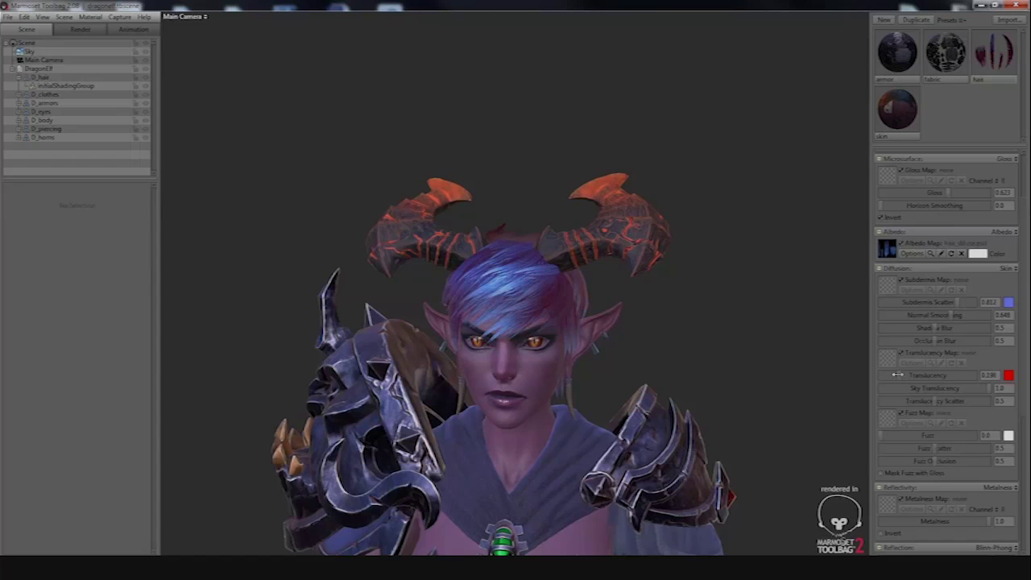
Change the hair's translucency colour to blue 4047ff
left_click(1009, 376)
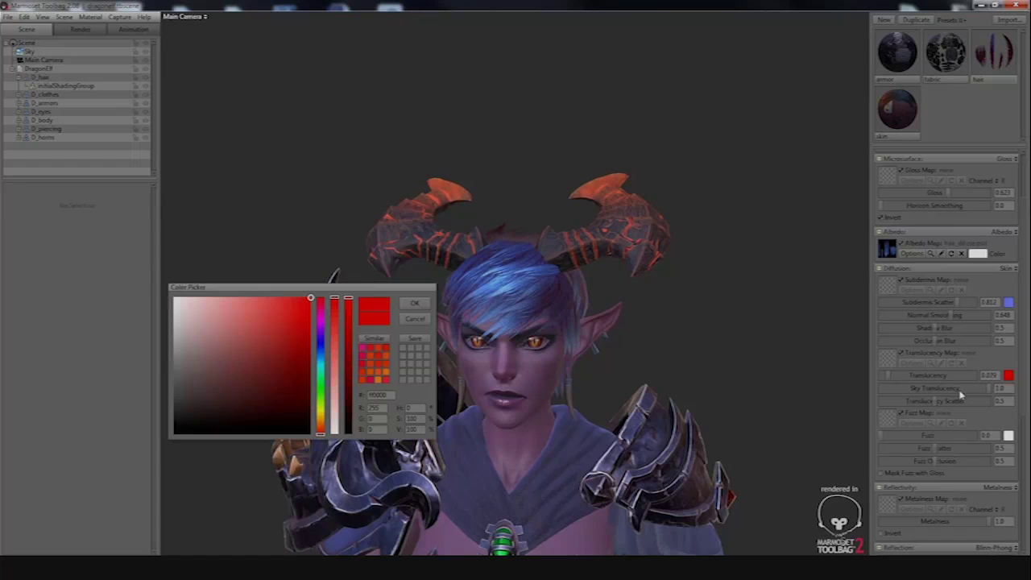
left_click(323, 347)
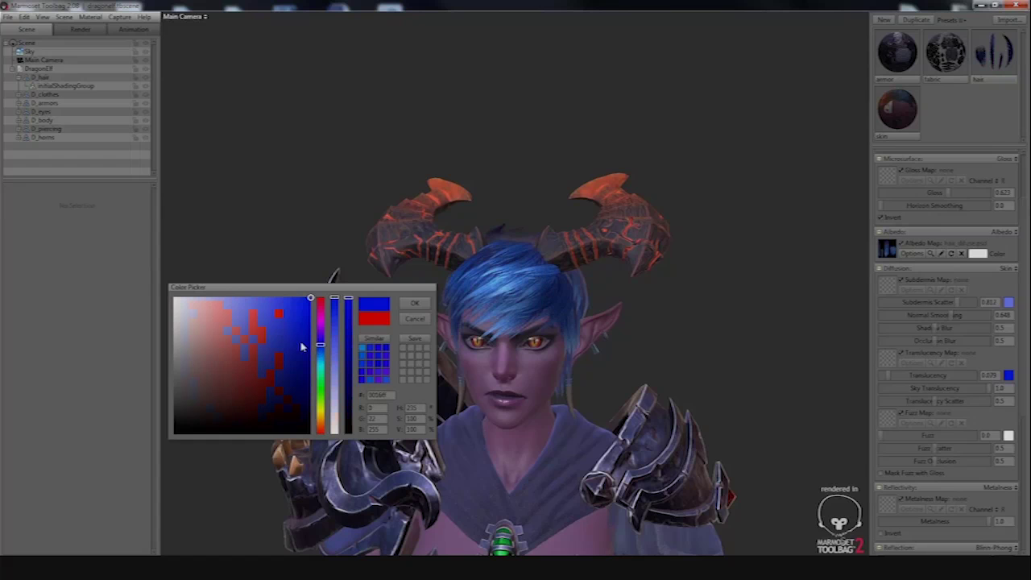
left_click(277, 321)
mouse_move(277, 320)
left_mouse_down()
mouse_move(258, 405)
mouse_move(266, 315)
mouse_move(285, 297)
mouse_move(290, 366)
mouse_move(291, 301)
left_mouse_up()
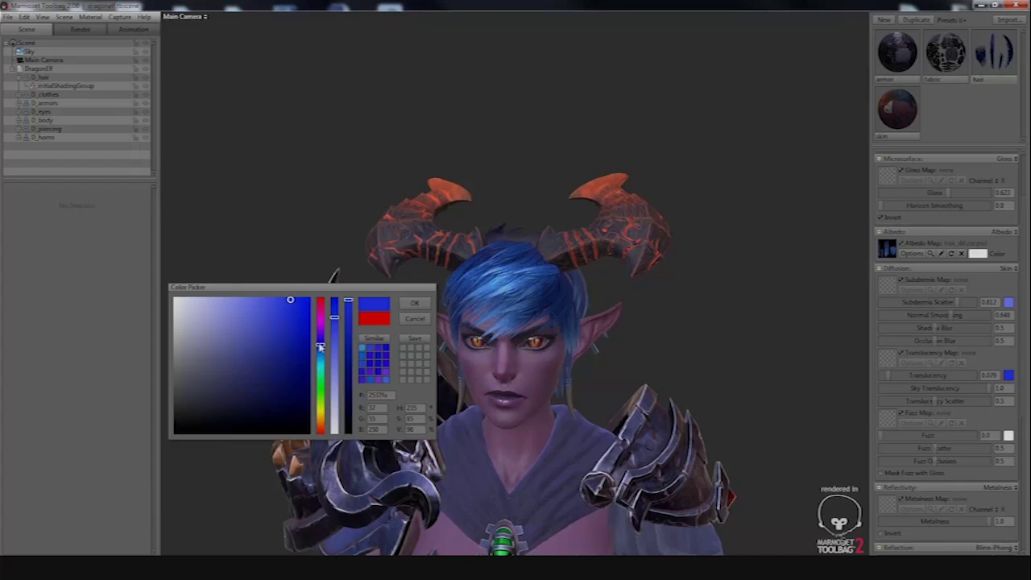
left_click_drag(320, 346, 320, 346)
left_click(276, 298)
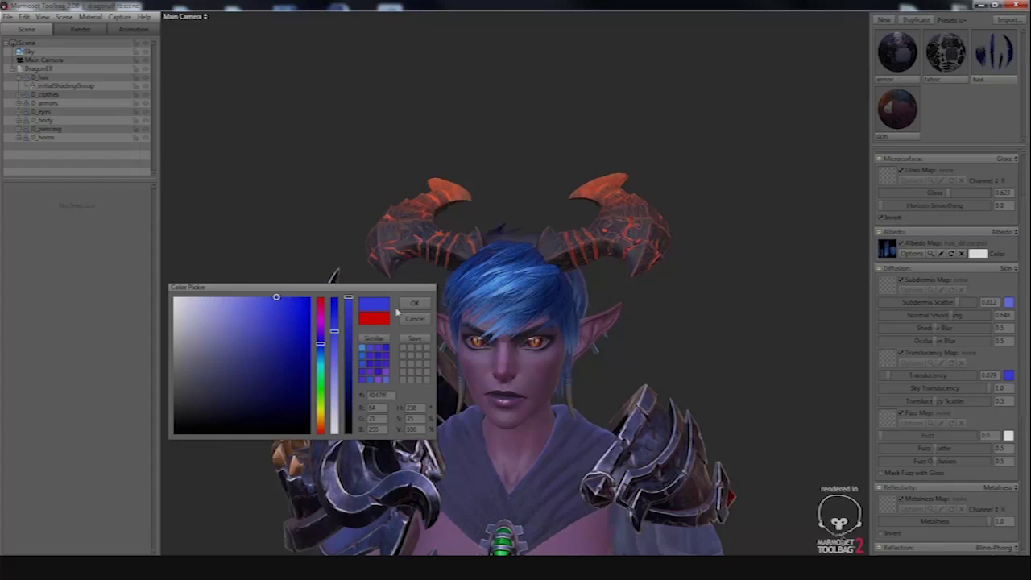
left_click(415, 304)
Set the hair's sky translucency to about 0.628, translucency scatter to about 0.544 and translucency to about 0.181
left_click_drag(961, 392, 940, 409)
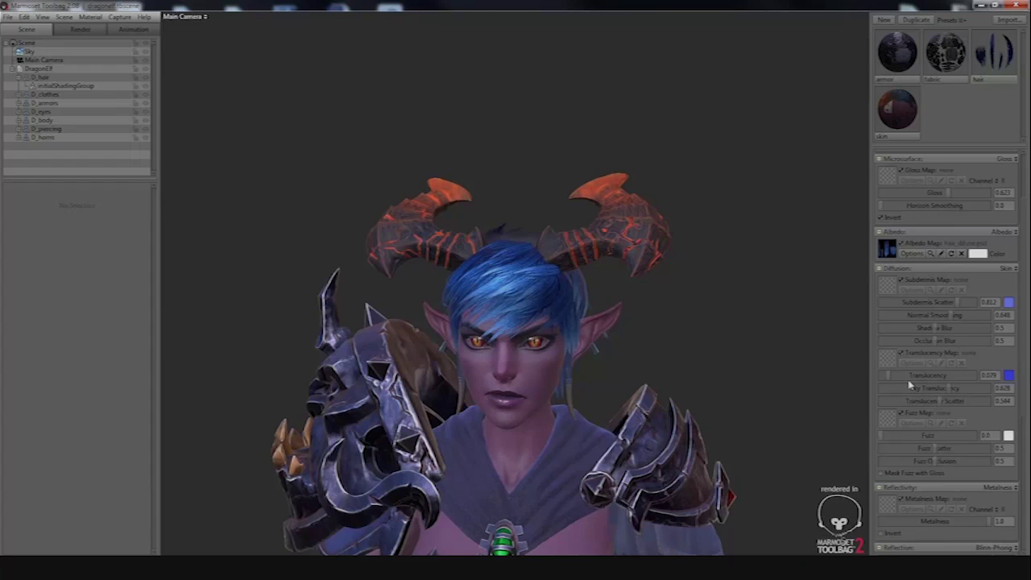
left_click_drag(927, 374, 889, 386)
scroll(636, 357, "up", 5)
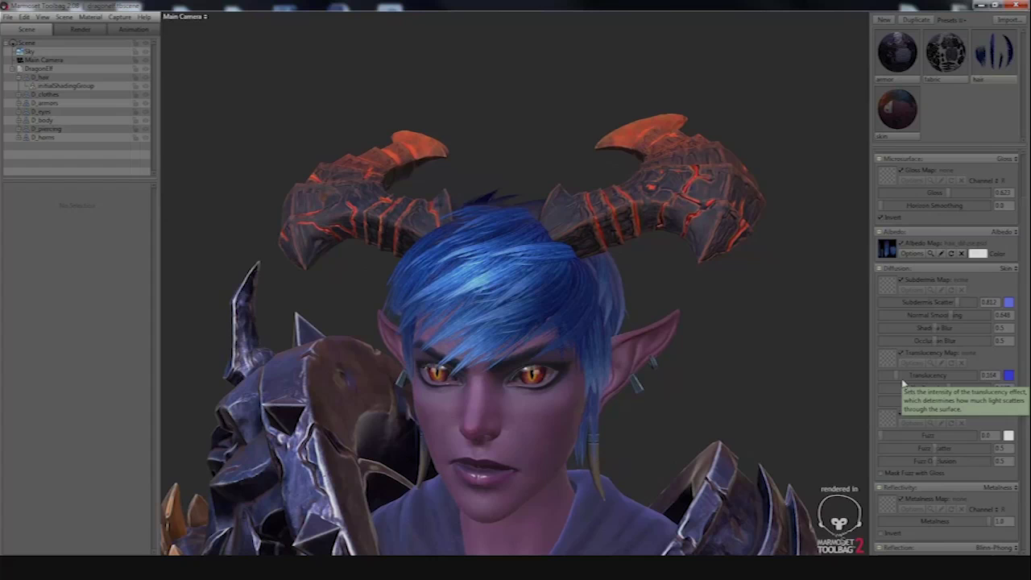
mouse_move(904, 385)
left_mouse_down()
mouse_move(875, 382)
mouse_move(885, 383)
left_mouse_up()
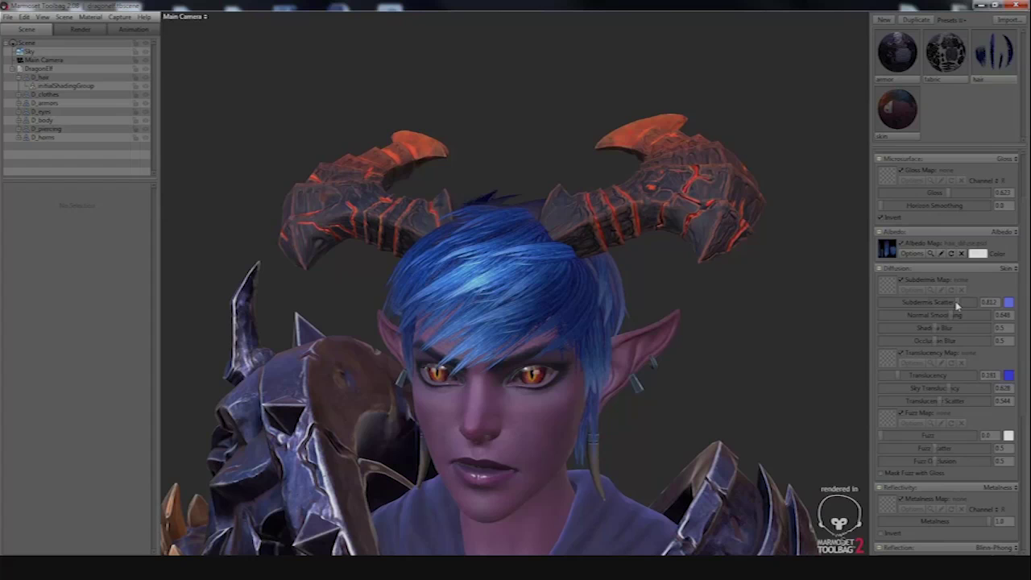
Reduce the hair's subdermis scatter to about 0.562, shadow blur to about 0.351 and occlusion blur to about 0.386
left_click_drag(957, 306, 923, 341)
left_click_drag(962, 302, 933, 307)
left_click_drag(663, 297, 610, 226)
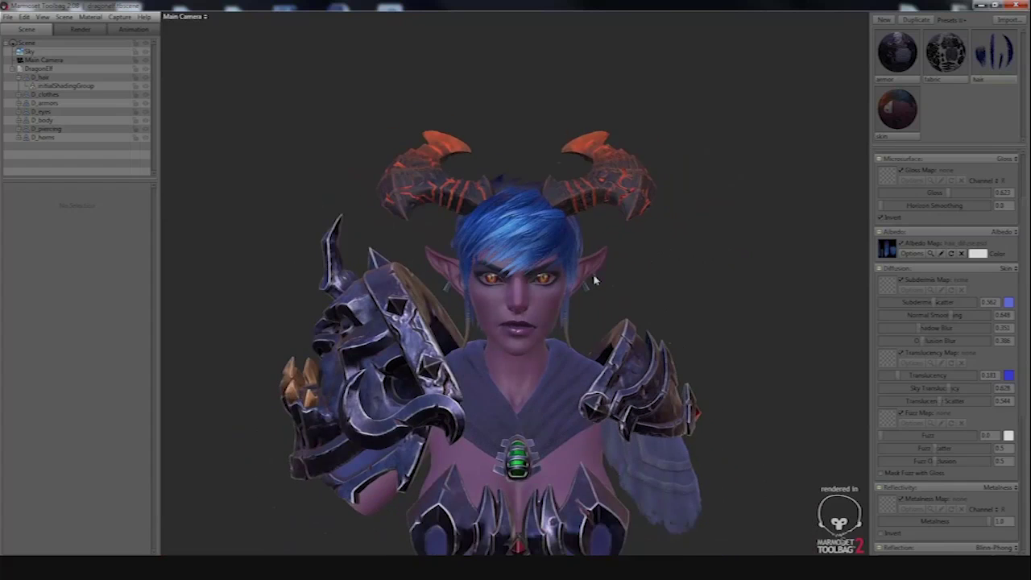
Darken the hair's albedo colour to the grey c8c8c8
left_click(979, 254)
left_click_drag(182, 333, 155, 330)
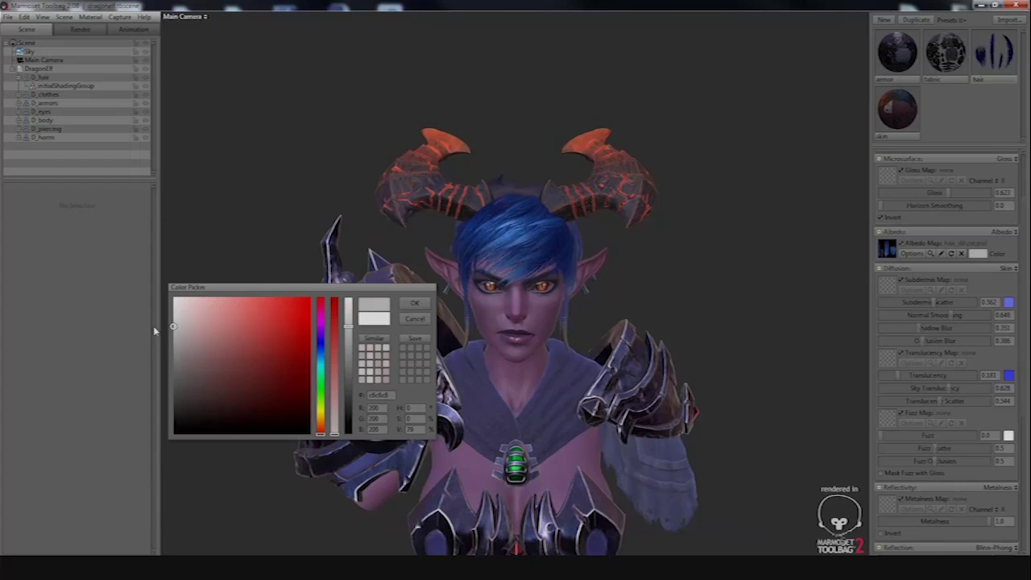
left_click(415, 303)
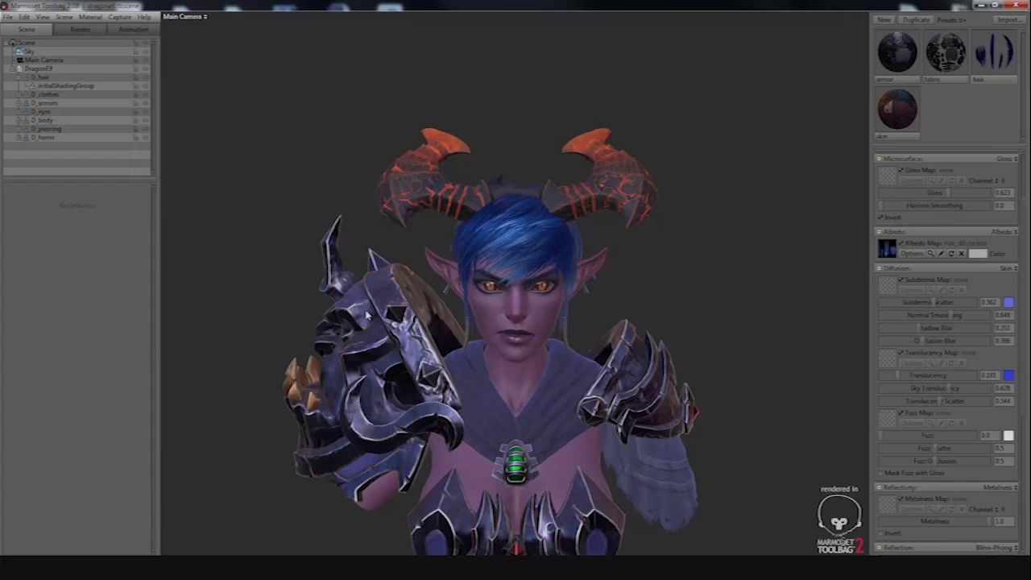
left_click_drag(367, 280, 393, 267)
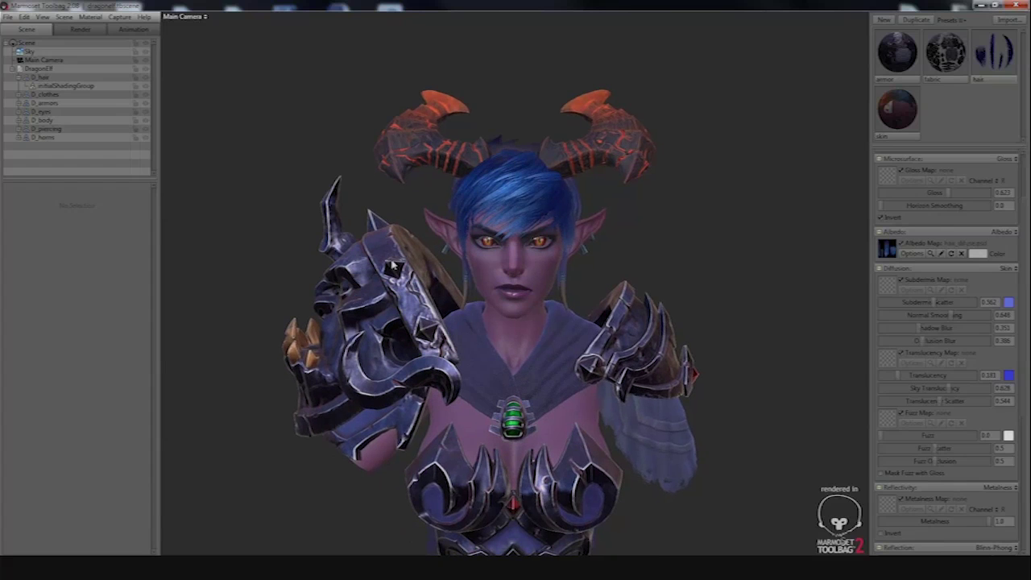
Enable Local Reflections in the scene's render lighting settings and check the character from a slightly different angle
left_click(81, 30)
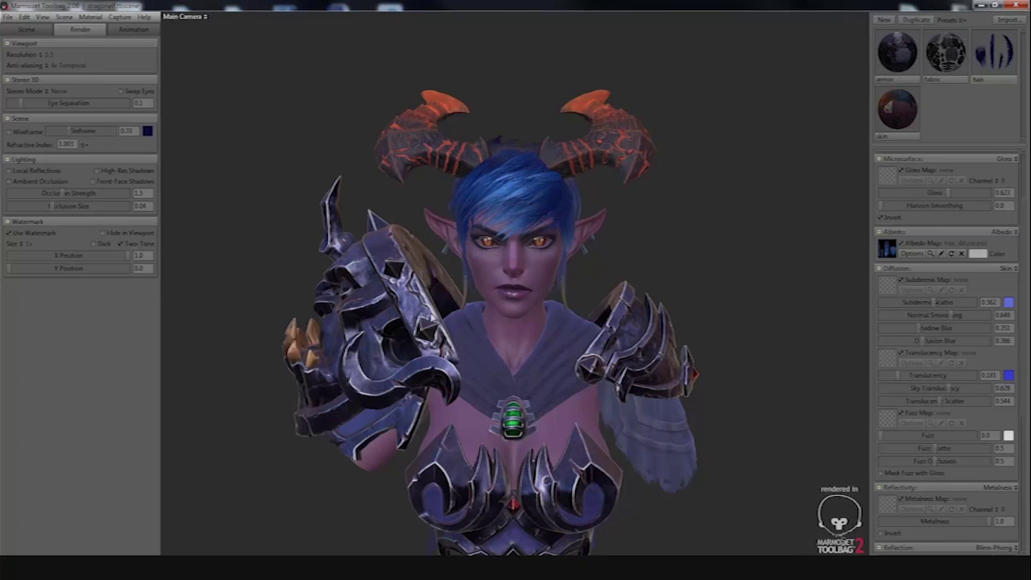
left_click_drag(423, 319, 421, 275)
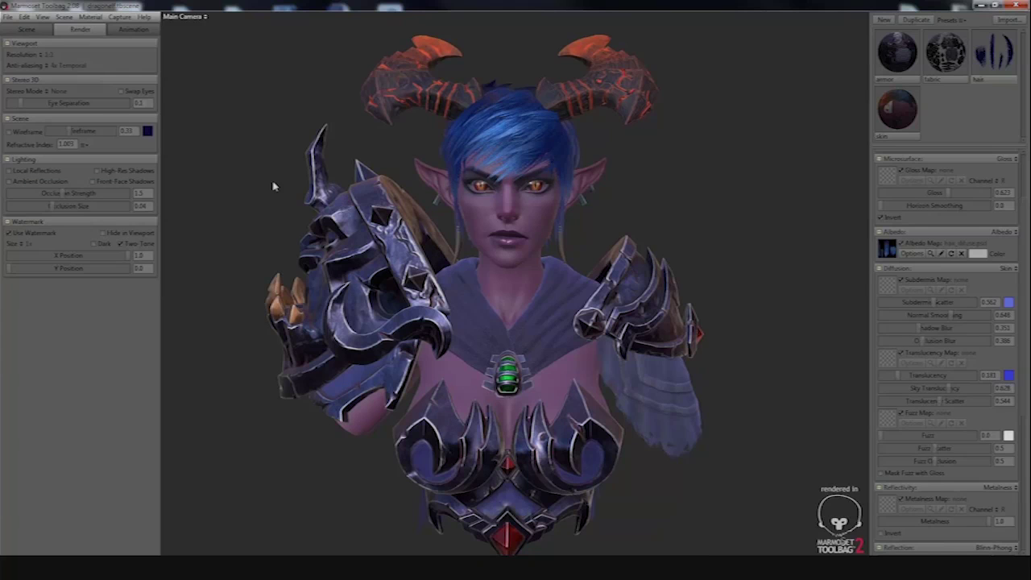
left_click(41, 174)
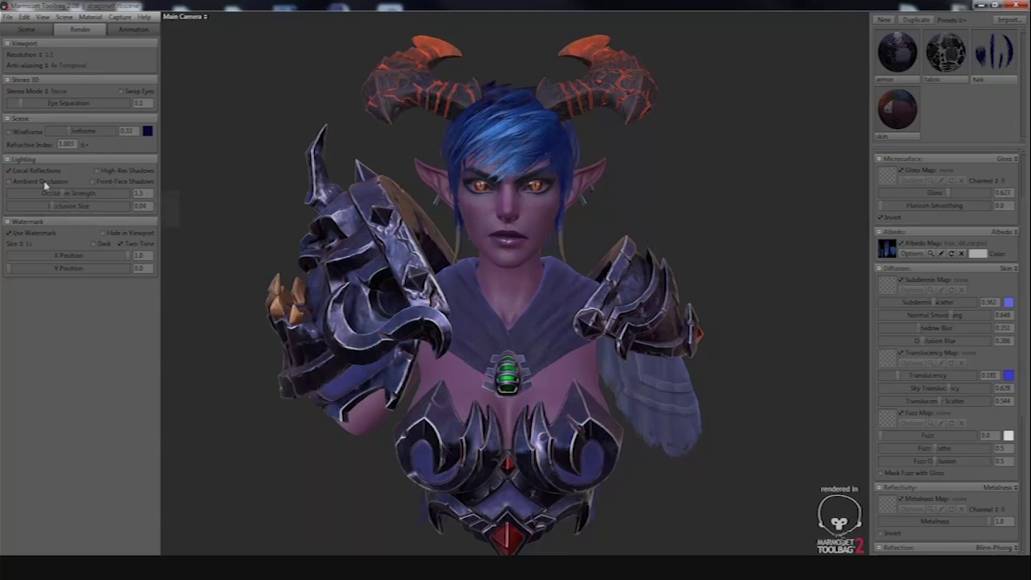
left_click_drag(430, 244, 511, 203)
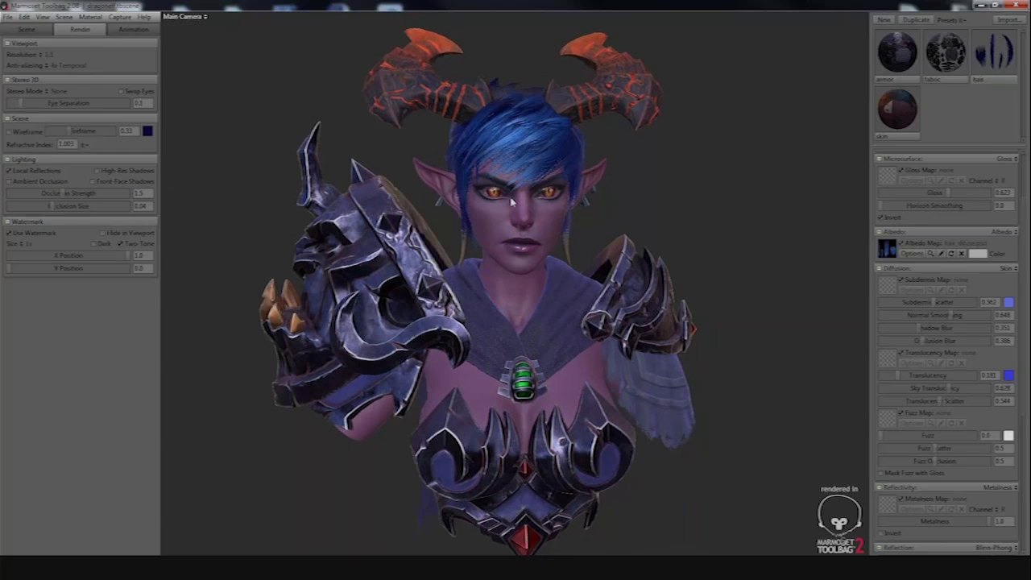
Compare the character's render with Local Reflections off and on, leaving the option enabled
left_click(31, 173)
left_click(32, 172)
left_click(32, 172)
left_click(32, 173)
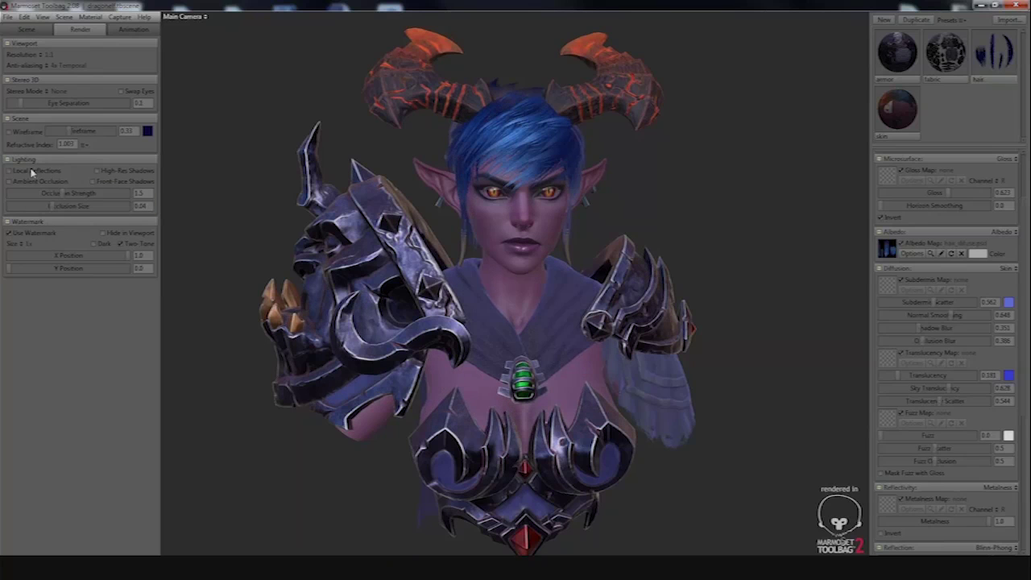
left_click(32, 174)
left_click_drag(313, 223, 307, 224)
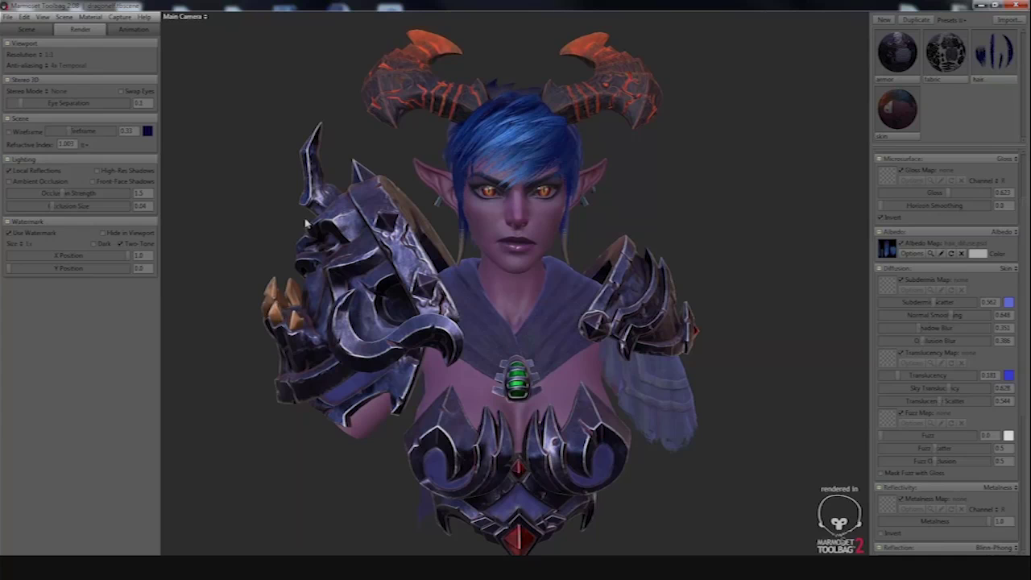
left_click(34, 182)
Activate the Occlusion component in the armor material
left_click(899, 70)
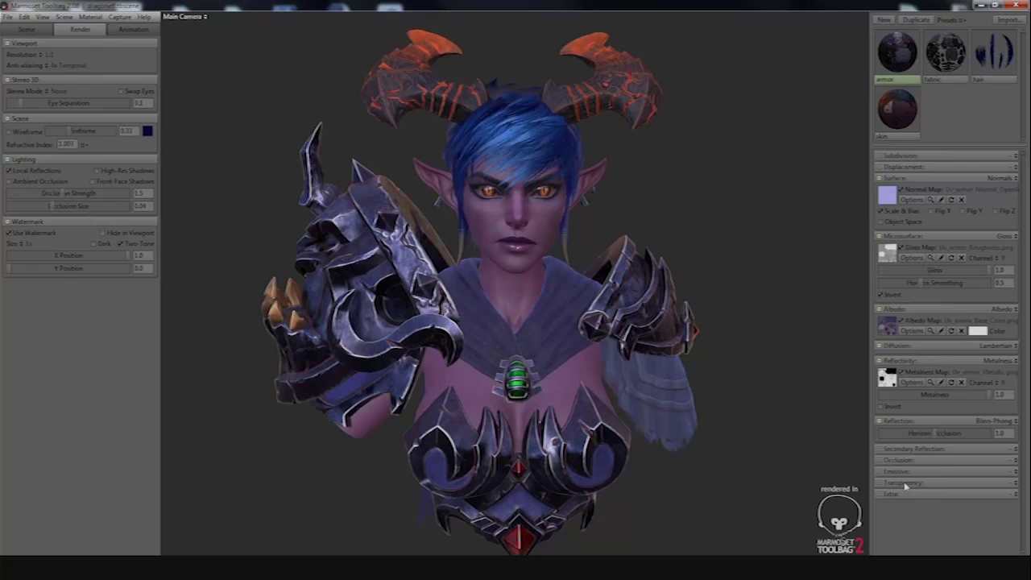
left_click(881, 461)
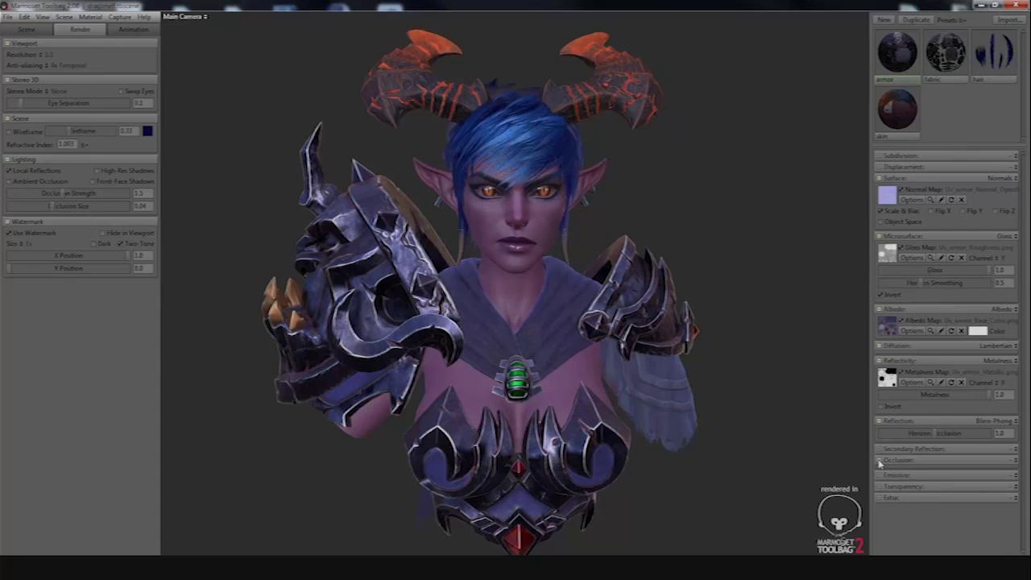
left_click(1011, 460)
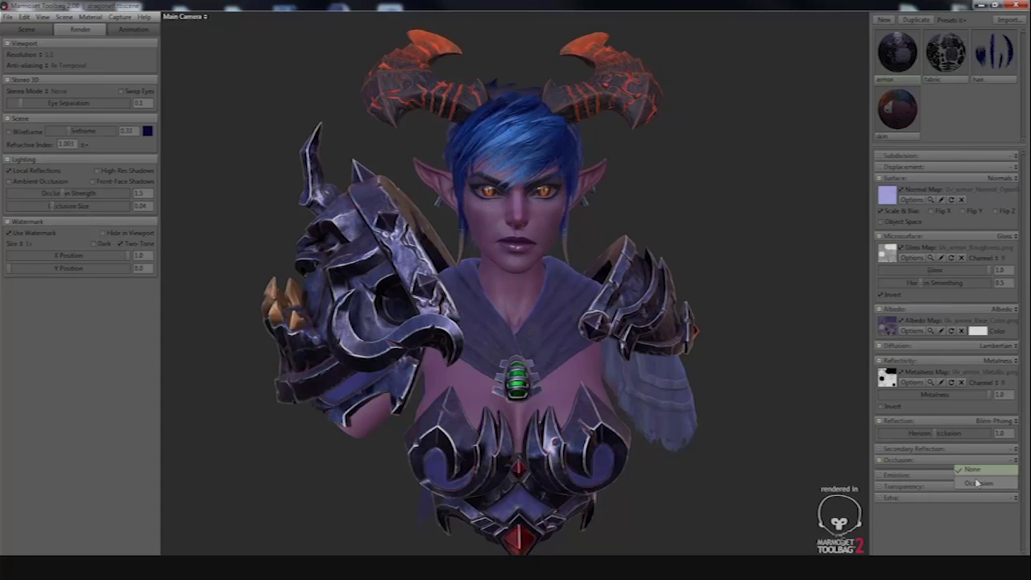
left_click(977, 482)
scroll(936, 495, "down", 1)
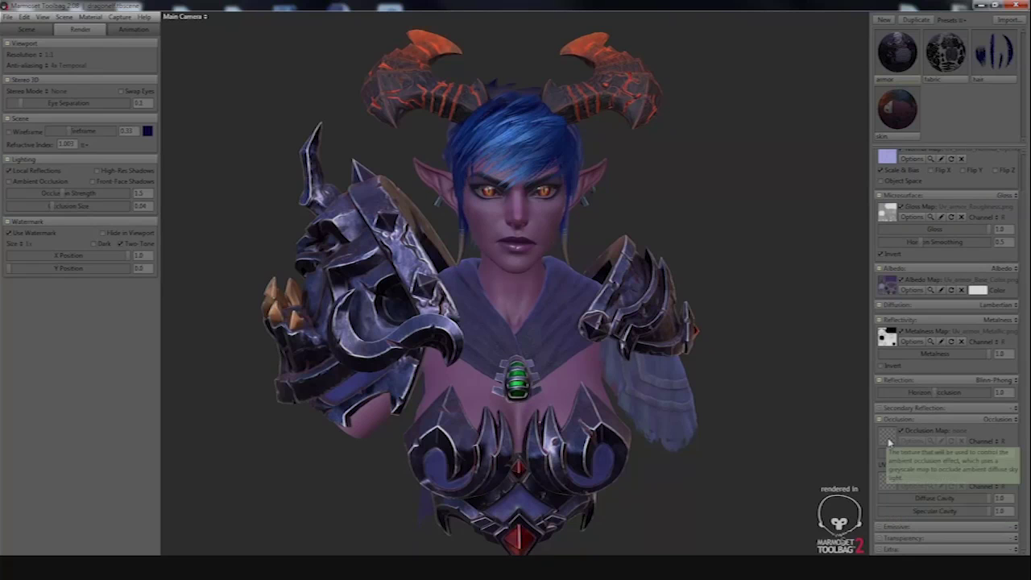
Look through the Dragon Girl Substance textures folder for an armor occlusion map
left_click(890, 442)
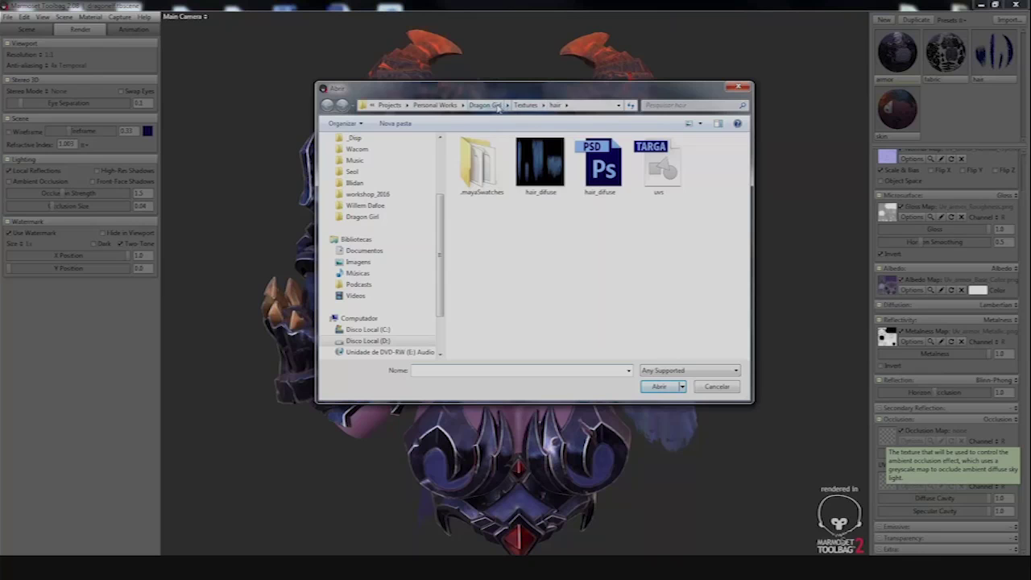
left_click(498, 107)
double_click(496, 308)
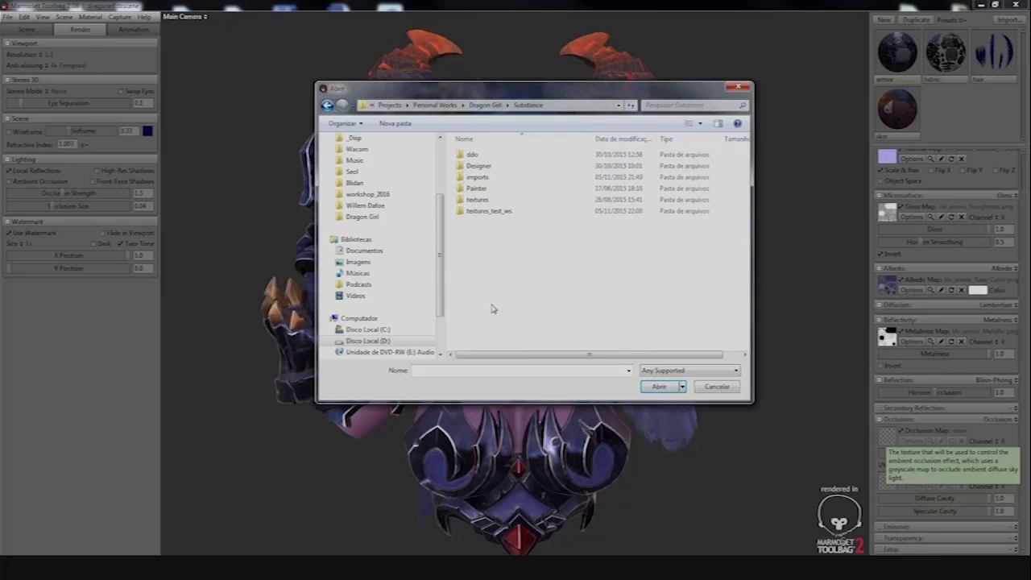
double_click(480, 199)
scroll(561, 232, "down", 3)
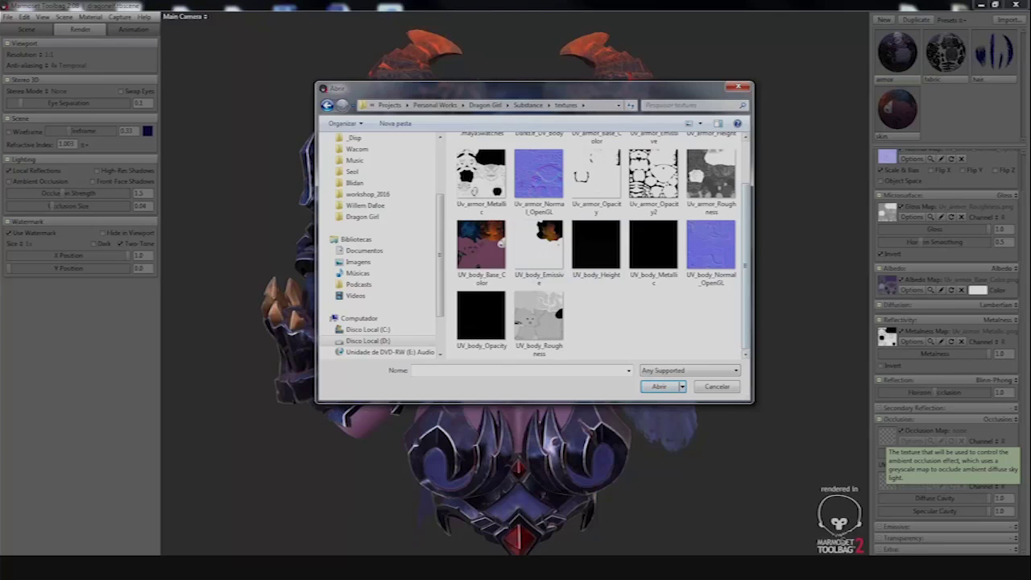
scroll(743, 173, "up", 2)
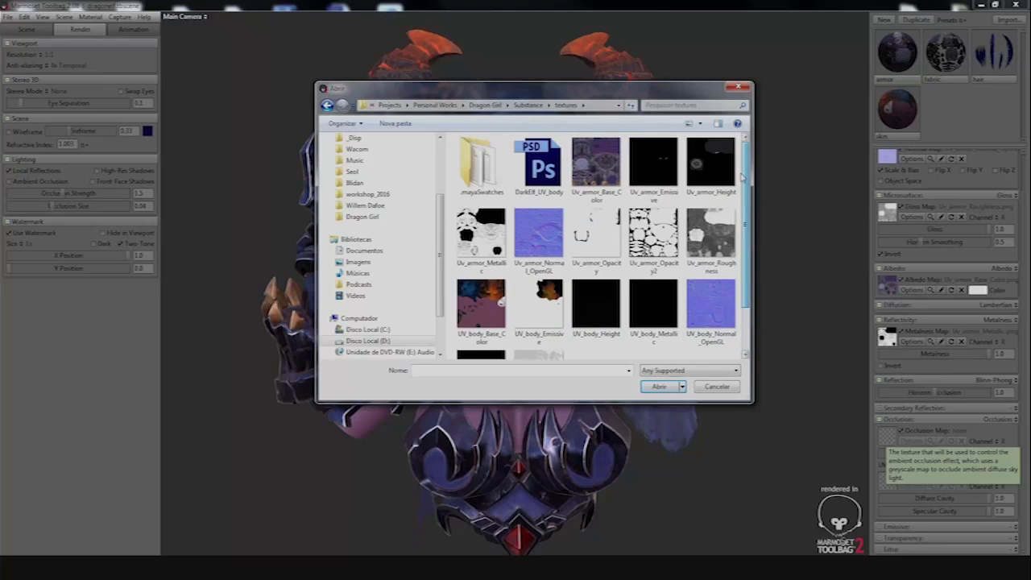
Load Armor_overall from Textures > set01_mudbox_exporter > set02 as the armor's occlusion map
left_click(485, 105)
double_click(487, 324)
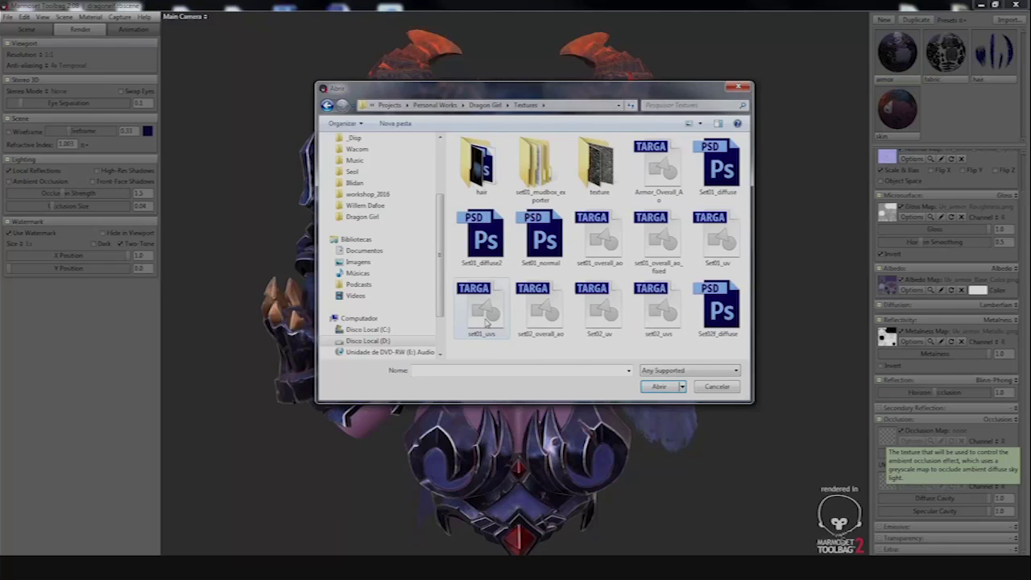
double_click(540, 193)
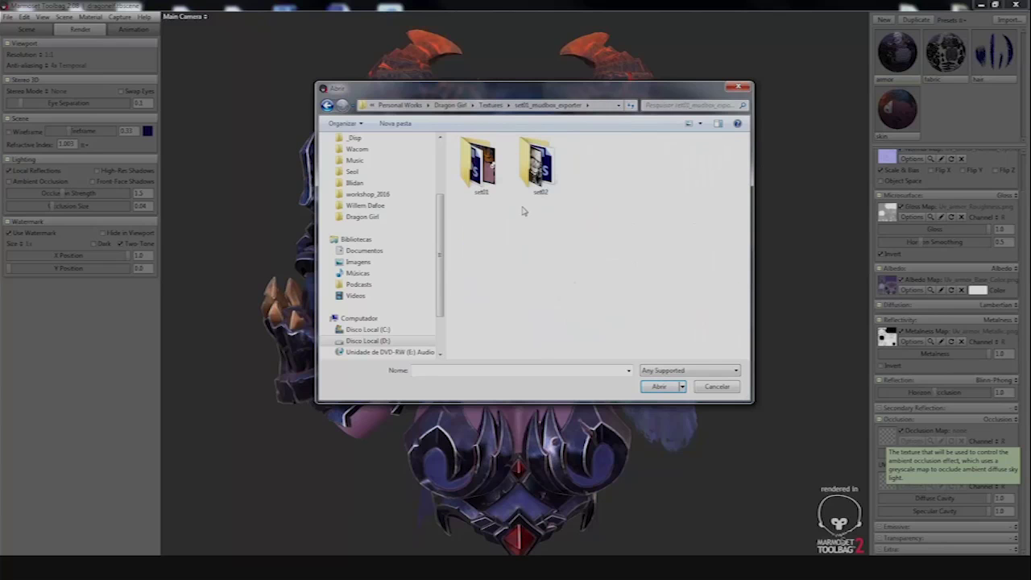
double_click(540, 194)
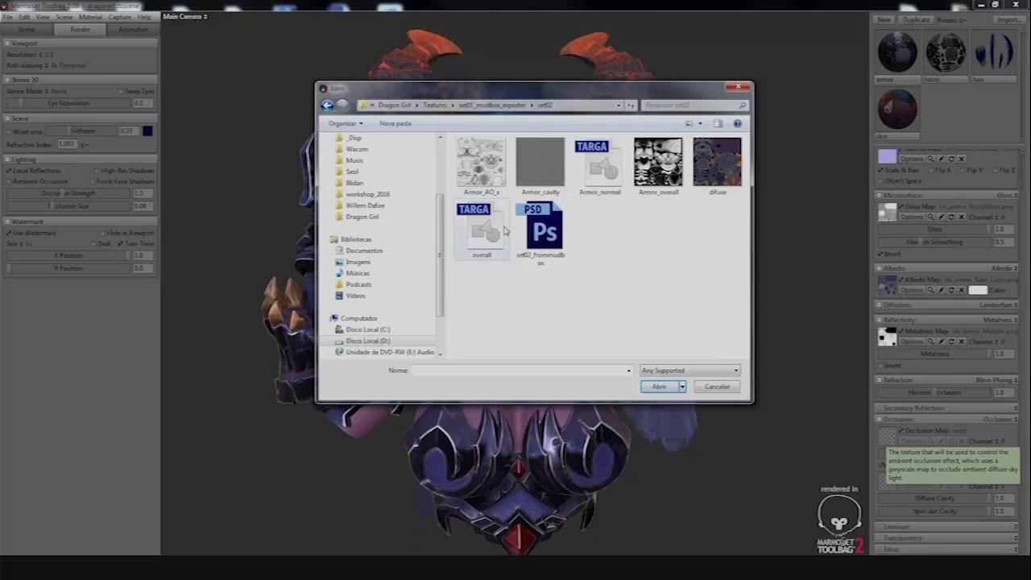
left_click(670, 190)
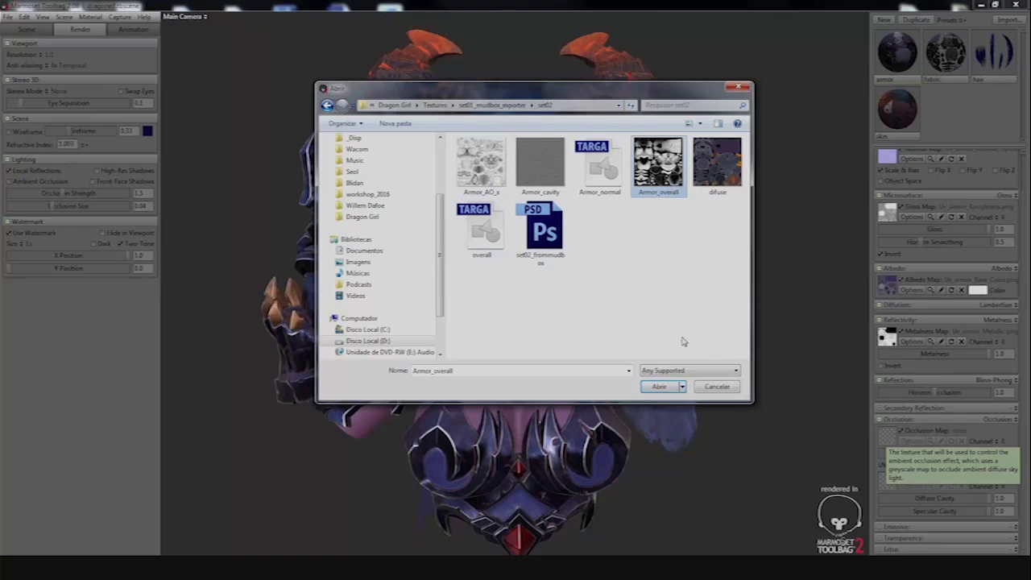
left_click(661, 387)
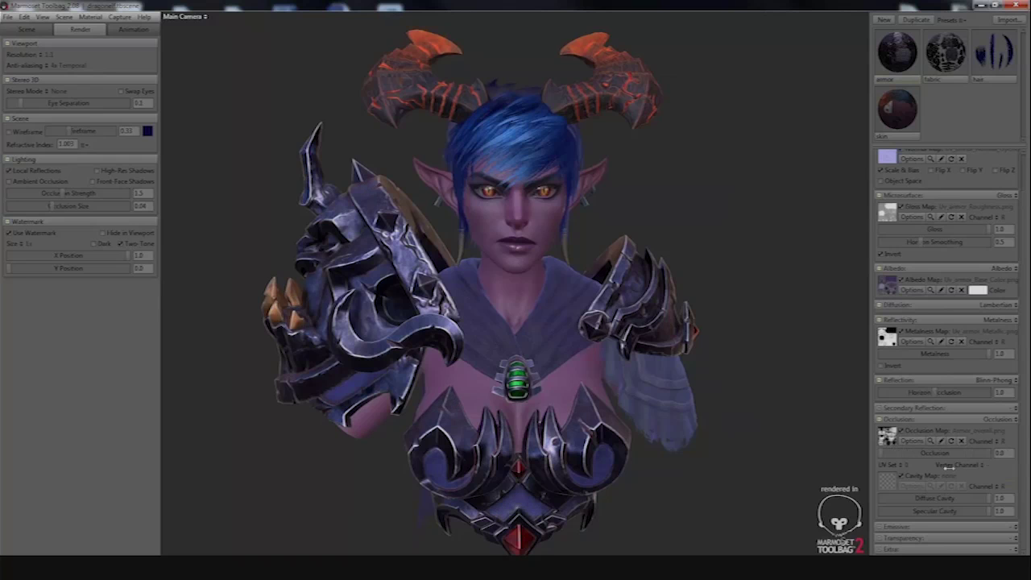
Set the armor's occlusion strength to 1.0 and its specular cavity to about 0.915
mouse_move(949, 466)
left_mouse_down()
mouse_move(862, 458)
mouse_move(997, 453)
left_mouse_up()
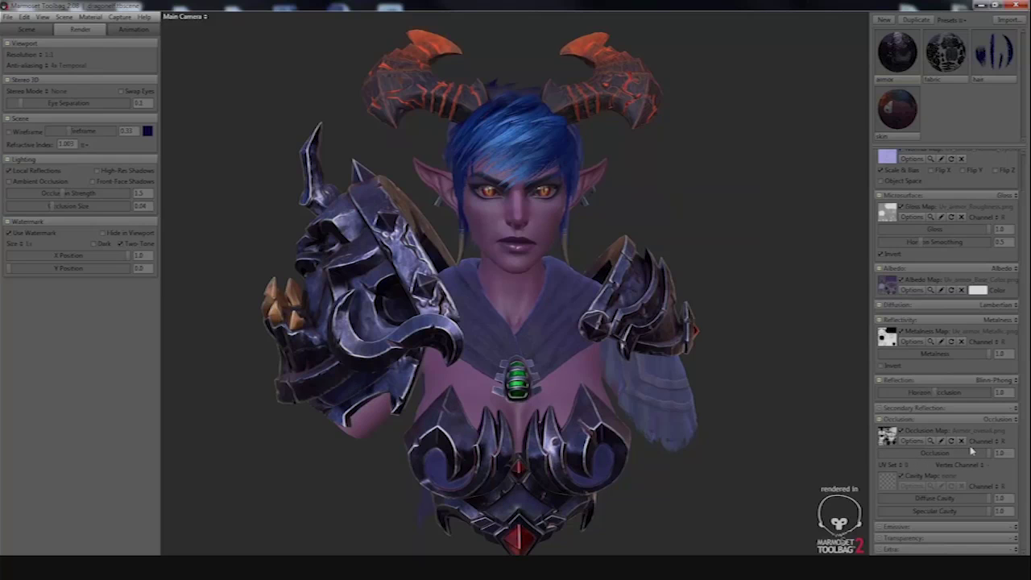
mouse_move(972, 452)
left_mouse_down()
mouse_move(896, 454)
mouse_move(1026, 455)
left_mouse_up()
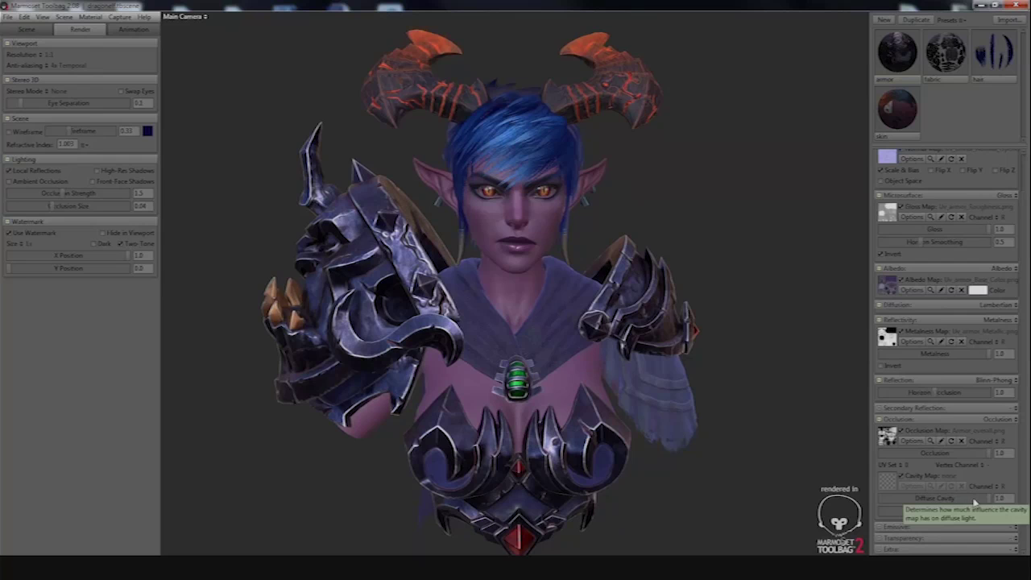
mouse_move(975, 501)
left_mouse_down()
mouse_move(947, 493)
mouse_move(977, 509)
left_mouse_up()
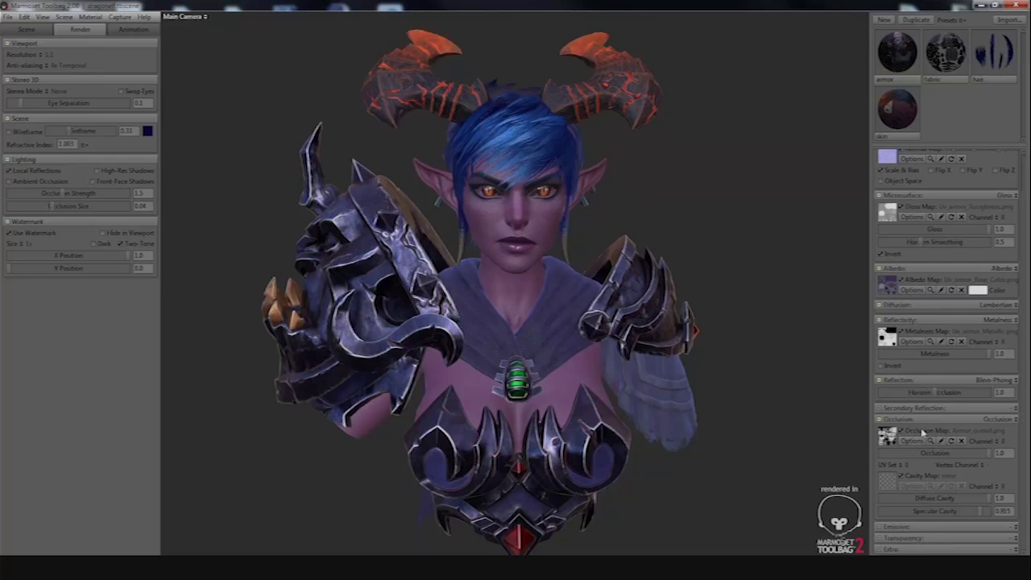
double_click(993, 454)
Activate the Occlusion component in the skin material
left_click(906, 121)
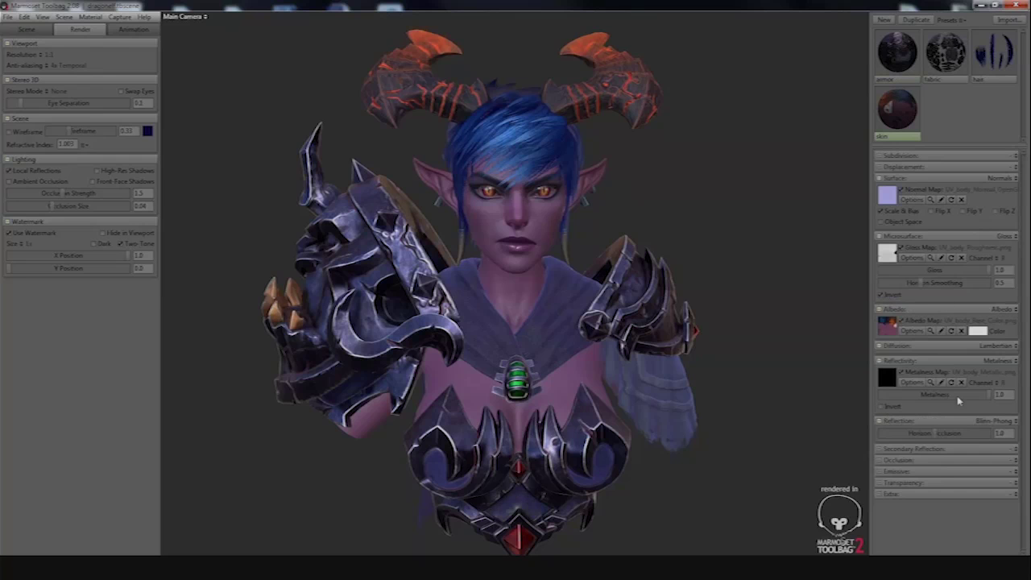
left_click(879, 461)
left_click(1016, 460)
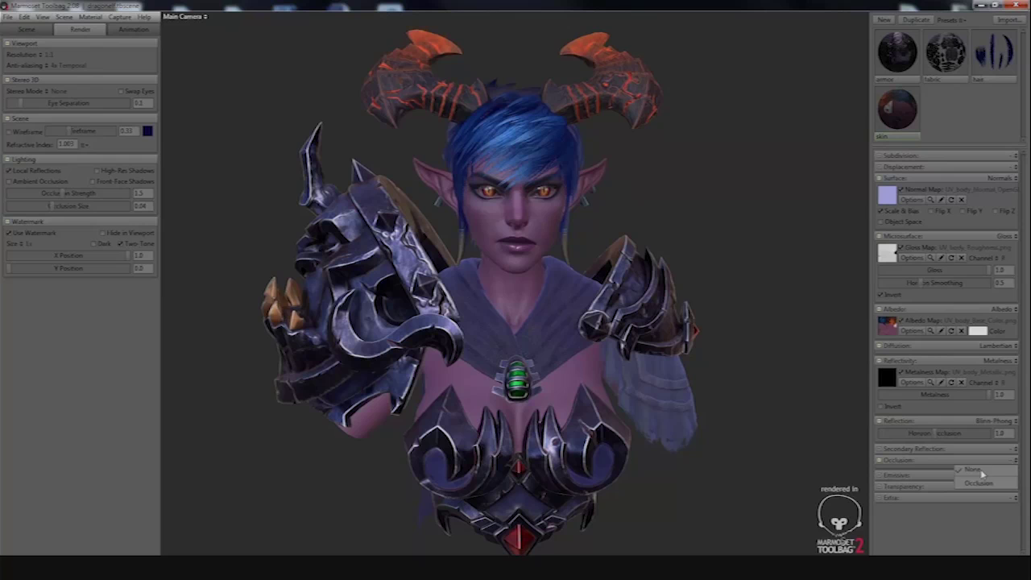
left_click(975, 482)
Load Set01_overall_ao from the set01 folder as the skin's occlusion map and set its strength to about 0.712
left_click(886, 481)
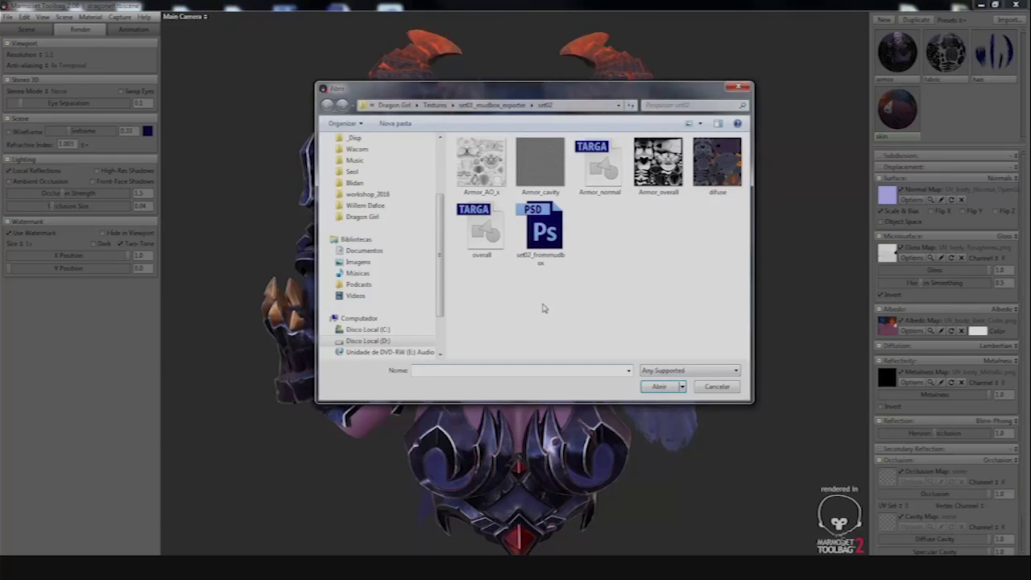
left_click(528, 104)
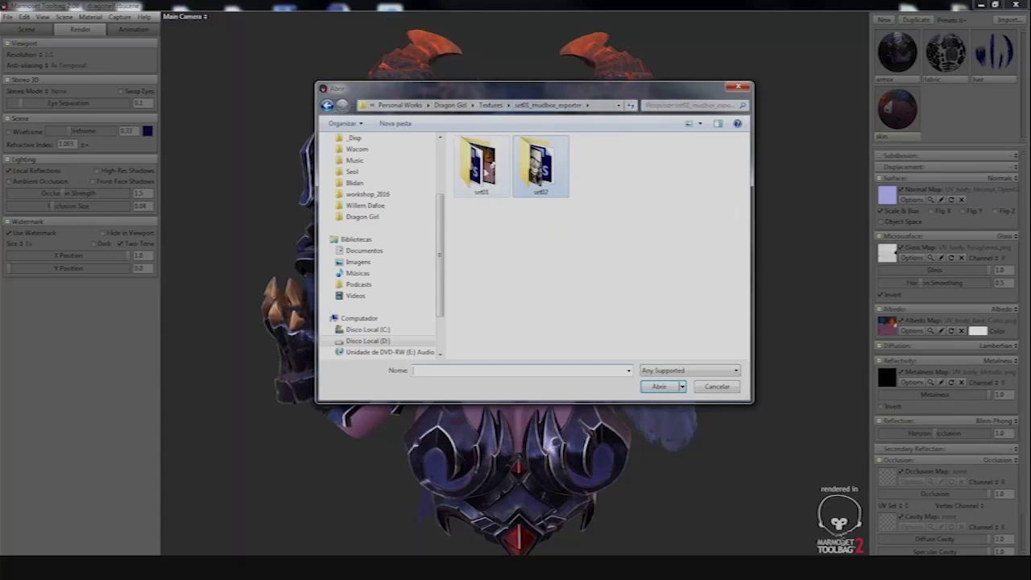
double_click(481, 165)
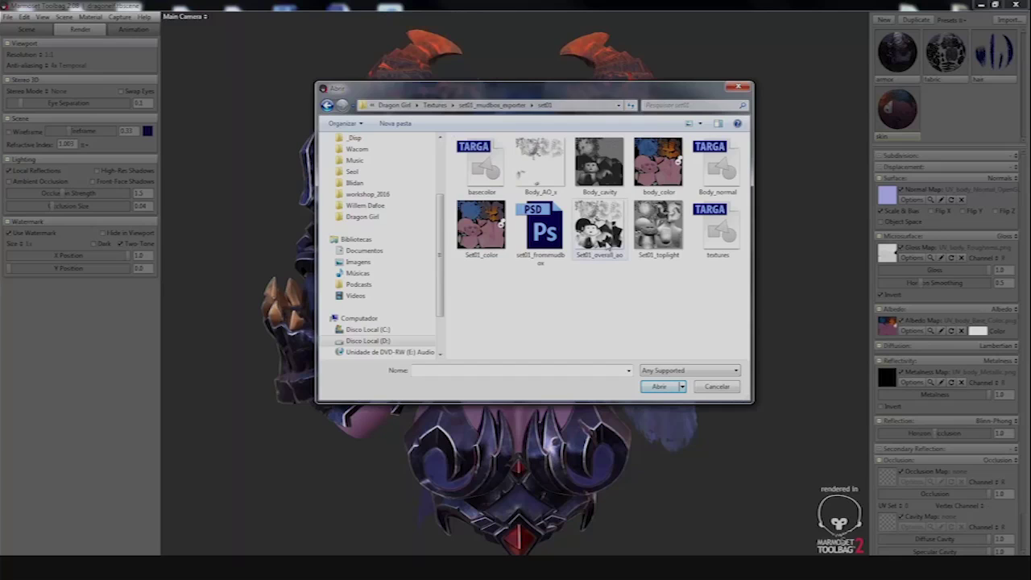
double_click(600, 246)
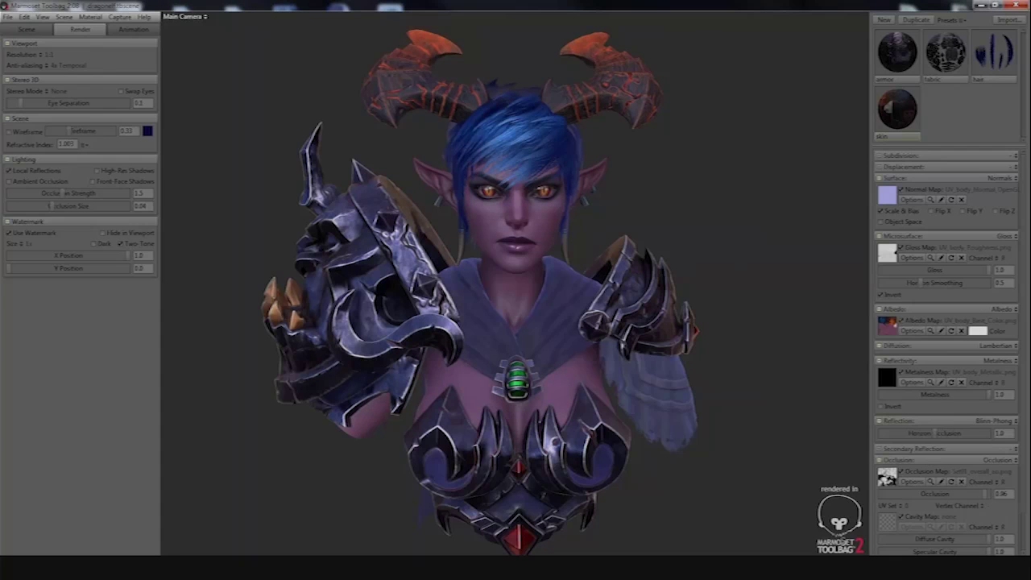
mouse_move(992, 495)
left_mouse_down()
mouse_move(925, 495)
mouse_move(959, 494)
left_mouse_up()
Examine the whole bust from several distances and angles to judge the occlusion on the armor and skin
scroll(684, 322, "down", 5)
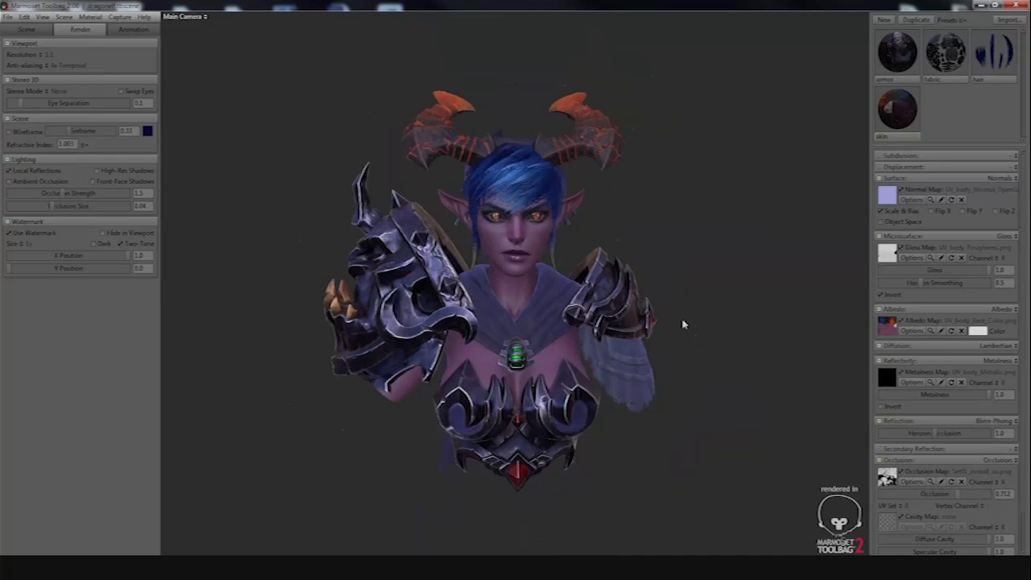
scroll(719, 337, "up", 2)
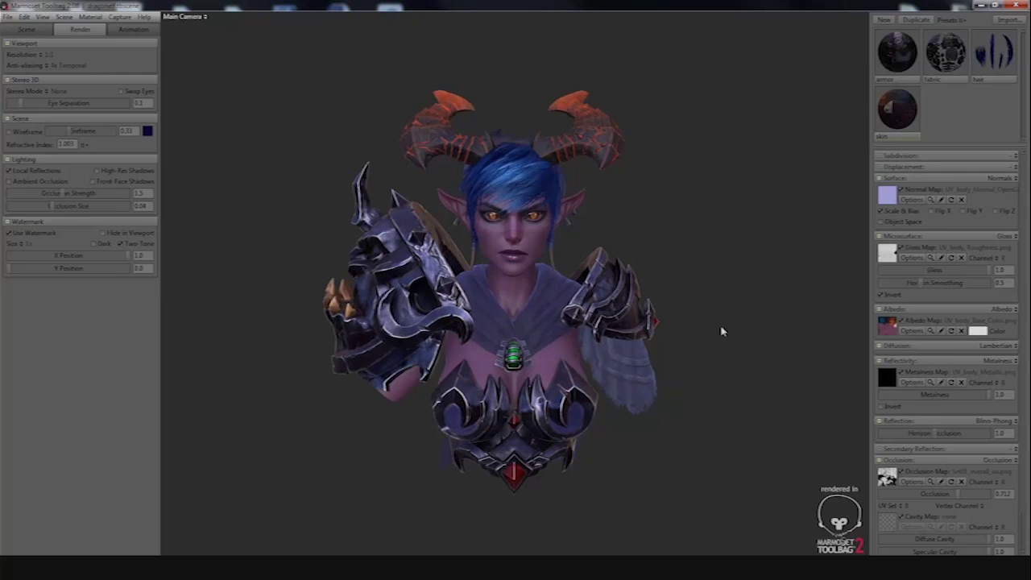
left_click(632, 334)
scroll(693, 328, "up", 2)
left_click(693, 328)
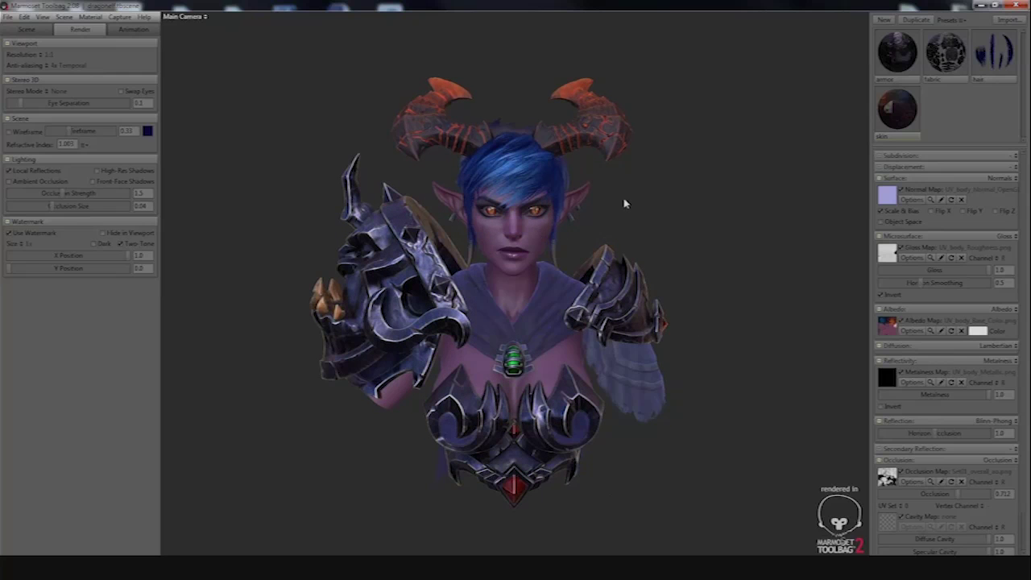
left_click_drag(608, 201, 612, 195)
scroll(621, 201, "up", 2)
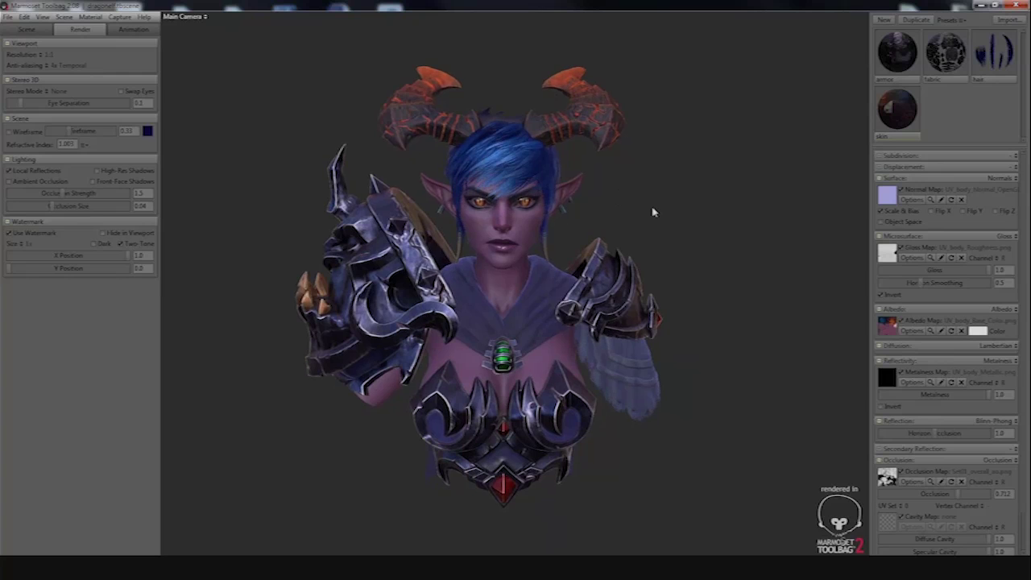
middle_click_drag(698, 162, 713, 173)
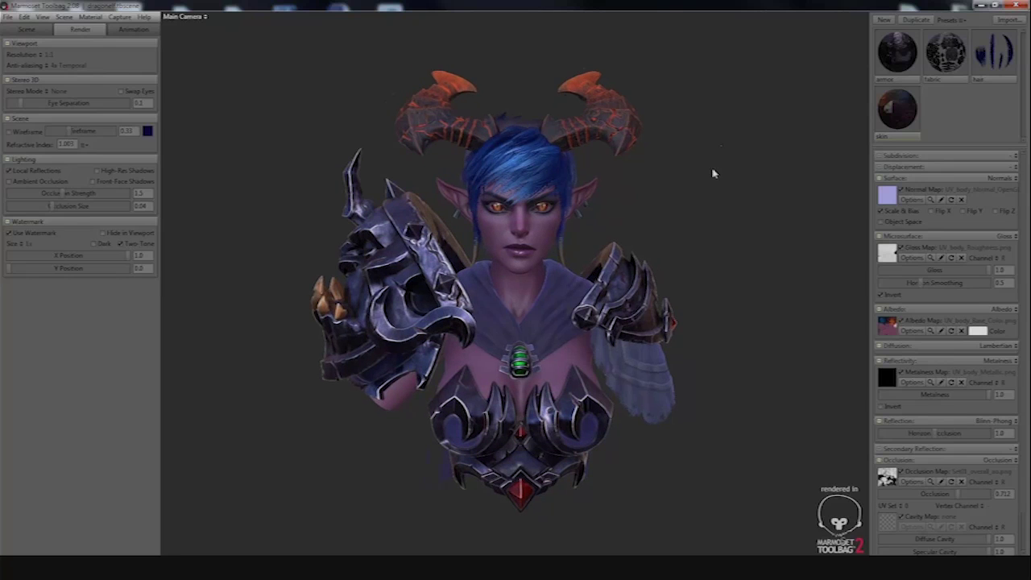
left_click_drag(712, 103, 675, 171)
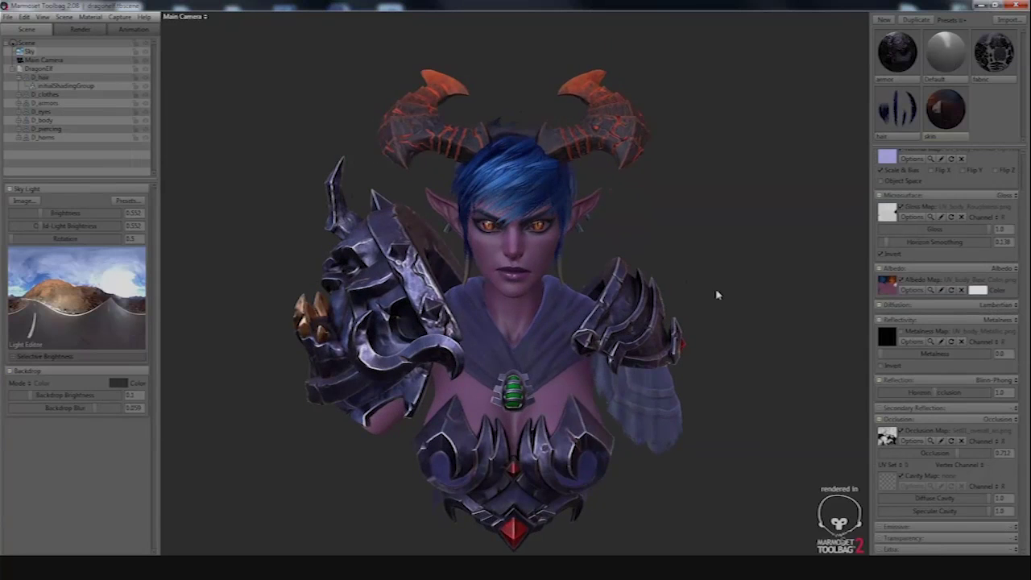
Change the skin material's diffusion model from Lambertian to Skin and inspect the shading on the face
scroll(736, 305, "up", 3)
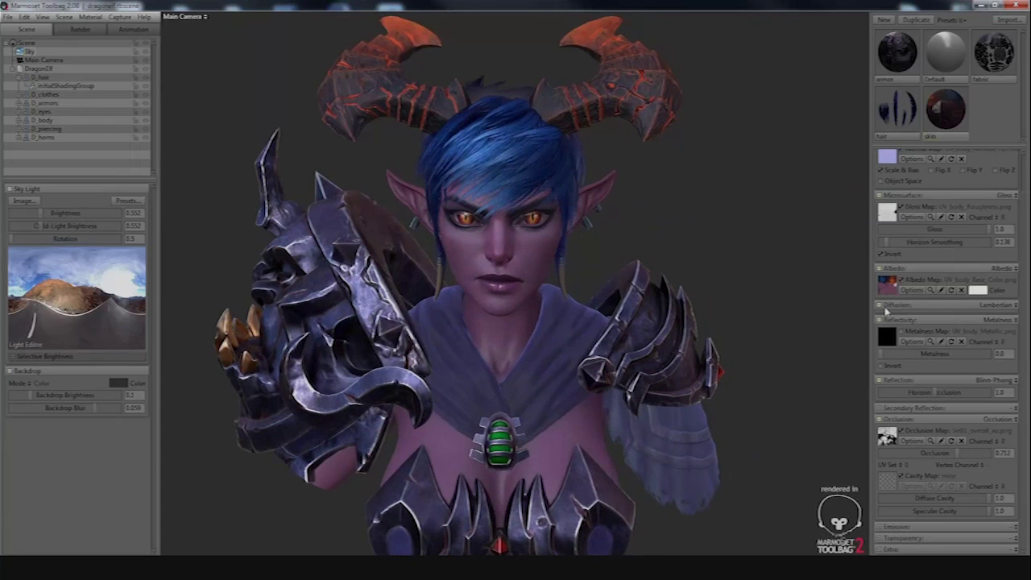
left_click(1012, 307)
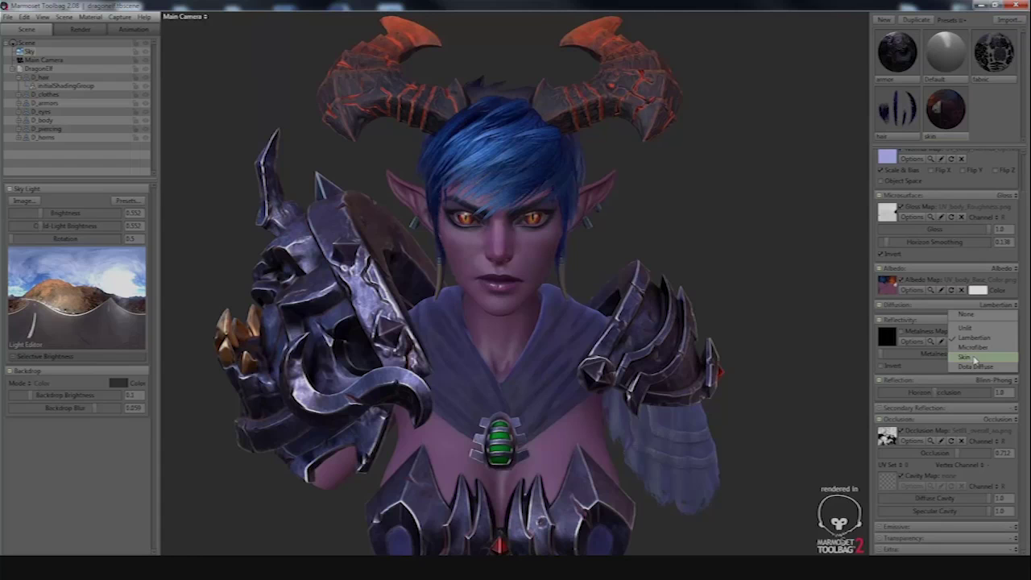
left_click(974, 359)
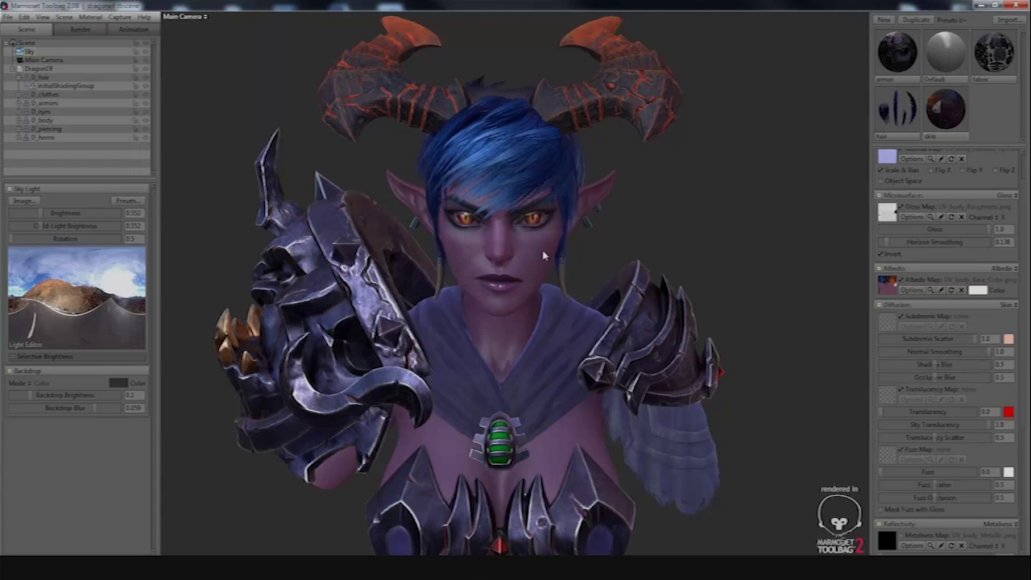
left_click_drag(766, 249, 780, 290)
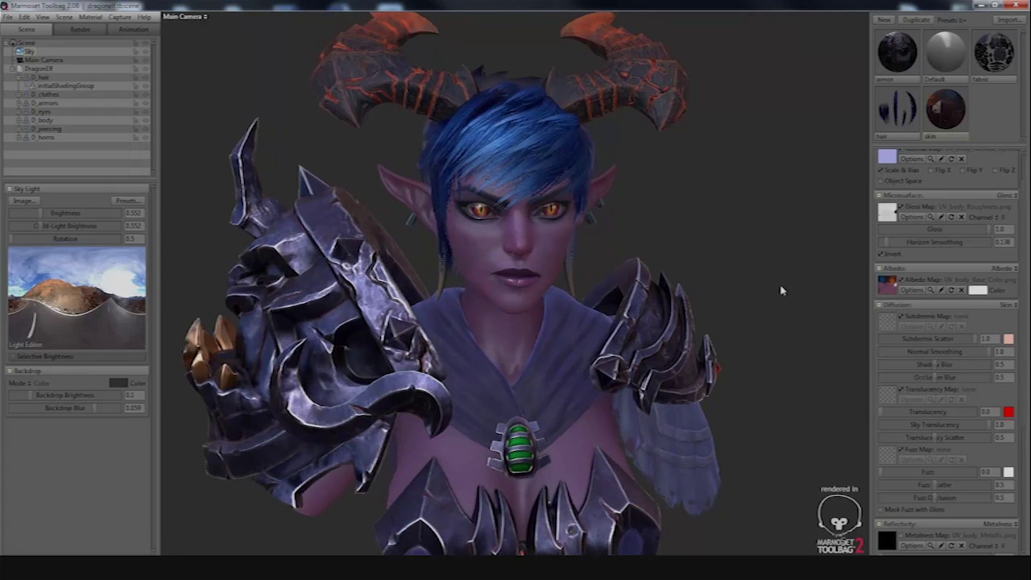
scroll(780, 290, "up", 3)
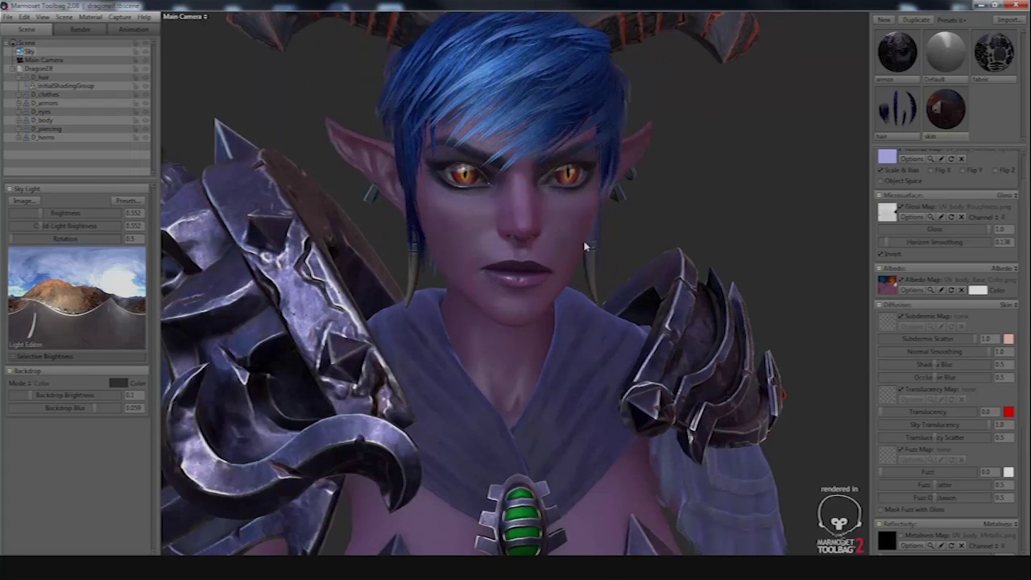
Switch the skin material's diffusion model to Lambertian and back to Skin to compare the shading on the face
left_click_drag(559, 238, 596, 242)
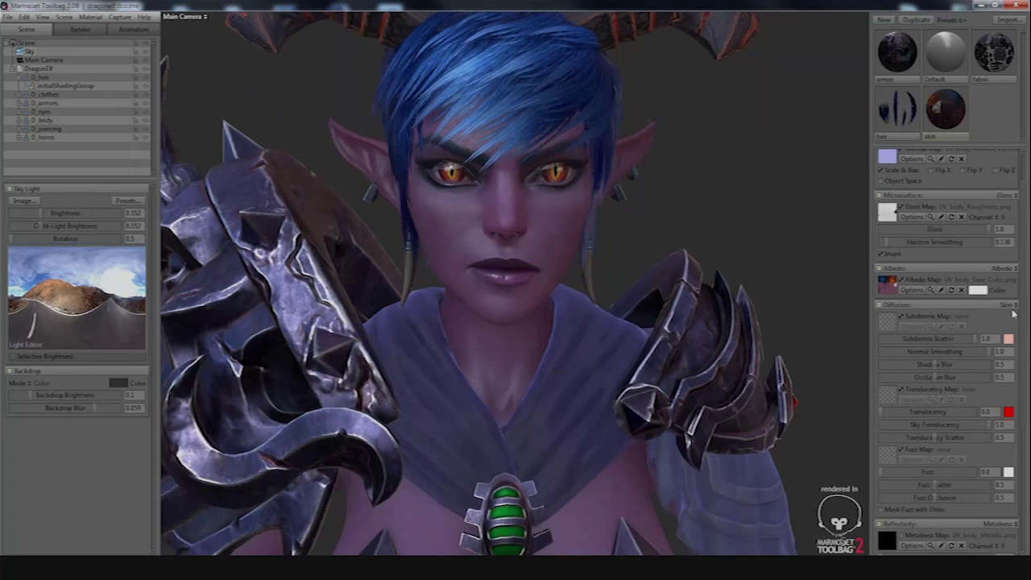
left_click(1003, 305)
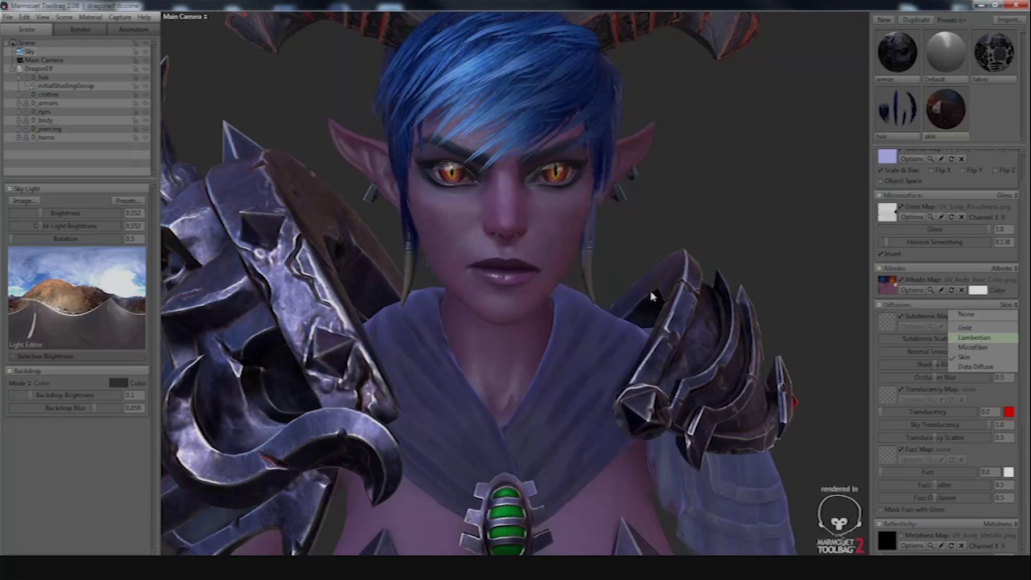
key("Return")
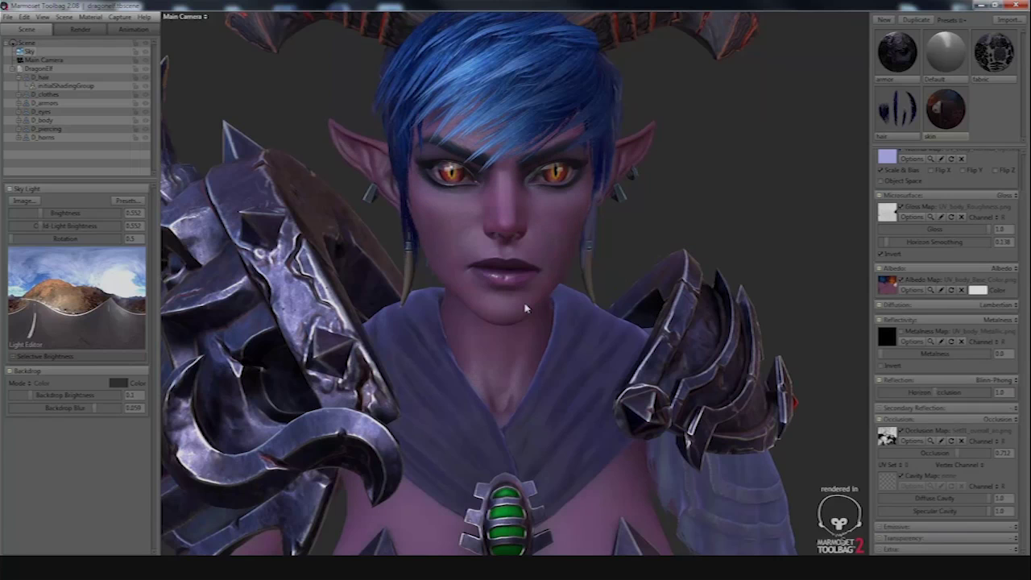
left_click(997, 307)
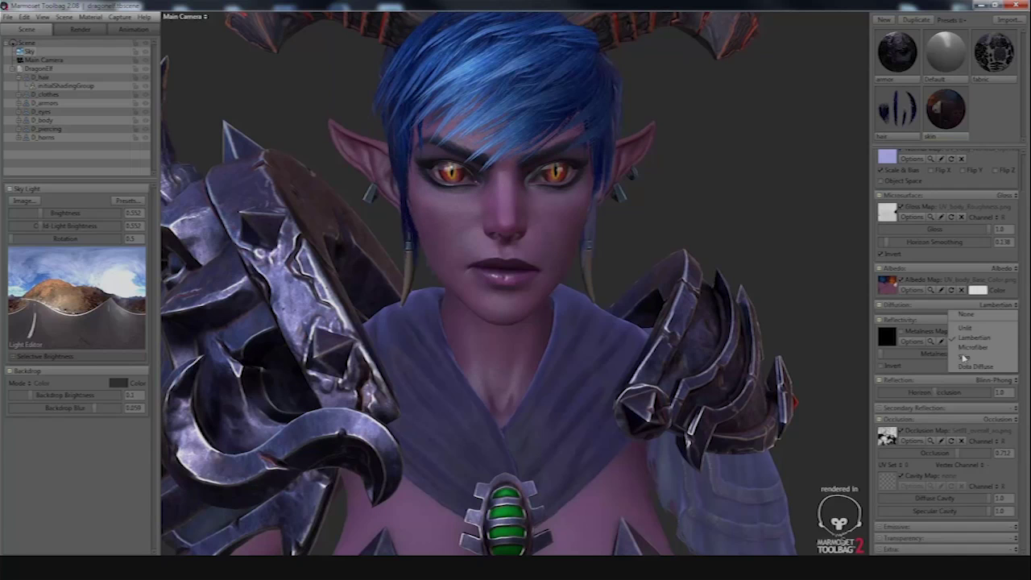
left_click(964, 357)
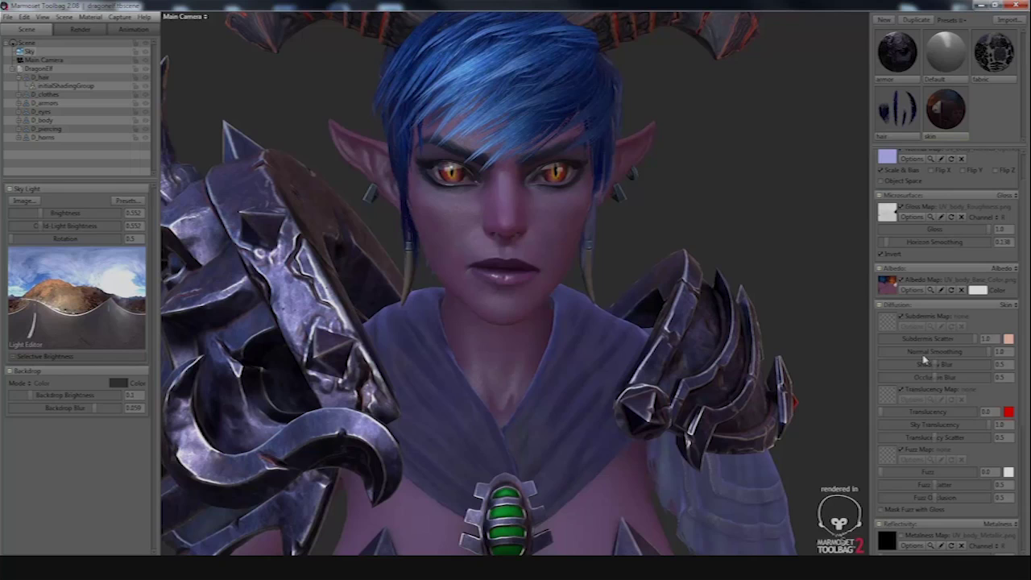
Reduce the skin's Normal Smoothing to about 0.143, trying different strengths while checking the face up close and from the front
mouse_move(987, 356)
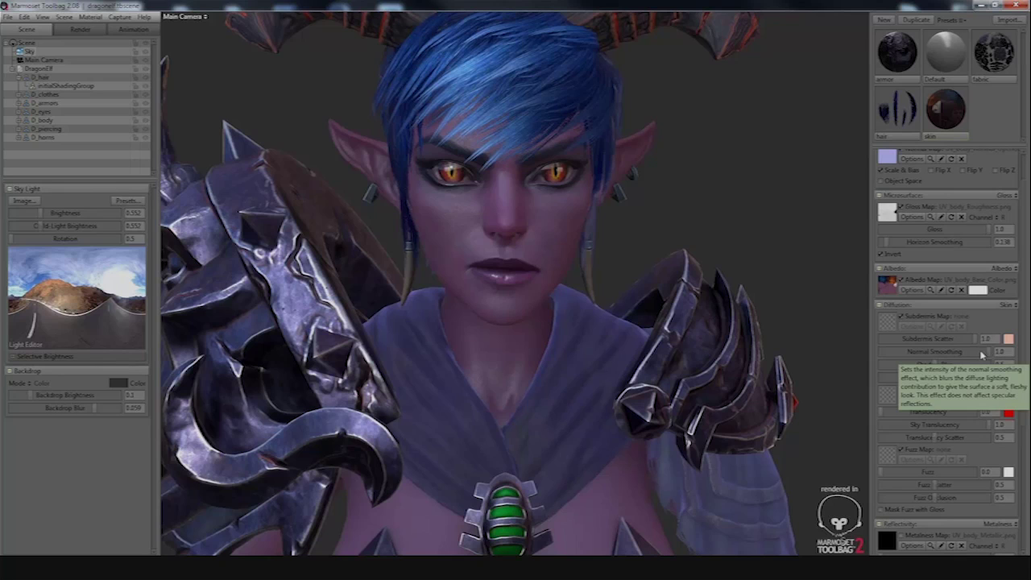
left_click_drag(562, 235, 632, 348)
scroll(568, 302, "up", 5)
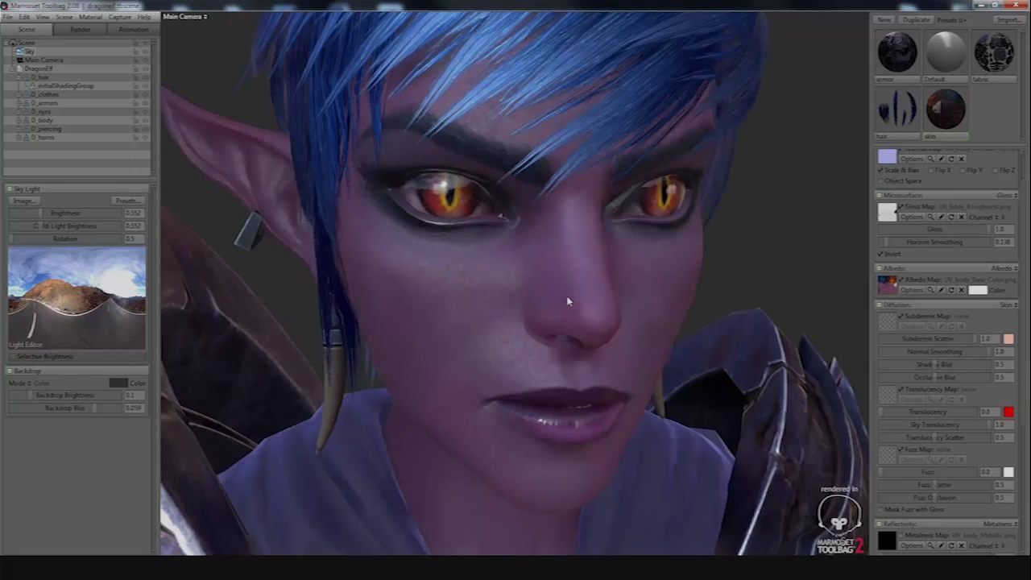
left_click_drag(568, 301, 530, 273)
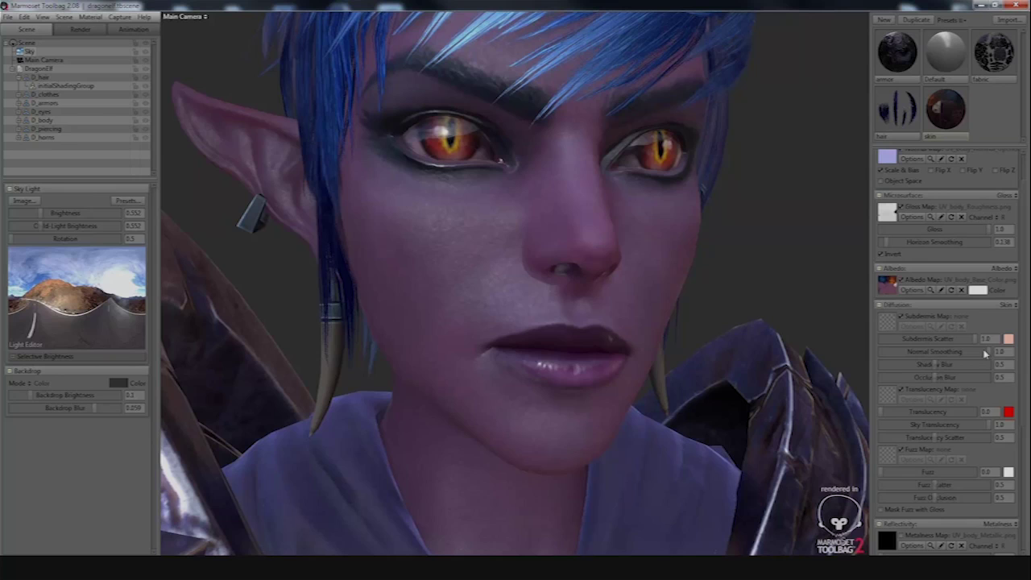
left_click_drag(984, 354, 915, 352)
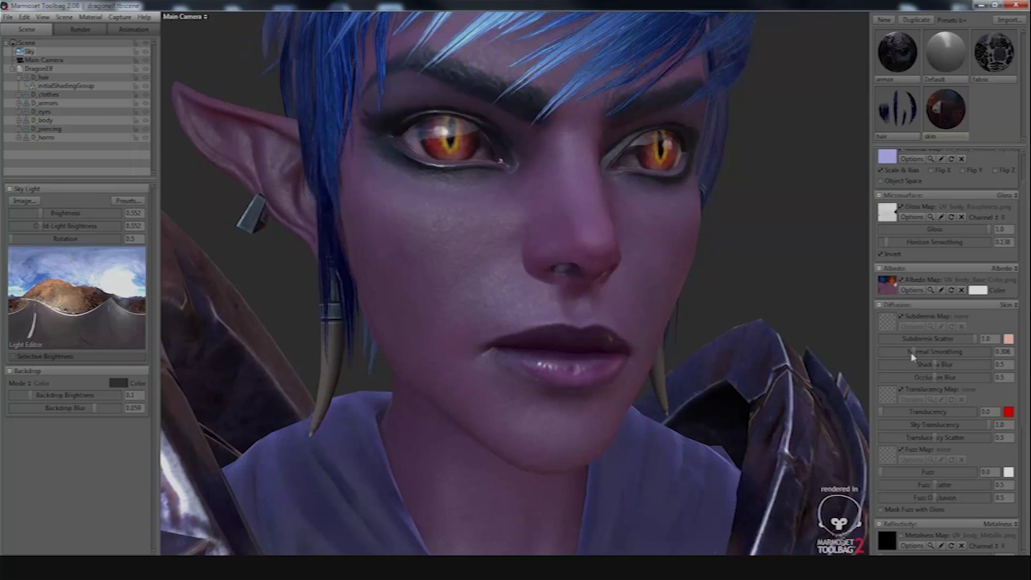
mouse_move(912, 355)
left_mouse_down()
mouse_move(878, 354)
mouse_move(945, 351)
mouse_move(895, 342)
mouse_move(951, 353)
mouse_move(926, 353)
left_mouse_up()
left_click_drag(943, 352, 952, 352)
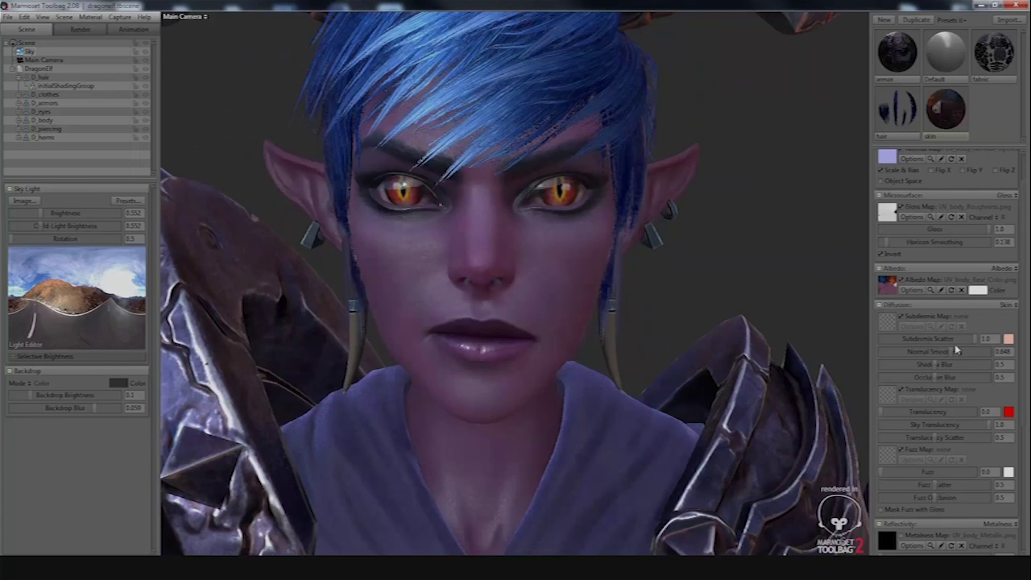
left_click_drag(806, 338, 774, 338)
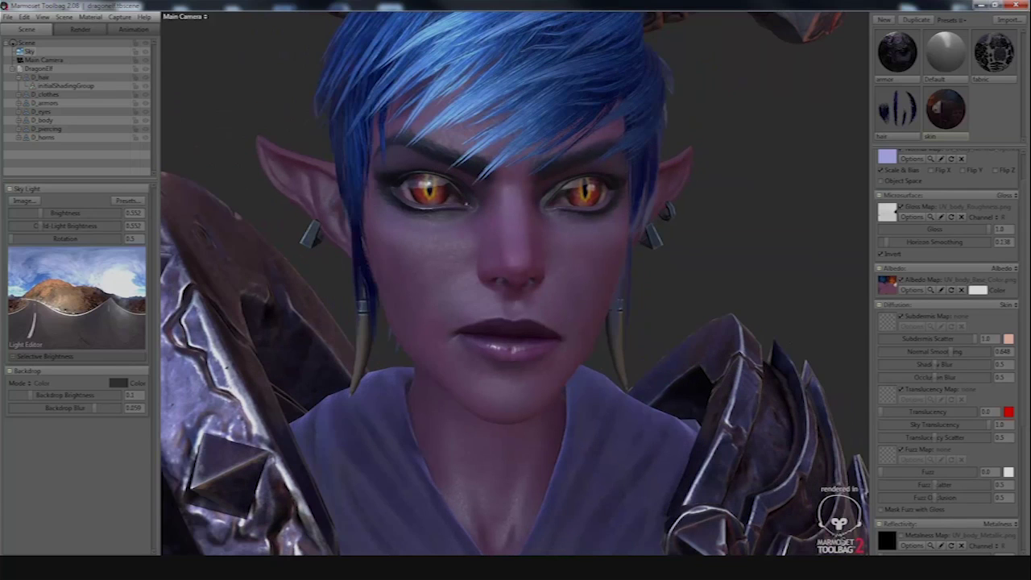
left_click_drag(928, 352, 890, 347)
left_click(916, 346)
left_click_drag(900, 344, 897, 351)
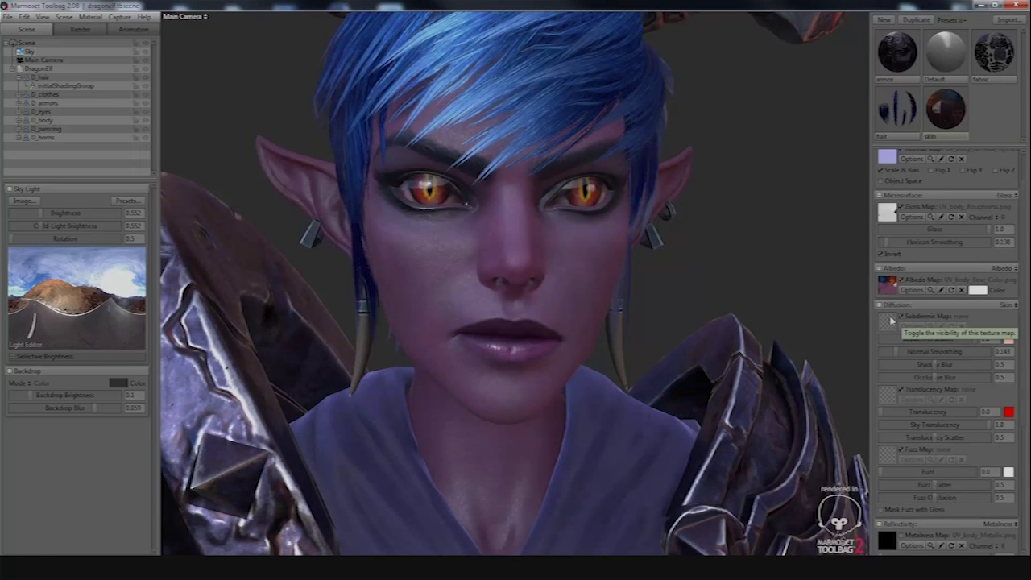
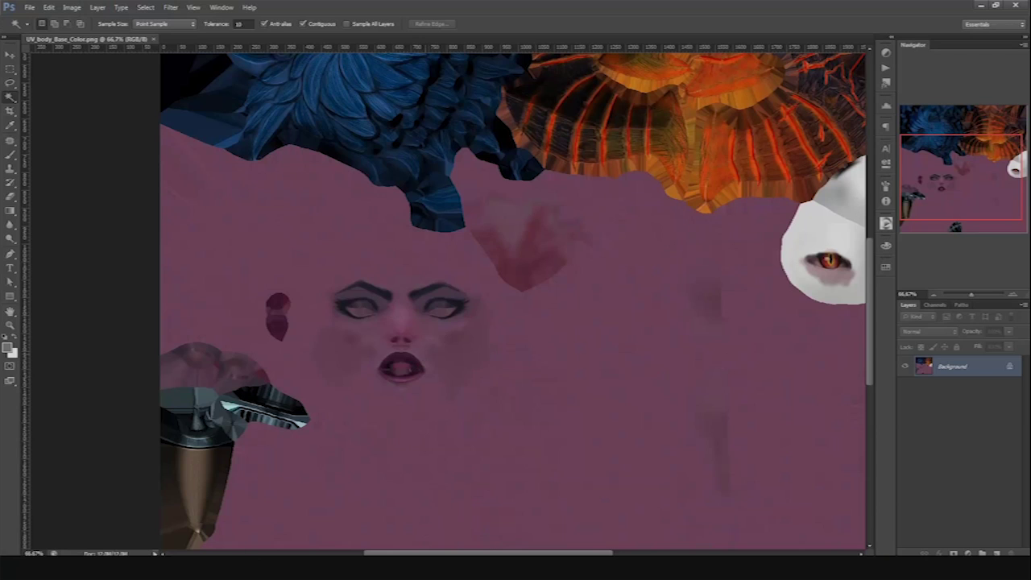
Switch to Photoshop and desaturate the UV_body_Base_Color.png texture, trying a color inversion and undoing it
scroll(402, 377, "up", 2, "alt")
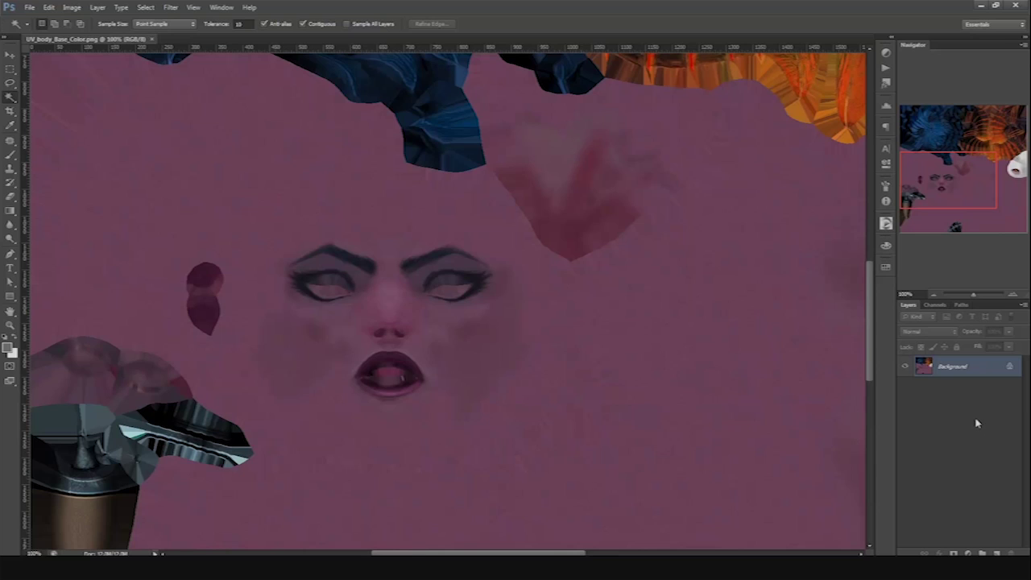
key("ctrl+shift+u")
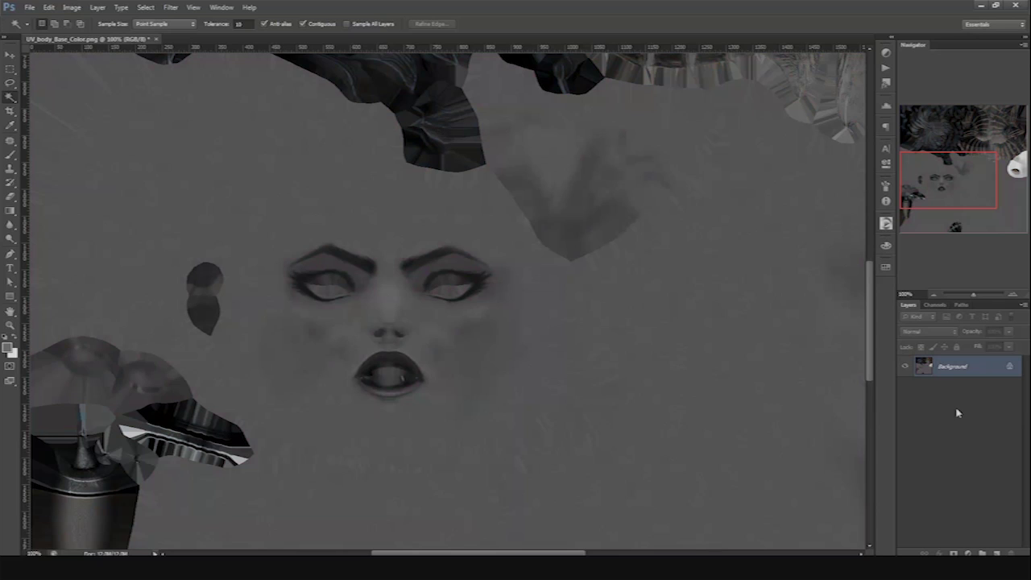
key("ctrl+i")
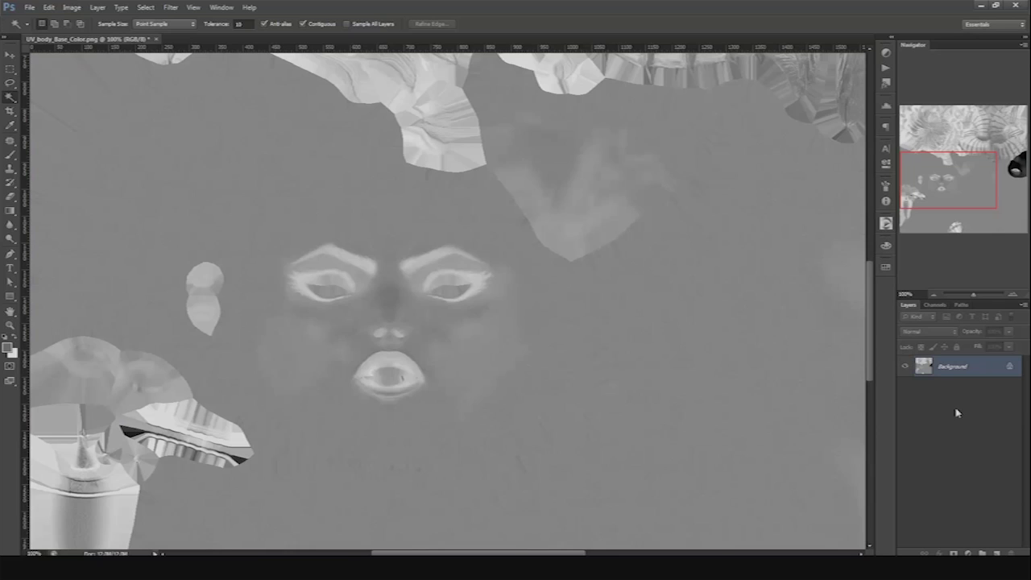
key("ctrl+z")
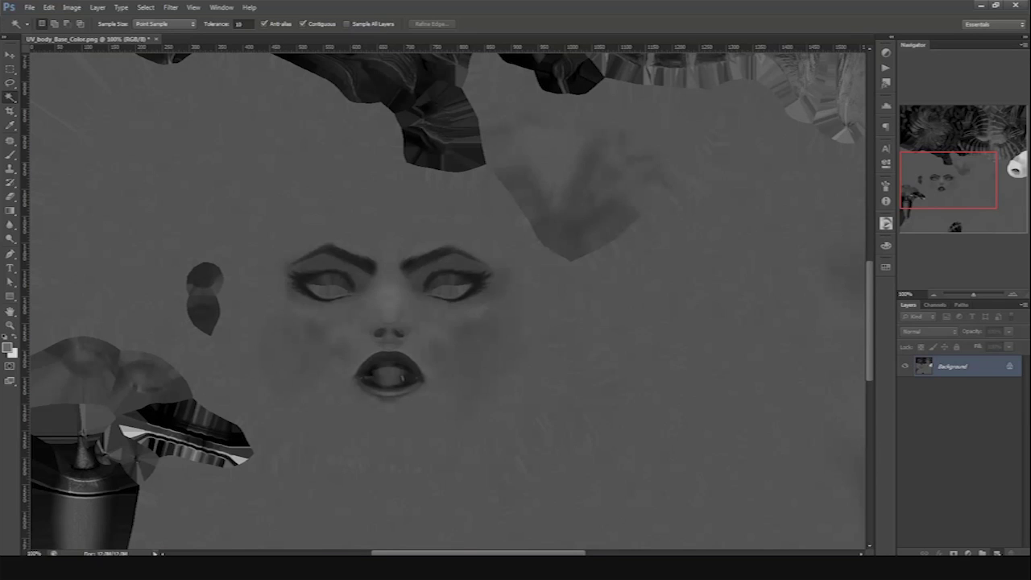
Add an empty layer above the desaturated texture and convert the locked background into a regular layer
left_click(996, 553)
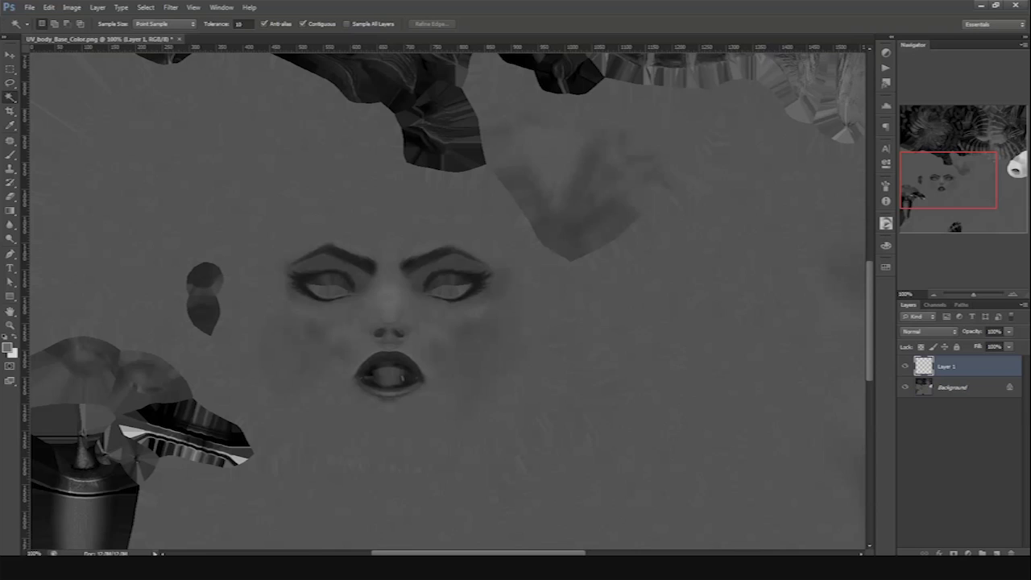
double_click(950, 388)
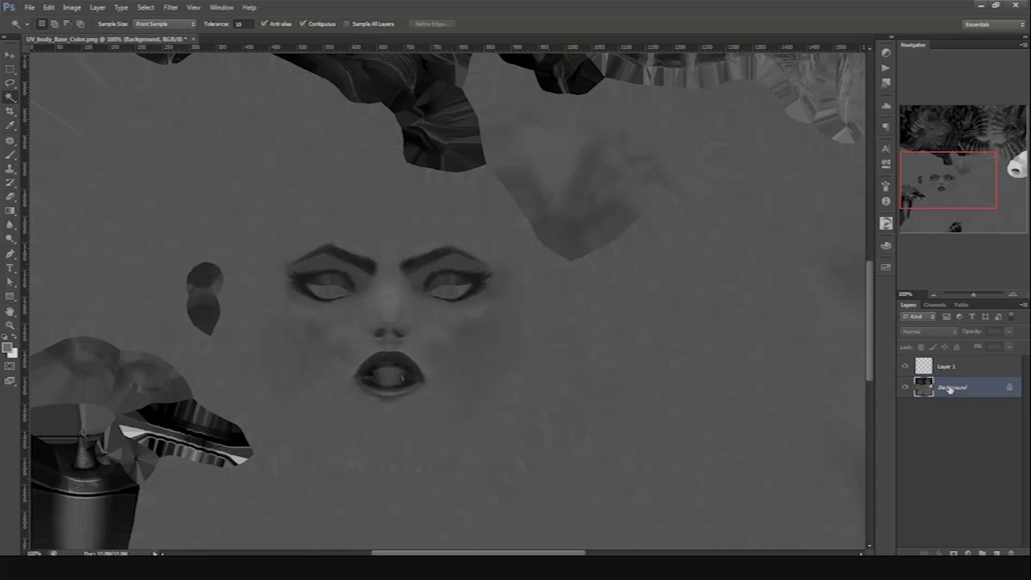
left_click(599, 184)
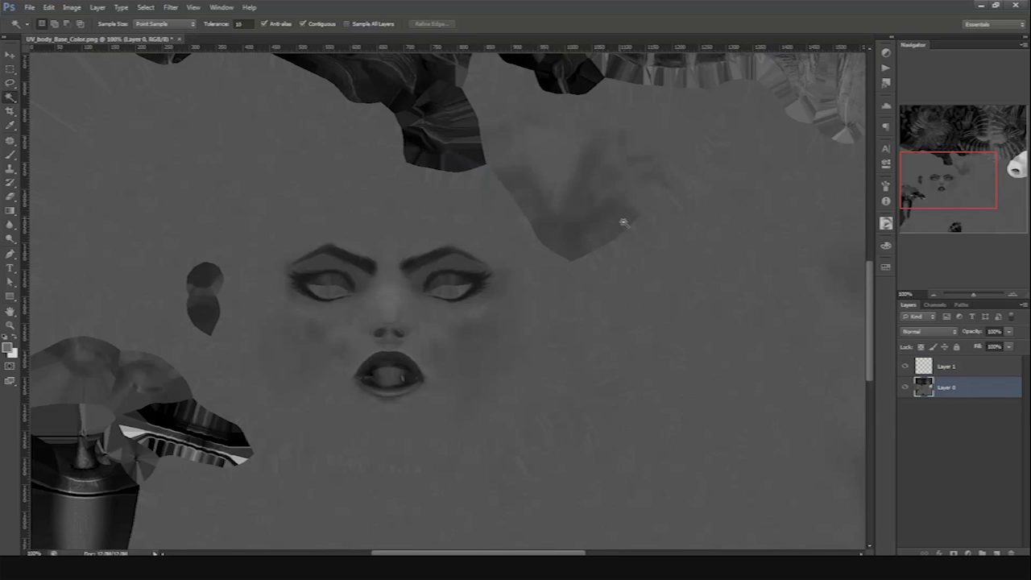
Darken the texture layer with Hue/Saturation by lowering its Lightness to about -53
key("ctrl+u")
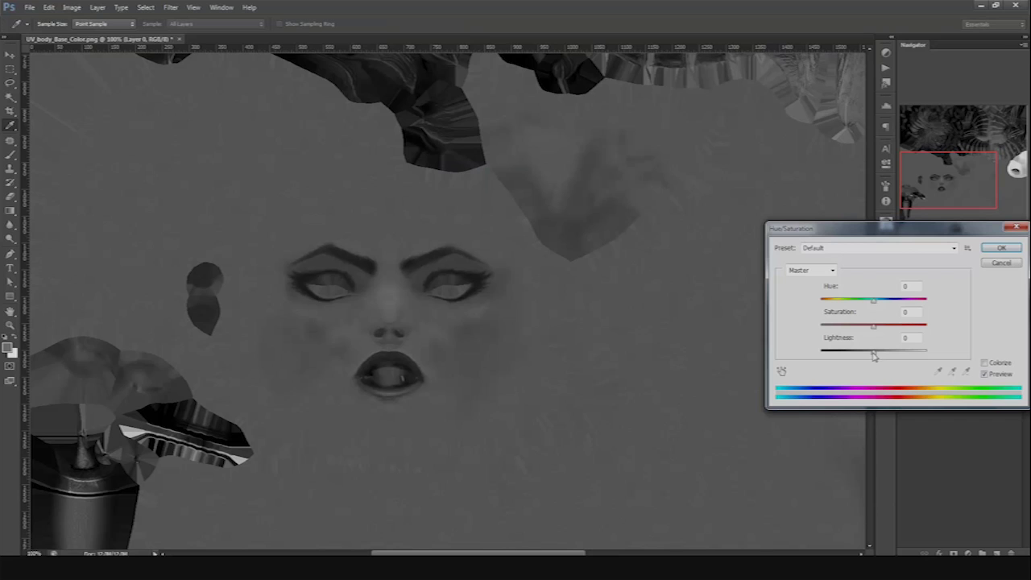
left_click_drag(874, 355, 846, 361)
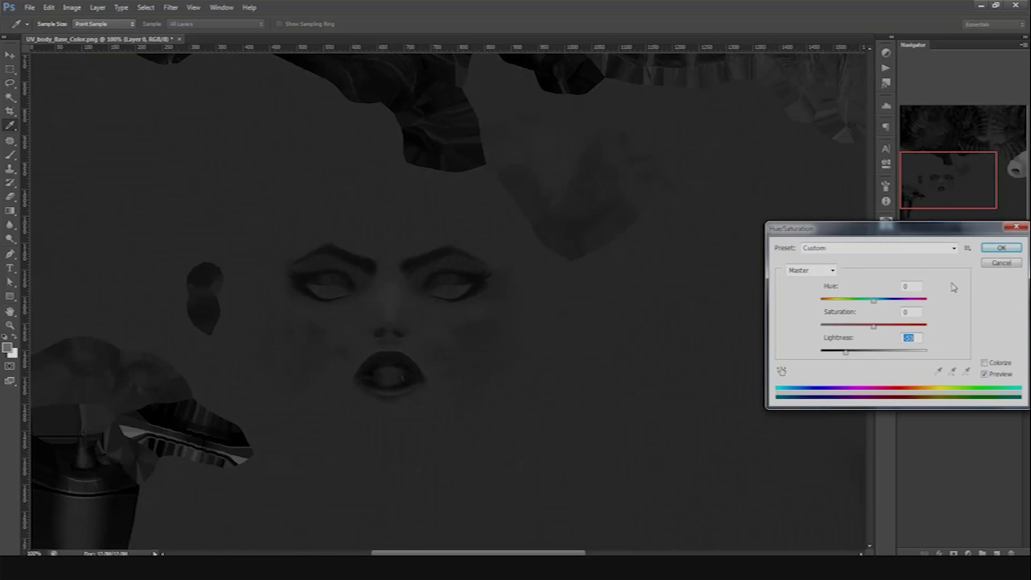
left_click(1000, 249)
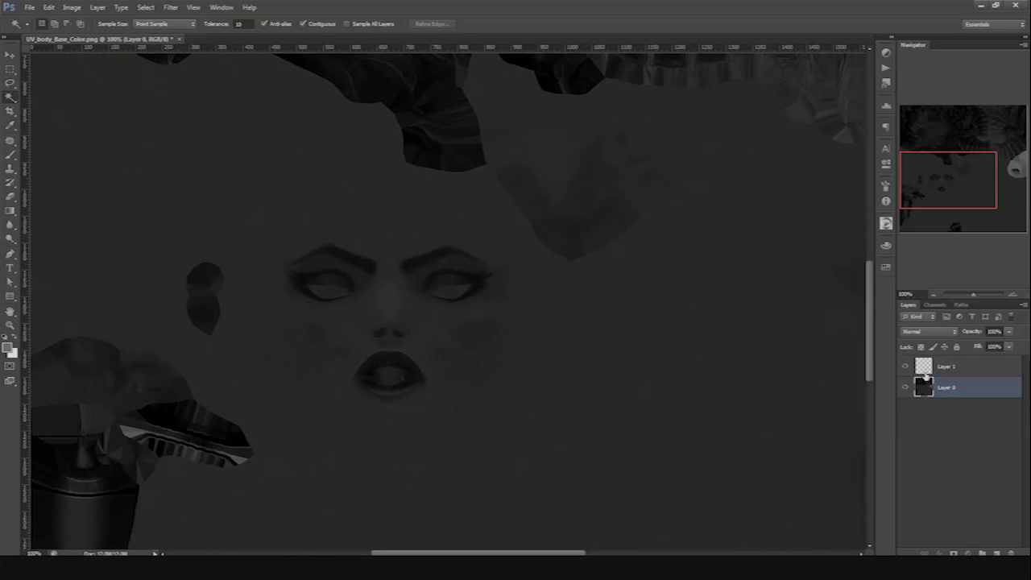
Choose a soft 100 px round brush with a light foreground color for Layer 1, and undo a test stroke above the eyebrow
left_click(931, 374)
key("b")
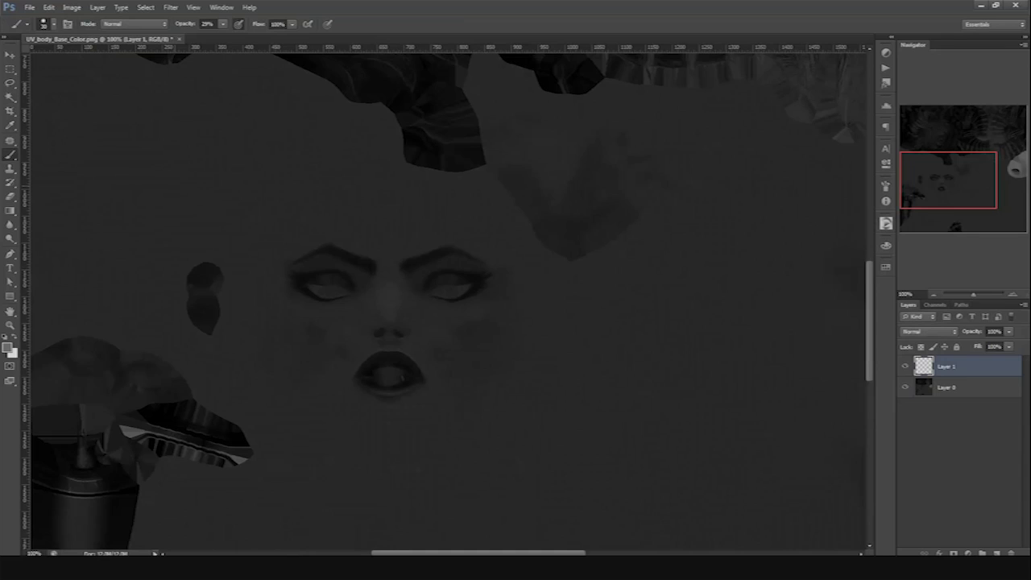
key("x")
left_click(222, 7)
mouse_move(194, 7)
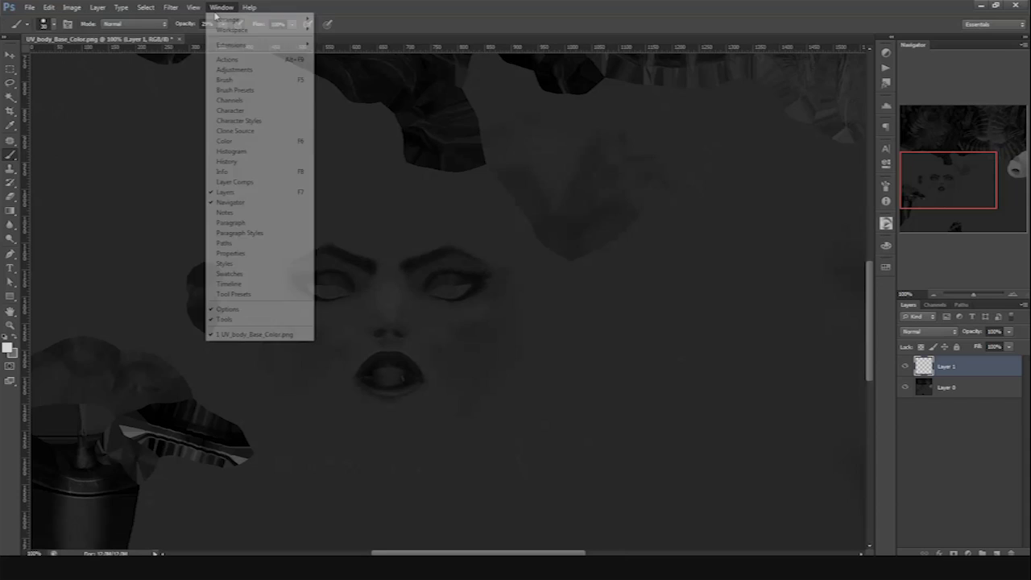
left_click(237, 80)
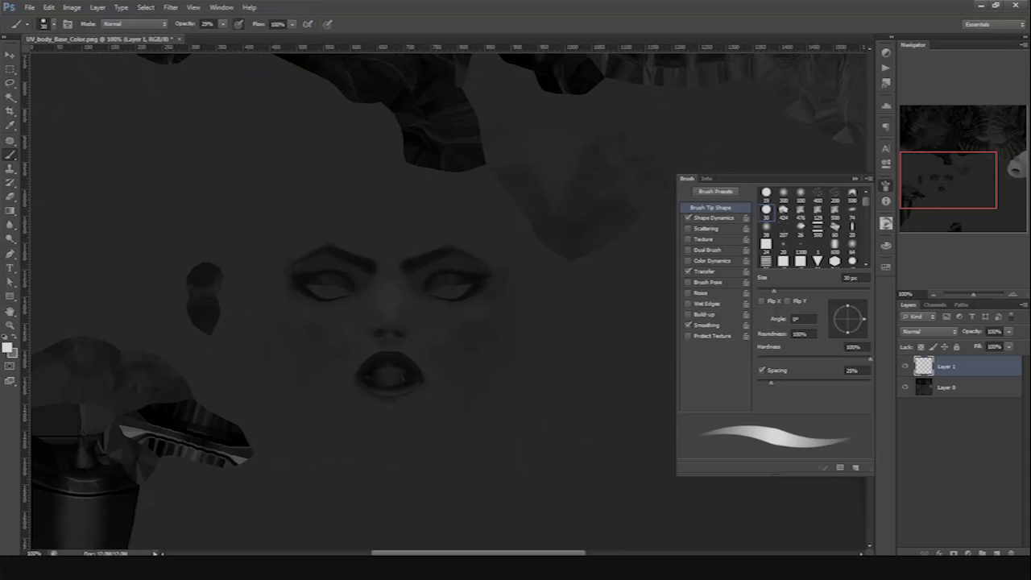
left_click(222, 7)
left_click(241, 91)
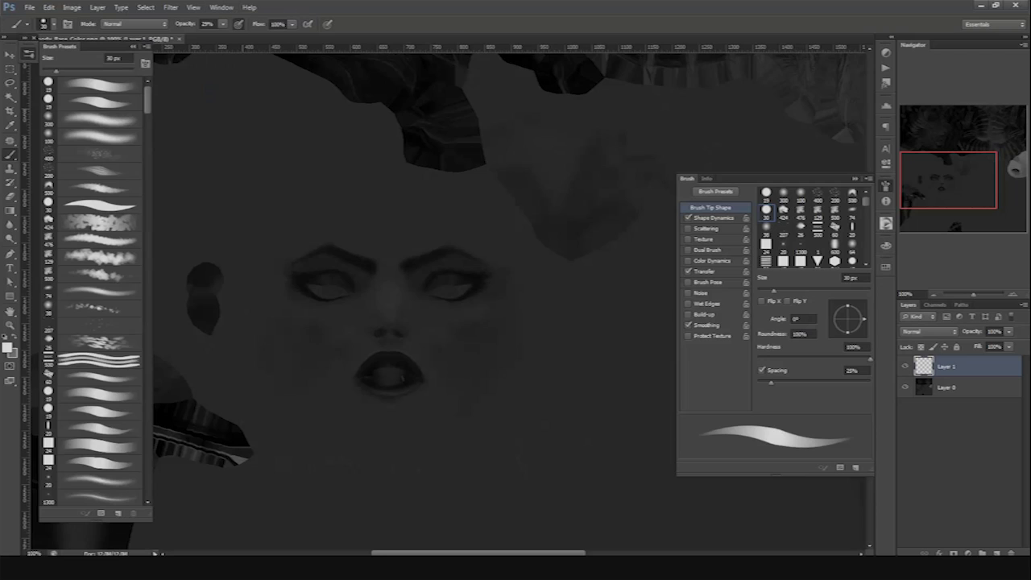
left_click(855, 178)
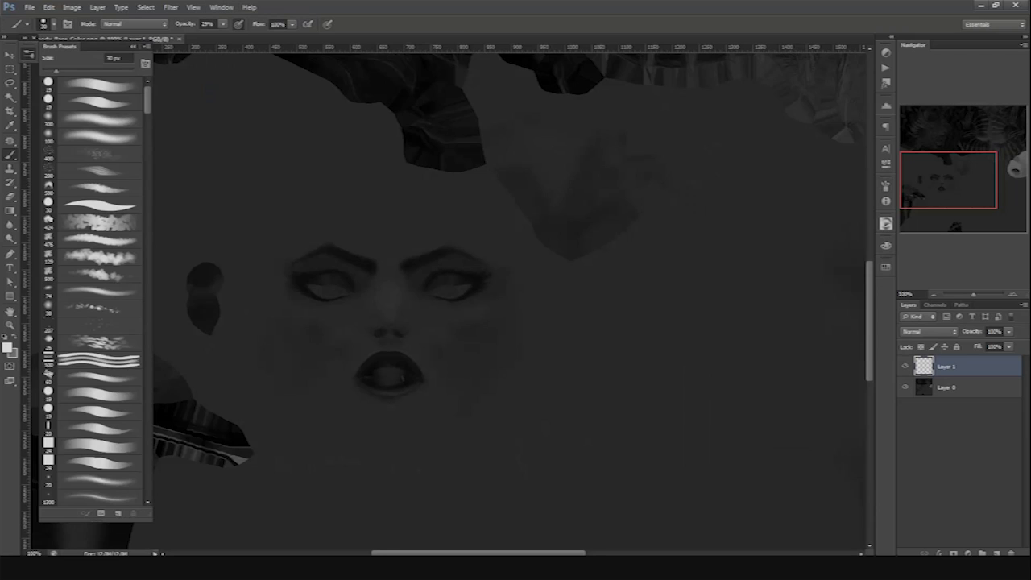
left_click(121, 139)
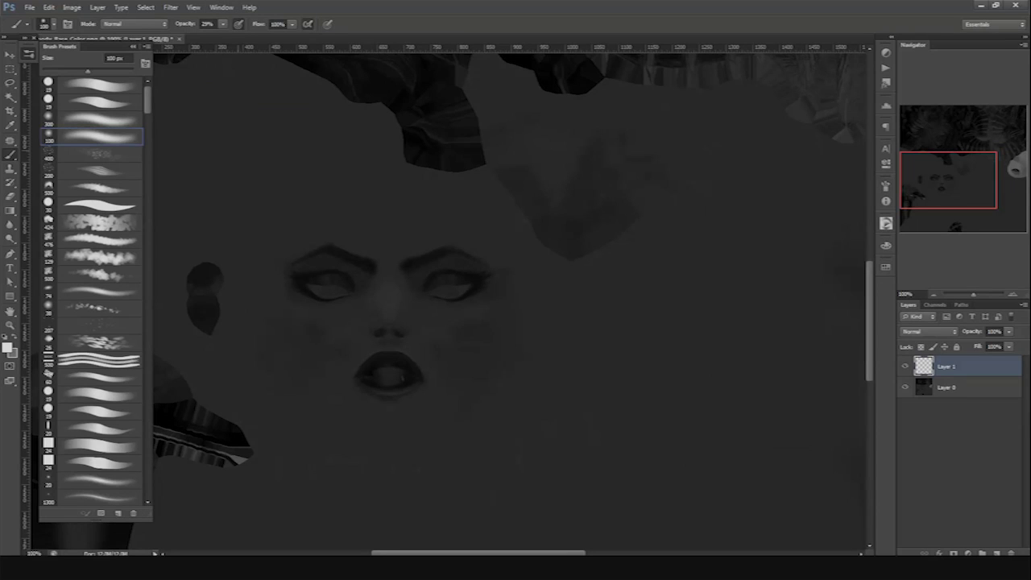
mouse_move(286, 173)
left_mouse_down()
mouse_move(304, 241)
mouse_move(281, 172)
mouse_move(276, 212)
left_mouse_up()
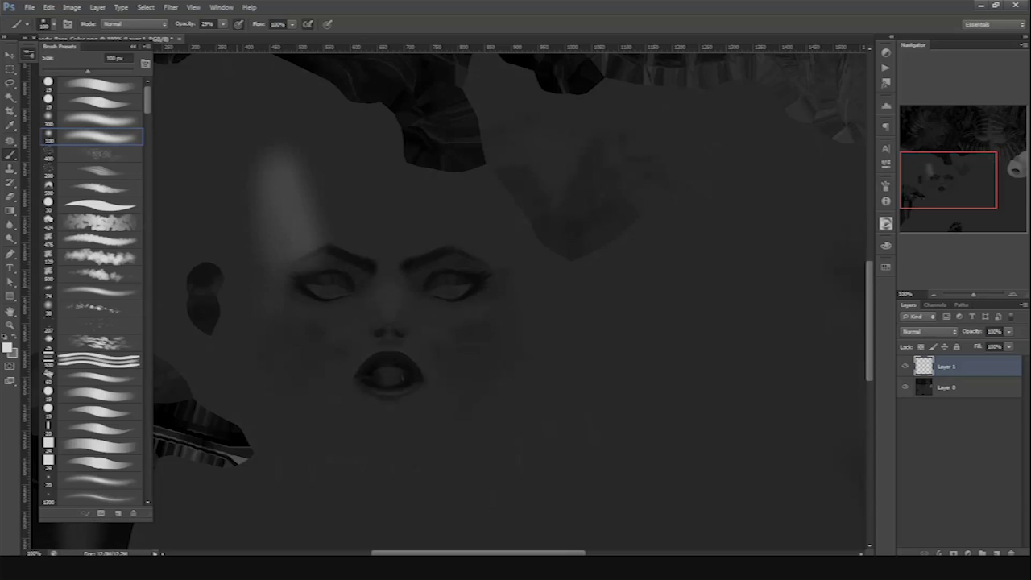
key("ctrl+z")
Put the brush presets away and paint soft light strokes on Layer 1 over the heart-shaped dark patch beside the face
key("alt+bracketleft")
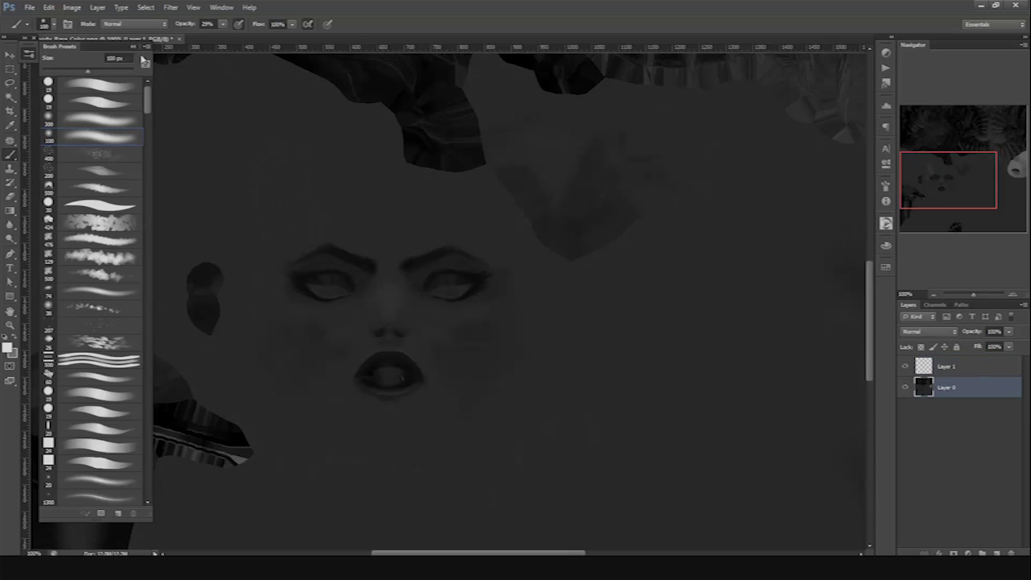
left_click(133, 46)
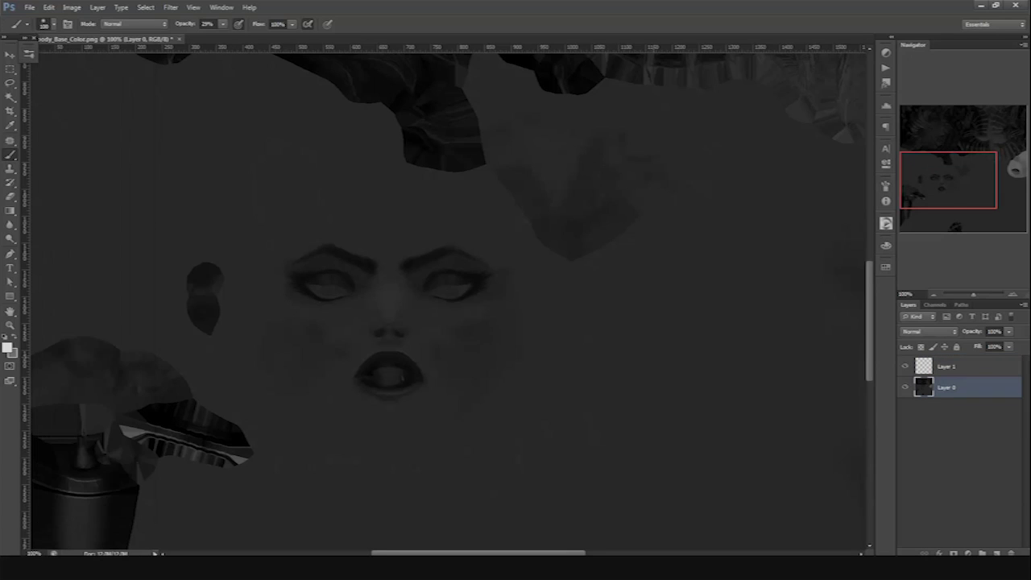
key("alt+bracketright")
left_click_drag(659, 299, 651, 368)
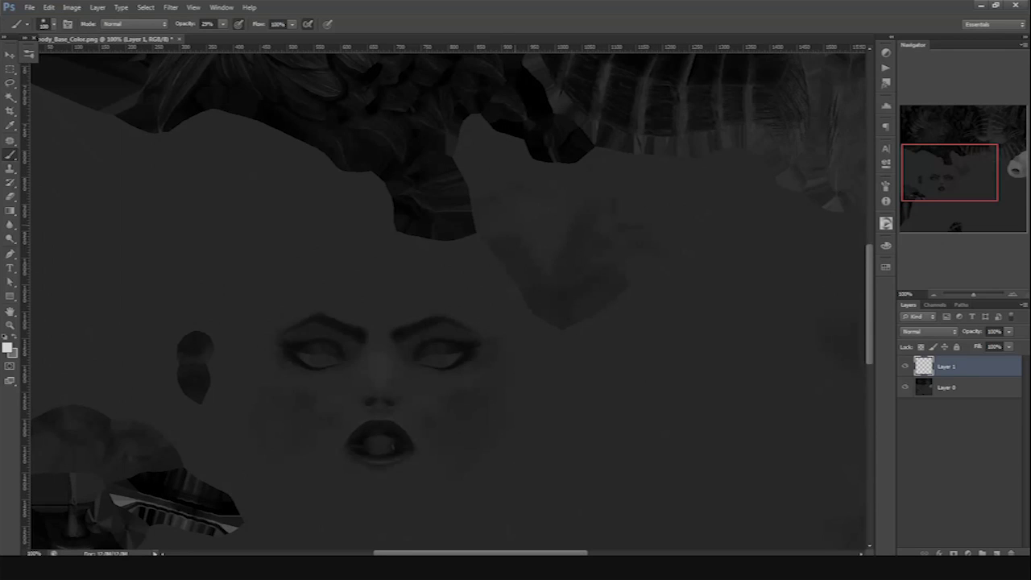
left_click_drag(530, 253, 542, 287)
mouse_move(523, 236)
left_mouse_down()
mouse_move(539, 274)
mouse_move(561, 287)
mouse_move(596, 270)
mouse_move(582, 278)
mouse_move(533, 227)
mouse_move(608, 244)
mouse_move(566, 265)
mouse_move(555, 301)
mouse_move(520, 237)
mouse_move(554, 300)
mouse_move(626, 260)
mouse_move(592, 242)
mouse_move(558, 245)
mouse_move(555, 288)
mouse_move(583, 279)
left_mouse_up()
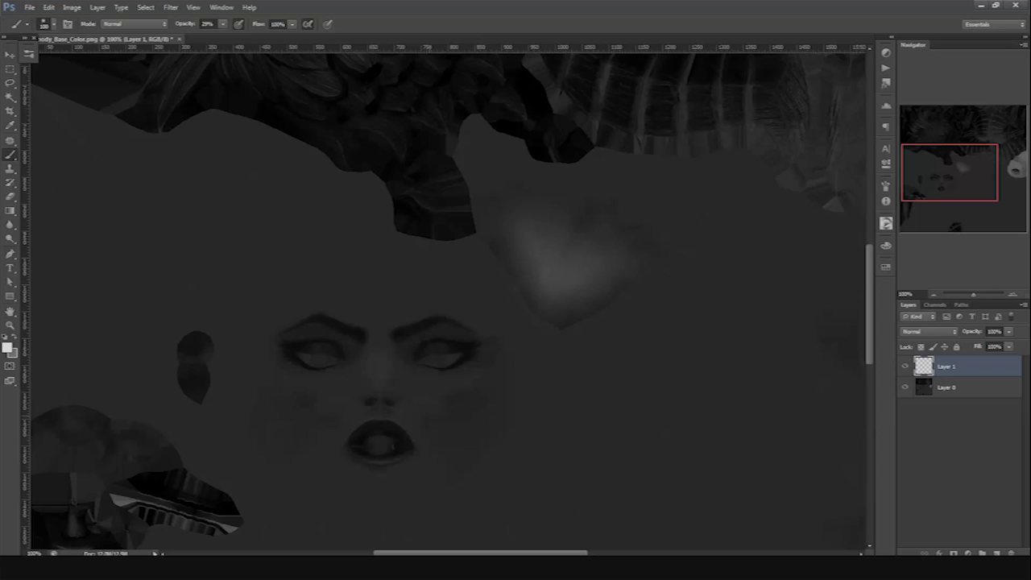
scroll(394, 420, "up", 1, "alt")
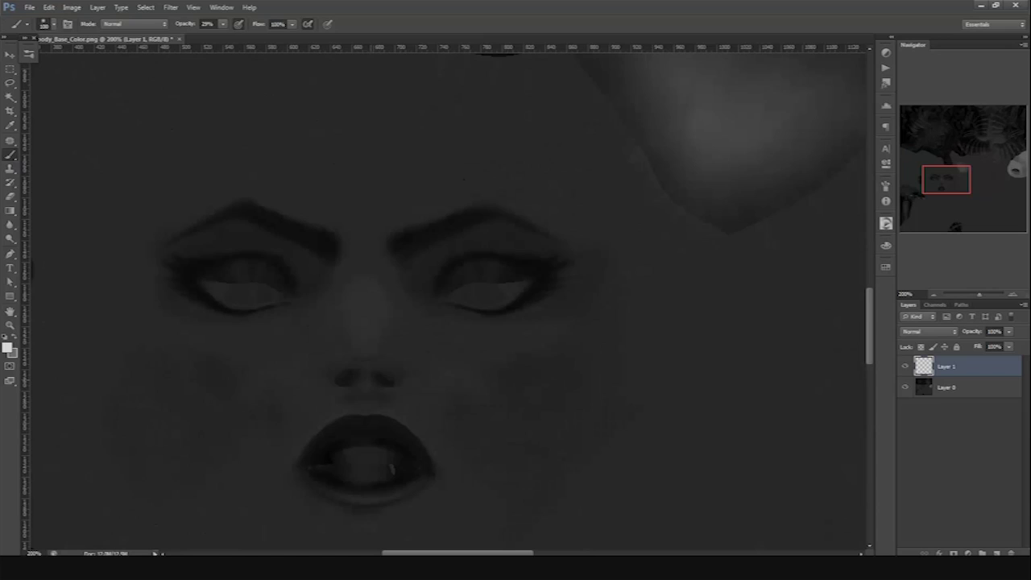
Shrink the brush and paint soft light strokes on Layer 1 over the nostrils and beneath both eyes
key("bracketleft")
key("bracketleft")
key("bracketleft")
key("bracketleft")
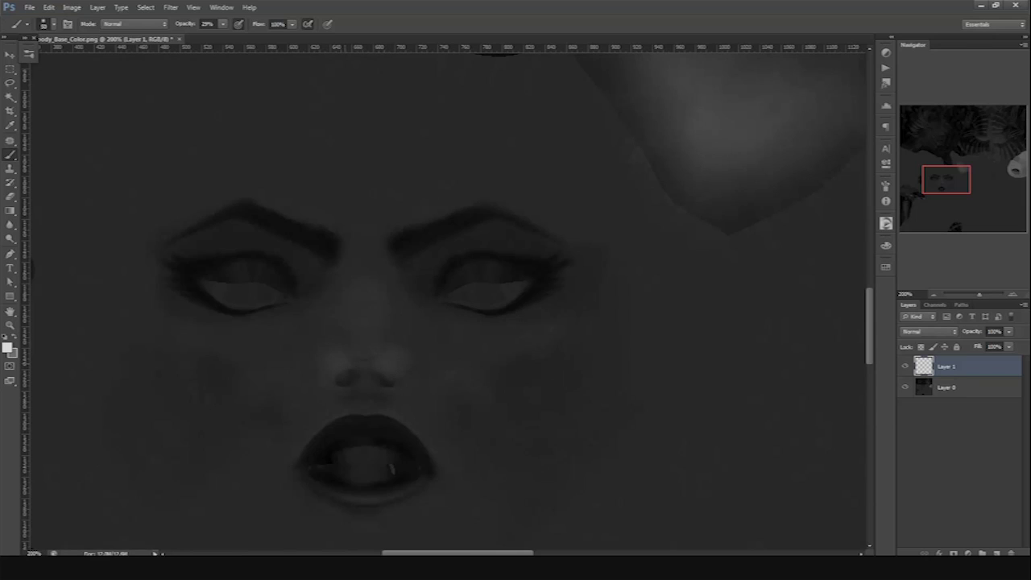
left_click_drag(420, 373, 461, 393)
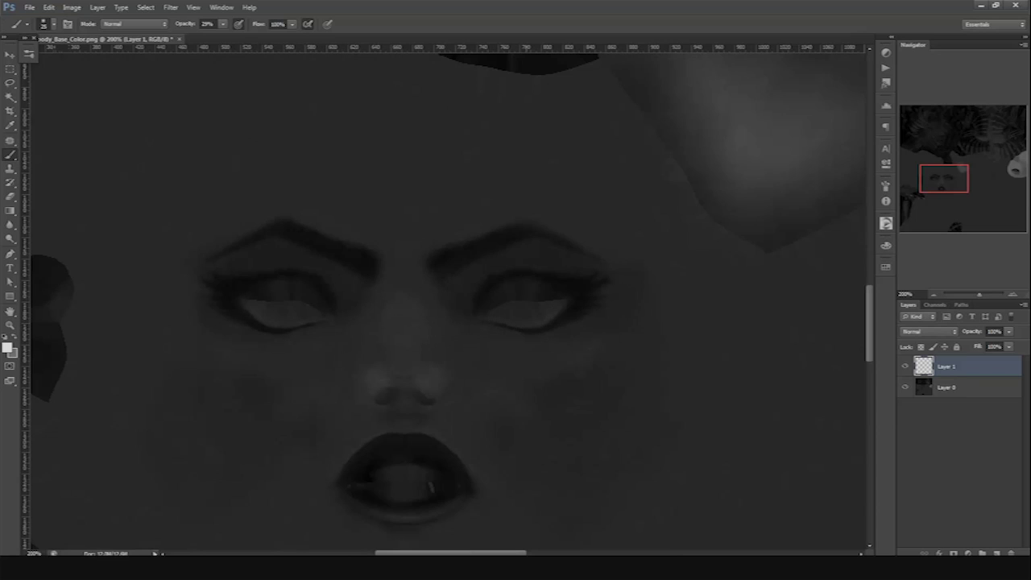
key("ctrl+minus")
left_click_drag(288, 368, 374, 359)
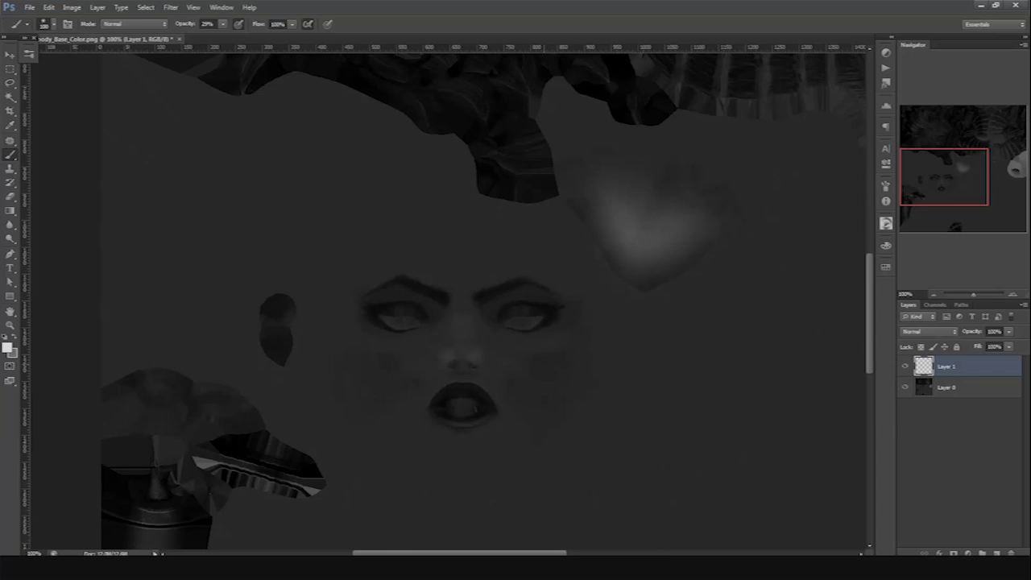
Add a new layer directly above Layer 0, fill it with solid black, and make Layer 1 active again
scroll(469, 320, "down", 1, "alt")
left_click_drag(570, 270, 548, 259)
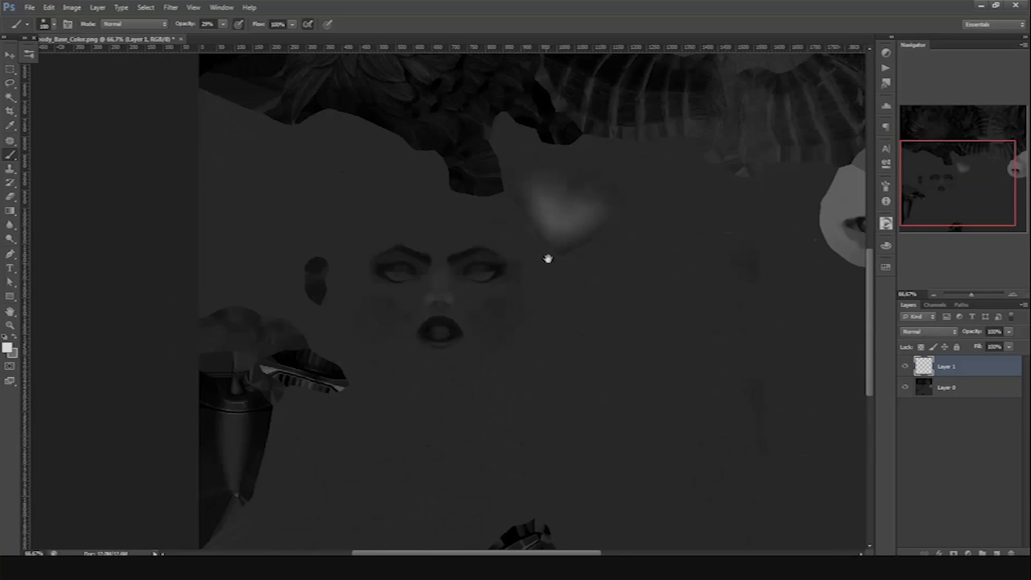
left_click(962, 387)
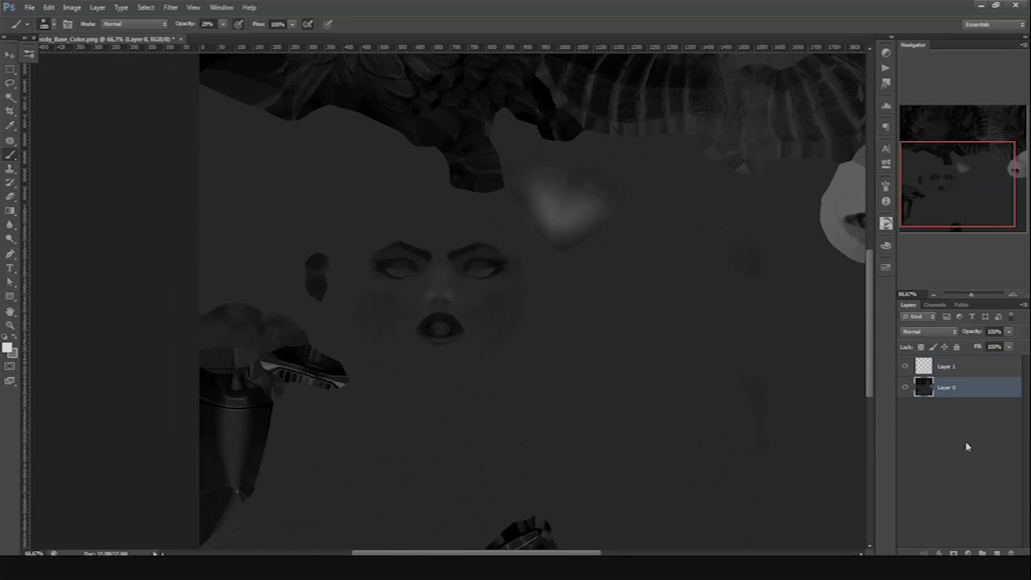
left_click(997, 553)
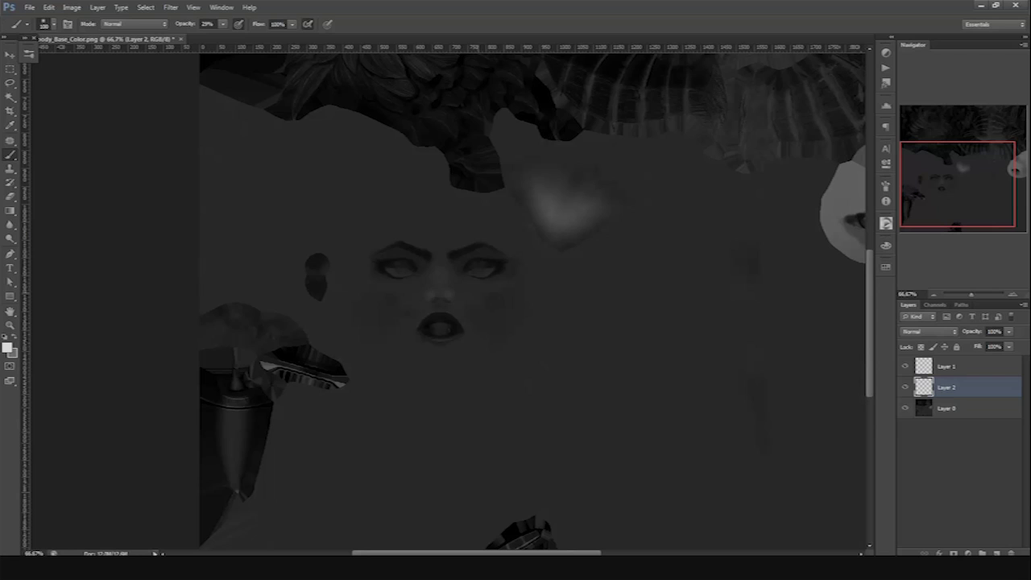
key("d")
key("alt+BackSpace")
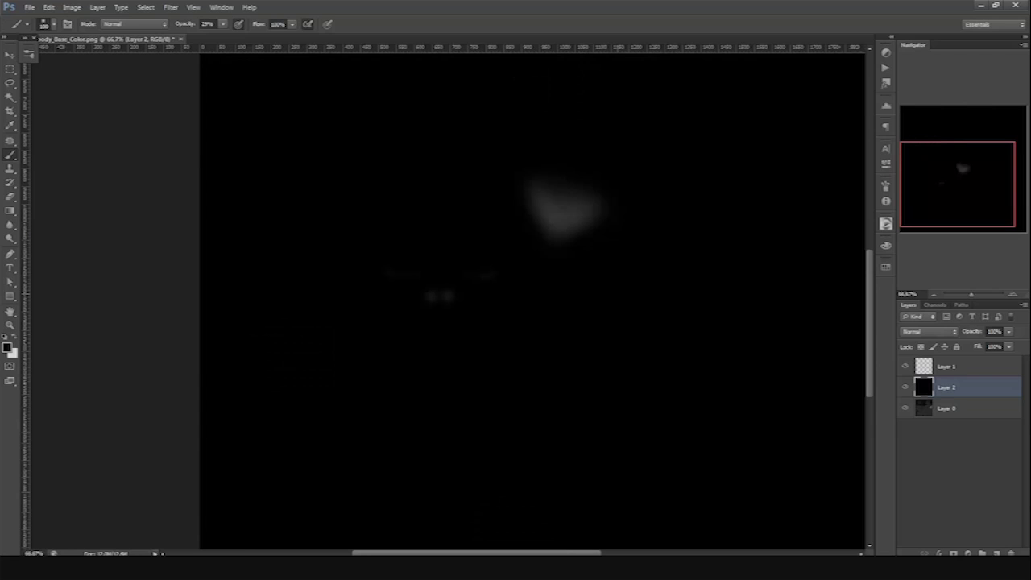
left_click(946, 367)
left_click(600, 254)
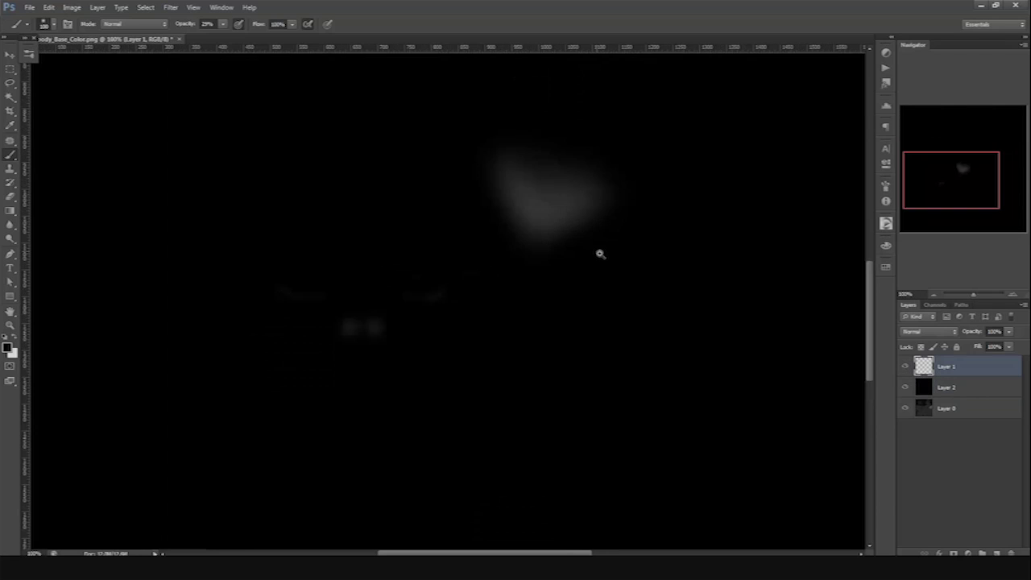
left_click_drag(600, 254, 611, 292)
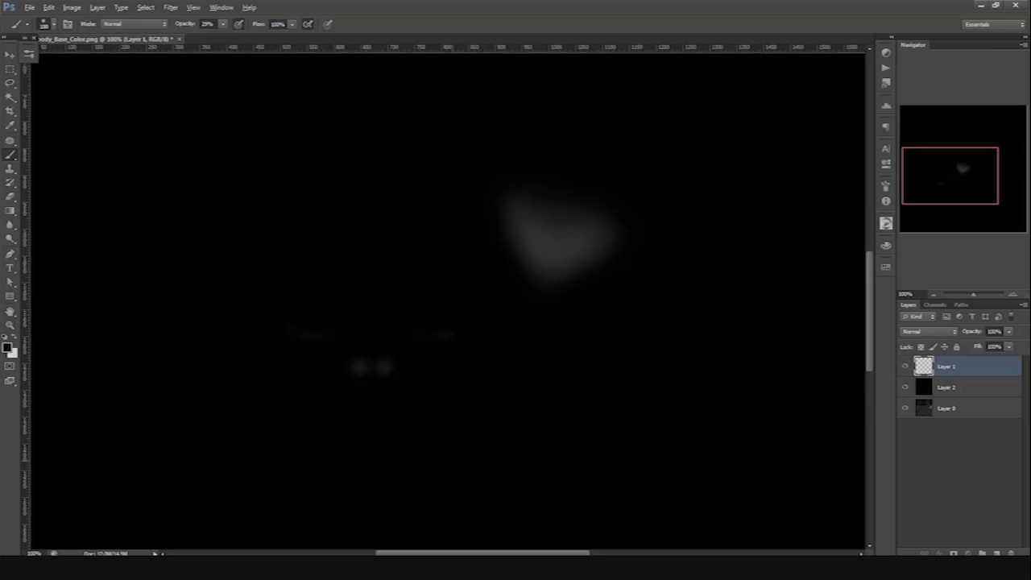
scroll(460, 477, "down", 1, "alt")
mouse_move(222, 568)
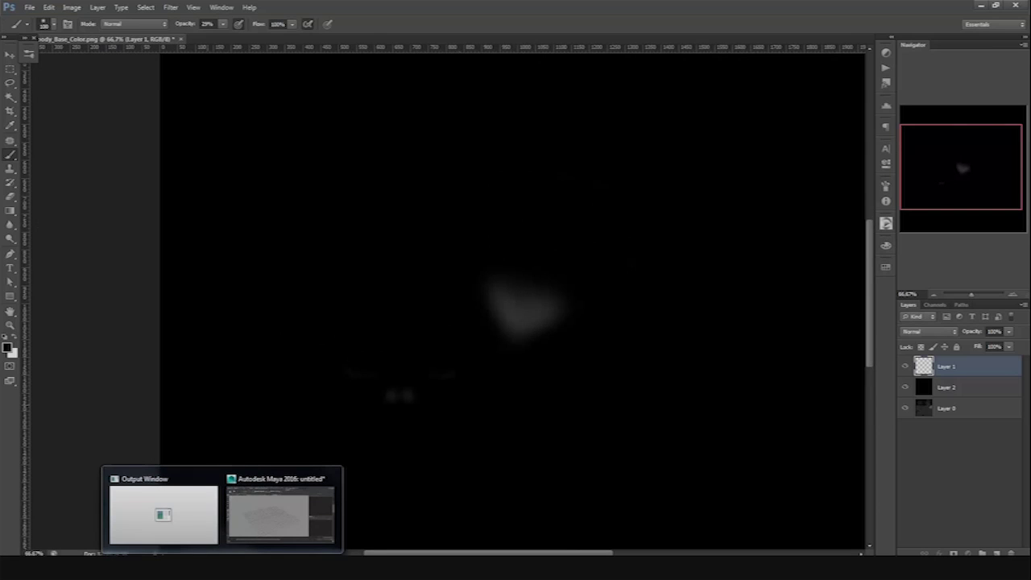
scroll(141, 262, "down", 1, "alt")
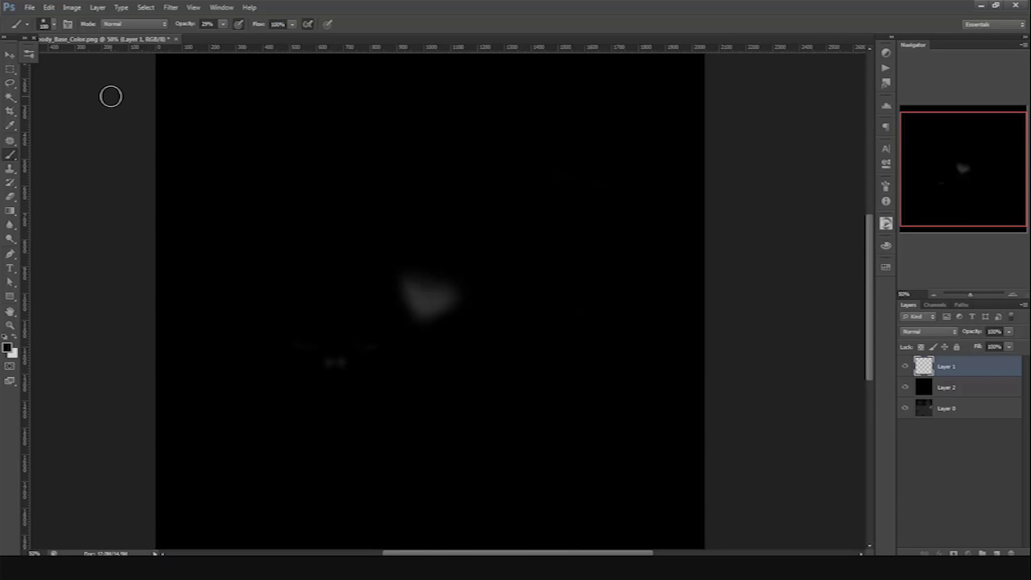
scroll(381, 274, "up", 1, "alt")
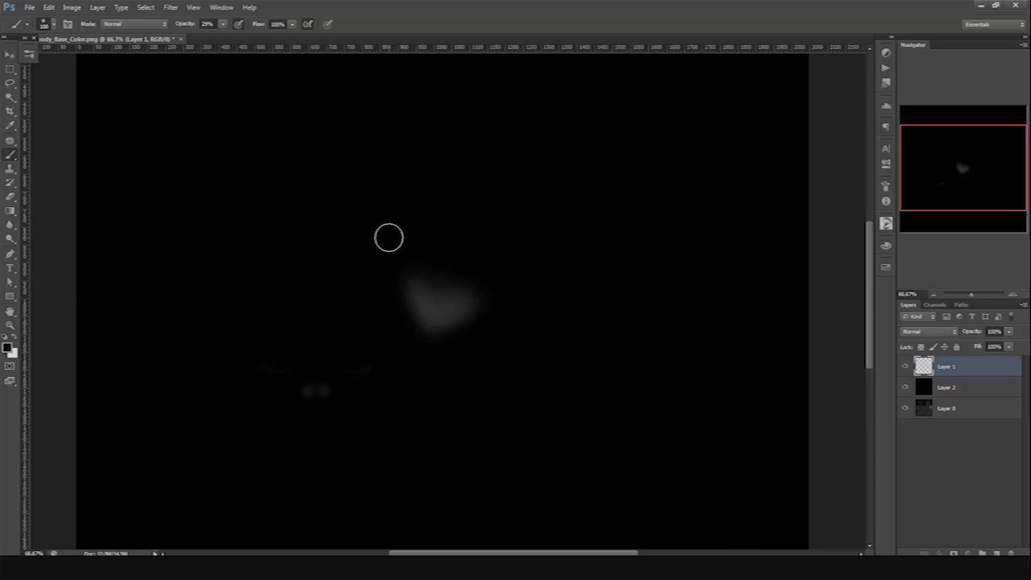
scroll(301, 216, "down", 1, "alt")
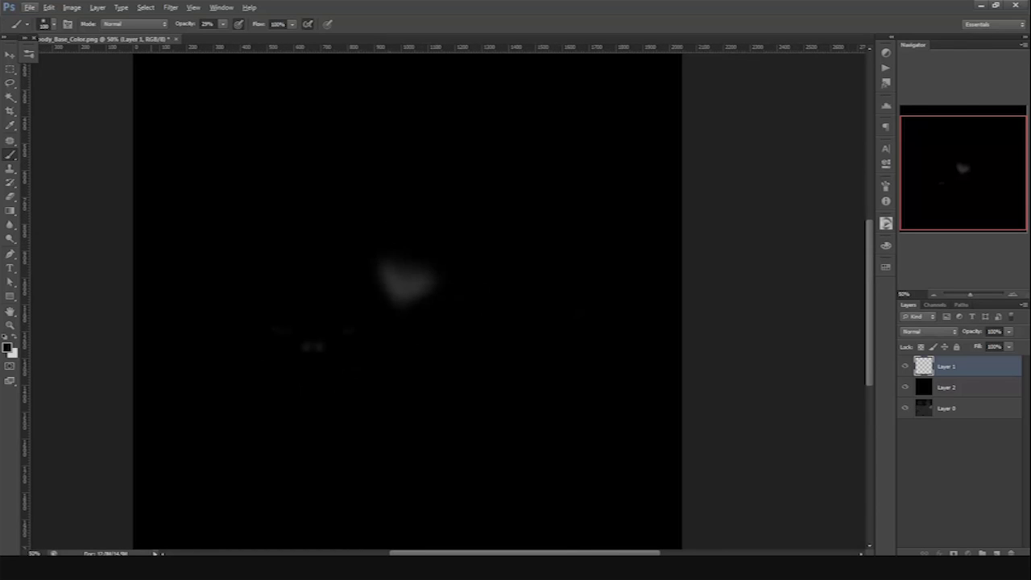
Resize the image to 1024 pixels wide with constrained proportions
left_click(71, 7)
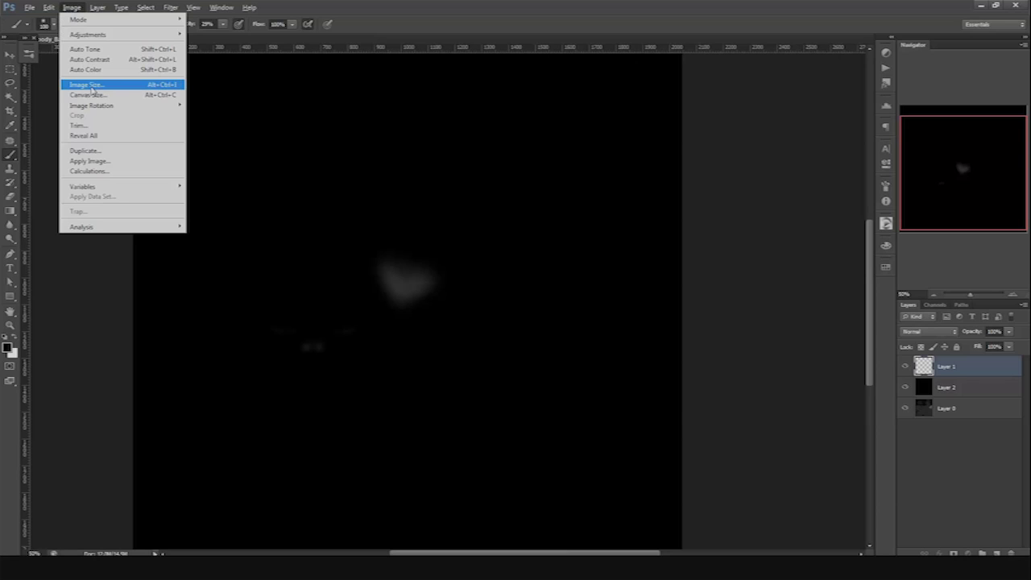
left_click(90, 84)
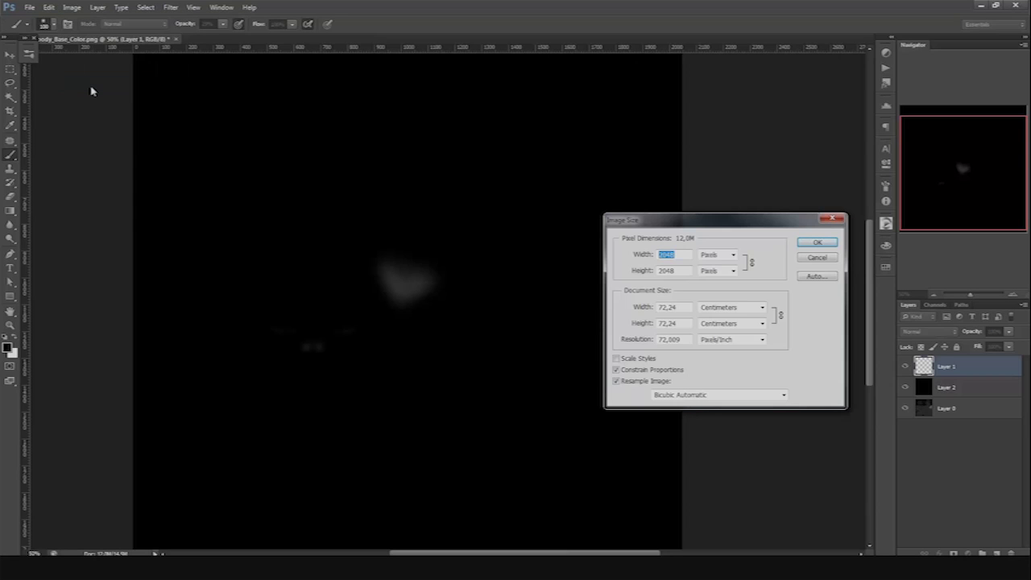
type("10122")
key("BackSpace")
key("BackSpace")
key("BackSpace")
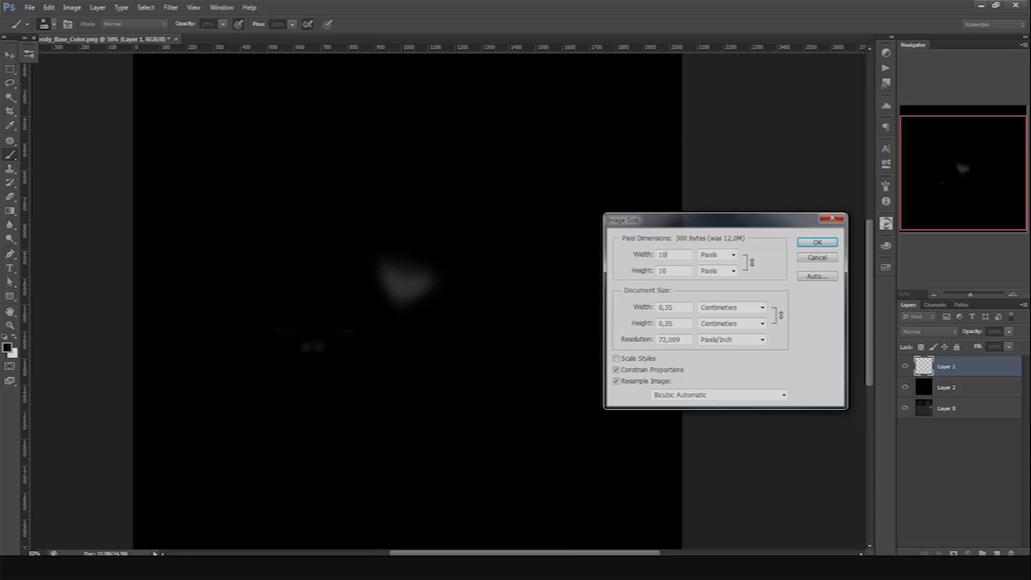
type("24")
key("Return")
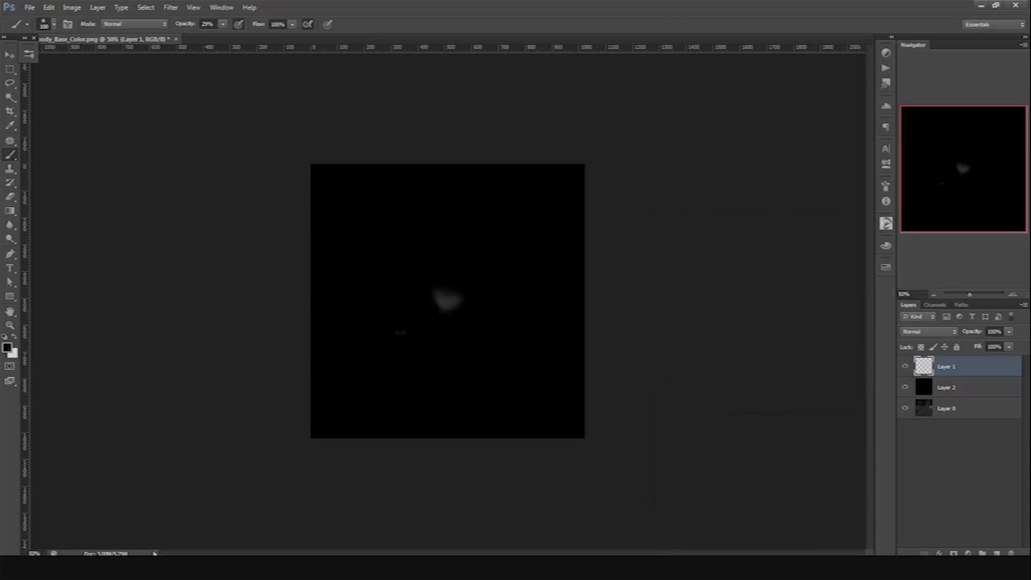
Export the optimized image as sss_dragon in JPG format into the marmoset folder inside workshop_2016's games folder
left_click(29, 7)
left_click(60, 154)
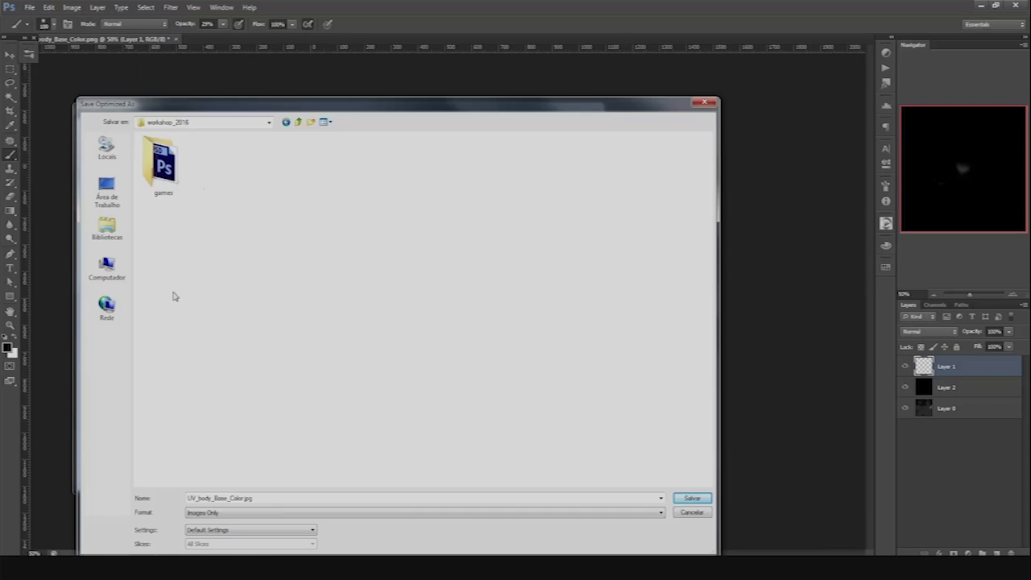
double_click(163, 169)
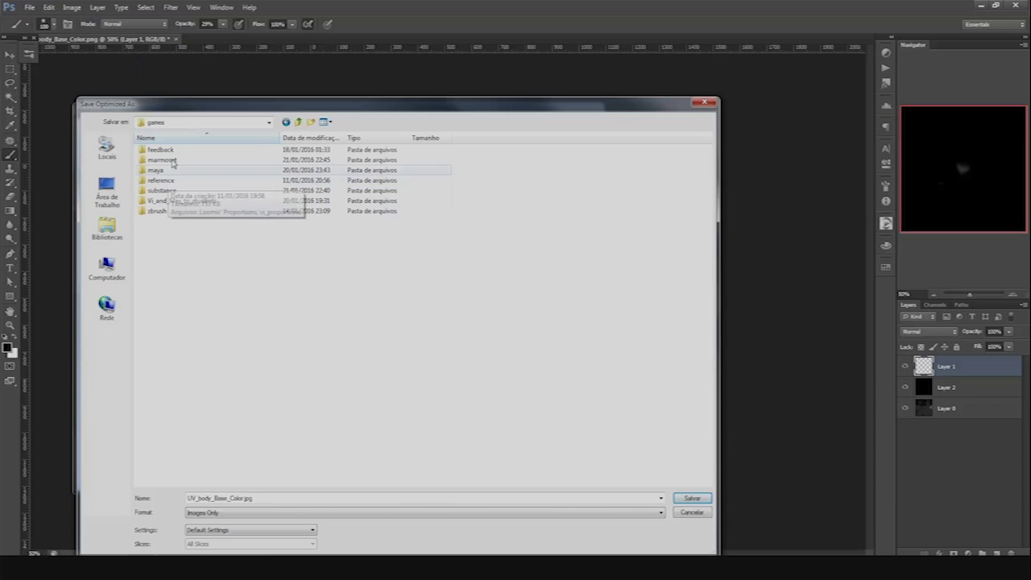
double_click(165, 159)
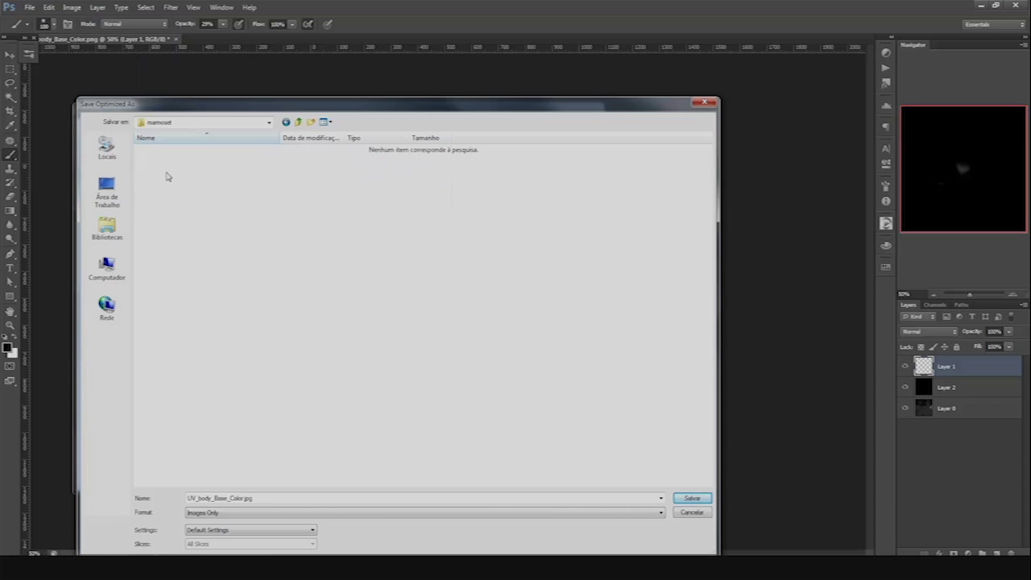
double_click(265, 499)
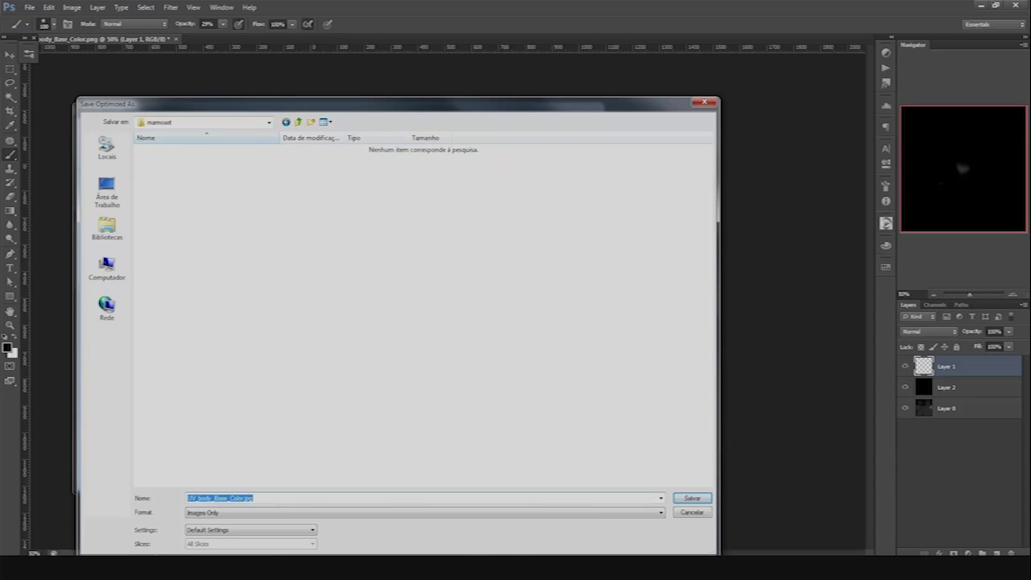
type("sss_")
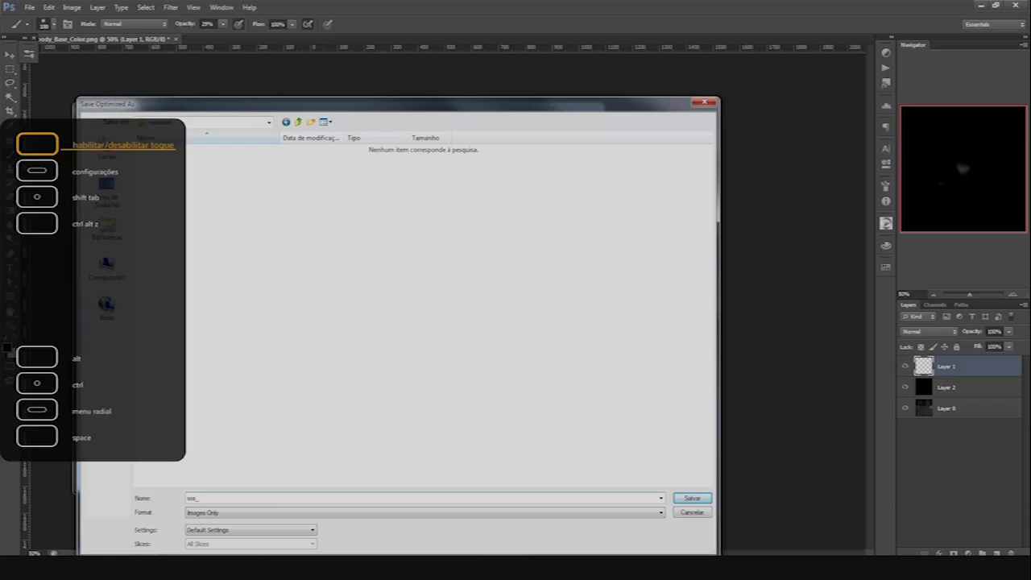
type("d")
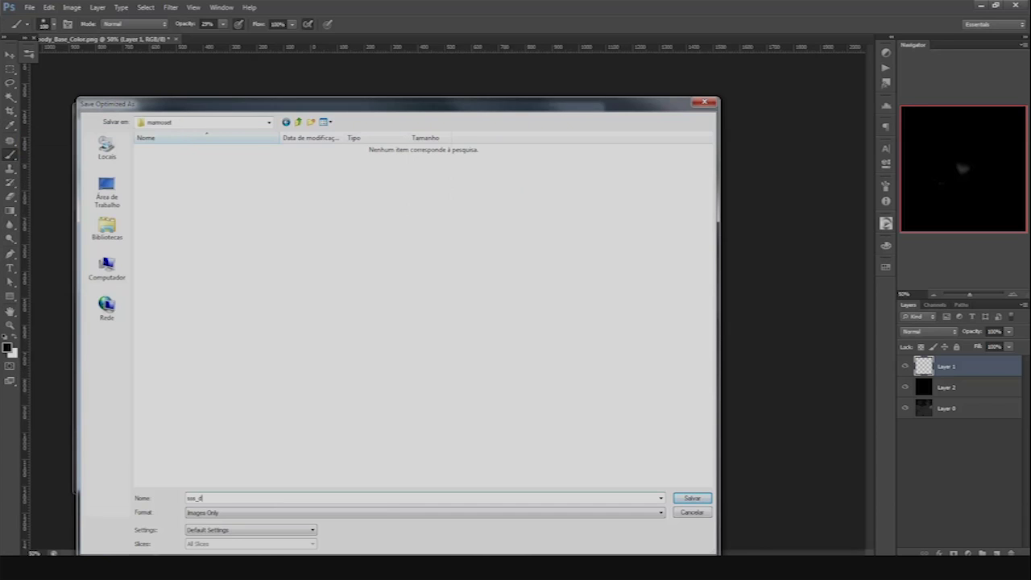
type("reg")
key("BackSpace")
key("BackSpace")
type("ago")
left_click(692, 498)
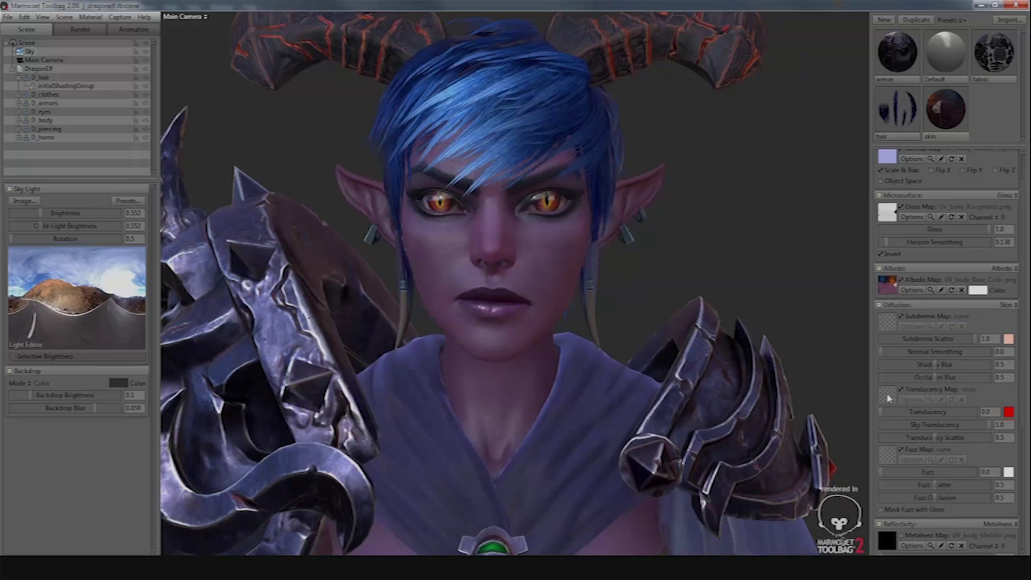
In Marmoset Toolbag, load sss_dragon from workshop_2016/games/marmoset as the skin material's Translucency Map
left_click(889, 396)
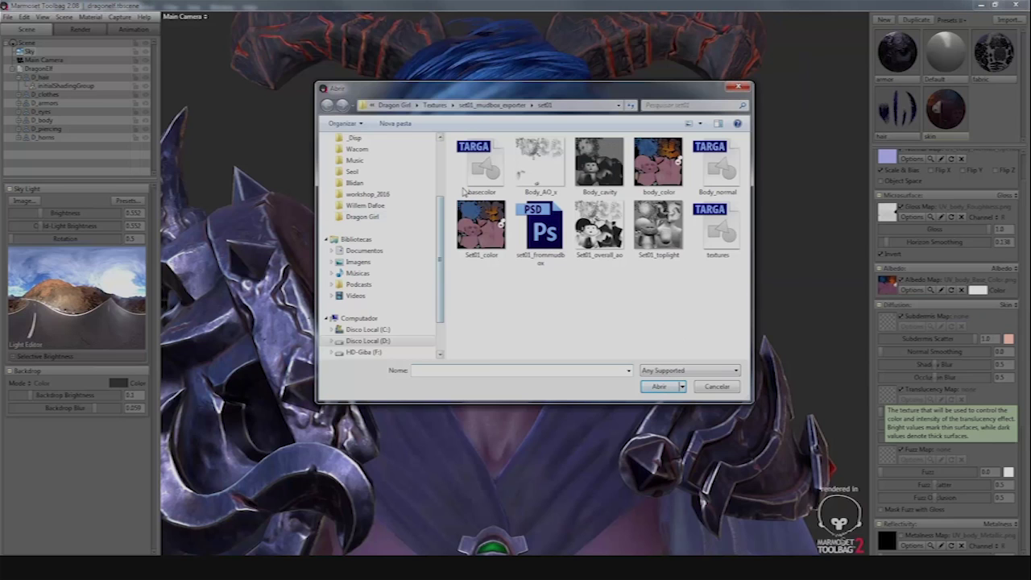
left_click(395, 106)
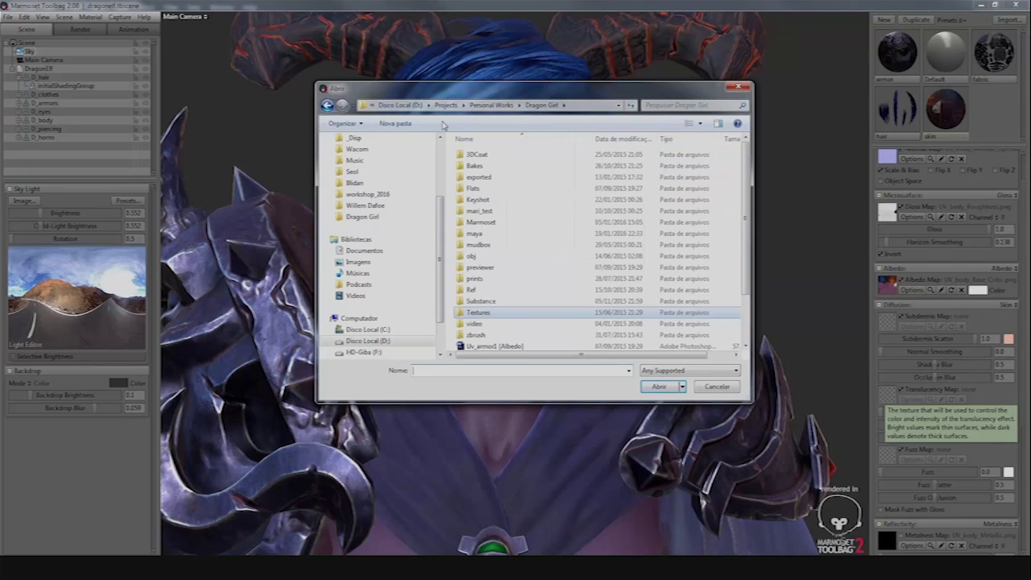
left_click(491, 105)
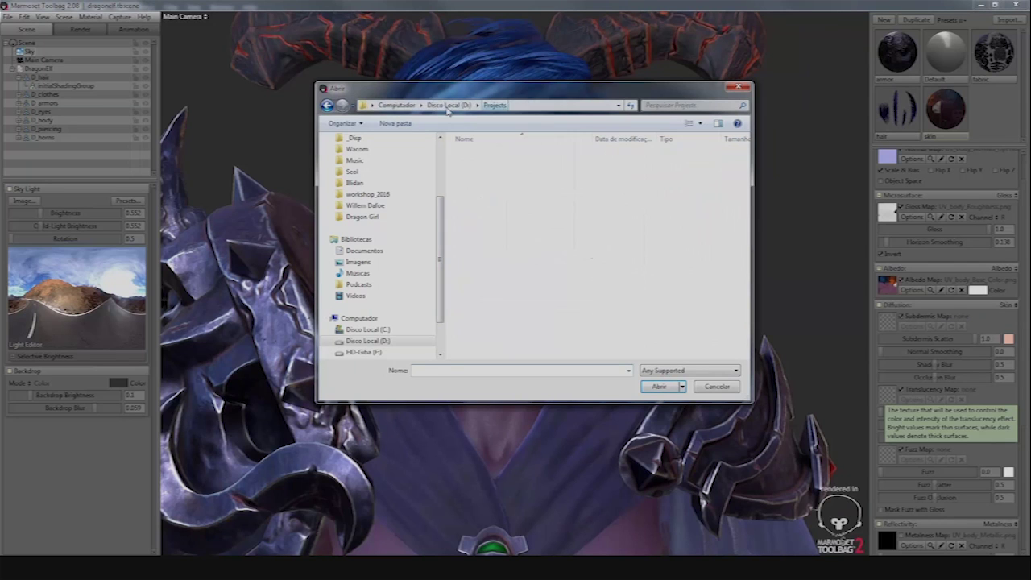
left_click(368, 195)
double_click(484, 185)
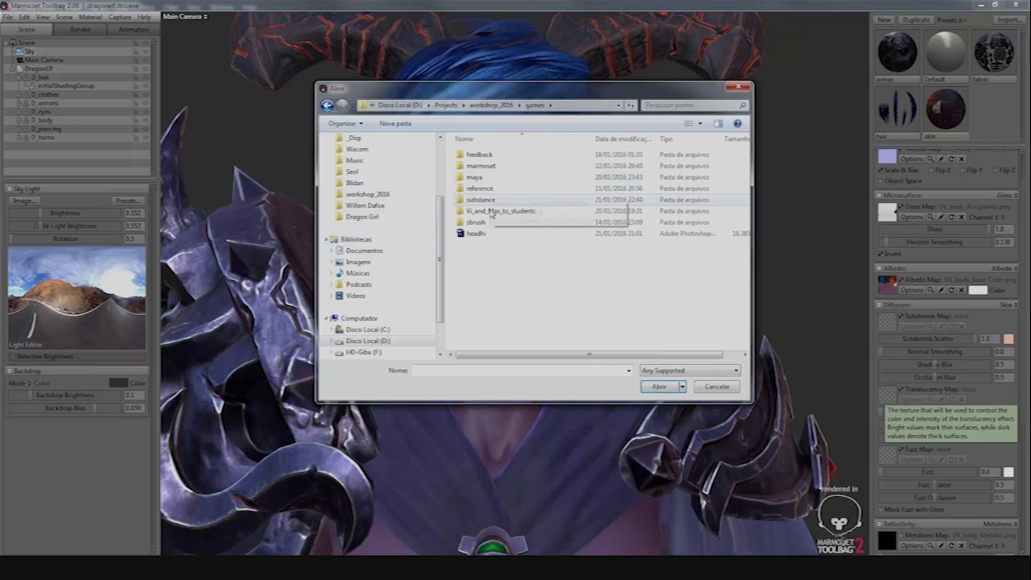
double_click(488, 166)
left_click(491, 173)
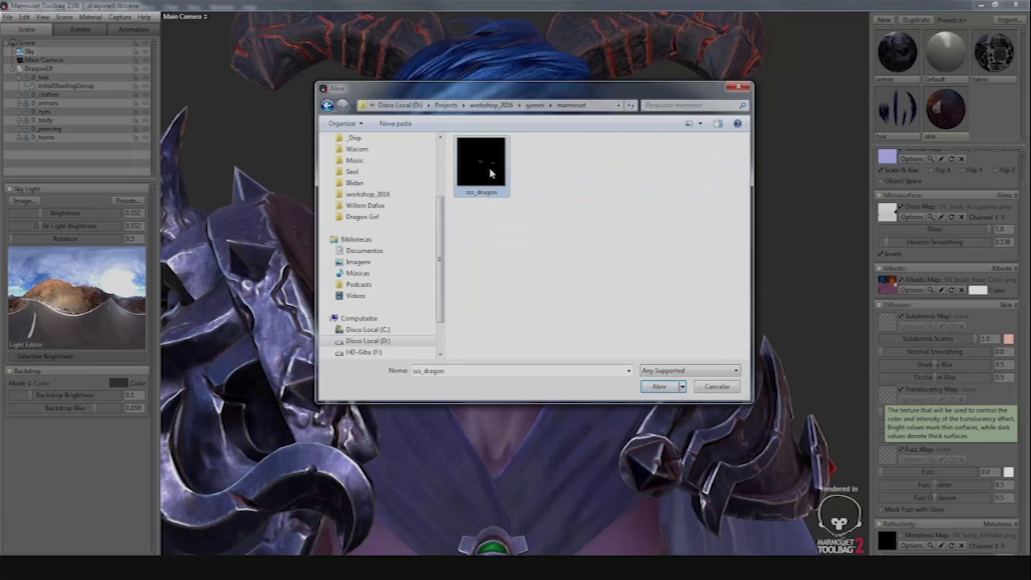
double_click(499, 179)
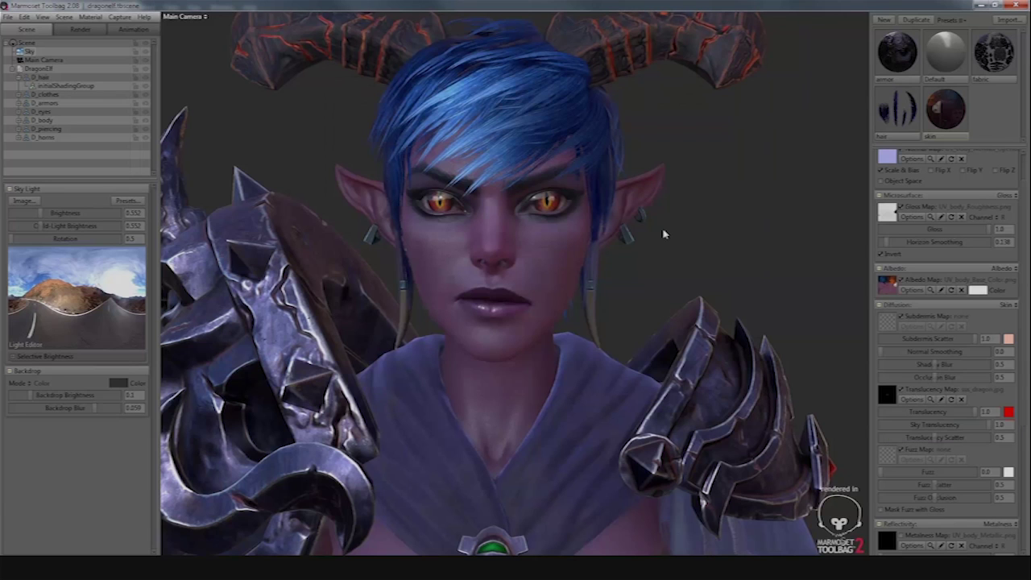
Try different Translucency strengths on the skin material while checking the ears from several angles
left_click_drag(665, 233, 790, 310)
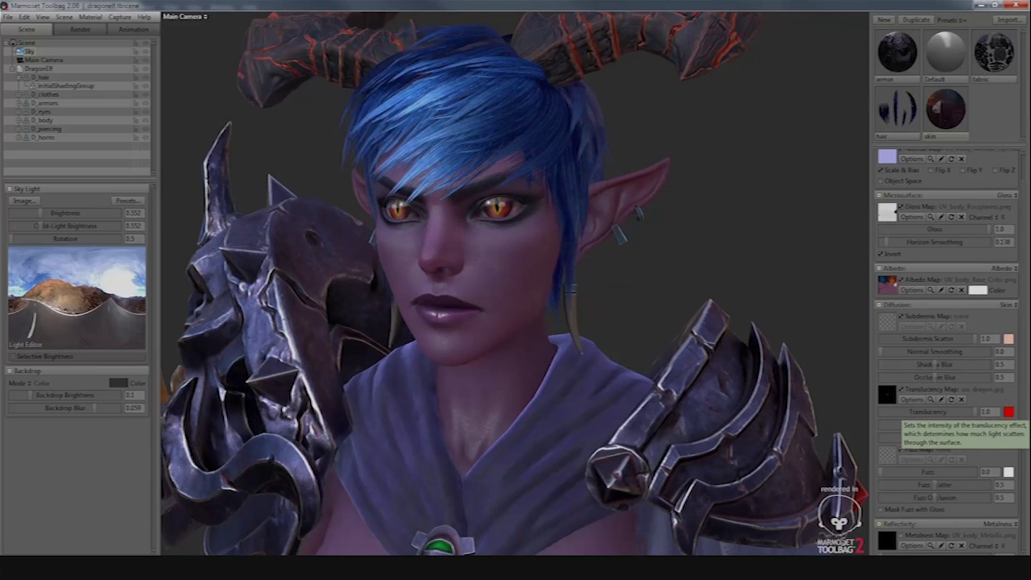
left_click_drag(984, 411, 927, 412)
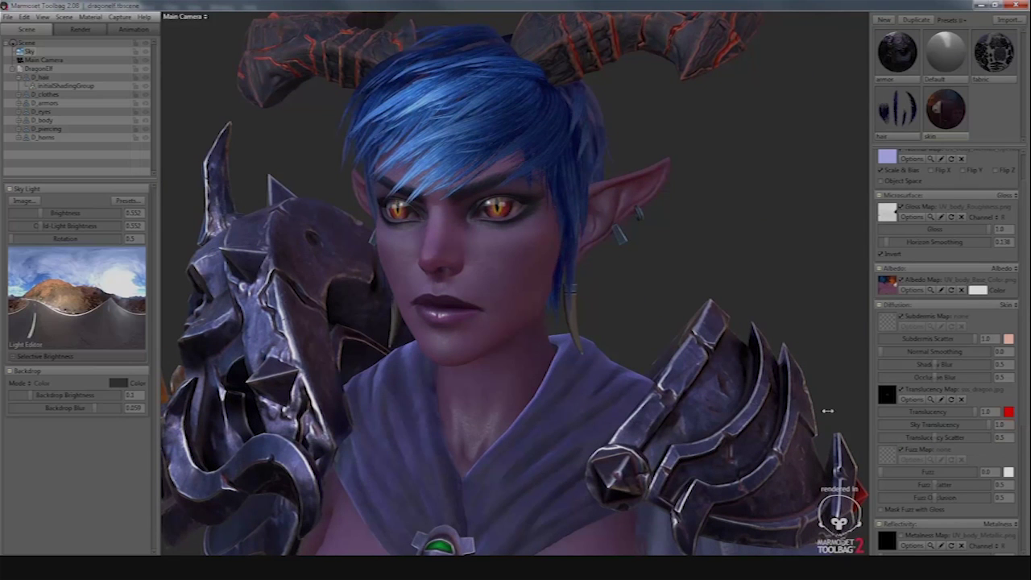
left_click_drag(661, 330, 588, 345)
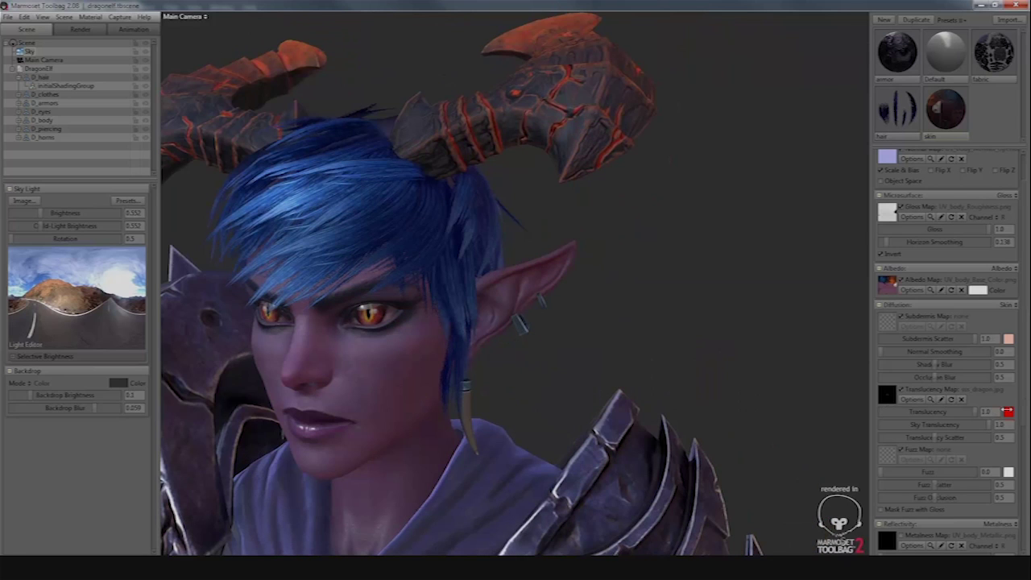
left_click_drag(1007, 411, 1025, 418)
left_click_drag(698, 410, 628, 410)
left_click_drag(592, 252, 611, 281)
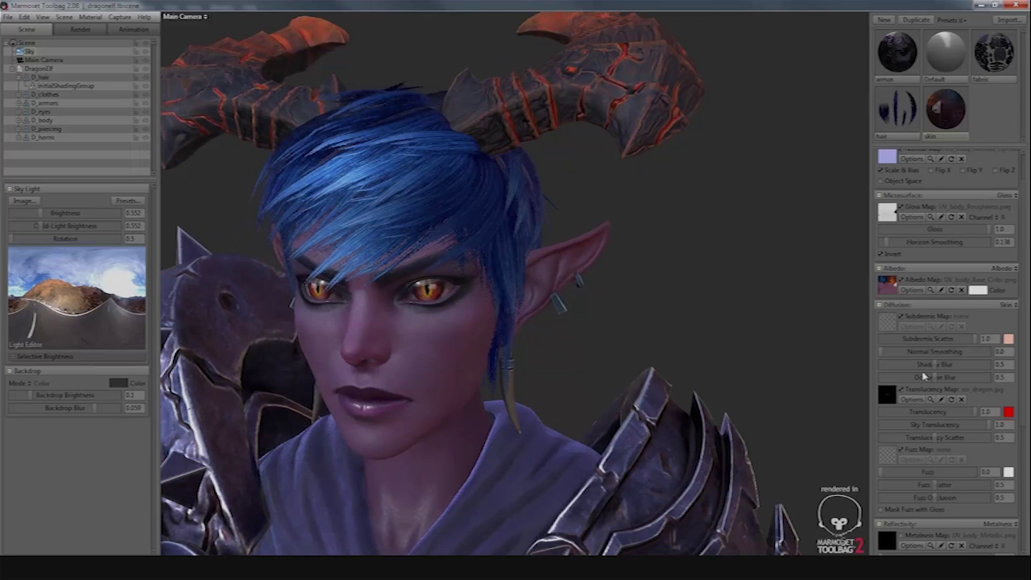
Try a Translucency of 10 on the skin material, inspect the ears and face up close, and return it to 1.0
left_click(986, 411)
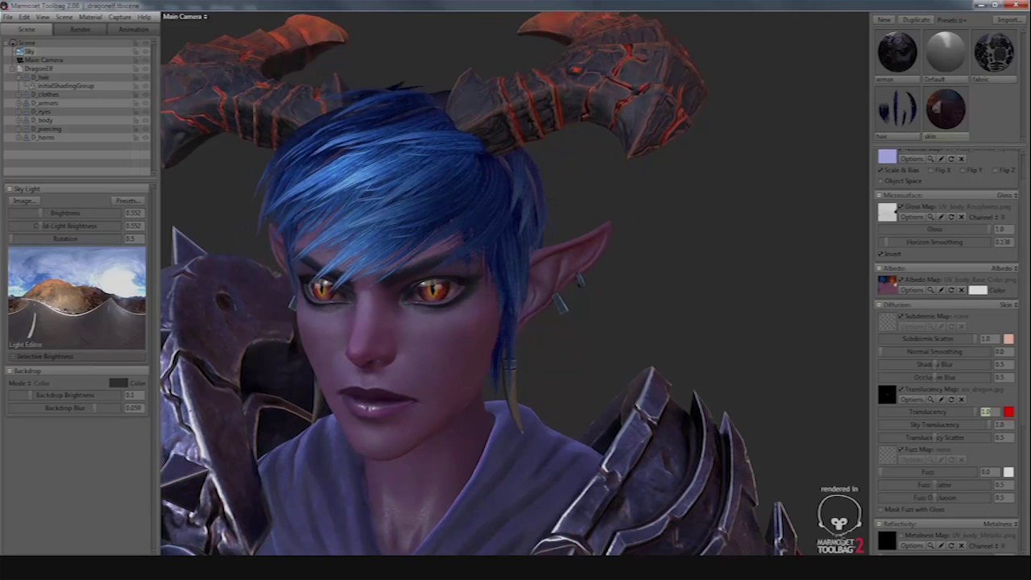
type("10")
key("Return")
left_click_drag(743, 295, 610, 233)
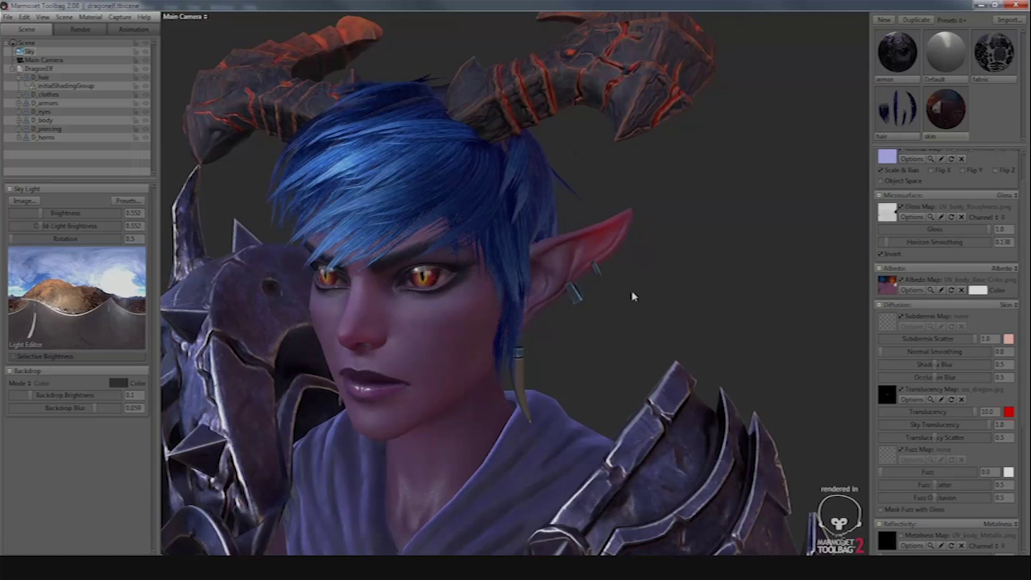
left_click_drag(633, 297, 674, 309)
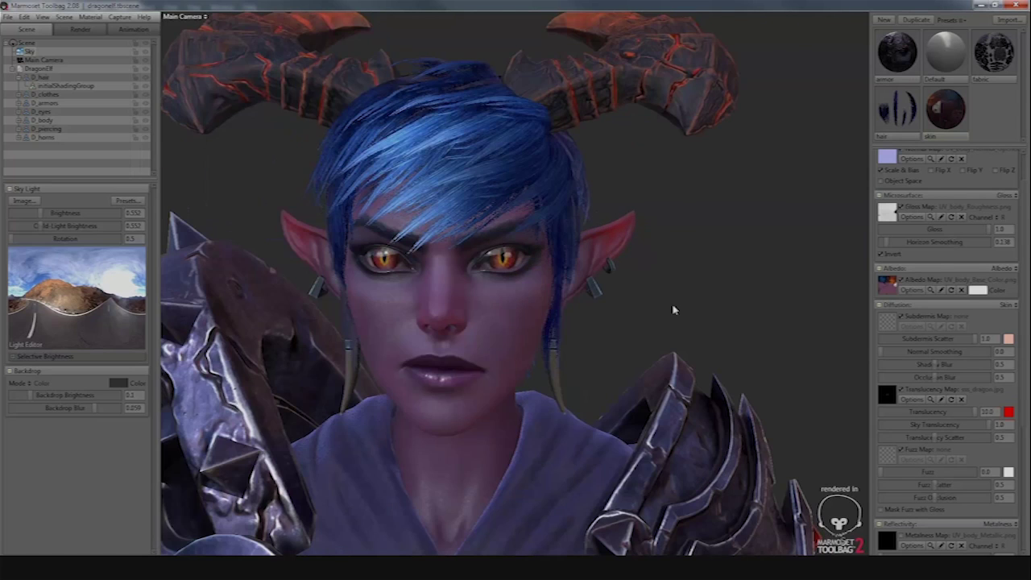
right_click_drag(674, 309, 454, 302)
left_click_drag(454, 302, 467, 298)
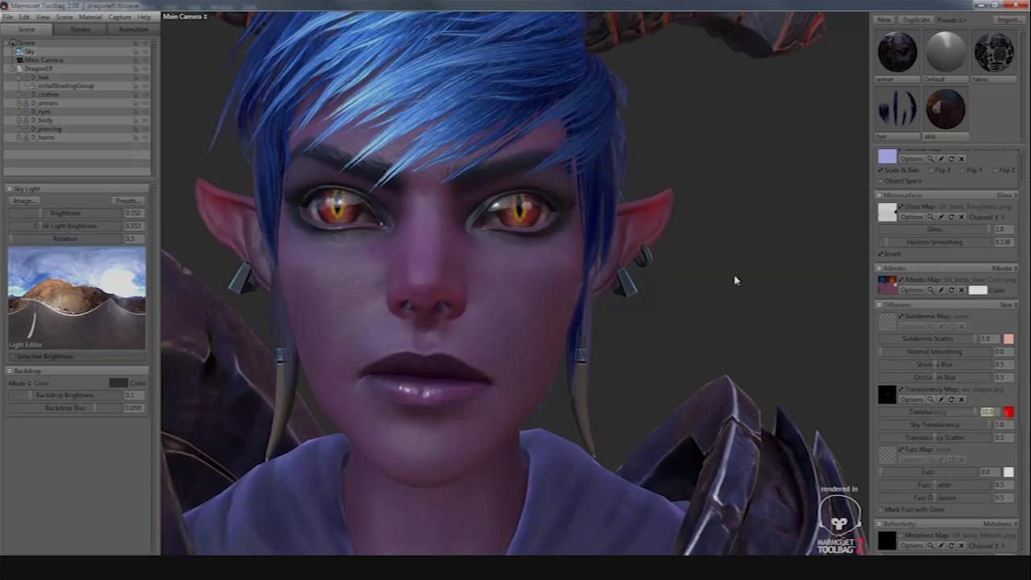
right_click_drag(735, 281, 411, 271)
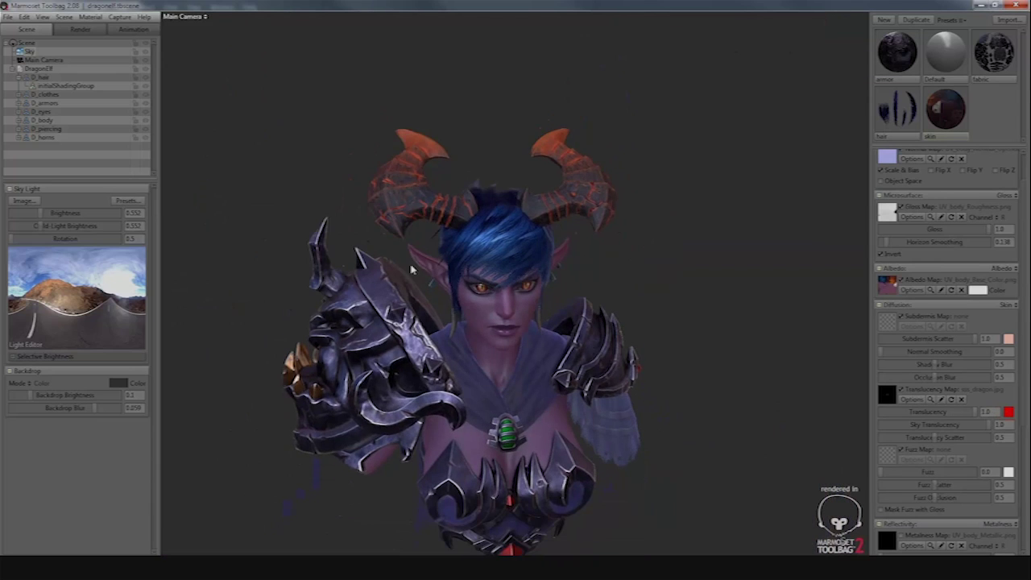
Rotate the sky lighting to 247 and raise the skin material's Translucency Scatter to about 0.82
left_click_drag(411, 270, 339, 266)
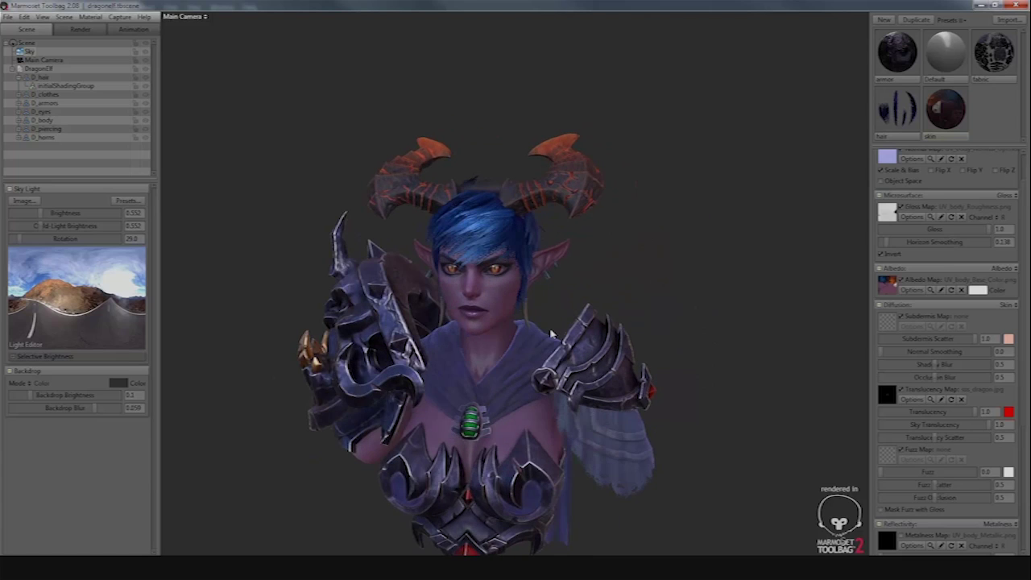
mouse_move(553, 333)
left_mouse_down("shift")
mouse_move(652, 341)
mouse_move(756, 329)
left_mouse_up("shift")
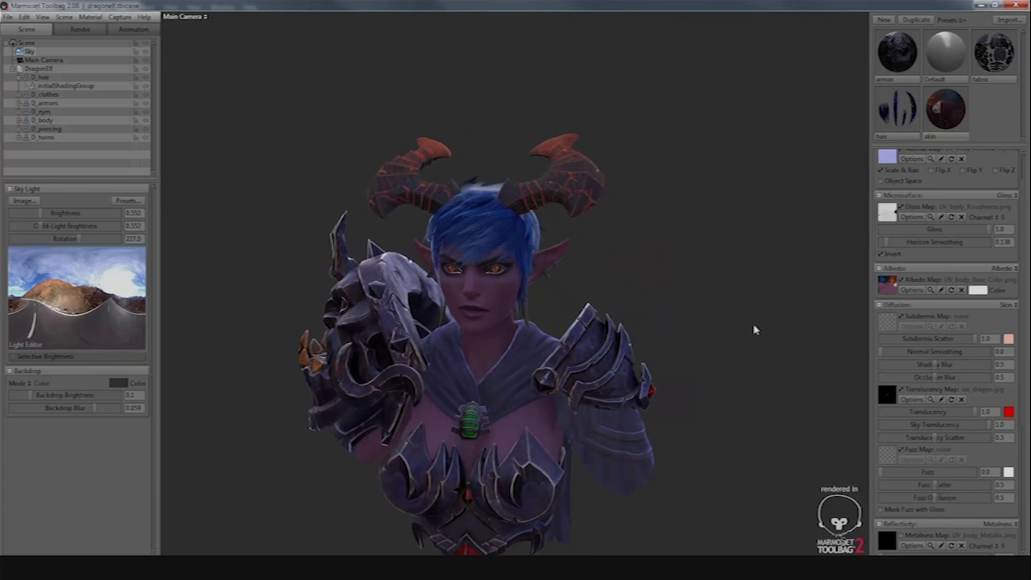
left_click_drag(619, 324, 654, 327)
scroll(654, 326, "up", 2)
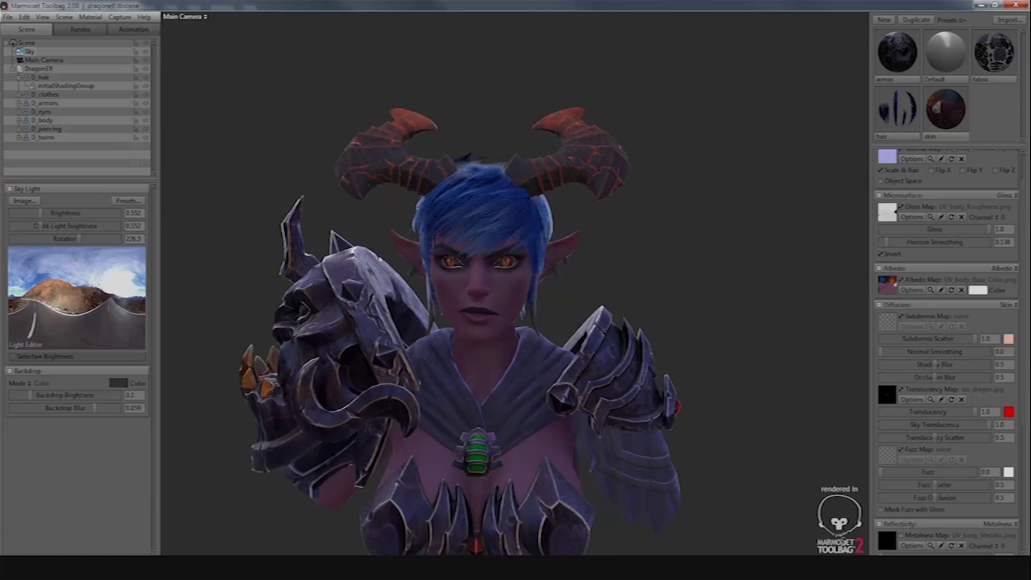
left_click_drag(938, 437, 970, 435)
scroll(601, 274, "up", 2)
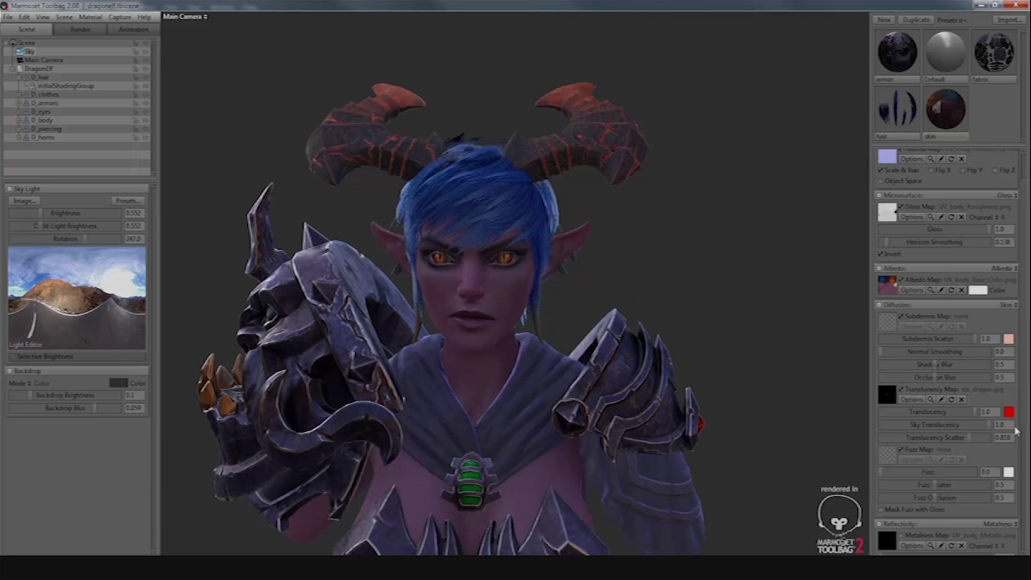
Set the skin material's Translucency to 5 and clear the scene selection
double_click(985, 411)
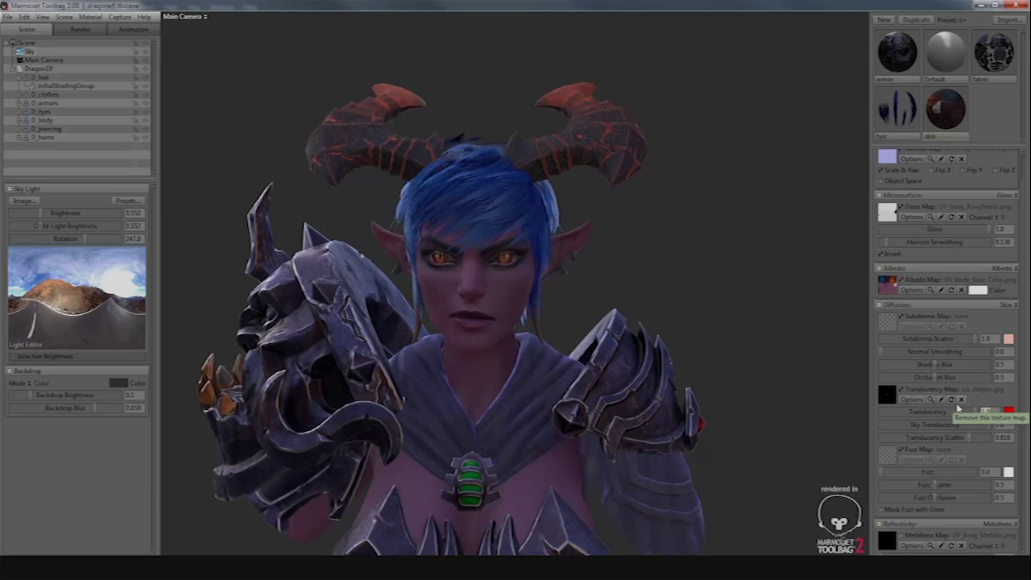
type("5")
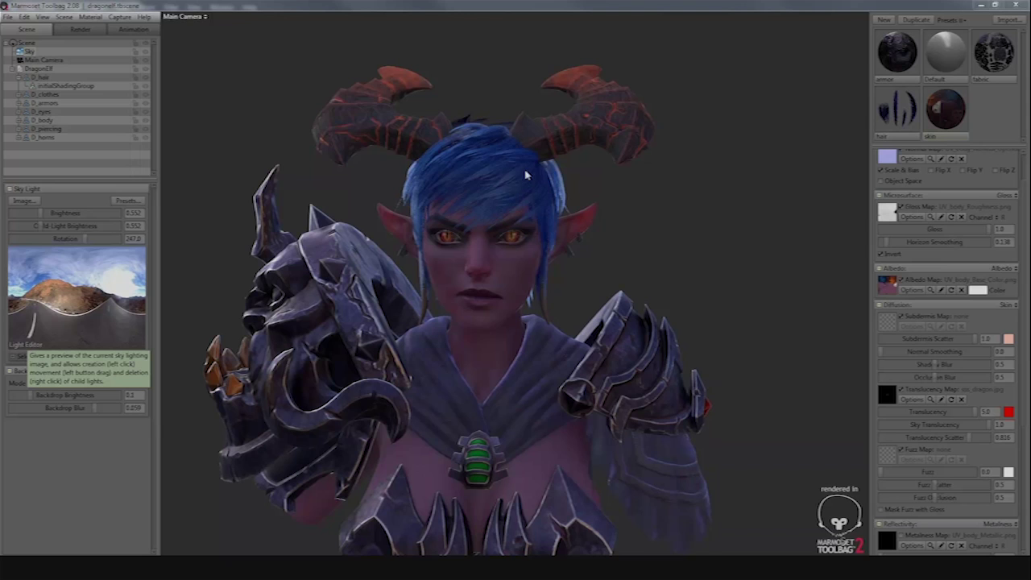
left_click(652, 249)
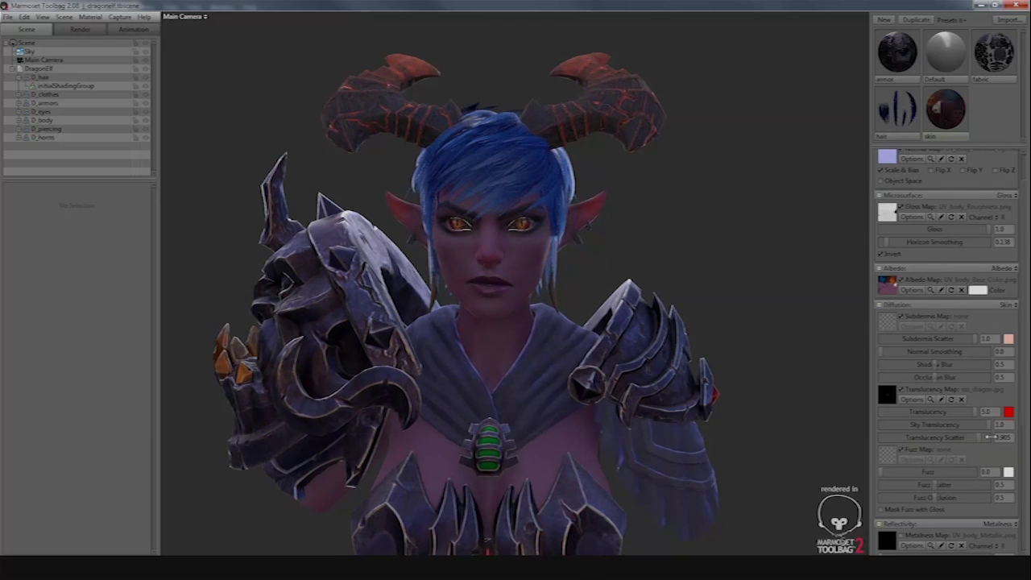
Try lower and higher Translucency Scatter amounts on the skin material and settle on 0.688
left_click_drag(991, 436, 951, 423)
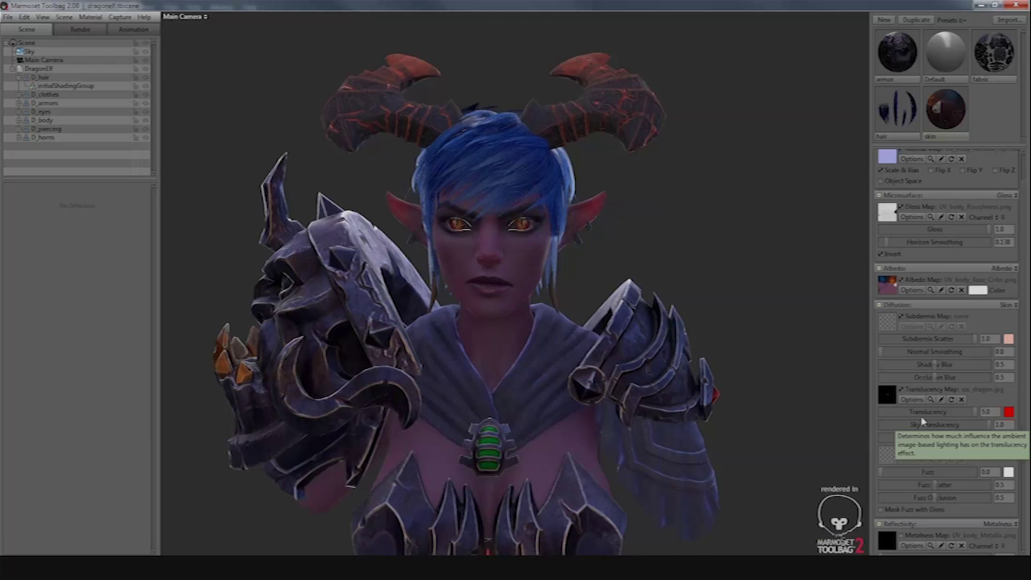
left_click_drag(977, 436, 896, 438)
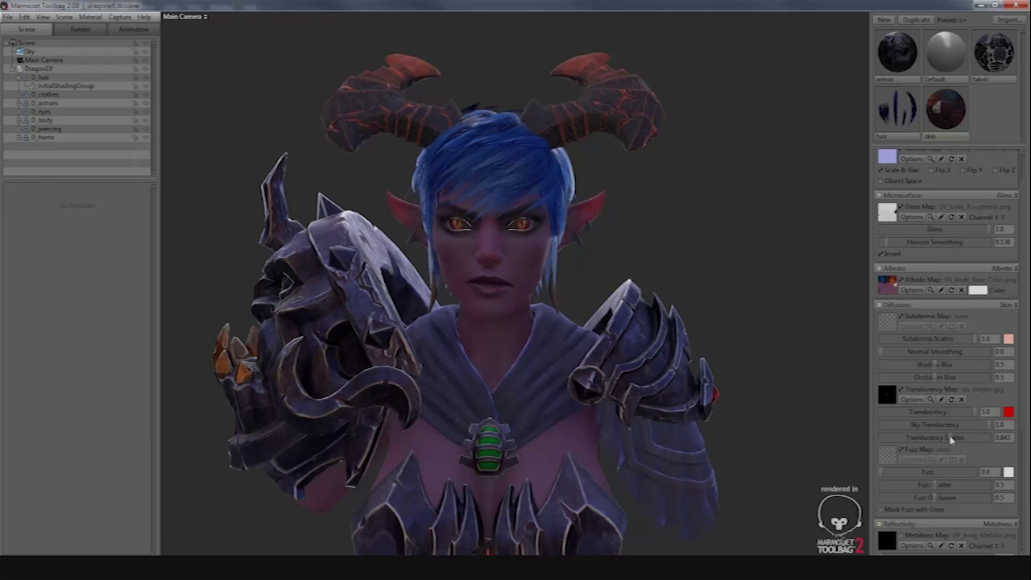
left_click_drag(951, 437, 808, 467)
left_click_drag(881, 439, 957, 431)
left_click_drag(614, 271, 624, 278)
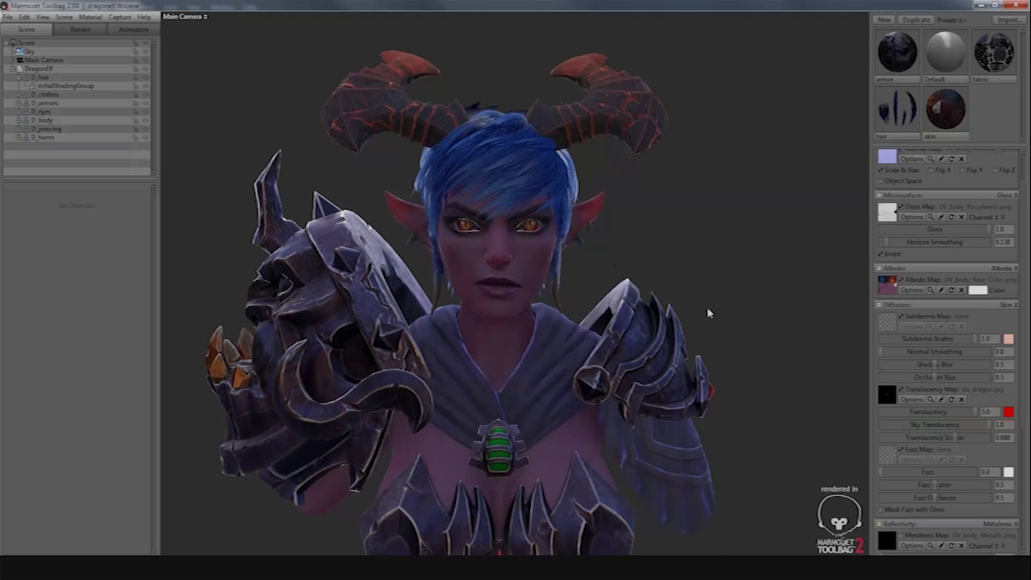
Rotate the sky so the character is lit from the front and lower the skin's Translucency to 0.329
left_click_drag(708, 313, 789, 319, "shift")
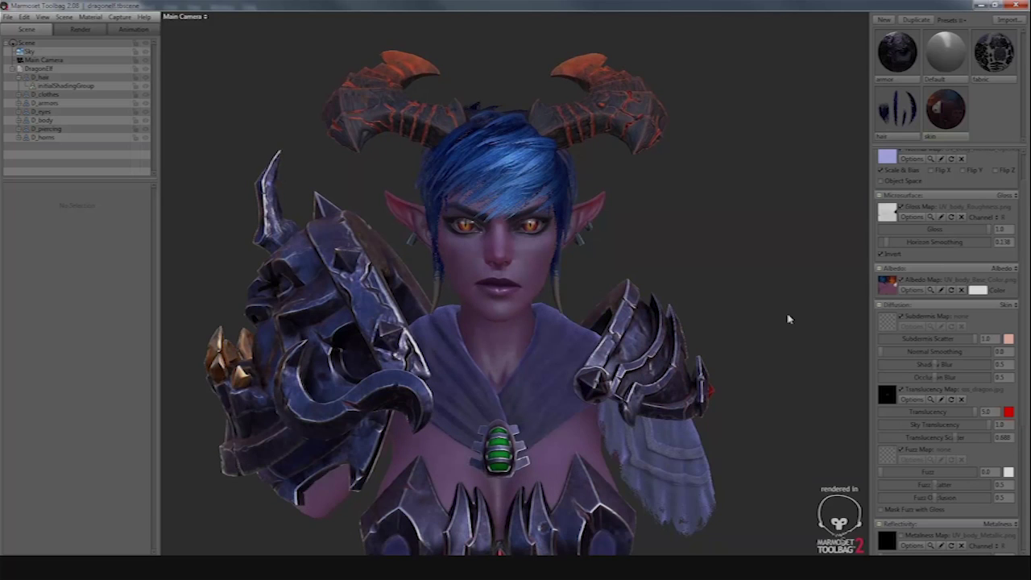
left_click_drag(685, 291, 662, 297, "shift")
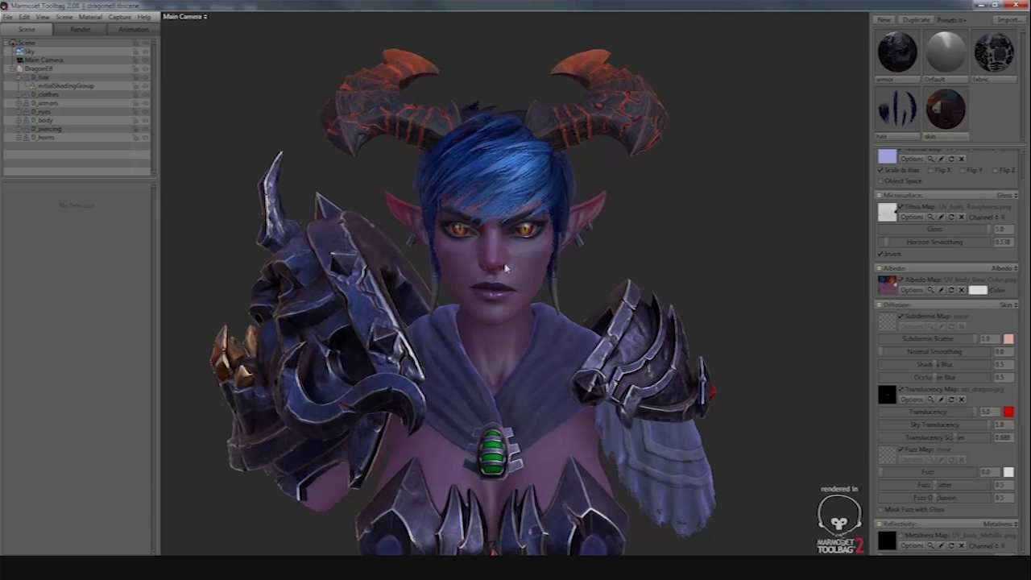
left_click(986, 412)
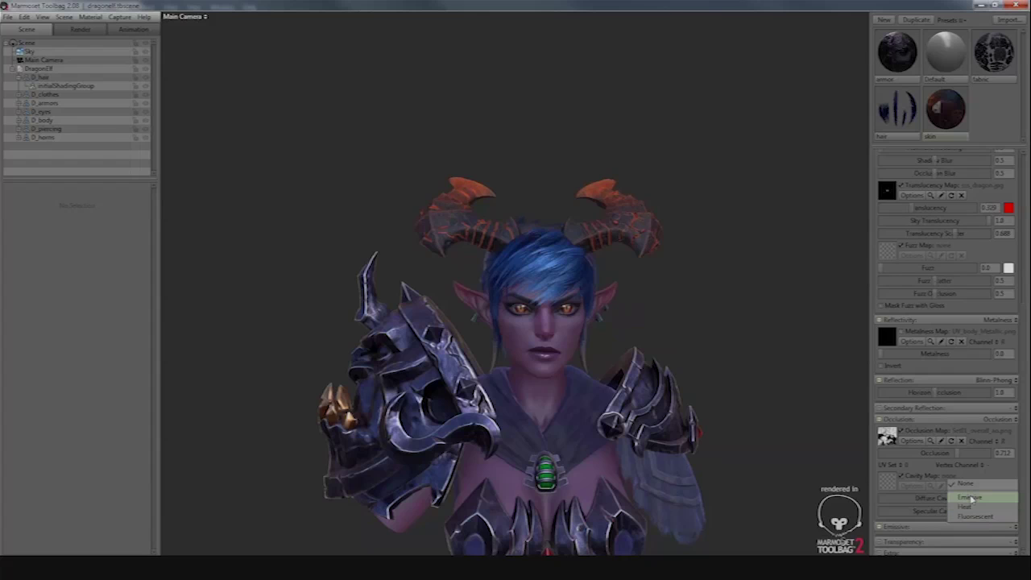
Enable the Emissive mode on the skin material and load UV_body_Emissive as its Emissive Map
left_click(970, 498)
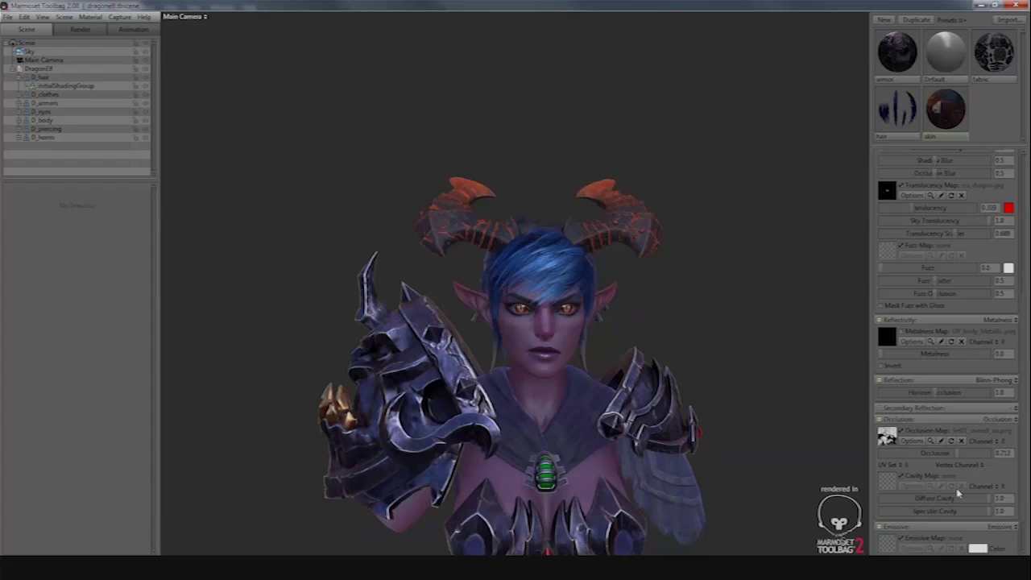
scroll(960, 508, "down", 1)
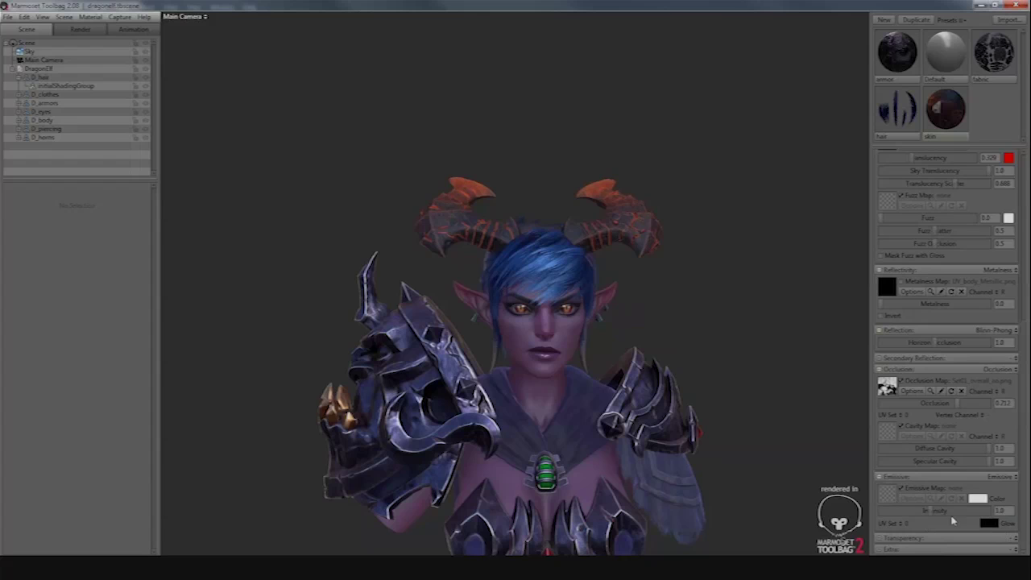
left_click(887, 493)
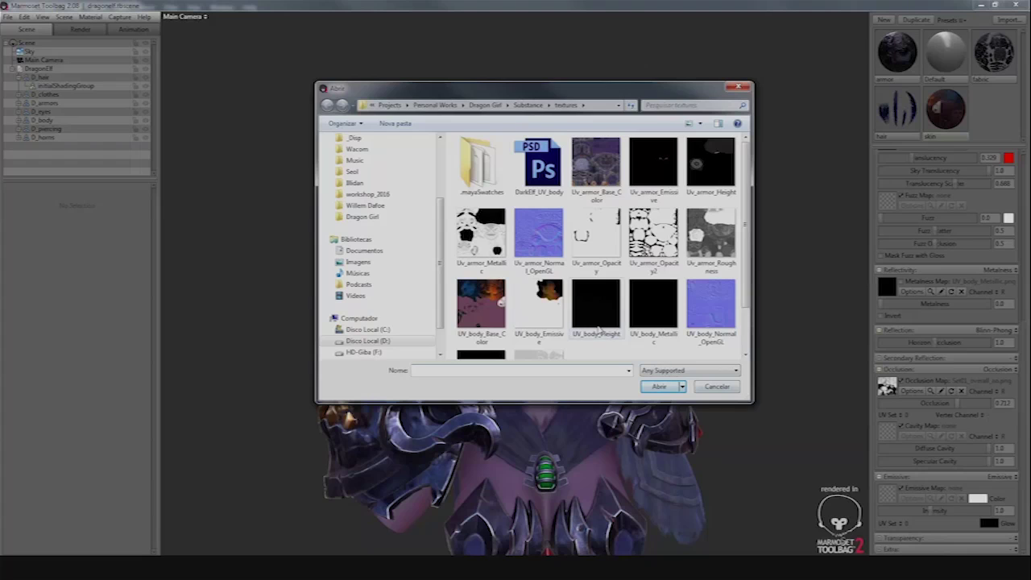
double_click(538, 307)
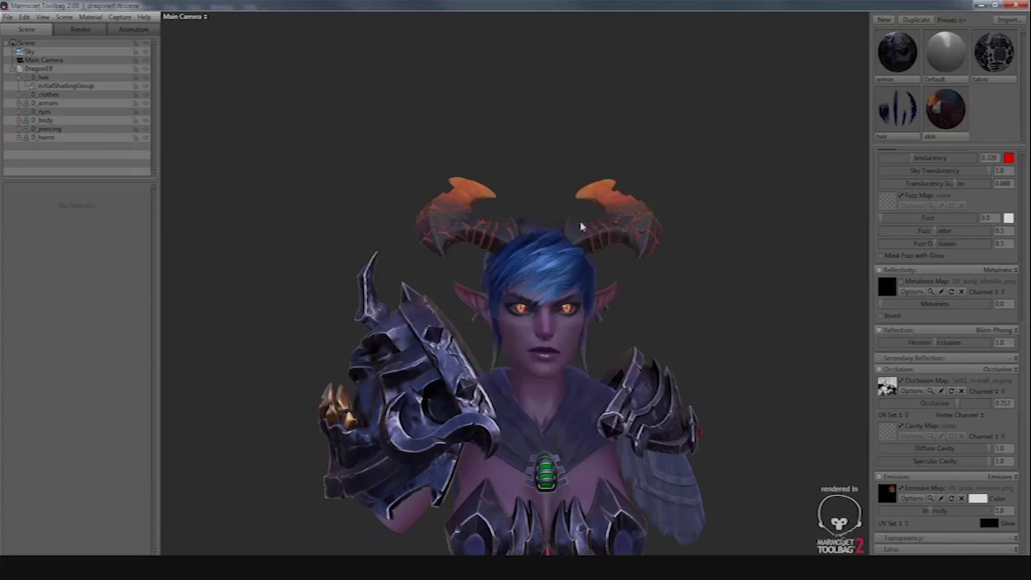
Raise the emissive Intensity to 4.345 and check the glow on the horns and eyes
left_click_drag(933, 515, 1011, 509)
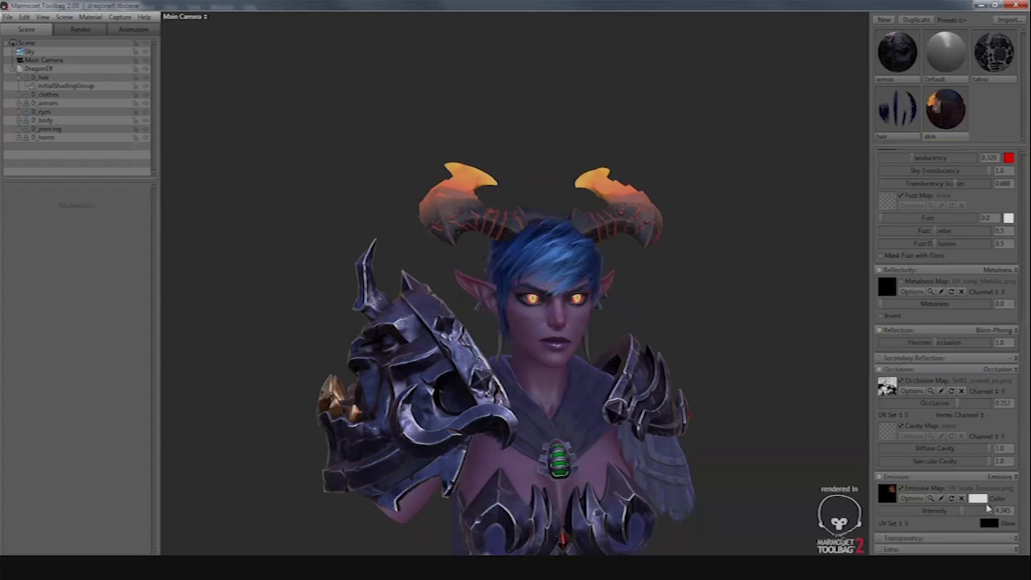
mouse_move(964, 513)
left_mouse_down()
mouse_move(949, 514)
mouse_move(963, 516)
left_mouse_up()
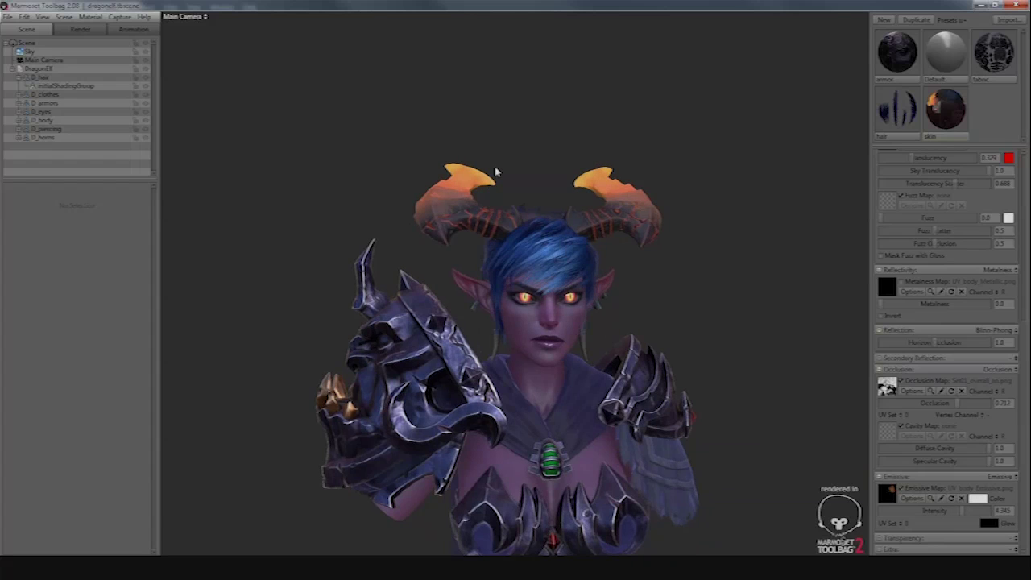
scroll(489, 184, "up", 5)
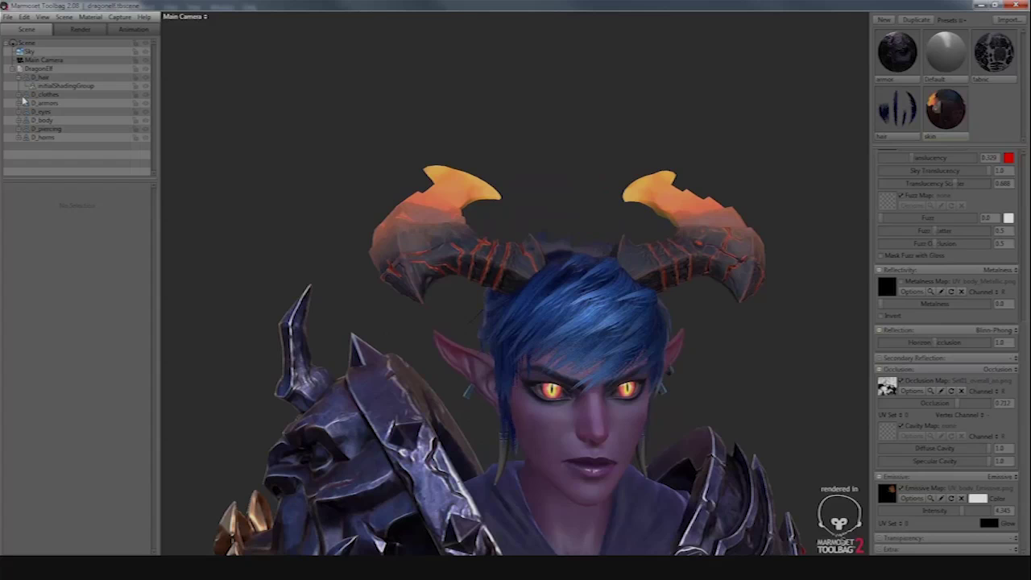
scroll(503, 205, "down", 5)
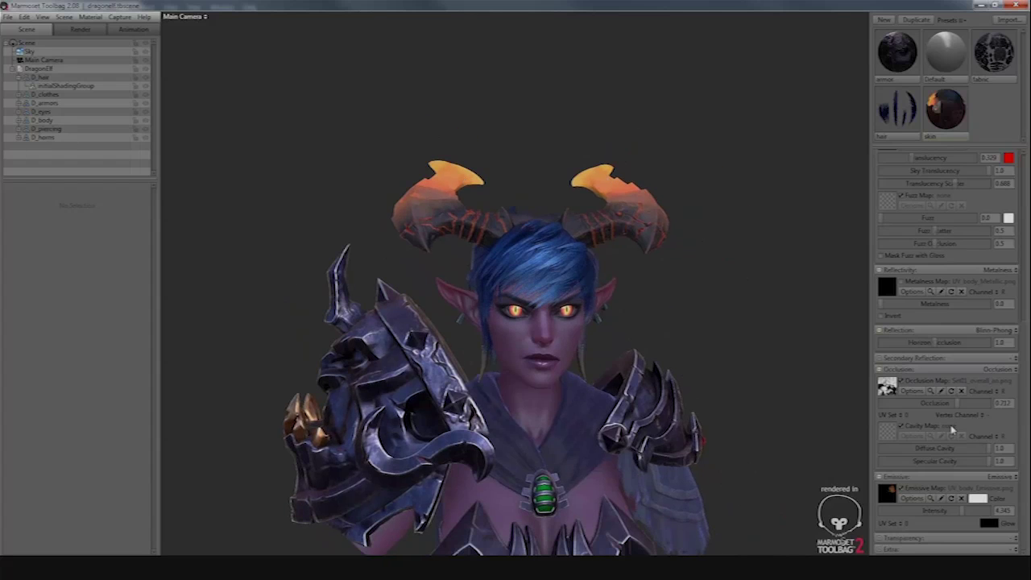
Switch the skin material's emissive mode to Heat and load UV_body_Emissive as the Heat Map
left_click(1006, 478)
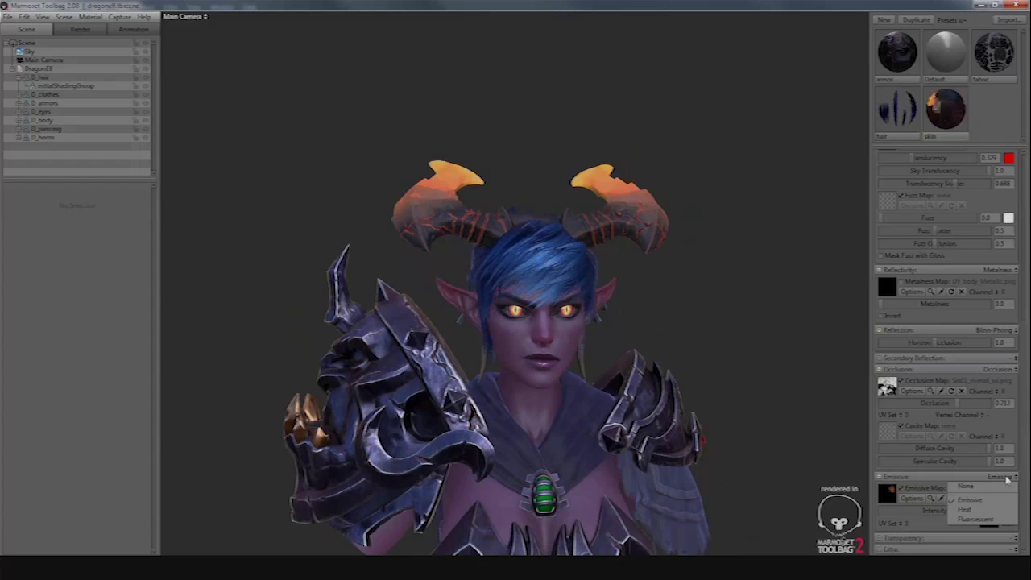
left_click(963, 510)
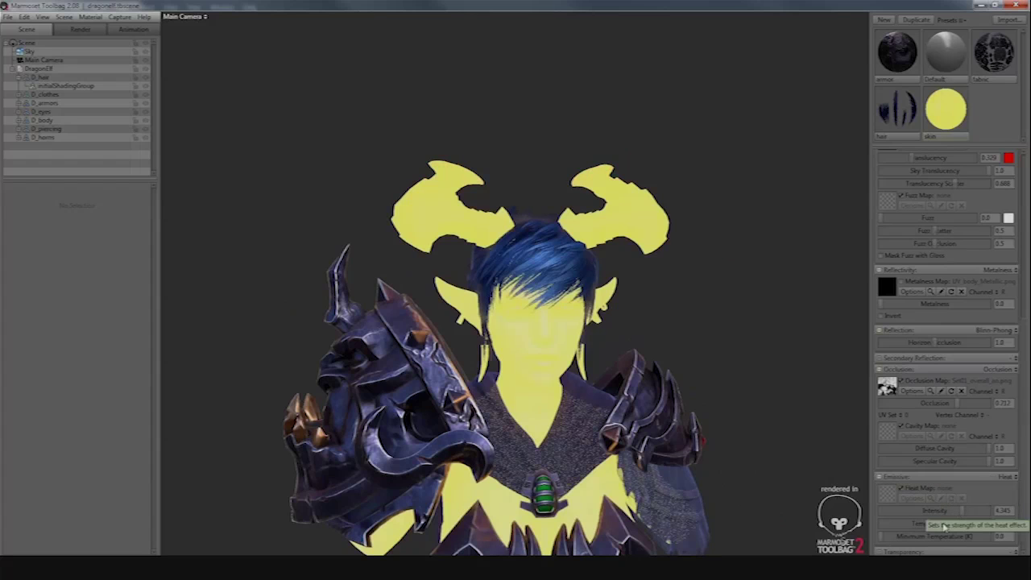
left_click(889, 493)
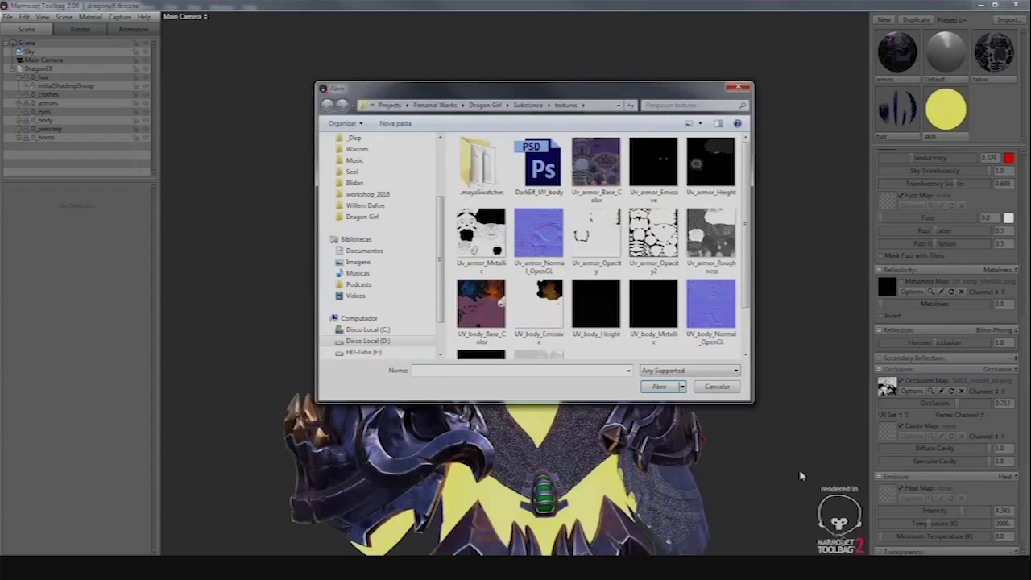
left_click(550, 310)
double_click(551, 310)
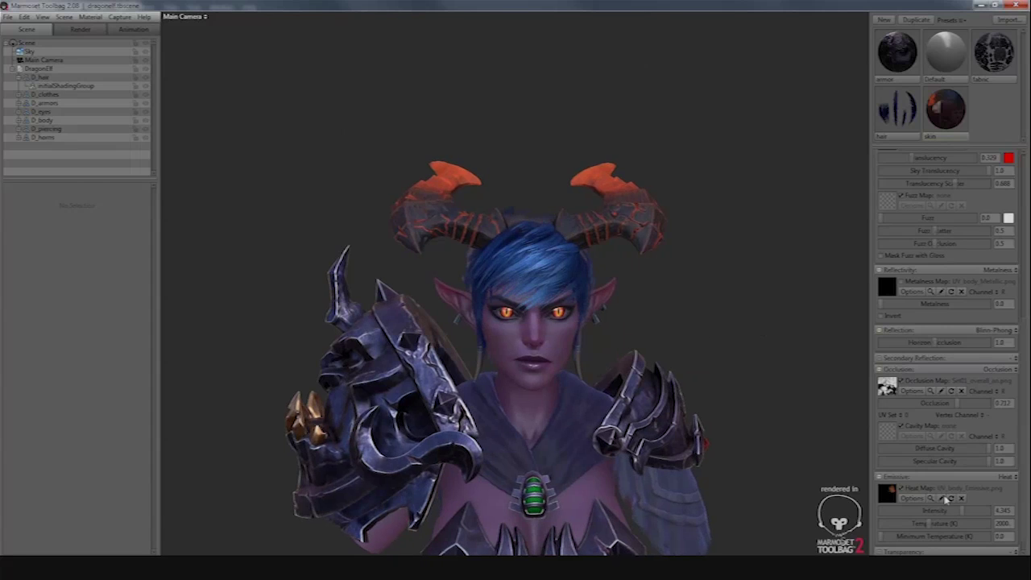
Set the heat effect's Intensity to 10 and raise its Temperature to about 4735 K
left_click_drag(964, 510, 1005, 511)
left_click_drag(943, 524, 953, 522)
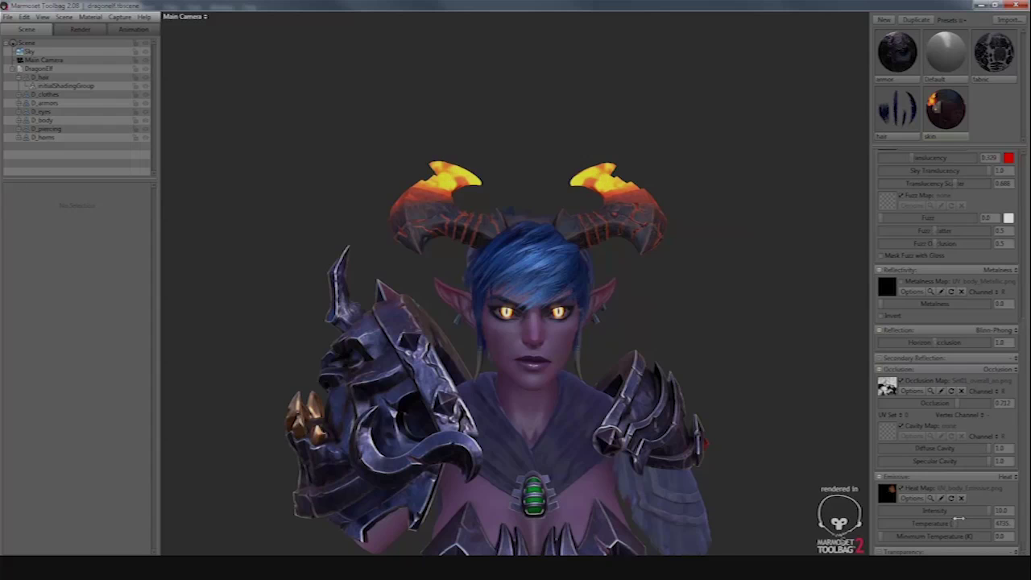
Fine-tune the skin material's heat effect to an Intensity of 5.65 and a Temperature of about 4270 K
mouse_move(955, 519)
left_mouse_down()
mouse_move(976, 517)
mouse_move(952, 514)
left_mouse_up()
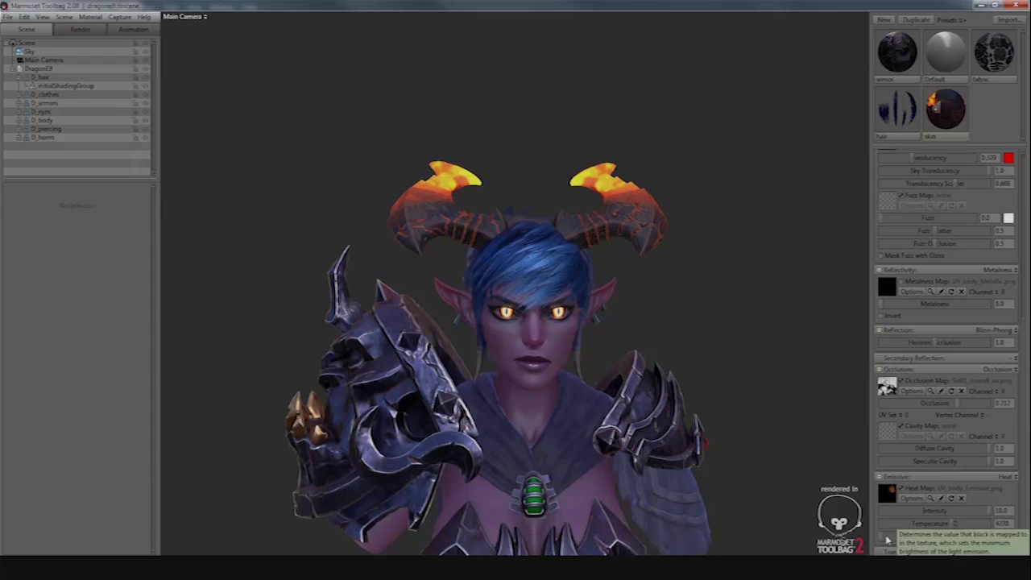
left_click_drag(888, 540, 859, 534)
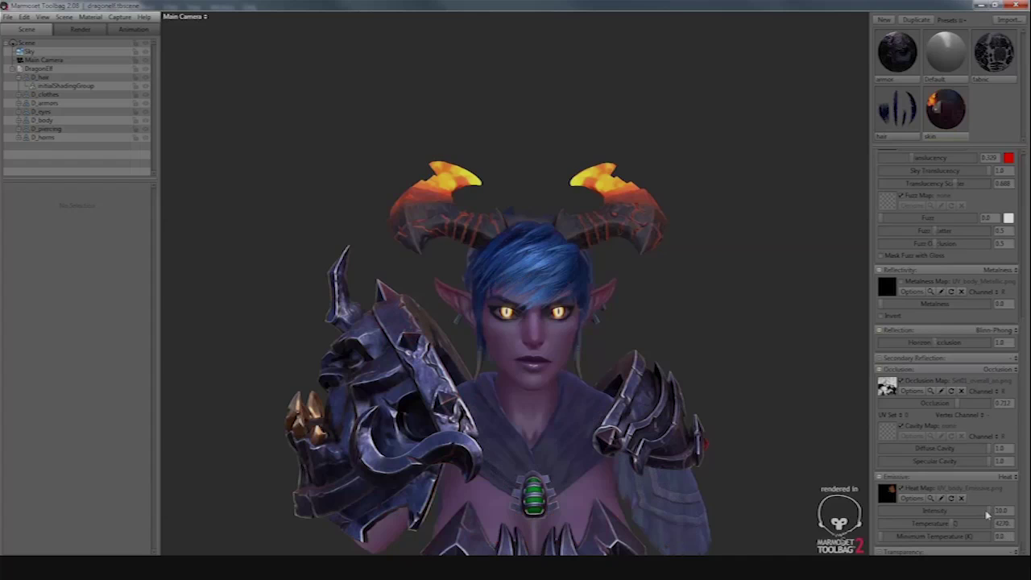
mouse_move(985, 512)
left_mouse_down()
mouse_move(966, 509)
mouse_move(977, 512)
left_mouse_up()
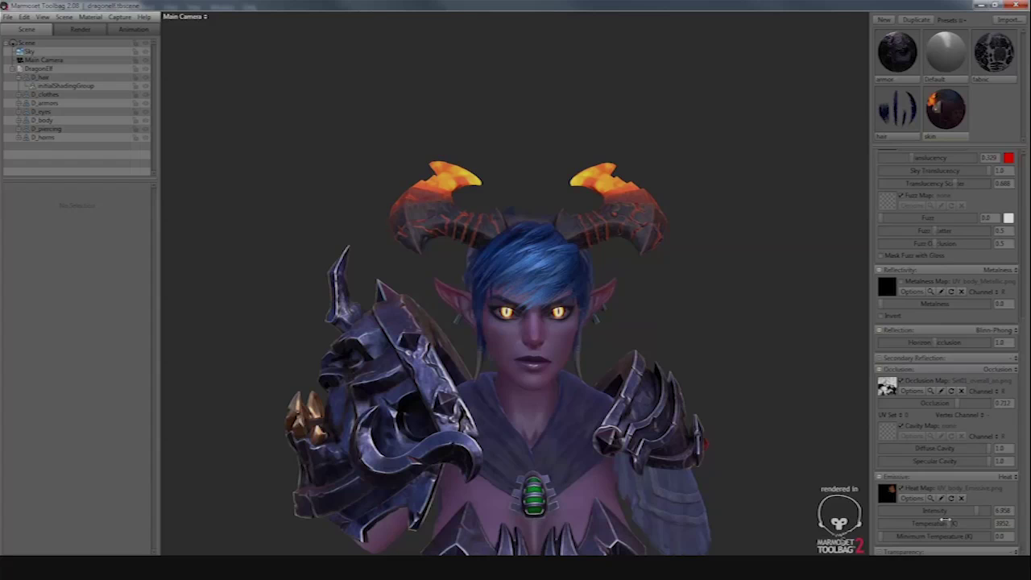
left_click(947, 521)
left_click(953, 520)
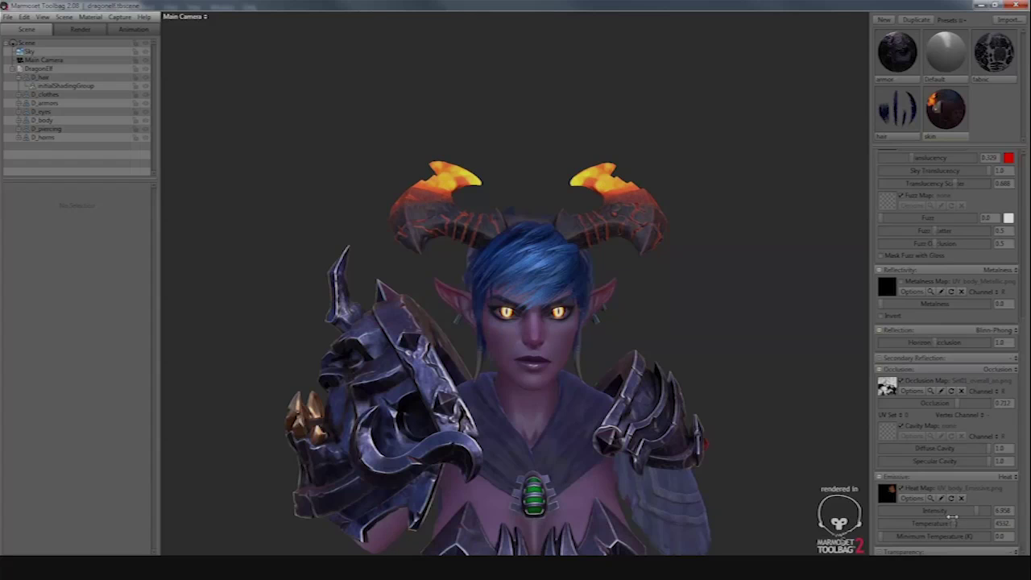
mouse_move(952, 519)
left_mouse_down()
mouse_move(971, 510)
mouse_move(953, 522)
left_mouse_up()
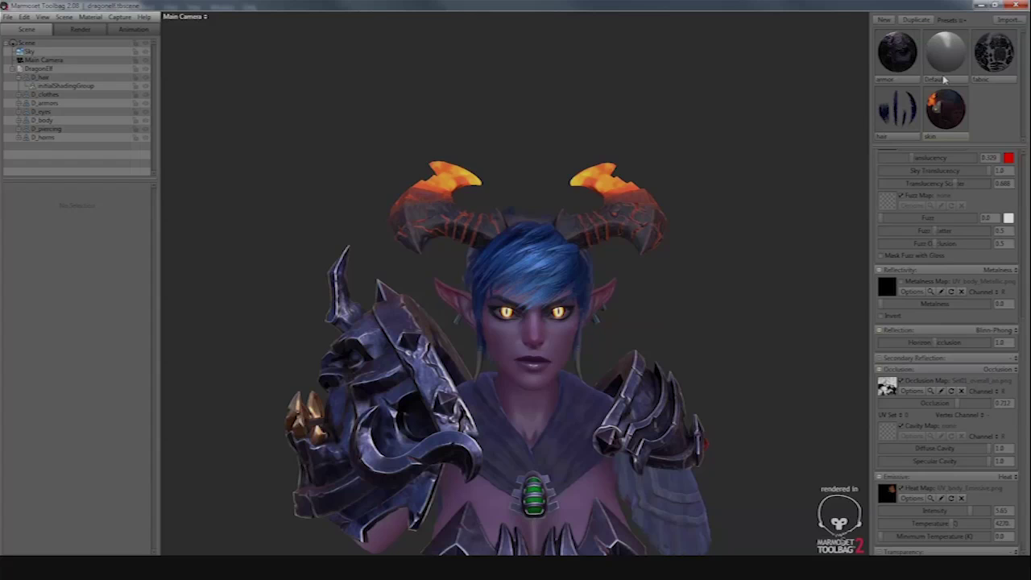
Duplicate the skin material, rename the copy "eyes" and assign it to the character's eye mesh
left_click(954, 117)
left_click(920, 22)
left_click(991, 138)
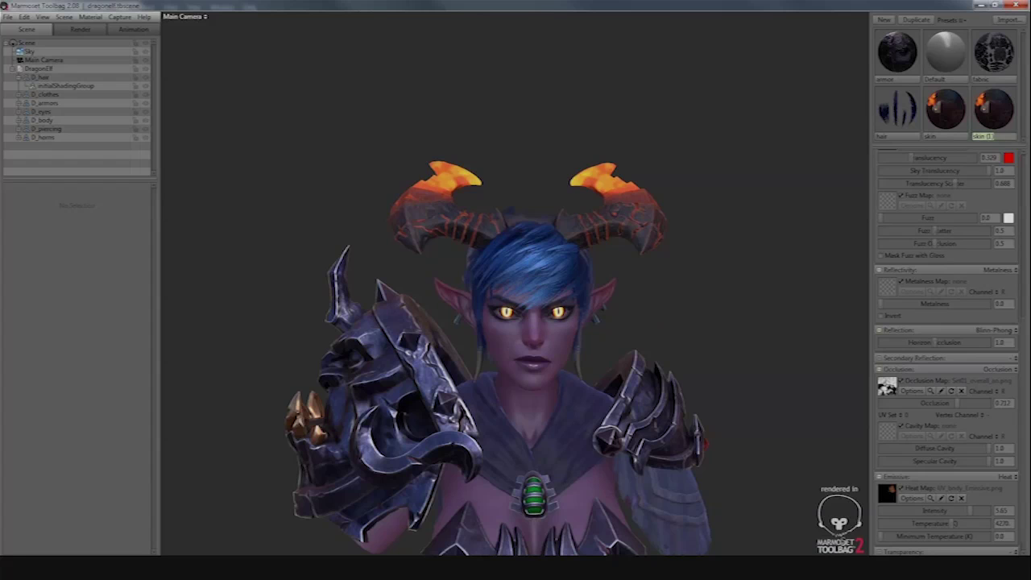
type("eyes")
key("Return")
left_click_drag(994, 53, 562, 317)
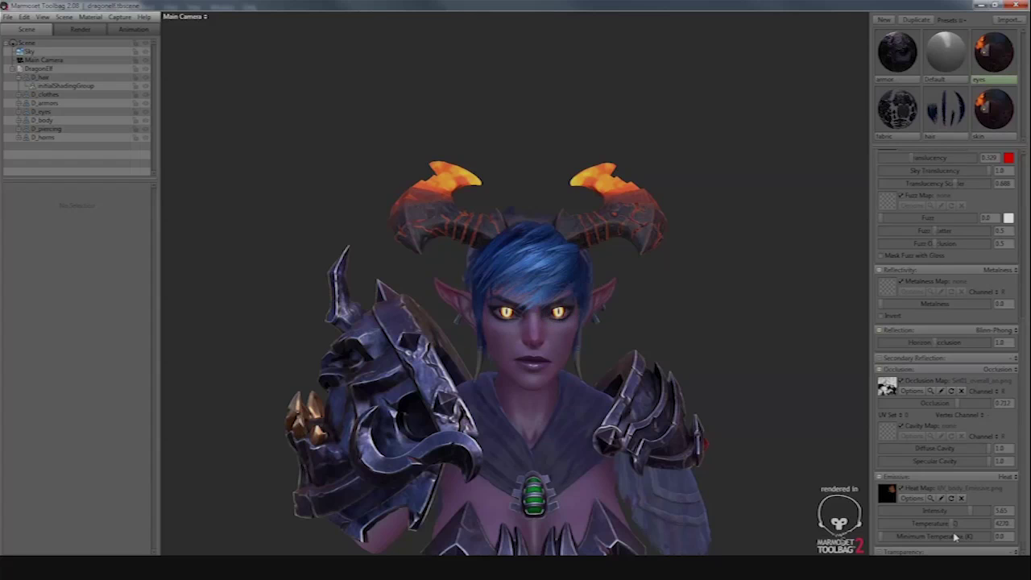
Lower the eyes material's heat Intensity to about 2.3 and its Temperature to about 2350 K
left_click_drag(966, 514, 919, 510)
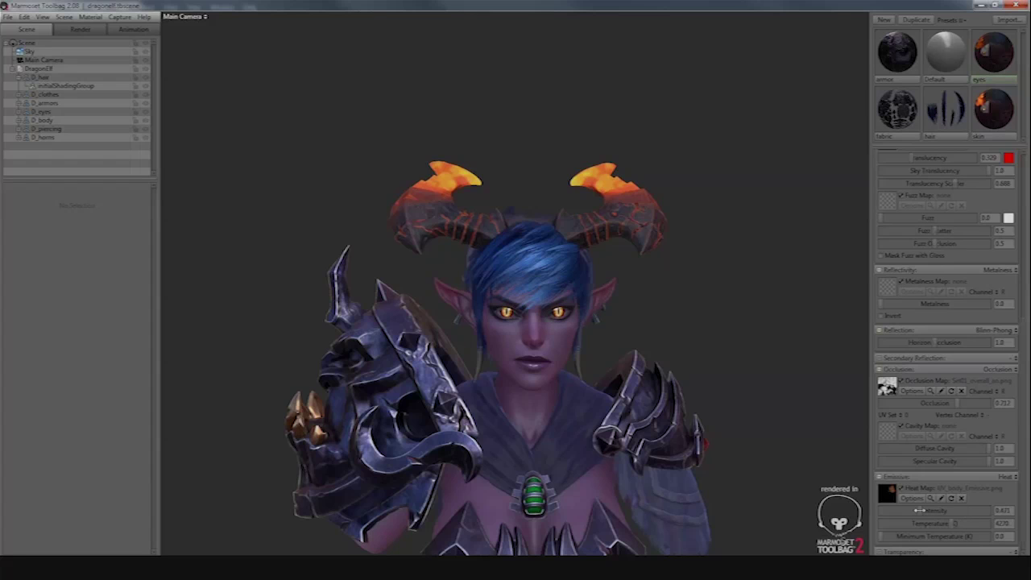
scroll(619, 389, "up", 2)
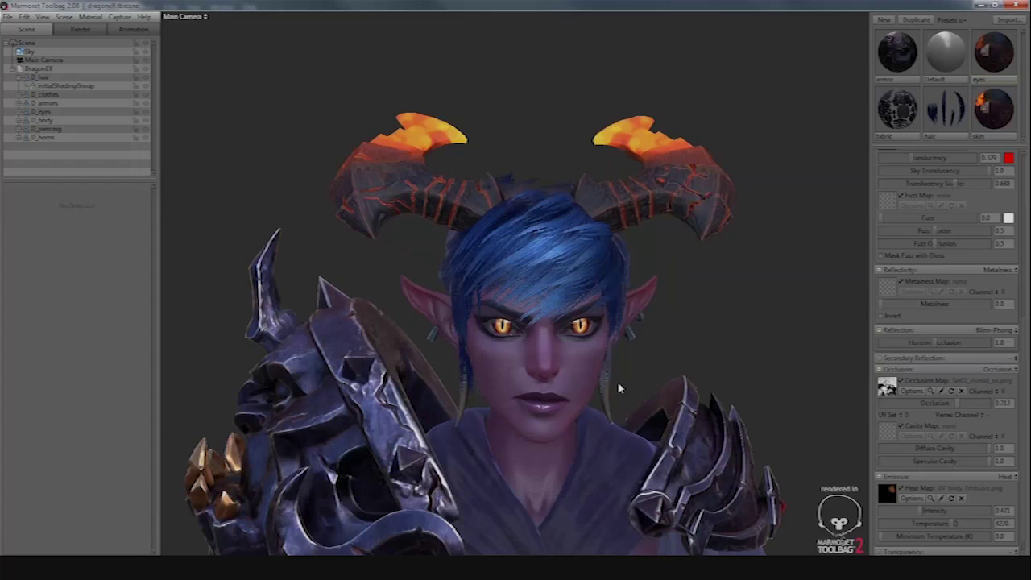
scroll(617, 388, "up", 3)
left_click_drag(607, 385, 644, 390)
left_click_drag(956, 525, 933, 524)
left_click_drag(923, 511, 943, 511)
scroll(554, 261, "down", 3)
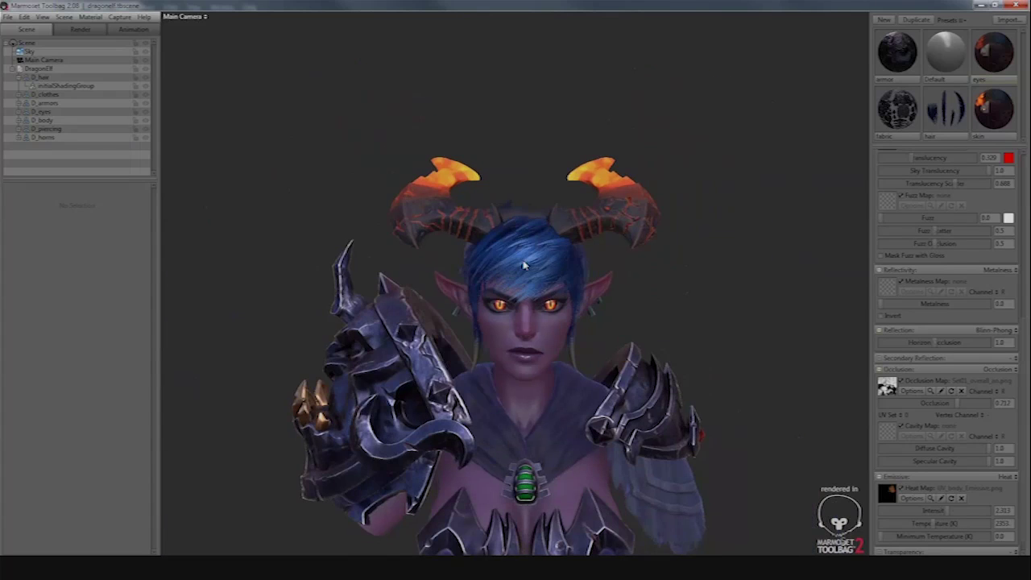
Add bloom to the Main Camera with a Brightness of about 0.097 and a Size of about 0.031
scroll(530, 269, "down", 1)
middle_click_drag(529, 265, 525, 227)
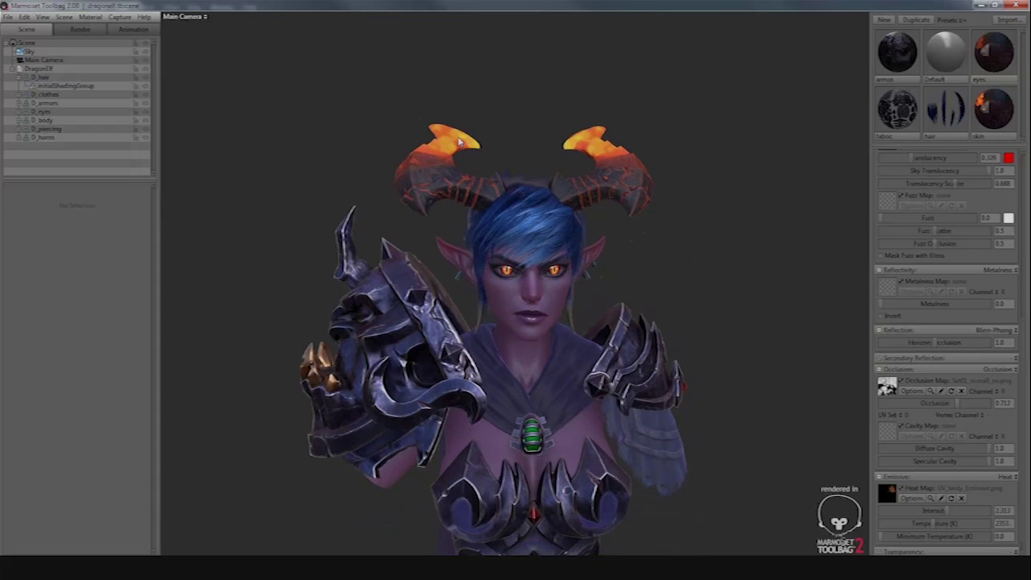
middle_click_drag(458, 165, 463, 186)
scroll(485, 186, "up", 1)
left_click_drag(485, 186, 476, 173)
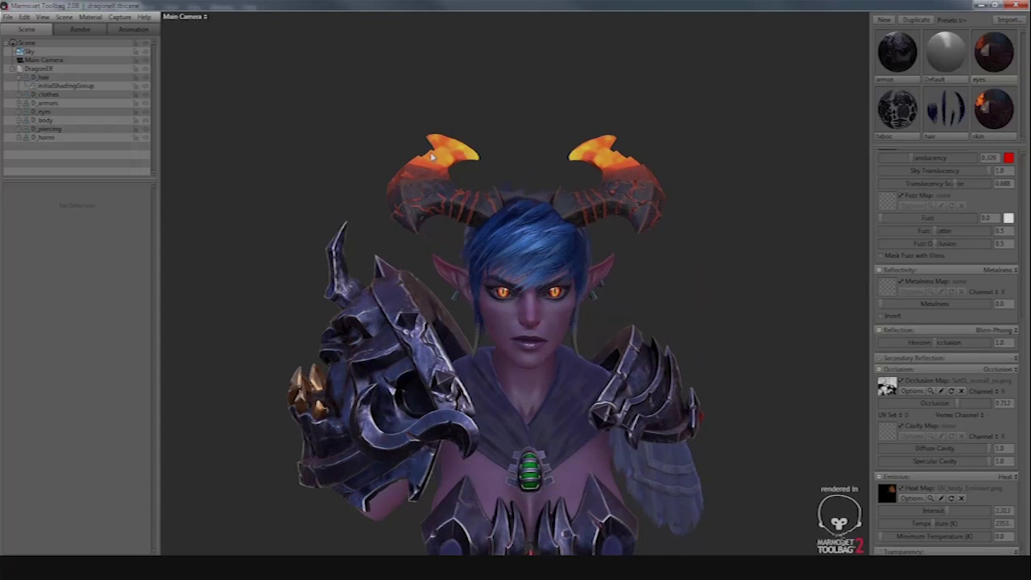
left_click_drag(465, 219, 476, 219)
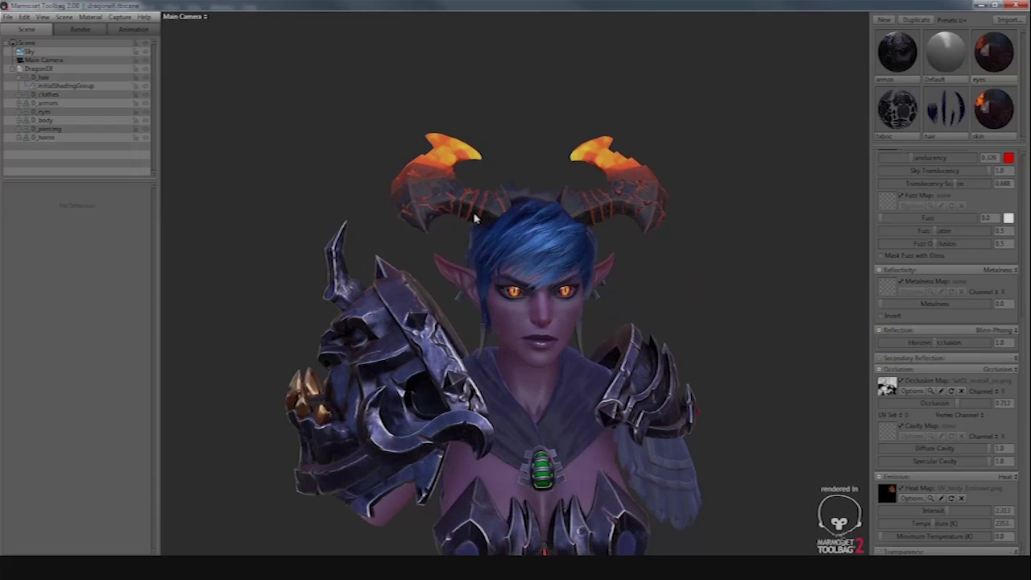
left_click(80, 29)
left_click(28, 30)
left_click(45, 60)
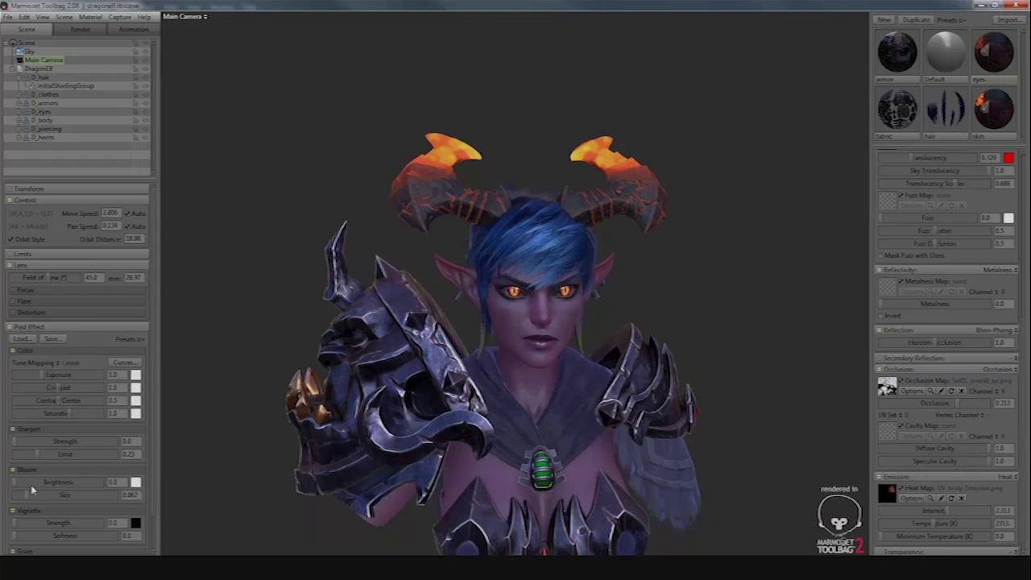
mouse_move(29, 488)
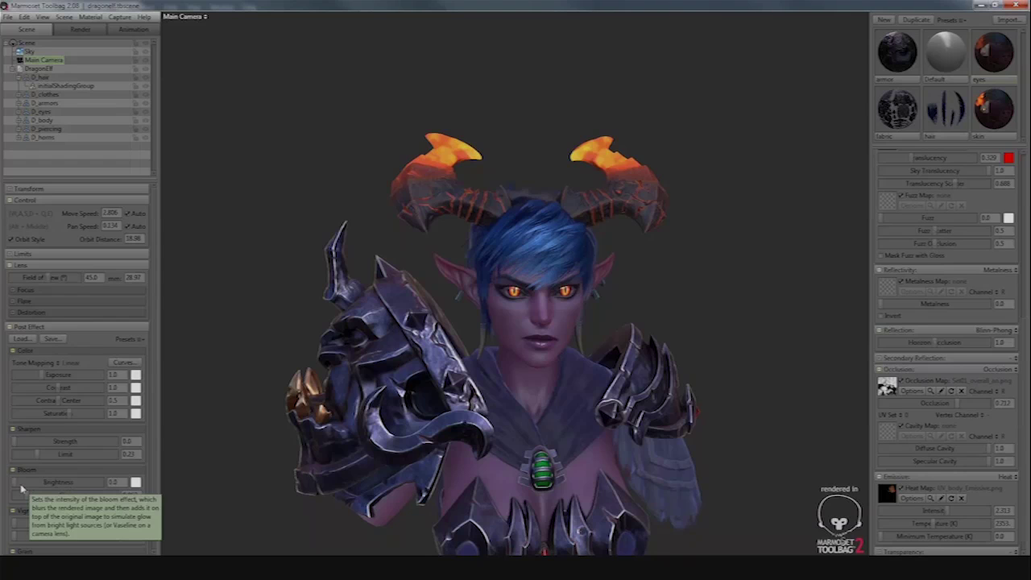
left_click_drag(36, 486, 57, 486)
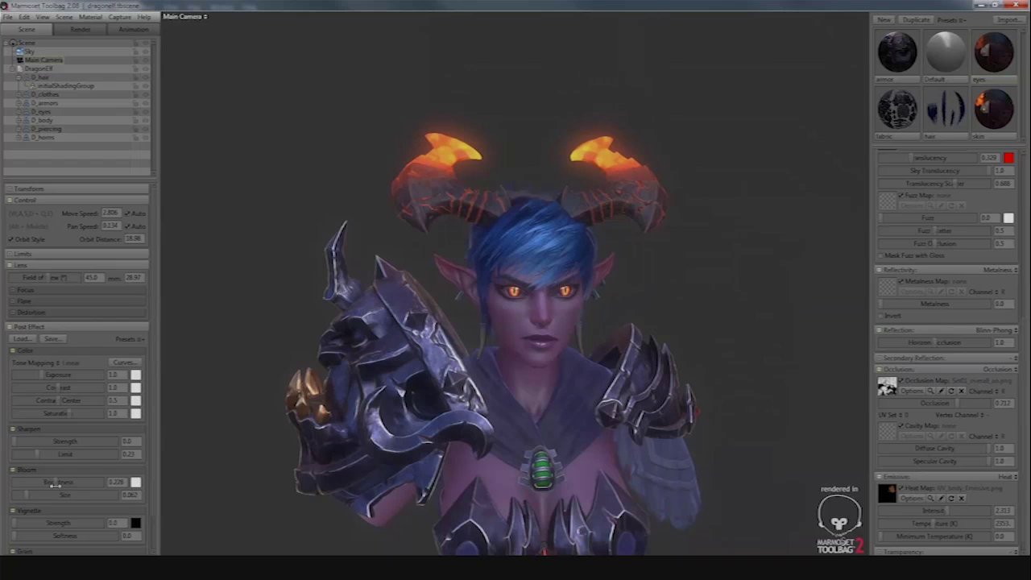
left_click_drag(34, 497, 20, 495)
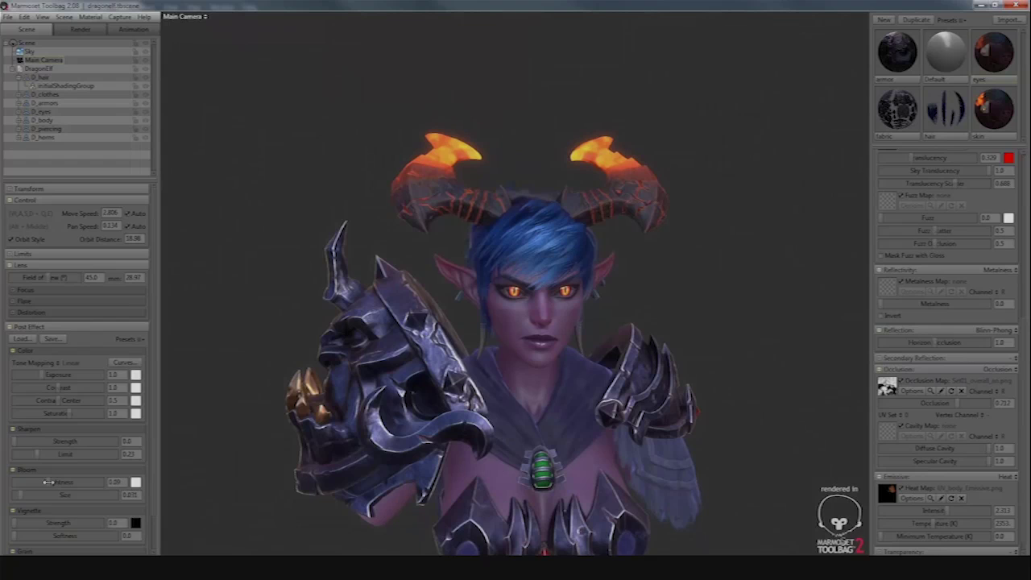
Inspect the horn glow up close and raise the bloom Brightness to 0.2 and Size to about 0.073
right_click_drag(430, 272, 505, 355)
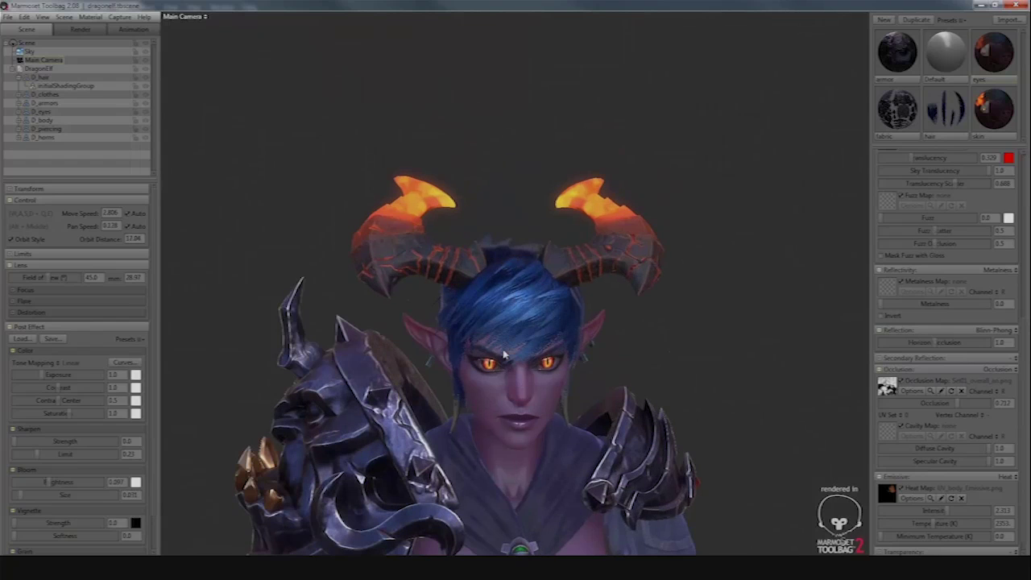
scroll(507, 338, "up", 4)
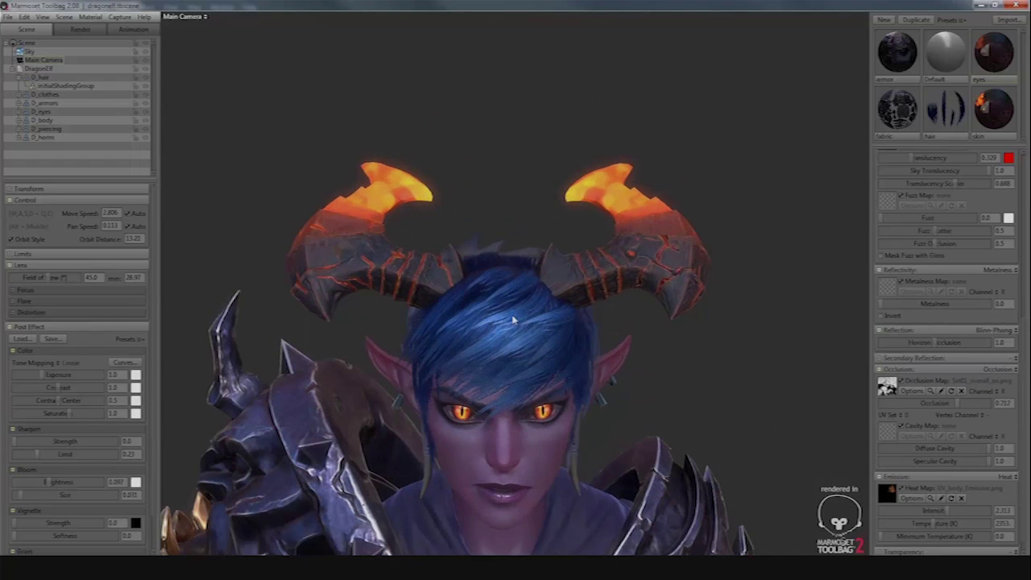
middle_click_drag(514, 320, 559, 214)
middle_click_drag(465, 241, 474, 257)
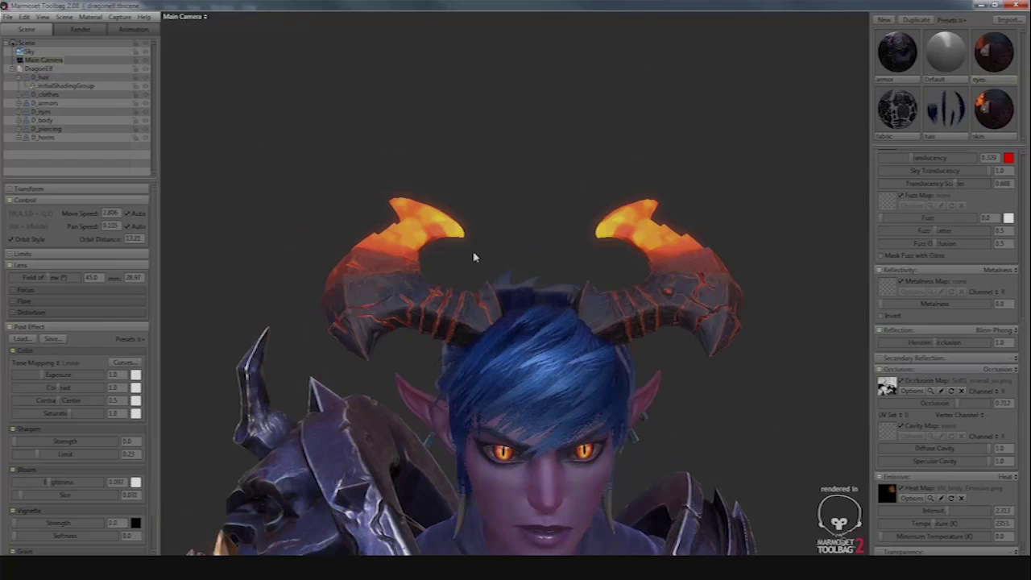
scroll(474, 257, "up", 5)
scroll(487, 193, "up", 2)
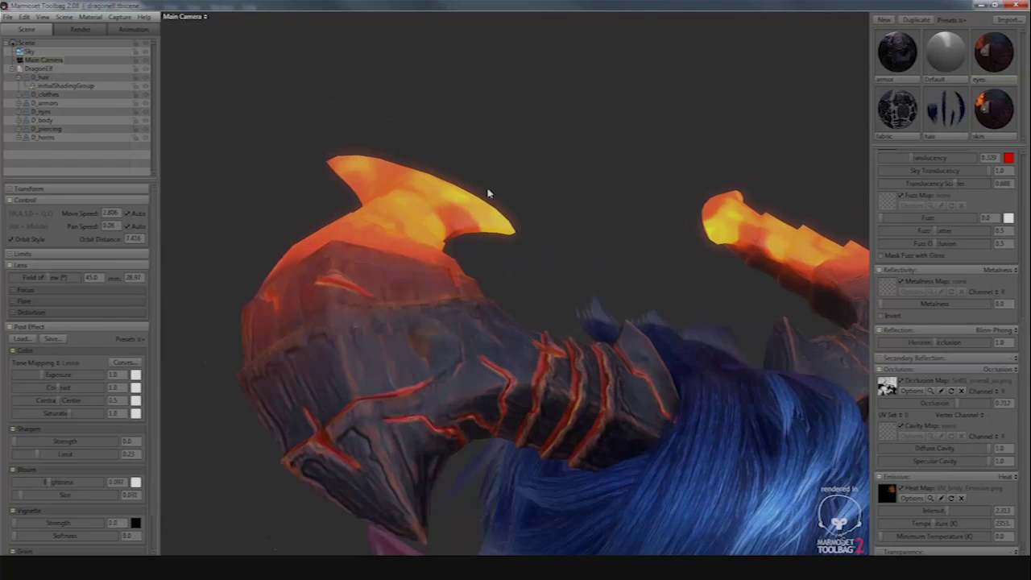
scroll(525, 231, "up", 2)
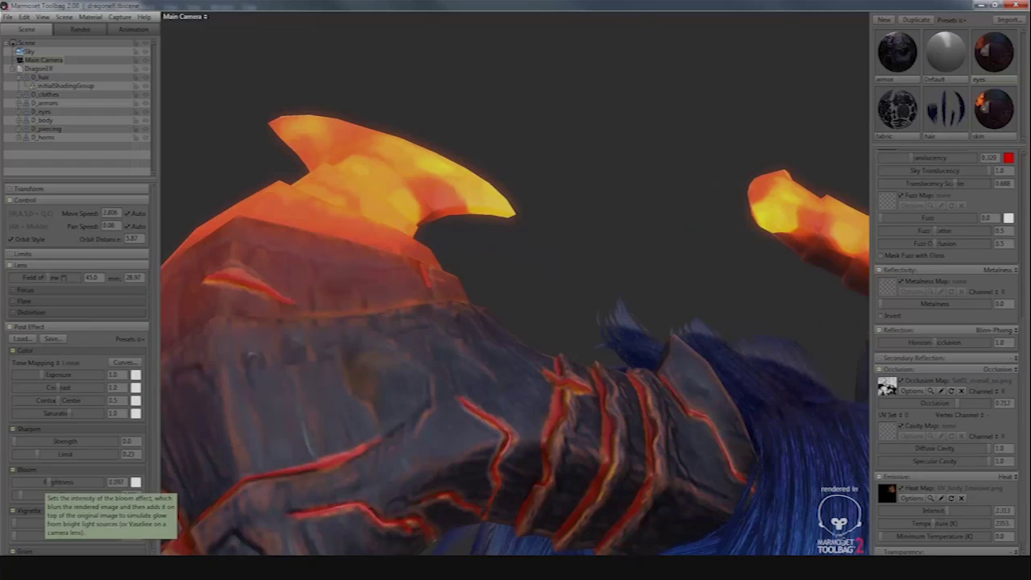
left_click(48, 482)
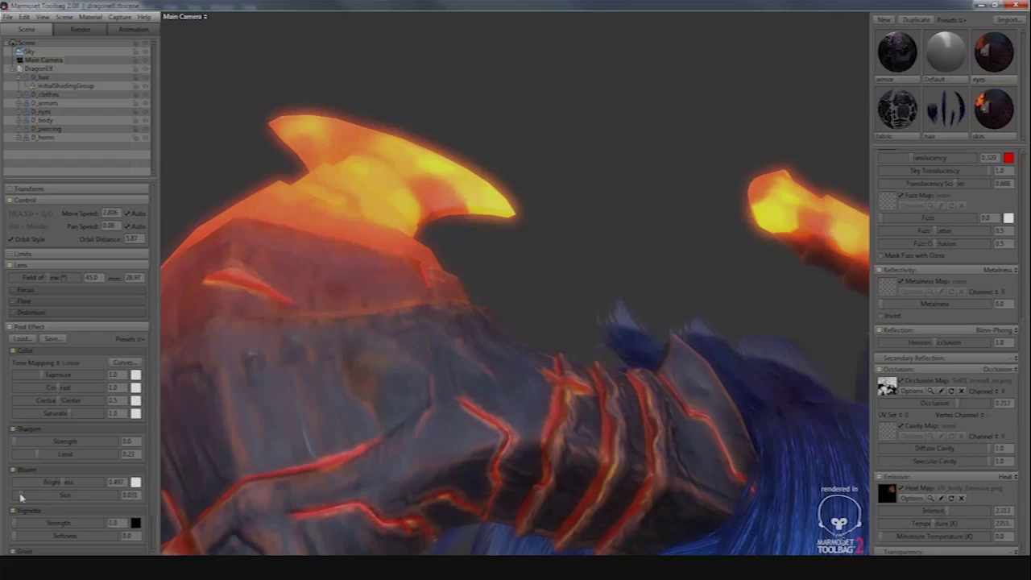
left_click_drag(21, 496, 53, 482)
Try an extreme bloom Brightness of about 3.19 on the full bust, and bring it back down to about 0.163
scroll(472, 341, "down", 5)
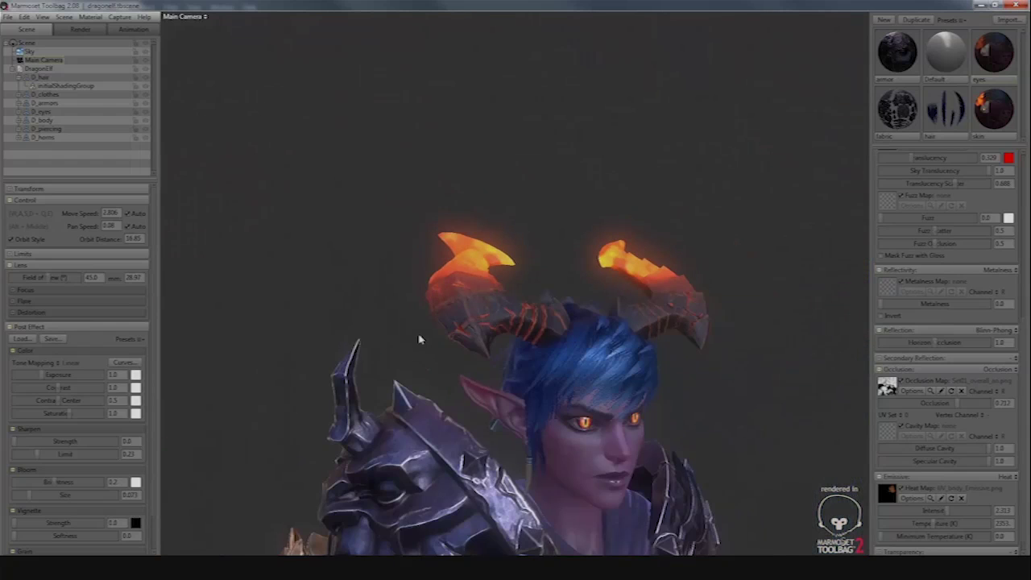
left_click_drag(419, 341, 499, 314)
scroll(403, 325, "down", 3)
middle_click_drag(499, 314, 497, 272)
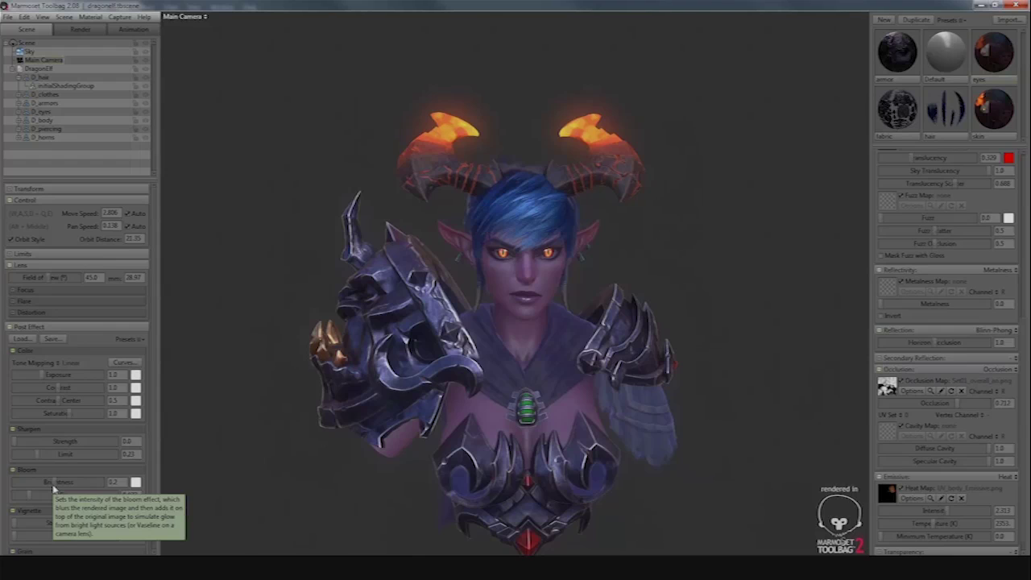
left_click_drag(53, 487, 78, 483)
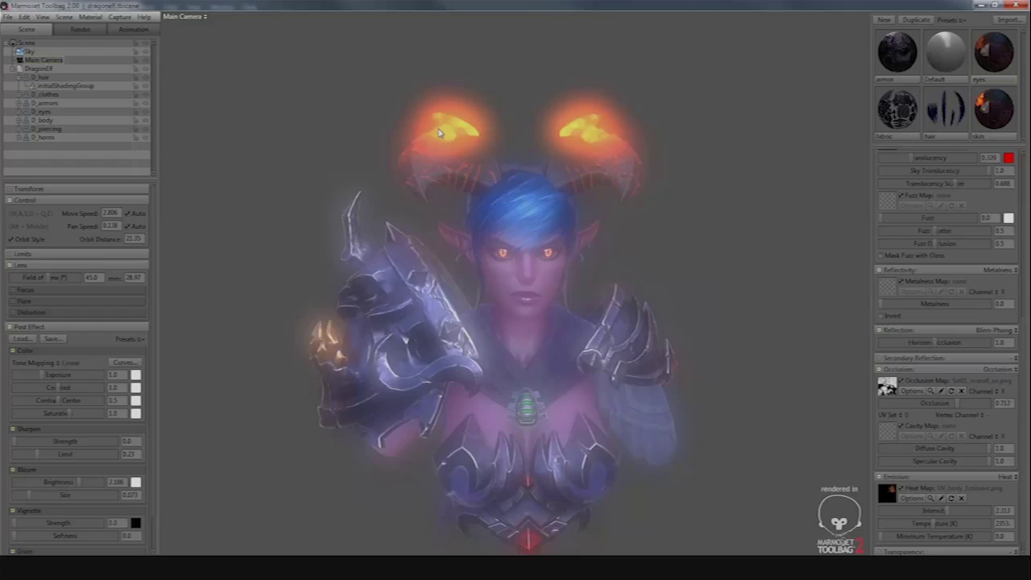
left_click_drag(76, 484, 52, 484)
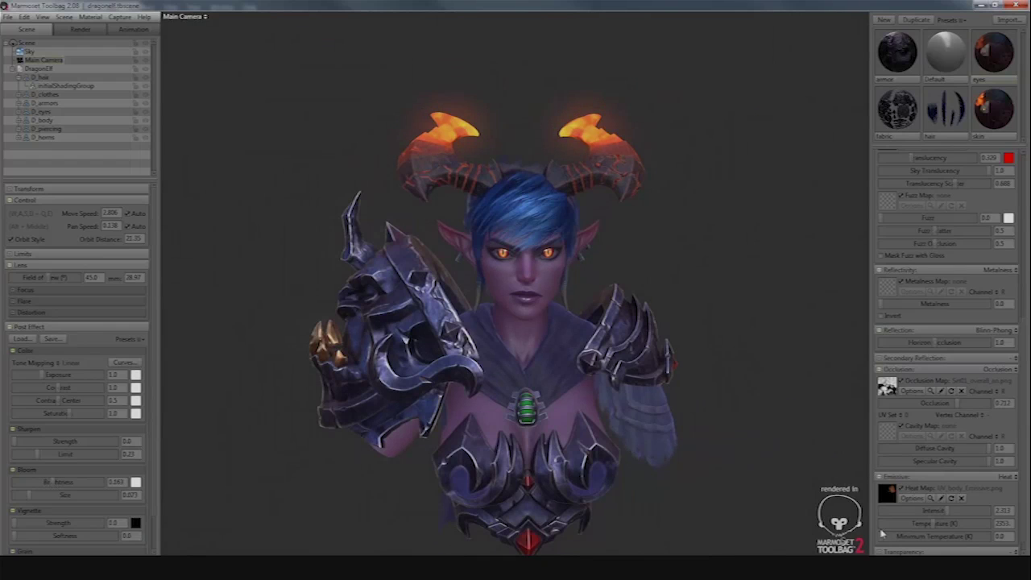
Raise the skin material's heat Intensity to about 7.68 and reduce the camera's bloom Brightness to 0.055
left_click(997, 113)
left_click(998, 65)
left_click(991, 117)
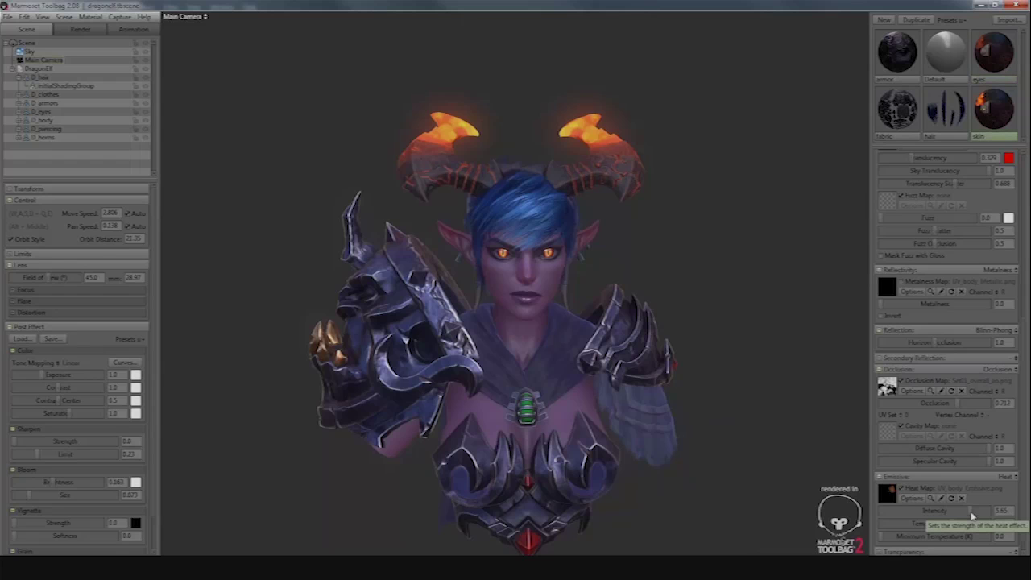
left_click_drag(976, 510, 984, 510)
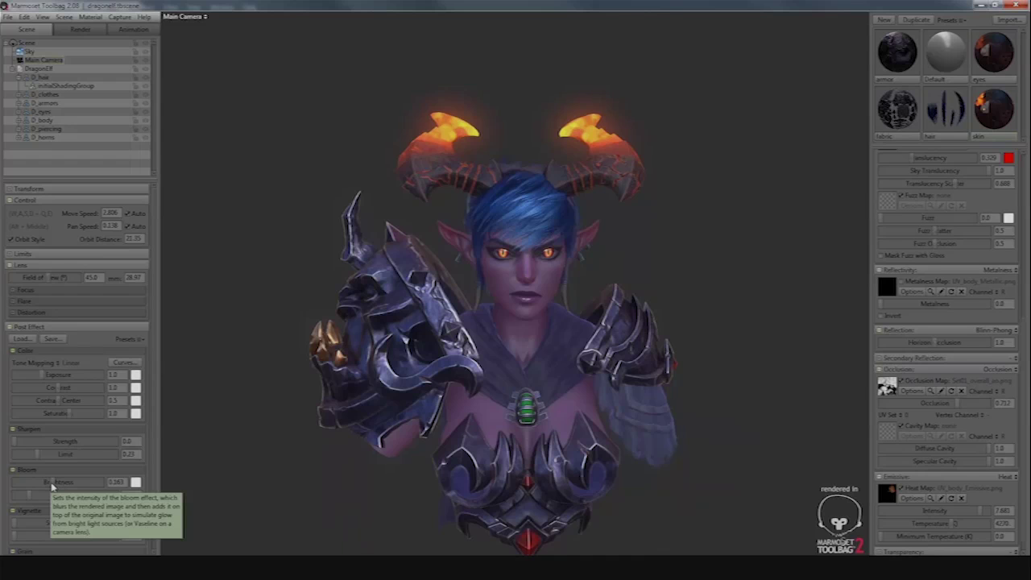
left_click_drag(56, 482, 45, 482)
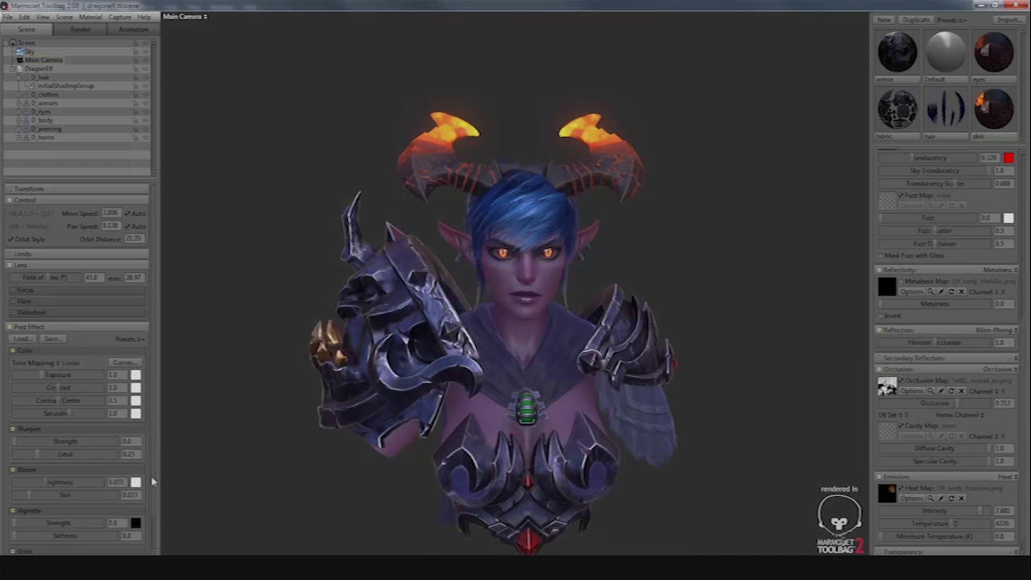
Add a new light to the scene and raise it above the dragon elf's head
left_click_drag(492, 260, 495, 250)
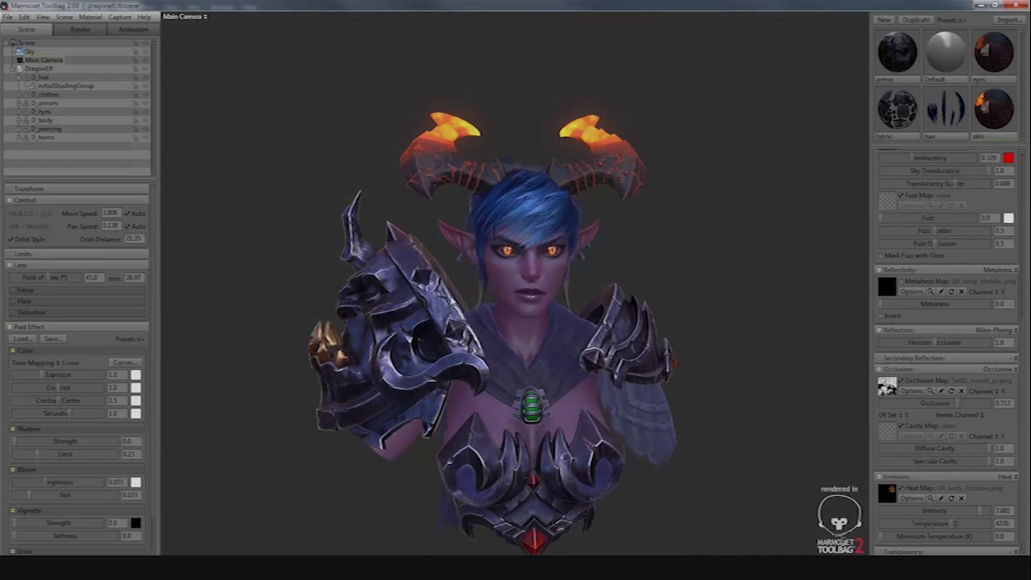
middle_click_drag(453, 302, 454, 295)
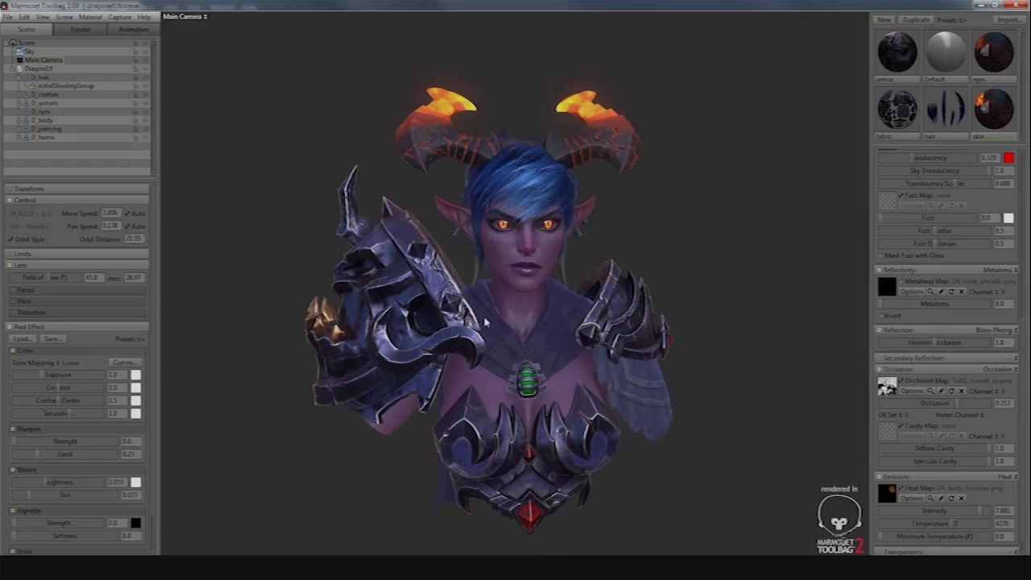
left_click_drag(482, 325, 461, 323)
left_click(33, 199)
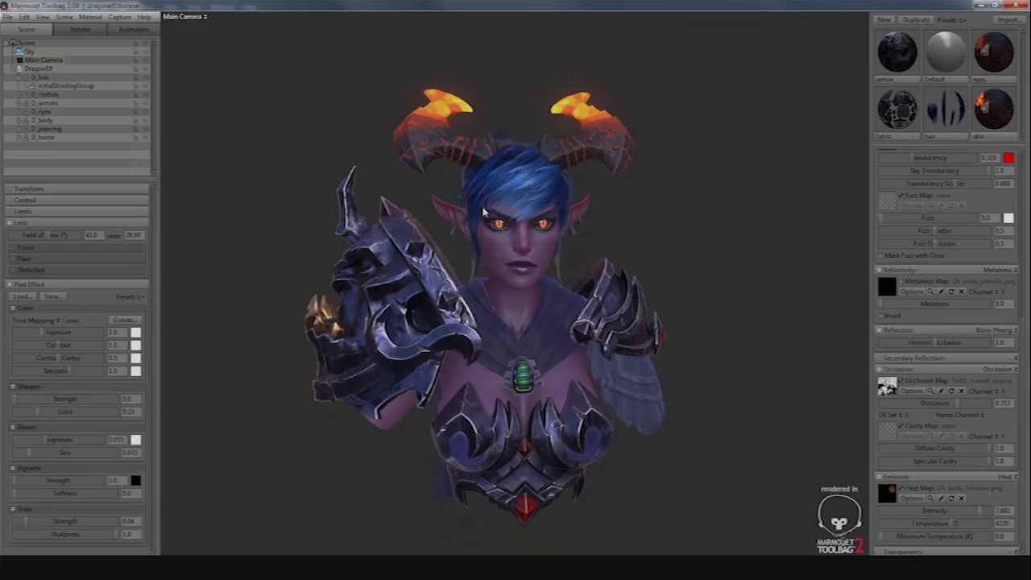
scroll(449, 173, "down", 3)
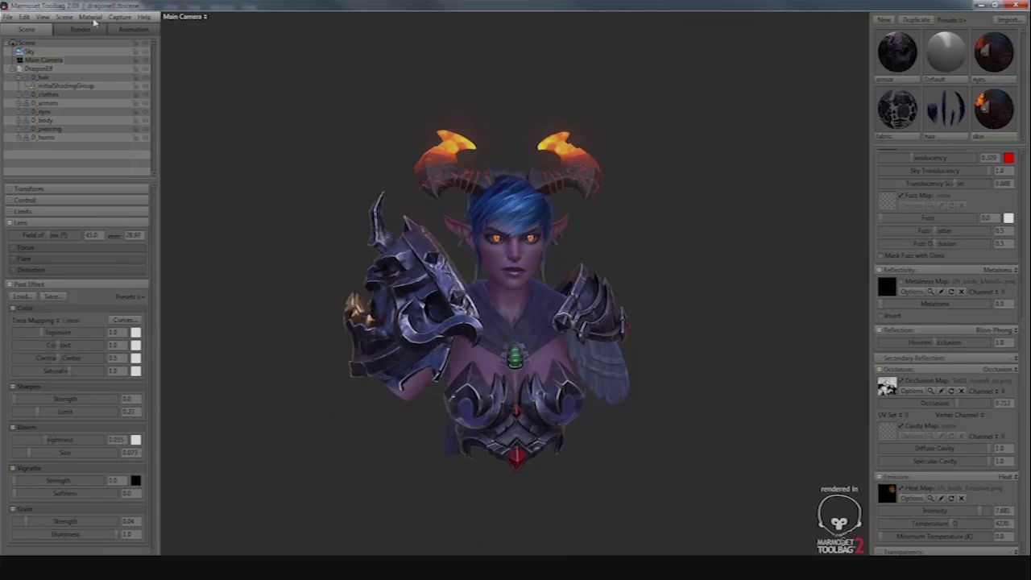
left_click(66, 18)
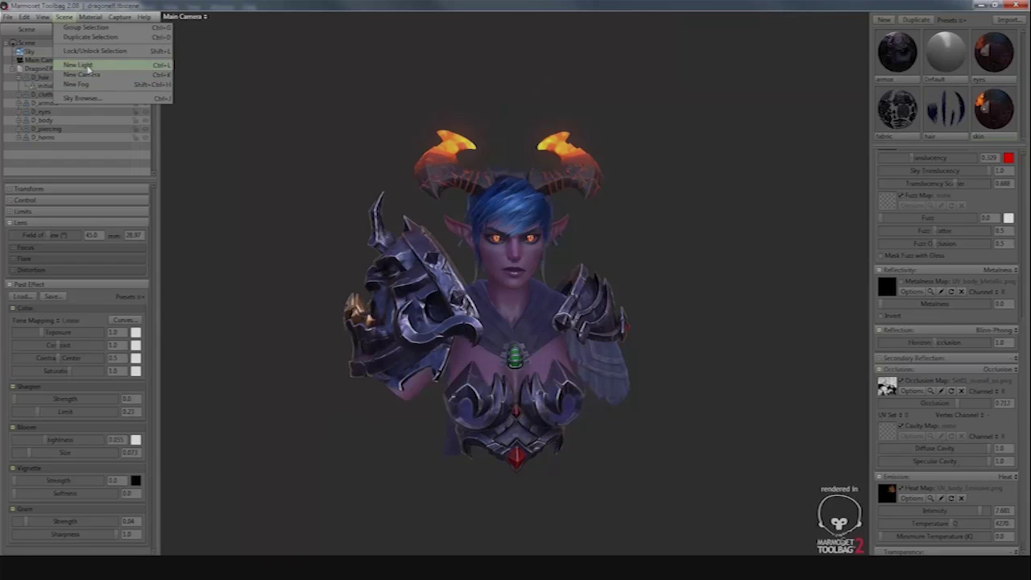
left_click(88, 68)
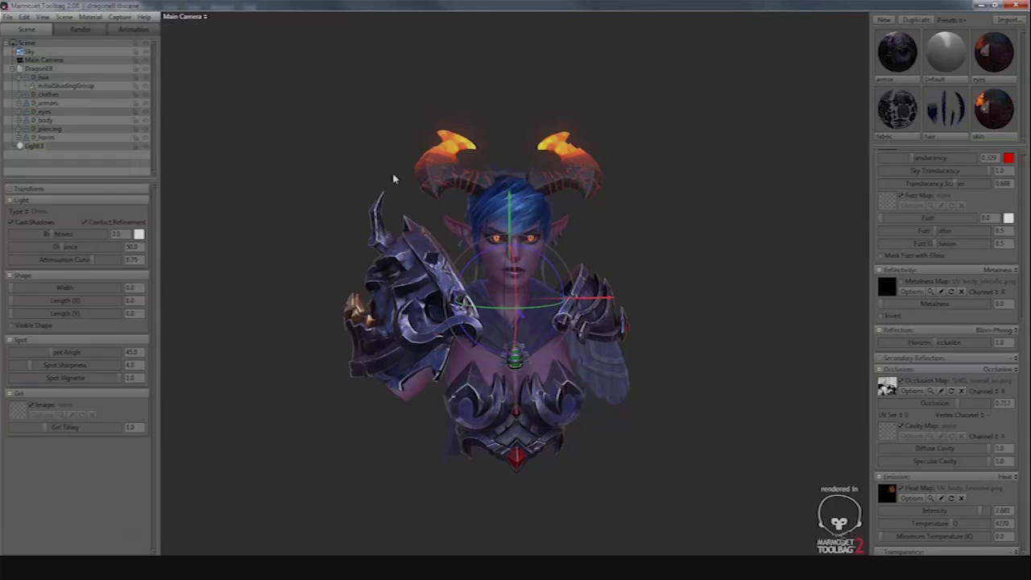
left_click_drag(506, 172, 520, 4)
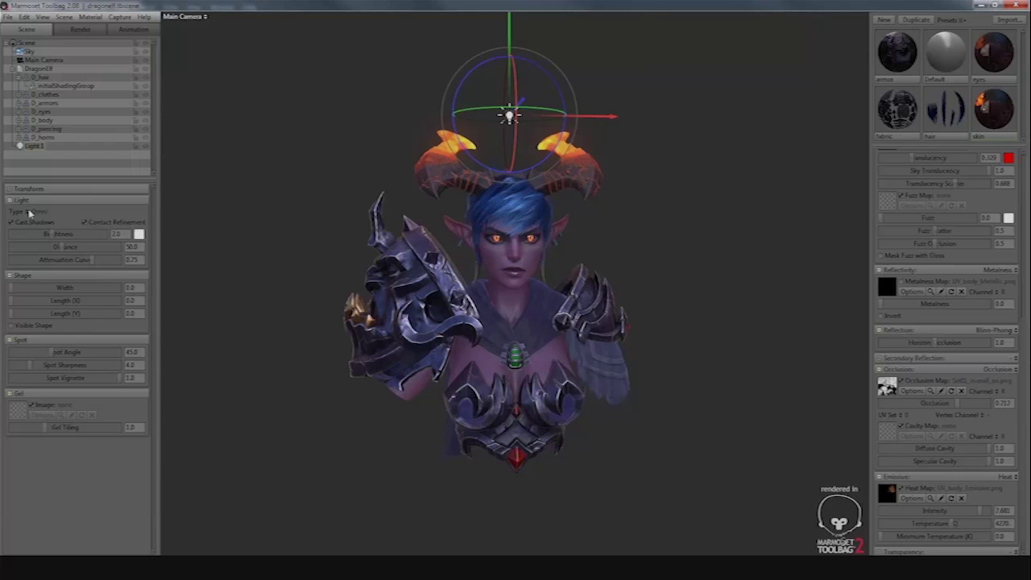
Adjust the light's sideways position above the horns and change its type to Directional
left_click_drag(417, 147, 562, 150)
left_click_drag(617, 113, 790, 172)
left_click_drag(518, 234, 453, 232)
left_click_drag(656, 104, 606, 110)
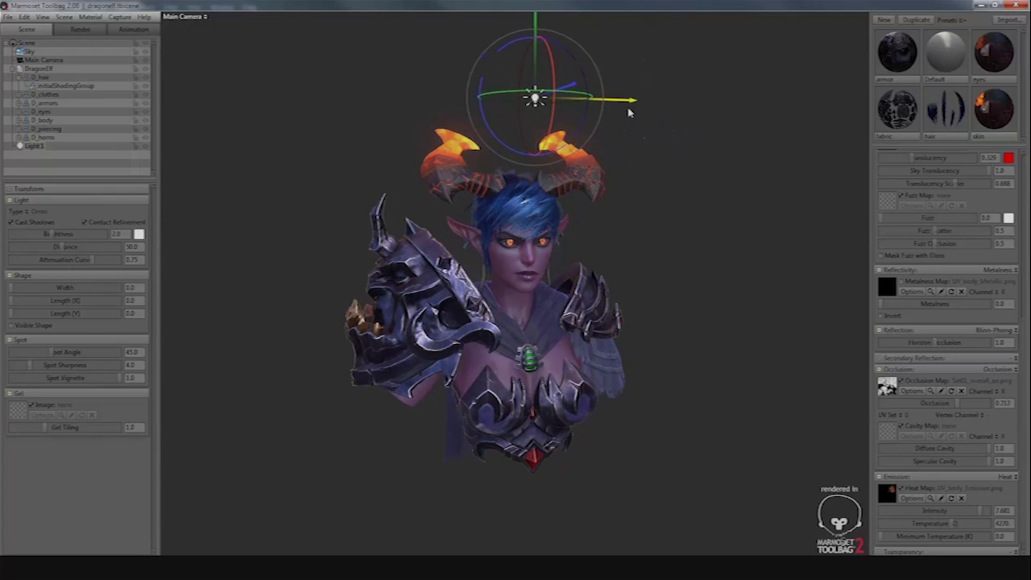
left_click(30, 211)
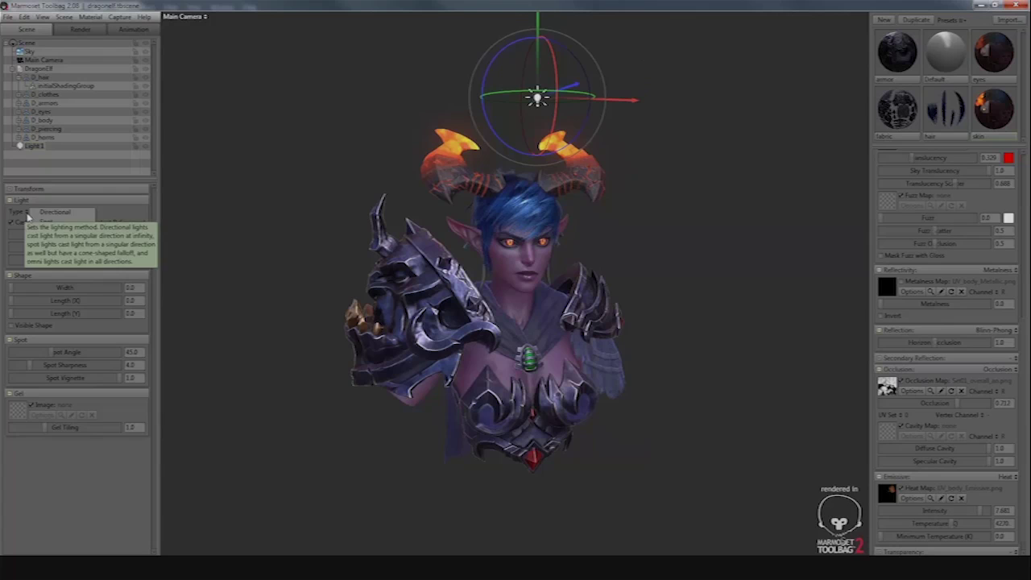
left_click(75, 214)
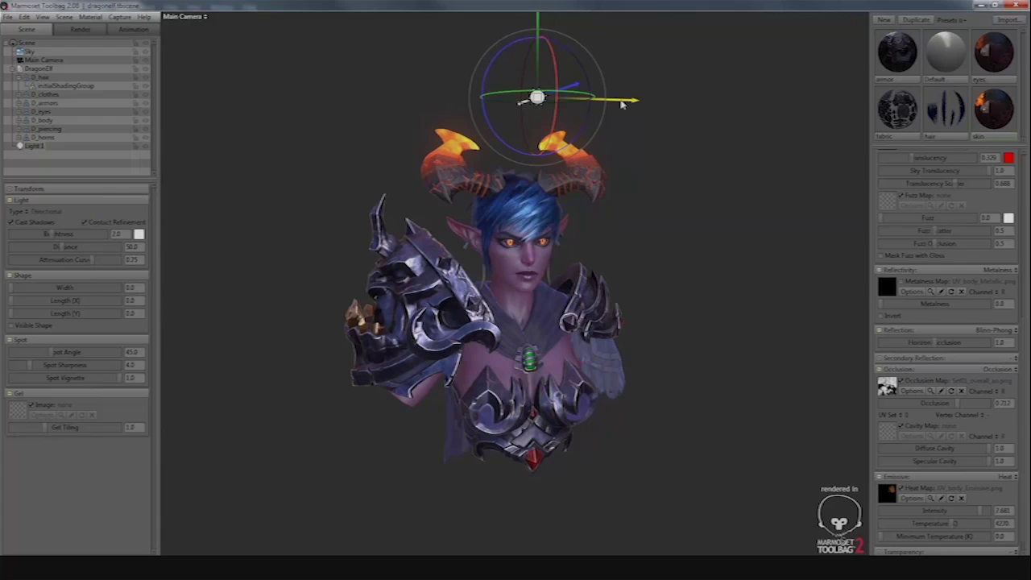
Aim the directional light down at the bust from above and raise its Brightness to about 13.35
left_click_drag(608, 95, 524, 153)
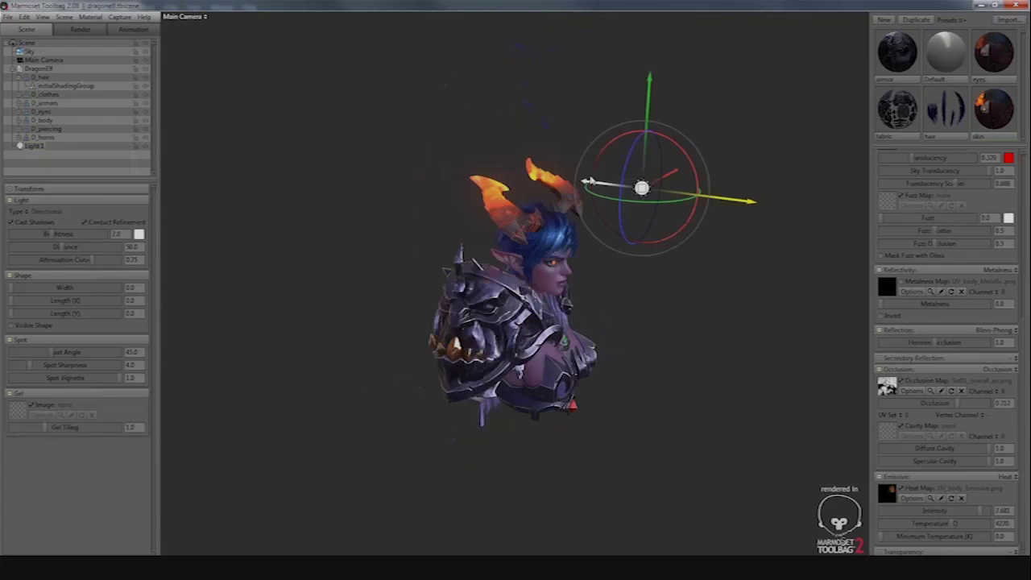
mouse_move(711, 184)
left_mouse_down()
mouse_move(718, 151)
mouse_move(649, 65)
mouse_move(593, 149)
mouse_move(598, 132)
left_mouse_up()
middle_click_drag(599, 131, 607, 157)
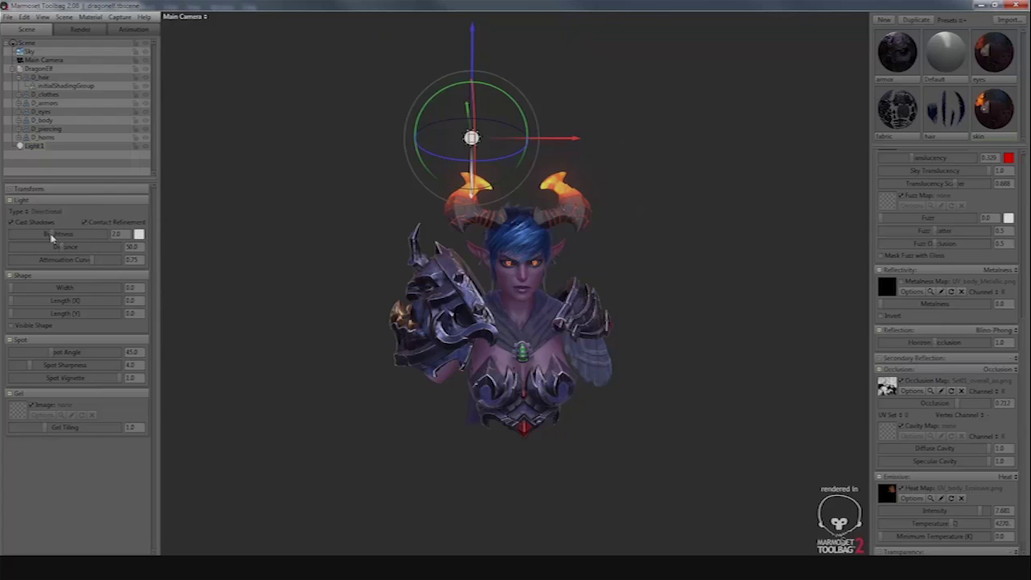
left_click_drag(50, 235, 71, 235)
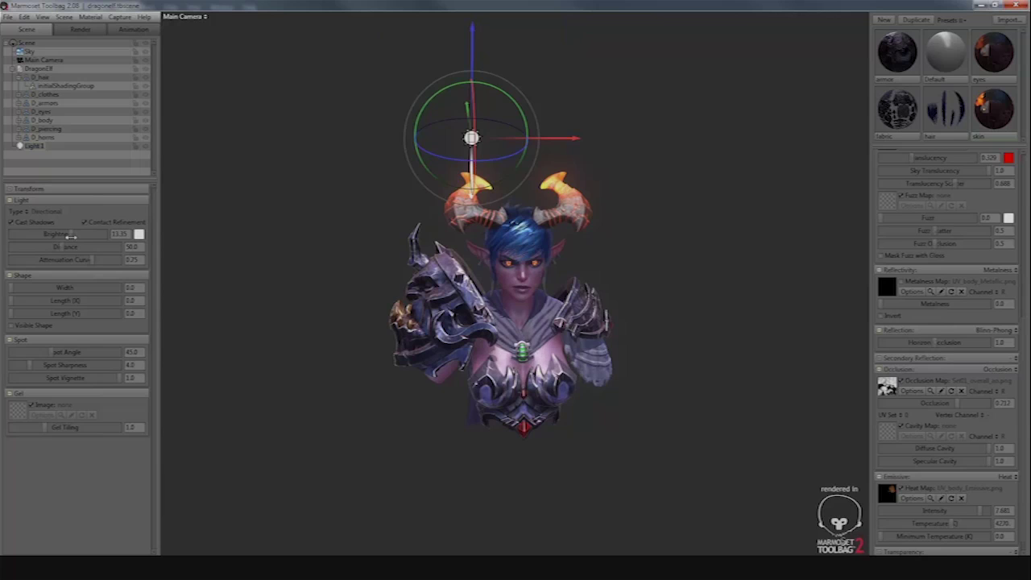
Fine-tune the directional light's position and angle so it falls on the face, shoulder armor and chest from above
left_click_drag(502, 173, 486, 131)
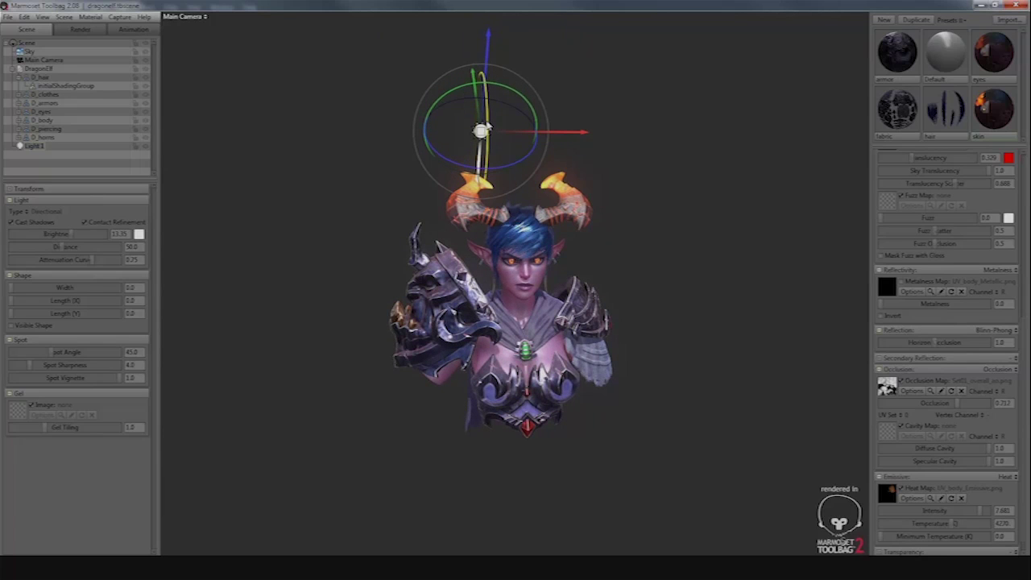
scroll(564, 187, "up", 2)
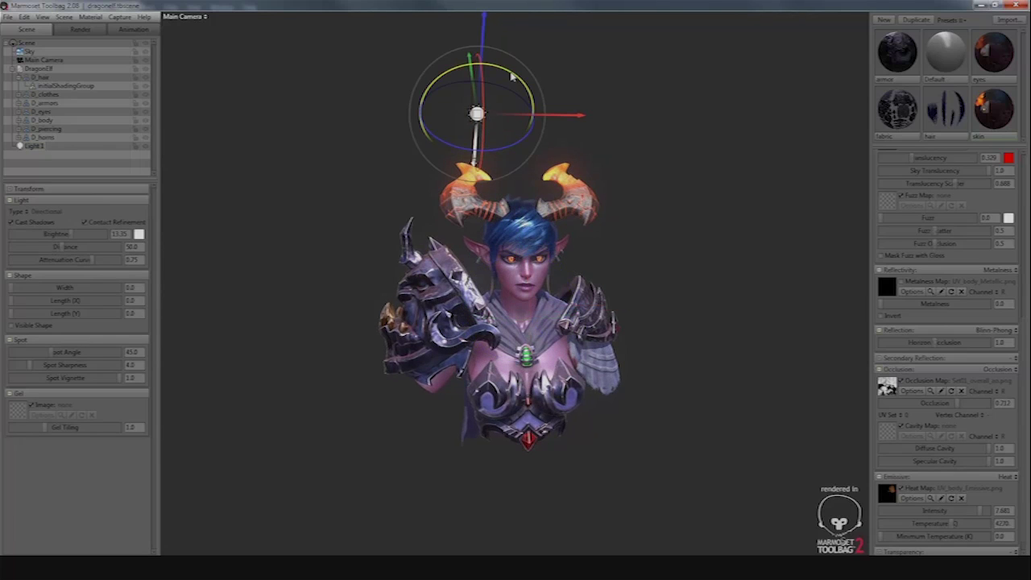
scroll(472, 76, "up", 3)
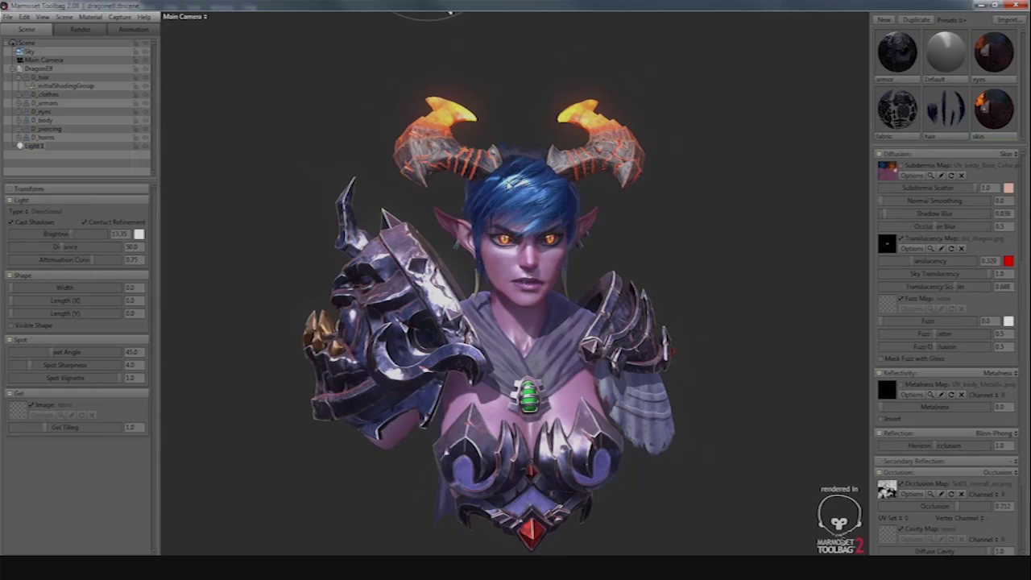
scroll(493, 171, "down", 3)
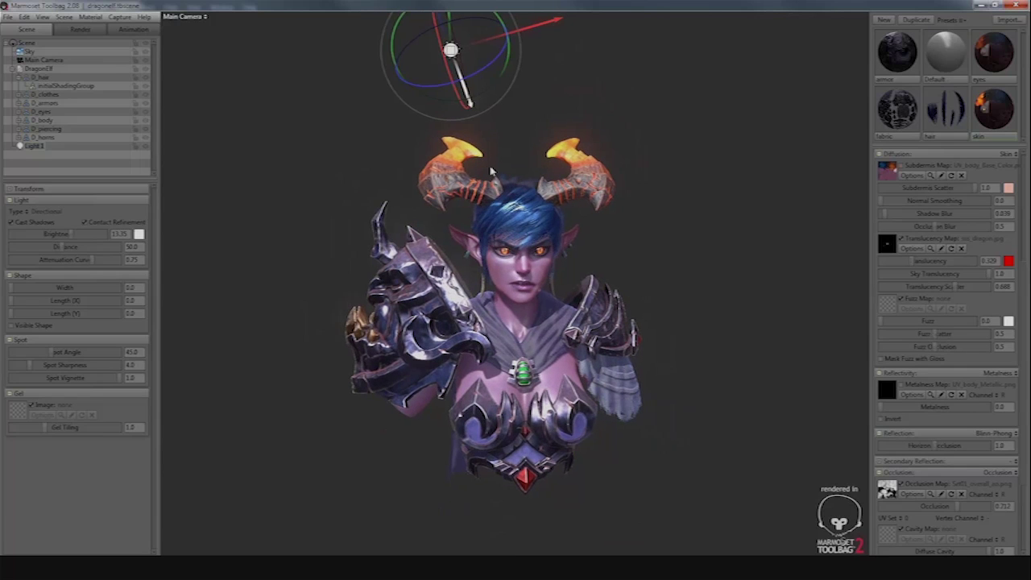
scroll(491, 171, "up", 3)
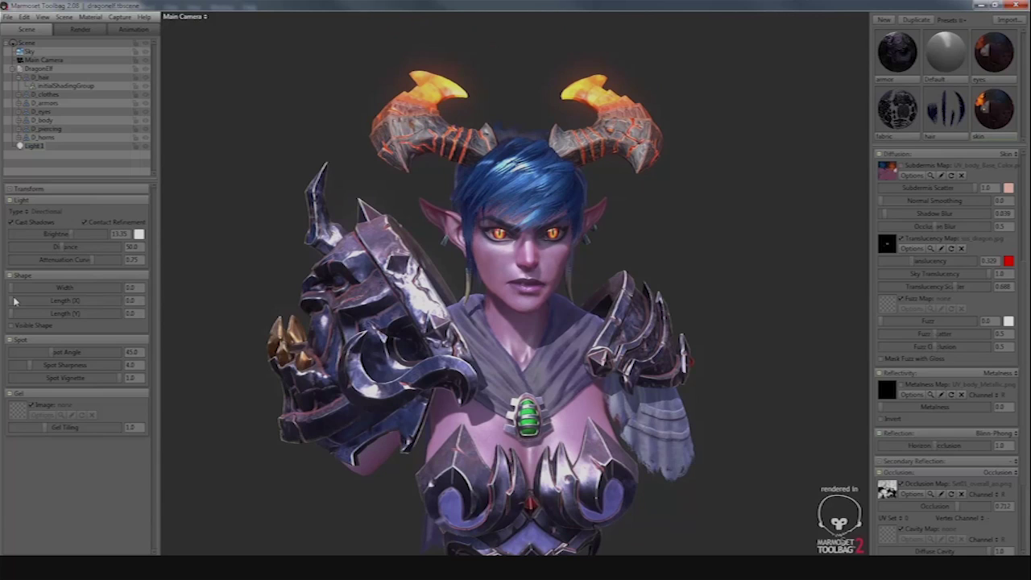
Widen the directional light's Shape, settling on a Width of 2.83, and check the shading across the bust
left_click_drag(24, 288, 32, 289)
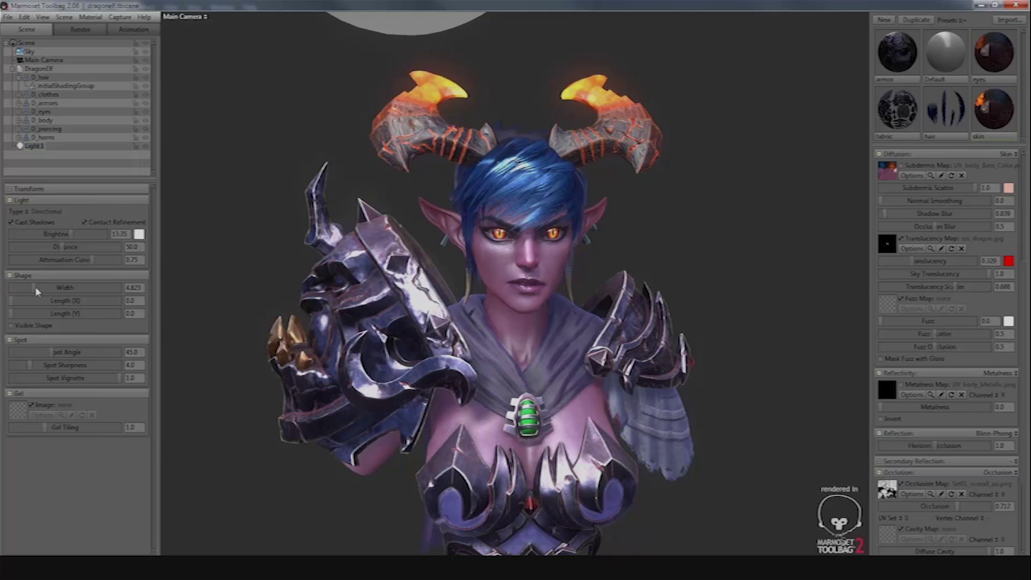
left_click_drag(36, 291, 27, 288)
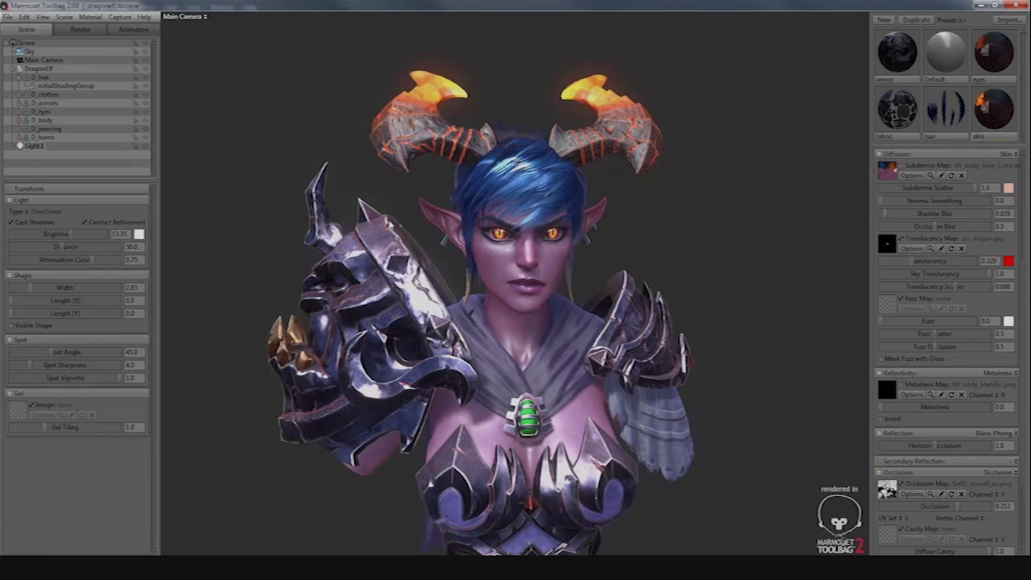
middle_click_drag(516, 314, 520, 287)
left_click_drag(515, 314, 504, 314)
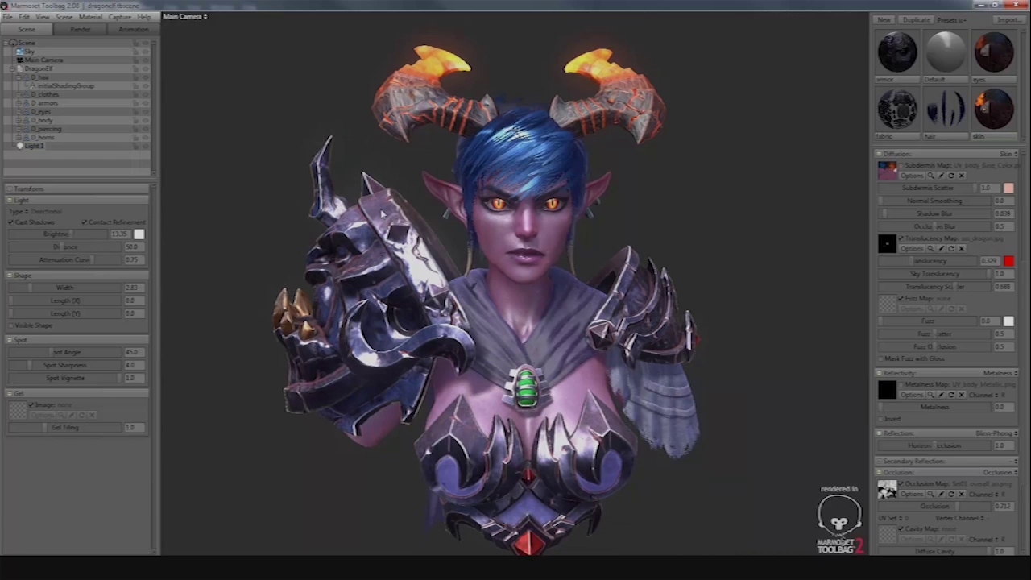
middle_click_drag(515, 314, 516, 305)
left_click_drag(515, 314, 516, 320)
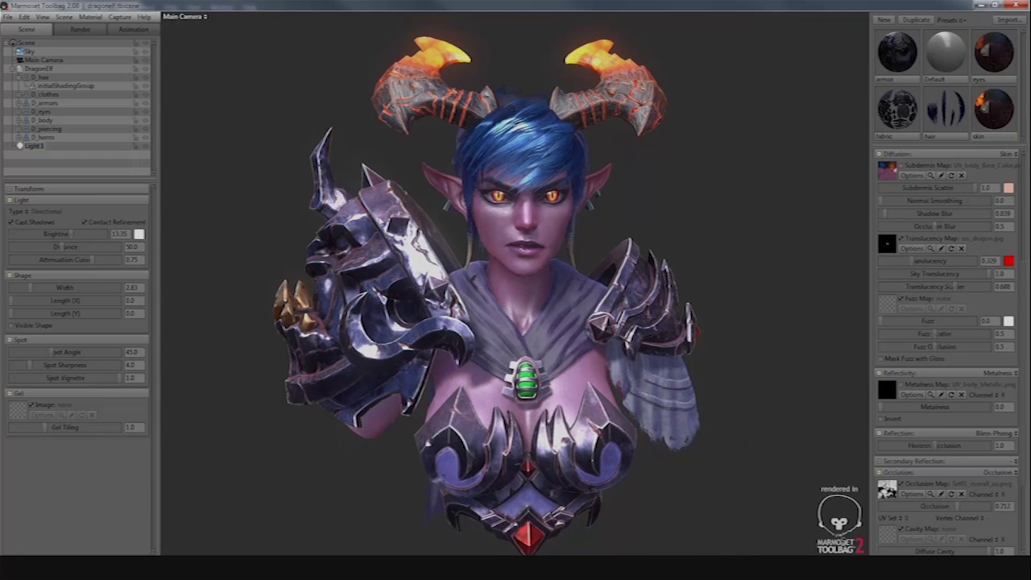
middle_click_drag(556, 333, 552, 324)
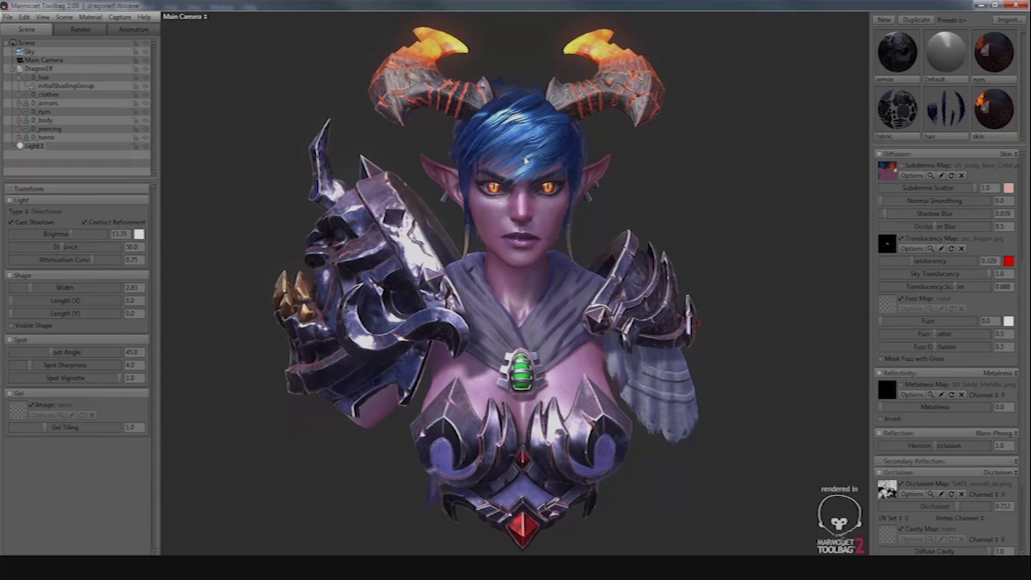
left_click_drag(520, 190, 593, 161)
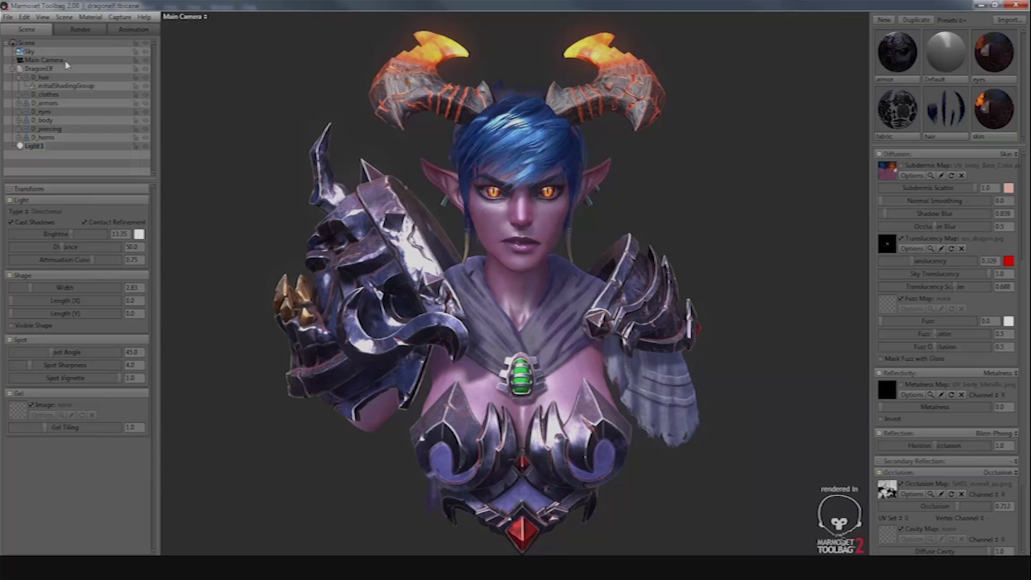
Review the viewport Resolution options in the render settings and examine the lit bust from several angles and distances
left_click(78, 30)
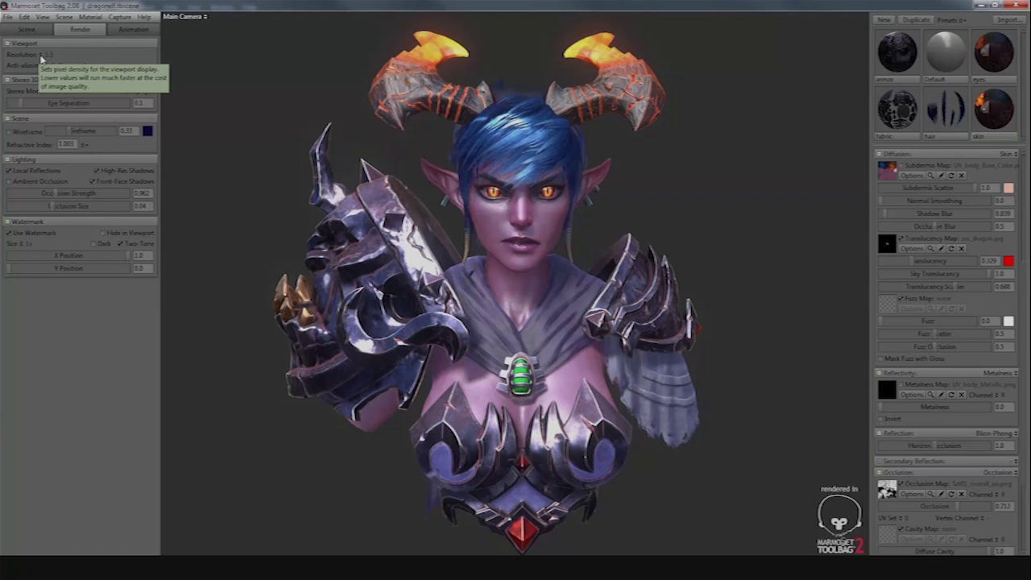
left_click(43, 56)
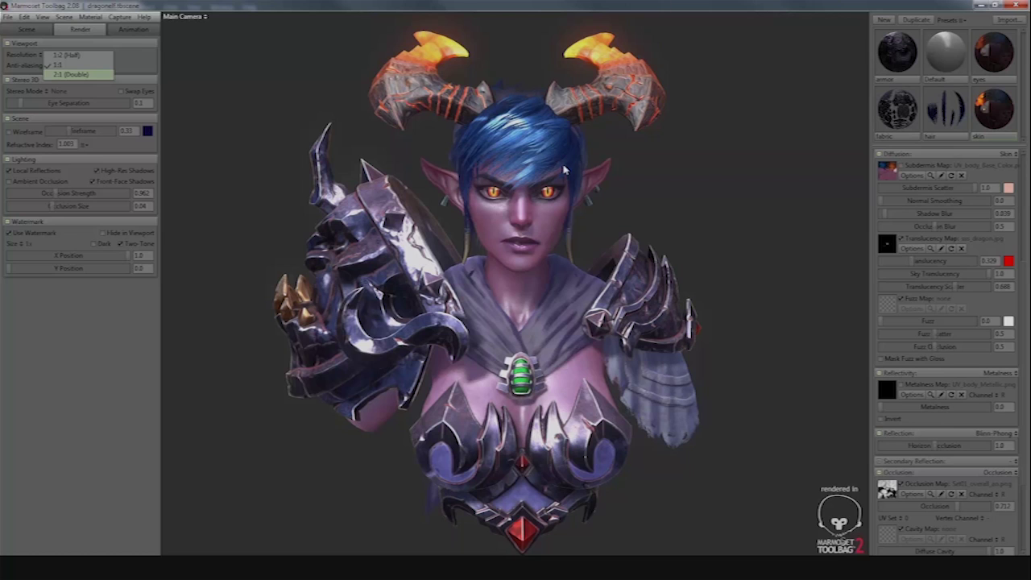
left_click_drag(563, 170, 615, 215)
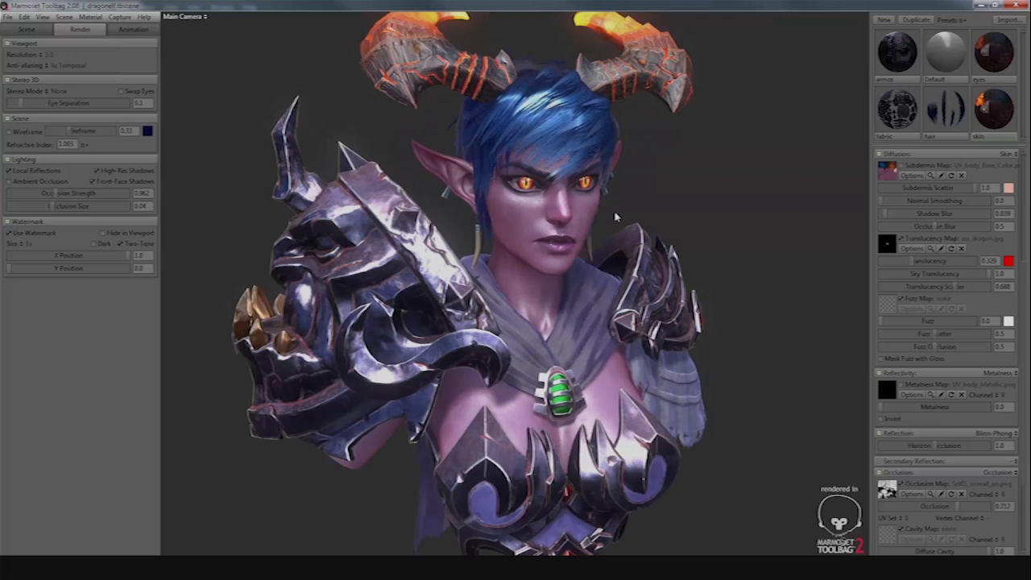
left_click_drag(674, 199, 701, 201)
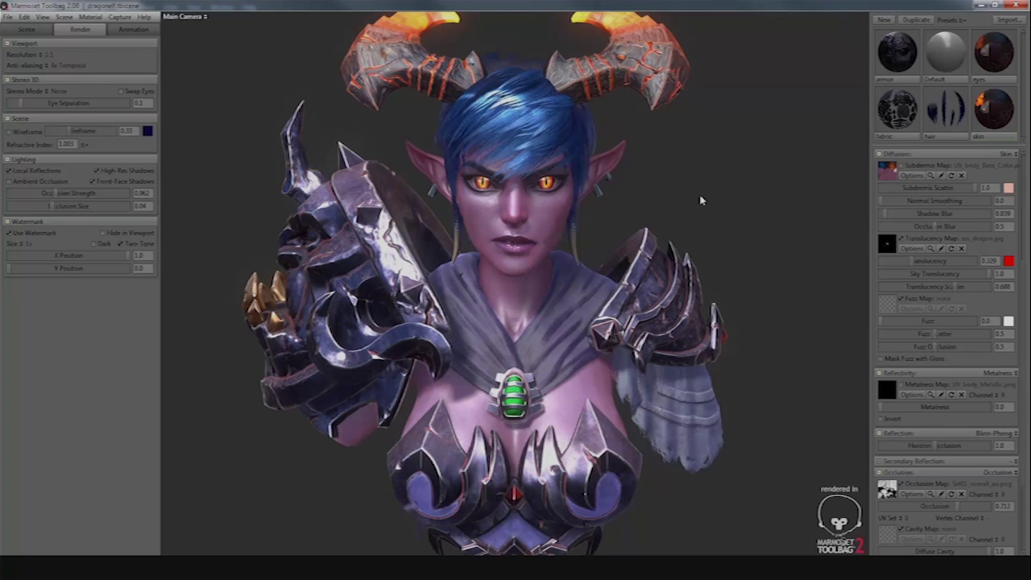
scroll(700, 195, "down", 3)
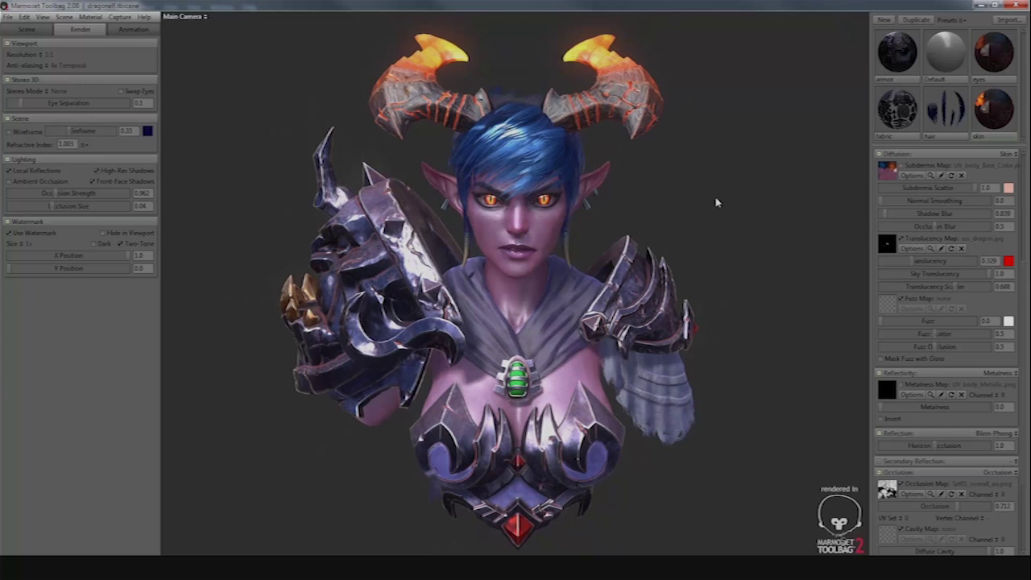
left_click_drag(717, 203, 724, 203)
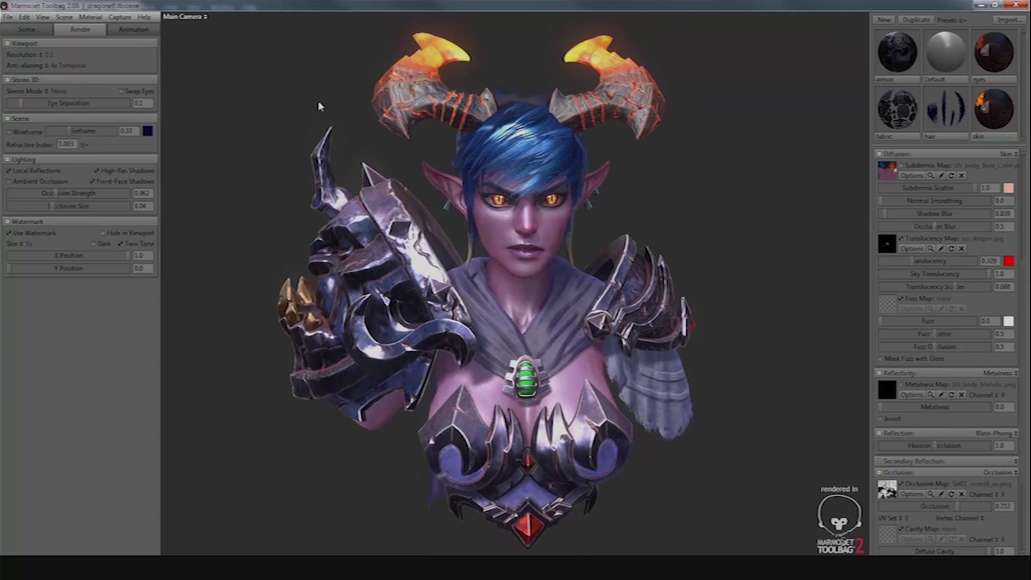
left_click_drag(531, 202, 542, 202)
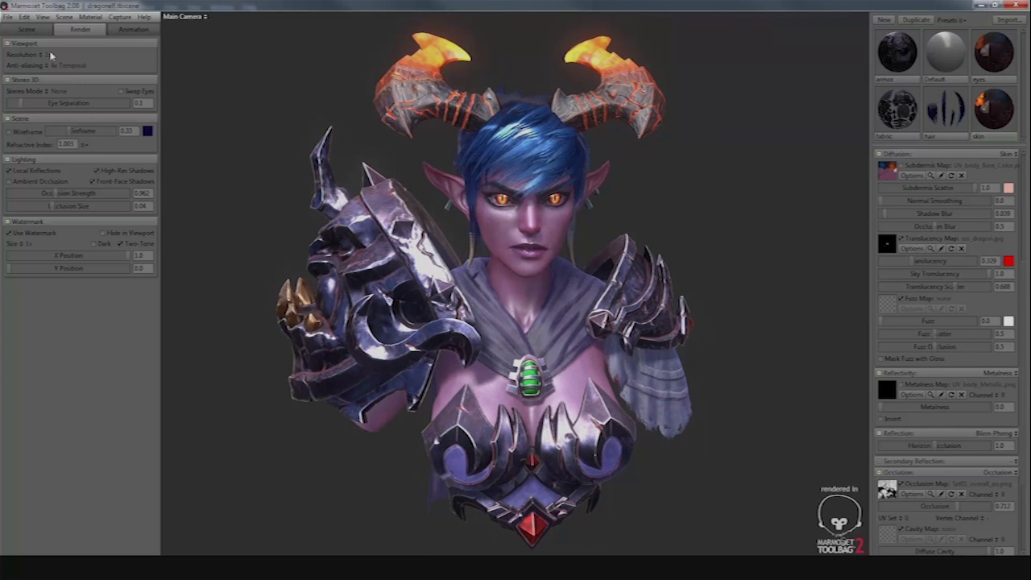
Set the Sky light's Brightness to 0.4
left_click(24, 16)
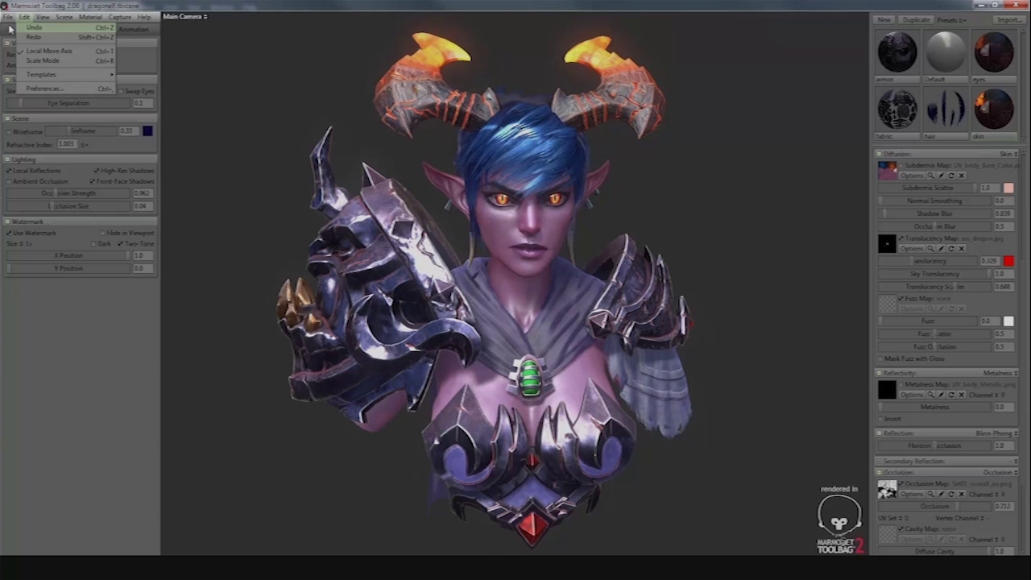
left_click(12, 29)
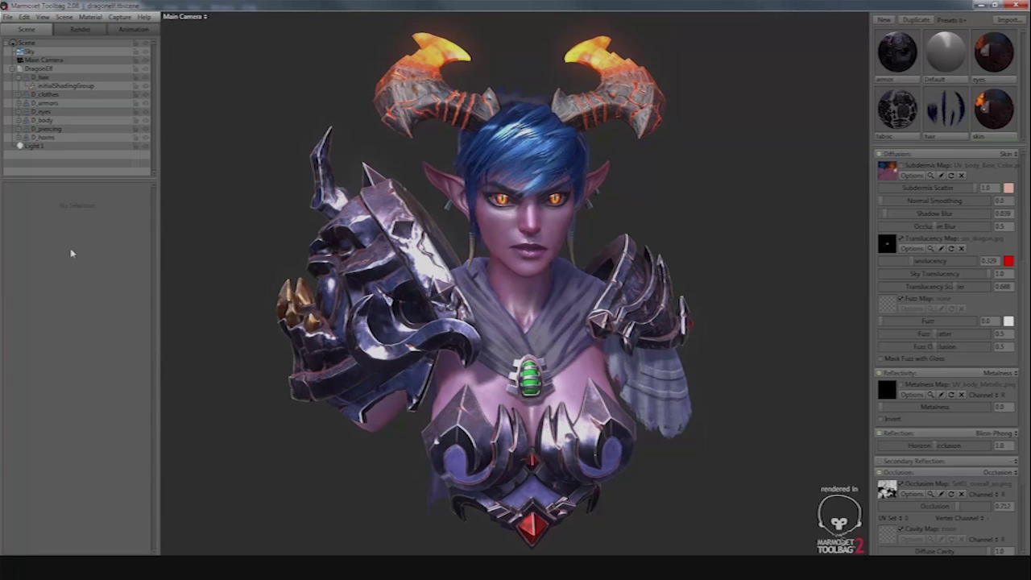
left_click(28, 51)
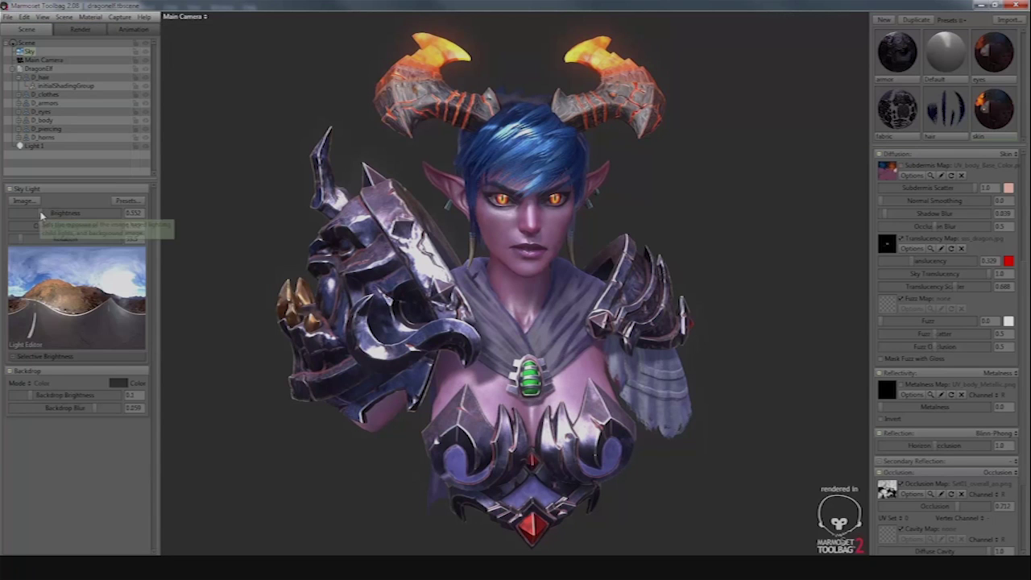
left_click_drag(41, 212, 39, 213)
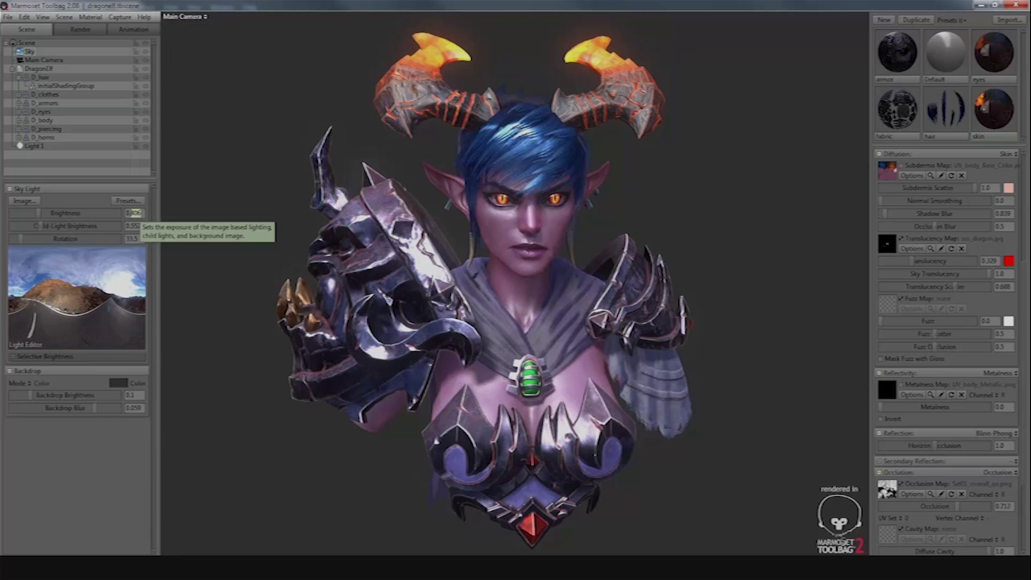
type("0.4")
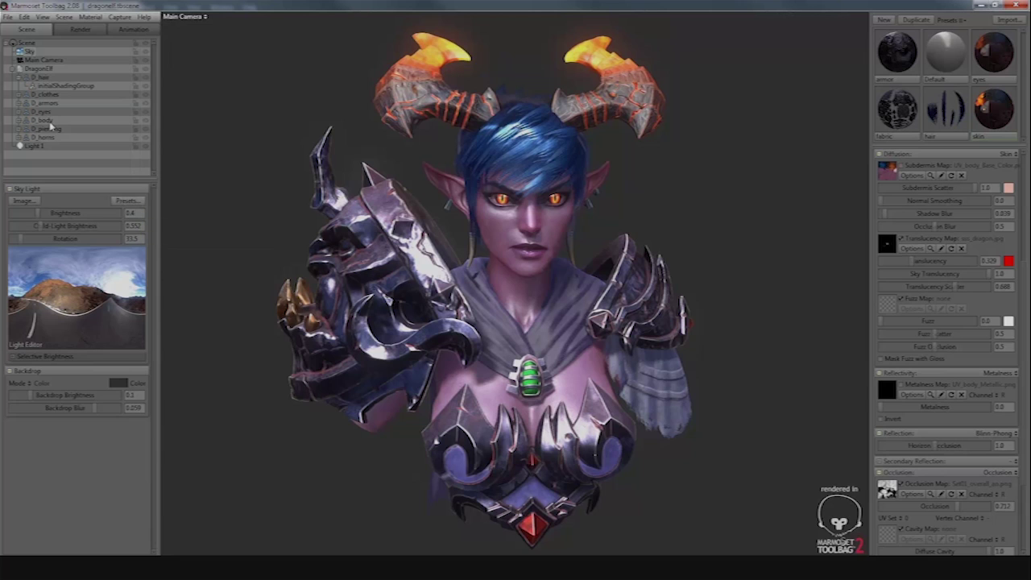
Lower the Brightness of Light 1 to 10, and reduce it further to 8
left_click(35, 147)
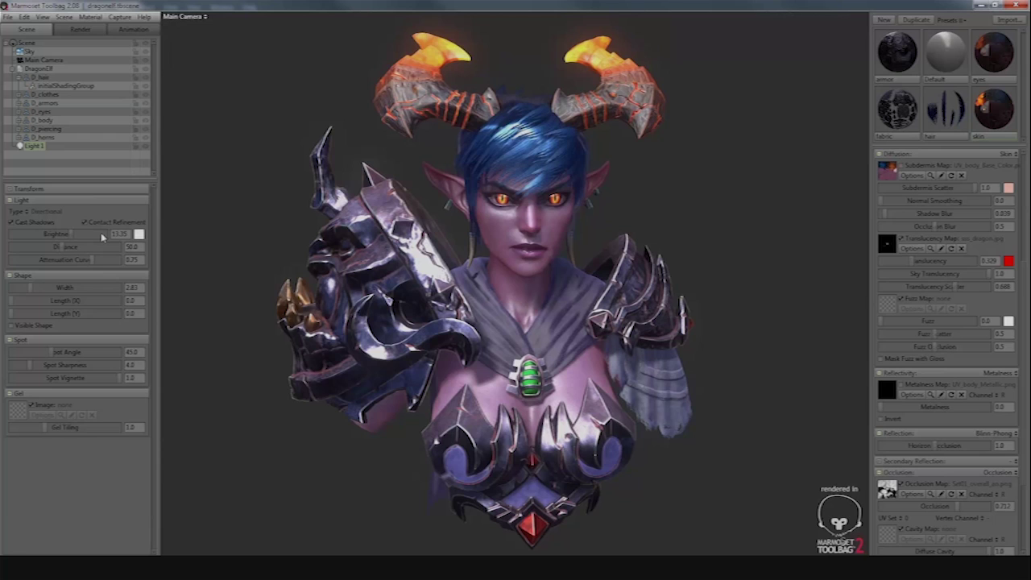
left_click(103, 237)
type("10")
key("Return")
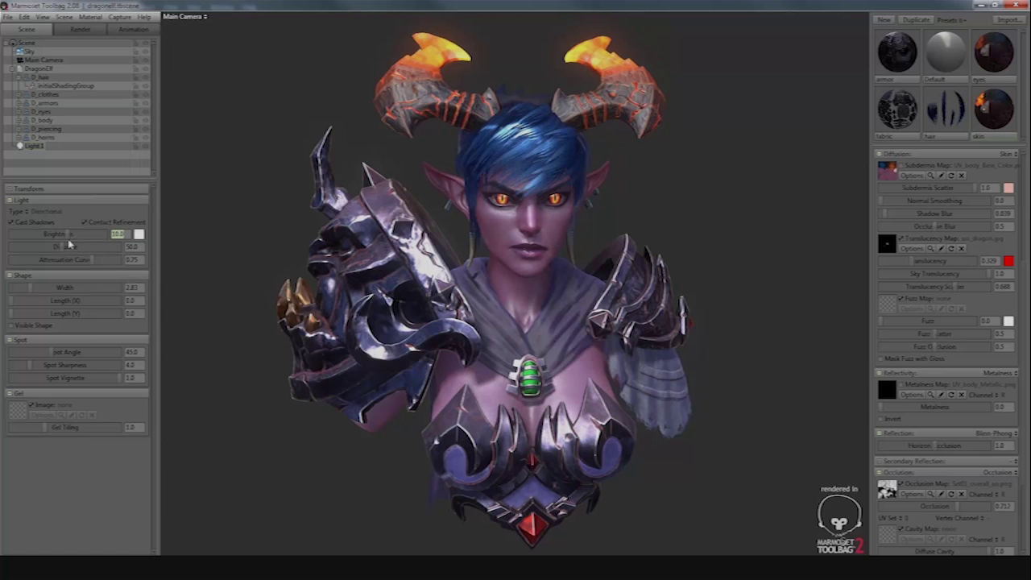
type("8")
key("Return")
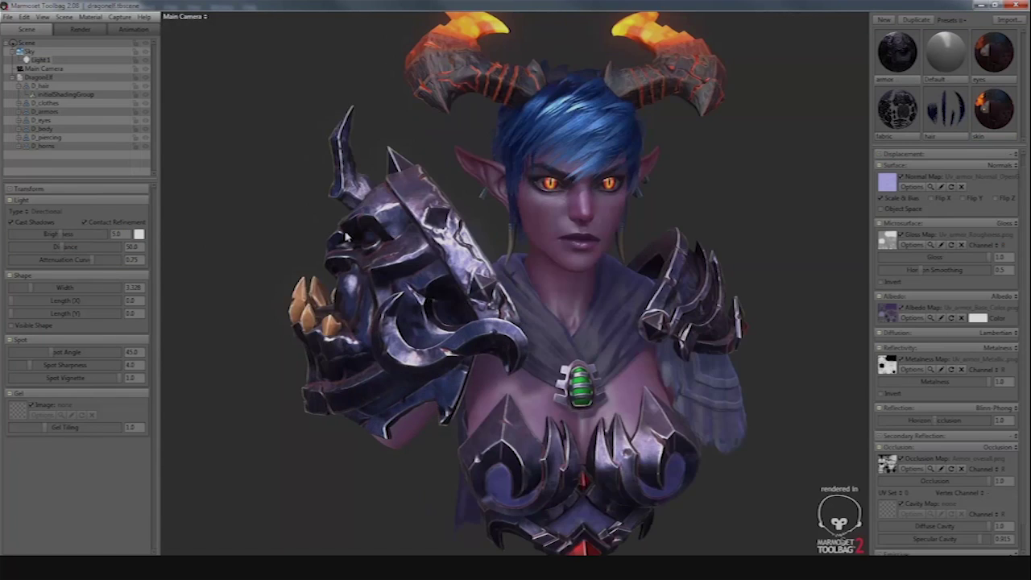
Give the armor material Heat emission and load the Uv_armor_Emissive texture as its Heat Map
left_click_drag(419, 298, 564, 273)
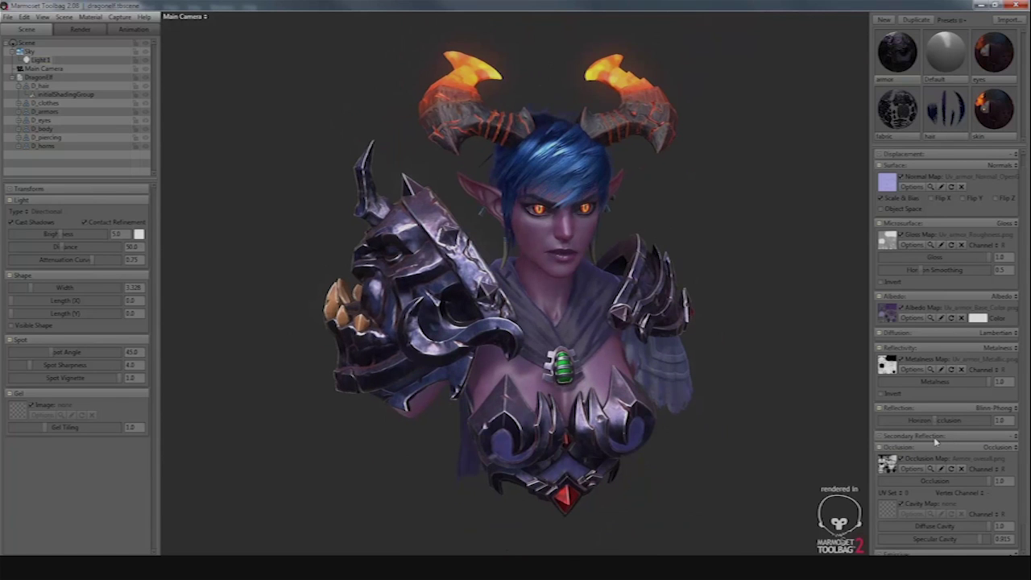
scroll(929, 436, "down", 1)
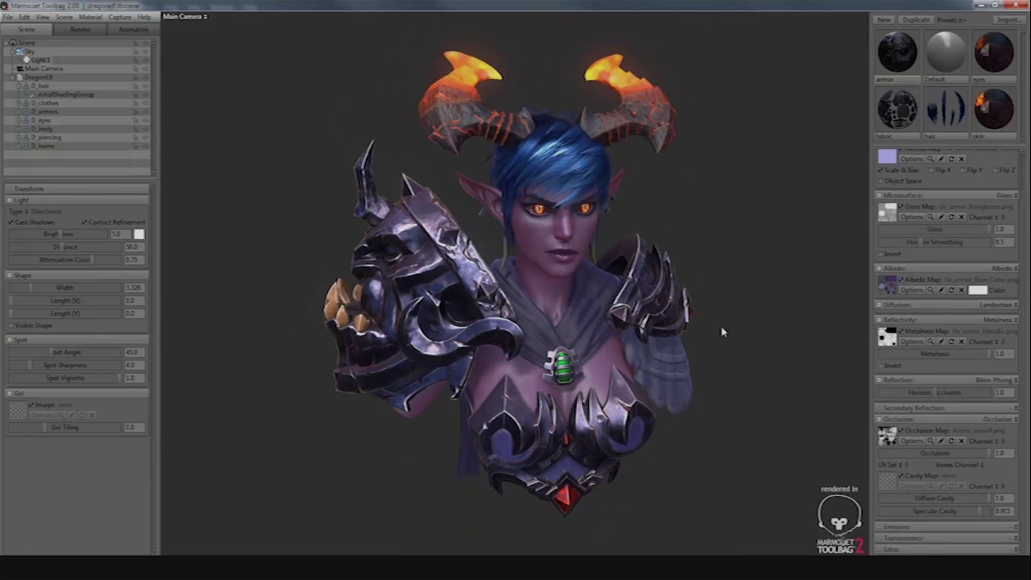
left_click_drag(729, 328, 713, 332)
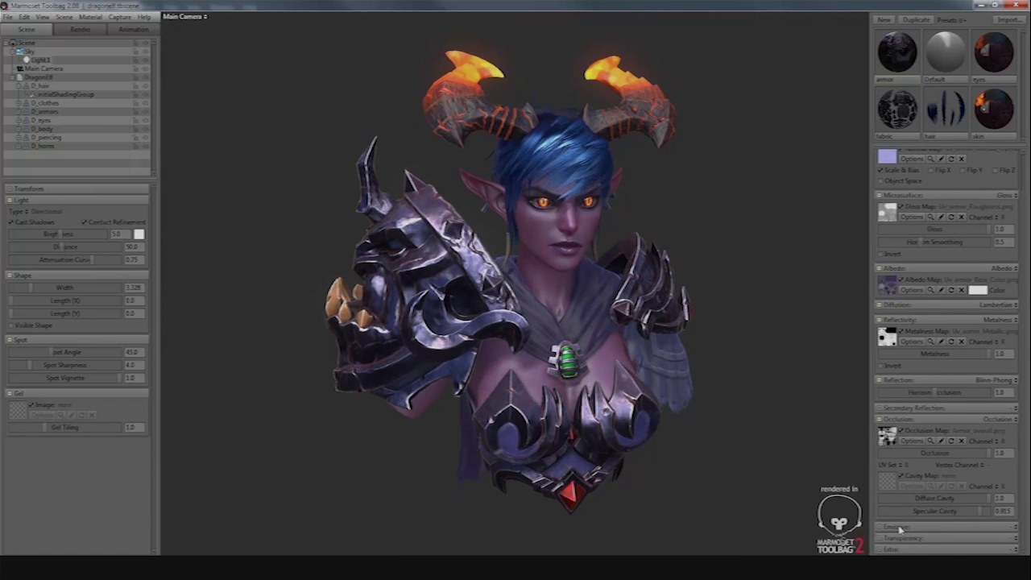
scroll(934, 533, "down", 1)
left_click(978, 522)
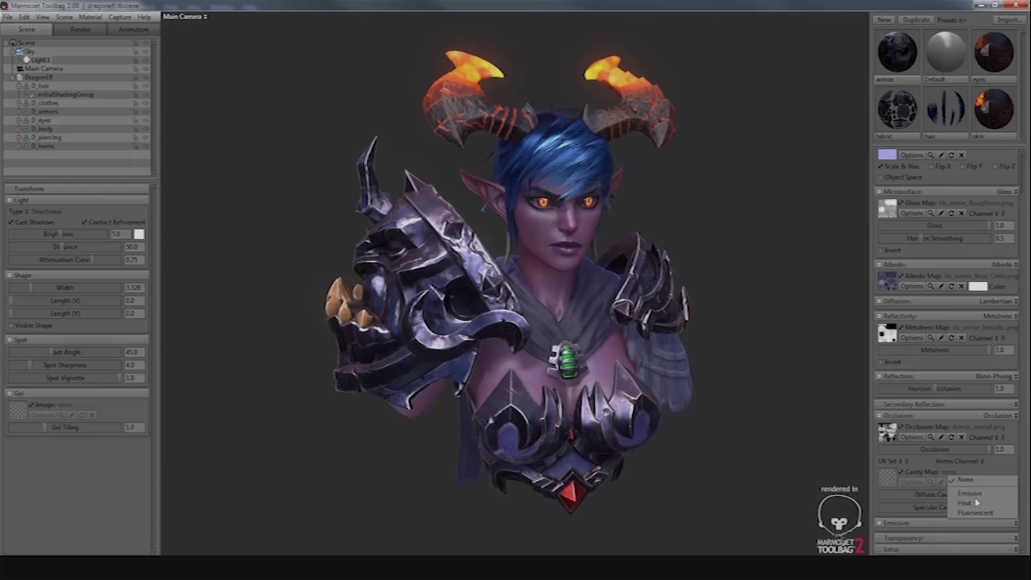
left_click(965, 503)
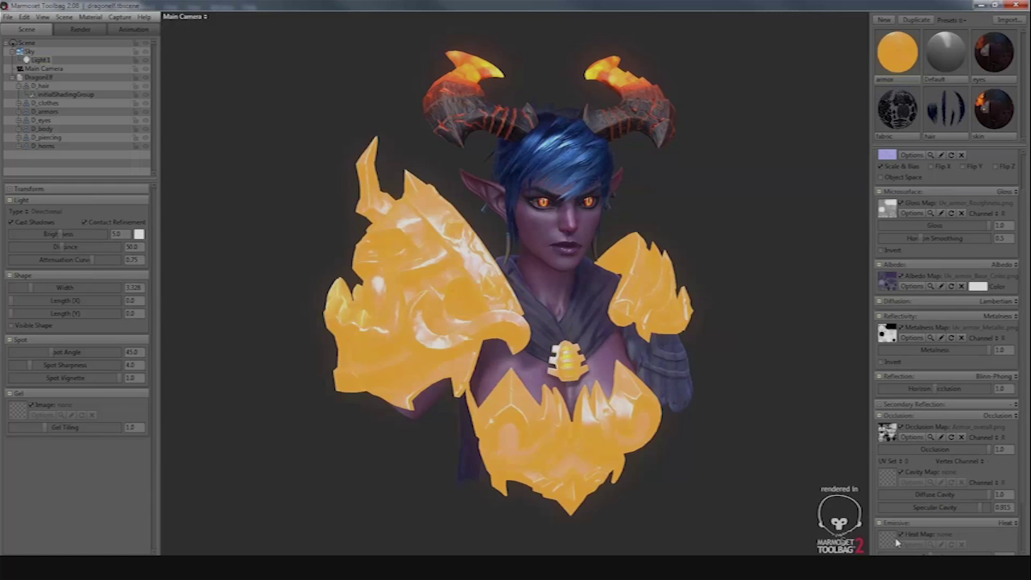
left_click(893, 541)
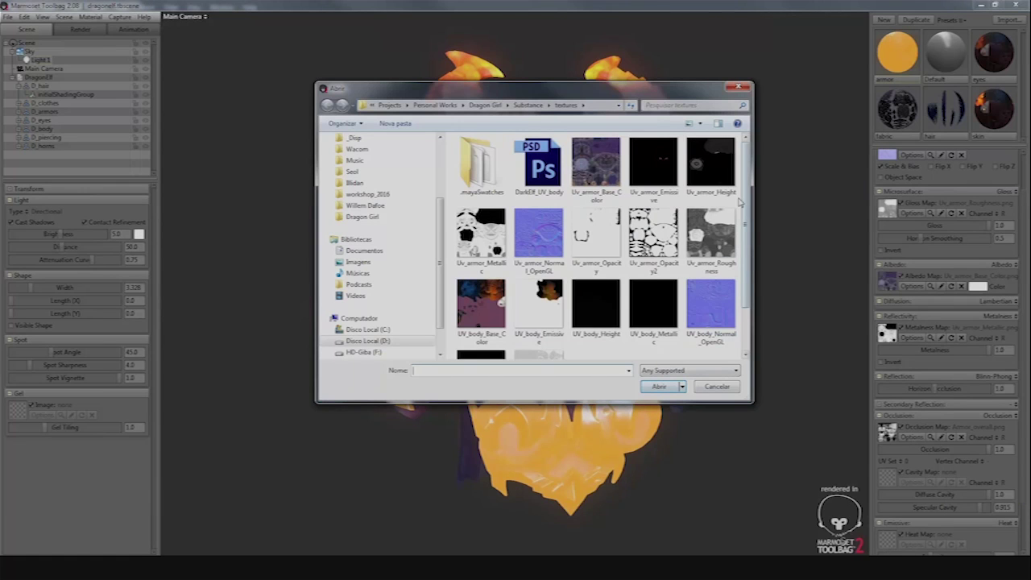
double_click(653, 165)
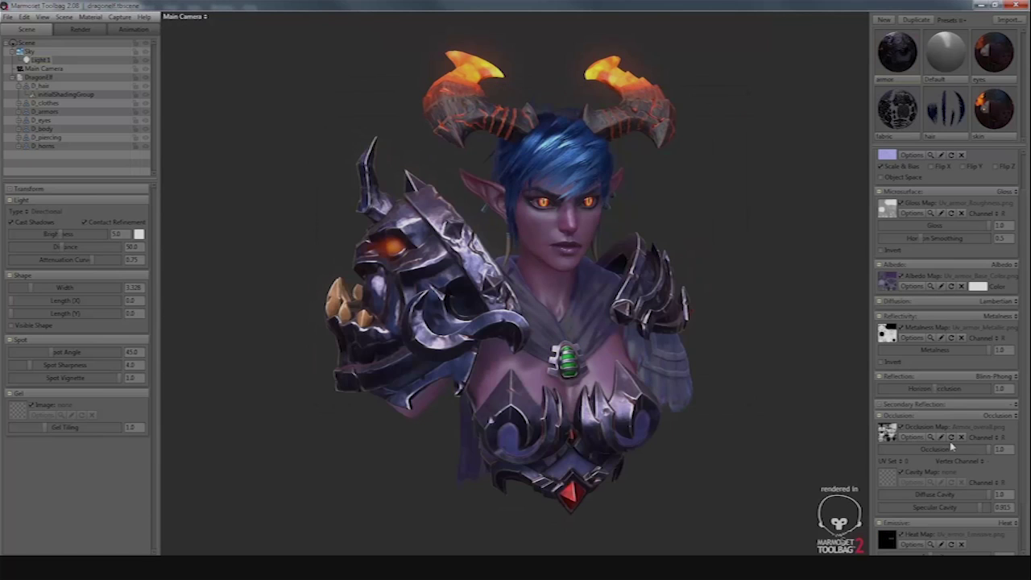
Raise the armor's Heat Intensity to about 2.426 and slightly increase its Temperature, checking the shoulder skull's glowing eyes from several angles
scroll(934, 501, "down", 3)
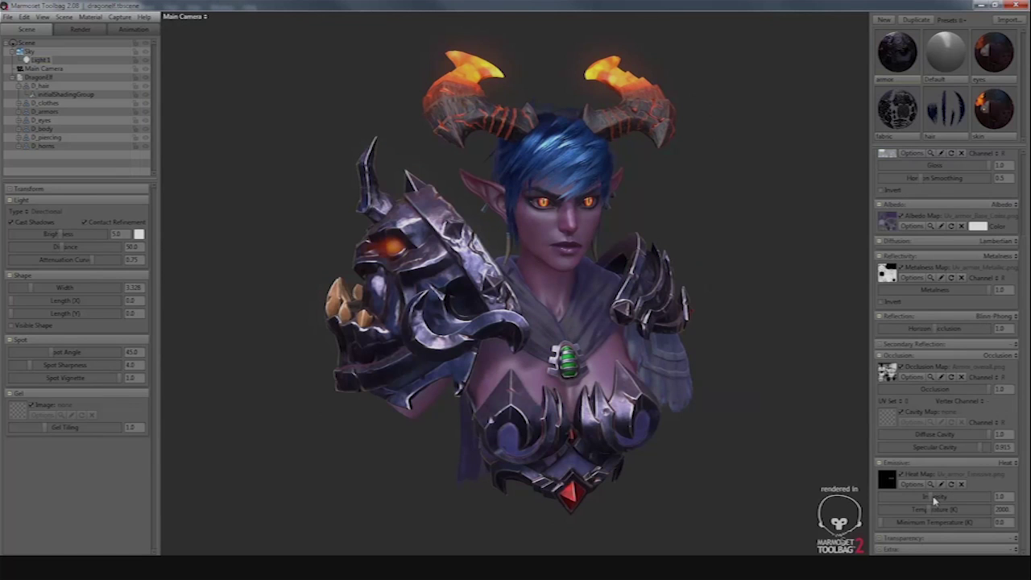
mouse_move(935, 500)
left_mouse_down()
mouse_move(957, 497)
mouse_move(946, 509)
mouse_move(929, 509)
mouse_move(951, 497)
left_mouse_up()
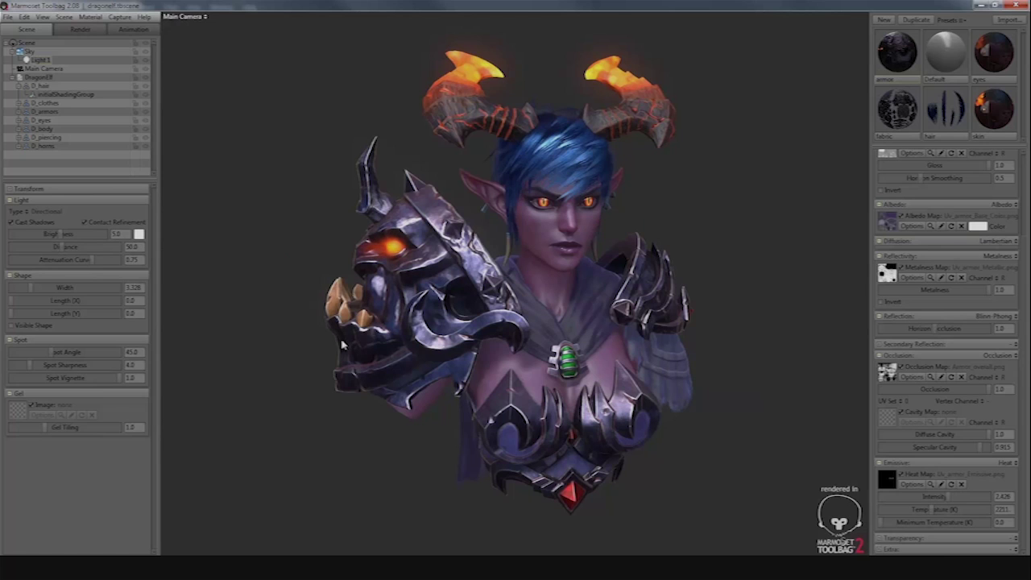
left_click_drag(382, 359, 550, 287)
scroll(577, 330, "up", 2)
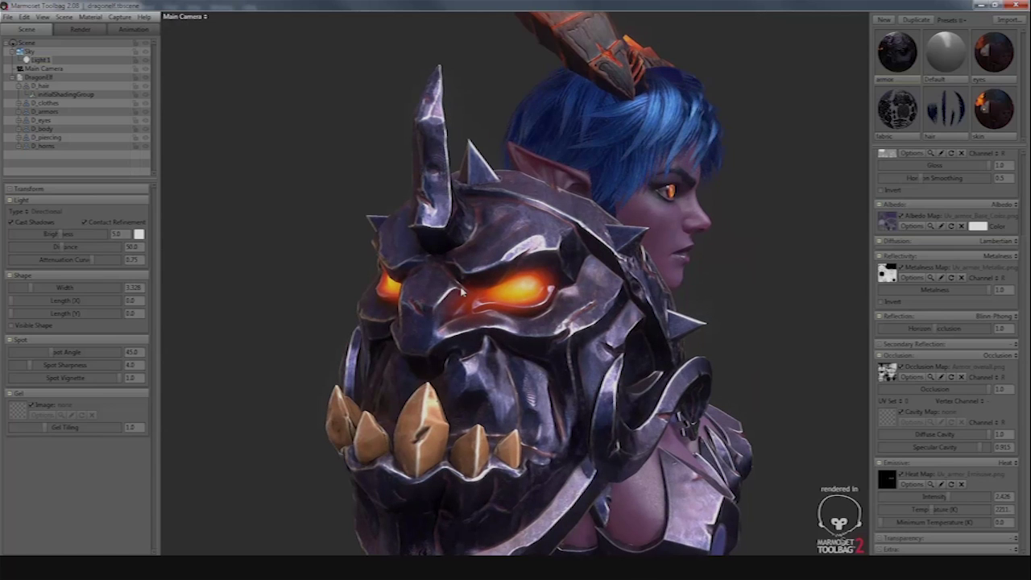
left_click_drag(464, 283, 682, 330)
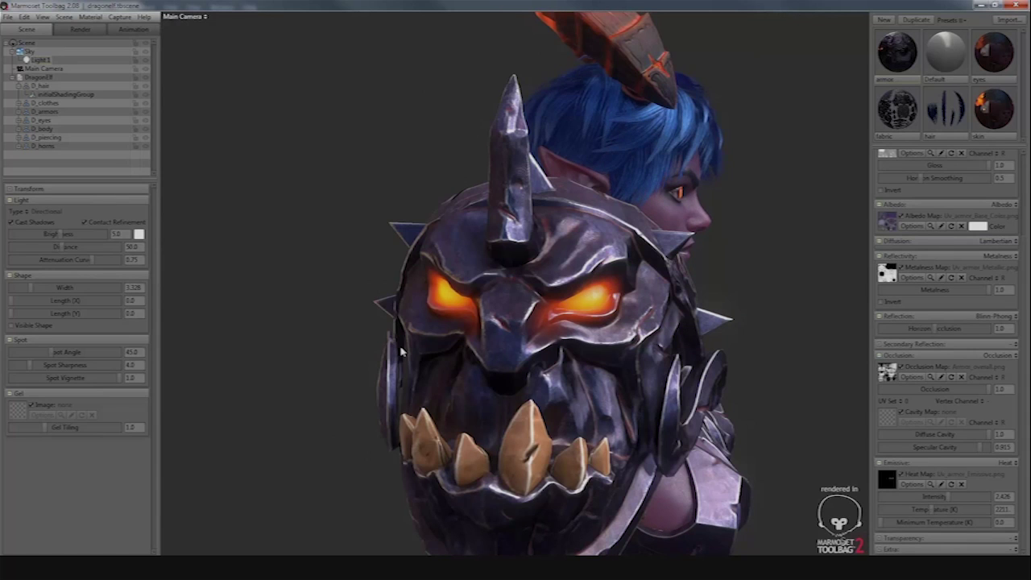
left_click_drag(400, 351, 378, 352)
left_click_drag(401, 259, 398, 312)
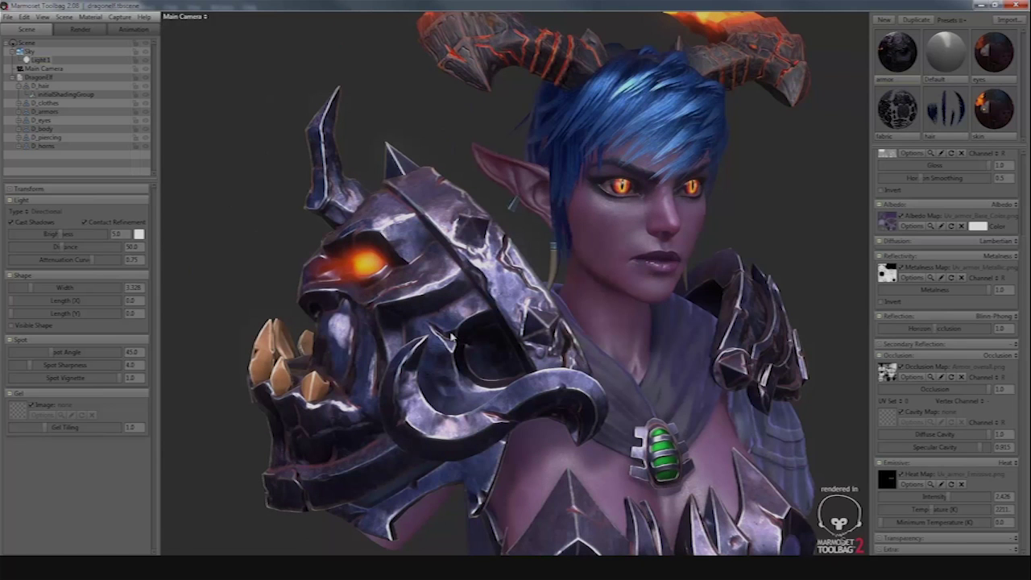
left_click_drag(451, 338, 384, 289)
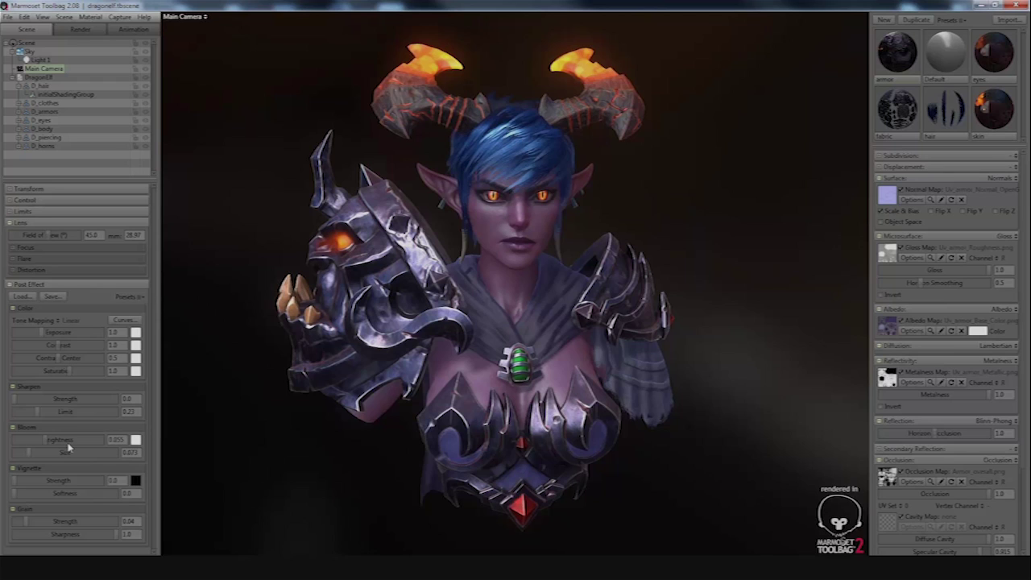
Review the Post Effect presets available for the main camera without applying any
mouse_move(68, 447)
left_click(139, 298)
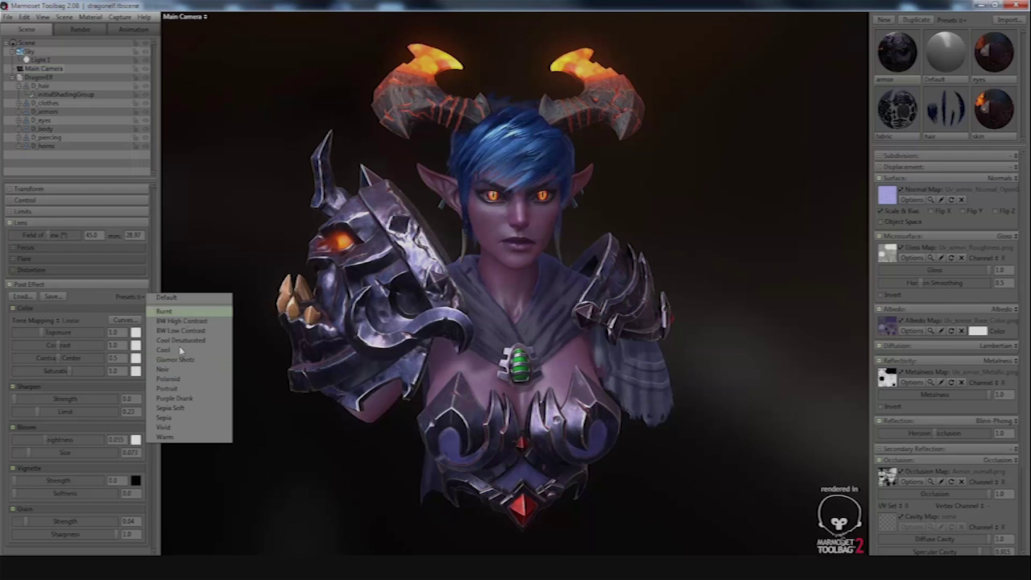
left_click(80, 304)
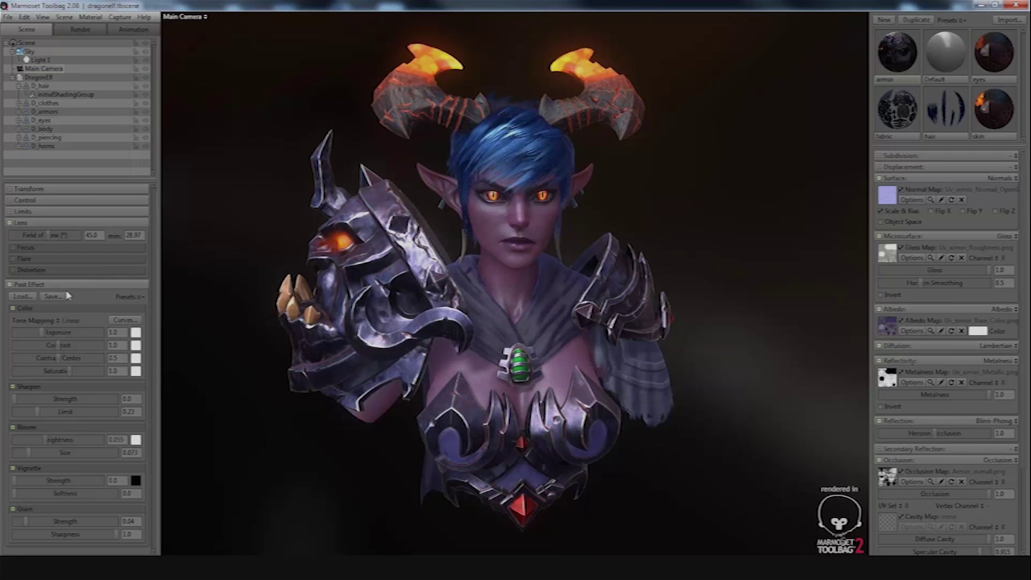
left_click(130, 298)
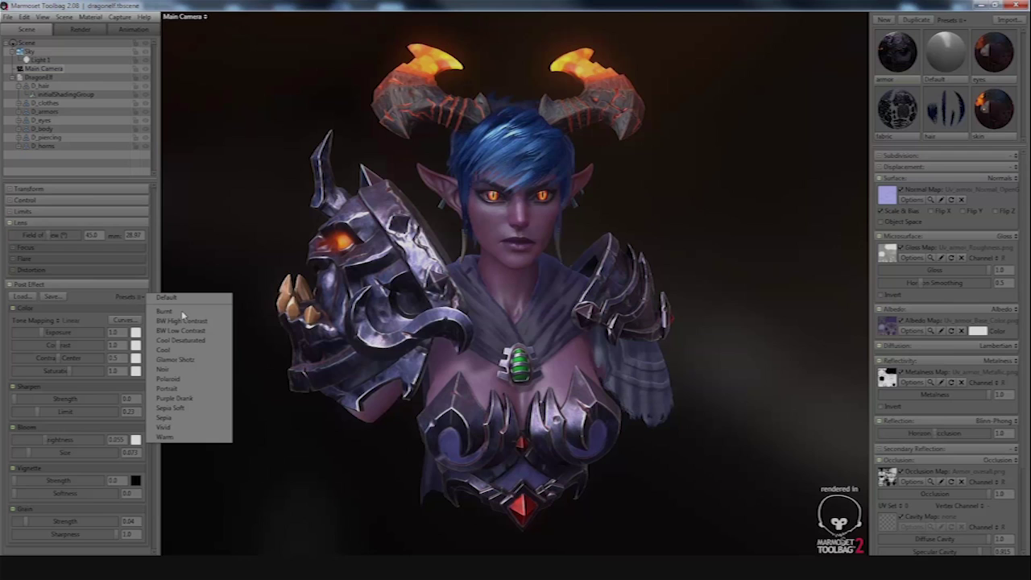
left_click(42, 398)
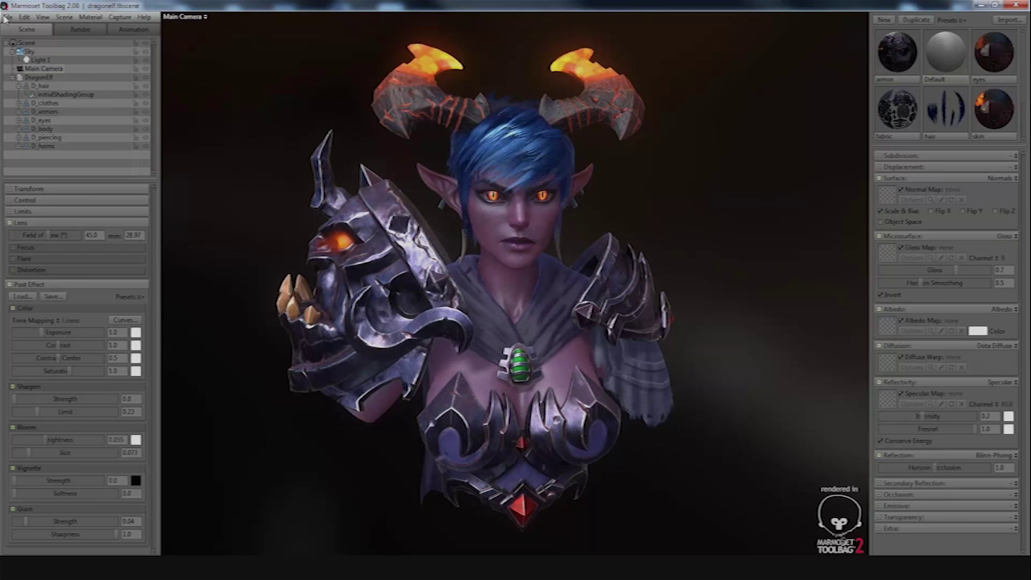
Check the file types offered for saving the scene under a new name, and cancel the save
left_click(6, 18)
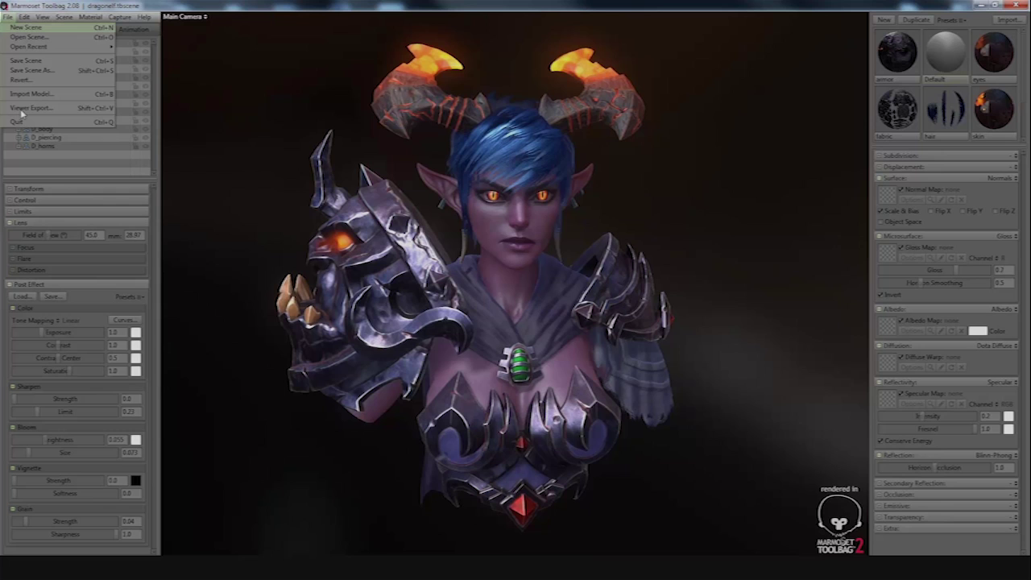
left_click(33, 70)
left_click(419, 365)
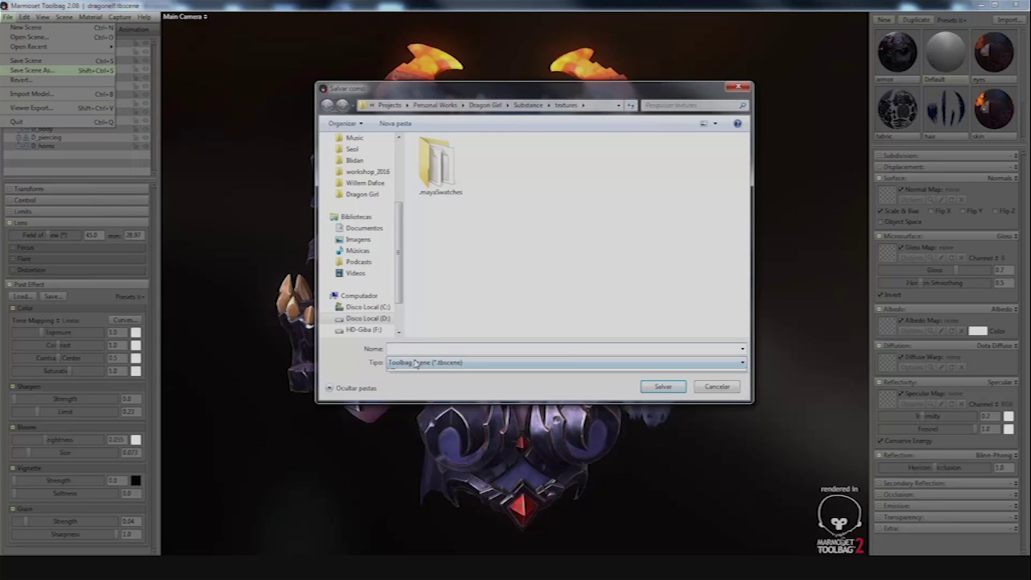
left_click(427, 363)
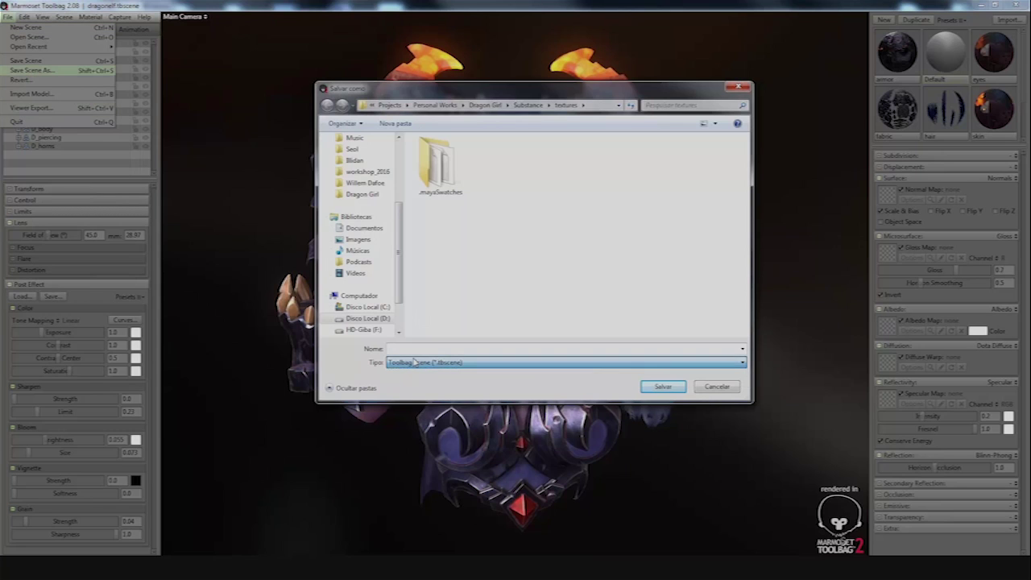
left_click(709, 388)
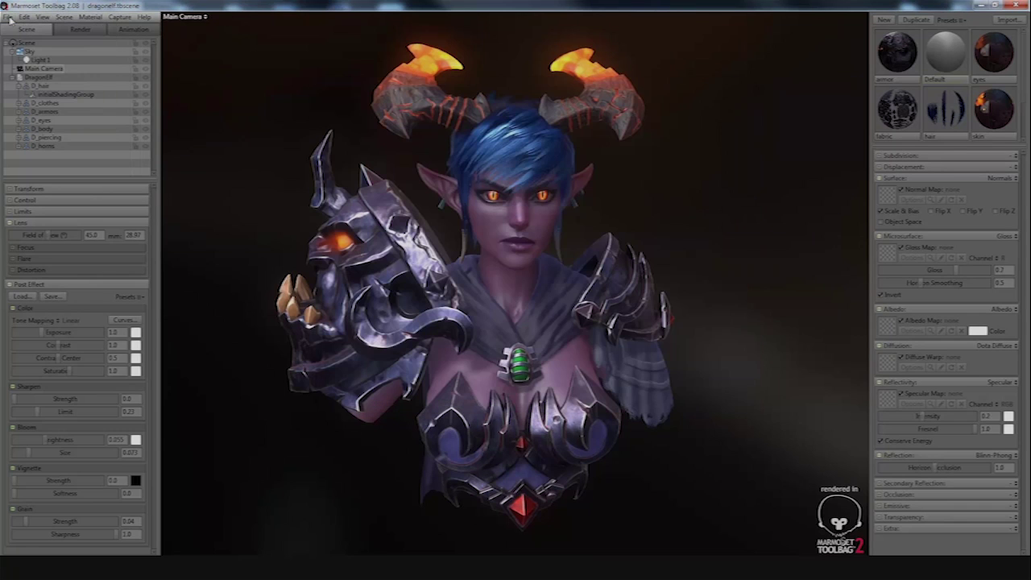
Review the Marmoset Viewer Export package and HTML options, and close them without exporting
left_click(8, 17)
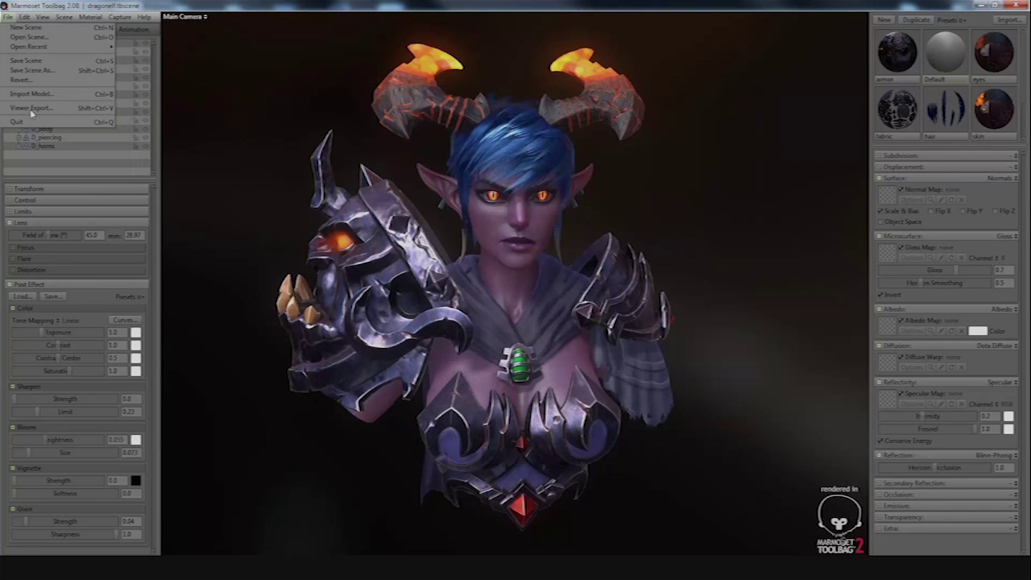
left_click(31, 109)
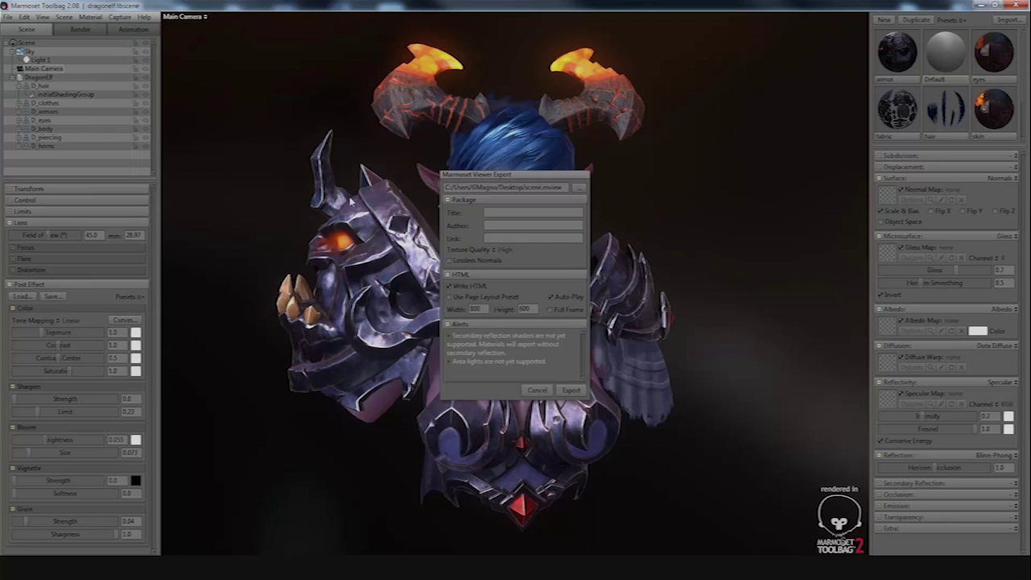
left_click(536, 391)
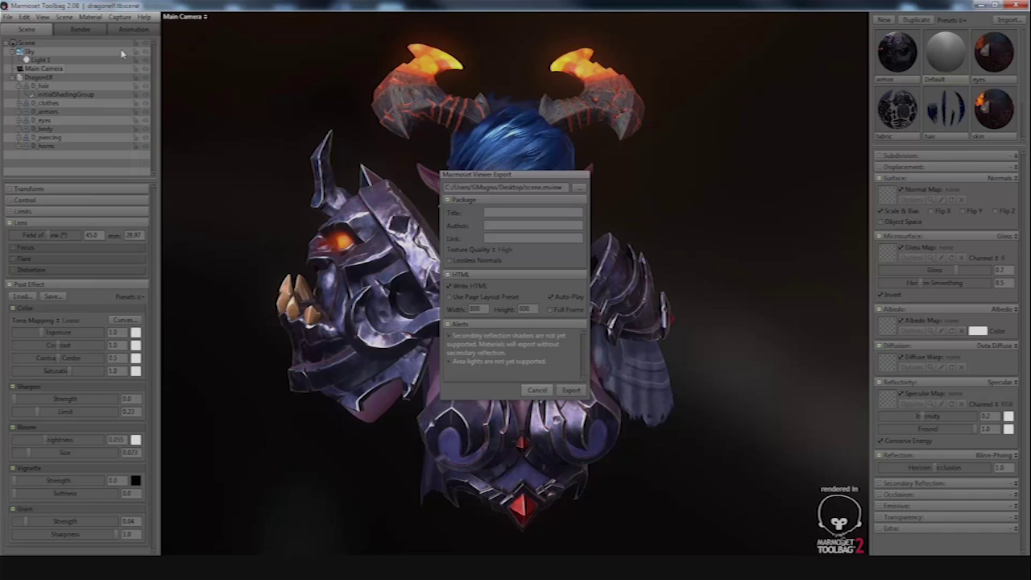
Look over the image and turntable capture commands and show the scene, camera and sky turntable settings
left_click(7, 17)
left_click(7, 17)
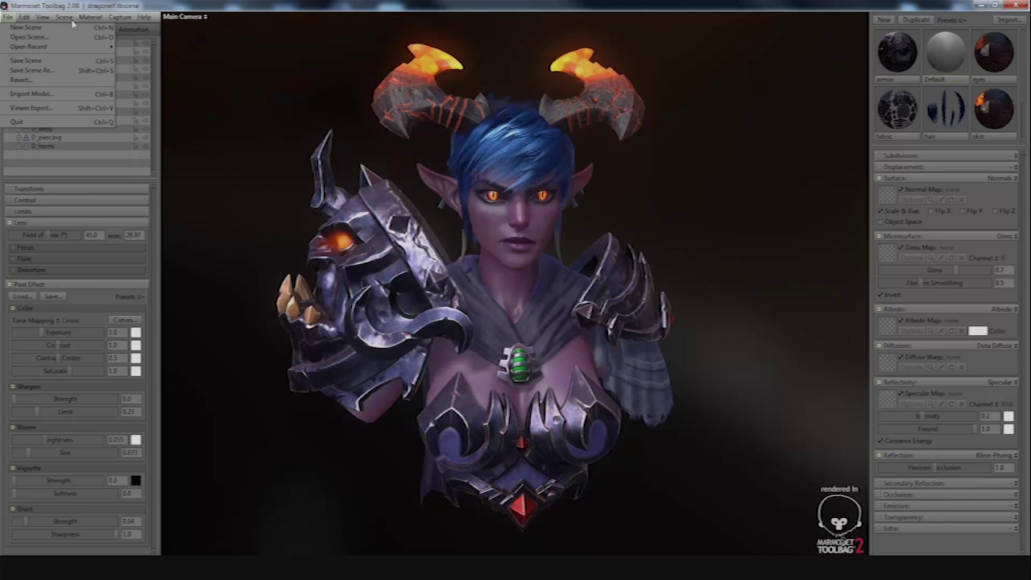
left_click(63, 17)
mouse_move(121, 18)
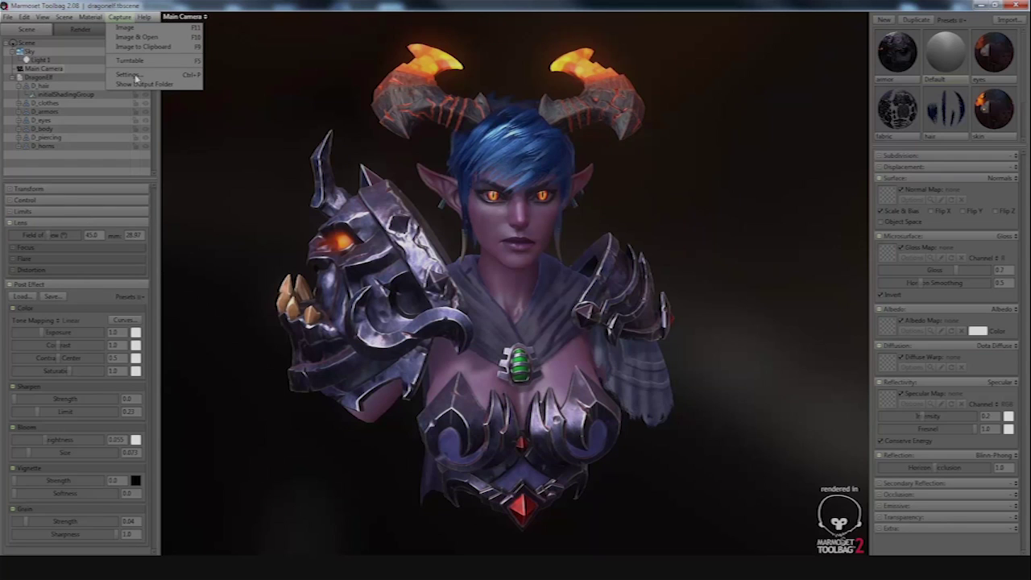
left_click(83, 31)
left_click(131, 32)
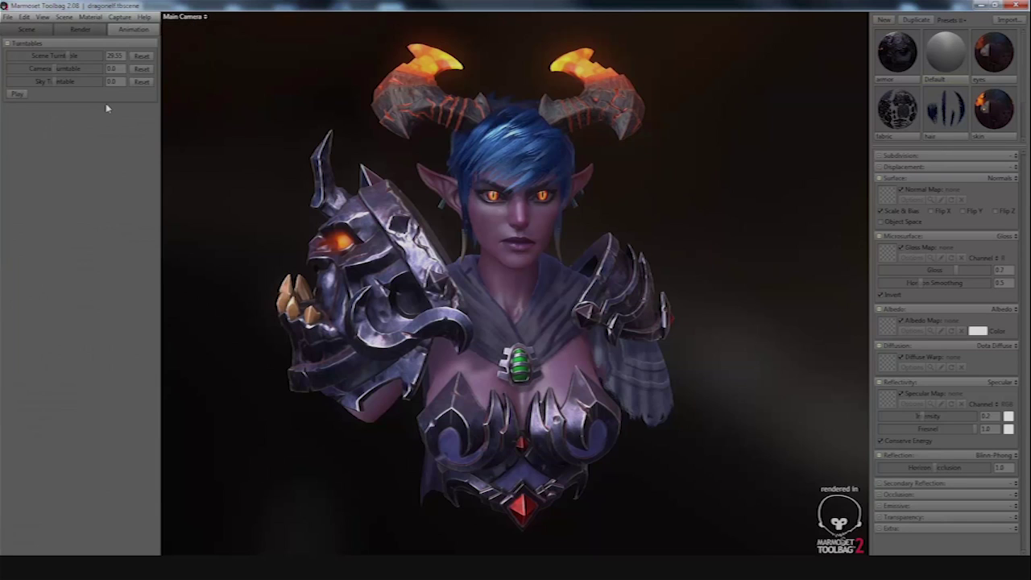
Preview the scene turntable, and preview a camera turntable with its speed set to about 29.55
left_click(17, 94)
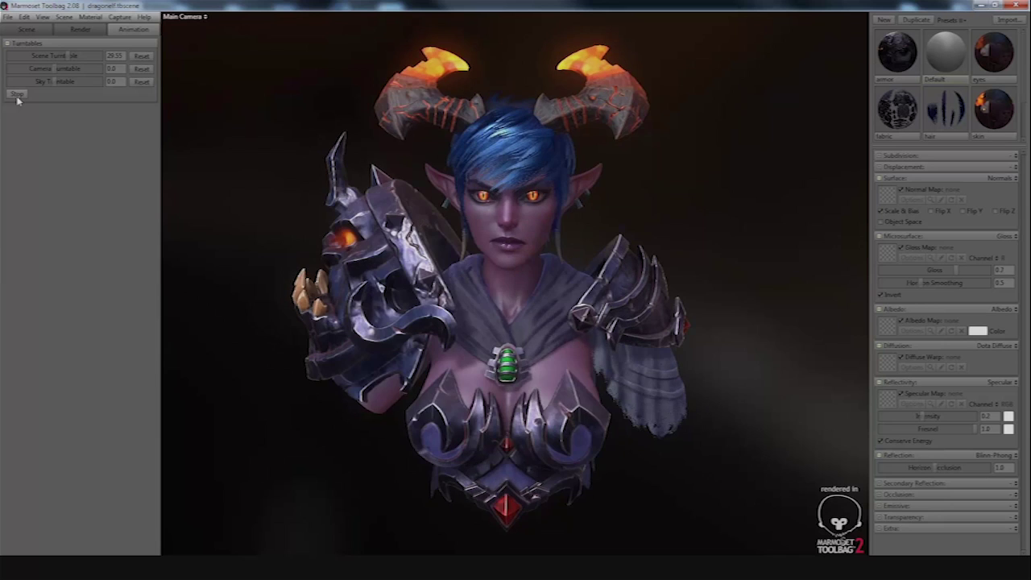
left_click(17, 94)
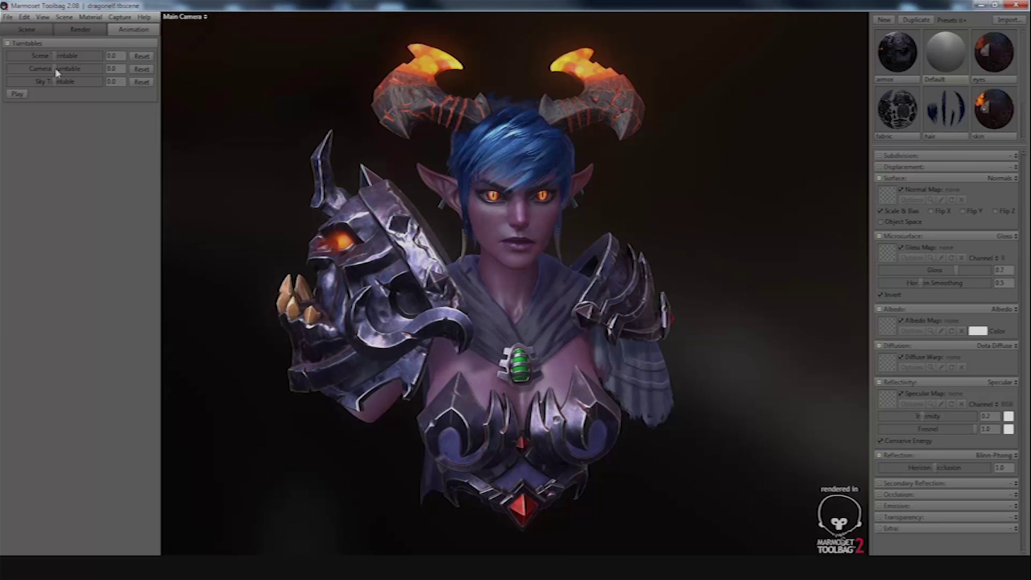
left_click_drag(57, 72, 80, 72)
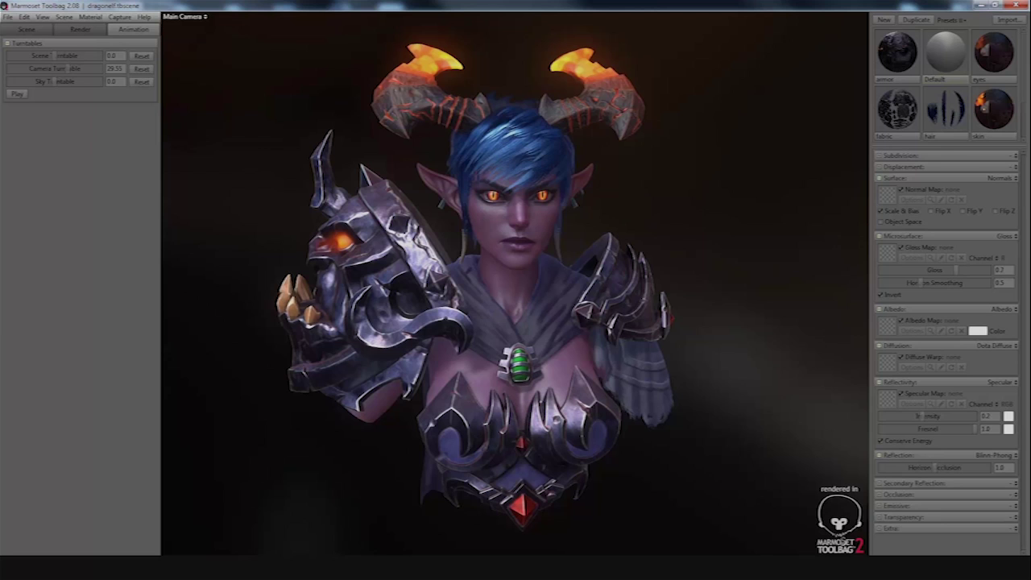
left_click(18, 96)
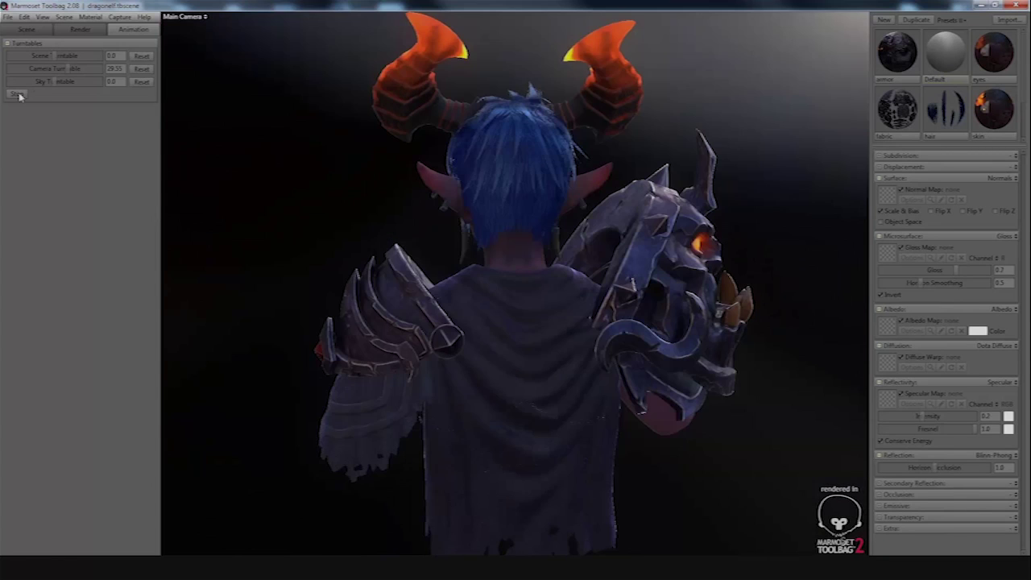
left_click(19, 95)
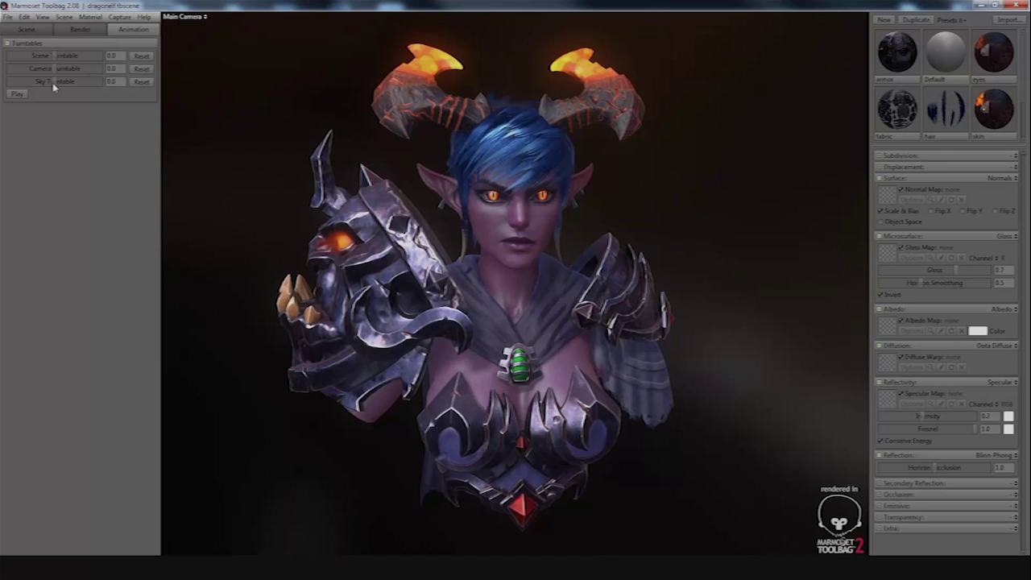
Set the sky turntable speed to about 115 and preview the rotating lighting on the character
left_click_drag(53, 84, 76, 83)
left_click(17, 94)
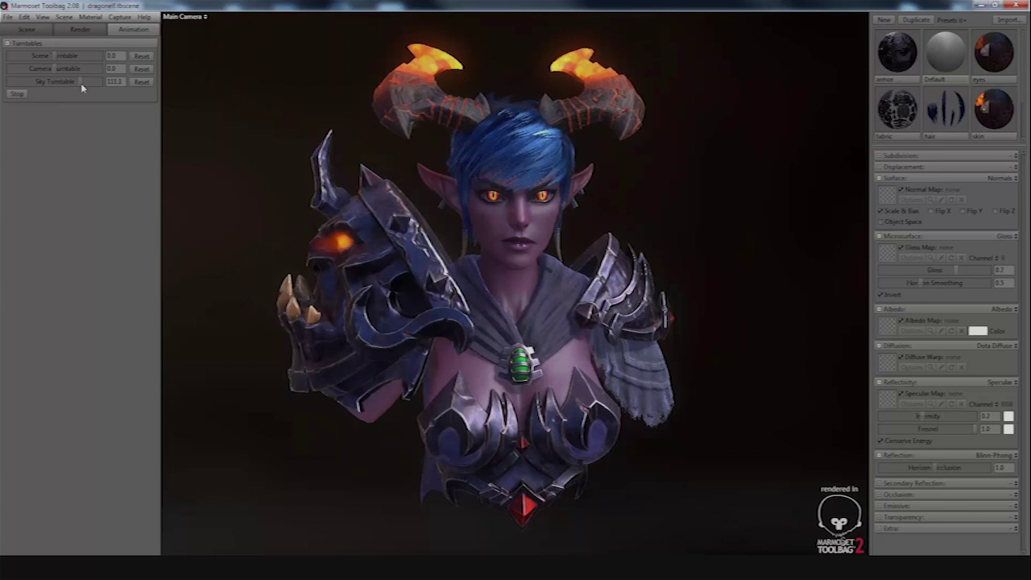
mouse_move(81, 88)
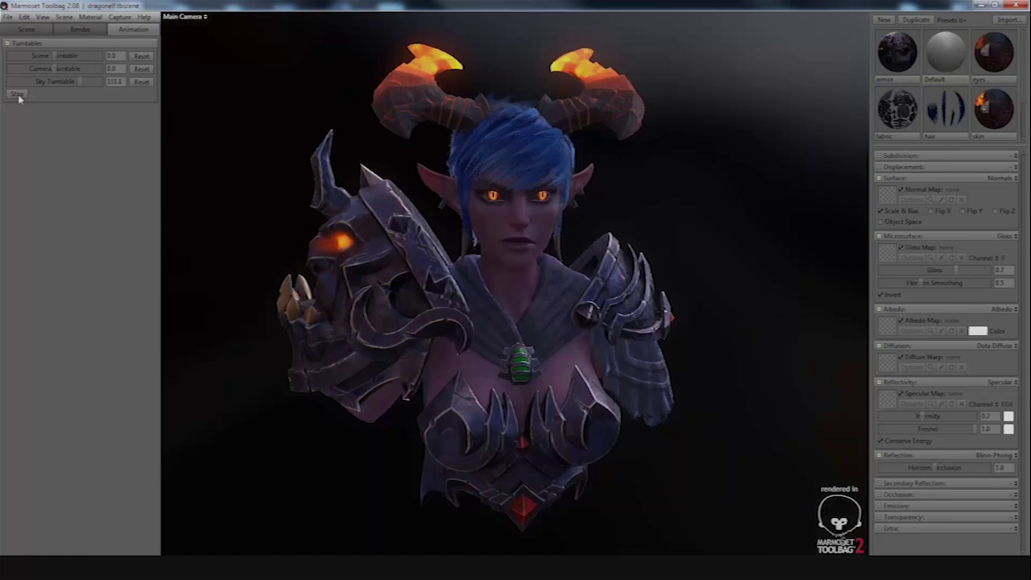
left_click(18, 96)
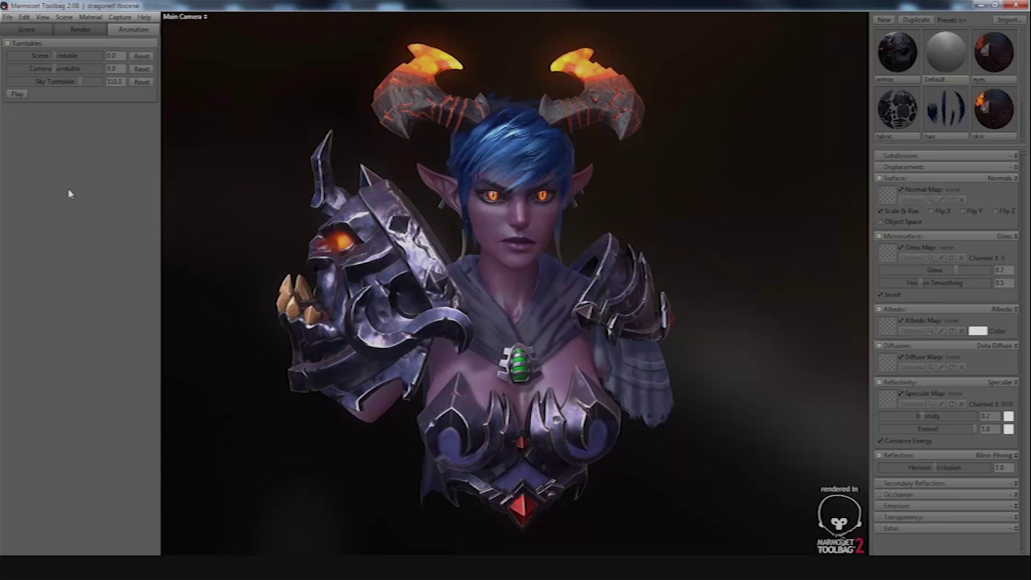
Try switching the render watermark off and enlarging it to 2x, and restore it at size 1x
left_click(80, 29)
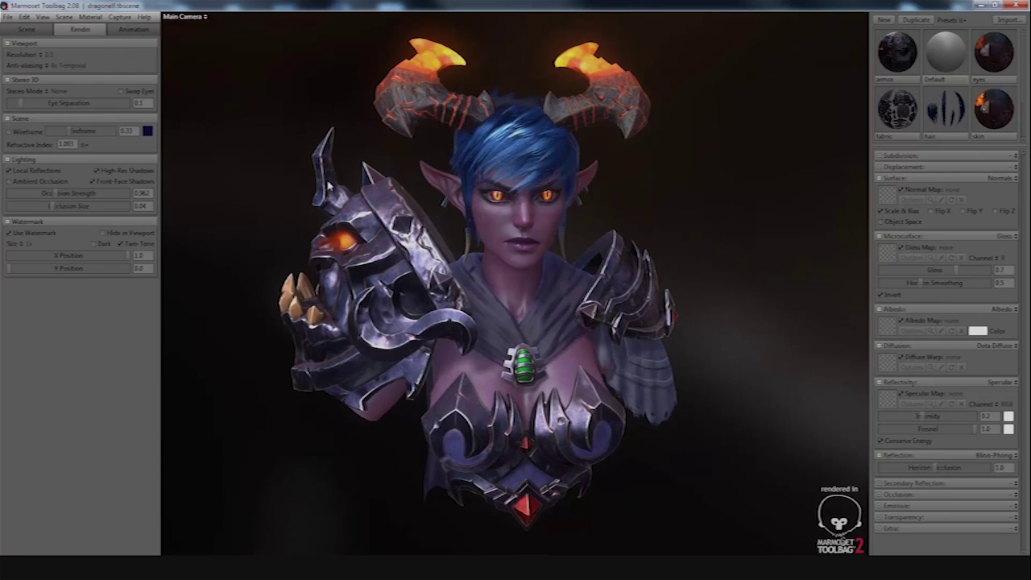
left_click(31, 235)
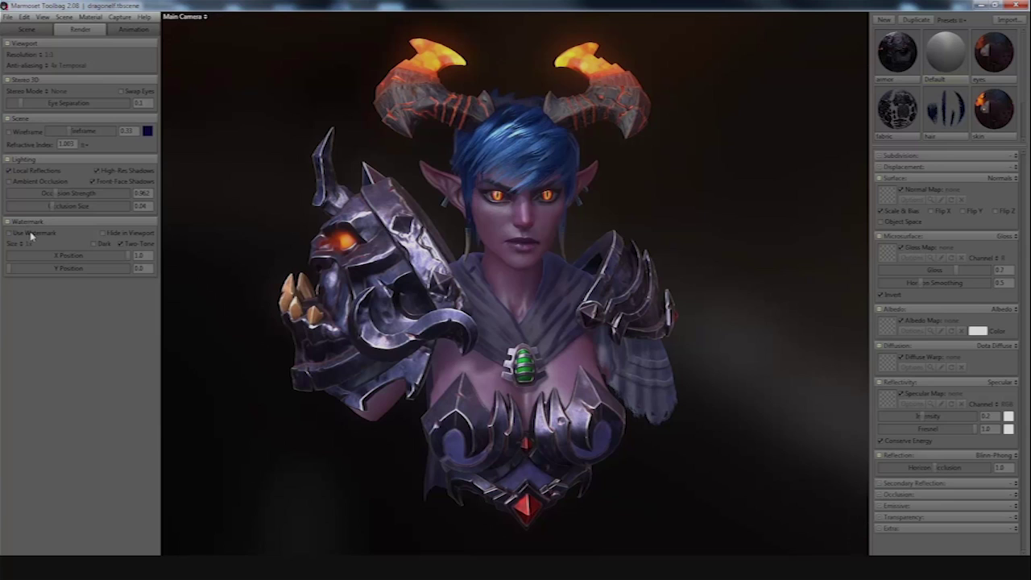
left_click(26, 235)
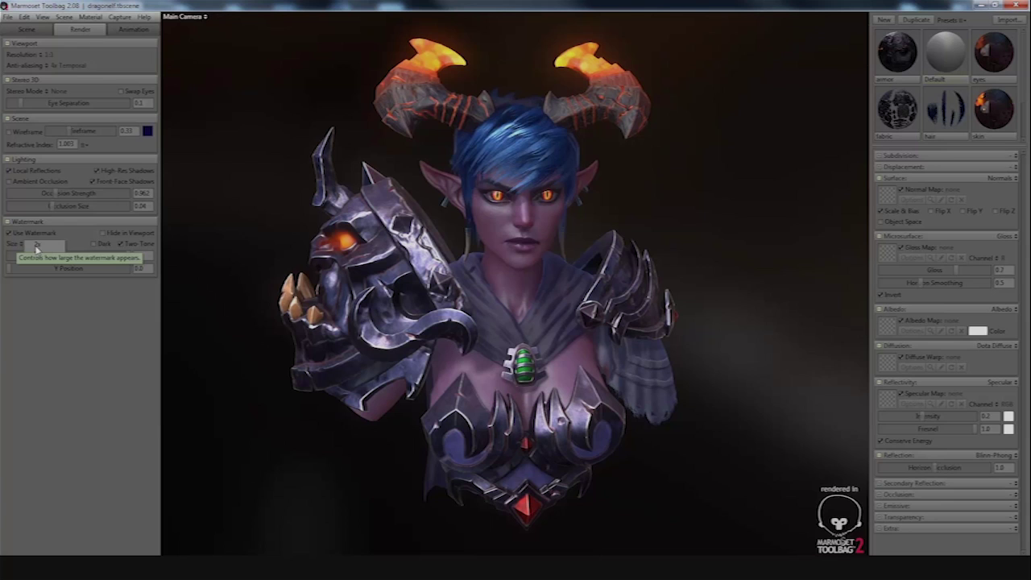
left_click(36, 245)
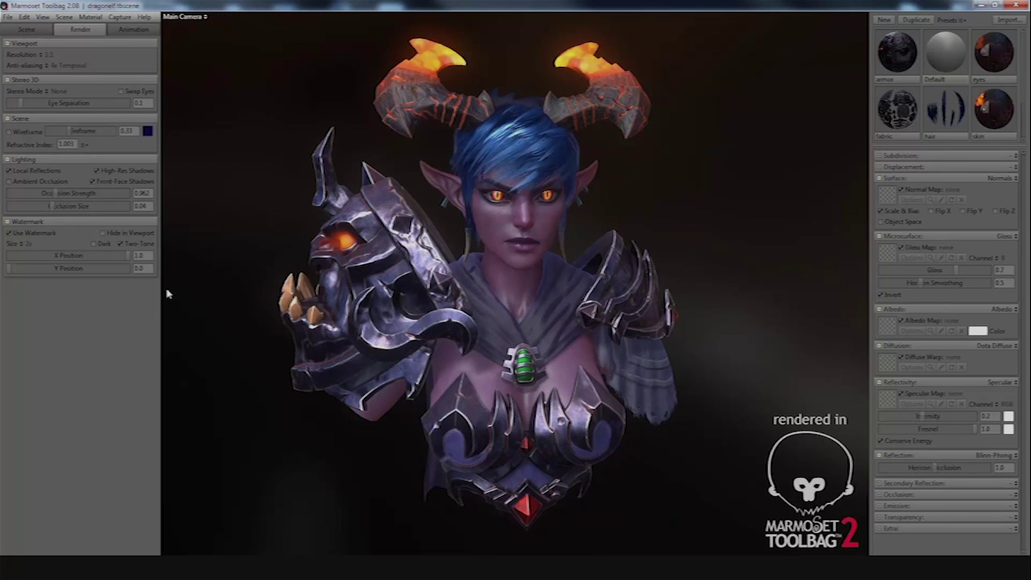
left_click(31, 244)
left_click(34, 245)
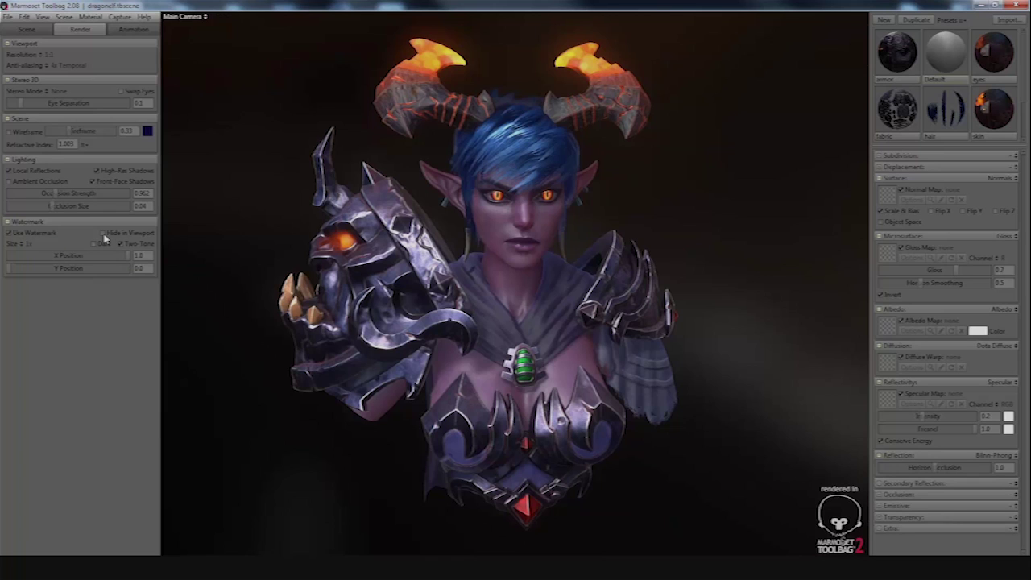
Try the watermark's Hide in Viewport, Dark and Y Position options, and return them to their defaults
left_click(103, 234)
left_click(103, 233)
left_click(100, 244)
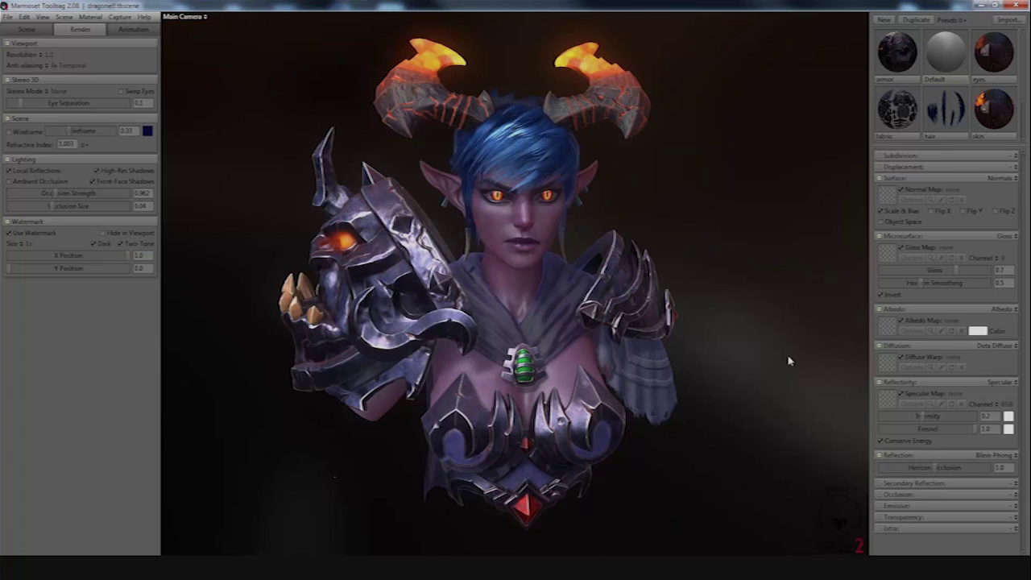
left_click(102, 245)
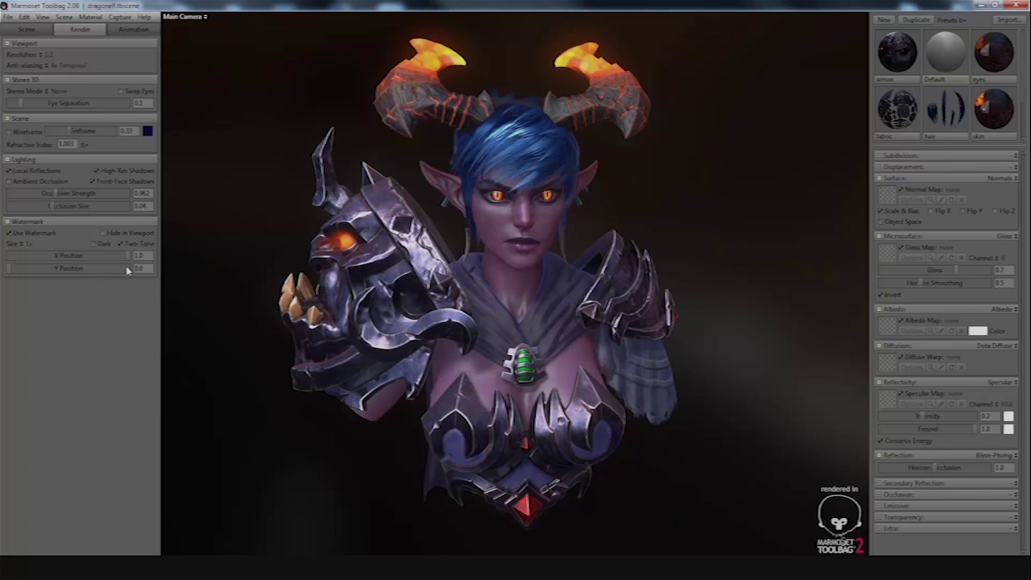
left_click_drag(128, 254, 159, 269)
left_click_drag(72, 271, 135, 272)
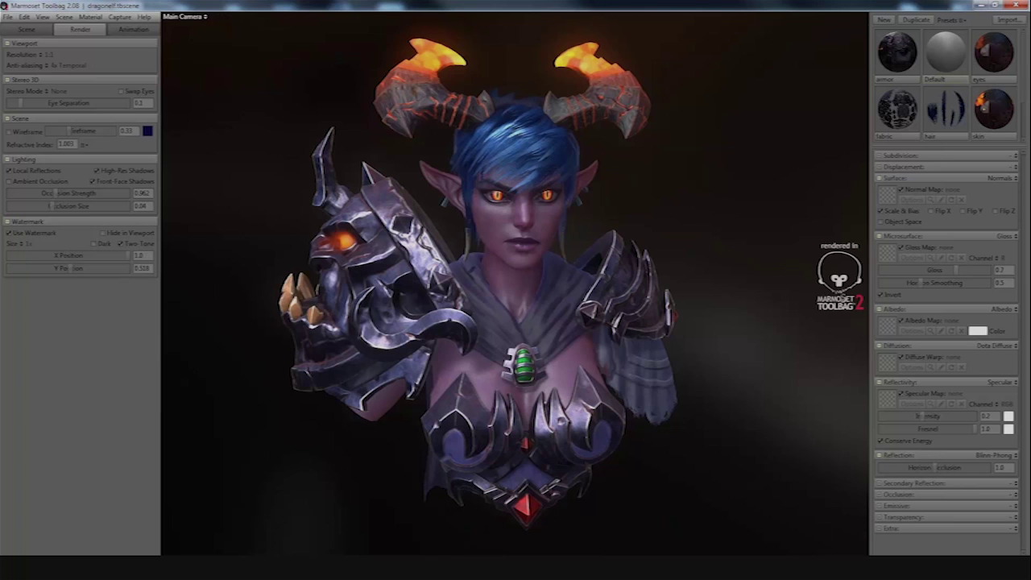
left_click_drag(64, 268, 16, 268)
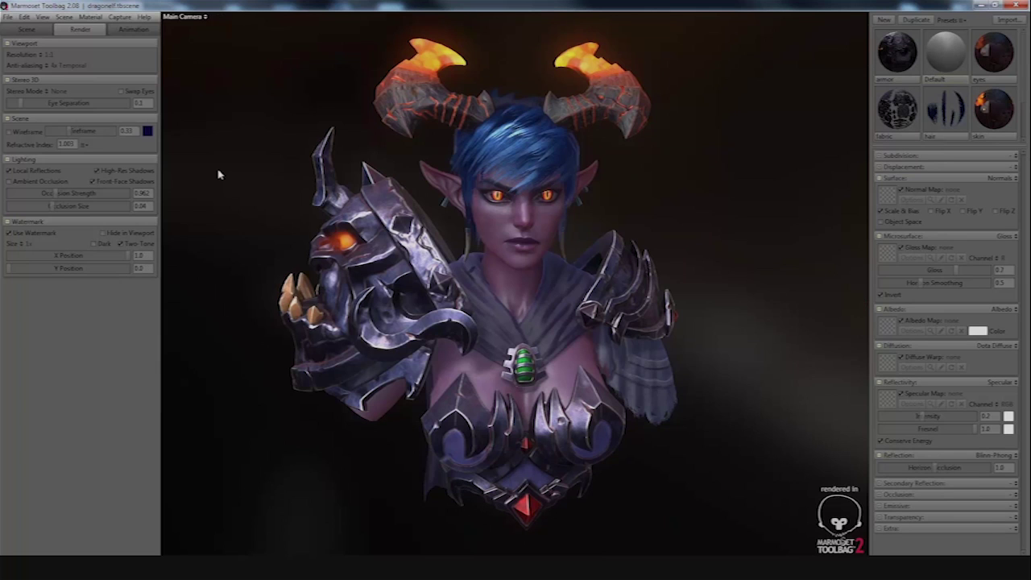
Set the capture image size to 2048 x 2048 in the capture settings
left_click(118, 16)
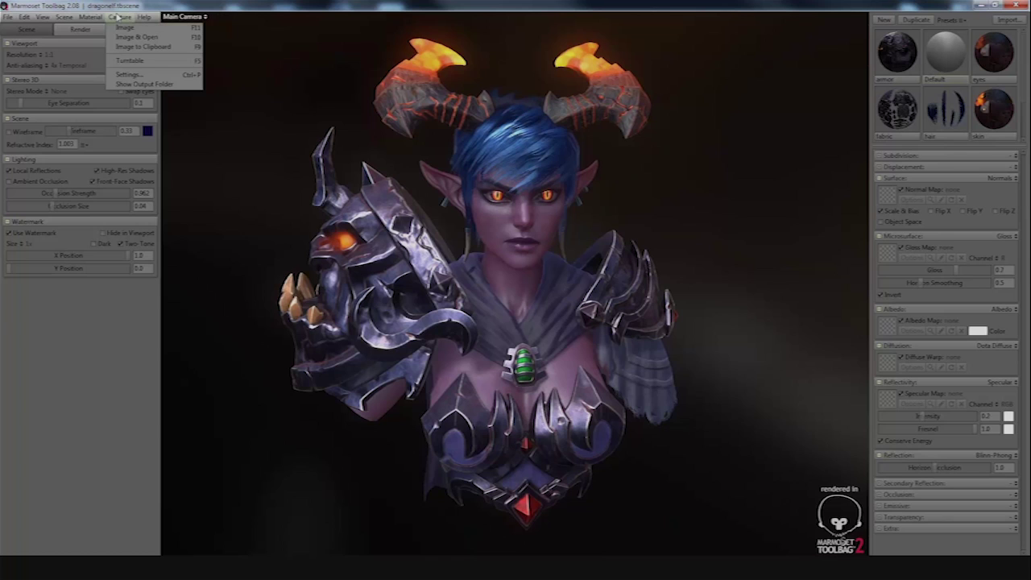
left_click(129, 74)
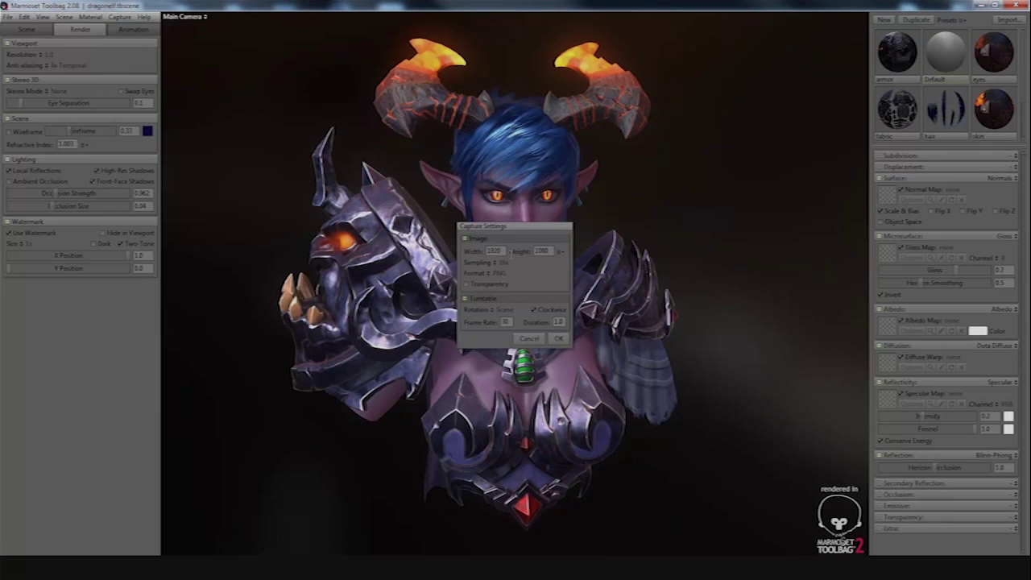
left_click(564, 252)
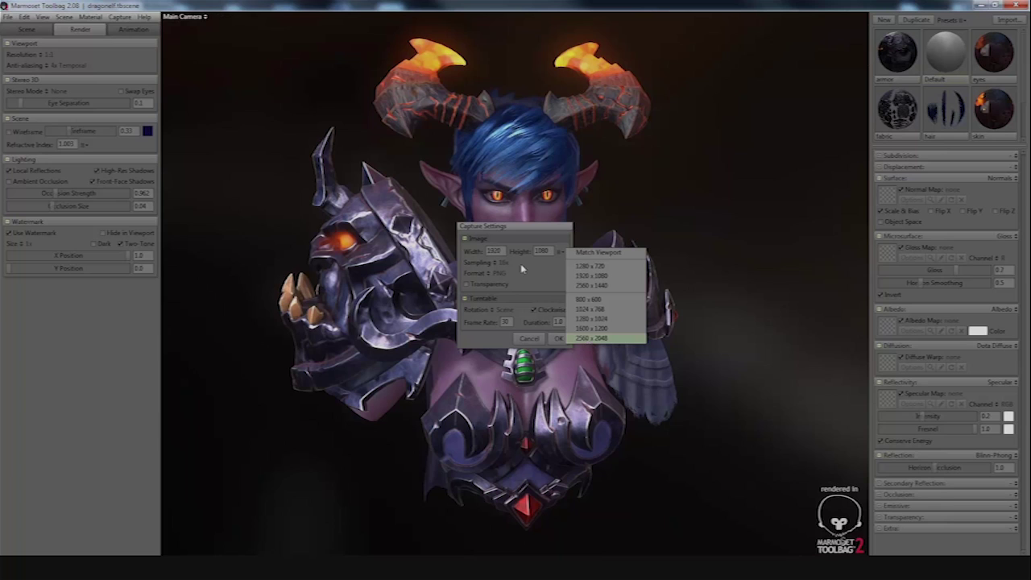
left_click(483, 252)
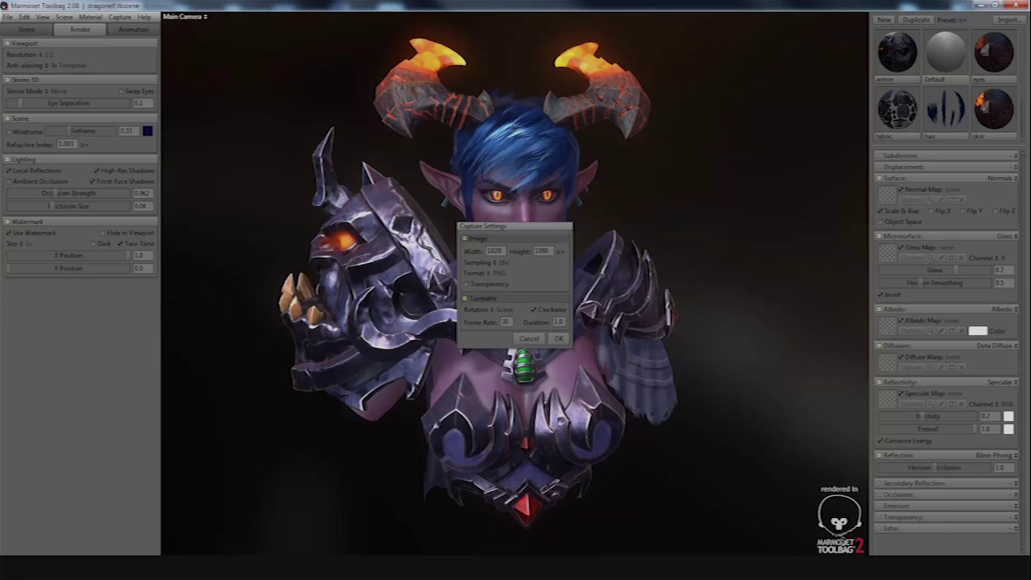
double_click(483, 252)
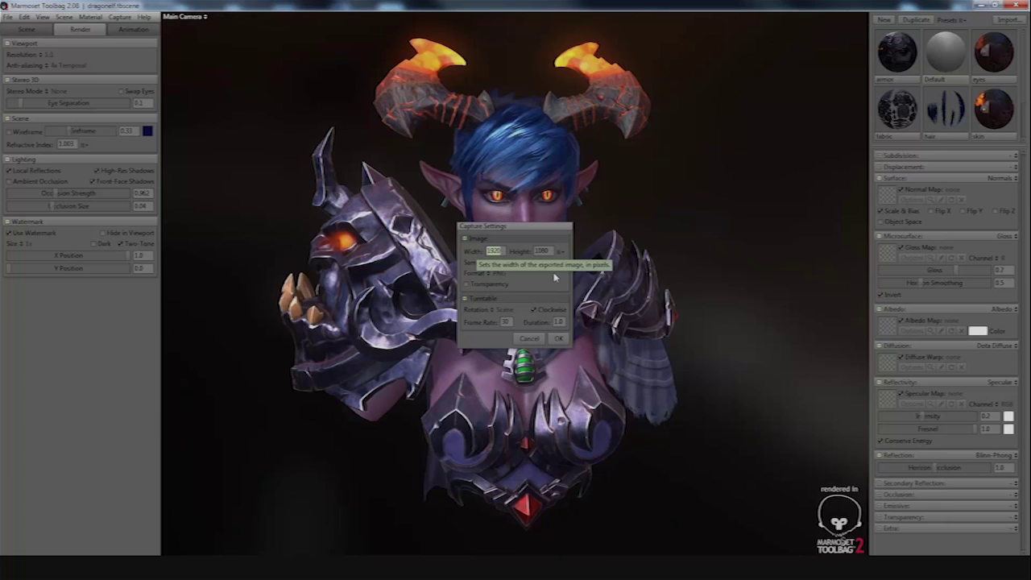
type("2048")
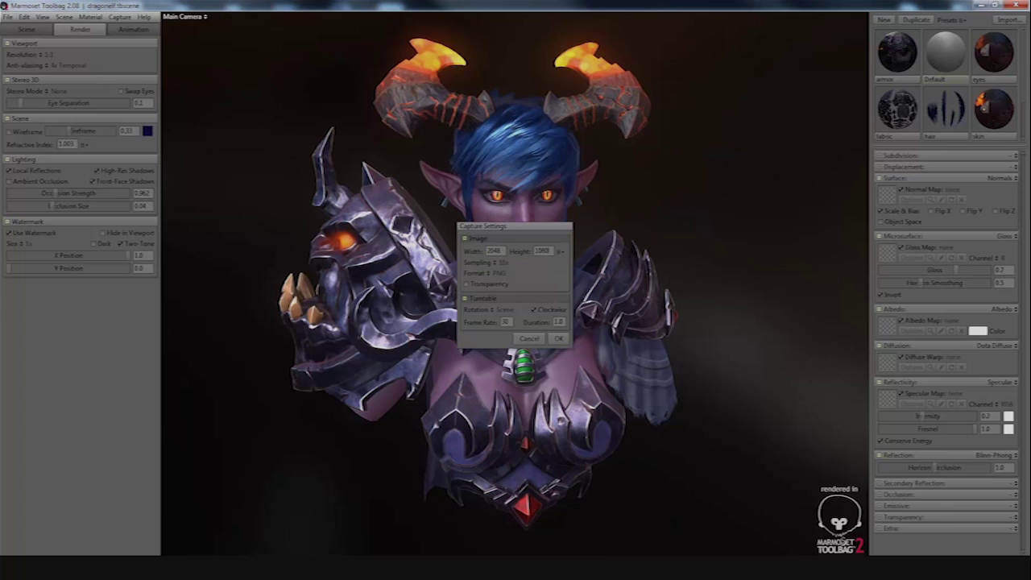
key("Tab")
type("2048")
Set the capture sampling to 25x and enable transparency for the exported PNG image
left_click(504, 263)
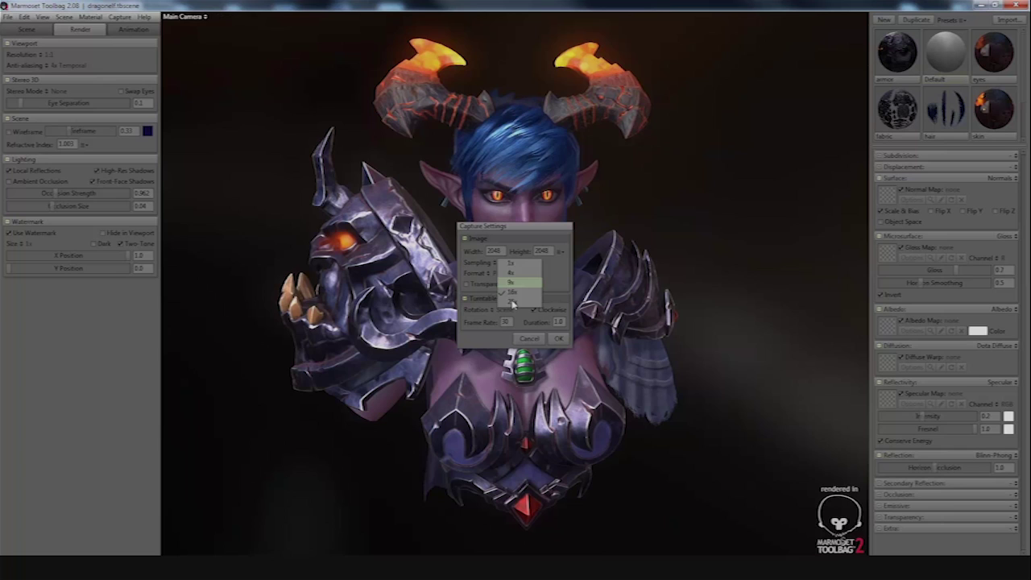
left_click(512, 300)
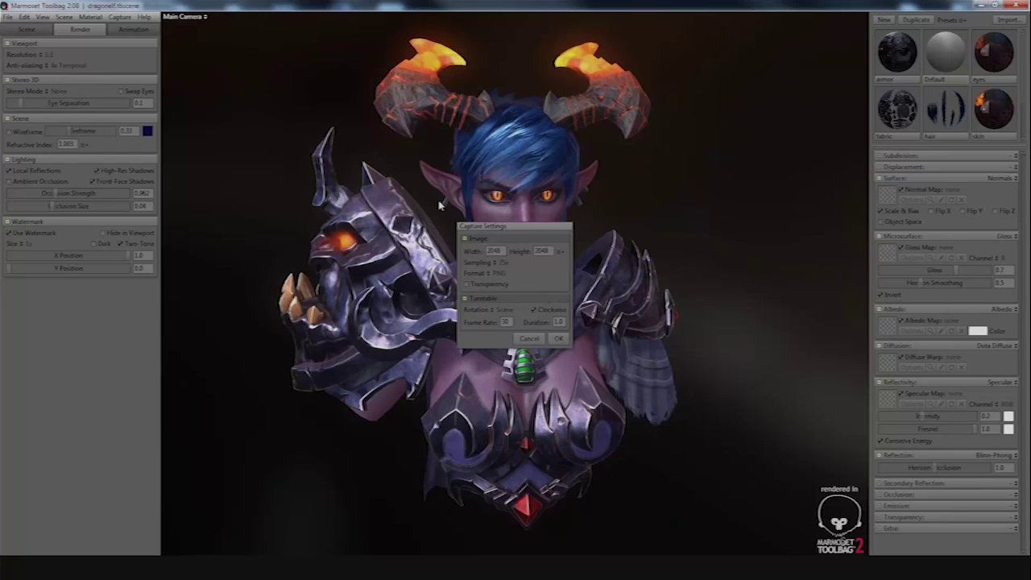
left_click(489, 288)
Capture the render and open it in the image viewer, enlarged to actual size around the face
left_click(119, 17)
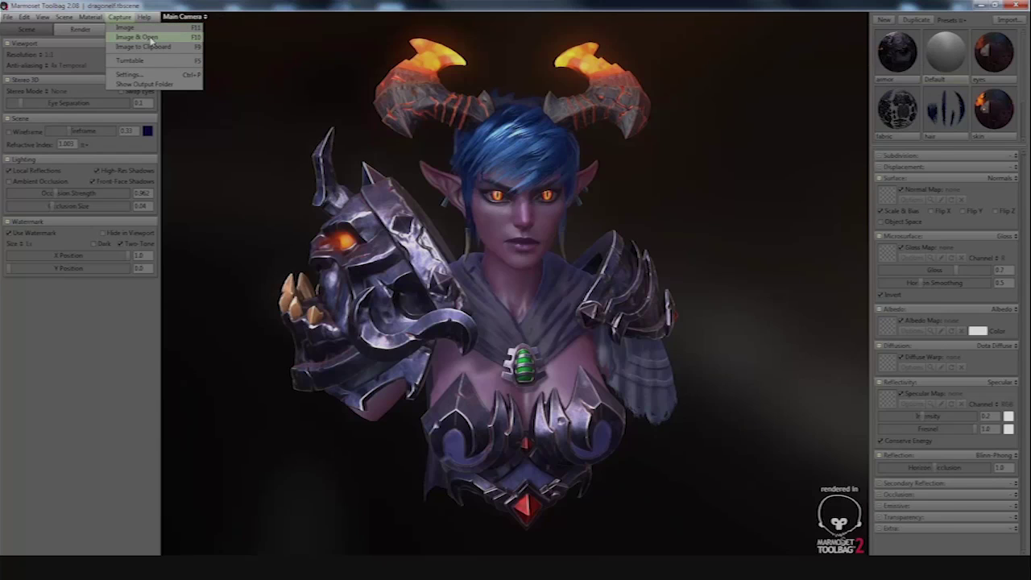
left_click(150, 39)
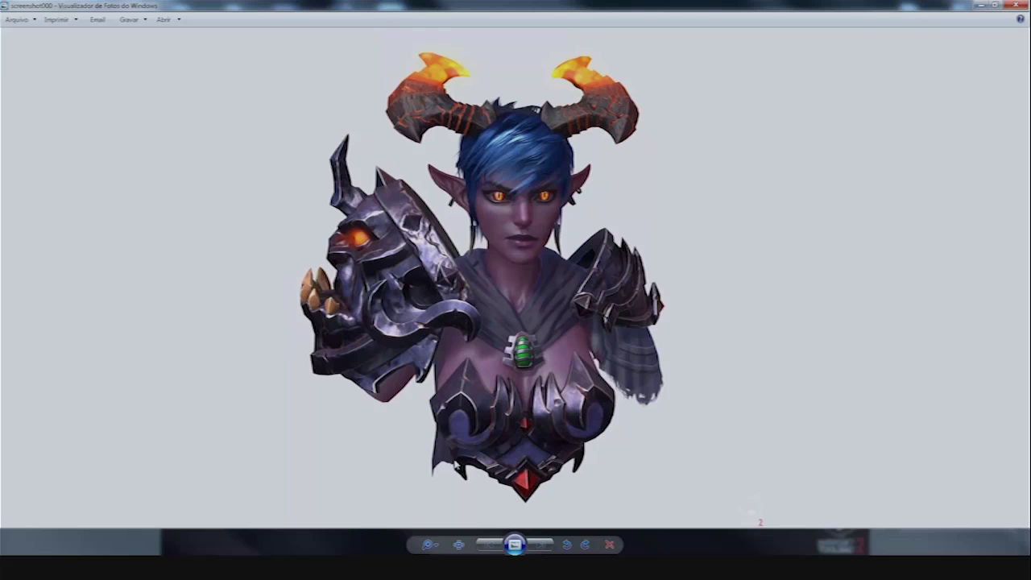
left_click(458, 546)
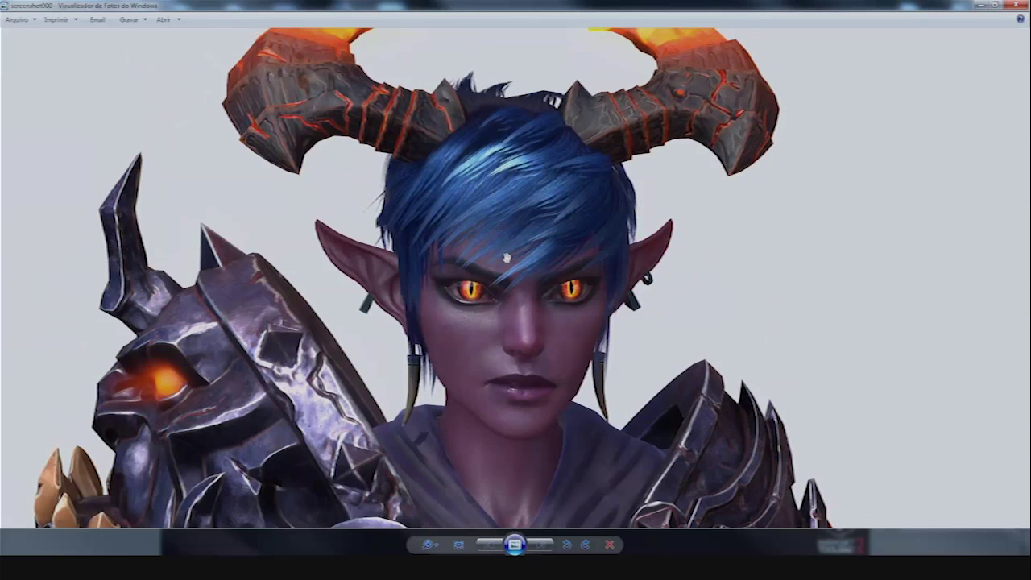
left_click_drag(515, 294, 513, 259)
Open the captured screenshot000 image in Photoshop
right_click(513, 259)
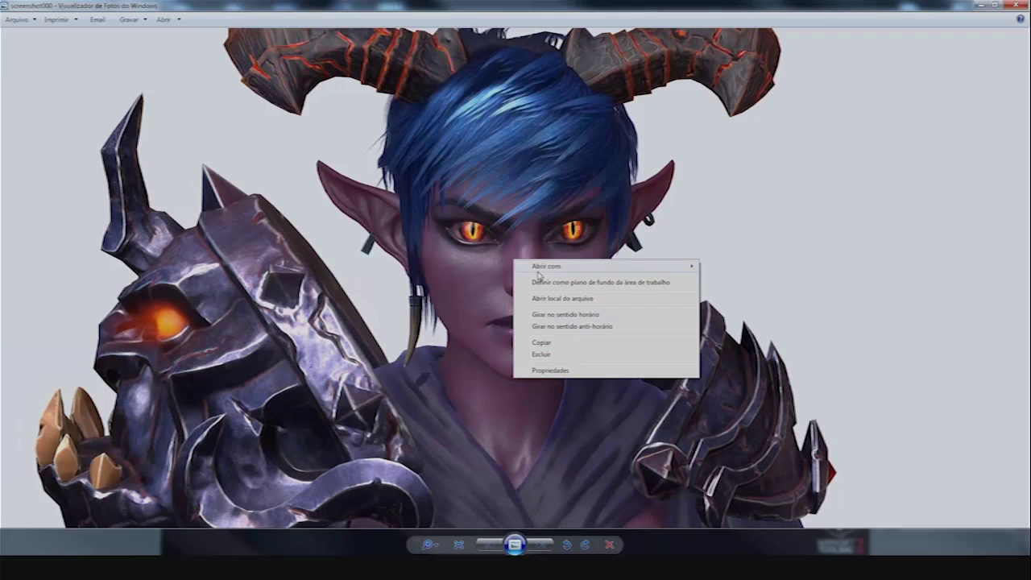
mouse_move(539, 272)
left_click(422, 301)
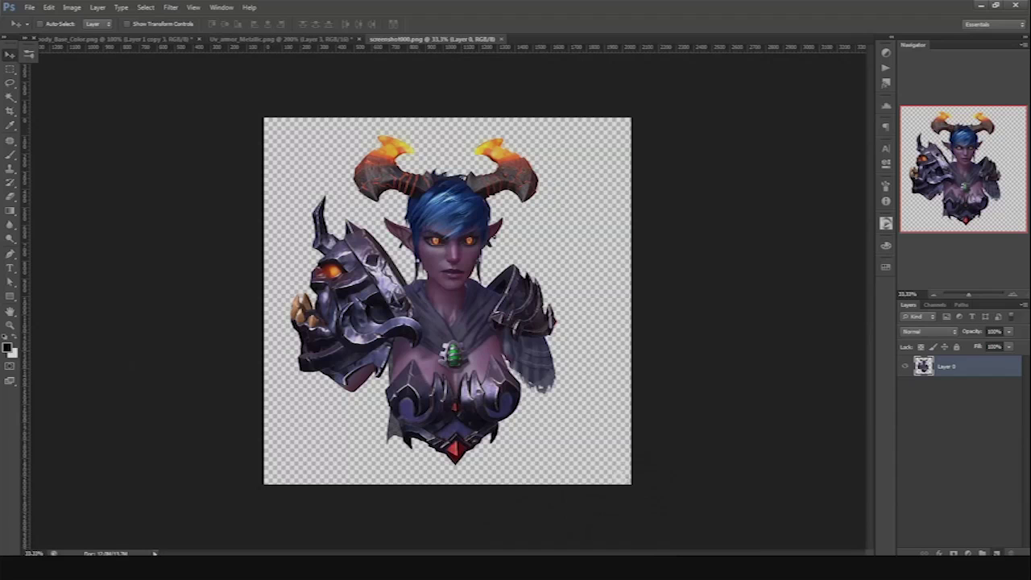
Add a new layer beneath the character render and fill it with a dark brown swatch
left_click(996, 553)
left_click_drag(951, 367, 951, 393)
left_click(887, 267)
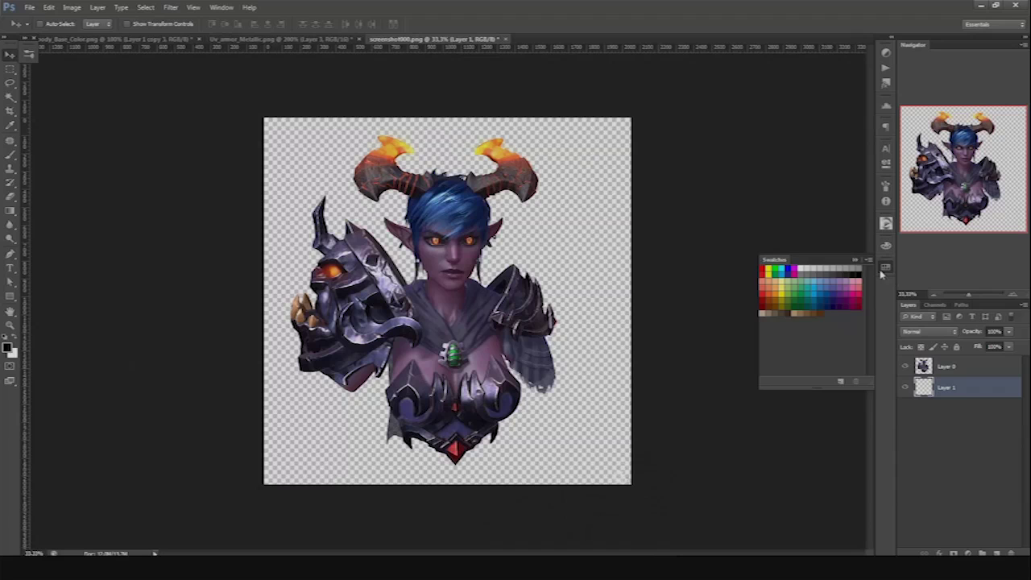
left_click(790, 310)
key("alt+BackSpace")
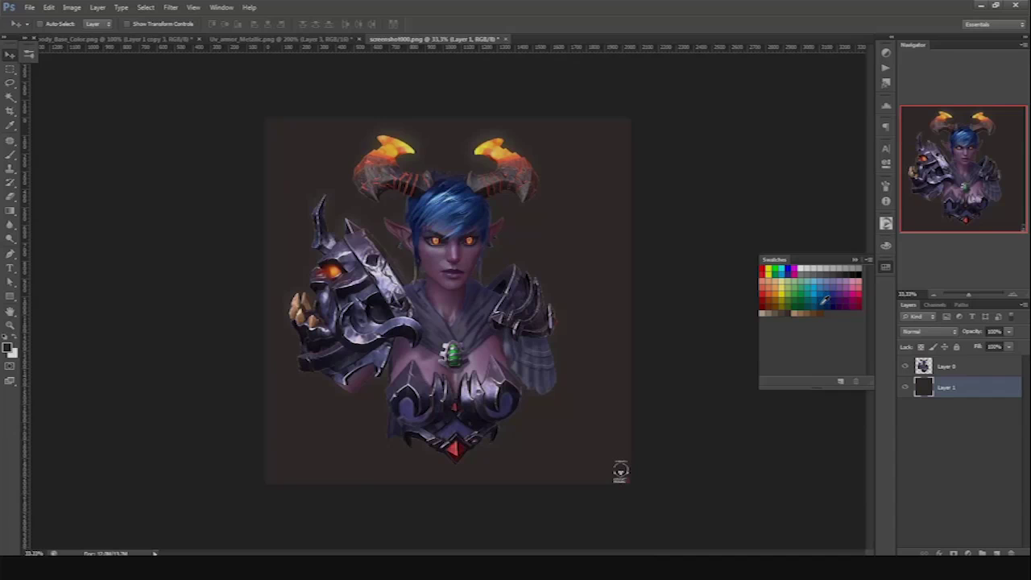
Refill the background layer behind the character with the 70% Gray swatch
left_click(825, 271)
key("alt+BackSpace")
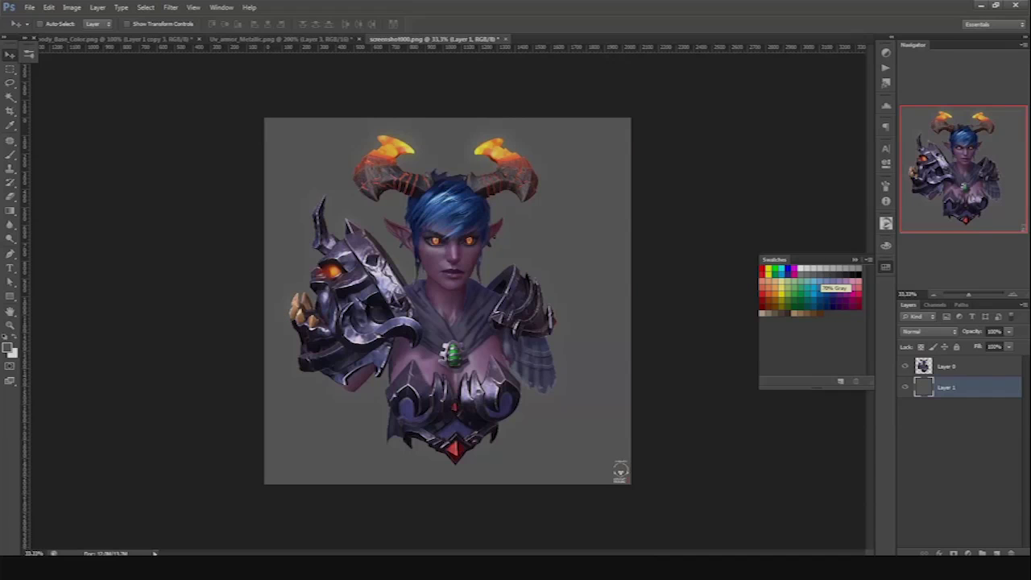
left_click(887, 266)
Switch to Windows Photo Viewer and examine the finished dragon elf render up close and in full
scroll(464, 287, "up", 1, "alt")
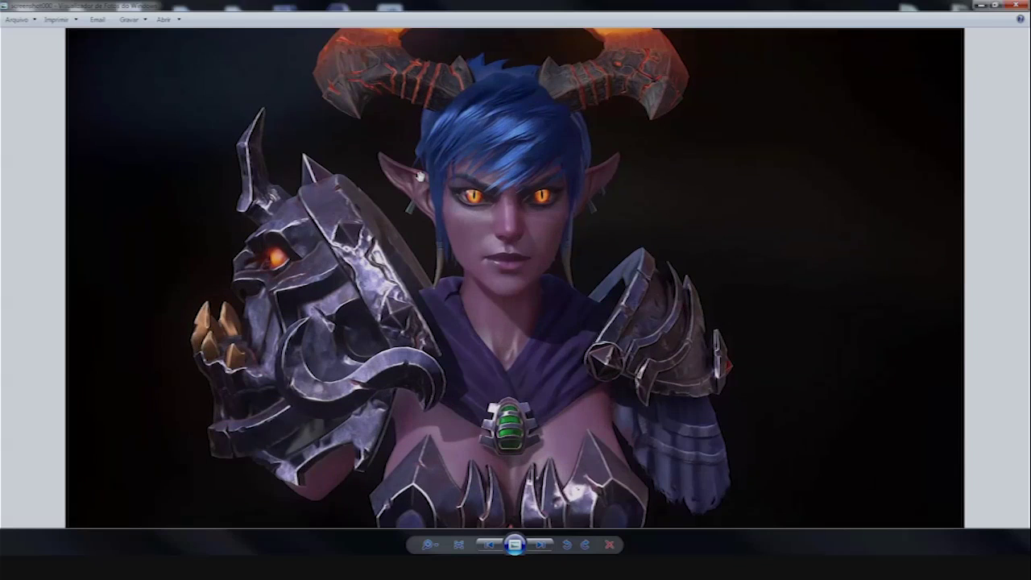
scroll(419, 175, "up", 1)
scroll(502, 138, "up", 1)
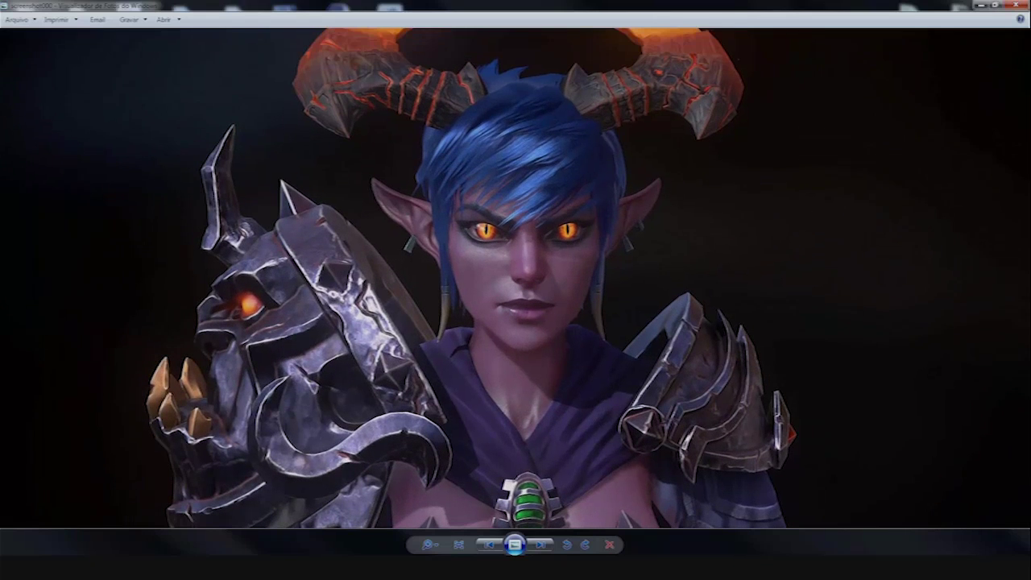
scroll(501, 148, "down", 1)
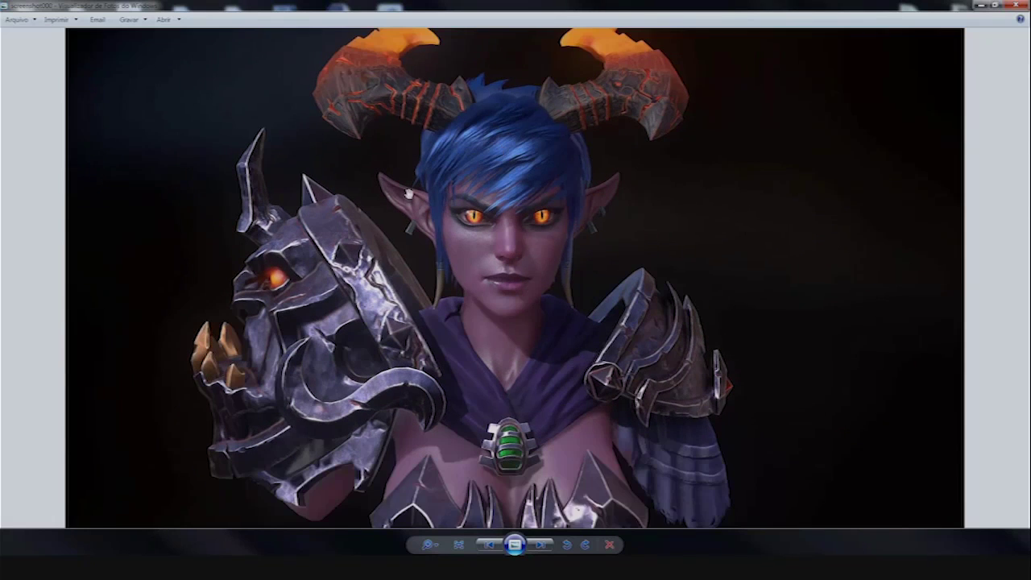
scroll(409, 193, "down", 1)
scroll(411, 193, "down", 1)
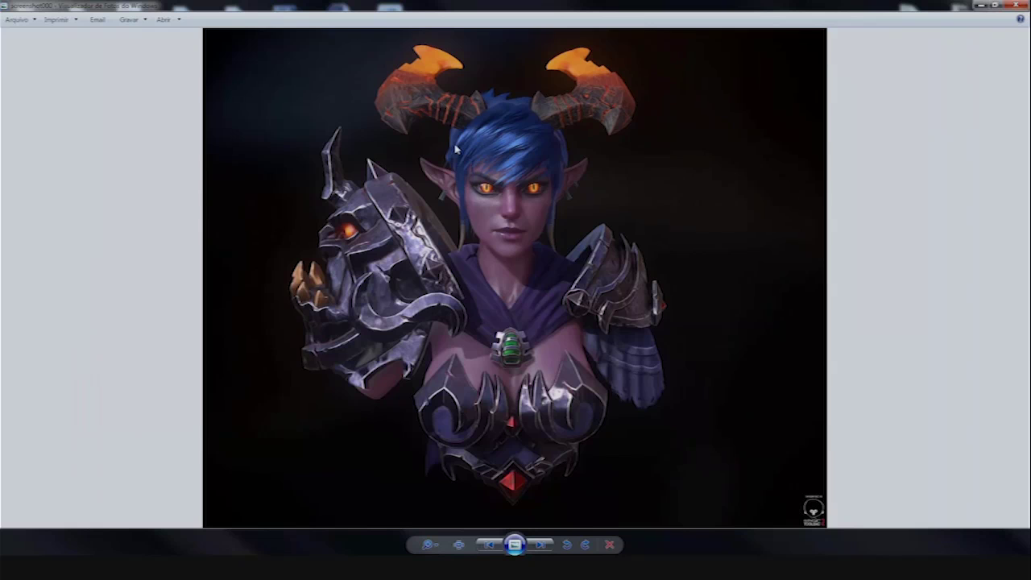
scroll(461, 148, "up", 1)
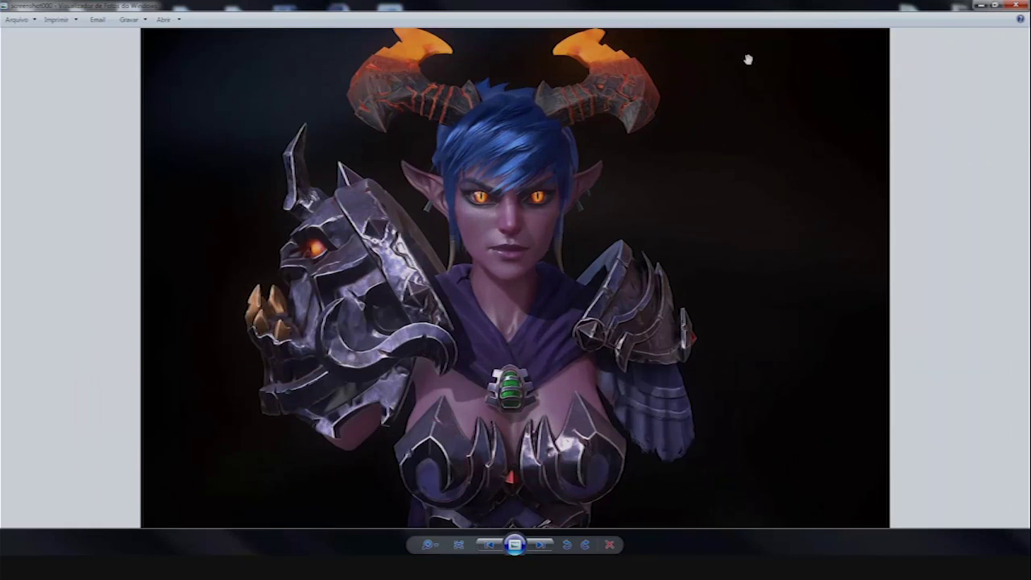